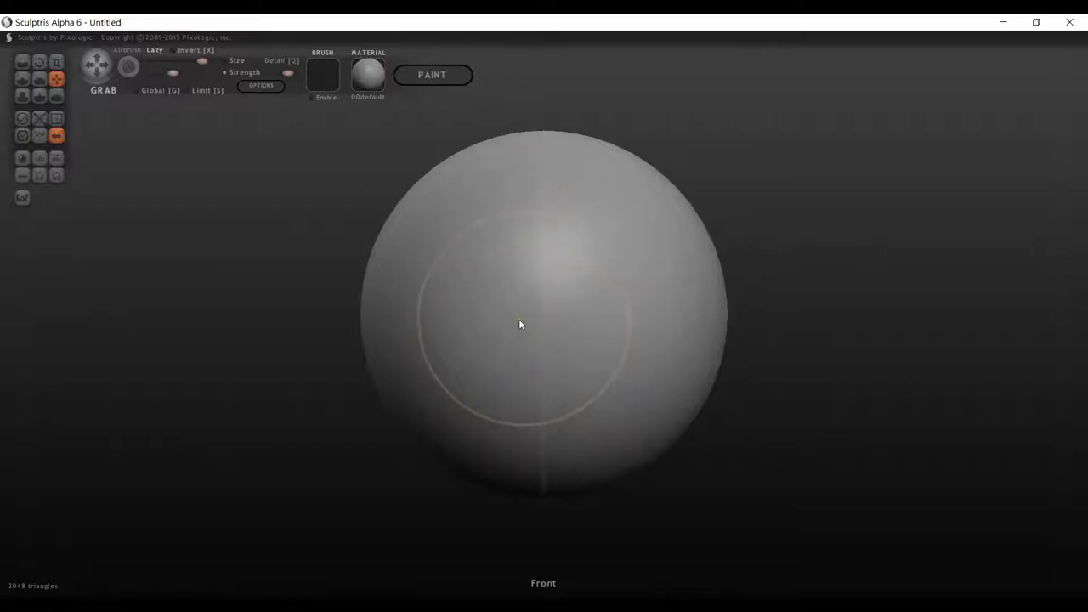
Try a Grab stroke on the sphere and undo it.
scroll(514, 312, down, 5)
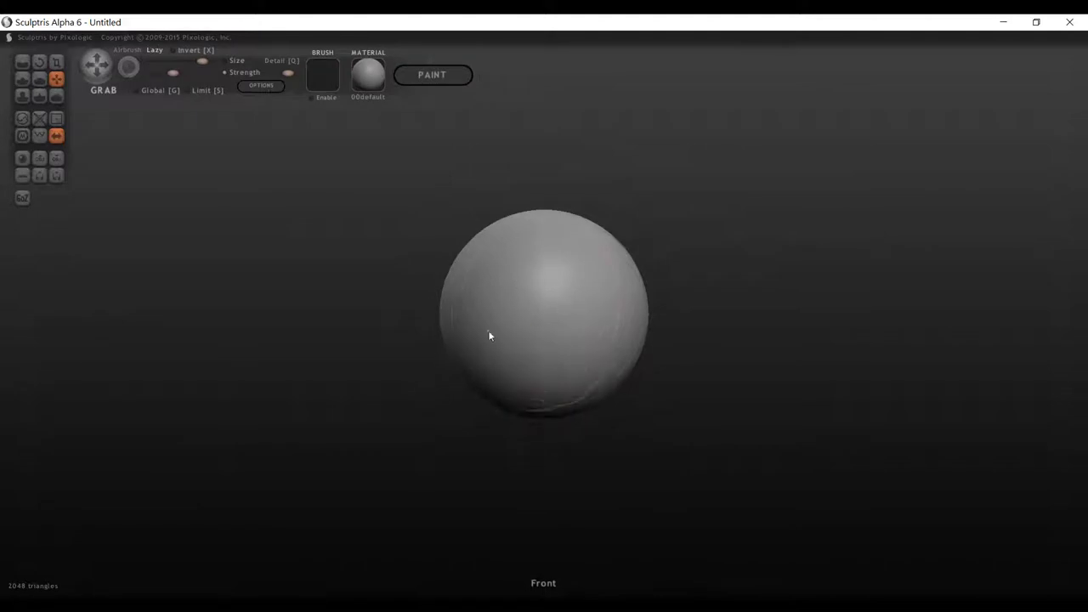
drag(360, 346, 497, 362)
drag(378, 324, 535, 376)
drag(464, 281, 503, 324)
mouse_move(450, 330)
right_down()
mouse_move(405, 338)
mouse_move(448, 337)
right_up()
key(ctrl+z)
key(ctrl+y)
key(ctrl+z)
Examine the sphere's form from the front and from several side angles.
mouse_move(514, 328)
mouse_down()
mouse_move(522, 204)
mouse_move(526, 392)
mouse_move(268, 375)
mouse_move(462, 344)
mouse_move(377, 343)
mouse_move(441, 359)
mouse_move(706, 340)
mouse_move(479, 231)
mouse_move(484, 340)
mouse_move(693, 330)
mouse_move(571, 329)
mouse_move(582, 330)
mouse_up()
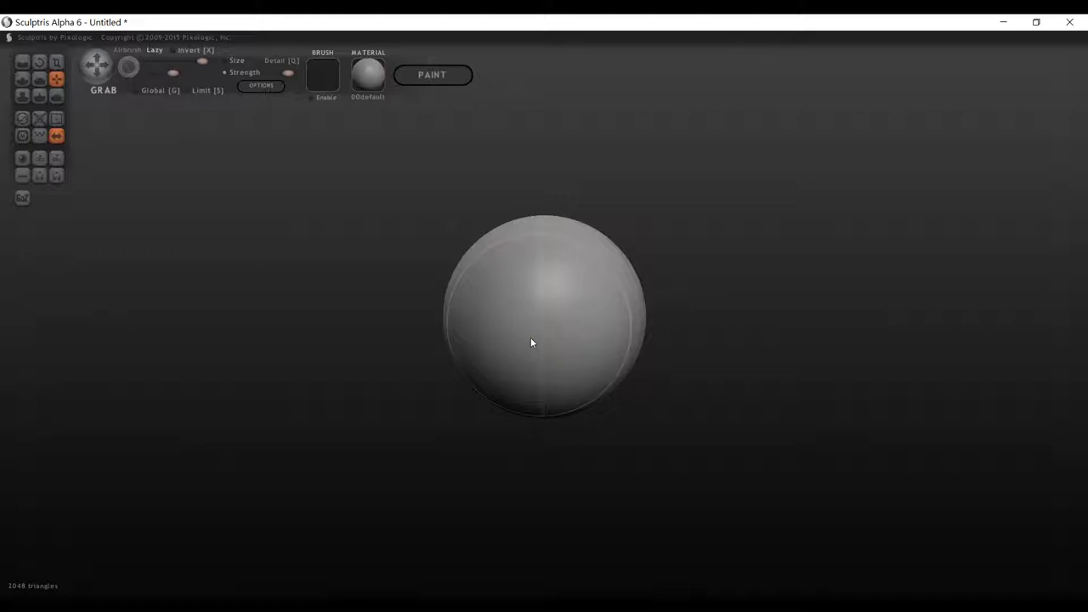
mouse_move(531, 337)
mouse_down()
mouse_move(344, 339)
mouse_move(199, 312)
mouse_move(559, 326)
mouse_move(341, 332)
mouse_move(564, 338)
mouse_move(508, 323)
mouse_move(525, 279)
mouse_move(383, 272)
mouse_up()
drag(375, 327, 506, 315)
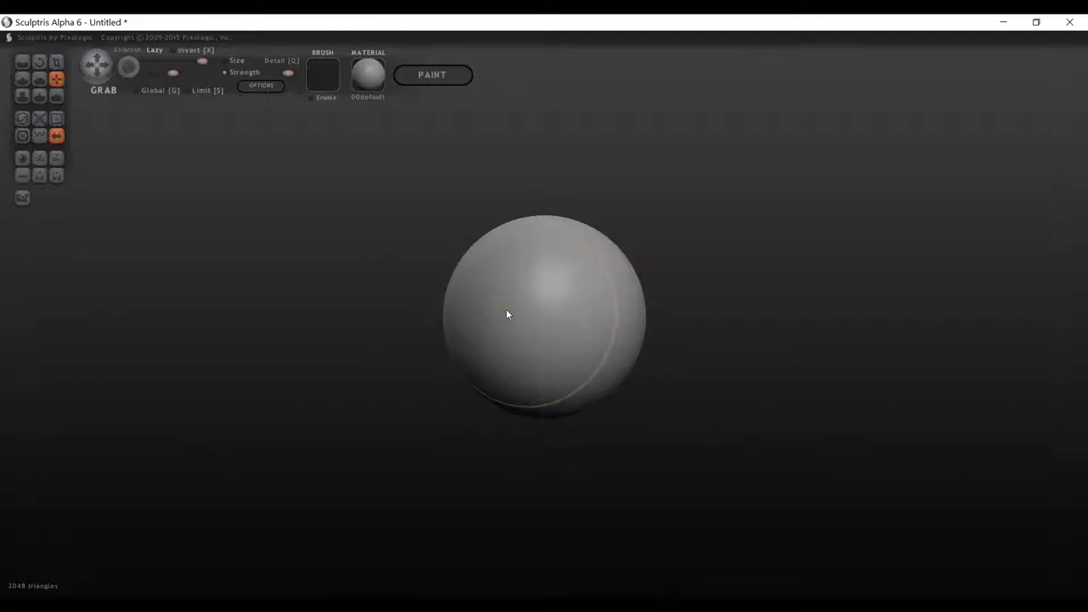
mouse_move(491, 321)
mouse_down()
mouse_move(498, 267)
mouse_move(556, 274)
mouse_move(570, 303)
mouse_move(547, 301)
mouse_move(563, 318)
mouse_move(553, 325)
mouse_move(503, 313)
mouse_up()
scroll(529, 292, down, 1)
right_drag(502, 307, 505, 299)
drag(506, 303, 554, 324)
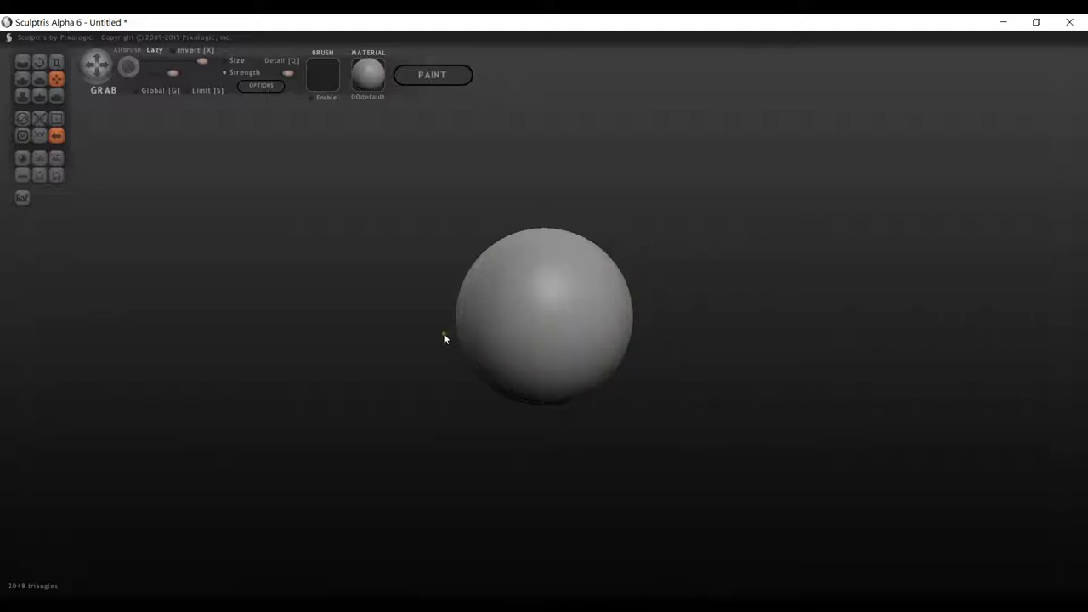
drag(434, 335, 510, 319)
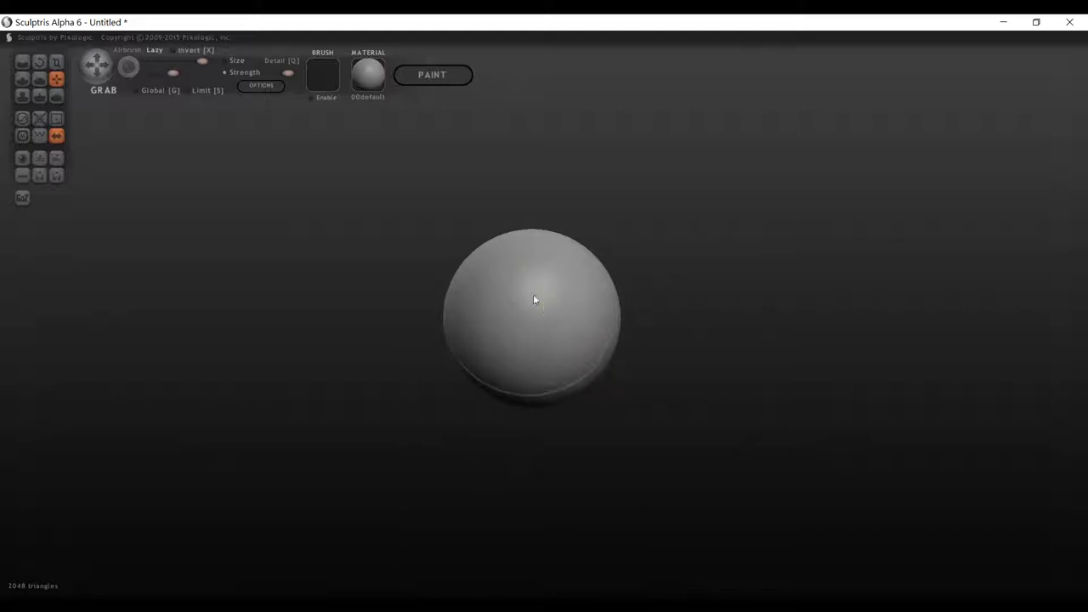
mouse_move(420, 335)
mouse_down()
mouse_move(394, 335)
mouse_move(680, 314)
mouse_move(650, 325)
mouse_move(522, 292)
mouse_move(551, 318)
mouse_up()
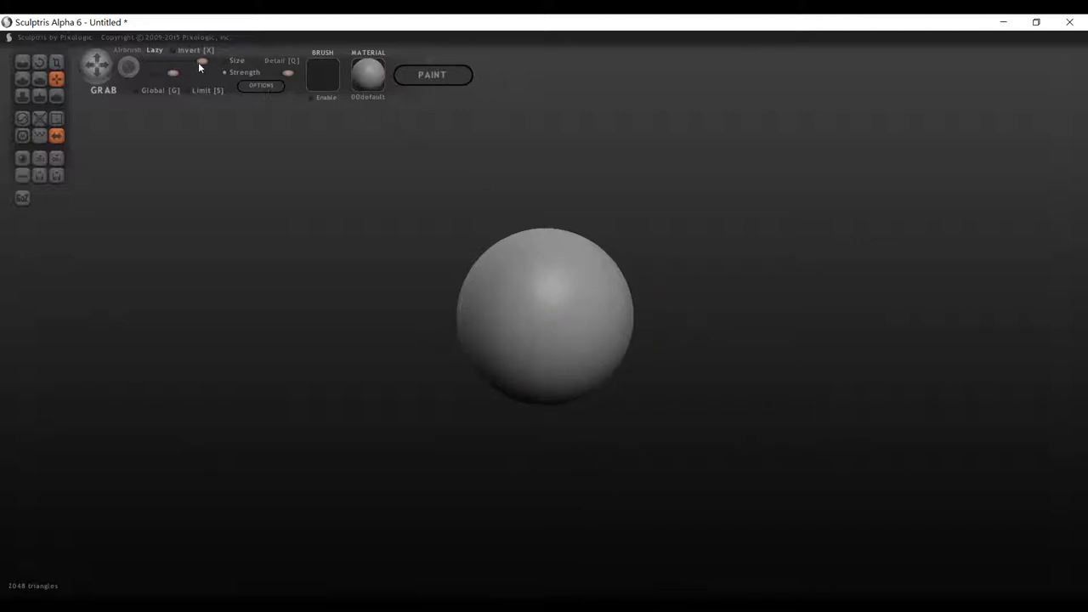
Adjust the Grab brush size, ending slightly larger so the brush covers most of the sphere.
mouse_move(201, 64)
mouse_down()
mouse_move(167, 64)
mouse_move(191, 61)
mouse_up()
drag(194, 63, 205, 61)
key(space)
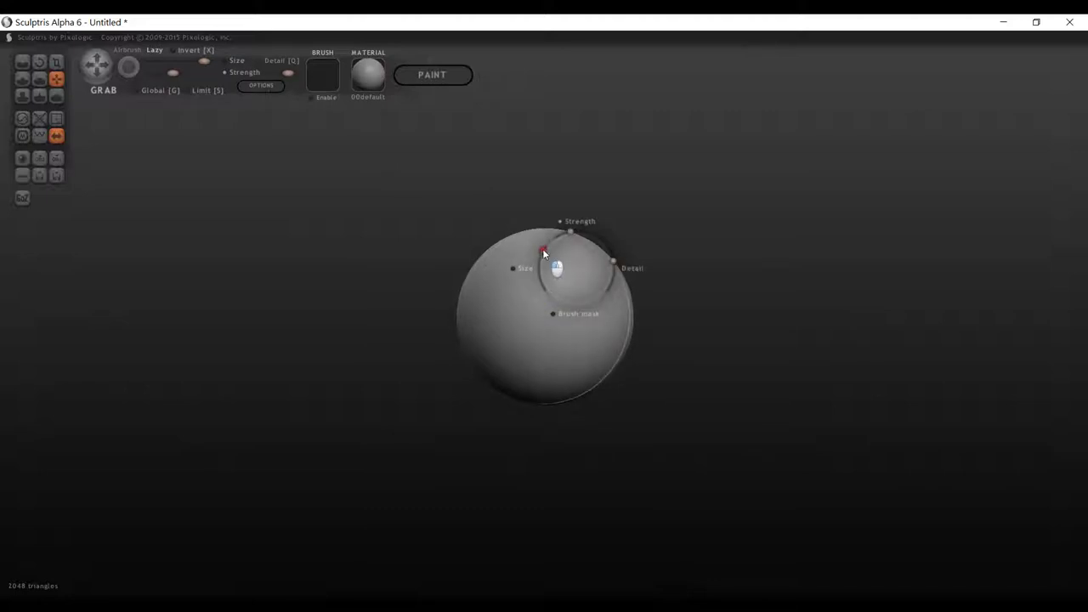
mouse_move(542, 248)
mouse_down()
mouse_move(537, 281)
mouse_move(551, 245)
mouse_move(538, 278)
mouse_move(548, 251)
mouse_move(510, 290)
mouse_up()
key(ctrl+z)
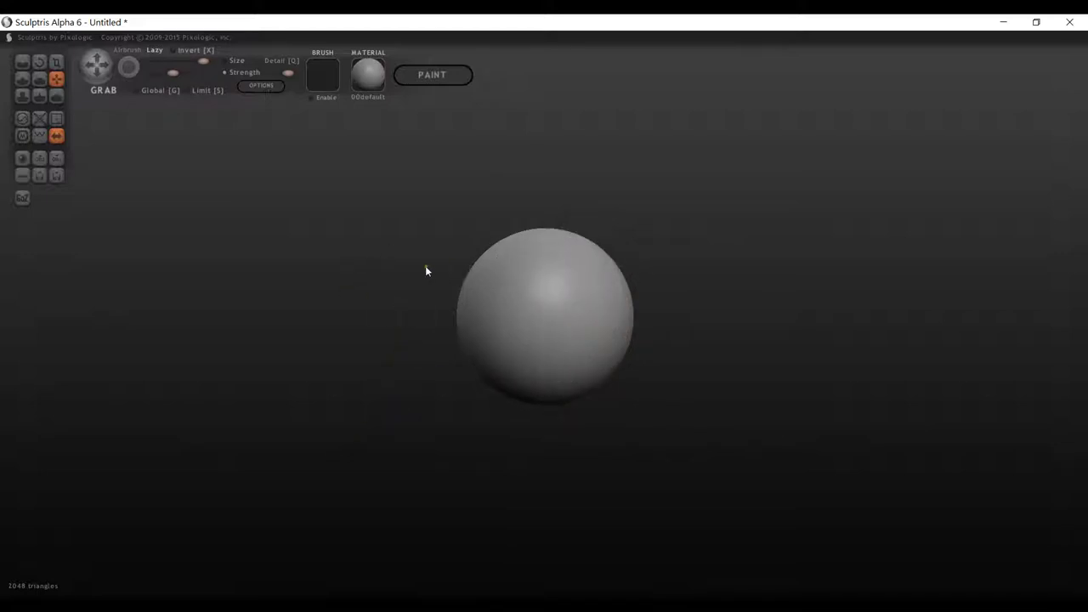
key(space)
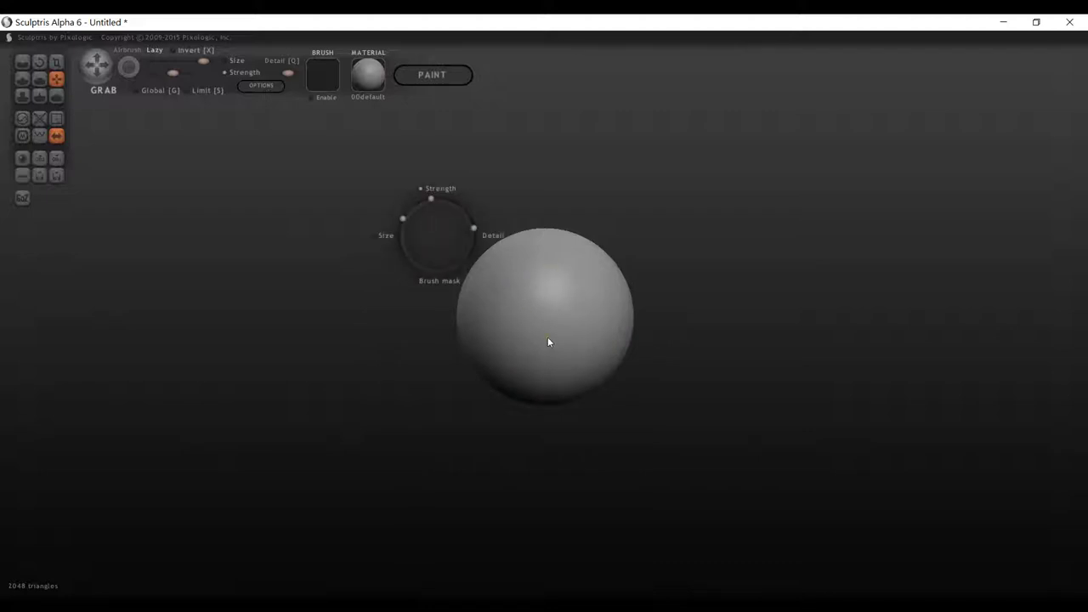
key(space)
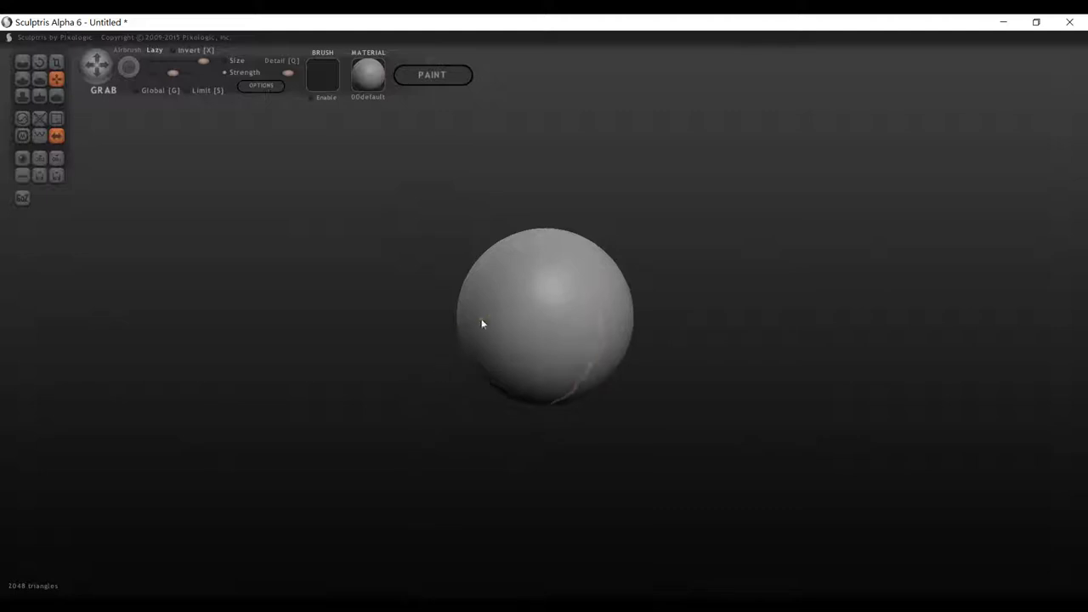
drag(521, 315, 546, 316)
key(space)
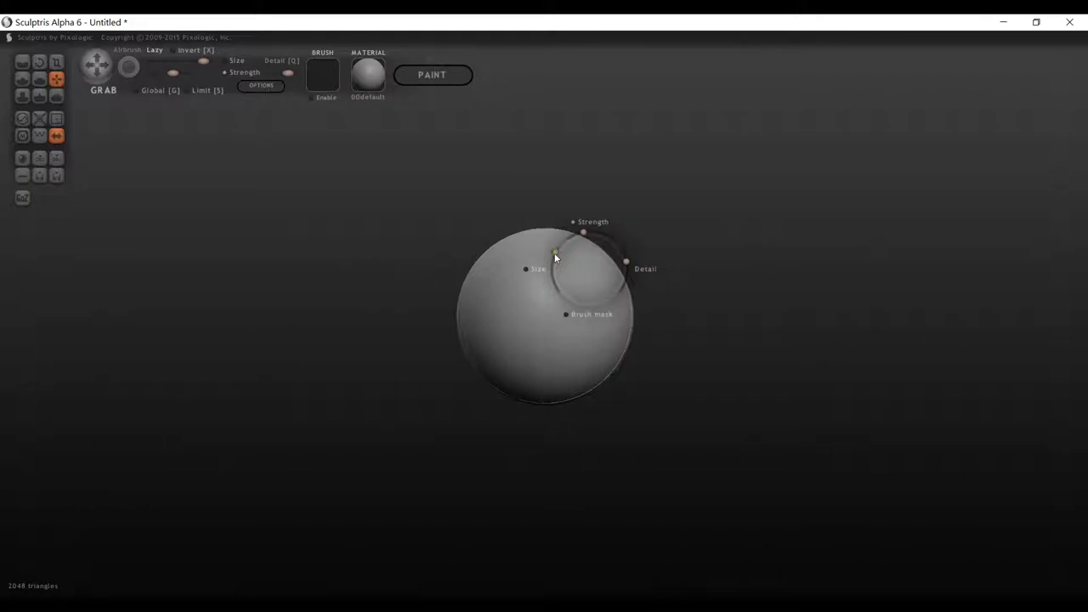
mouse_move(555, 252)
mouse_down()
mouse_move(552, 269)
mouse_move(561, 244)
mouse_up()
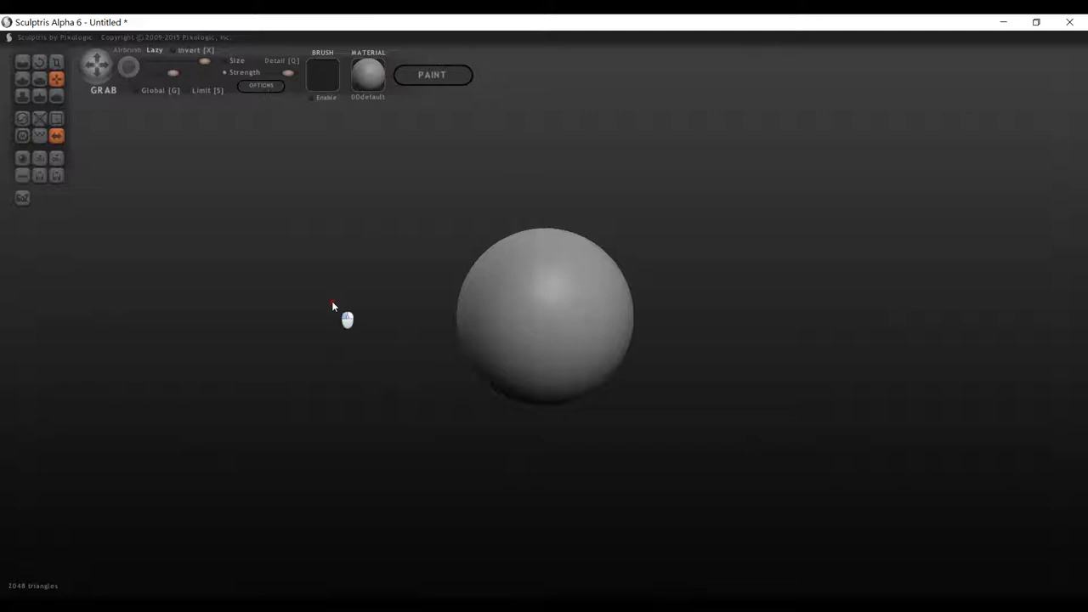
From a side view, pull the sphere's front outward with the large Grab brush to form an egg-like bulge.
drag(332, 301, 342, 310)
drag(367, 325, 499, 299)
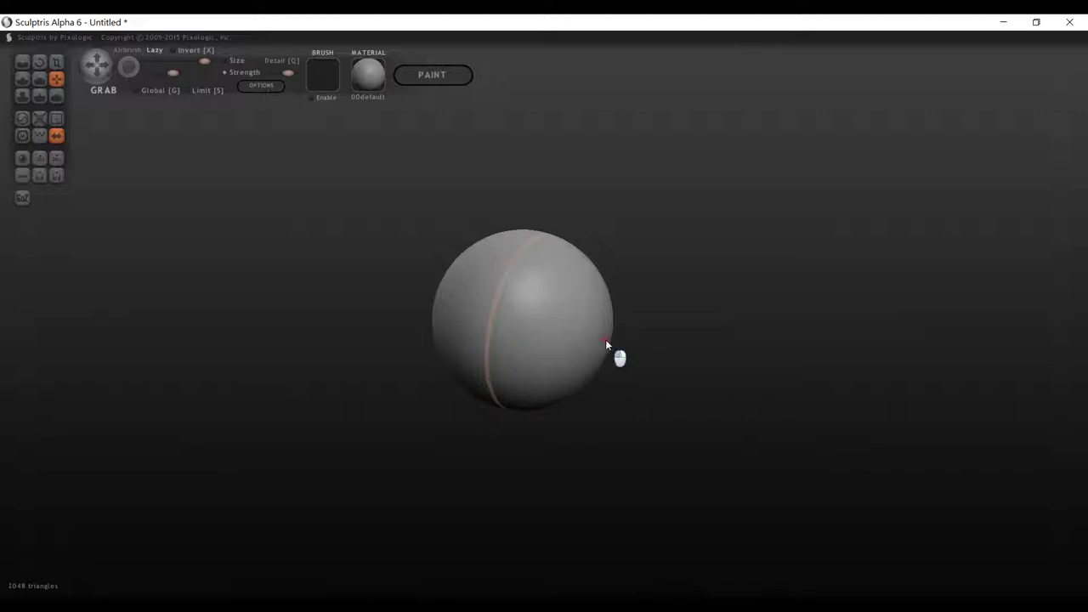
mouse_move(605, 340)
mouse_down()
mouse_move(651, 335)
mouse_move(666, 360)
mouse_move(476, 365)
mouse_move(468, 388)
mouse_move(560, 425)
mouse_move(622, 375)
mouse_move(648, 305)
mouse_move(696, 333)
mouse_move(692, 345)
mouse_move(550, 383)
mouse_move(645, 376)
mouse_move(712, 343)
mouse_move(559, 235)
mouse_up()
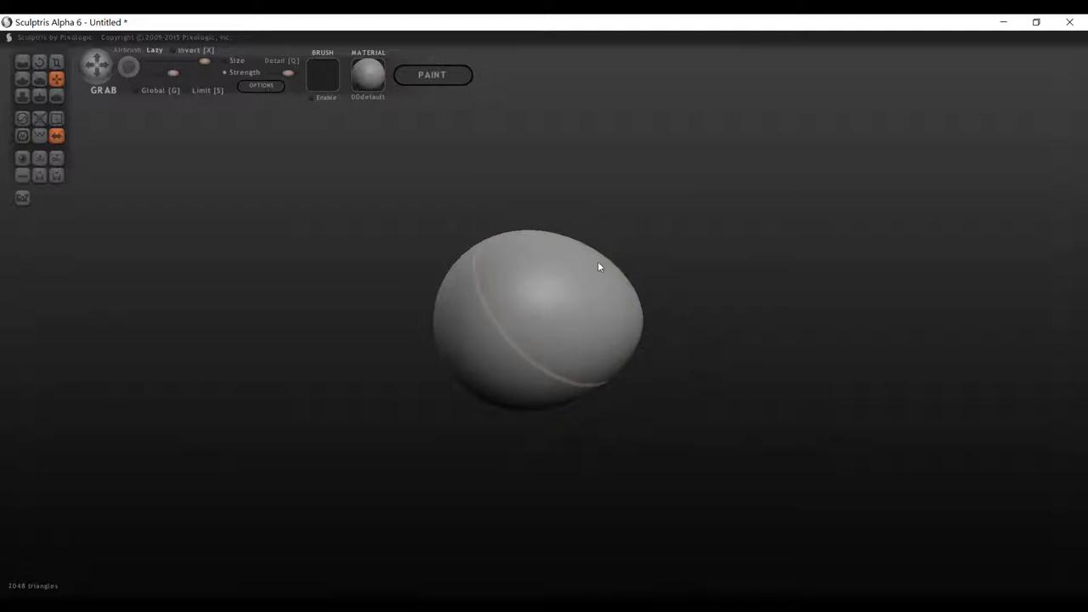
drag(678, 272, 687, 286)
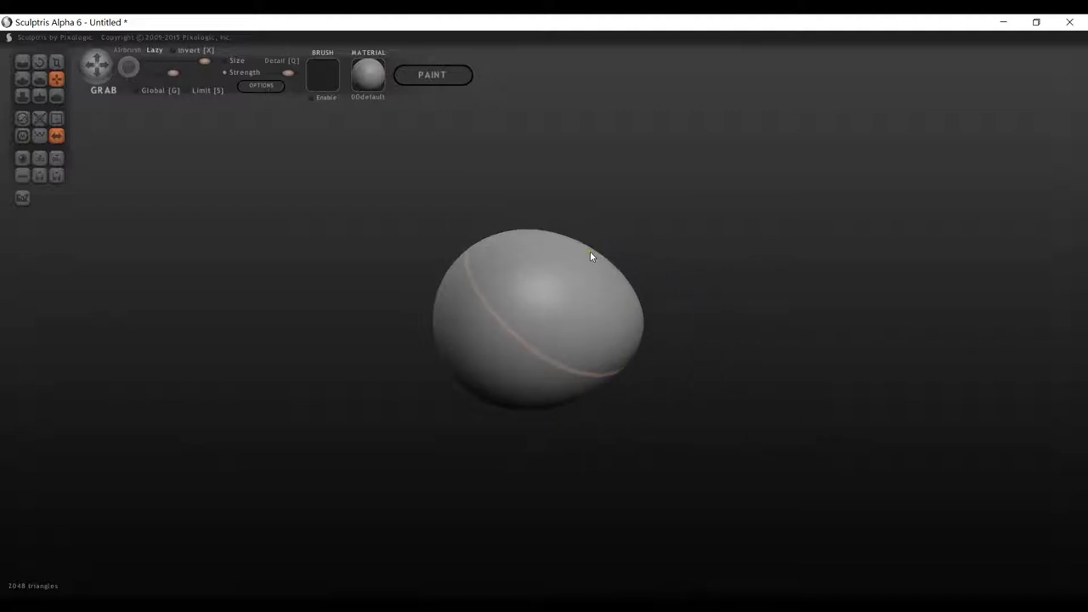
Reduce the Grab brush size and push the surface just above the front bulge inward.
key(space)
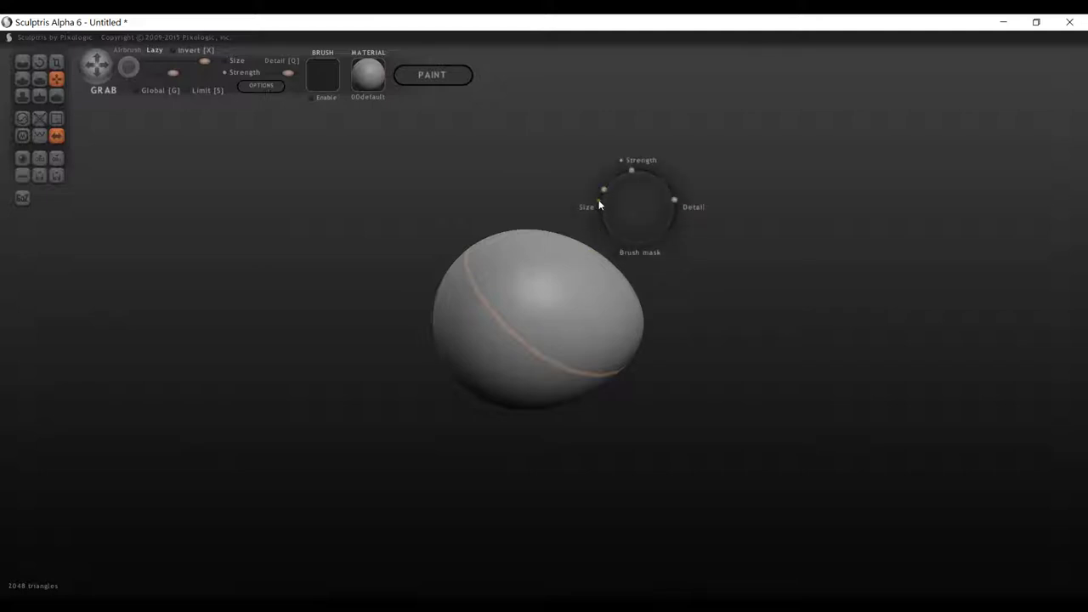
drag(604, 192, 602, 204)
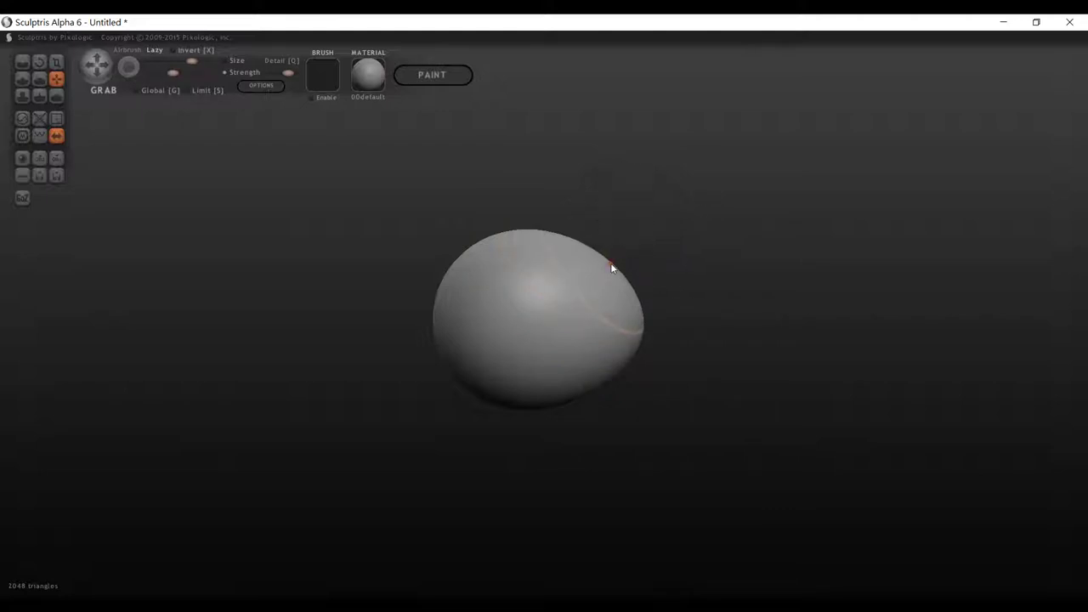
drag(611, 263, 588, 281)
Smooth the uneven area around the middle of the form's front with the Smooth brush.
mouse_move(672, 284)
mouse_down()
mouse_move(694, 289)
mouse_move(549, 300)
mouse_move(543, 340)
mouse_move(561, 343)
mouse_move(627, 284)
mouse_move(704, 267)
mouse_move(694, 266)
mouse_move(703, 289)
mouse_move(689, 262)
mouse_move(675, 418)
mouse_move(686, 418)
mouse_move(665, 341)
mouse_move(634, 332)
mouse_move(637, 306)
mouse_move(700, 306)
mouse_move(637, 331)
mouse_move(503, 340)
mouse_move(629, 339)
mouse_move(489, 338)
mouse_move(531, 346)
mouse_up()
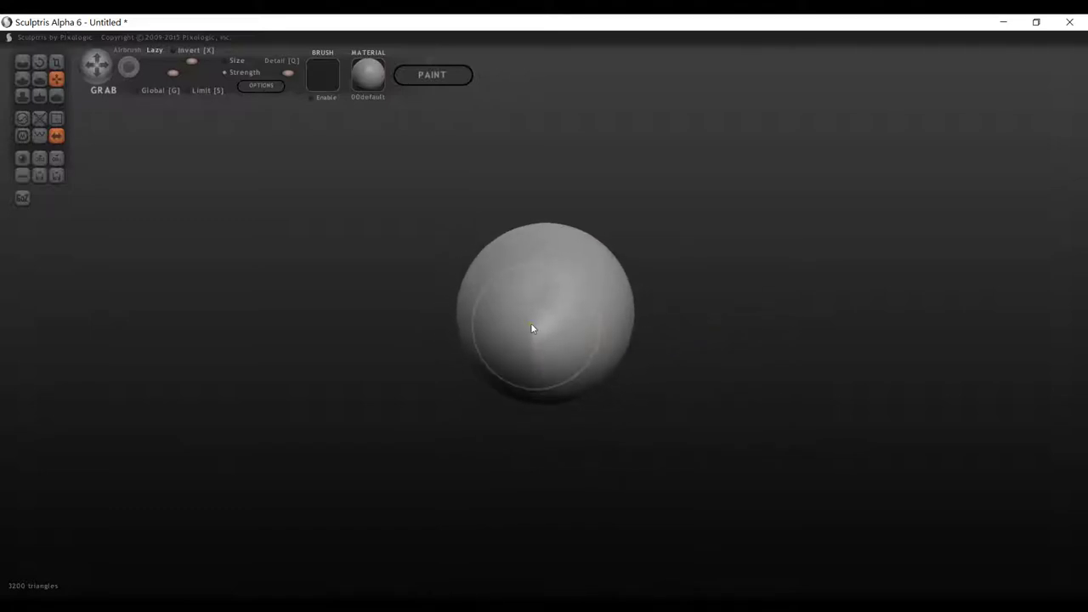
scroll(531, 323, up, 3)
scroll(525, 316, up, 4)
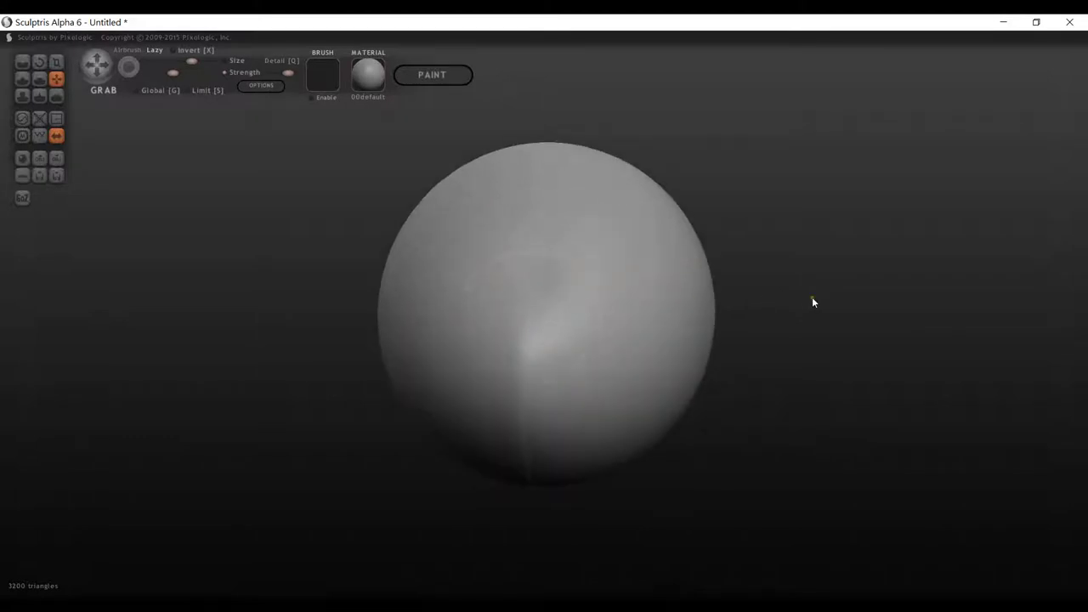
mouse_move(785, 315)
mouse_down()
mouse_move(866, 316)
mouse_move(760, 328)
mouse_move(838, 337)
mouse_move(789, 315)
mouse_up()
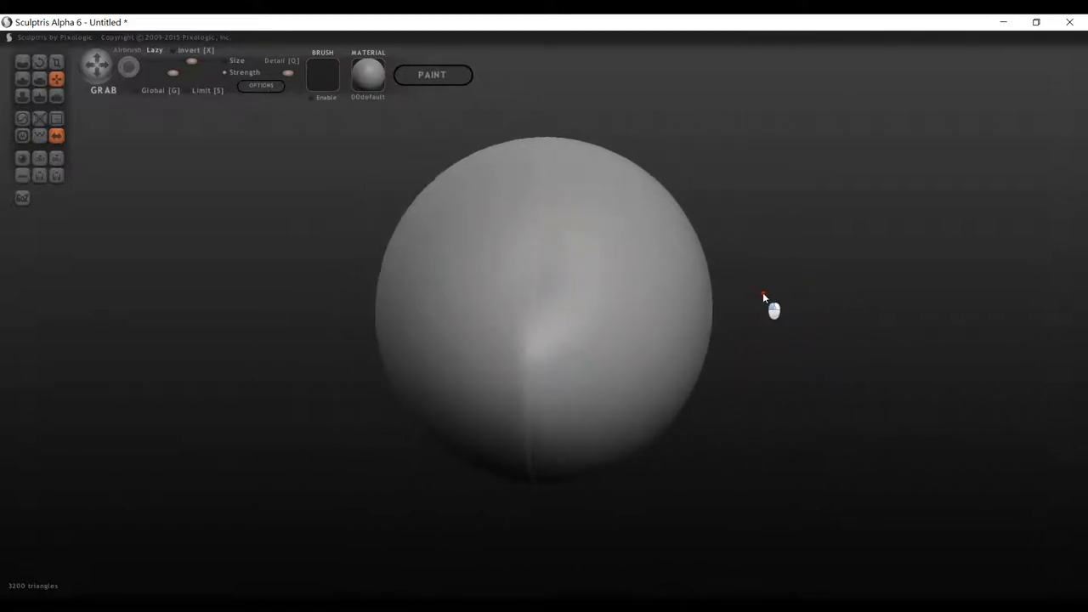
mouse_move(763, 294)
mouse_down()
mouse_move(828, 297)
mouse_move(802, 332)
mouse_move(784, 313)
mouse_move(695, 318)
mouse_move(671, 335)
mouse_move(794, 315)
mouse_move(755, 313)
mouse_up()
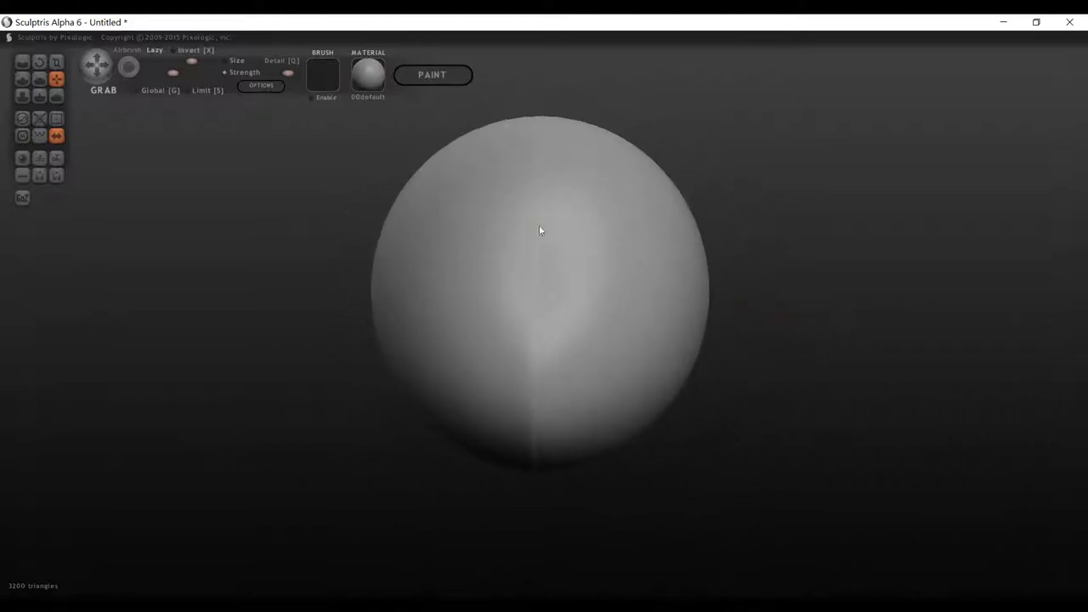
click(56, 96)
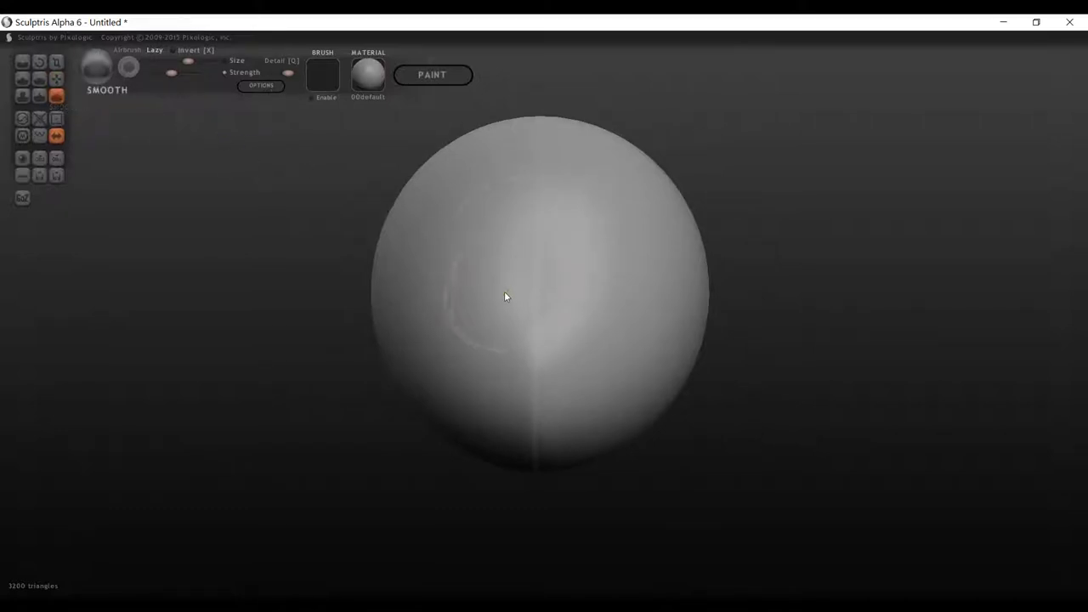
mouse_move(510, 290)
mouse_down()
mouse_move(583, 293)
mouse_move(522, 293)
mouse_up()
mouse_move(246, 284)
mouse_down()
mouse_move(403, 250)
mouse_move(277, 284)
mouse_move(246, 309)
mouse_move(317, 228)
mouse_move(461, 253)
mouse_move(357, 280)
mouse_move(233, 252)
mouse_move(405, 251)
mouse_up()
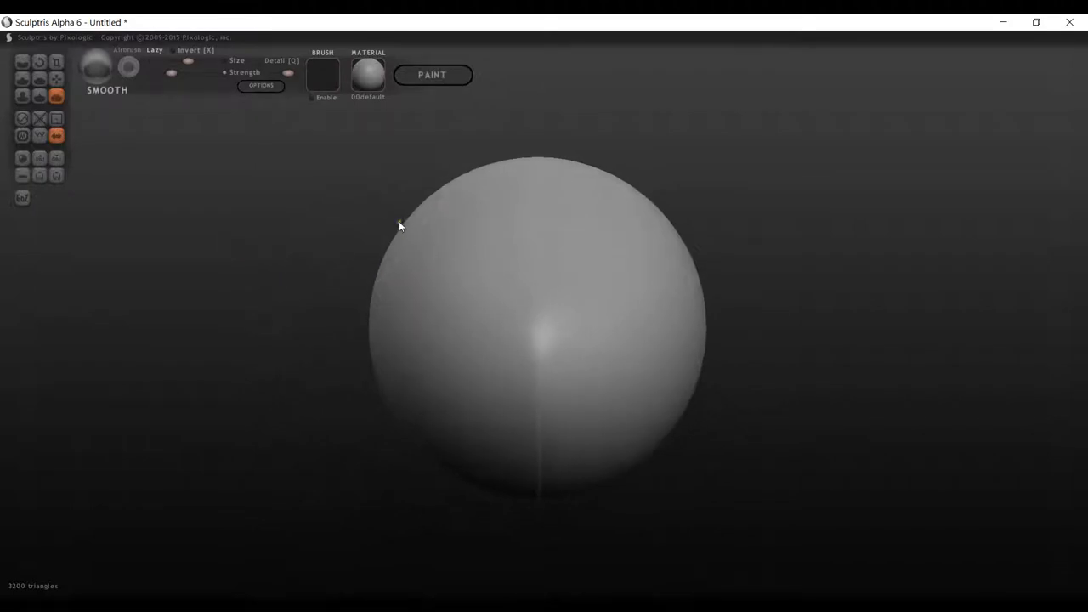
scroll(399, 225, down, 5)
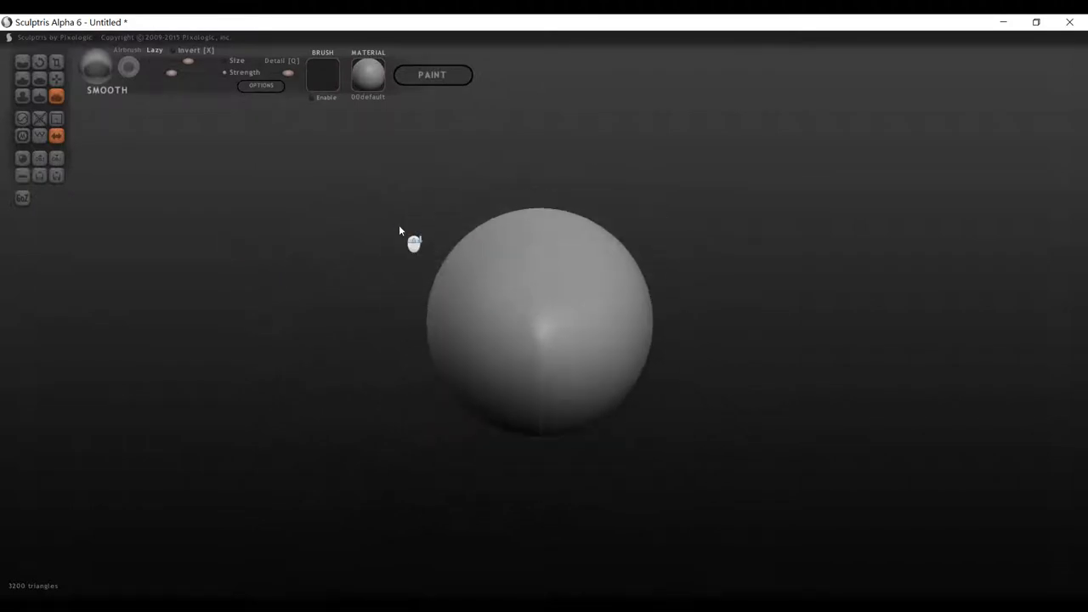
Enlarge the Smooth brush and smooth the lower side of the form.
click(470, 380)
mouse_move(336, 355)
mouse_down()
mouse_move(436, 343)
mouse_move(314, 343)
mouse_move(334, 356)
mouse_up()
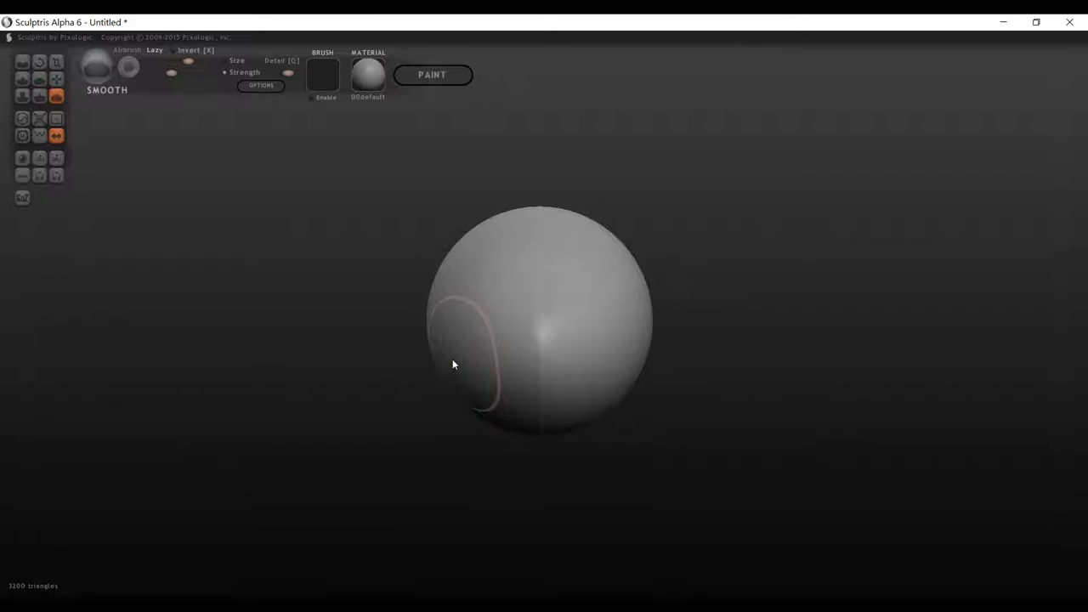
key(space)
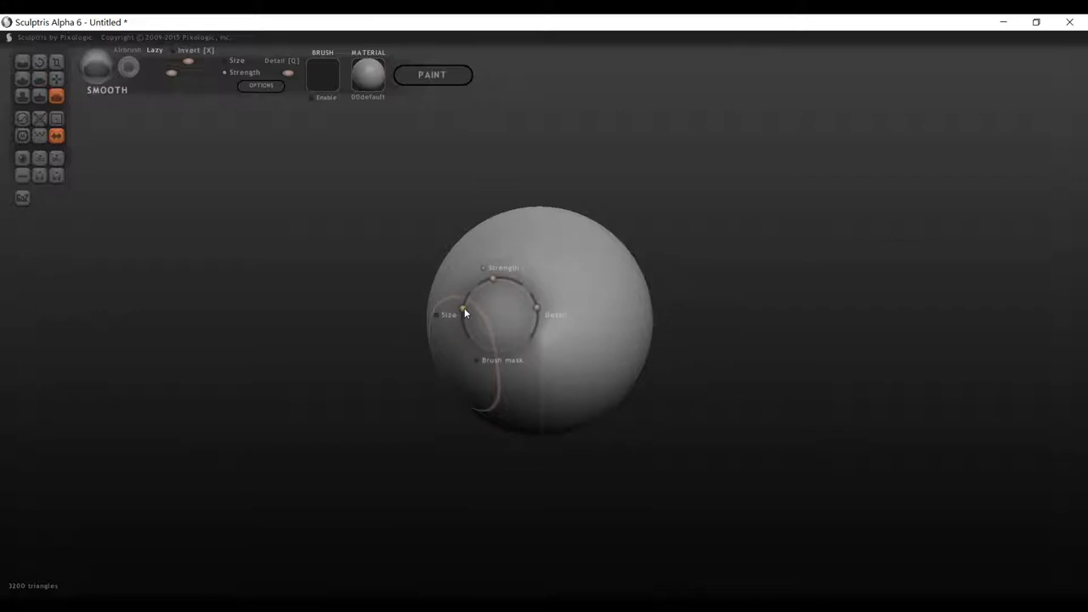
drag(464, 307, 469, 295)
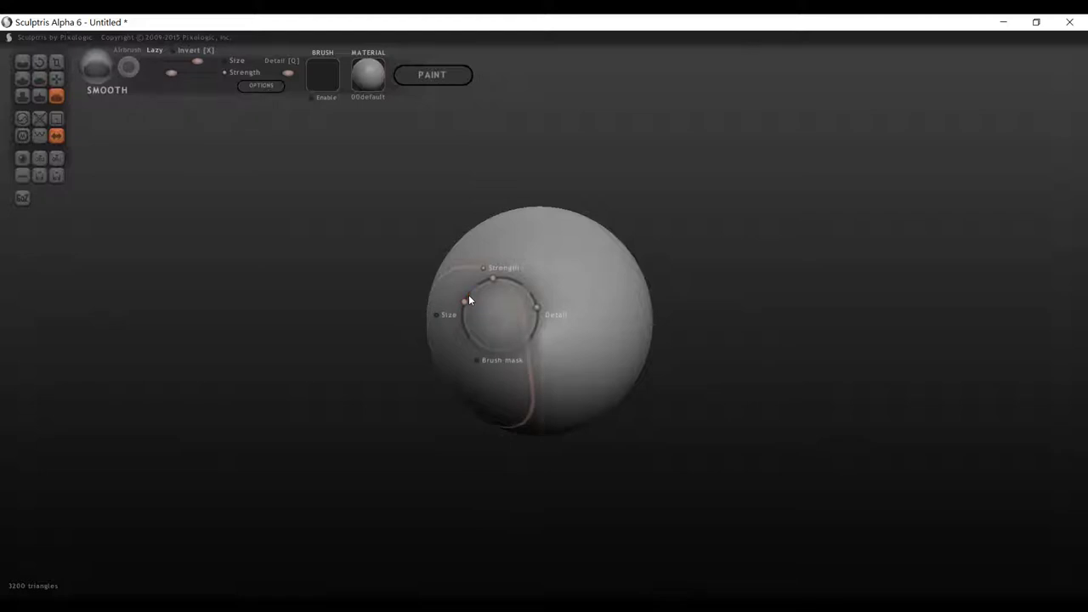
click(457, 377)
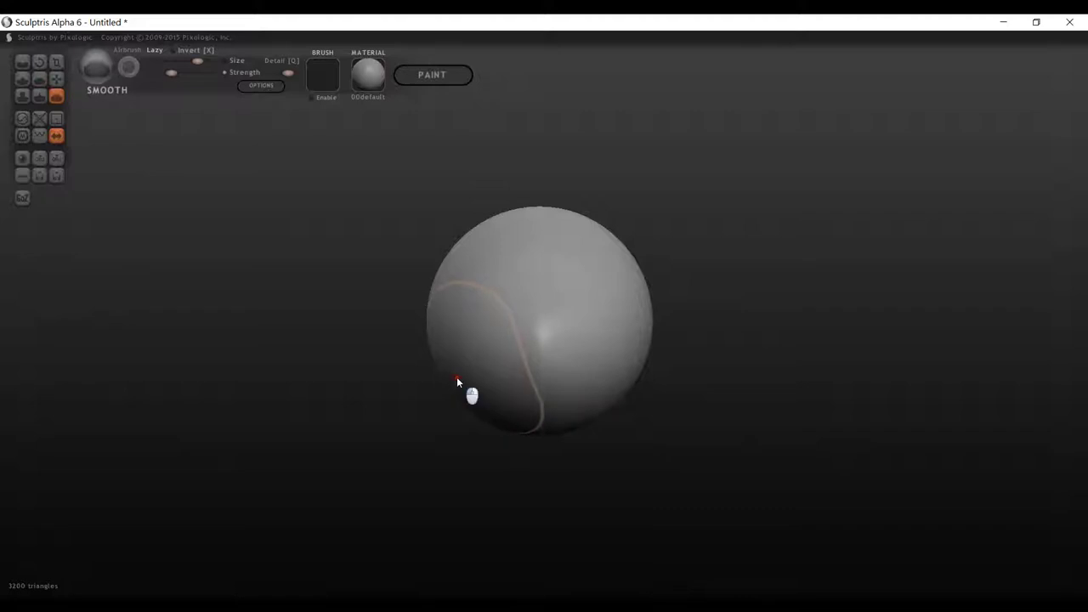
drag(456, 377, 425, 384)
click(469, 364)
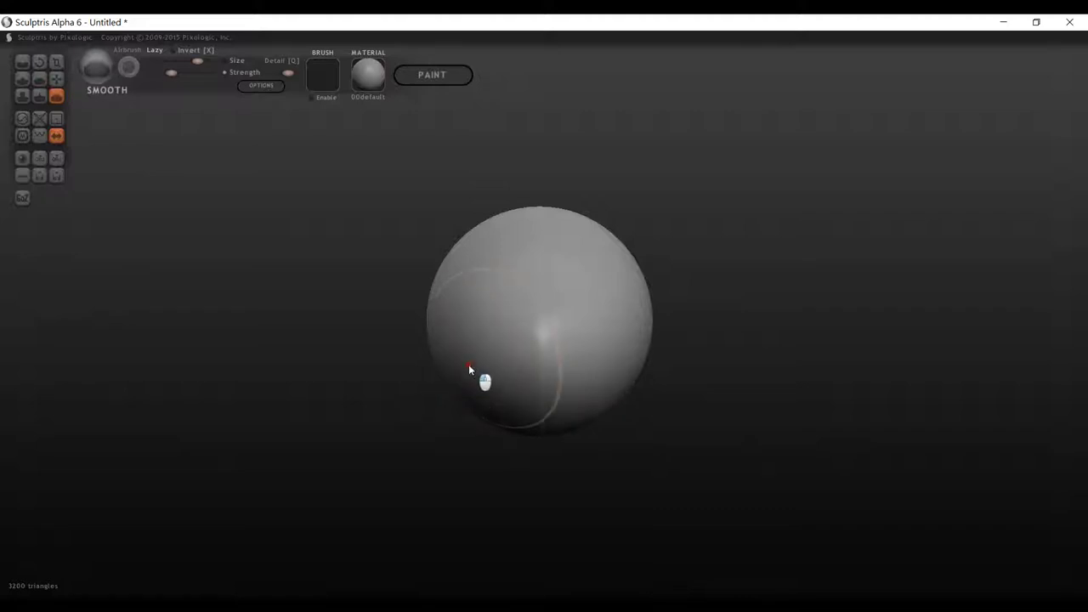
right_drag(469, 364, 429, 381)
Enlarge the Grab brush and pull the lower side outward to widen the base of the form symmetrically.
click(56, 78)
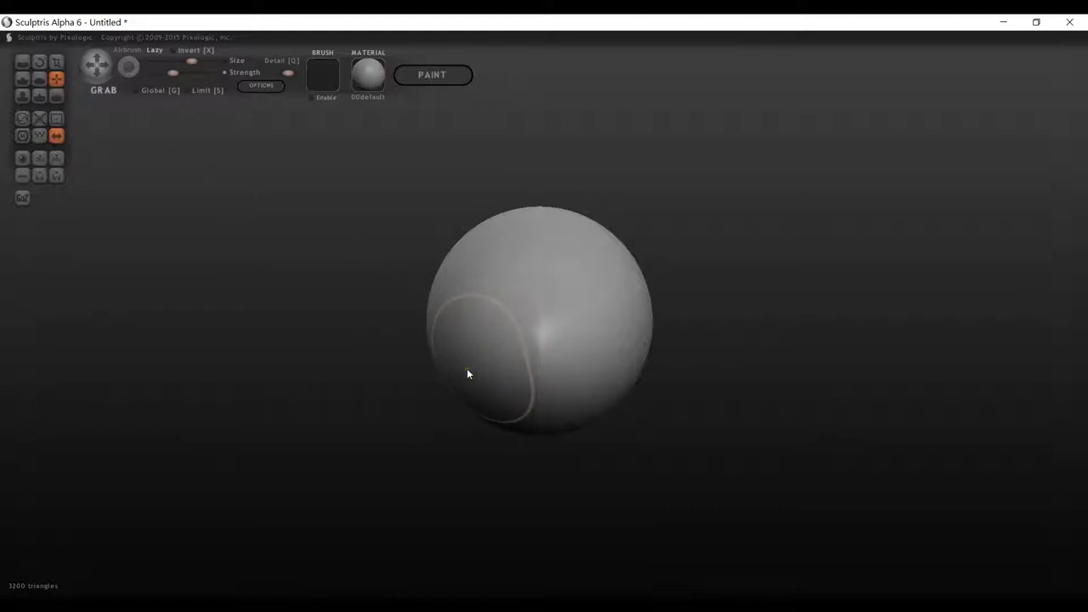
key(space)
drag(479, 316, 482, 305)
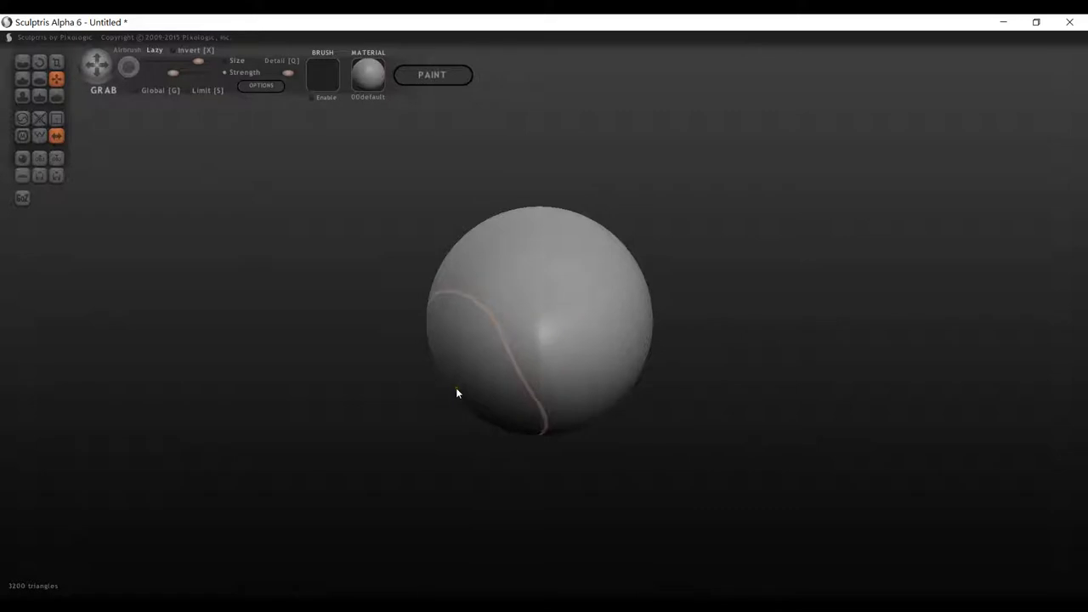
drag(456, 387, 369, 406)
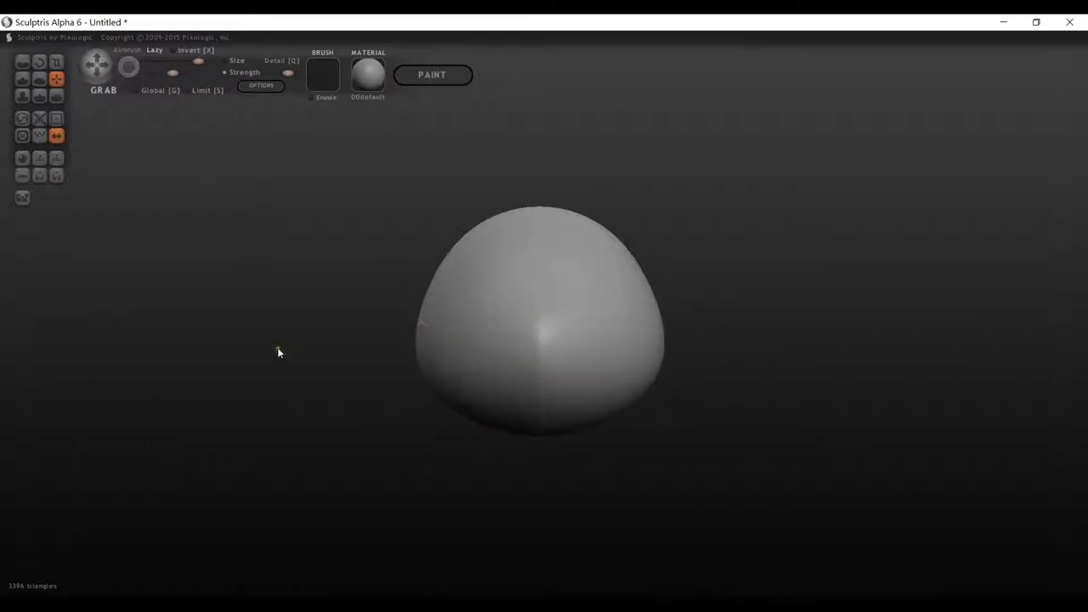
mouse_move(277, 352)
mouse_down()
mouse_move(267, 380)
mouse_move(275, 364)
mouse_move(400, 315)
mouse_move(308, 320)
mouse_move(250, 352)
mouse_move(322, 376)
mouse_move(408, 353)
mouse_move(423, 333)
mouse_move(269, 336)
mouse_move(255, 352)
mouse_move(279, 348)
mouse_up()
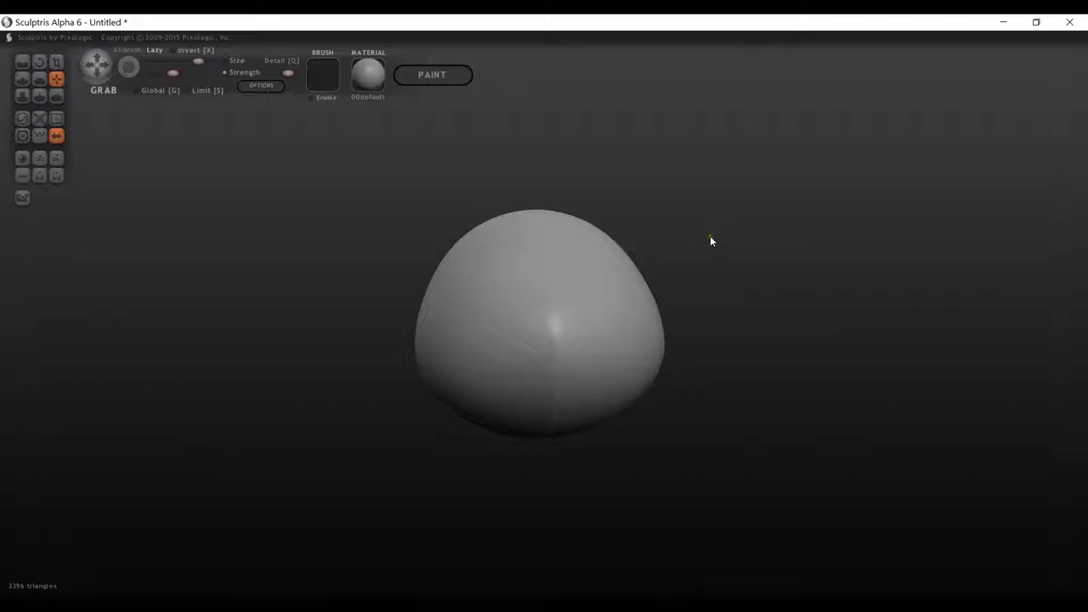
middle_drag(711, 240, 594, 225)
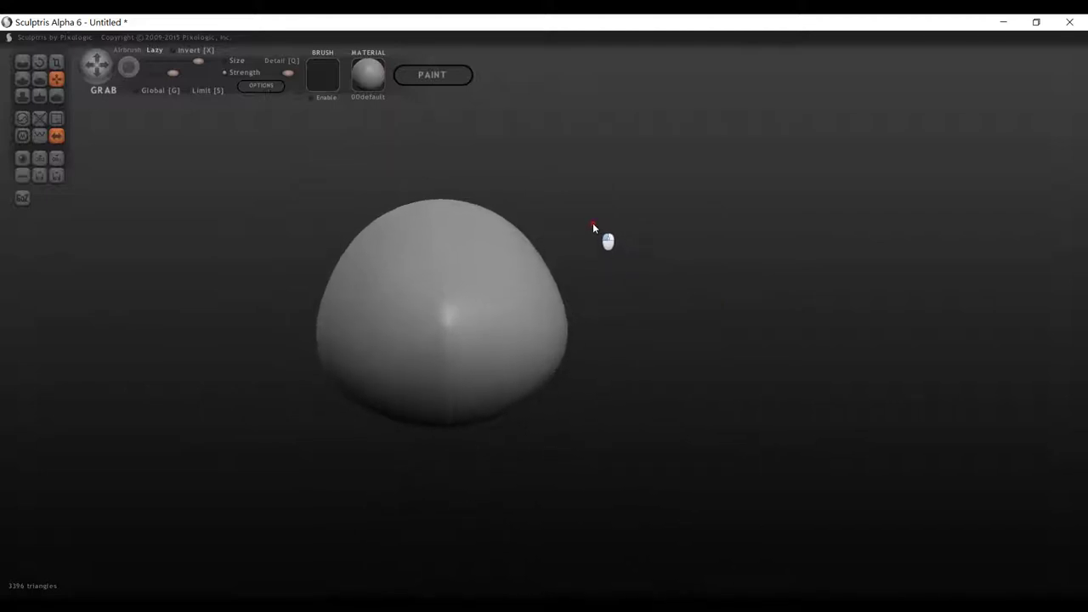
mouse_move(711, 311)
mouse_down()
mouse_move(655, 331)
mouse_move(717, 360)
mouse_move(756, 317)
mouse_move(672, 315)
mouse_move(683, 309)
mouse_up()
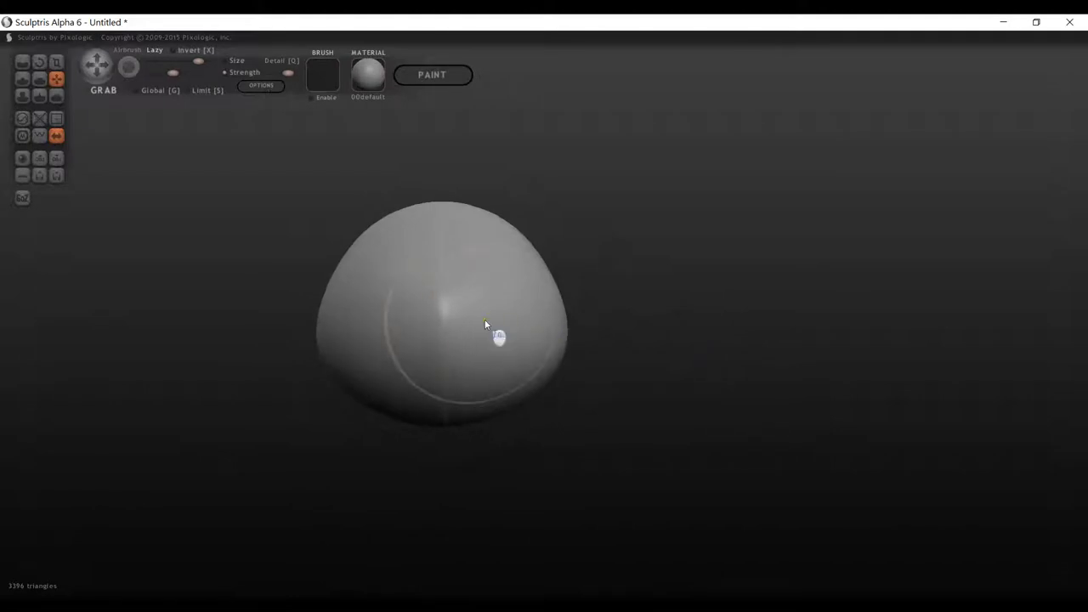
Switch to the Draw brush to work on the front of the form.
scroll(485, 322, up, 5)
scroll(485, 322, up, 1)
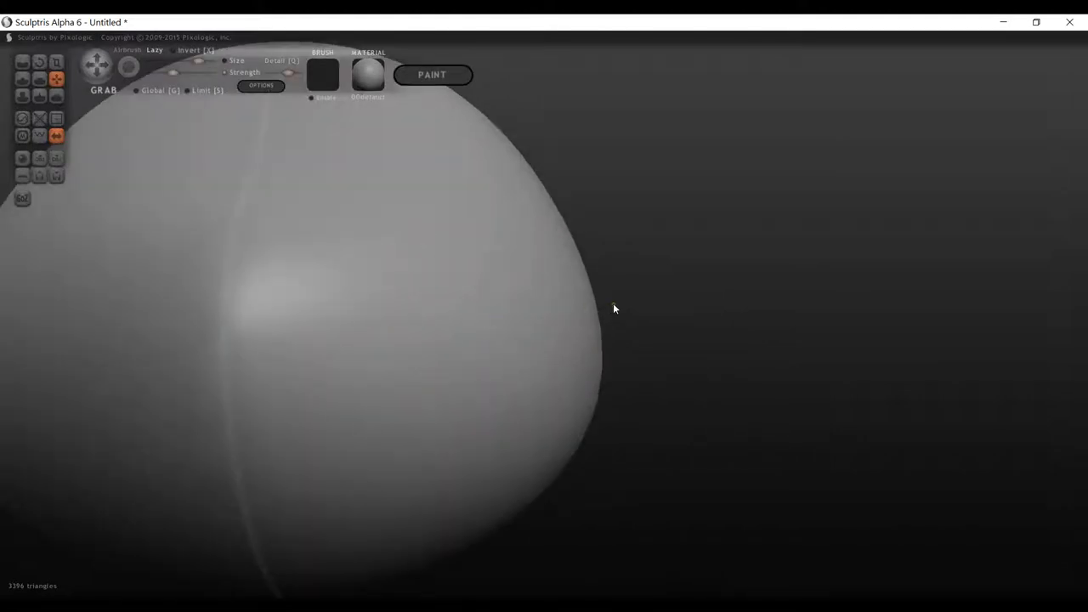
drag(648, 295, 935, 292)
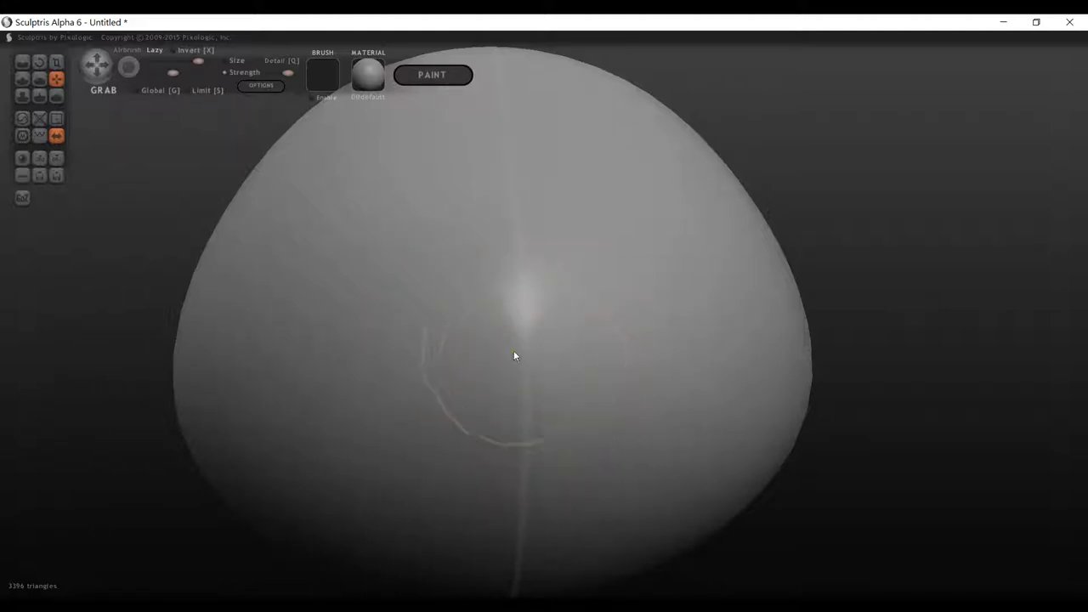
click(22, 79)
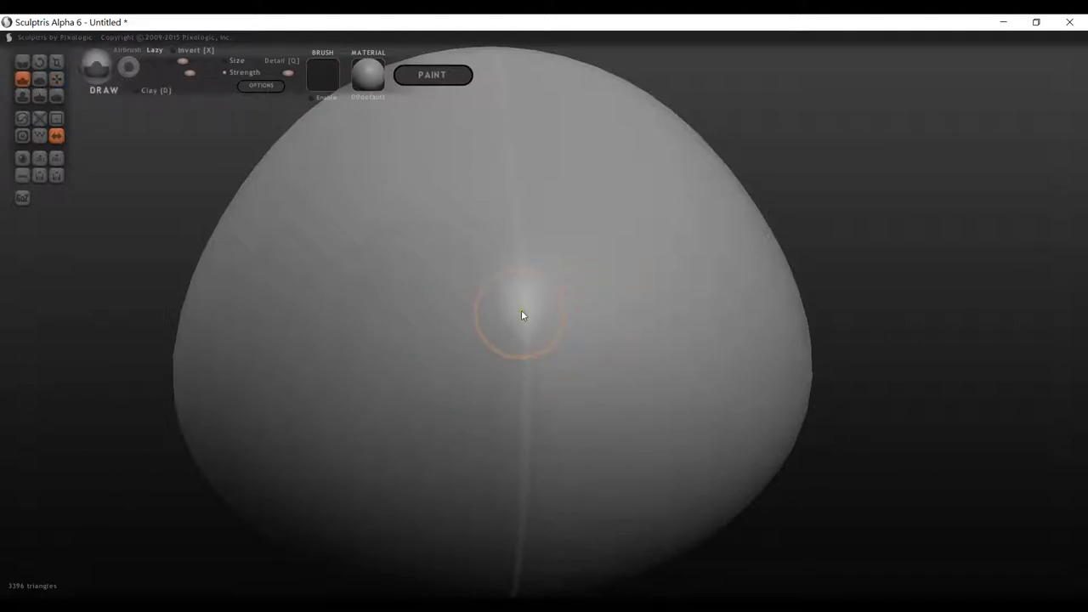
Try building up a symmetrical bump at the centre of the front with Draw, and undo it.
mouse_move(522, 311)
mouse_down()
mouse_move(505, 283)
mouse_move(546, 282)
mouse_move(529, 316)
mouse_move(510, 314)
mouse_move(529, 345)
mouse_move(582, 303)
mouse_move(528, 278)
mouse_move(493, 305)
mouse_move(533, 306)
mouse_up()
mouse_move(811, 210)
mouse_down()
mouse_move(961, 229)
mouse_move(784, 207)
mouse_move(792, 178)
mouse_move(847, 178)
mouse_move(923, 231)
mouse_up()
mouse_move(902, 256)
mouse_down()
mouse_move(875, 272)
mouse_move(765, 219)
mouse_move(853, 216)
mouse_up()
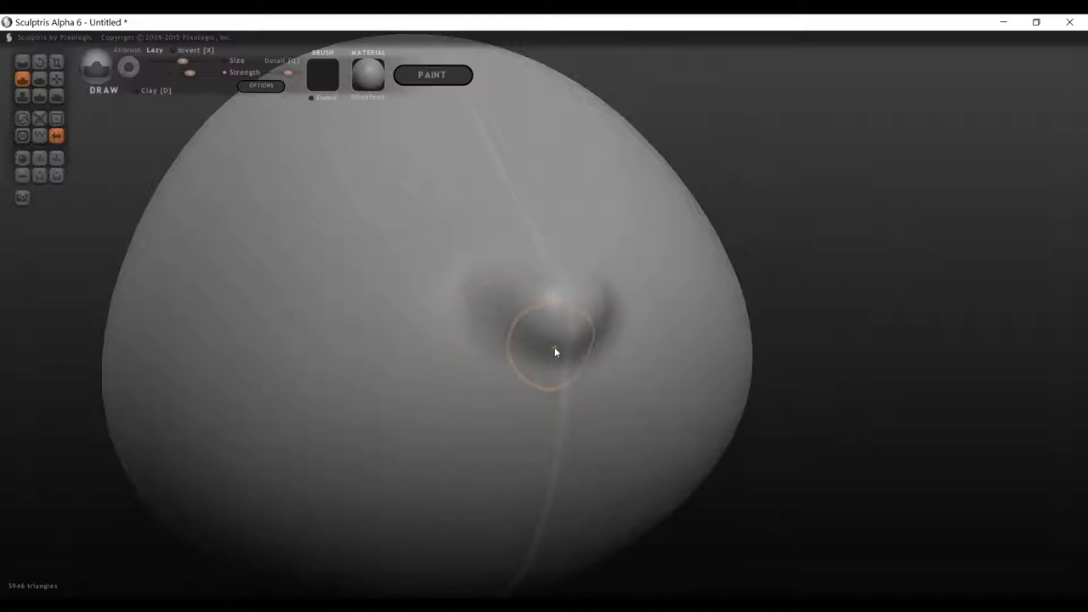
key(ctrl+z)
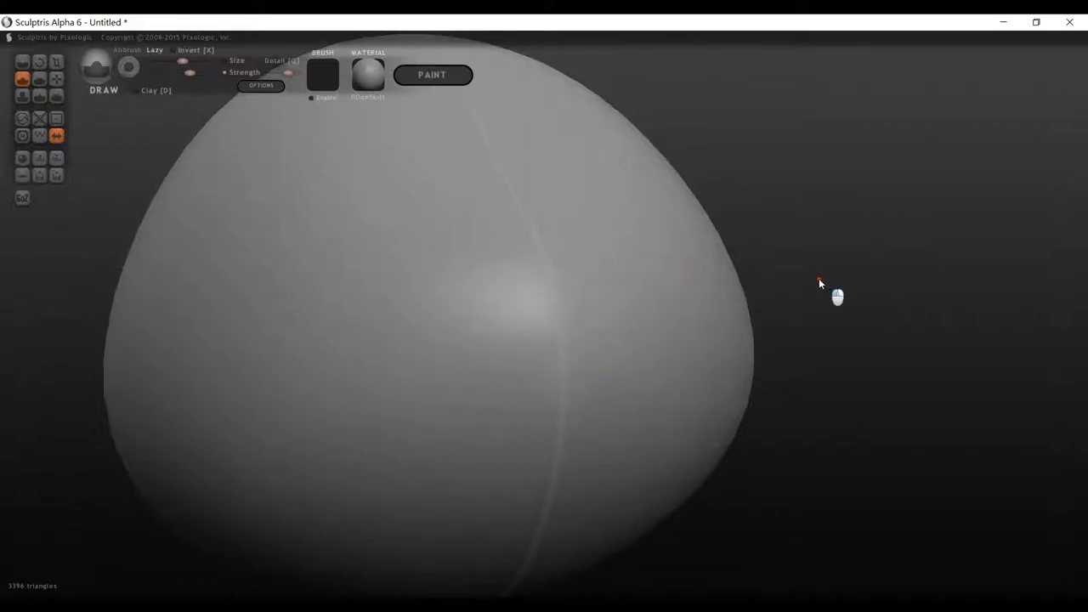
drag(819, 279, 765, 291)
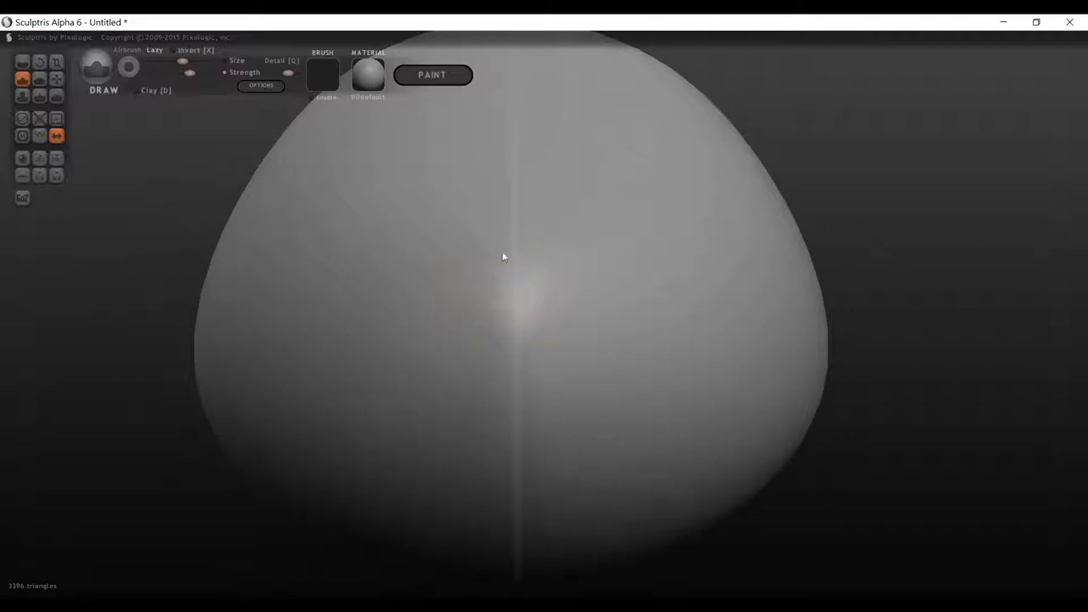
Turn on Invert for the Draw brush and try carving into the centre of the form's front.
click(178, 53)
click(178, 52)
mouse_move(508, 321)
mouse_down()
mouse_move(490, 292)
mouse_move(549, 270)
mouse_move(512, 315)
mouse_move(505, 309)
mouse_up()
mouse_move(859, 297)
mouse_down()
mouse_move(986, 295)
mouse_move(1013, 281)
mouse_up()
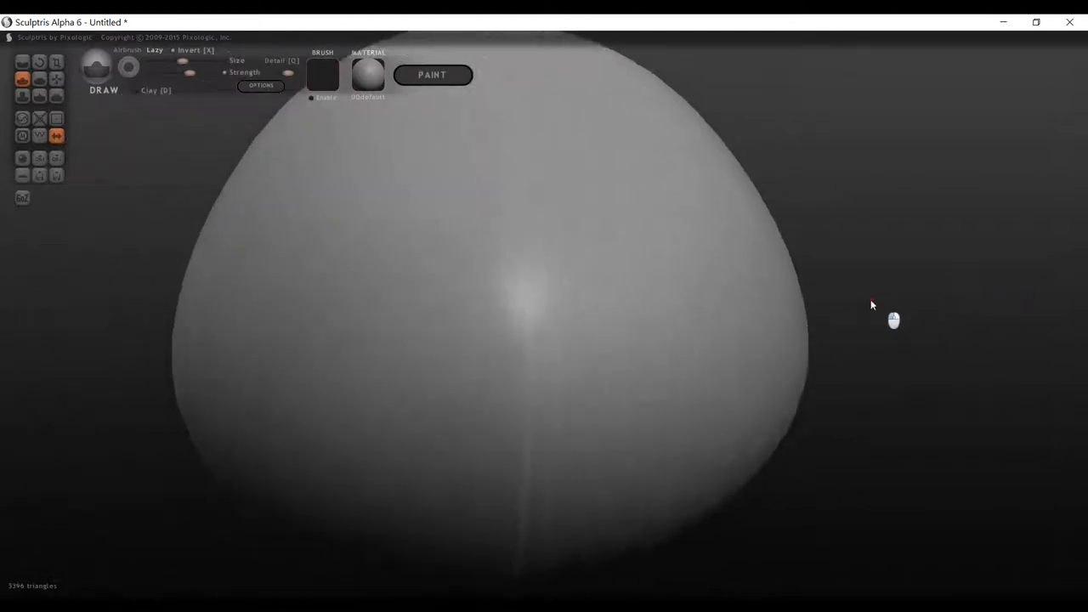
drag(871, 299, 870, 293)
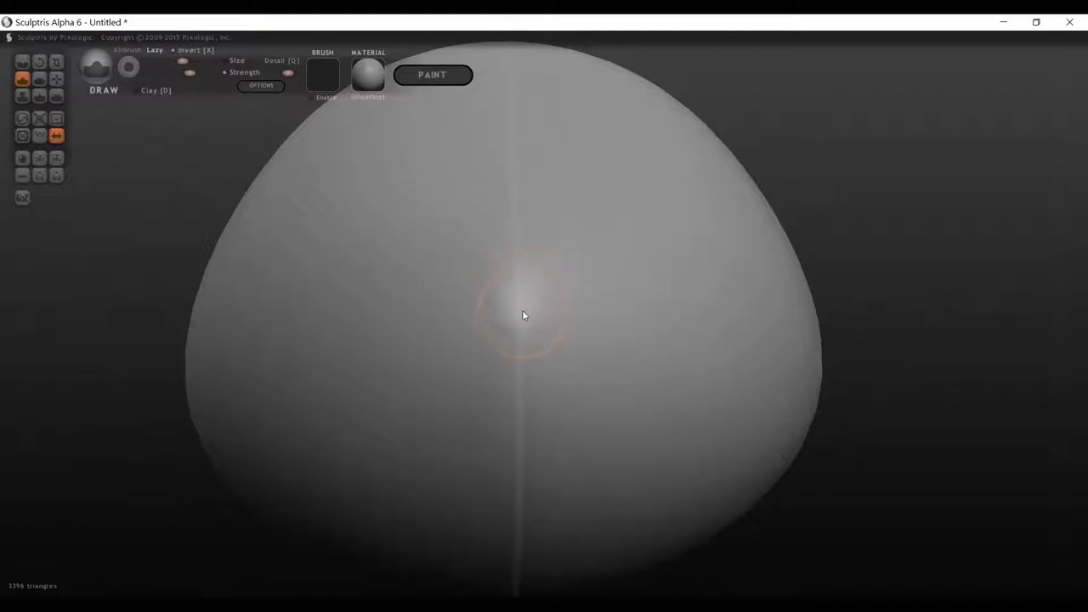
Reduce the inverted Draw brush to a small size and carve a symmetrical U-shaped nose outline around the front bulge.
key(space)
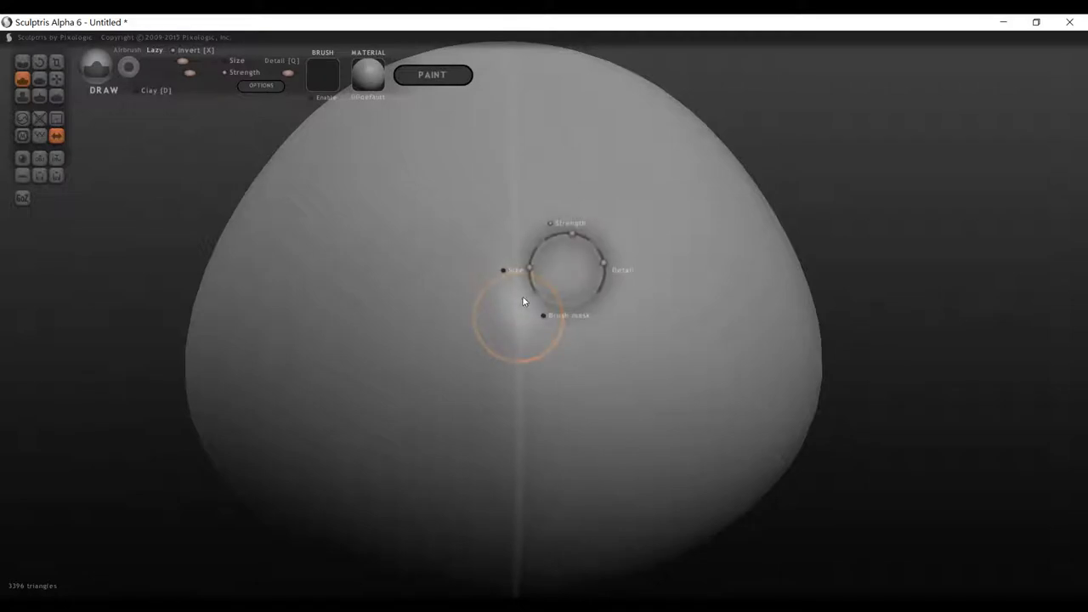
drag(529, 267, 531, 297)
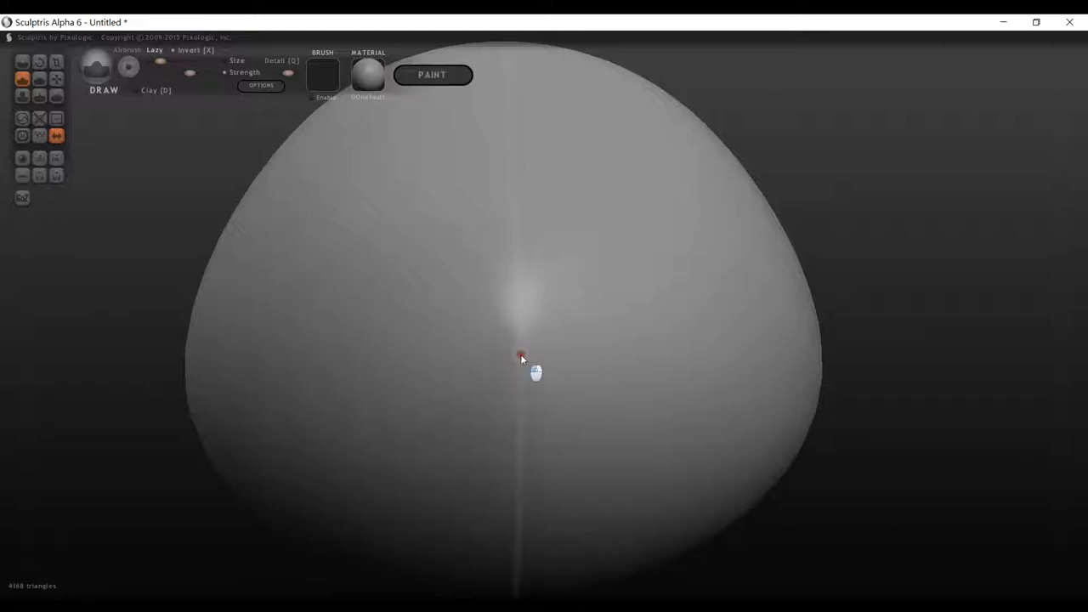
mouse_move(521, 353)
mouse_down()
mouse_move(463, 337)
mouse_move(450, 299)
mouse_up()
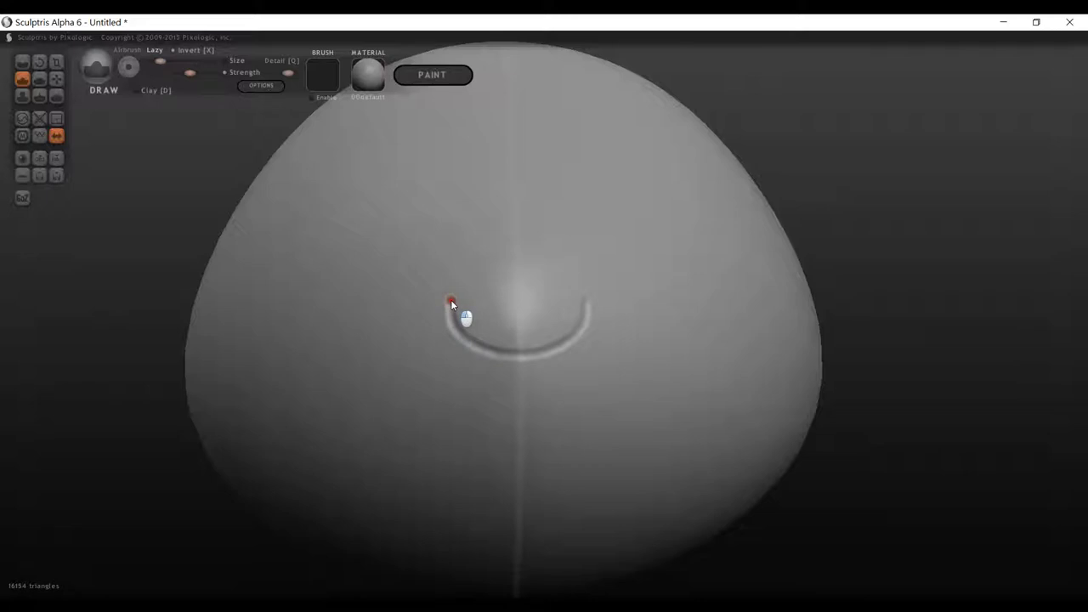
mouse_move(905, 315)
mouse_down()
mouse_move(1004, 301)
mouse_move(878, 319)
mouse_move(984, 311)
mouse_move(937, 301)
mouse_move(914, 310)
mouse_up()
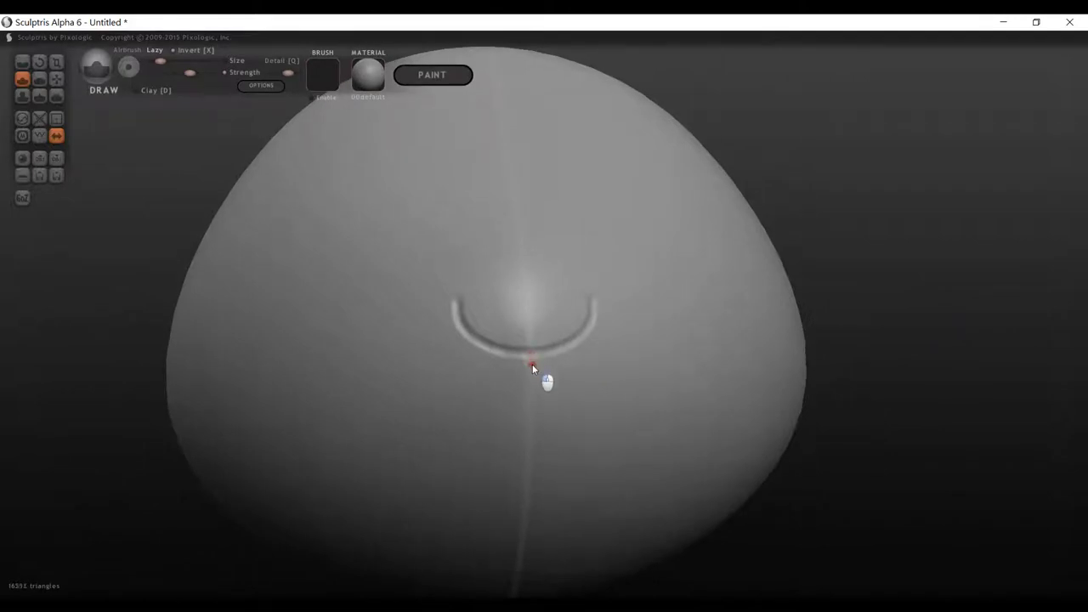
mouse_move(532, 364)
mouse_down()
mouse_move(536, 394)
mouse_move(518, 420)
mouse_move(491, 430)
mouse_up()
key(ctrl+z)
key(ctrl+z)
Carve a short groove down from the nose outline that curves outward and up into a symmetrical mouth line.
mouse_move(529, 364)
mouse_down()
mouse_move(516, 409)
mouse_move(473, 437)
mouse_up()
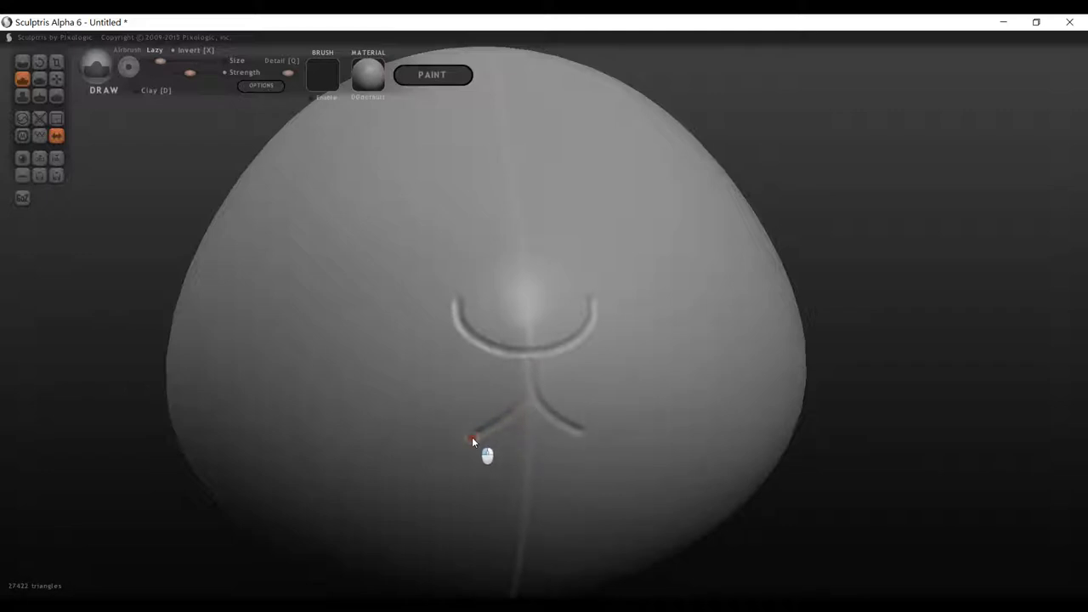
drag(469, 437, 437, 431)
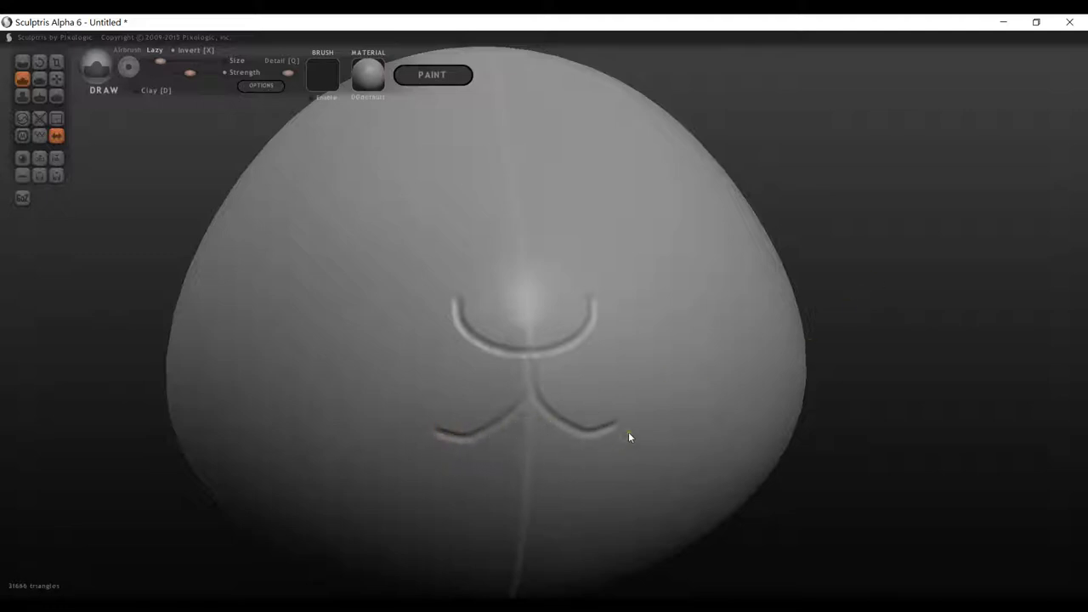
mouse_move(870, 296)
mouse_down()
mouse_move(947, 296)
mouse_move(928, 298)
mouse_up()
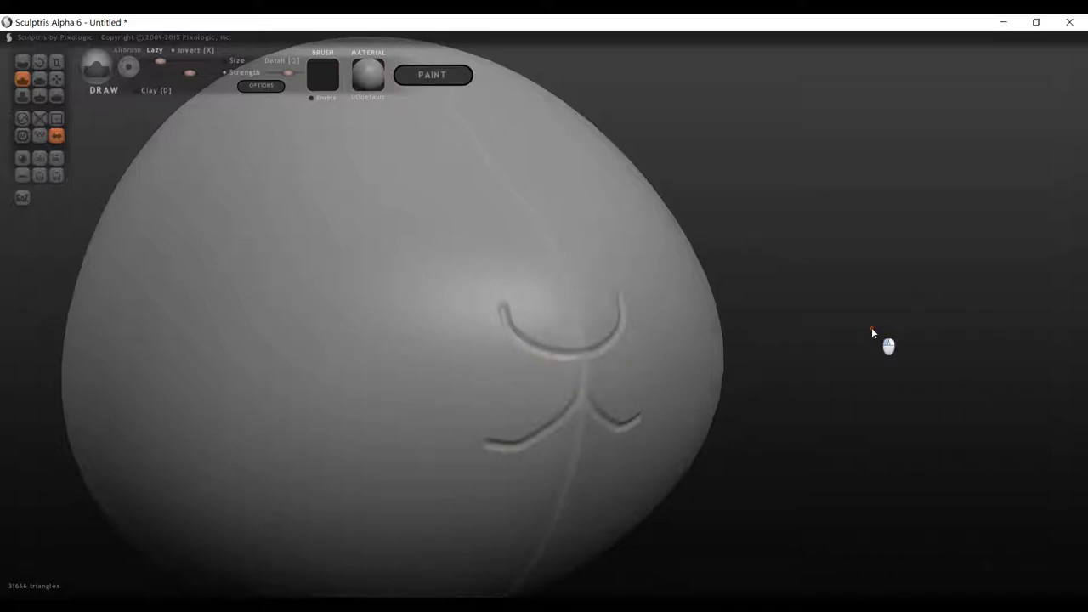
Turn off Invert, enlarge the Draw brush and build up a rounded nose above the U-shaped groove.
mouse_move(872, 332)
mouse_down()
mouse_move(819, 301)
mouse_move(876, 311)
mouse_move(891, 320)
mouse_move(887, 333)
mouse_move(881, 316)
mouse_up()
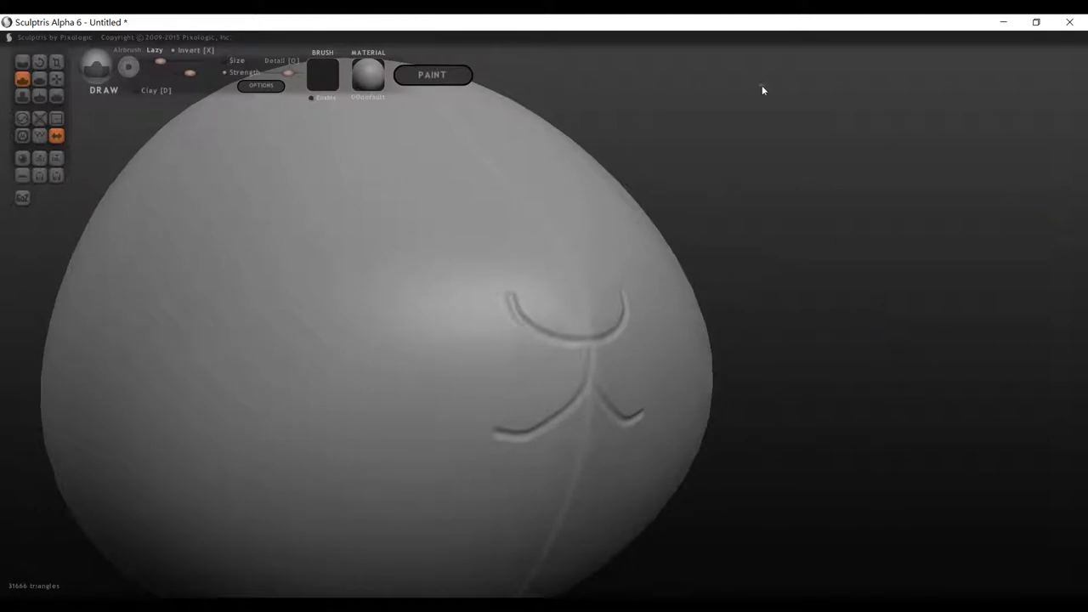
click(178, 54)
key(space)
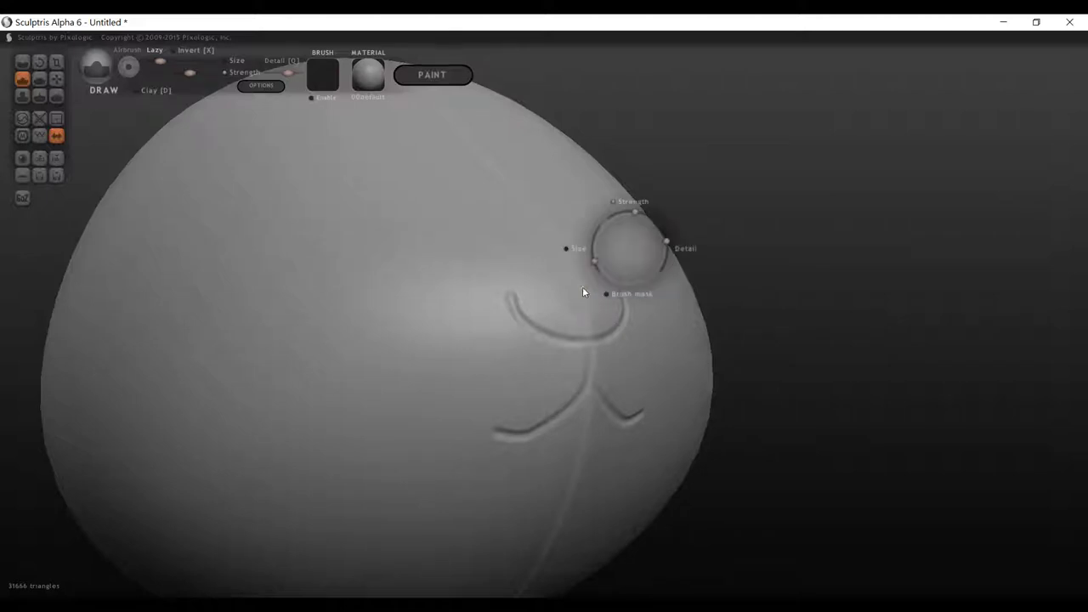
drag(594, 261, 585, 220)
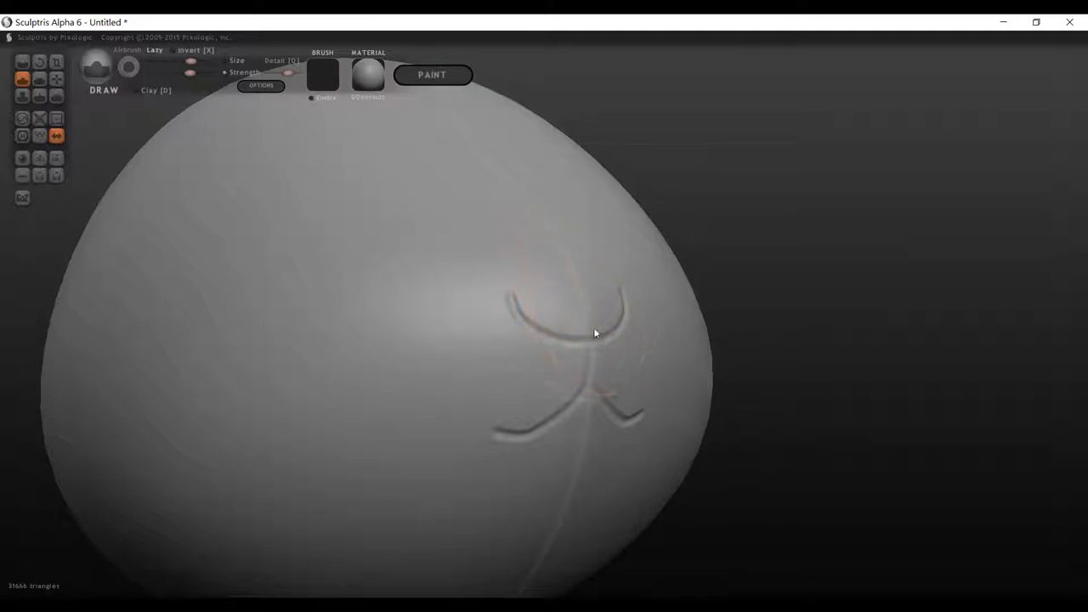
click(574, 275)
mouse_move(574, 274)
mouse_down()
mouse_move(582, 300)
mouse_move(532, 292)
mouse_move(607, 289)
mouse_move(599, 268)
mouse_move(530, 266)
mouse_move(535, 293)
mouse_move(556, 292)
mouse_up()
mouse_move(906, 209)
mouse_down()
mouse_move(772, 236)
mouse_move(598, 204)
mouse_move(991, 236)
mouse_move(889, 226)
mouse_move(821, 195)
mouse_move(889, 218)
mouse_move(875, 233)
mouse_up()
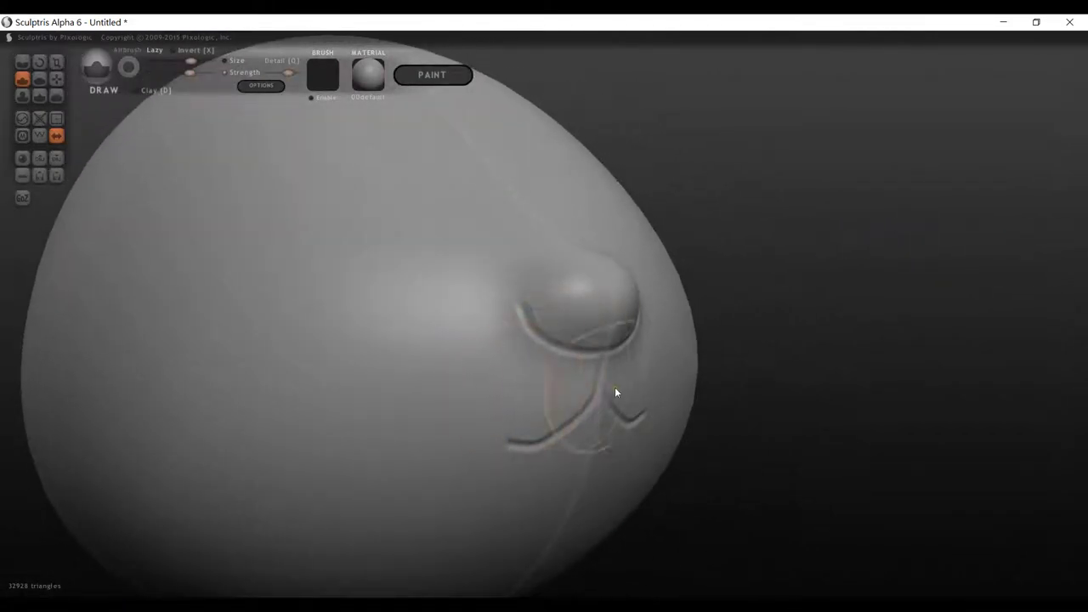
Undo the last Draw strokes.
key(ctrl+z)
key(ctrl+z)
key(ctrl+z)
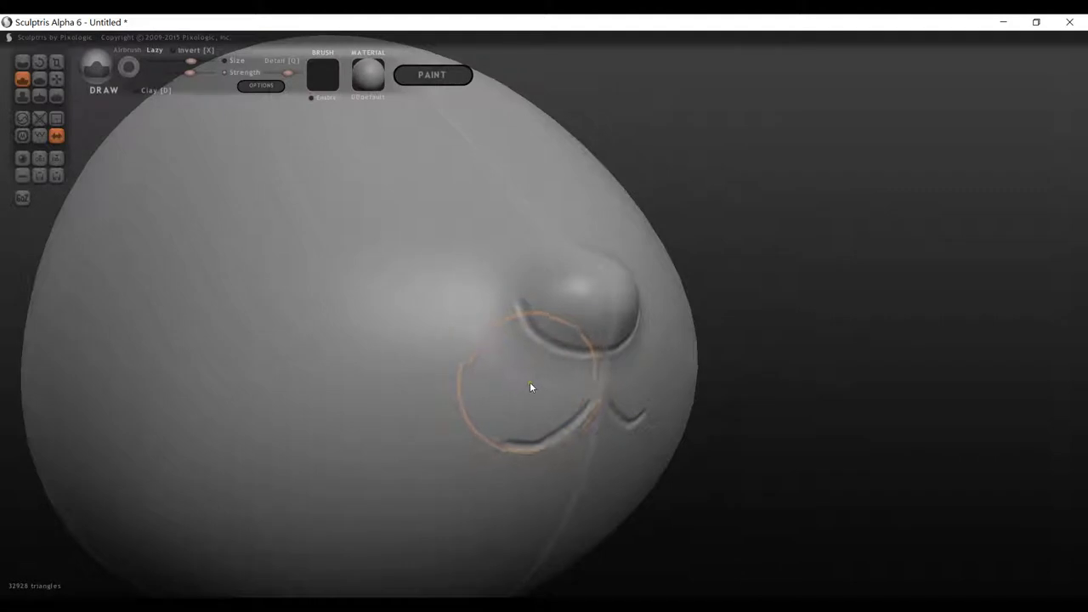
Slightly reduce the Draw brush and build up rounded muzzle pads between the nose and the mouth lines.
key(space)
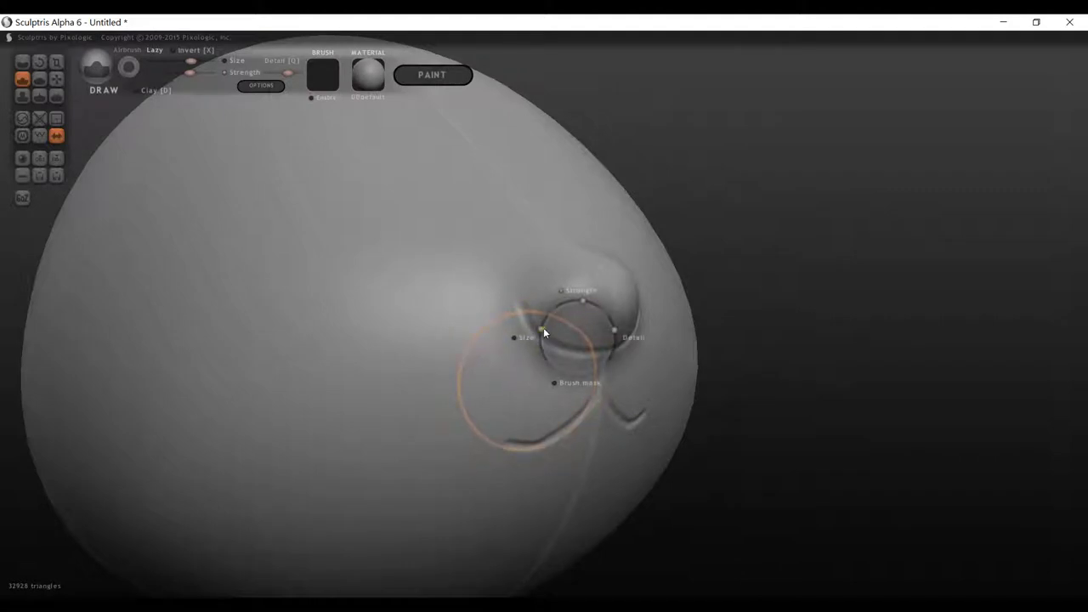
mouse_move(541, 327)
mouse_down()
mouse_move(540, 338)
mouse_move(545, 329)
mouse_up()
mouse_move(543, 383)
mouse_down()
mouse_move(513, 405)
mouse_move(536, 396)
mouse_move(508, 396)
mouse_move(570, 380)
mouse_move(502, 397)
mouse_move(509, 410)
mouse_move(578, 390)
mouse_up()
mouse_move(960, 276)
mouse_down()
mouse_move(884, 254)
mouse_move(910, 253)
mouse_up()
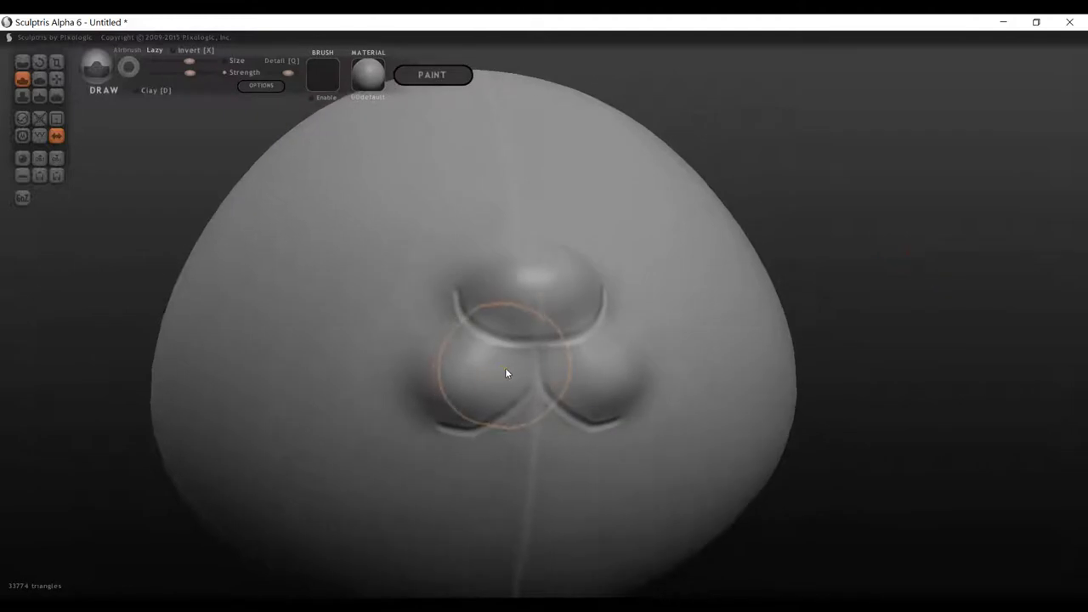
mouse_move(506, 369)
mouse_down()
mouse_move(491, 397)
mouse_move(445, 413)
mouse_move(466, 374)
mouse_up()
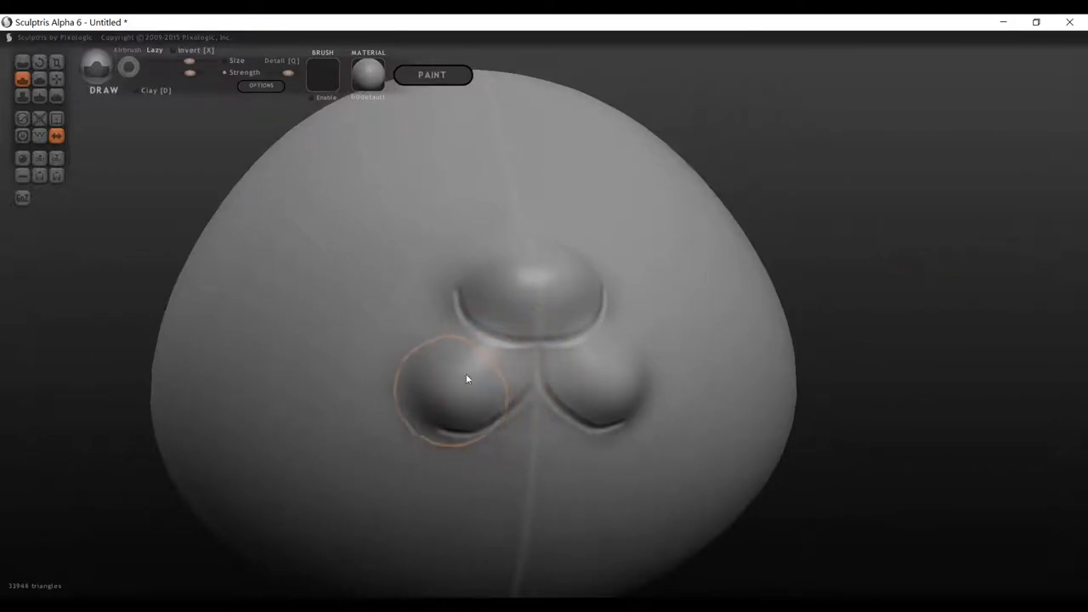
mouse_move(876, 257)
mouse_down()
mouse_move(780, 280)
mouse_move(989, 258)
mouse_move(934, 244)
mouse_move(768, 303)
mouse_move(952, 298)
mouse_move(960, 270)
mouse_up()
click(571, 355)
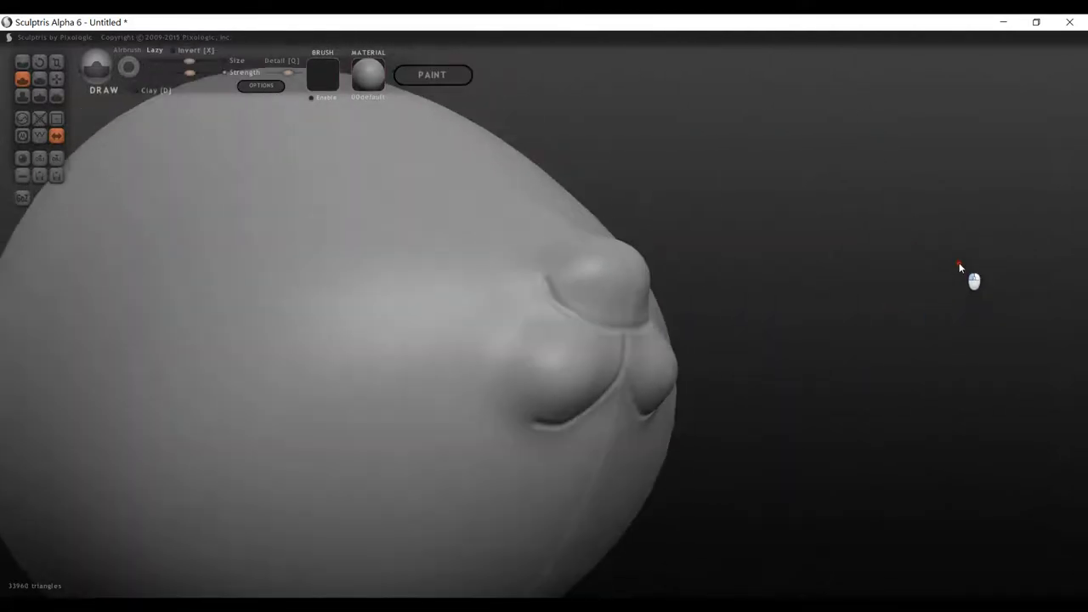
Make the Draw brush slightly smaller and build up the chin beneath the centre of the mouth.
key(space)
drag(629, 374, 630, 376)
click(614, 433)
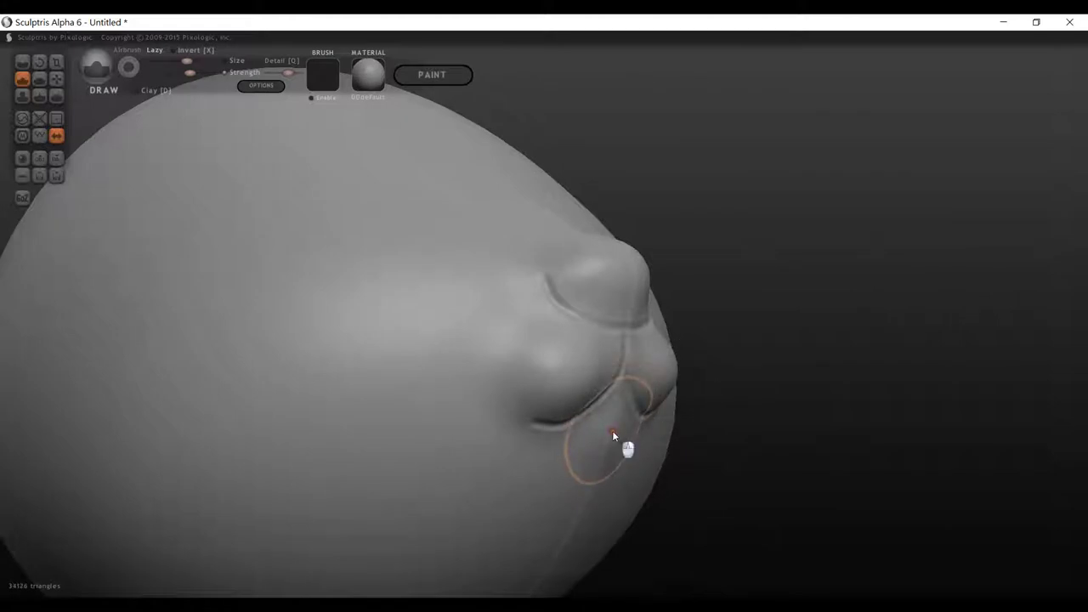
click(617, 412)
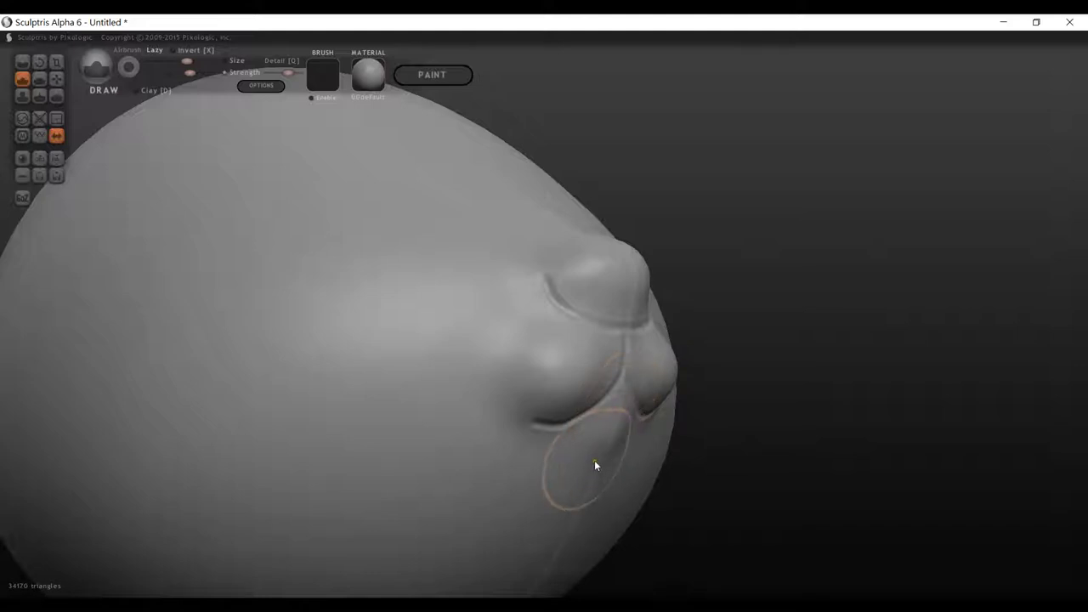
mouse_move(596, 462)
mouse_down()
mouse_move(625, 440)
mouse_move(634, 449)
mouse_move(621, 451)
mouse_up()
drag(950, 323, 879, 308)
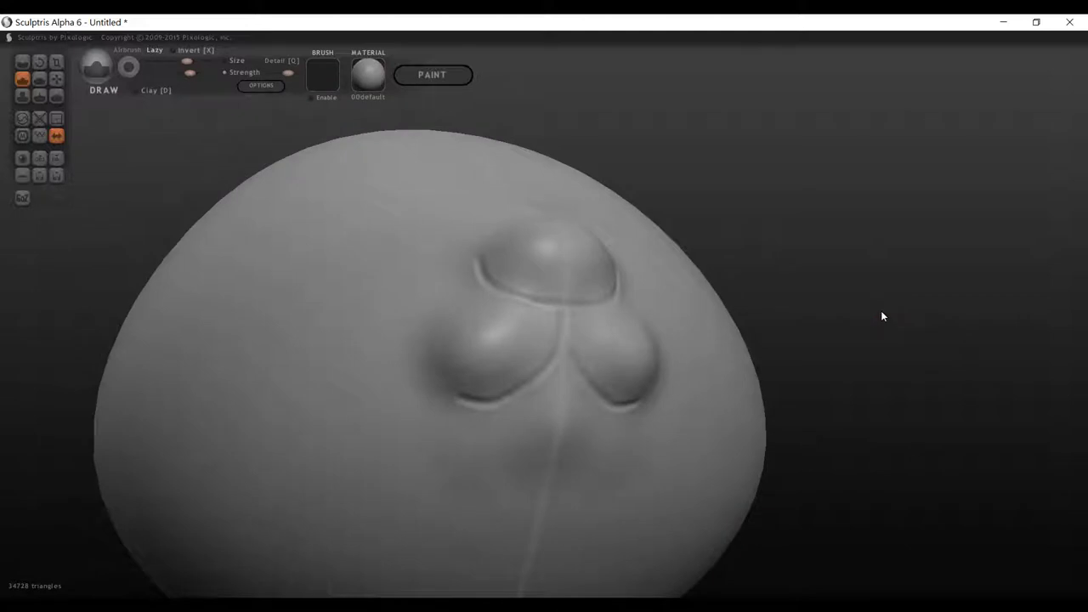
Undo the last chin stroke and add a shorter Draw stroke just under the mouth.
key(ctrl+z)
mouse_move(893, 267)
mouse_down()
mouse_move(933, 308)
mouse_move(888, 322)
mouse_up()
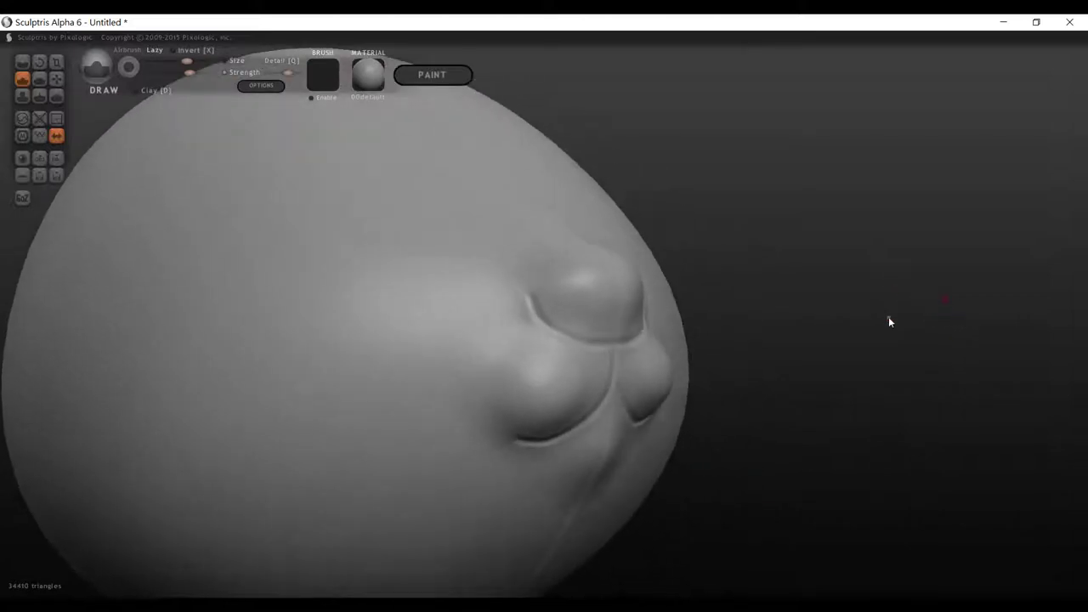
drag(613, 420, 604, 422)
mouse_move(934, 286)
mouse_down()
mouse_move(912, 269)
mouse_move(816, 289)
mouse_move(890, 309)
mouse_move(947, 284)
mouse_move(823, 270)
mouse_move(832, 279)
mouse_up()
scroll(847, 273, down, 3)
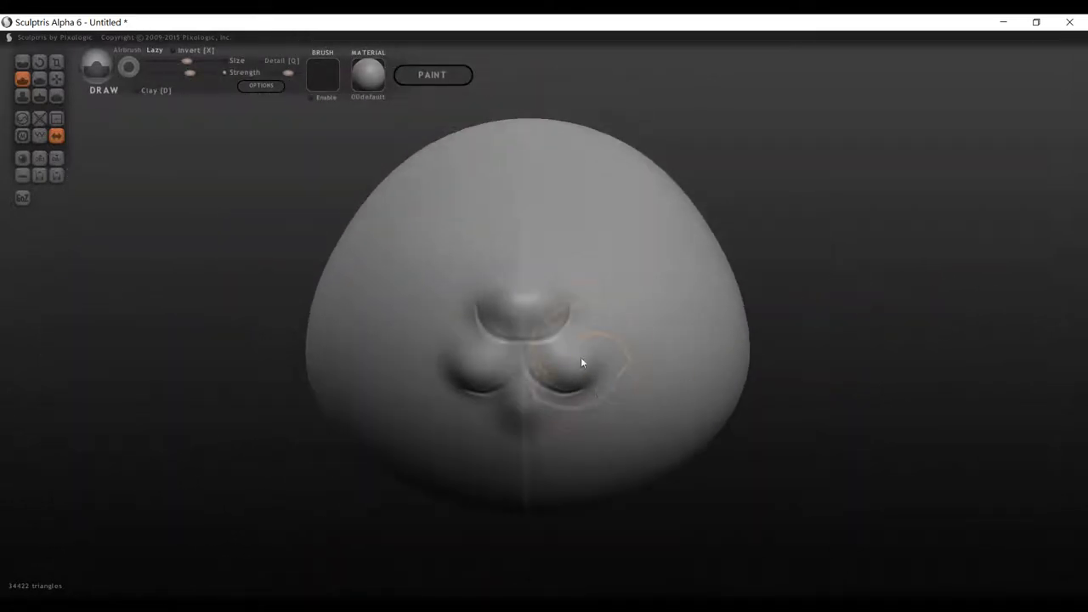
Smooth the edges of the nose and the creases around the muzzle pads with a much smaller Smooth brush.
mouse_move(795, 233)
mouse_down()
mouse_move(857, 253)
mouse_move(916, 244)
mouse_move(765, 243)
mouse_move(802, 228)
mouse_up()
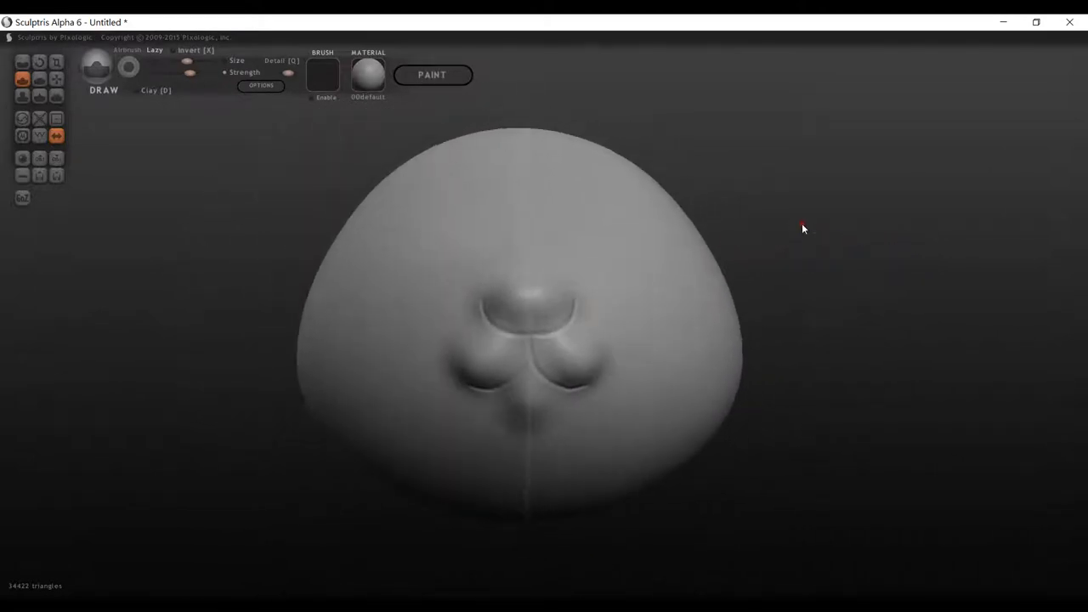
scroll(623, 353, up, 2)
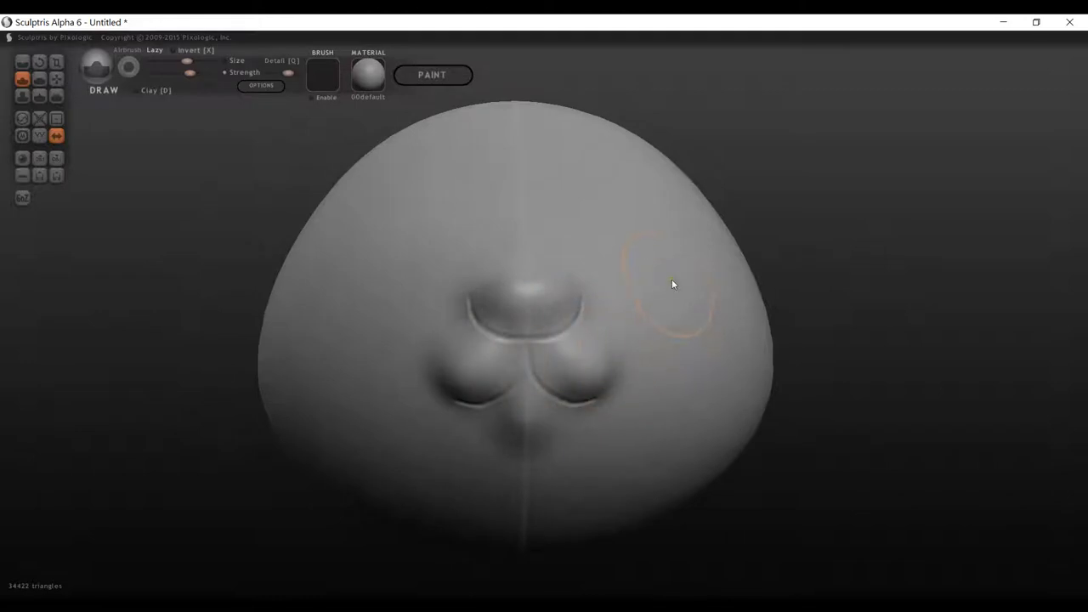
click(55, 98)
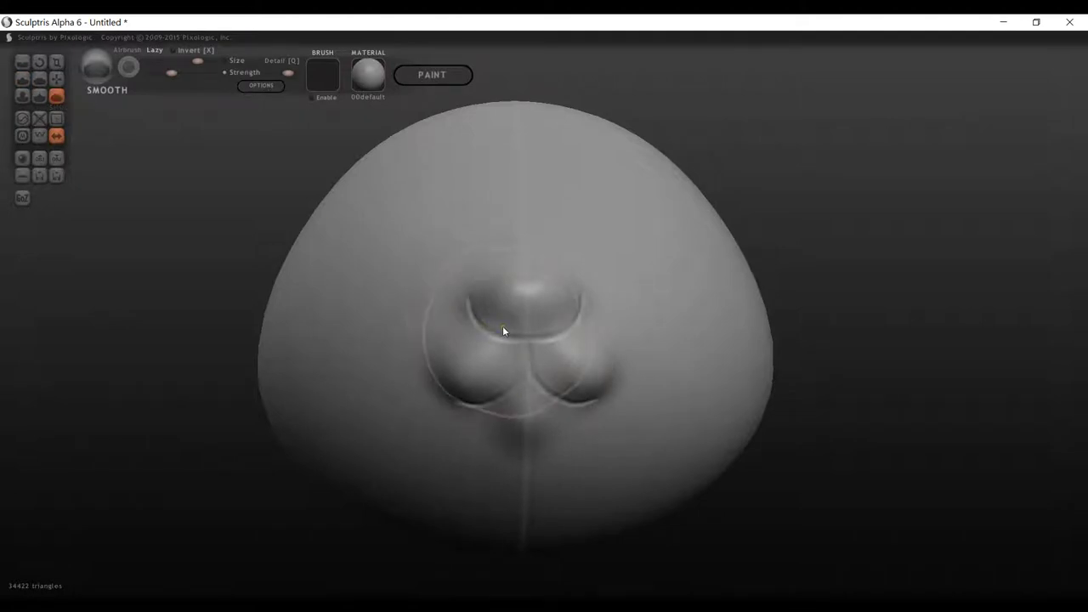
key(space)
drag(512, 268, 519, 302)
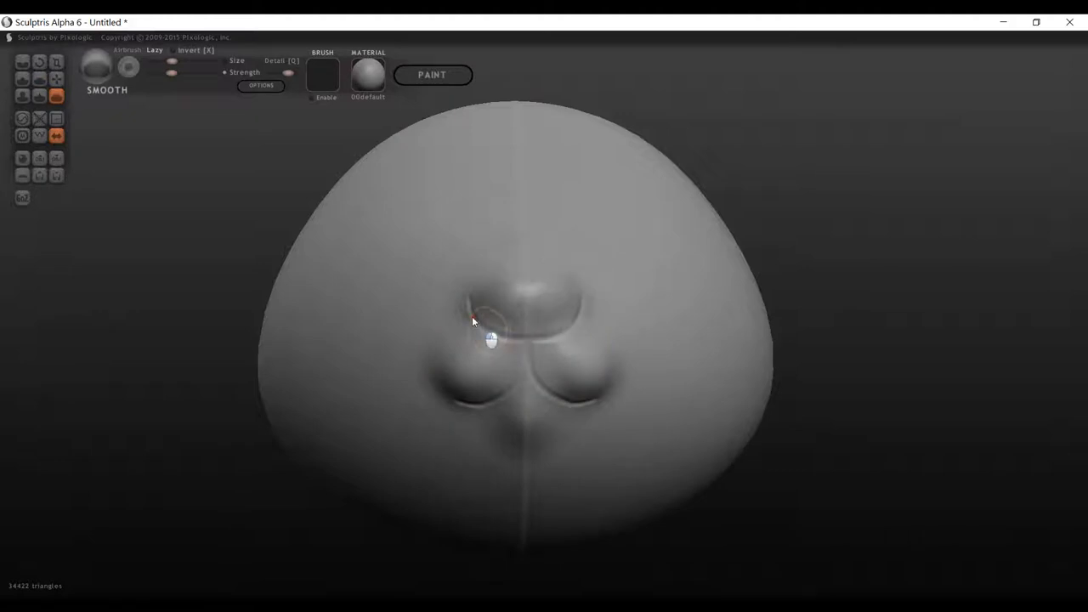
mouse_move(589, 294)
mouse_down()
mouse_move(493, 343)
mouse_move(526, 379)
mouse_up()
mouse_move(467, 416)
mouse_down()
mouse_move(450, 408)
mouse_move(522, 369)
mouse_move(559, 411)
mouse_move(610, 400)
mouse_move(534, 357)
mouse_move(434, 393)
mouse_up()
mouse_move(269, 214)
mouse_down()
mouse_move(190, 274)
mouse_move(211, 242)
mouse_up()
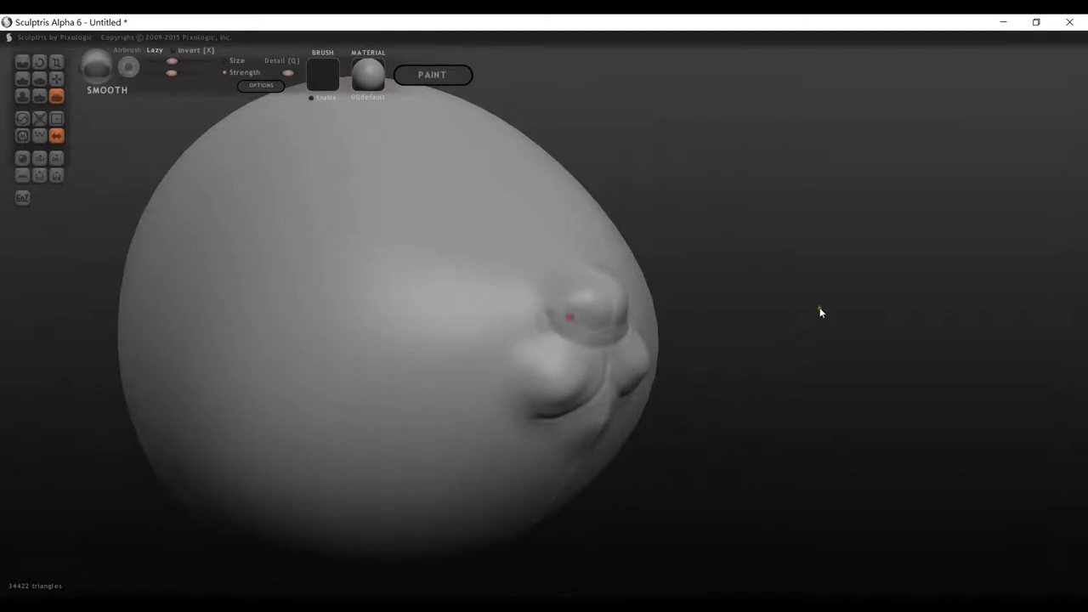
mouse_move(821, 311)
mouse_down()
mouse_move(699, 293)
mouse_move(760, 309)
mouse_move(551, 326)
mouse_up()
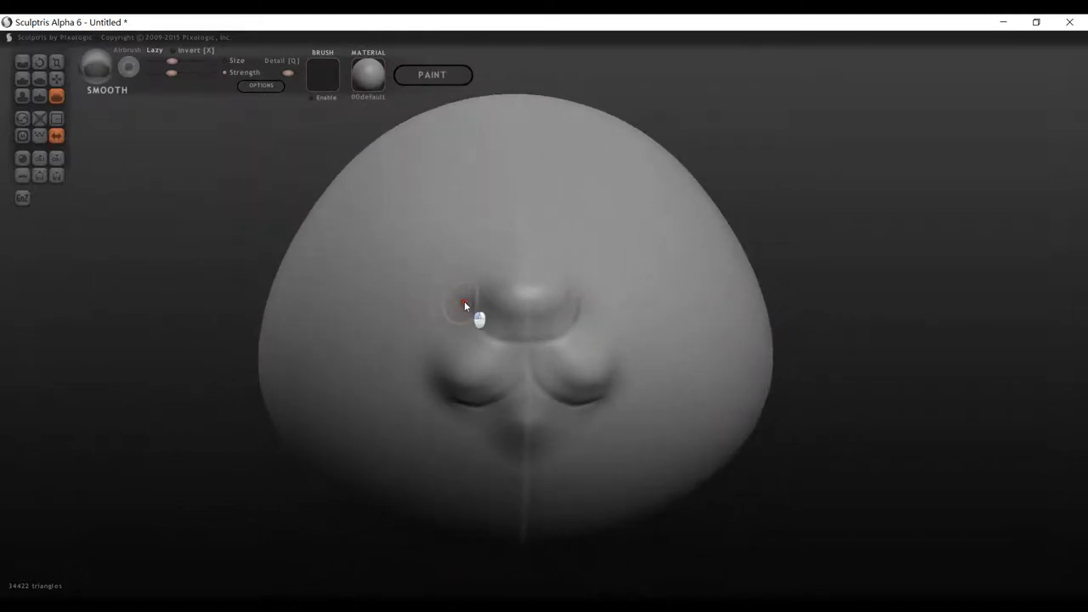
Switch to the Draw brush with Invert enabled and reduce its size for carving fine nose details.
click(23, 79)
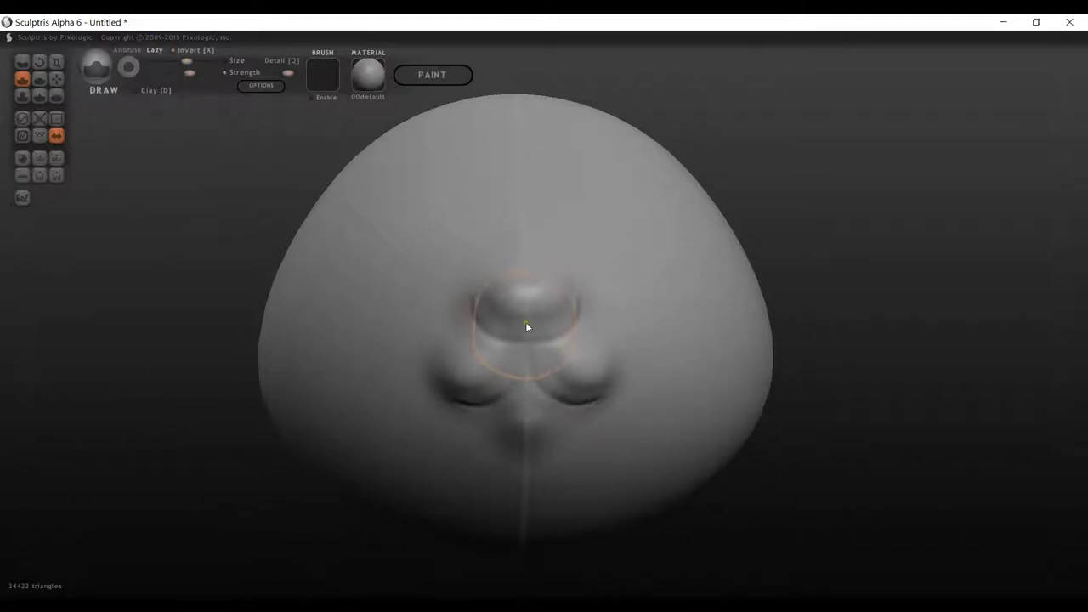
key(space)
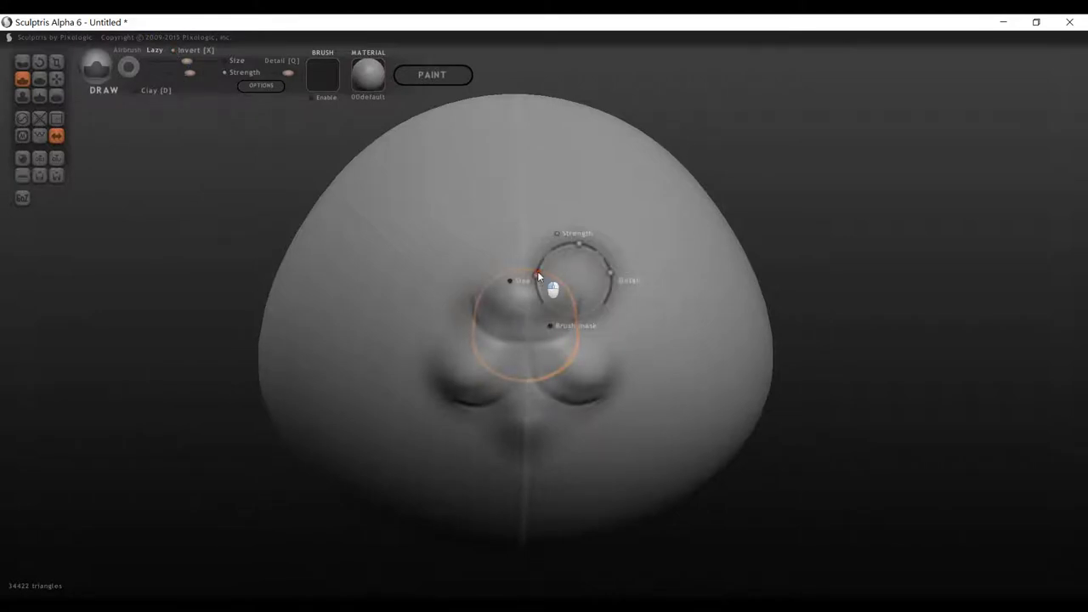
drag(537, 272, 539, 302)
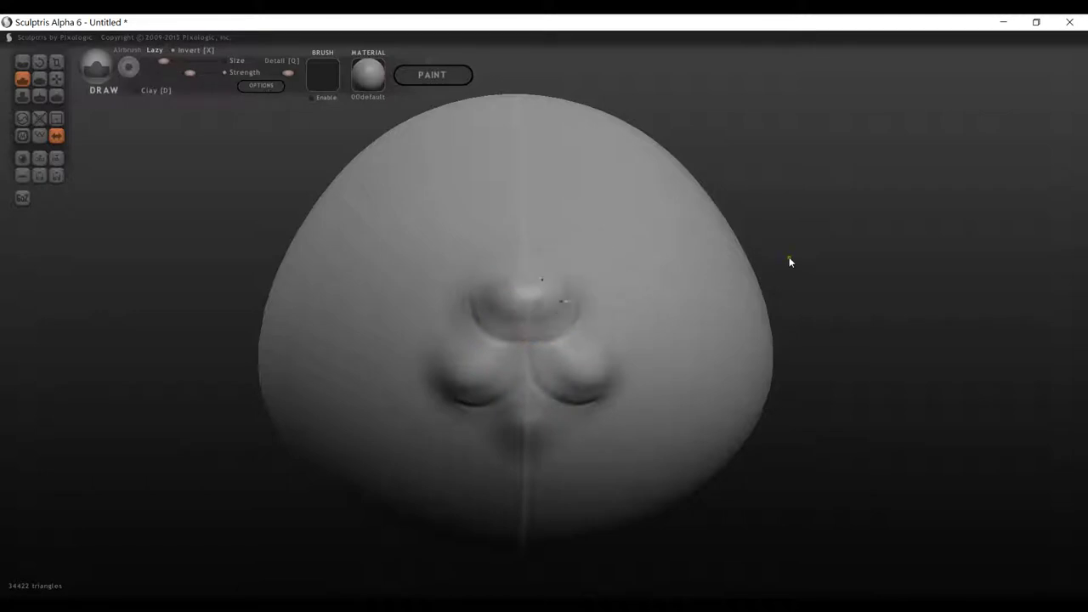
drag(789, 257, 805, 250)
scroll(524, 333, up, 2)
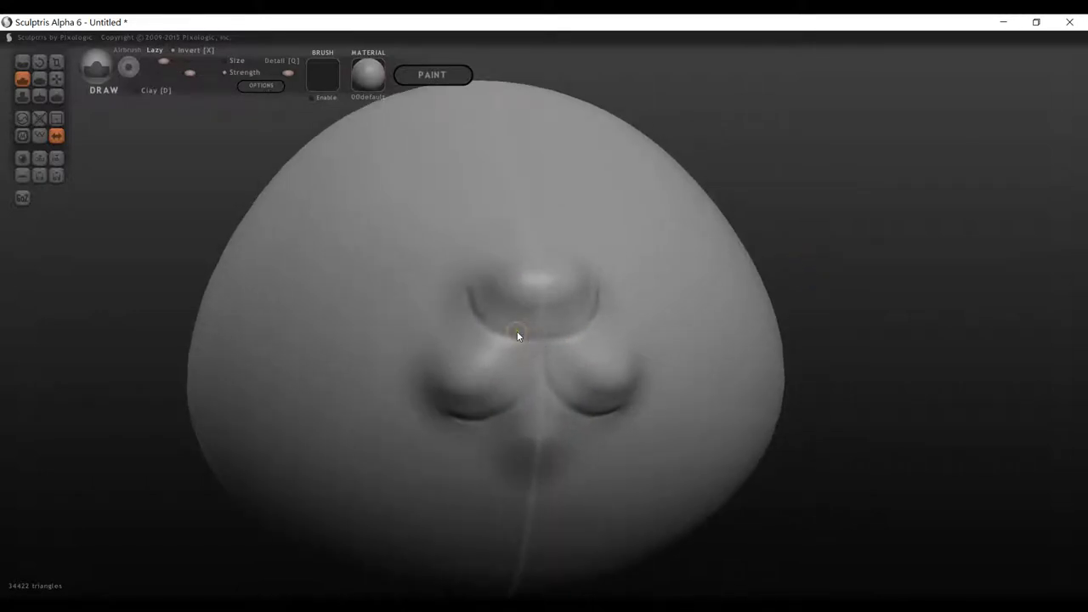
Try an inverted Draw stroke for the nostrils along the lower edge of the nose, and undo it.
mouse_move(519, 332)
mouse_down()
mouse_move(493, 320)
mouse_move(511, 334)
mouse_up()
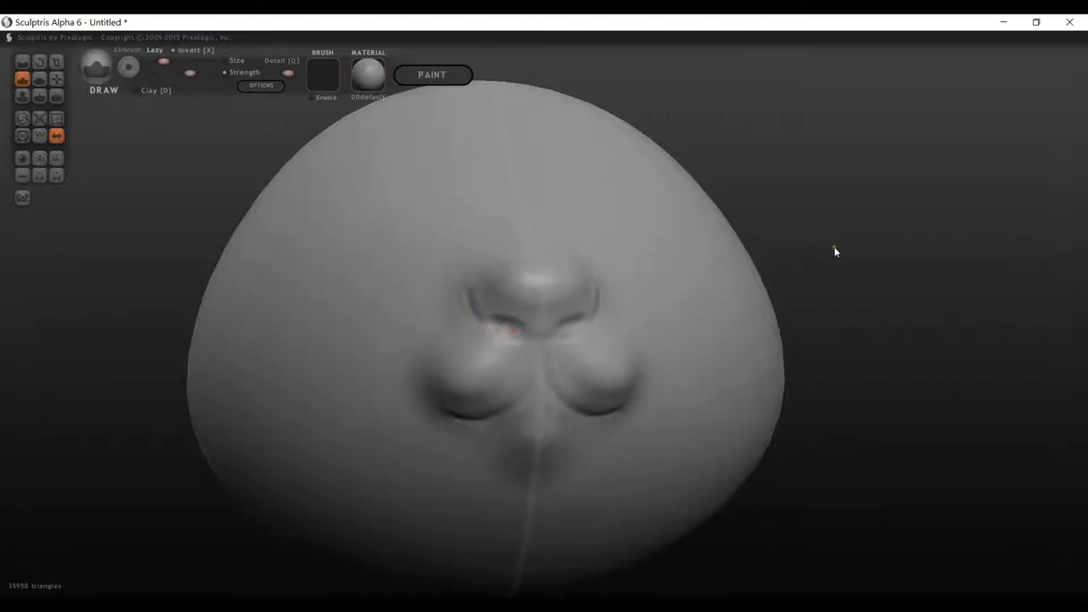
mouse_move(835, 250)
mouse_down()
mouse_move(813, 297)
mouse_move(828, 307)
mouse_up()
key(ctrl+z)
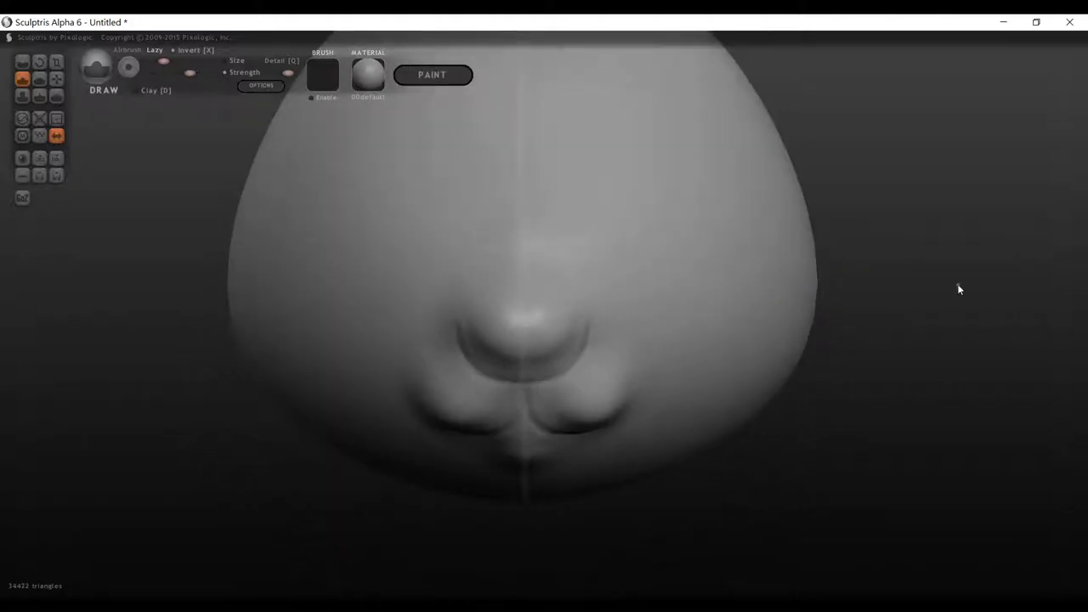
Carve symmetrical nostrils into the underside of the nose with short inverted Draw strokes.
mouse_move(957, 287)
mouse_down()
mouse_move(930, 309)
mouse_move(984, 274)
mouse_up()
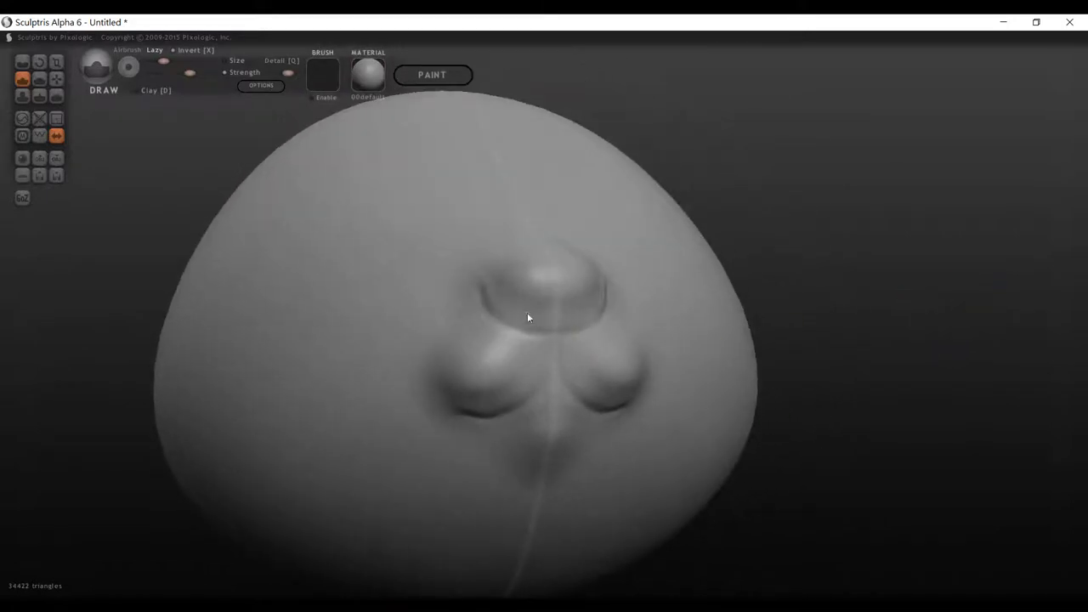
mouse_move(542, 330)
mouse_down()
mouse_move(513, 318)
mouse_move(534, 327)
mouse_up()
mouse_move(765, 329)
mouse_down()
mouse_move(864, 328)
mouse_move(789, 331)
mouse_move(834, 278)
mouse_move(911, 311)
mouse_up()
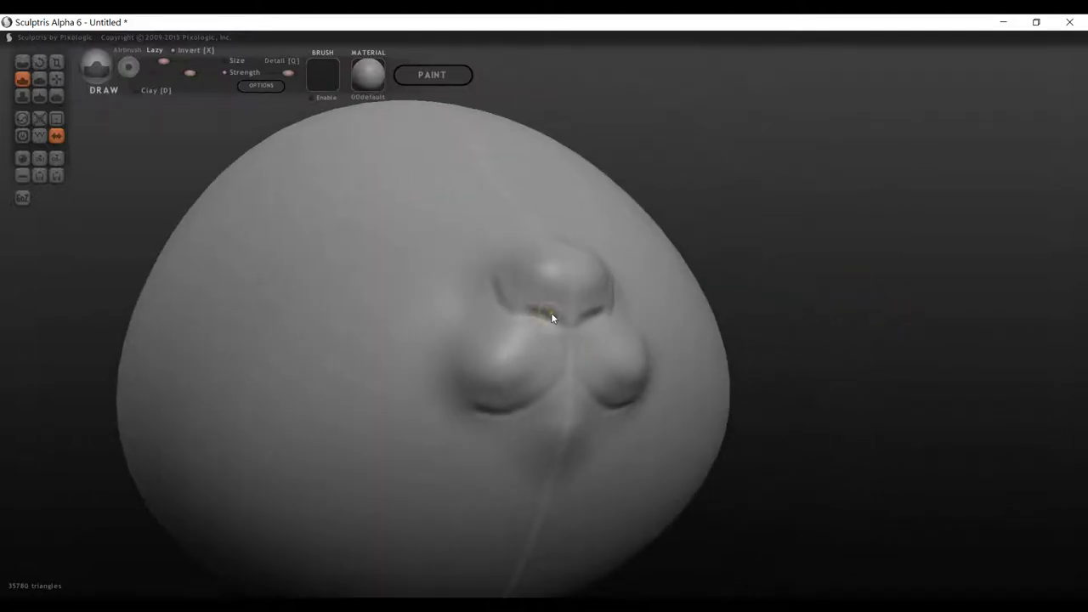
drag(552, 318, 528, 313)
mouse_move(886, 292)
mouse_down()
mouse_move(795, 313)
mouse_move(871, 339)
mouse_move(947, 329)
mouse_up()
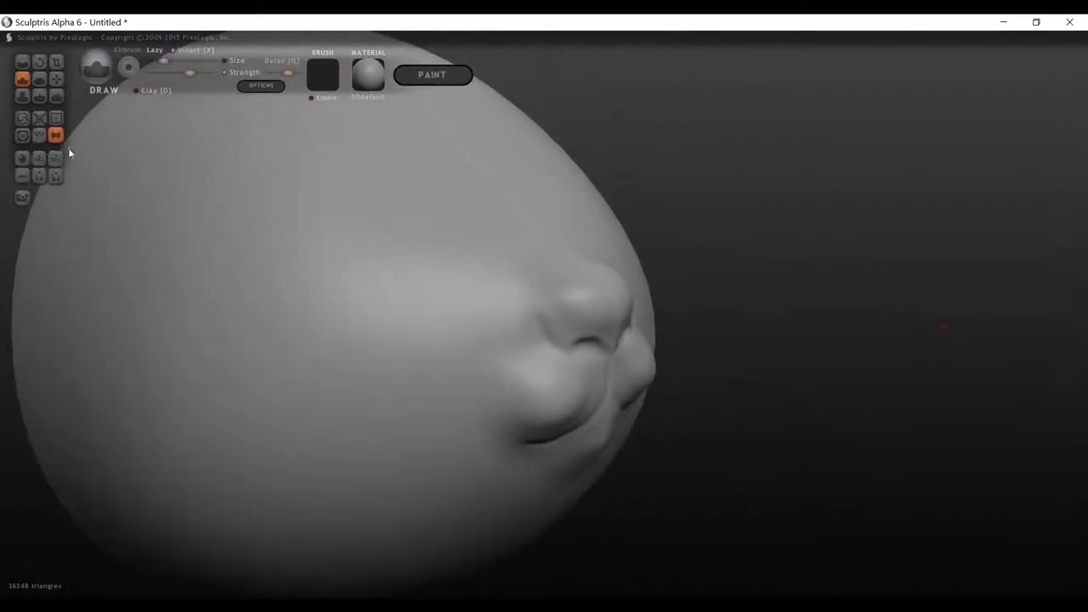
Slightly reduce the Smooth brush's size and strength, and soften the sides of the nose and the nostril area.
click(56, 95)
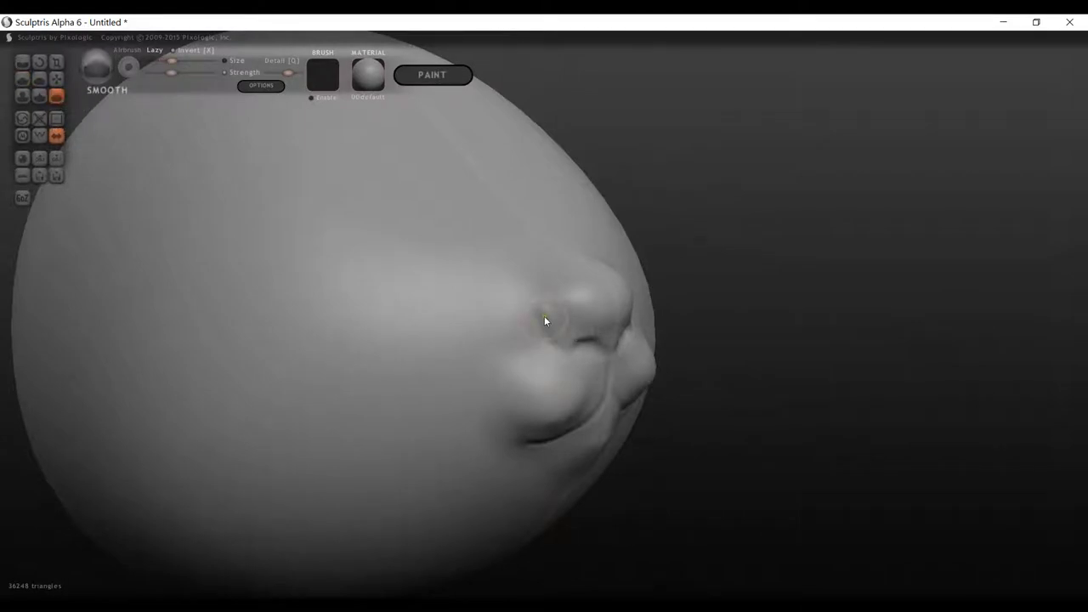
key(space)
drag(554, 277, 556, 282)
key(space)
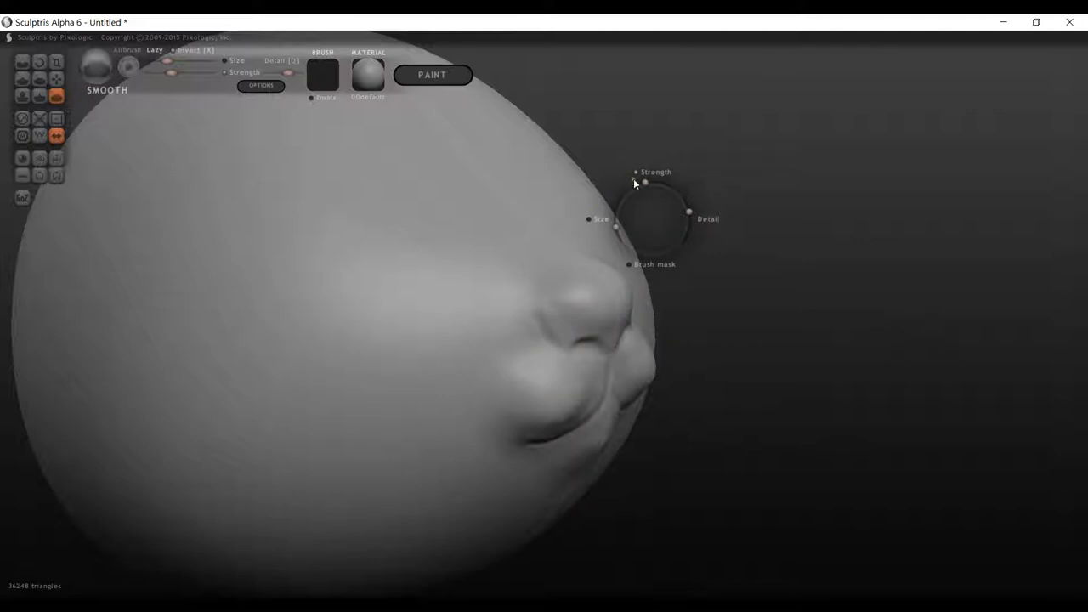
drag(646, 185, 628, 193)
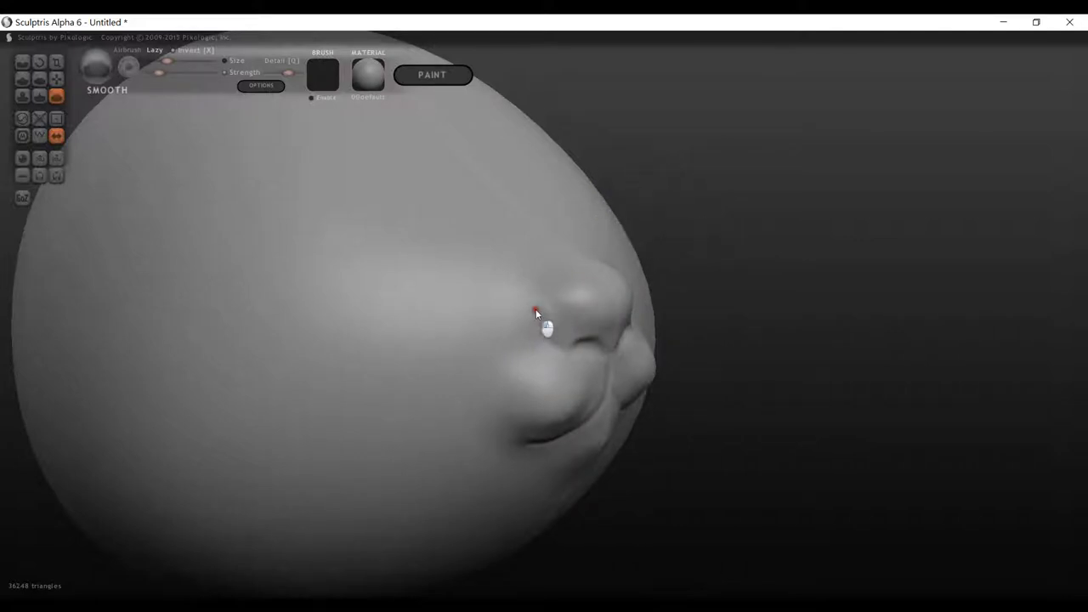
drag(821, 306, 722, 288)
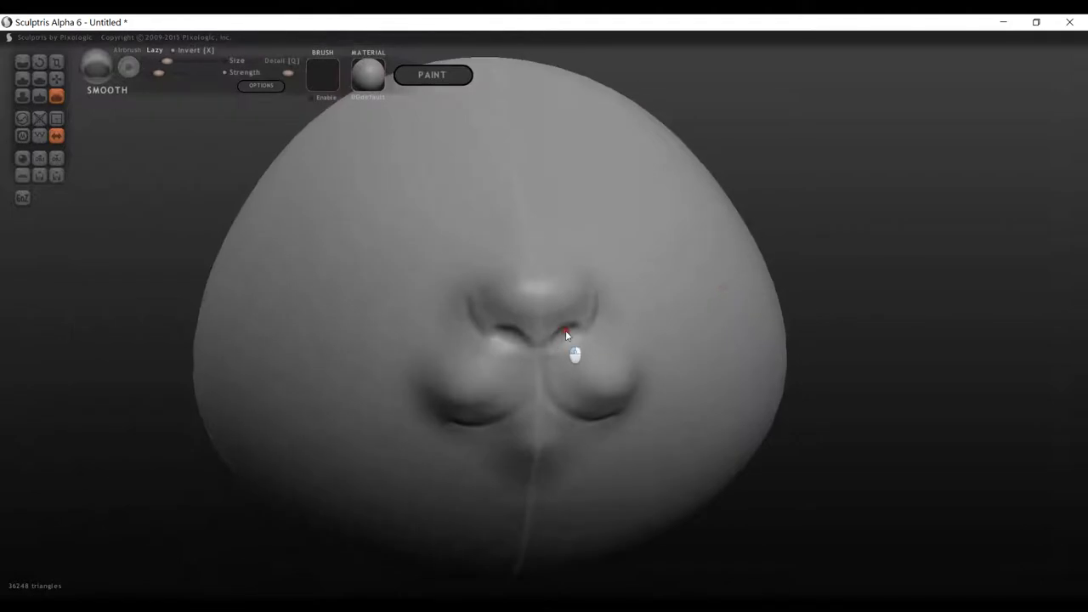
drag(768, 300, 734, 323)
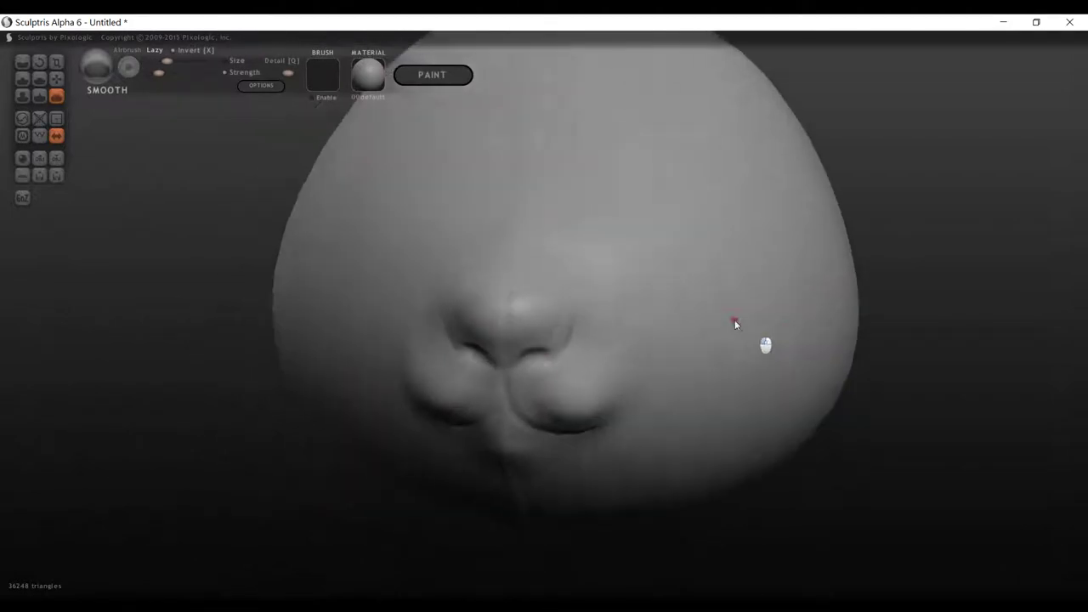
right_drag(735, 323, 508, 317)
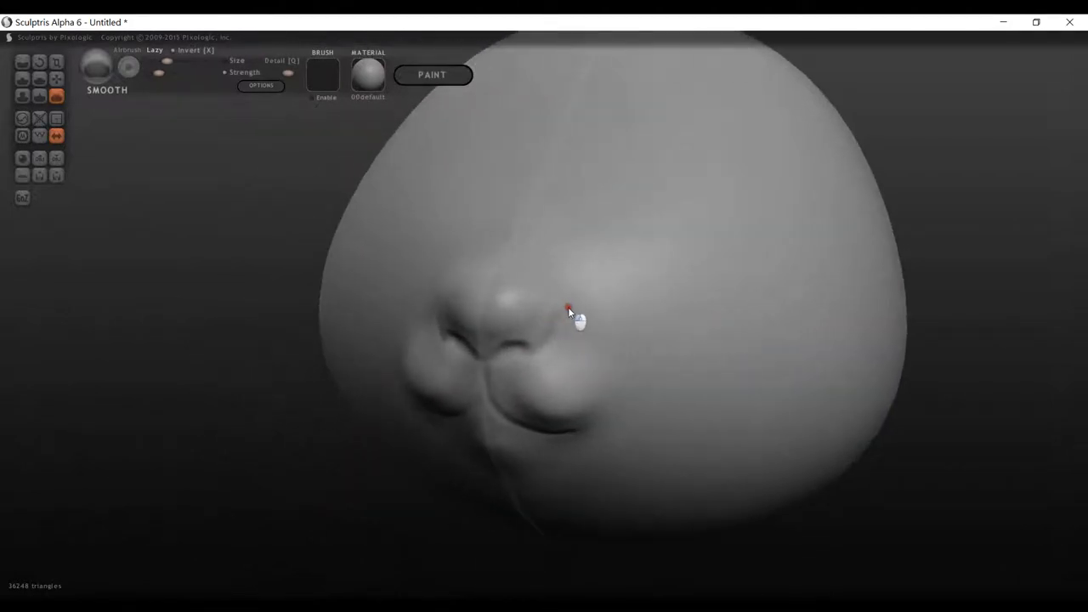
drag(989, 311, 1037, 285)
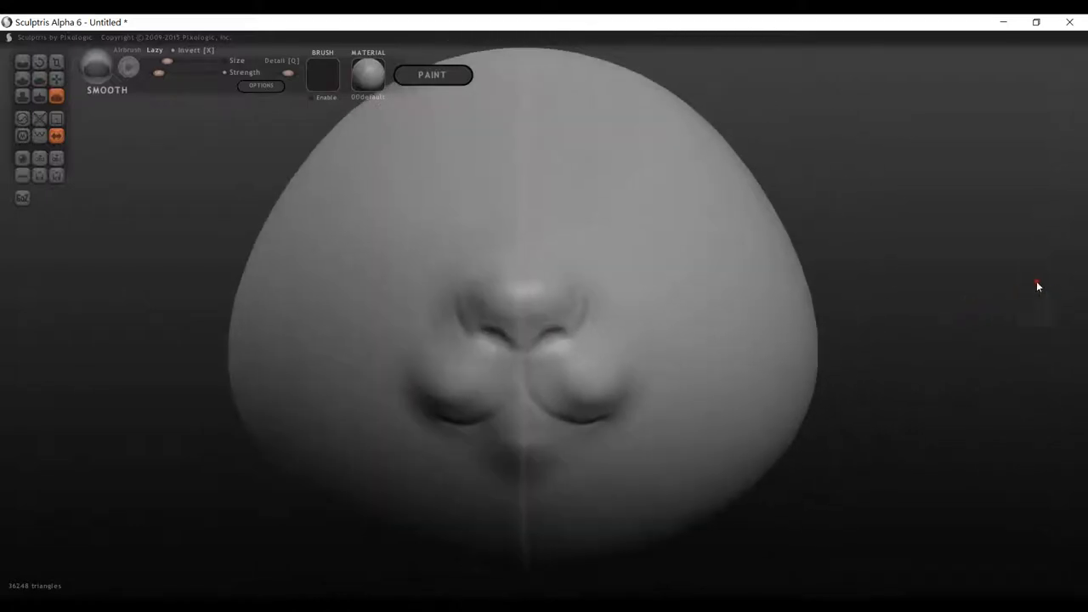
Switch back to the inverted Draw brush and enlarge it for shaping the sides of the head.
scroll(881, 326, down, 3)
mouse_move(204, 352)
mouse_down()
mouse_move(304, 342)
mouse_move(250, 309)
mouse_move(204, 338)
mouse_move(277, 367)
mouse_move(295, 332)
mouse_move(285, 338)
mouse_up()
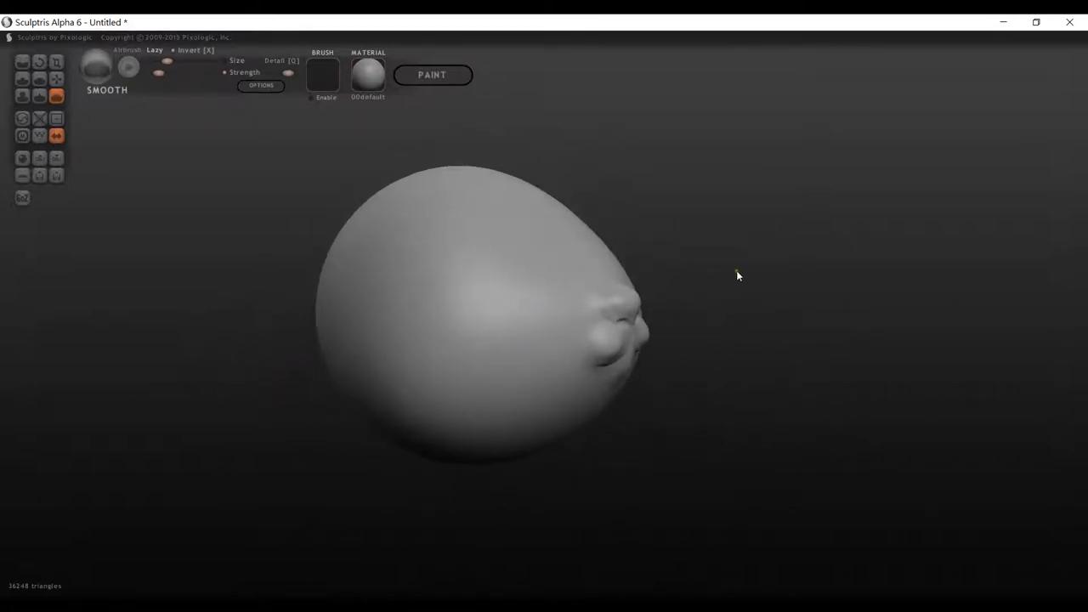
mouse_move(736, 272)
mouse_down()
mouse_move(633, 259)
mouse_move(791, 288)
mouse_move(860, 284)
mouse_move(881, 311)
mouse_move(874, 292)
mouse_up()
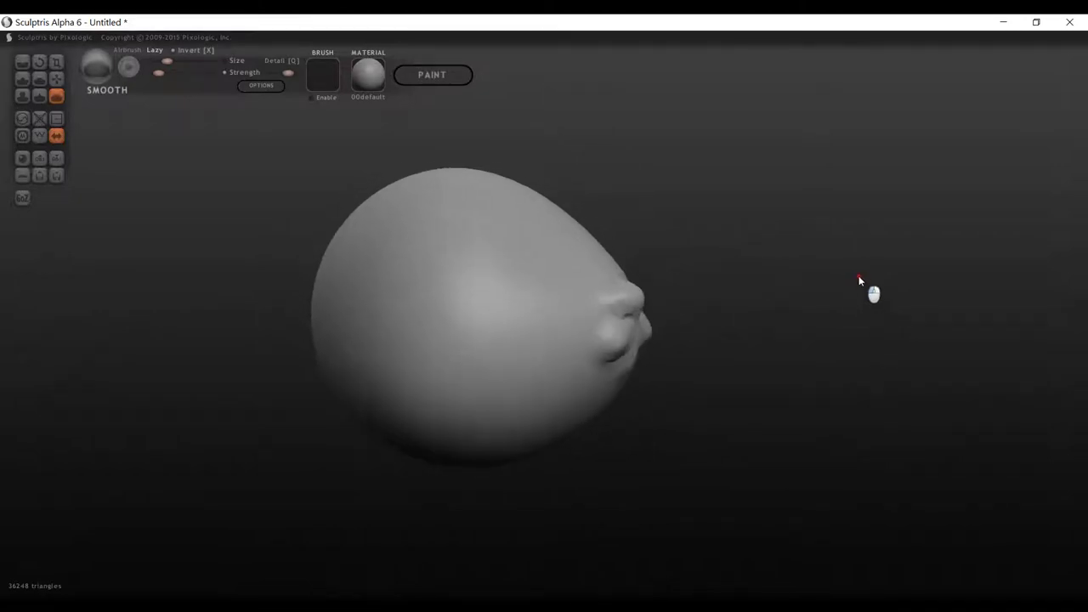
click(22, 78)
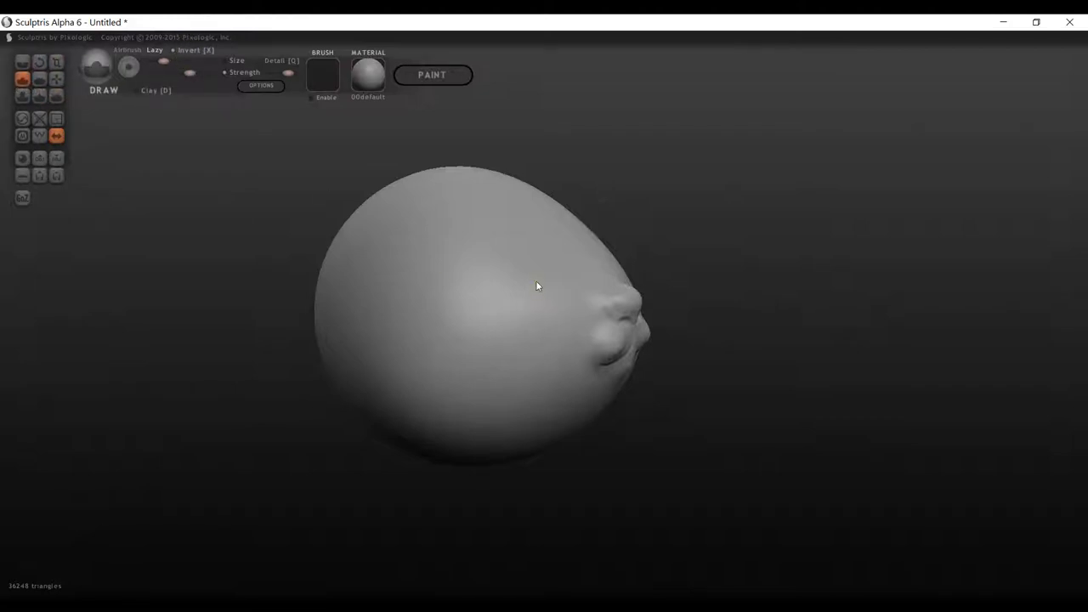
key(space)
mouse_move(540, 243)
mouse_down()
mouse_move(544, 253)
mouse_move(539, 213)
mouse_up()
Try carving round eye sockets into the sides of the head with inverted Draw, and undo the stroke.
mouse_move(508, 286)
mouse_down()
mouse_move(495, 263)
mouse_move(502, 309)
mouse_move(495, 266)
mouse_move(509, 299)
mouse_move(532, 260)
mouse_up()
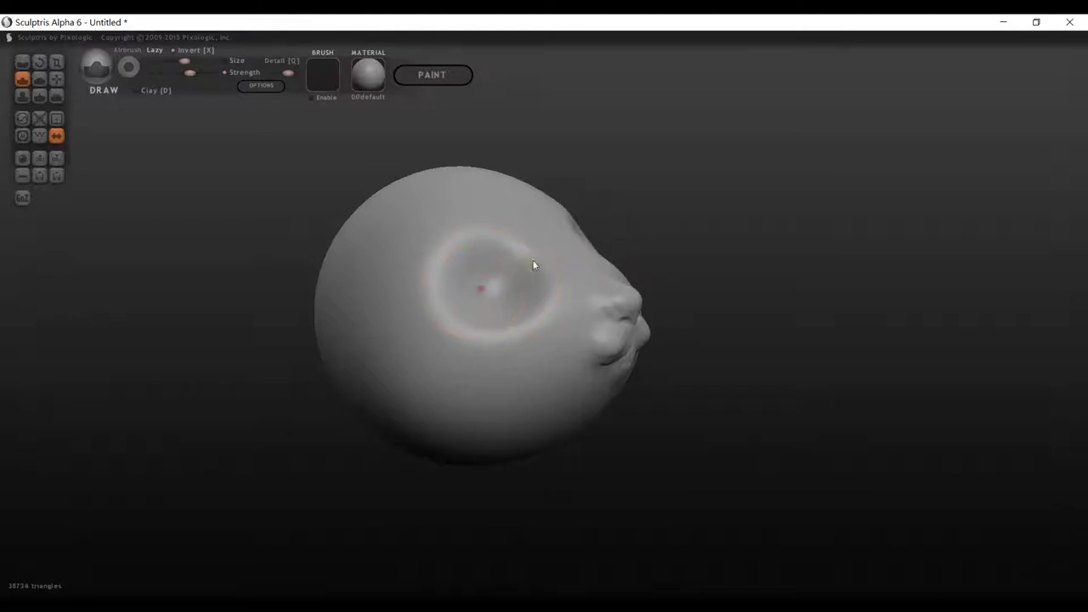
mouse_move(816, 238)
mouse_down()
mouse_move(724, 221)
mouse_move(717, 255)
mouse_move(826, 261)
mouse_move(862, 243)
mouse_move(909, 257)
mouse_up()
key(ctrl+z)
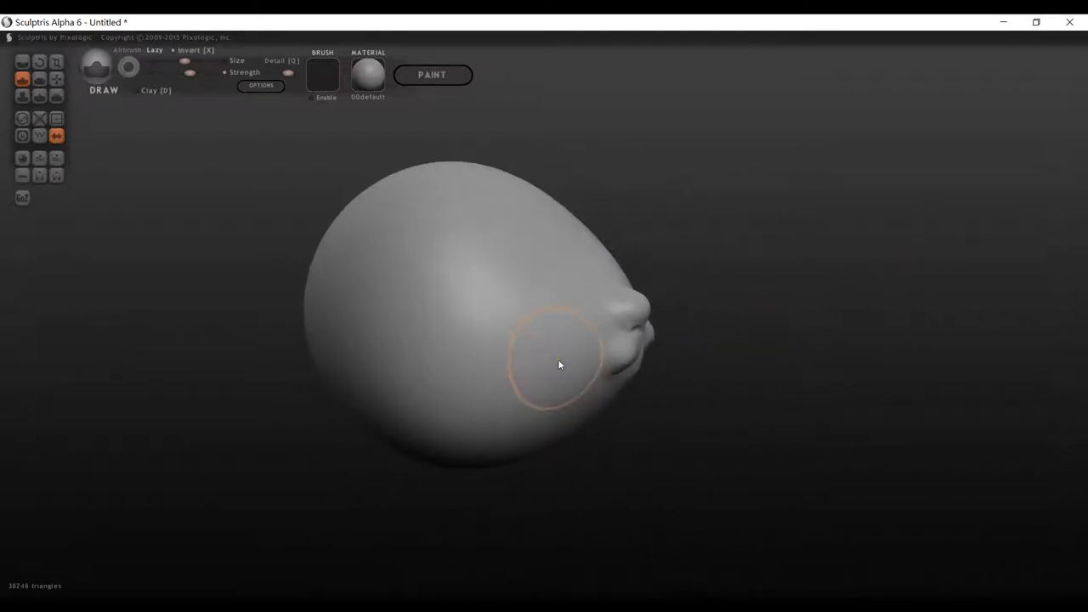
Try pushing in the eye areas with a reduced Grab brush, and undo the changes to the head.
click(58, 79)
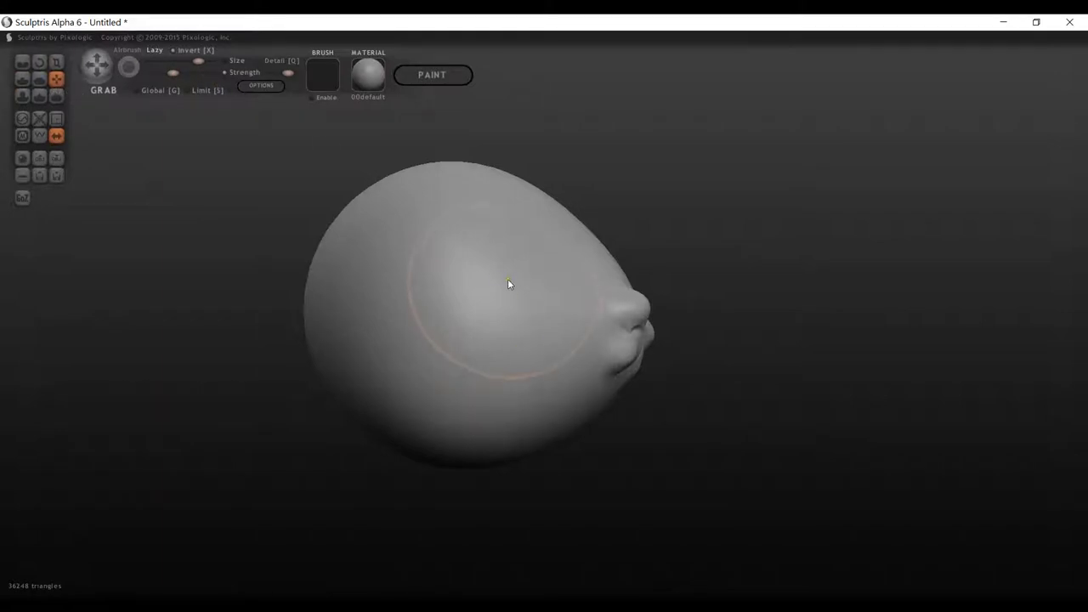
key(space)
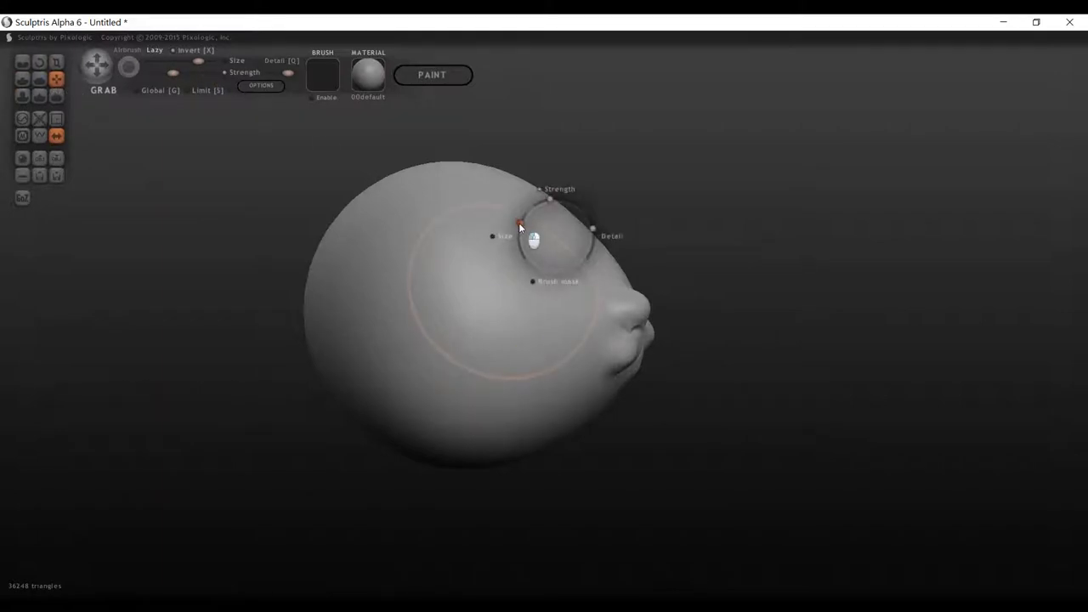
drag(519, 223, 523, 236)
mouse_move(523, 279)
mouse_down()
mouse_move(448, 307)
mouse_move(502, 288)
mouse_move(479, 299)
mouse_up()
mouse_move(821, 222)
mouse_down()
mouse_move(697, 239)
mouse_move(652, 271)
mouse_up()
right_drag(652, 274, 812, 248)
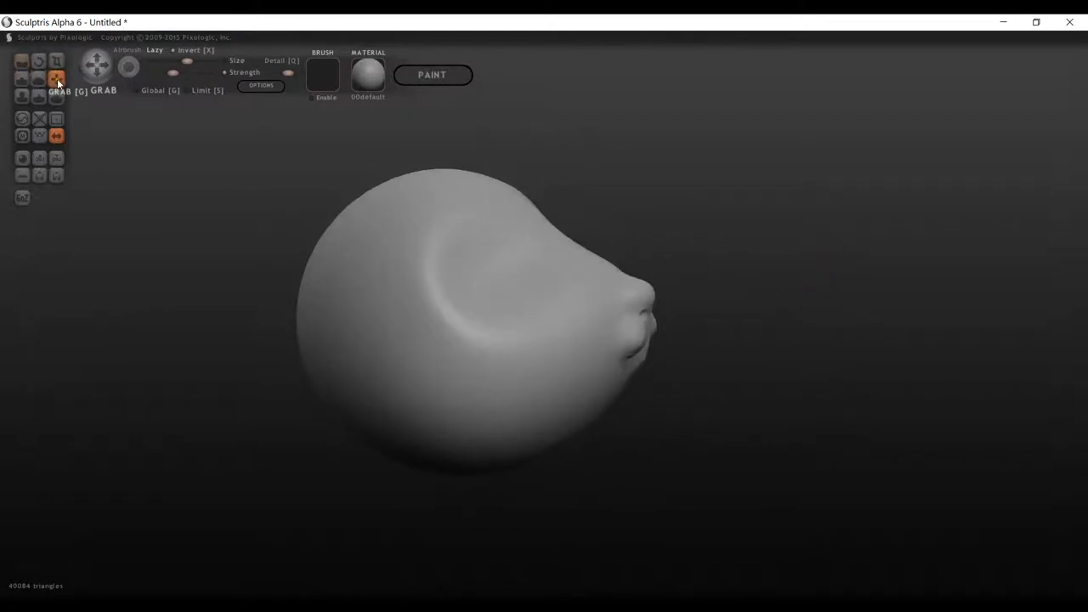
mouse_move(588, 304)
right_down()
mouse_move(678, 224)
mouse_move(597, 223)
right_up()
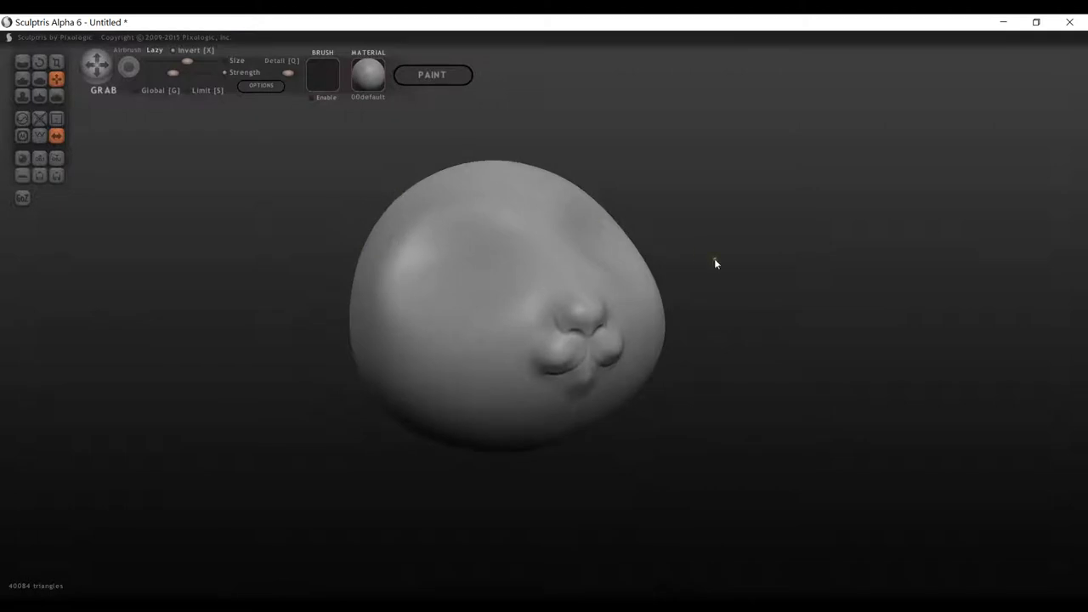
right_drag(715, 261, 837, 274)
key(ctrl+z)
key(ctrl+z)
key(ctrl+z)
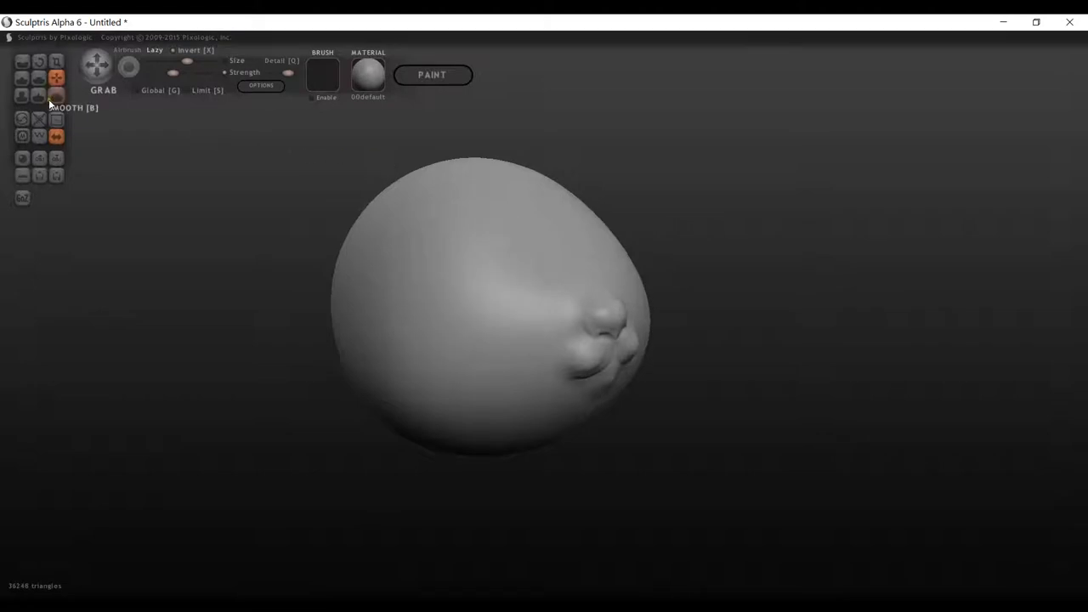
Carve deep, round, symmetrical eye sockets into both sides of the head with the inverted Draw brush.
click(22, 78)
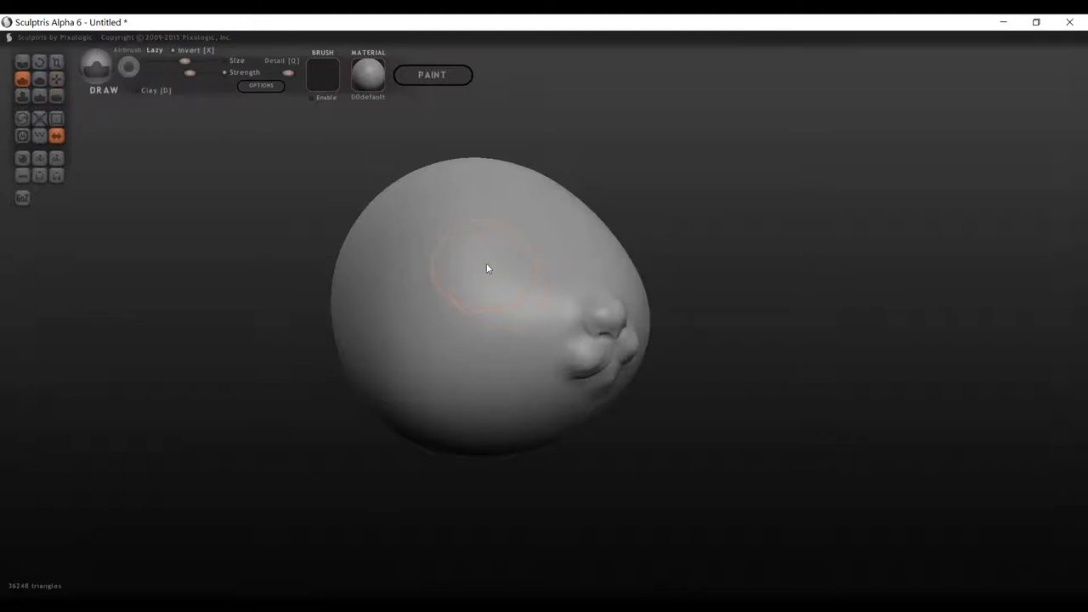
mouse_move(484, 269)
mouse_down()
mouse_move(473, 299)
mouse_move(453, 273)
mouse_move(488, 276)
mouse_move(465, 302)
mouse_move(471, 284)
mouse_move(498, 303)
mouse_up()
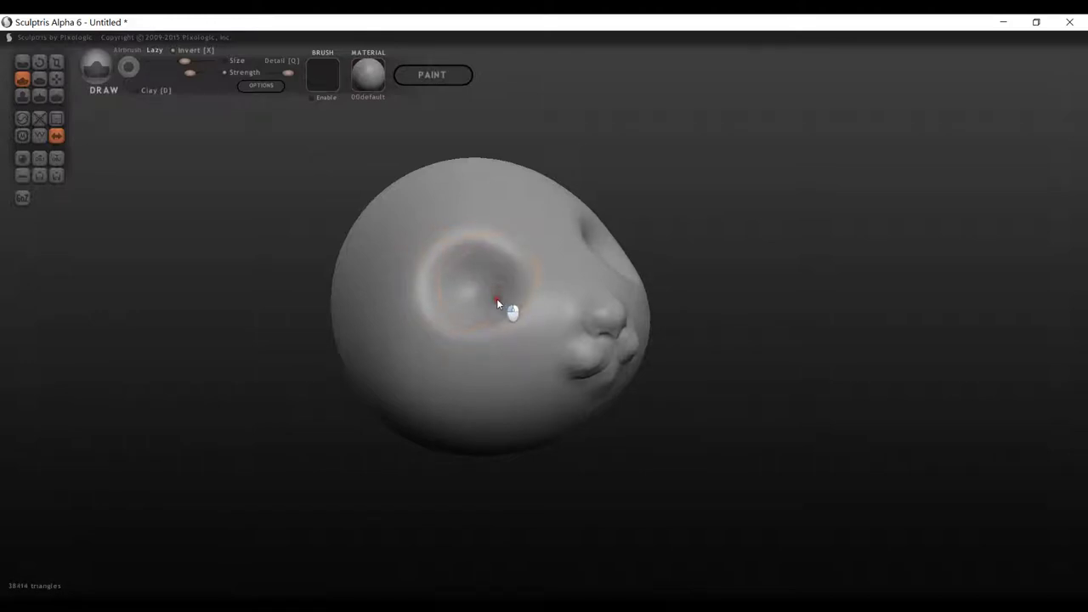
drag(884, 253, 773, 241)
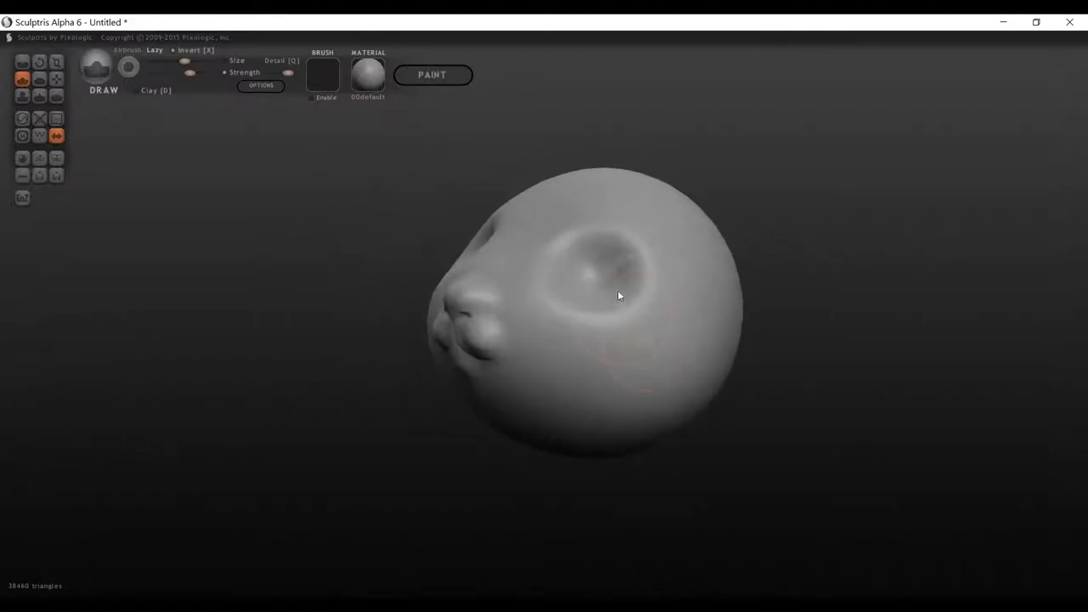
Add a new sphere object to the scene and place it as a mirrored pair beside the head.
drag(847, 334, 1003, 363)
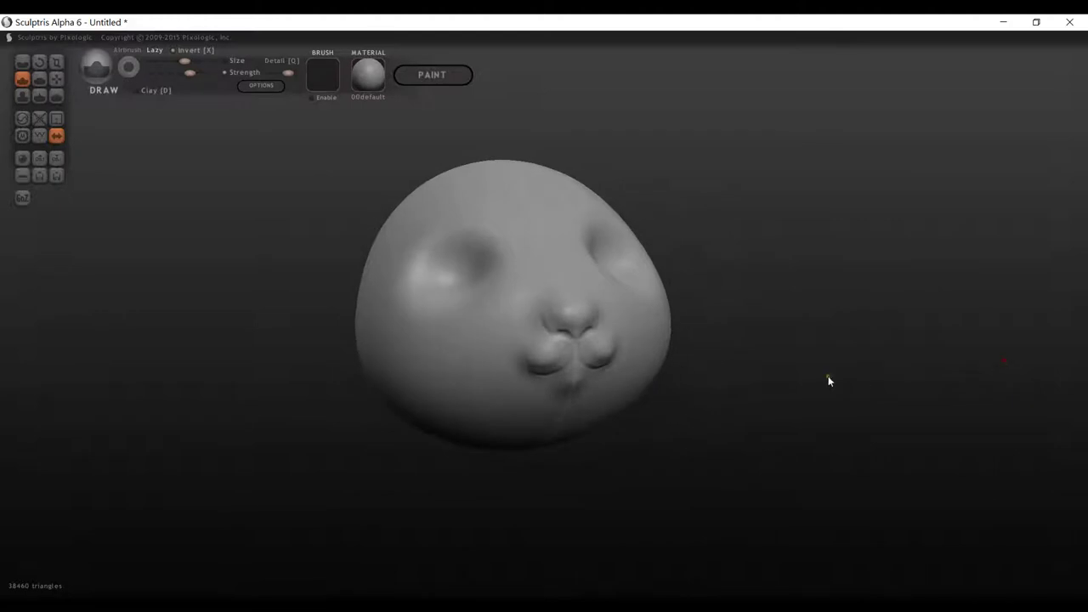
drag(828, 378, 731, 368)
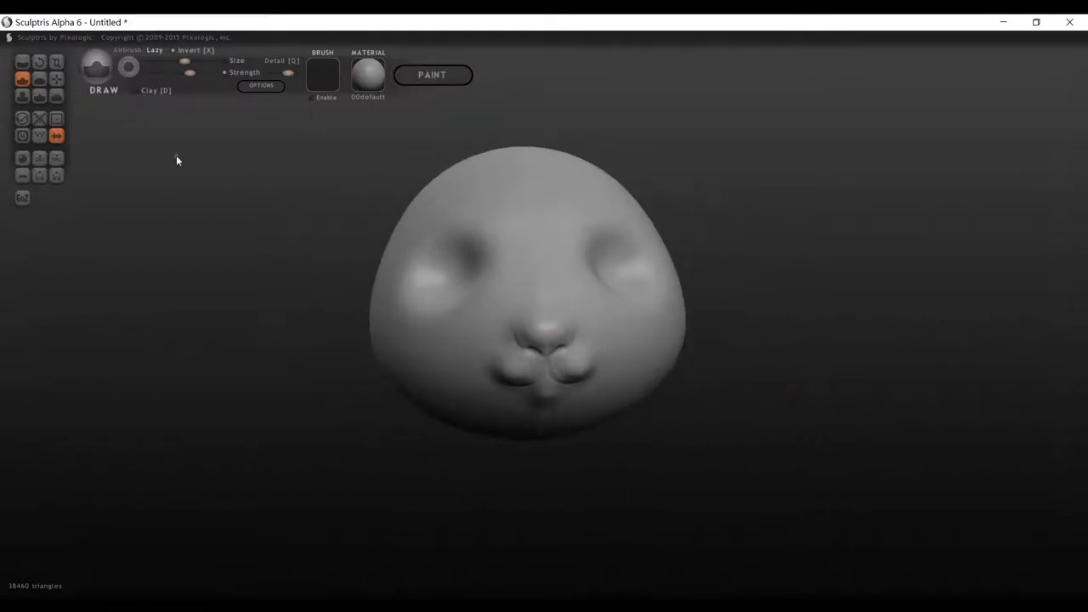
click(19, 163)
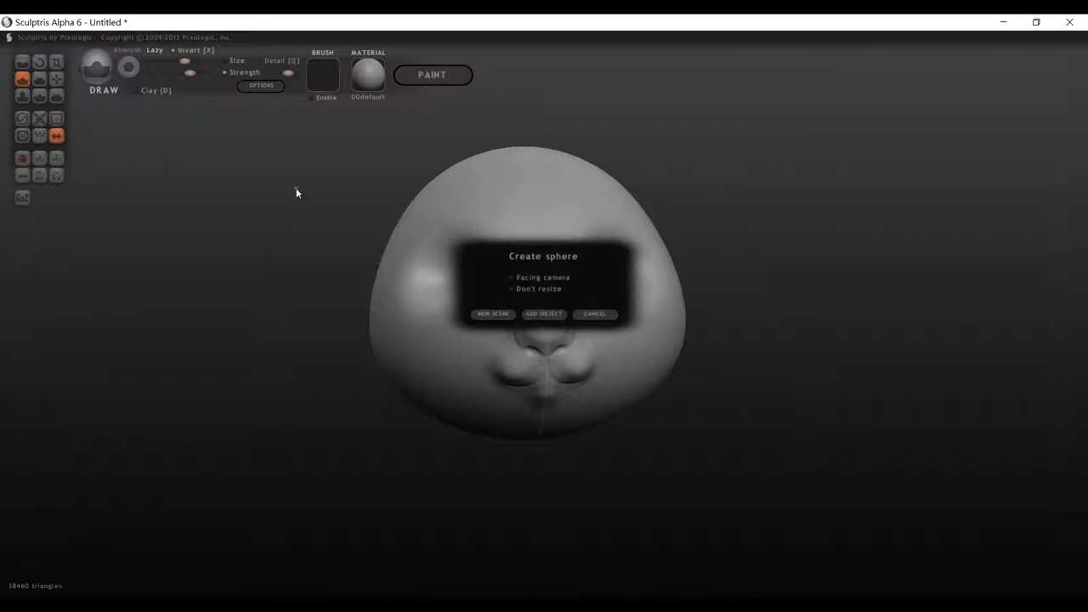
click(537, 313)
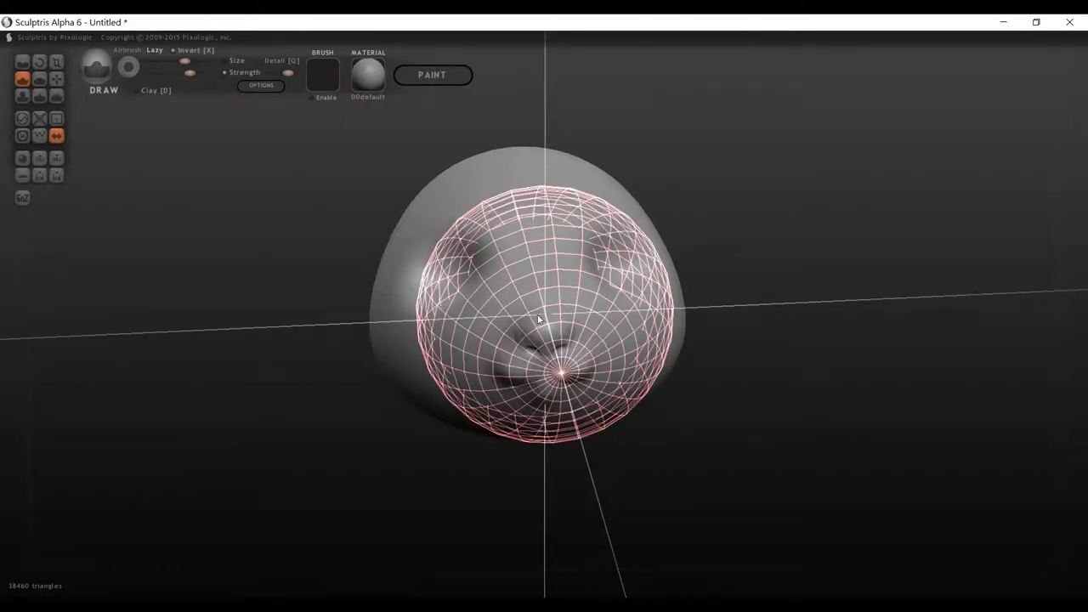
drag(536, 316, 305, 319)
key(g)
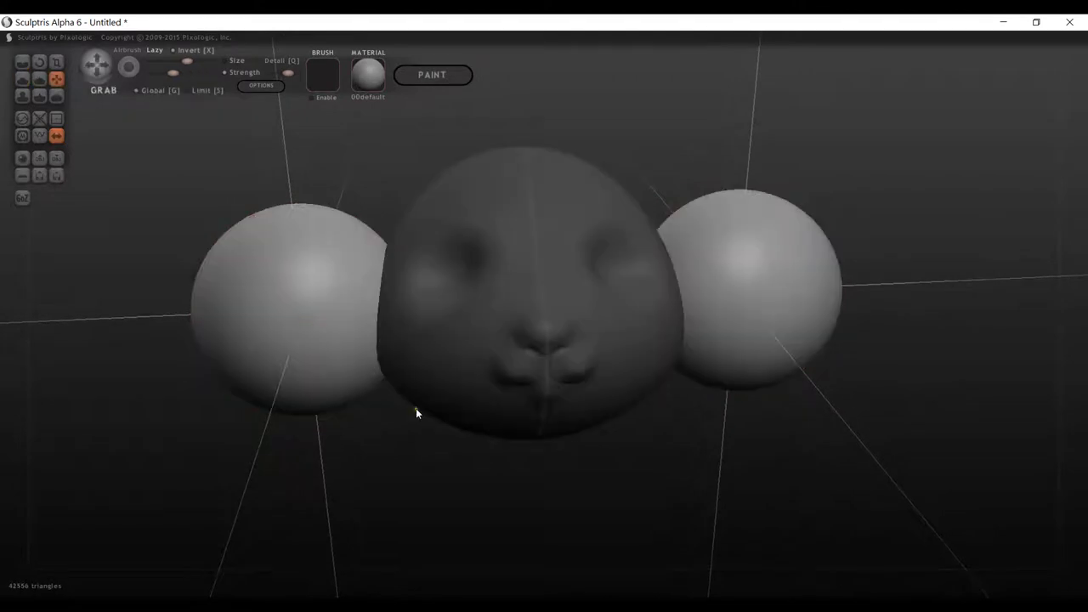
Examine the placement of the two spheres against the head from several angles.
drag(369, 462, 374, 427)
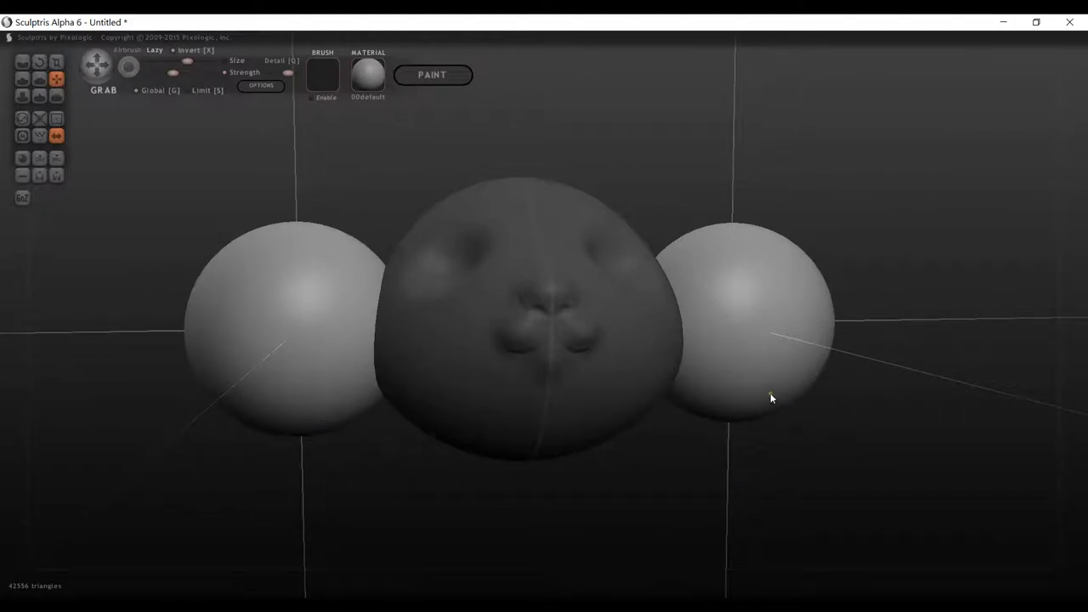
drag(700, 161, 619, 365)
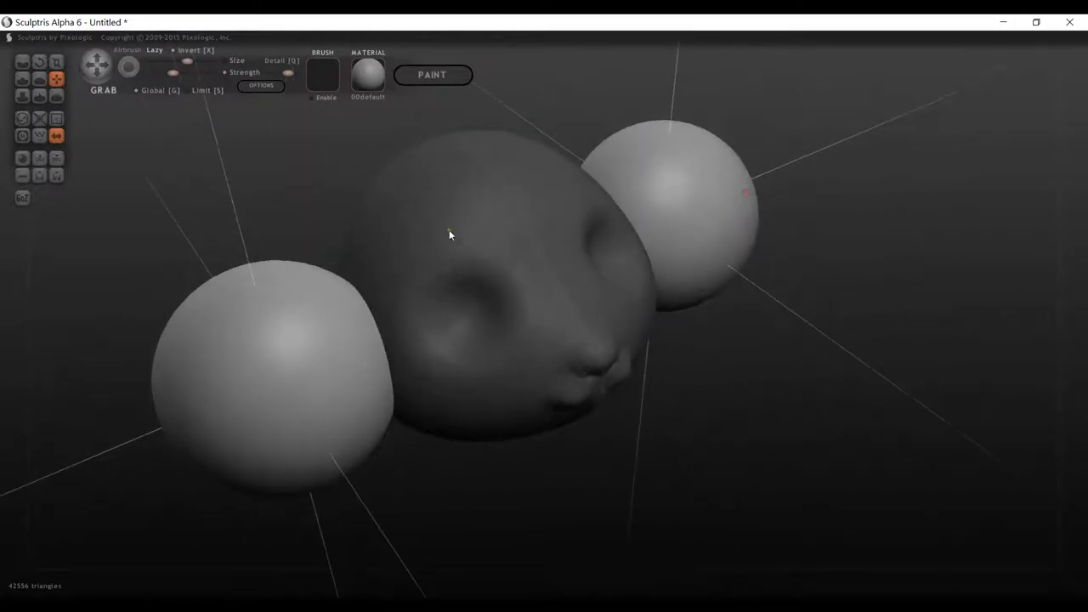
drag(740, 328, 692, 291)
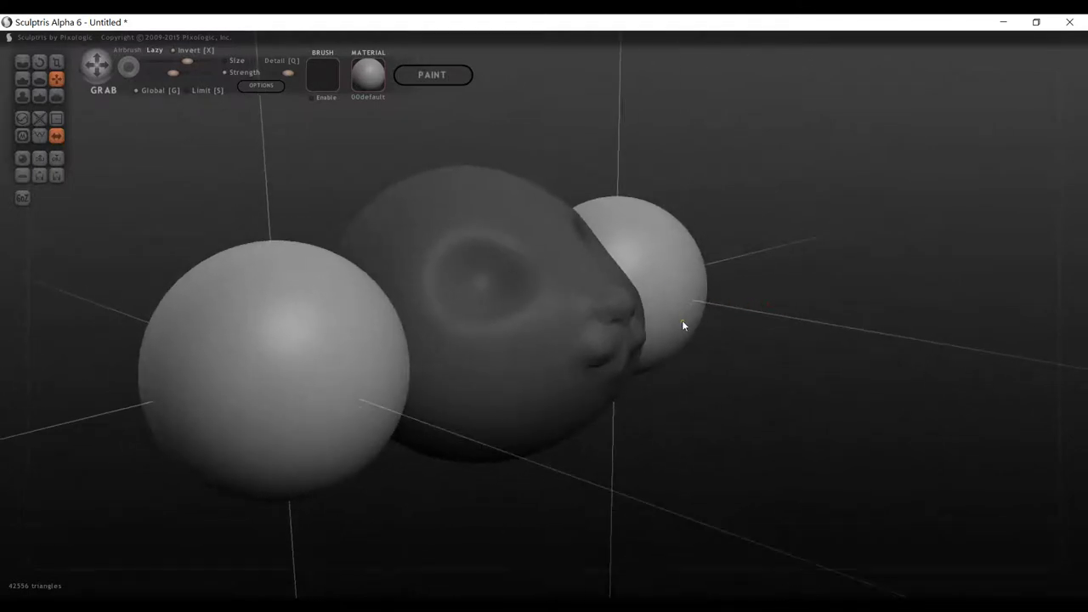
drag(678, 399, 768, 392)
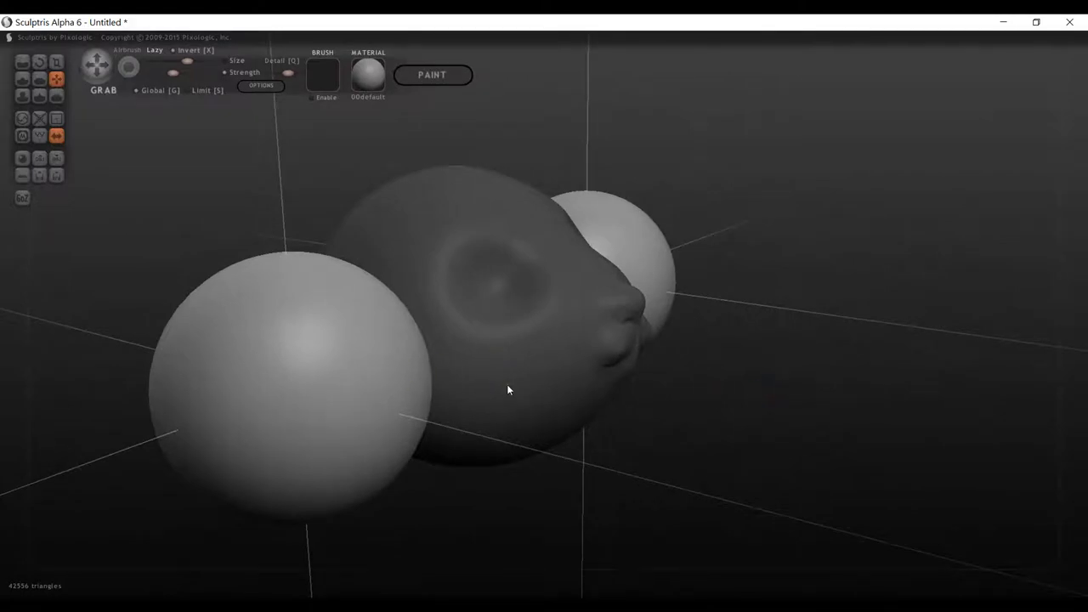
drag(646, 384, 760, 391)
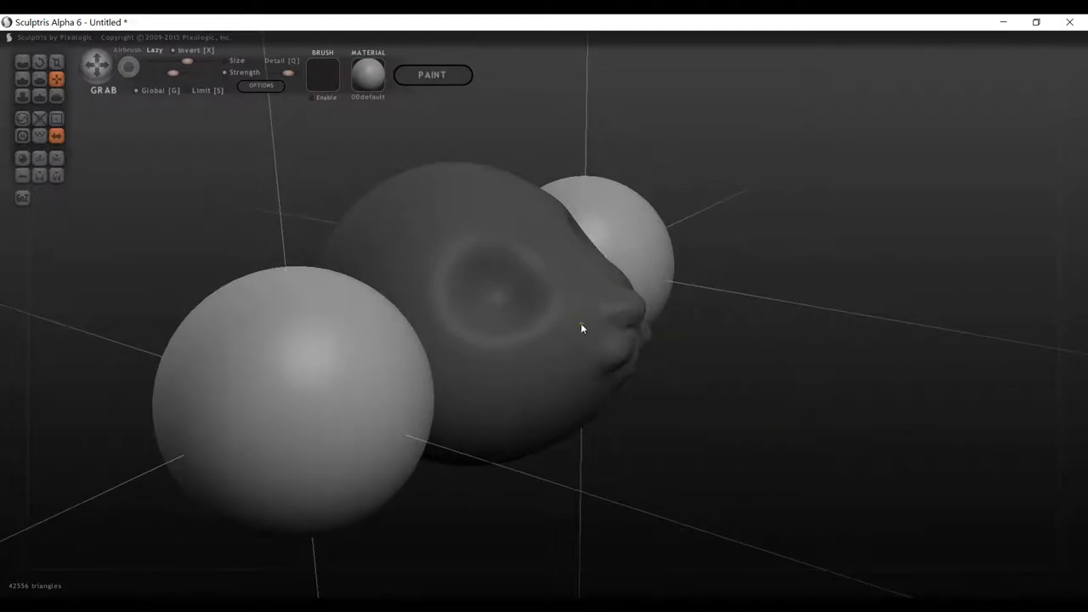
drag(695, 284, 757, 329)
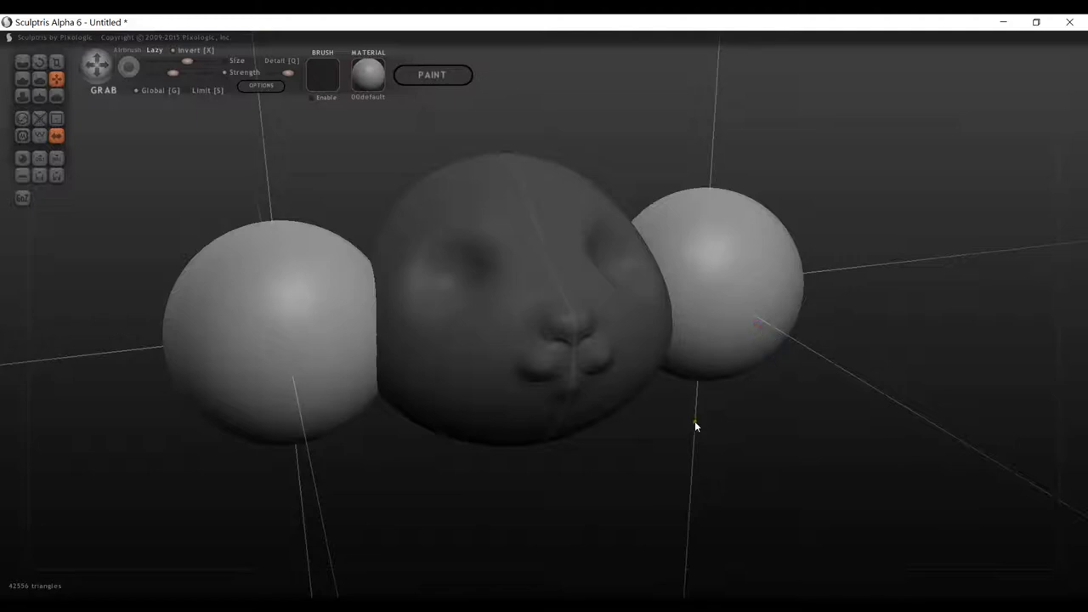
mouse_move(694, 428)
mouse_down()
mouse_move(808, 437)
mouse_move(743, 422)
mouse_move(689, 431)
mouse_up()
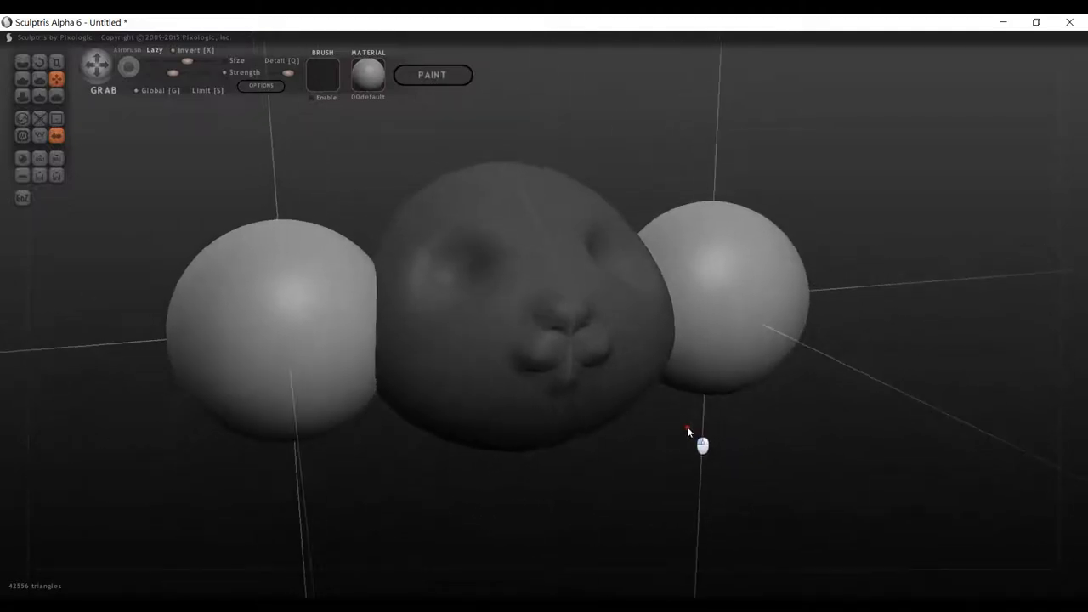
Reduce the size of the mirrored spheres at the sides of the head with the Scale tool.
click(57, 65)
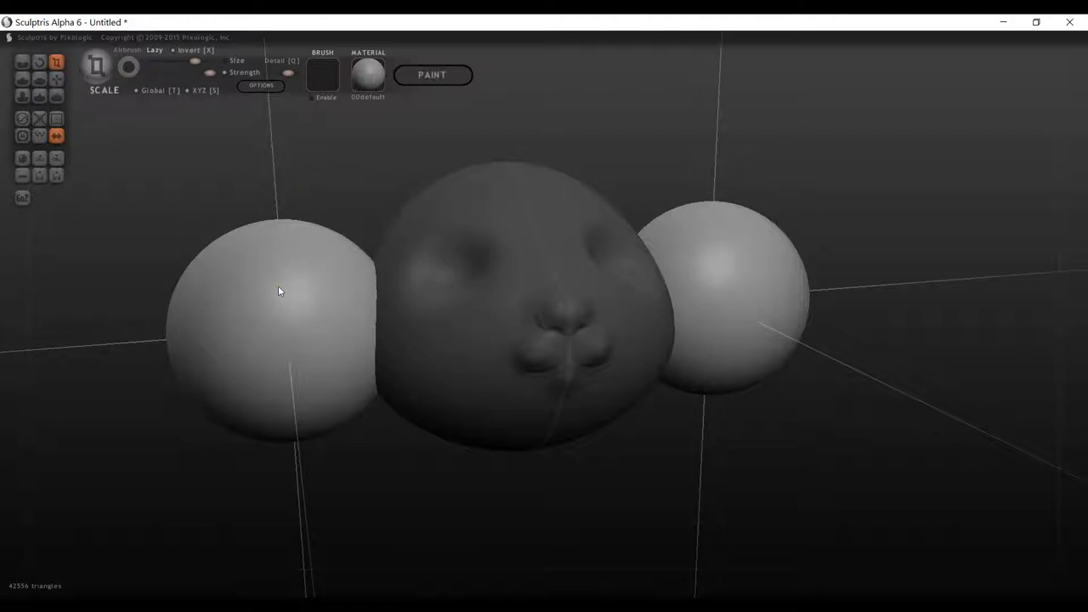
drag(271, 253, 293, 465)
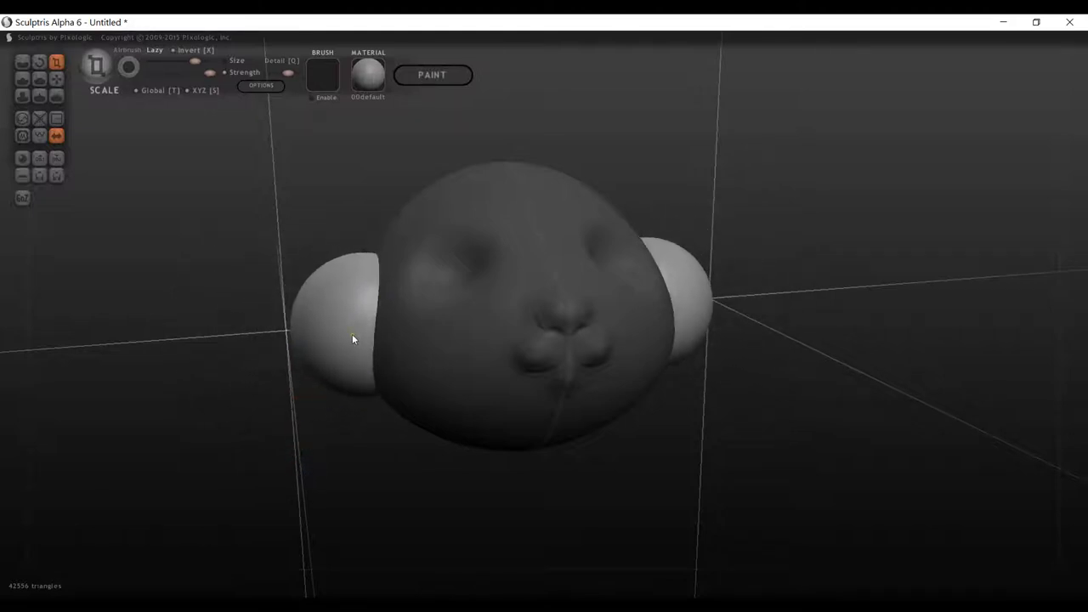
drag(353, 340, 328, 351)
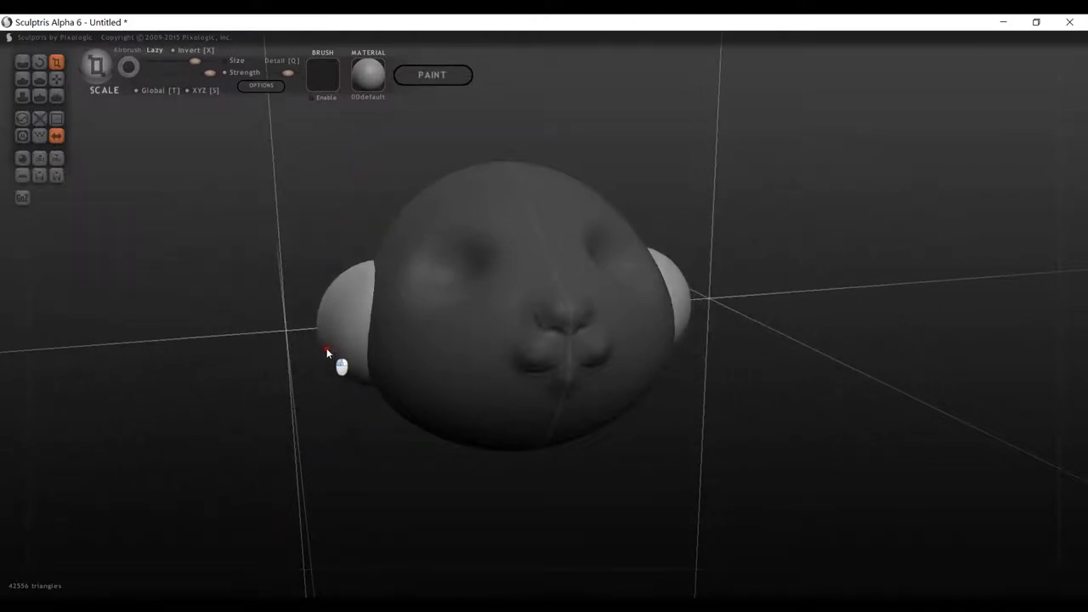
drag(324, 438, 273, 422)
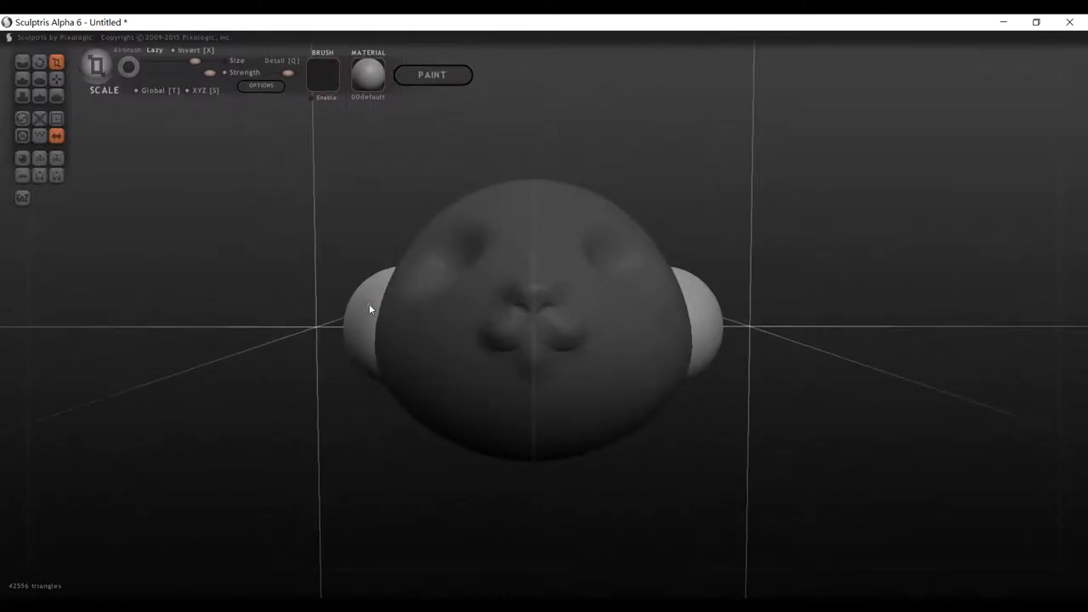
drag(369, 304, 344, 221)
Move the spheres forward with Grab, out of the head to a spot in front of the muzzle.
drag(276, 223, 486, 199)
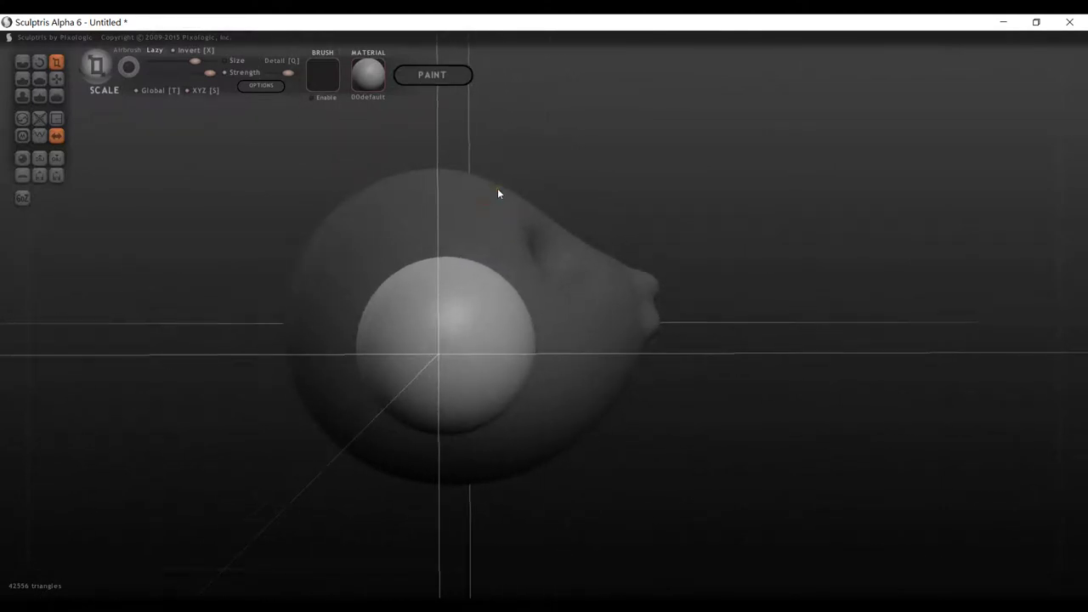
click(57, 79)
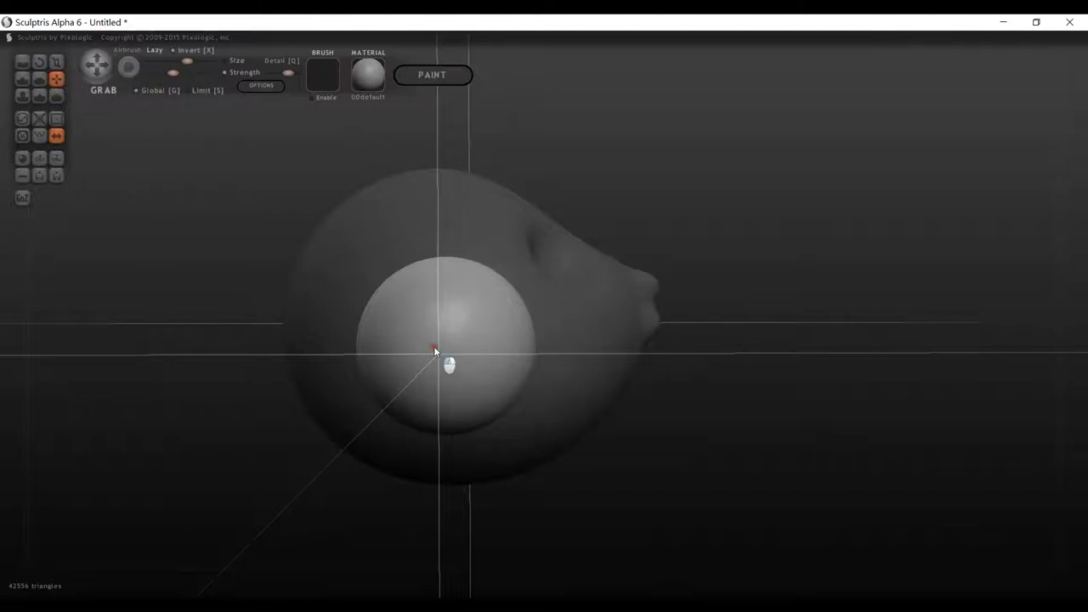
drag(433, 346, 879, 346)
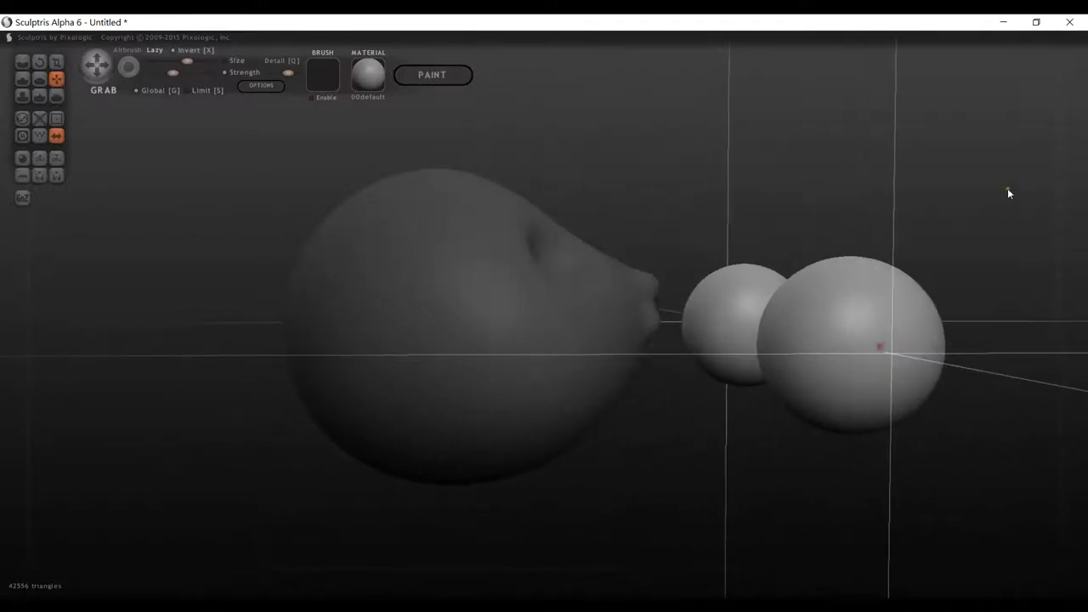
drag(1008, 193, 806, 196)
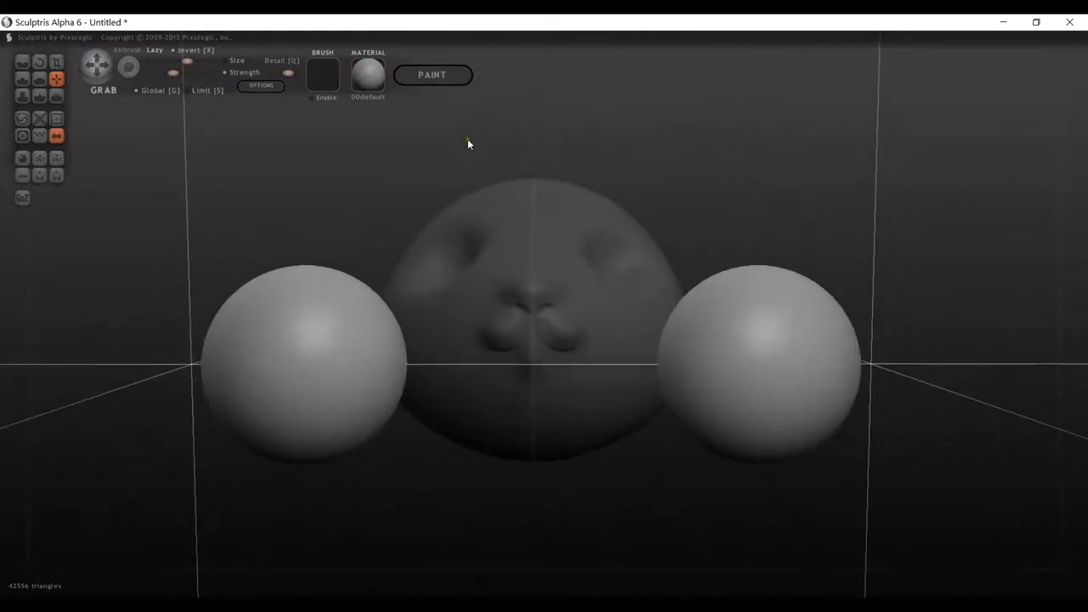
Scale the spheres down further to eyeball size while they are in front of the face.
scroll(467, 139, down, 5)
drag(460, 144, 429, 166)
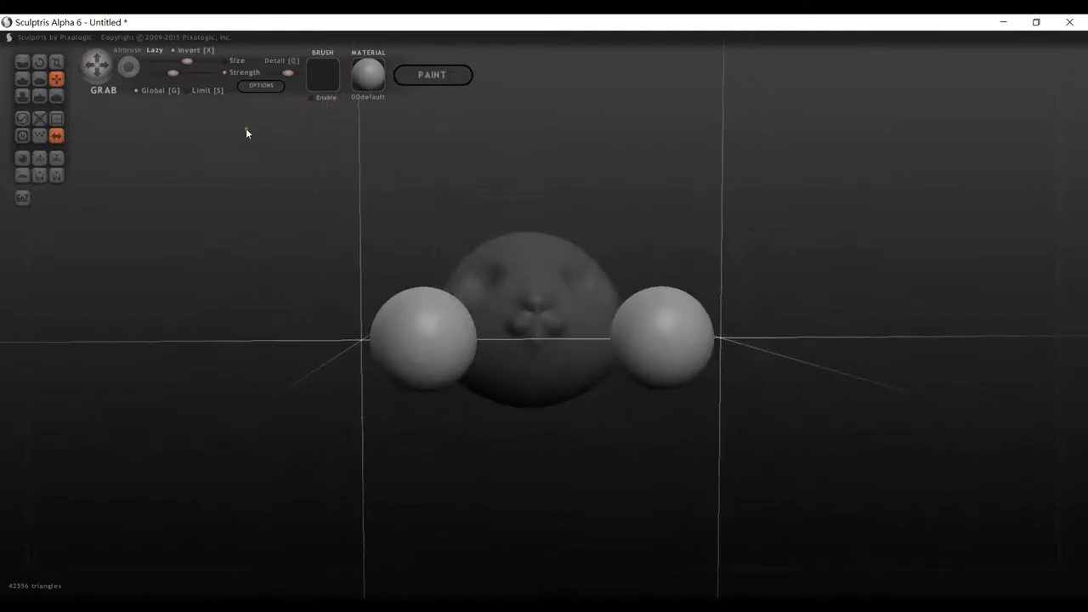
click(56, 62)
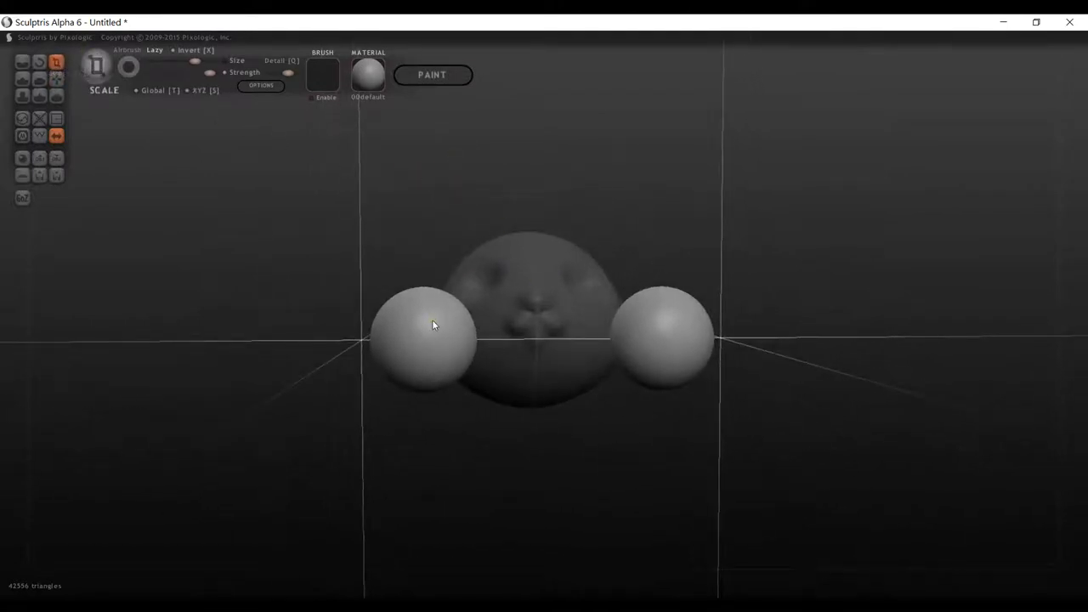
drag(429, 318, 484, 391)
drag(401, 352, 379, 360)
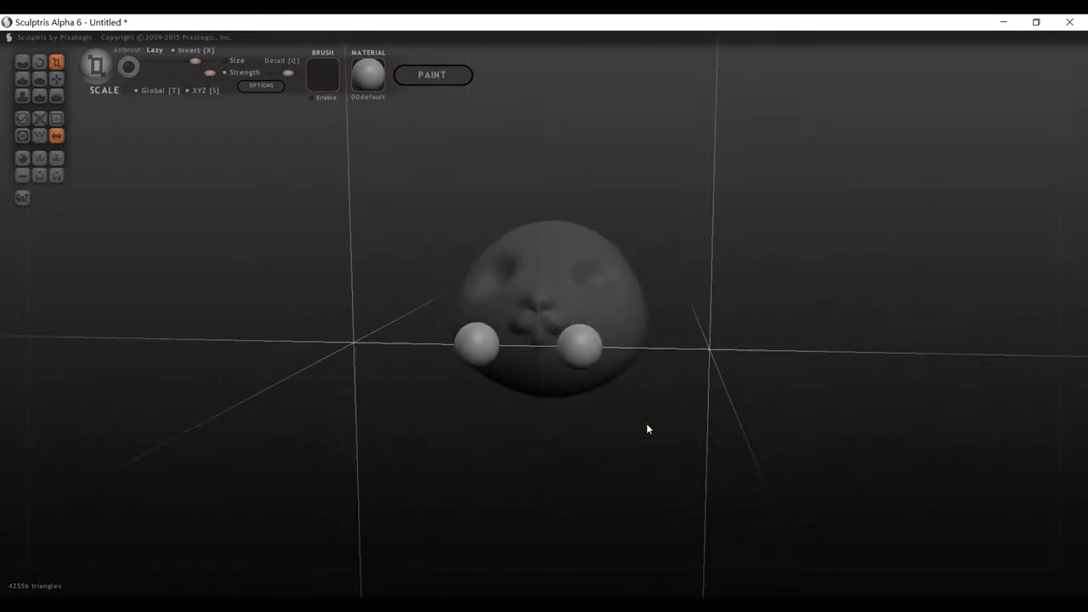
scroll(646, 428, up, 3)
drag(690, 397, 837, 353)
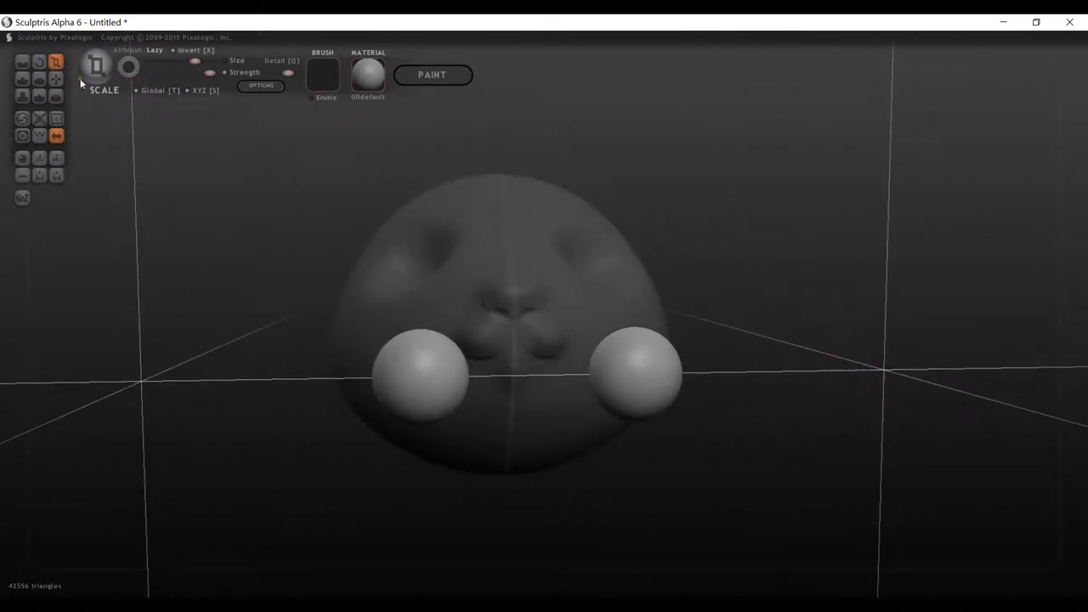
Raise the small spheres to eye level with Grab and move them back into the eye sockets.
click(58, 77)
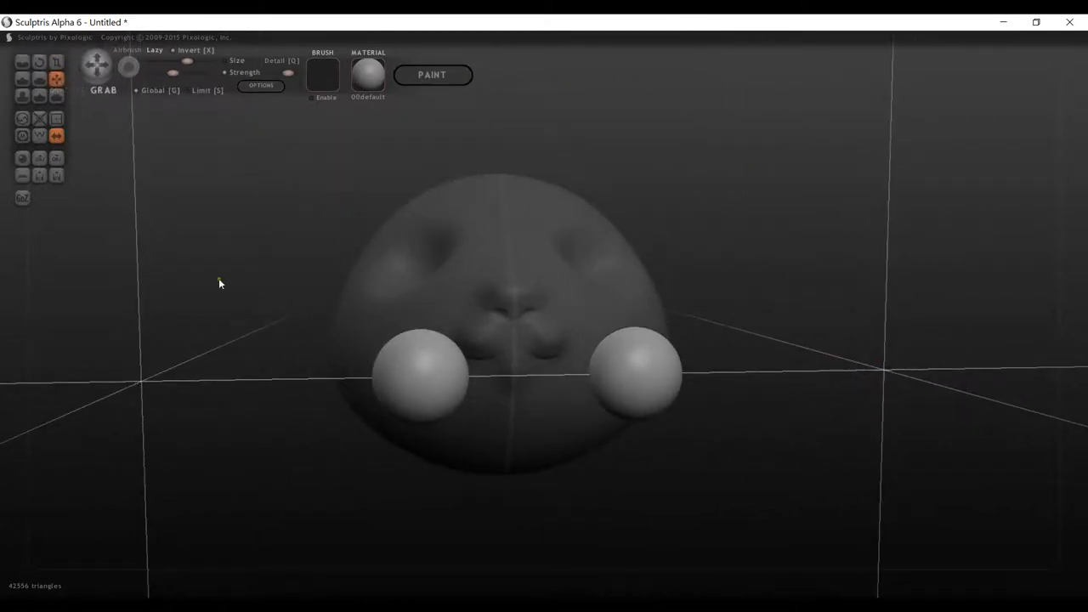
right_drag(429, 390, 379, 235)
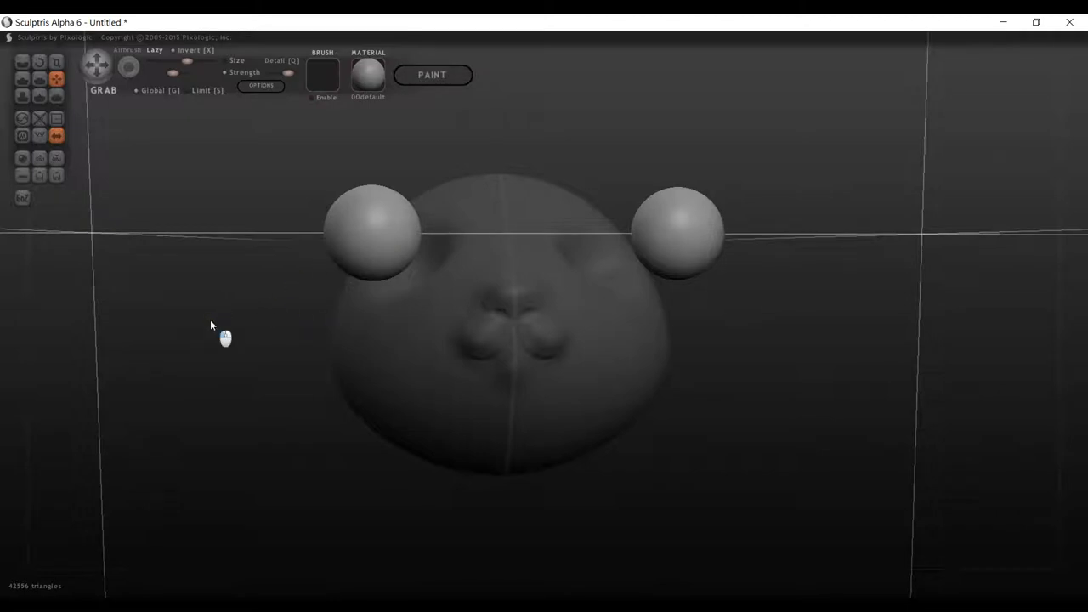
drag(213, 323, 433, 318)
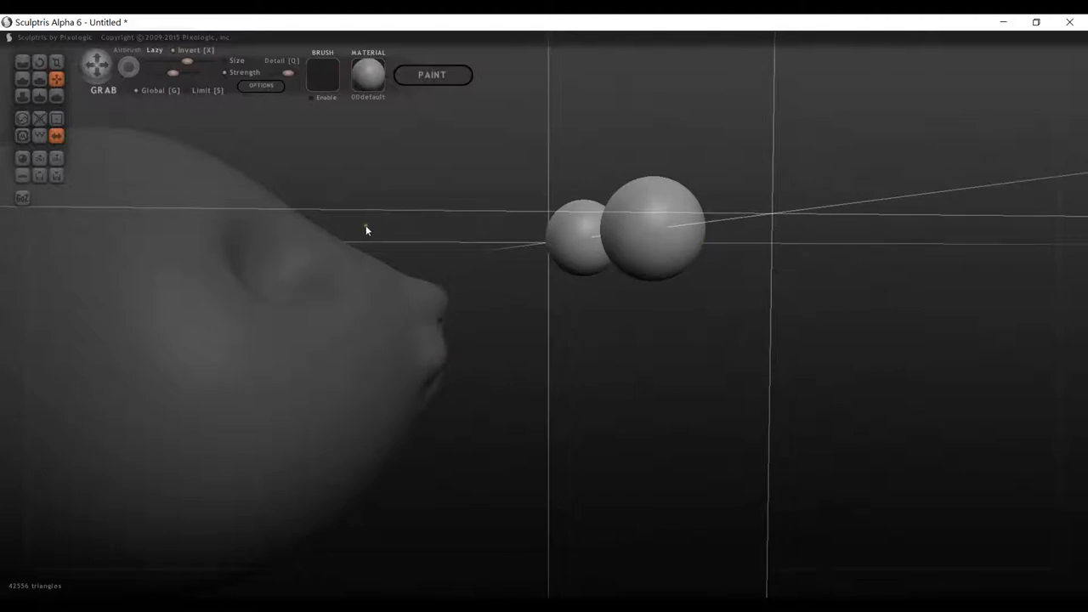
drag(601, 214, 237, 243)
drag(434, 231, 582, 244)
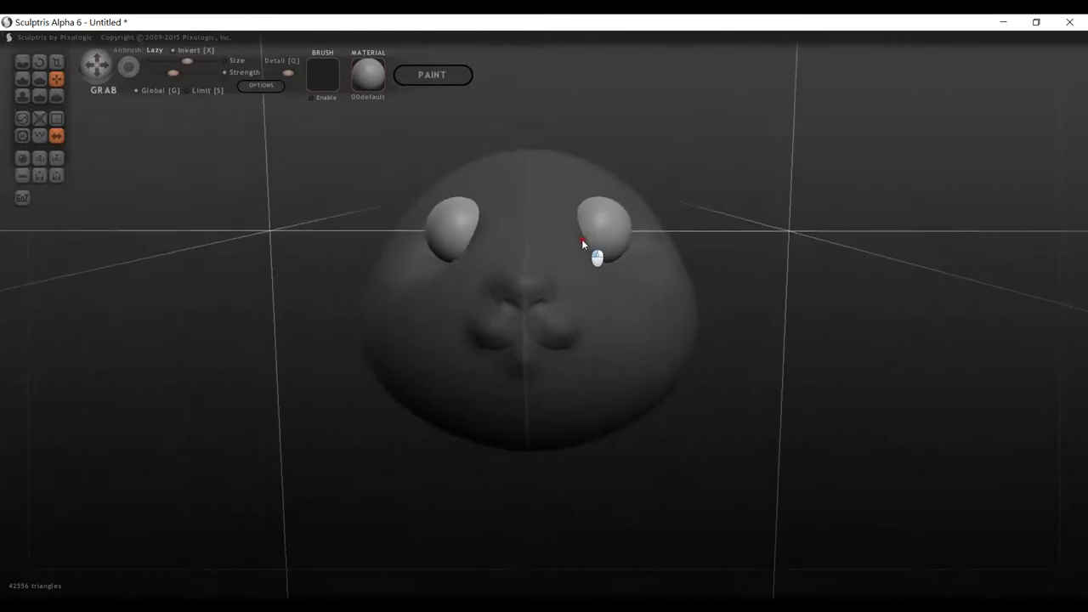
Shift the eyeballs slightly lower and outward, and sink them deeper into the sockets.
drag(449, 222, 432, 245)
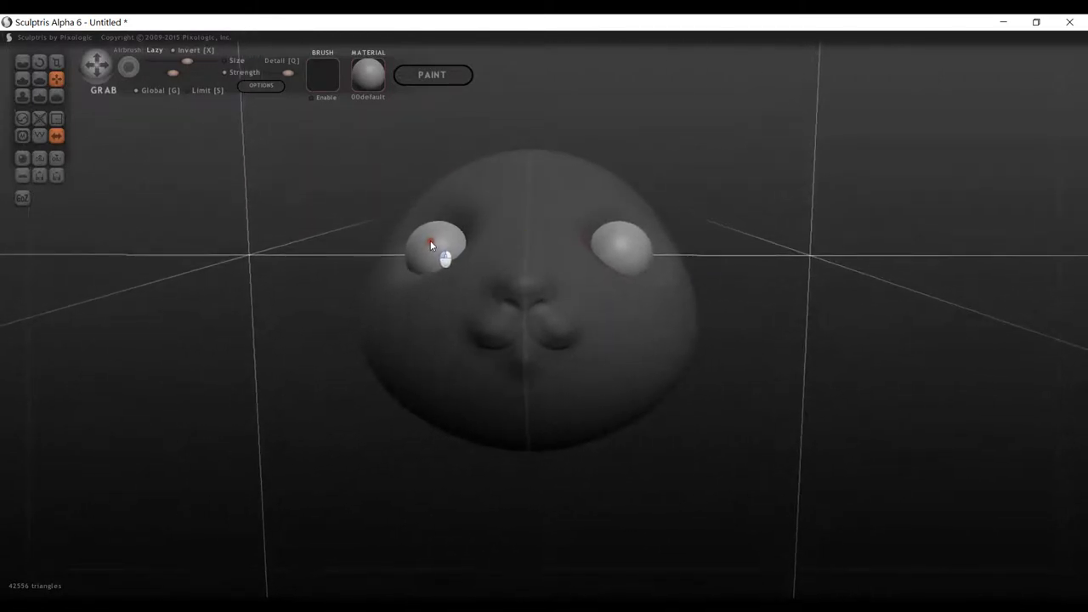
drag(763, 266, 795, 262)
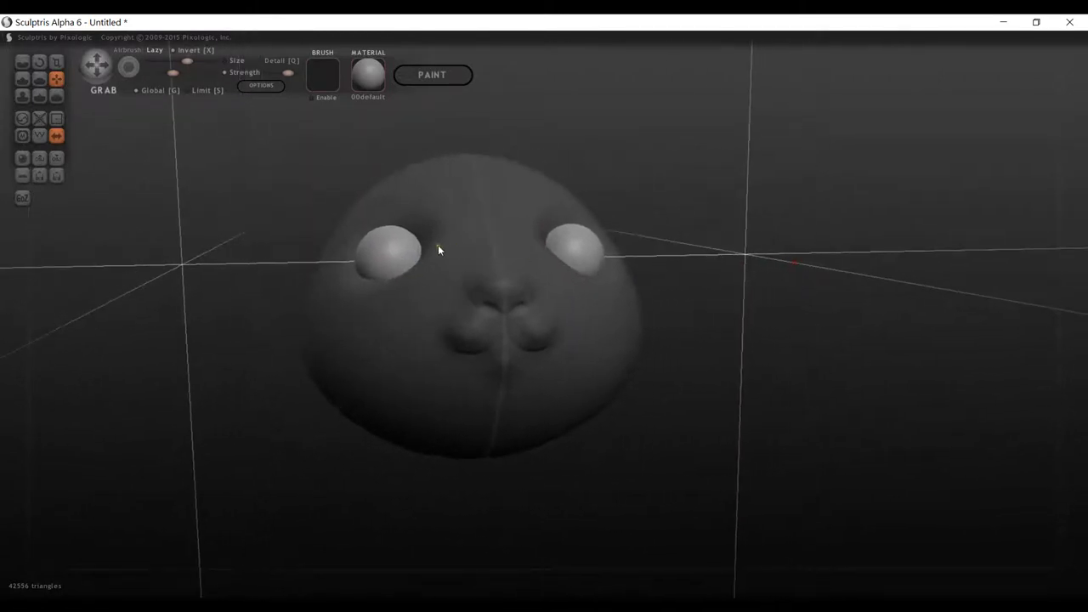
drag(400, 245, 642, 272)
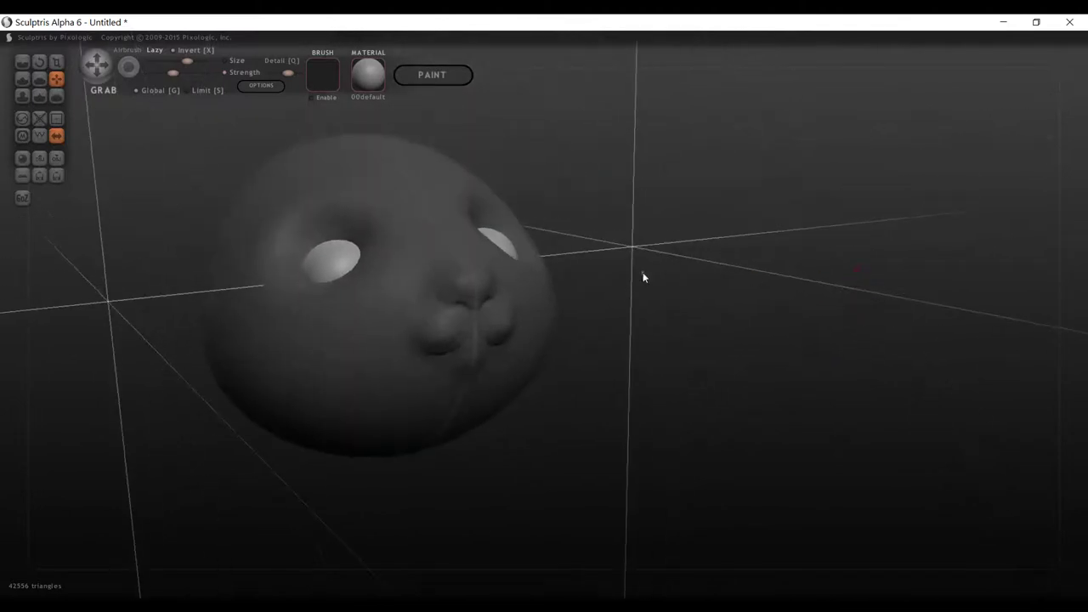
Fine-tune the eyeballs with the Scale tool so they are slightly smaller in the sockets.
click(56, 62)
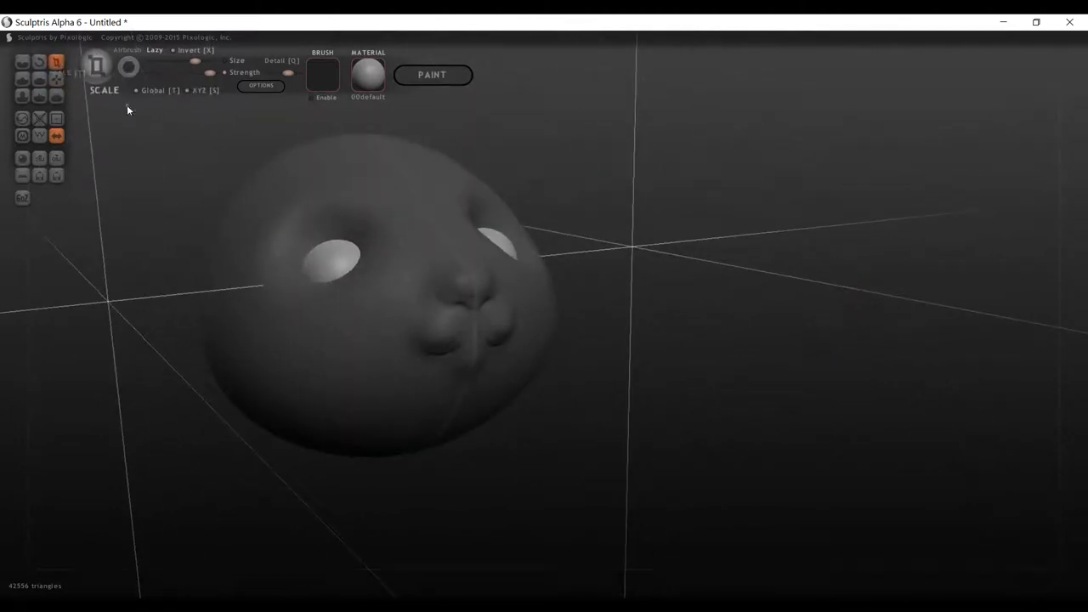
mouse_move(333, 264)
mouse_down()
mouse_move(334, 173)
mouse_move(340, 250)
mouse_up()
mouse_move(691, 281)
mouse_down()
mouse_move(613, 279)
mouse_move(654, 291)
mouse_move(570, 283)
mouse_move(629, 287)
mouse_up()
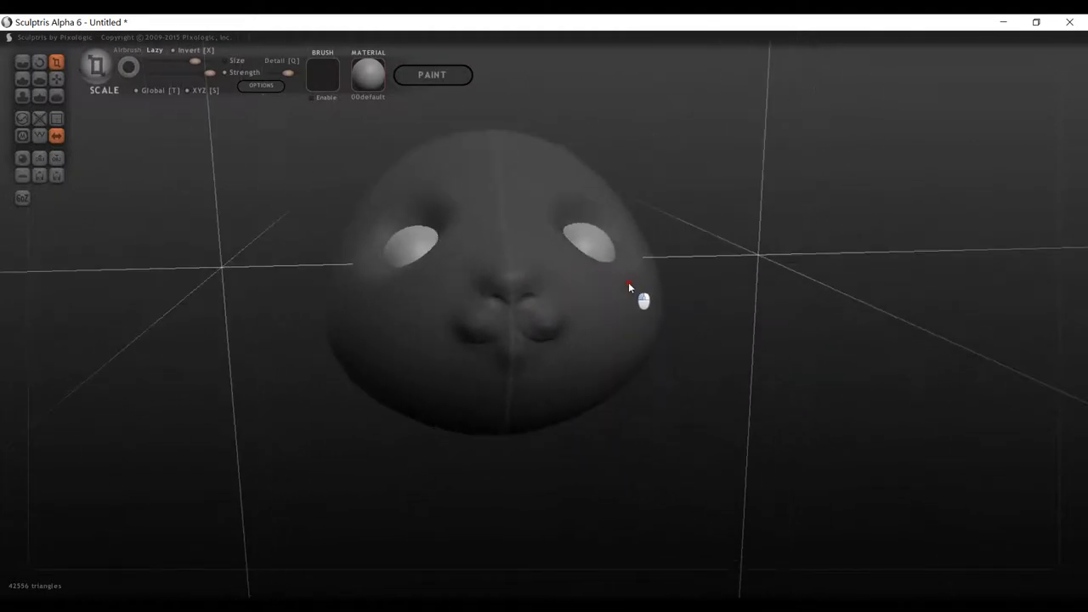
drag(413, 243, 414, 268)
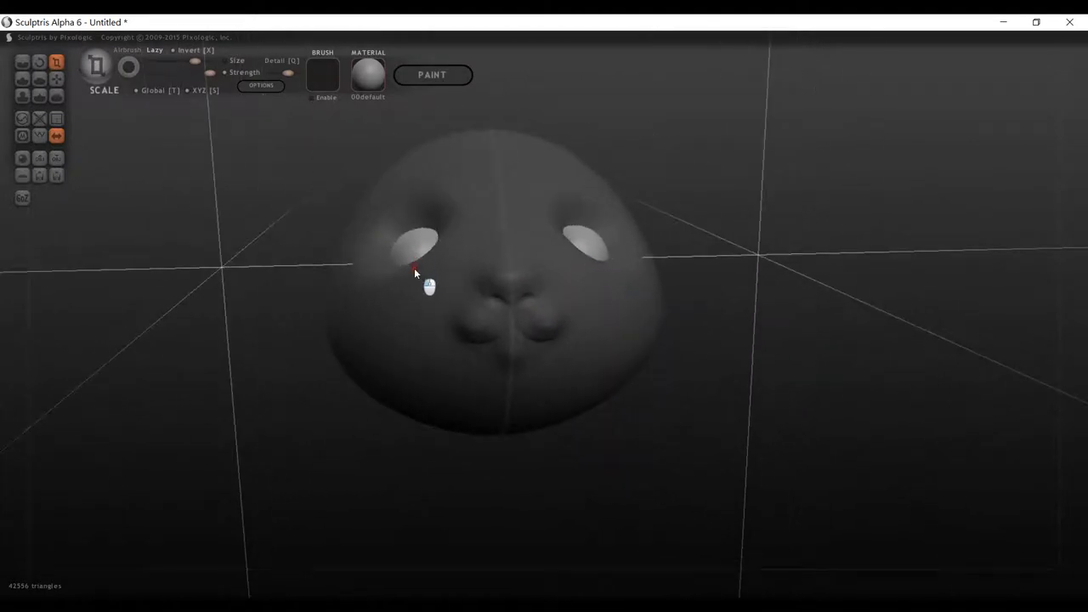
mouse_move(754, 230)
mouse_down()
mouse_move(883, 228)
mouse_move(743, 219)
mouse_move(782, 240)
mouse_move(790, 232)
mouse_up()
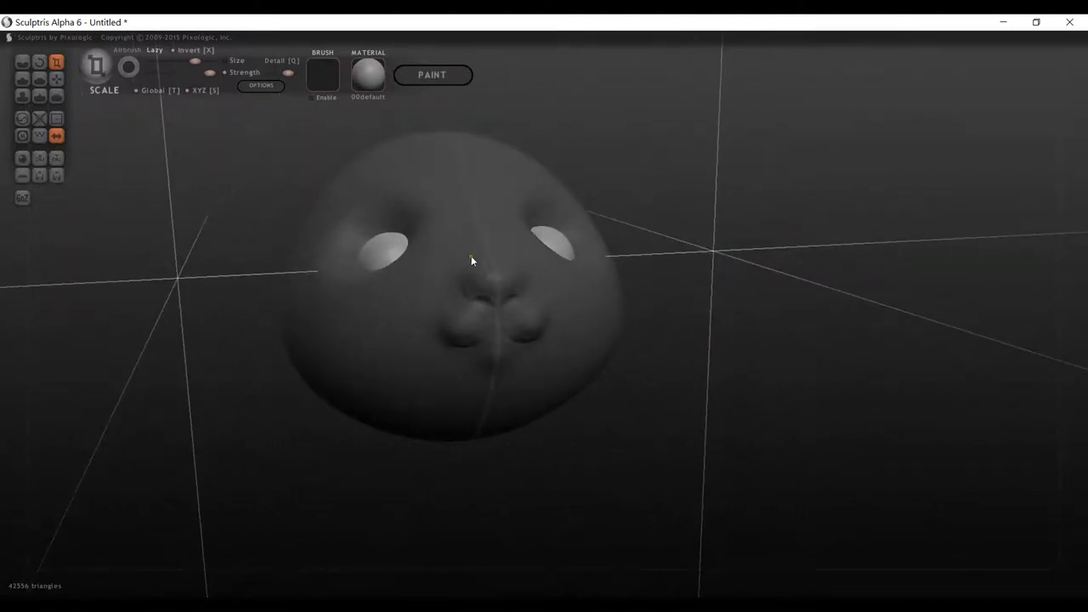
Nudge the eyeballs slightly outward and downward in their sockets with the Grab tool.
click(63, 78)
drag(393, 246, 385, 254)
mouse_move(385, 257)
right_down()
mouse_move(394, 230)
mouse_move(388, 248)
right_up()
right_drag(714, 233, 687, 242)
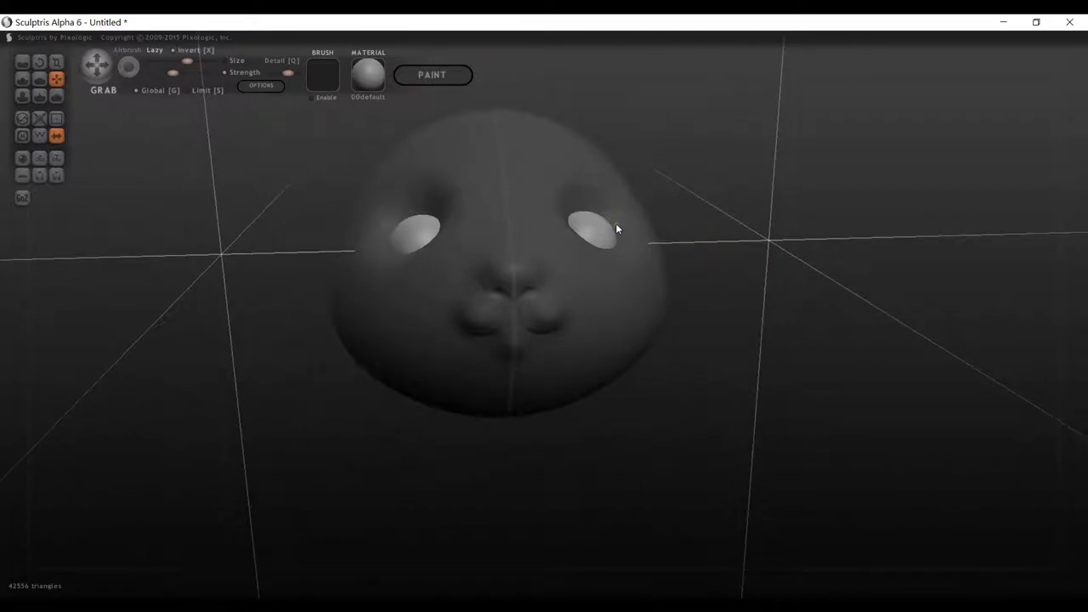
Select the head and build up the upper inner rim of the eye sockets with the non-inverted Draw brush.
click(522, 186)
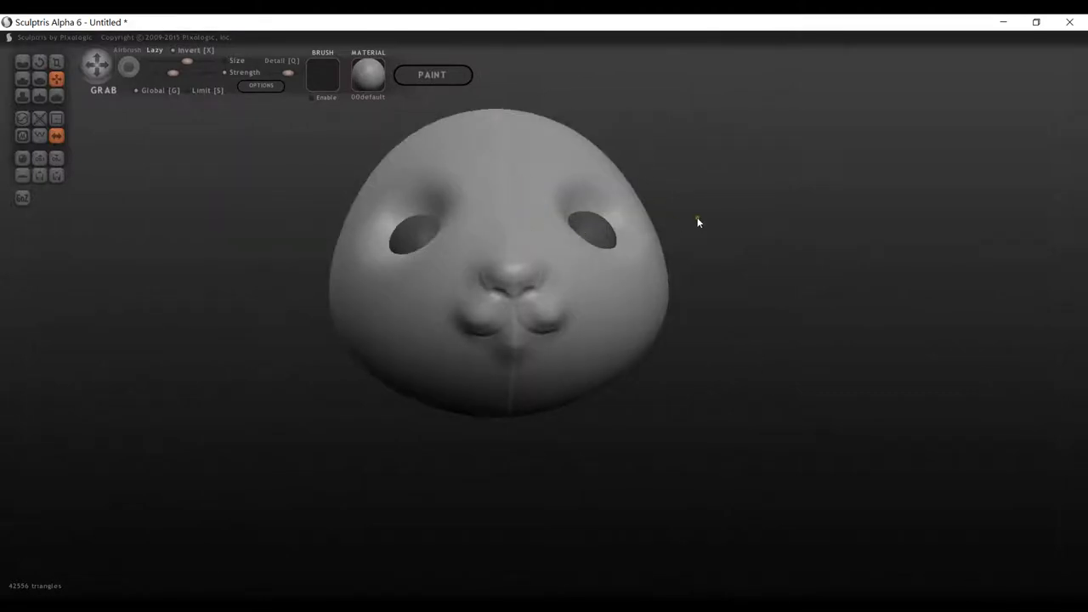
right_drag(697, 221, 802, 212)
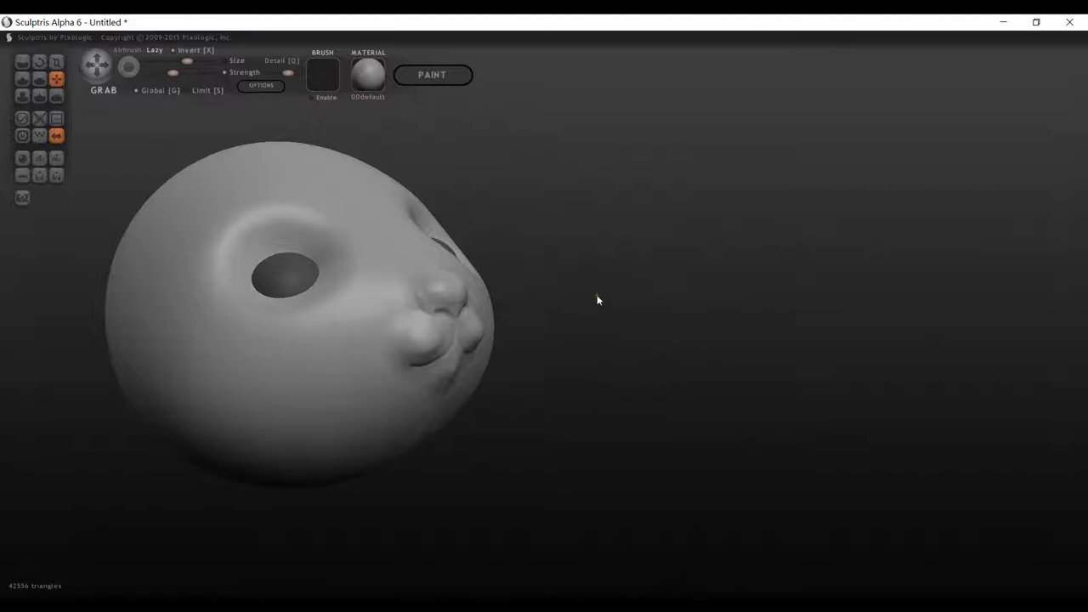
alt+drag(598, 298, 633, 303)
right_drag(633, 308, 841, 321)
right_drag(778, 270, 587, 306)
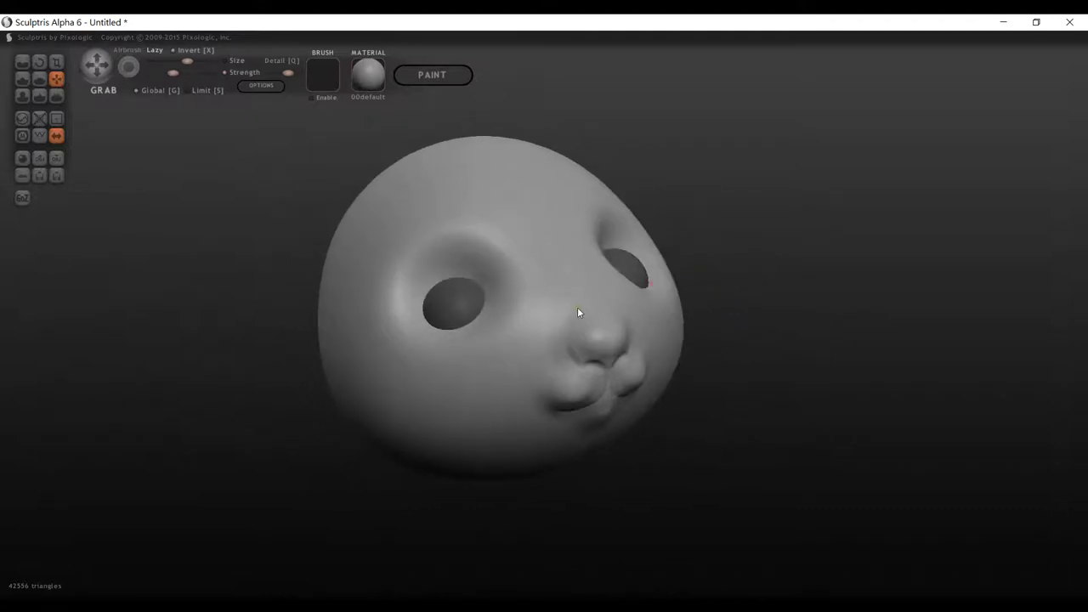
scroll(577, 309, up, 4)
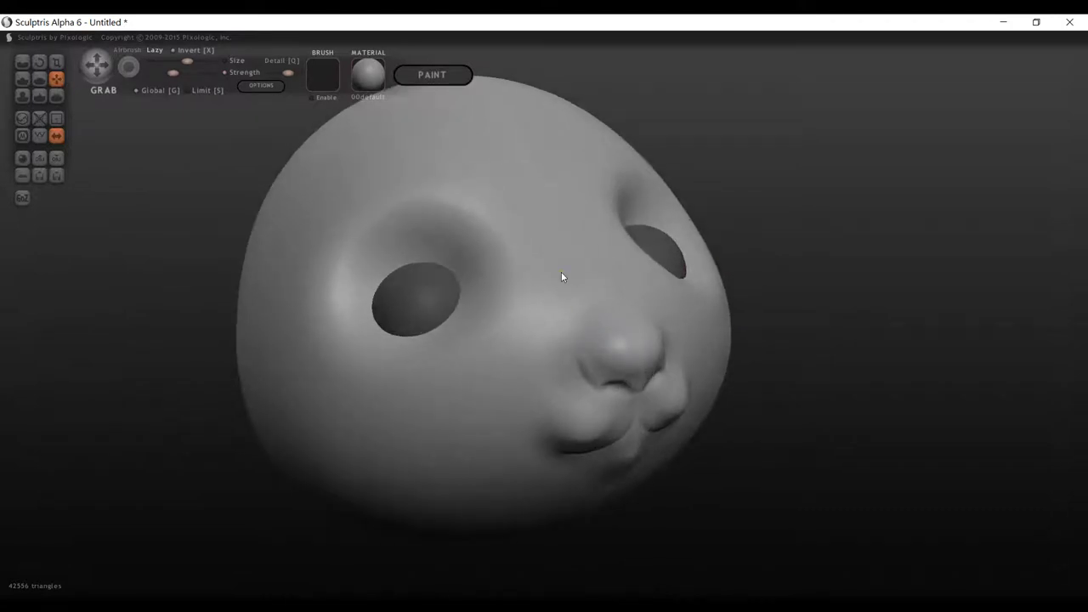
click(21, 82)
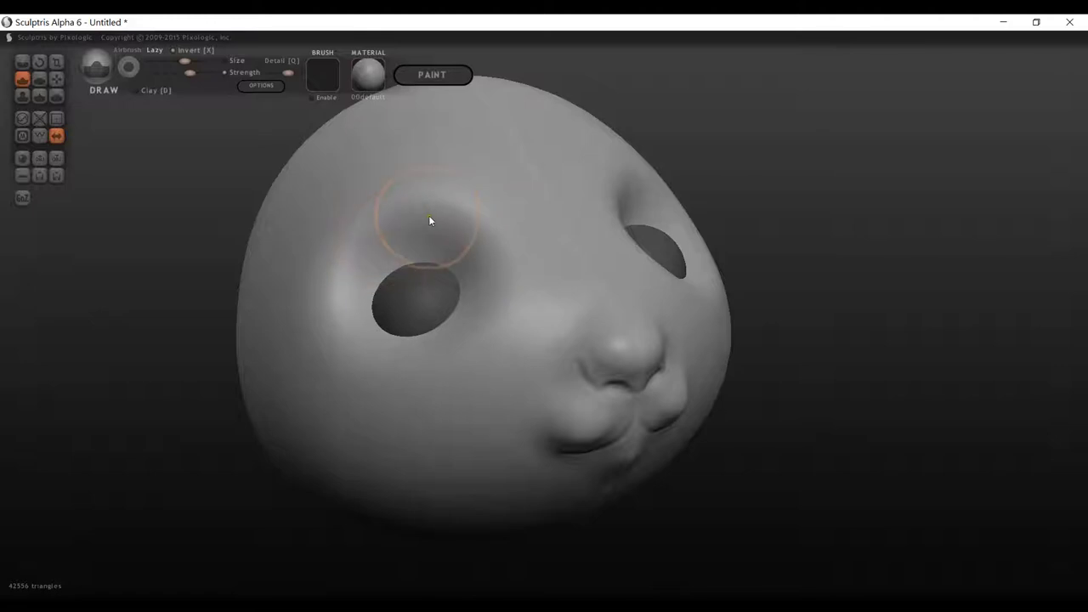
key(space)
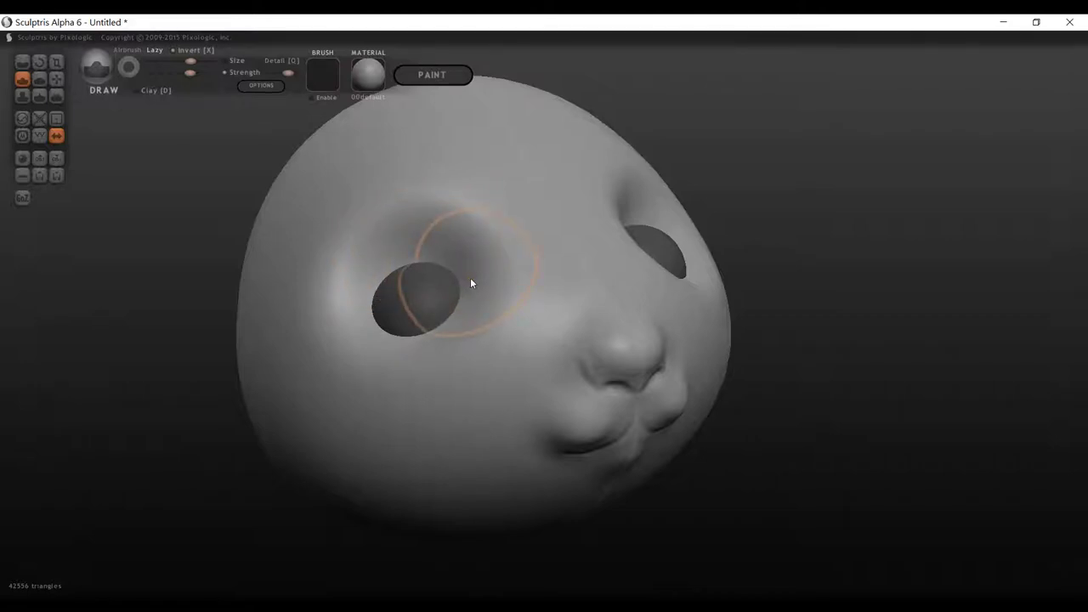
mouse_move(470, 277)
mouse_down()
mouse_move(448, 246)
mouse_move(417, 239)
mouse_up()
key(ctrl+z)
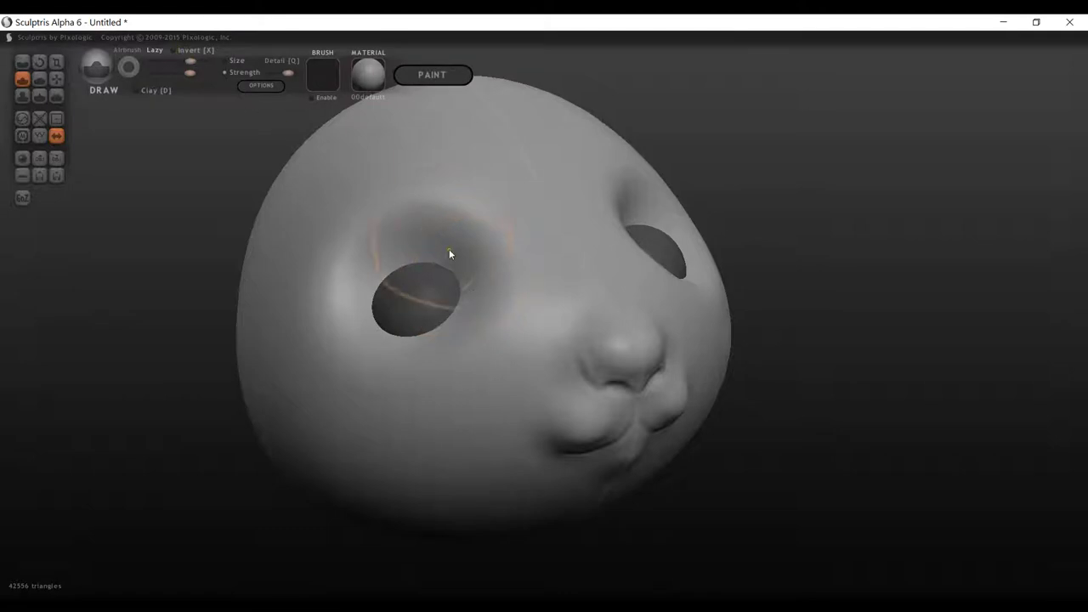
mouse_move(470, 273)
mouse_down()
mouse_move(437, 239)
mouse_move(371, 260)
mouse_move(427, 253)
mouse_move(477, 286)
mouse_up()
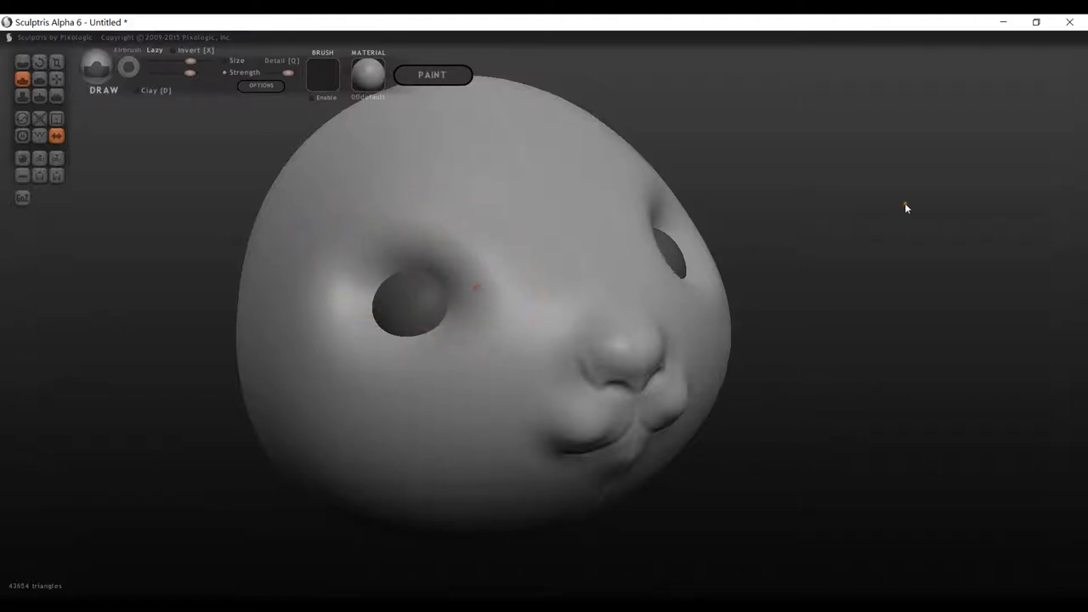
Add Draw volume along the upper eyelids so they overlap the eyeballs a little more.
mouse_move(905, 203)
mouse_down()
mouse_move(661, 188)
mouse_move(712, 237)
mouse_move(863, 194)
mouse_move(928, 194)
mouse_up()
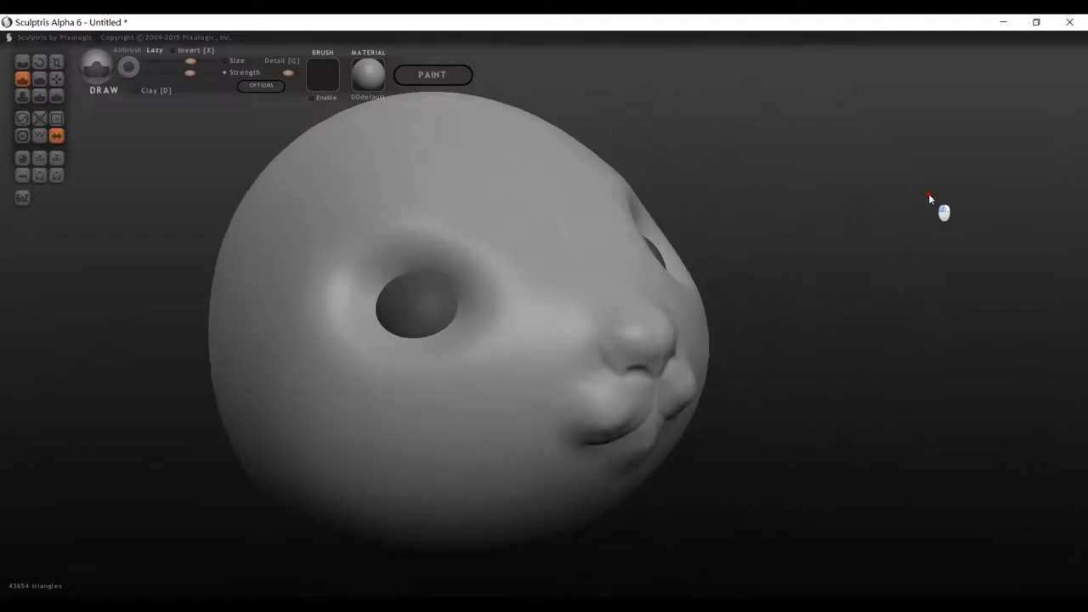
mouse_move(444, 271)
mouse_down()
mouse_move(475, 289)
mouse_move(459, 260)
mouse_move(418, 253)
mouse_move(433, 250)
mouse_move(417, 265)
mouse_move(426, 260)
mouse_up()
drag(797, 177, 723, 192)
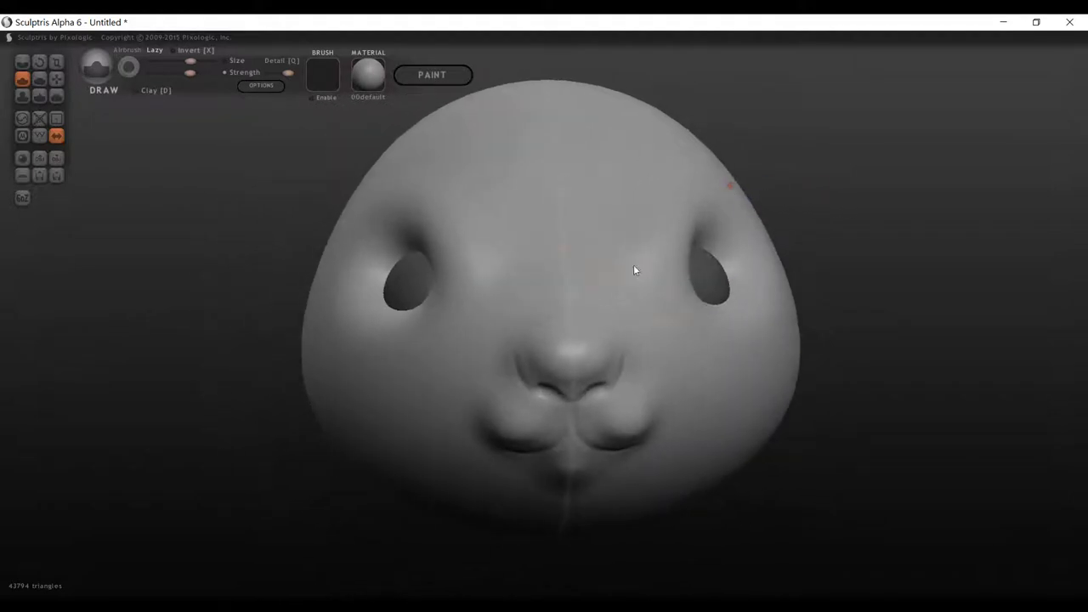
Build up the bridge of the nose with the Draw brush, redoing the stroke in side view close to the nose.
drag(755, 229, 975, 227)
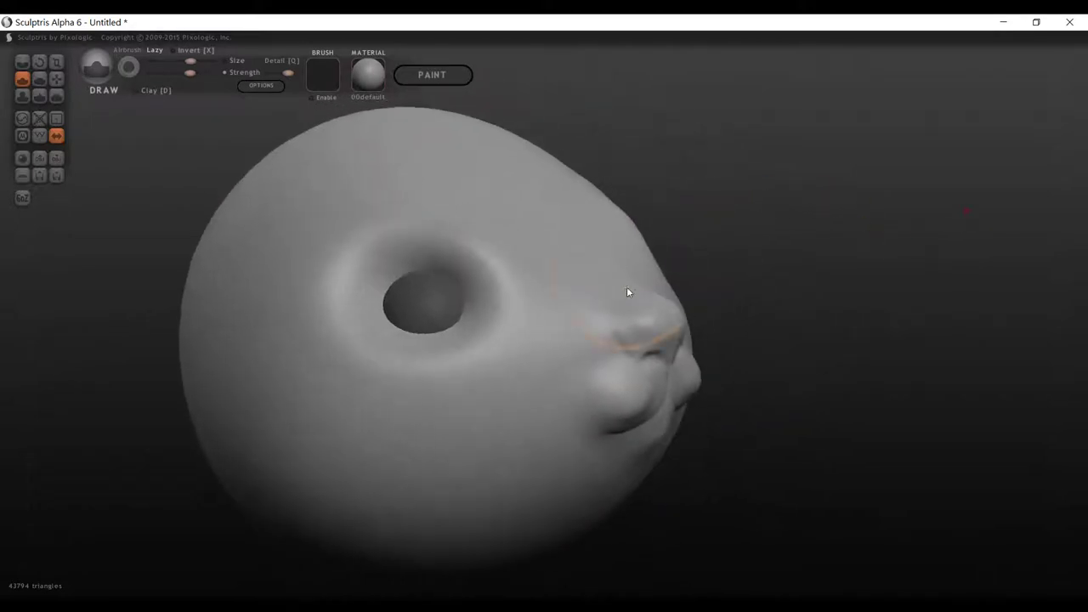
mouse_move(635, 292)
mouse_down()
mouse_move(619, 270)
mouse_move(564, 243)
mouse_up()
mouse_move(862, 246)
mouse_down()
mouse_move(652, 247)
mouse_move(522, 238)
mouse_move(535, 221)
mouse_move(520, 228)
mouse_move(742, 260)
mouse_move(487, 223)
mouse_move(553, 228)
mouse_up()
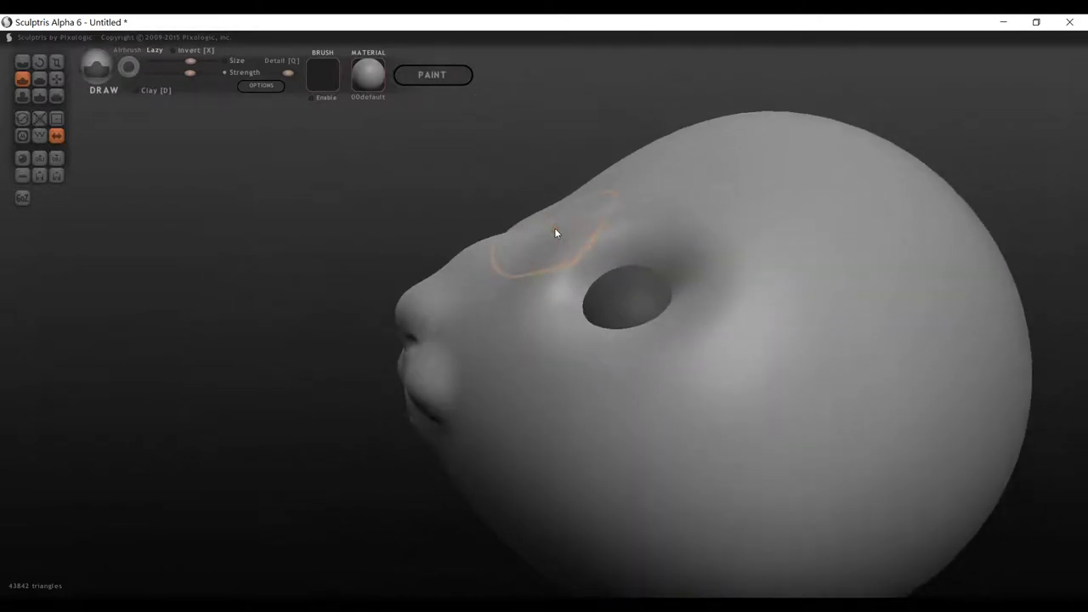
key(ctrl+z)
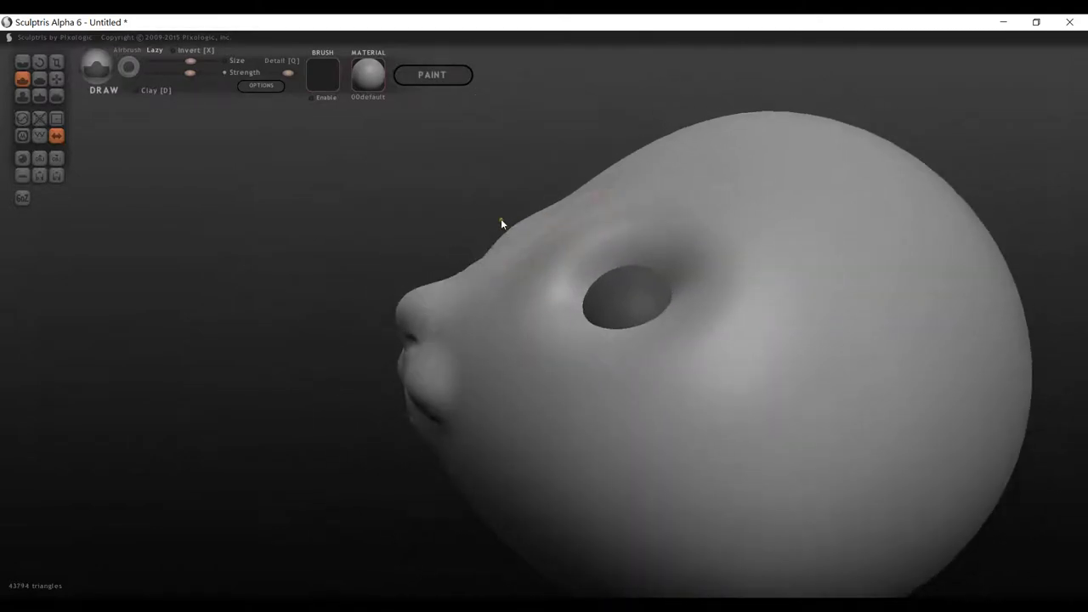
mouse_move(481, 264)
mouse_down()
mouse_move(446, 281)
mouse_move(515, 257)
mouse_move(519, 233)
mouse_up()
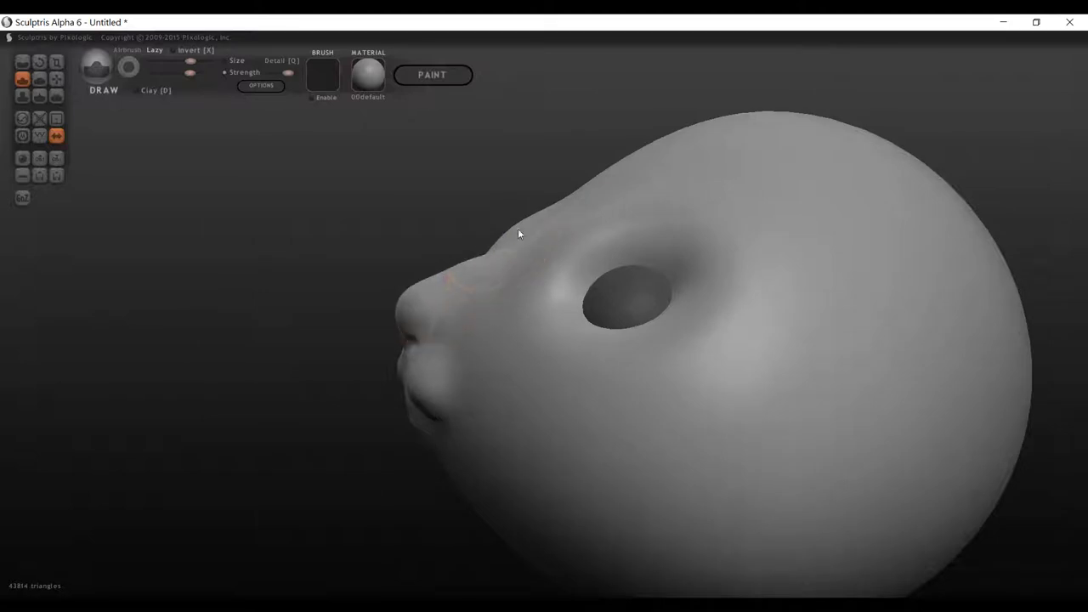
mouse_move(291, 219)
mouse_down()
mouse_move(488, 250)
mouse_move(663, 255)
mouse_move(464, 244)
mouse_move(487, 252)
mouse_up()
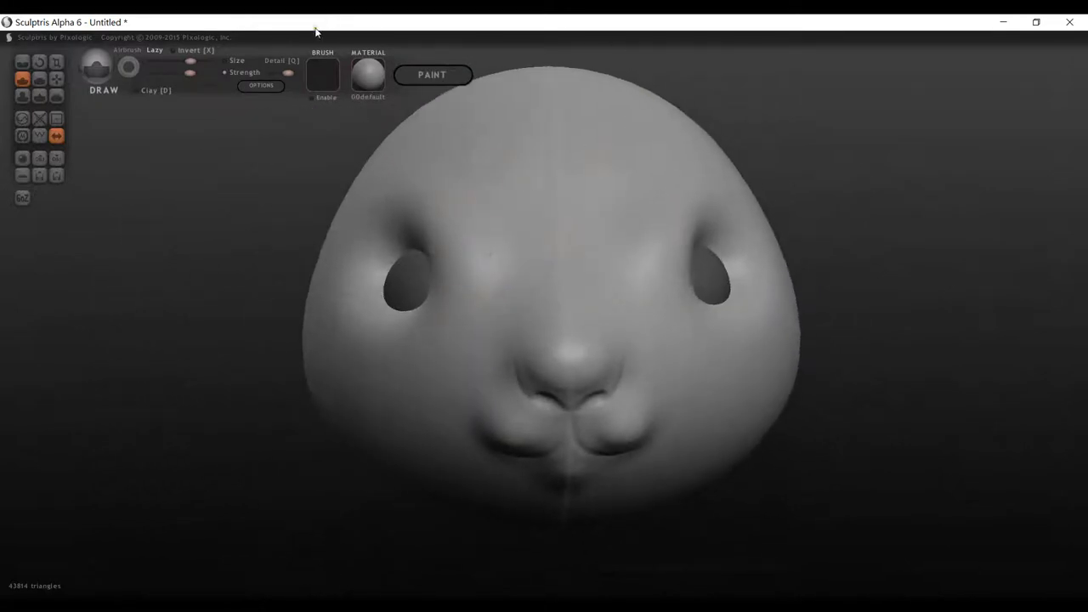
Try stretching the whole head vertically and sideways with the Scale tool, Global on and XYZ off, and undo both changes.
click(56, 63)
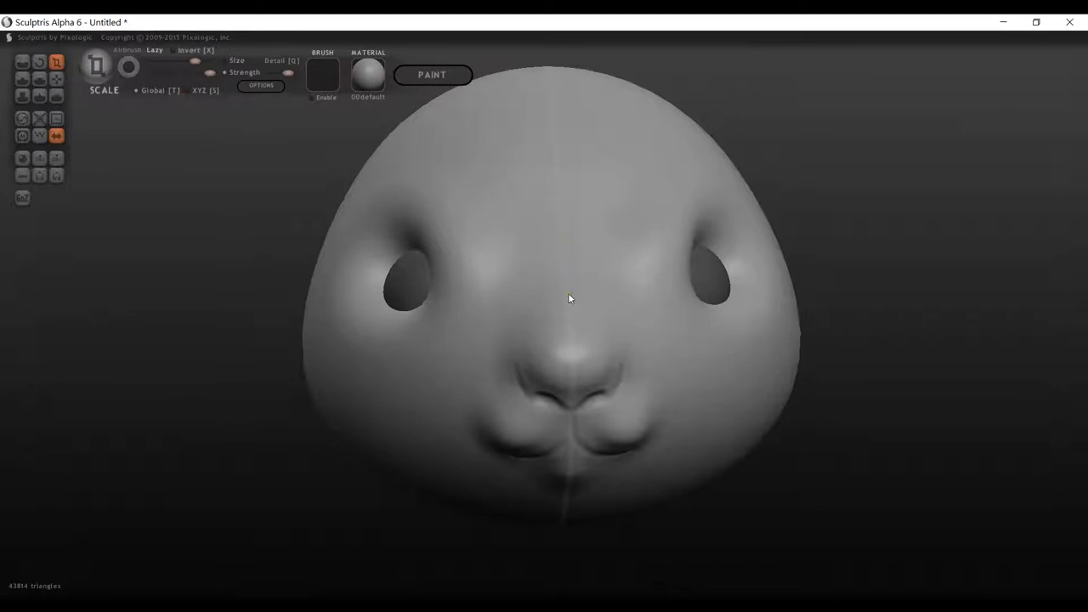
drag(568, 293, 566, 244)
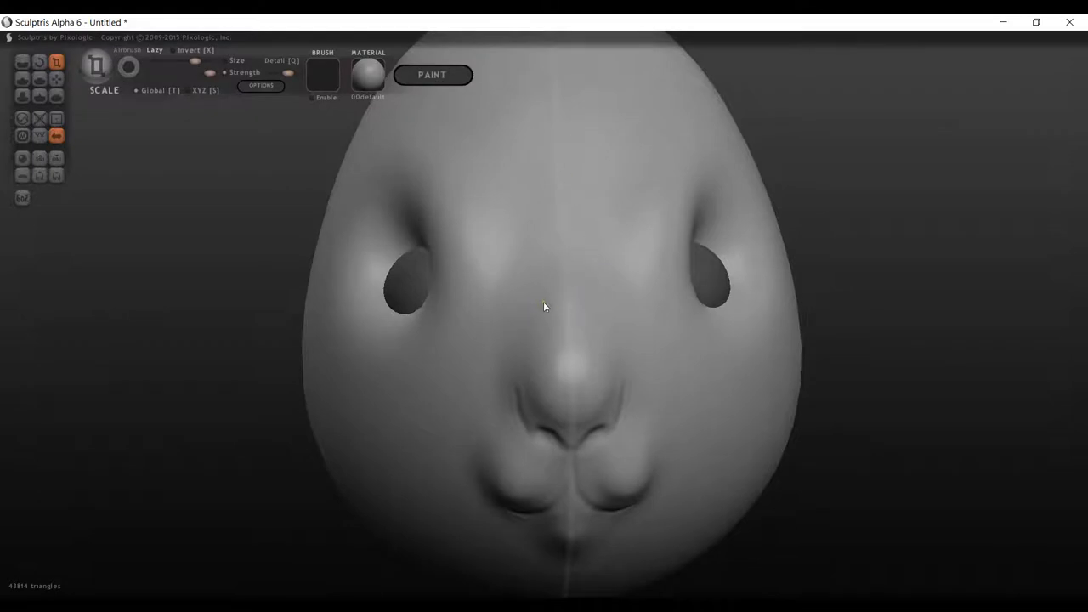
drag(544, 301, 415, 302)
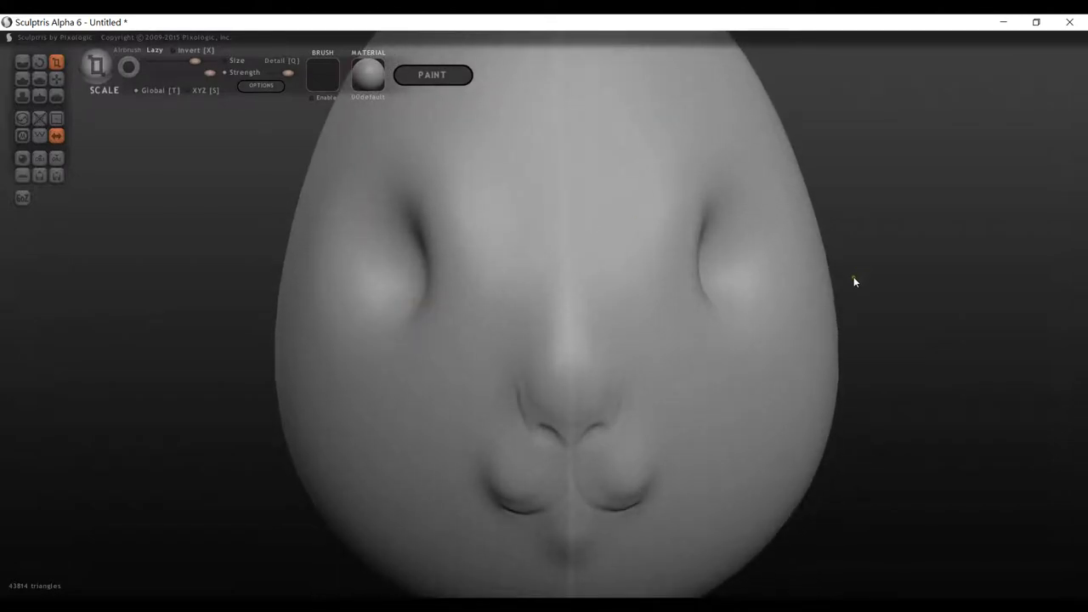
key(ctrl+z)
key(ctrl+z)
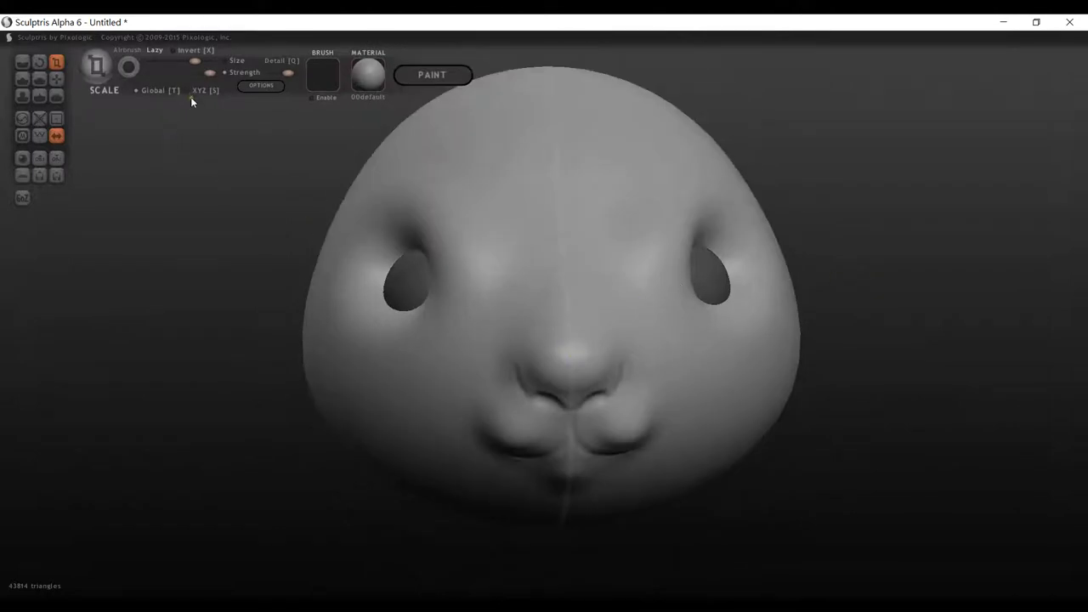
Try scaling from the nose bridge with XYZ enabled, first globally and with Global off, undoing each attempt.
drag(792, 217, 856, 224)
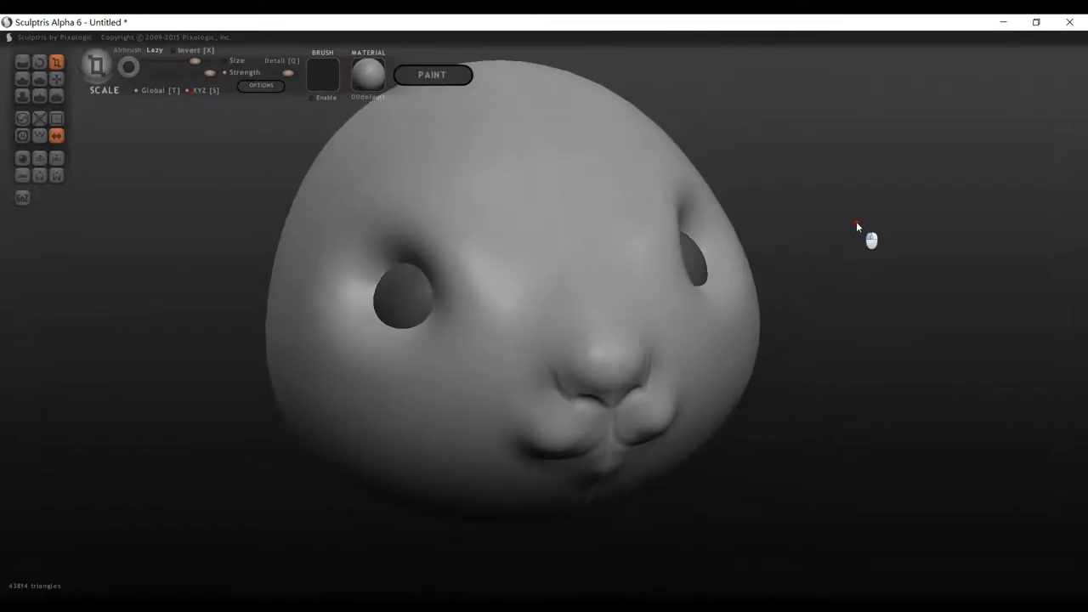
drag(601, 324, 584, 278)
key(ctrl+z)
mouse_move(585, 282)
mouse_down()
mouse_move(568, 257)
mouse_move(562, 192)
mouse_up()
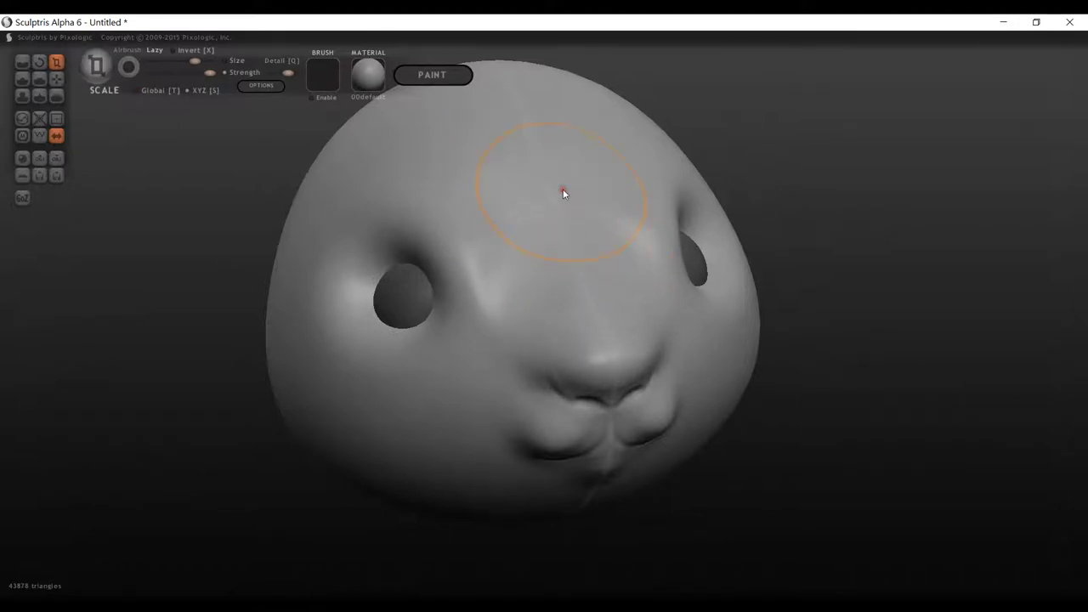
key(ctrl+z)
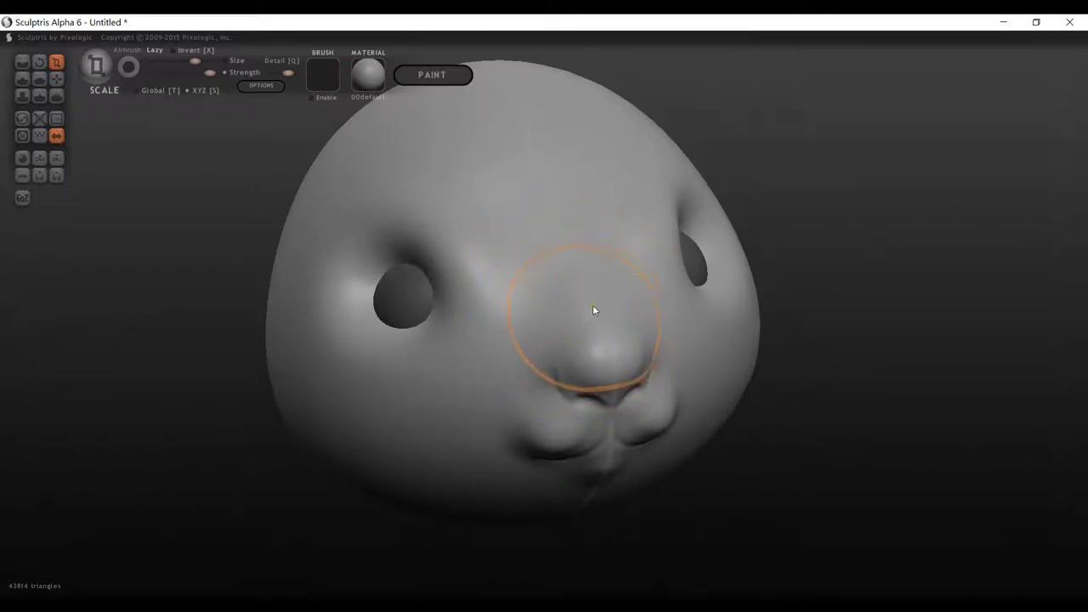
Reduce the Scale brush size and enlarge the nose locally with XYZ on and Global off.
key(space)
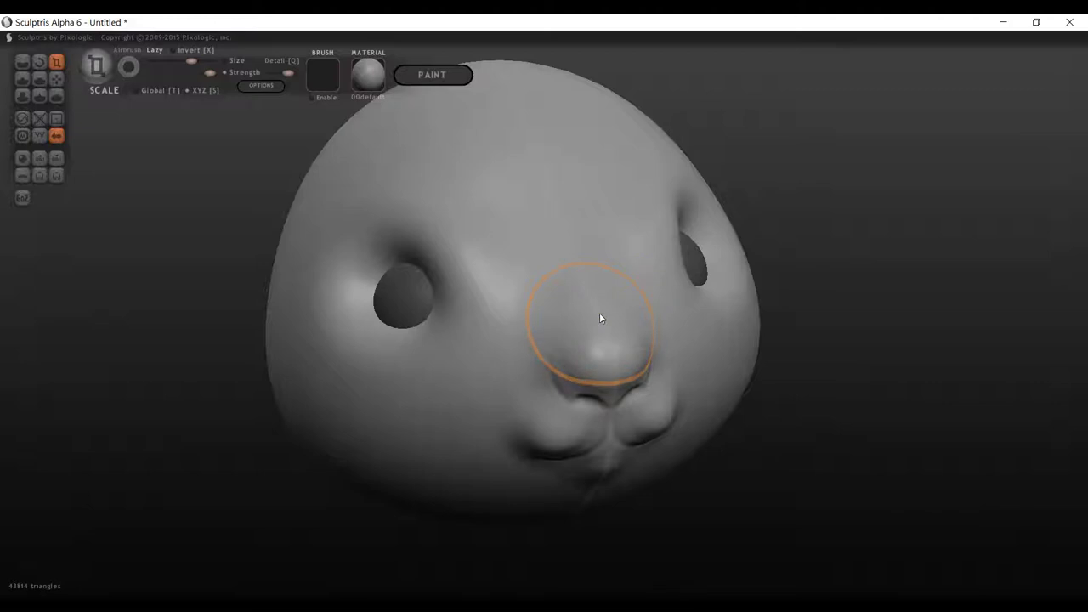
drag(599, 314, 568, 220)
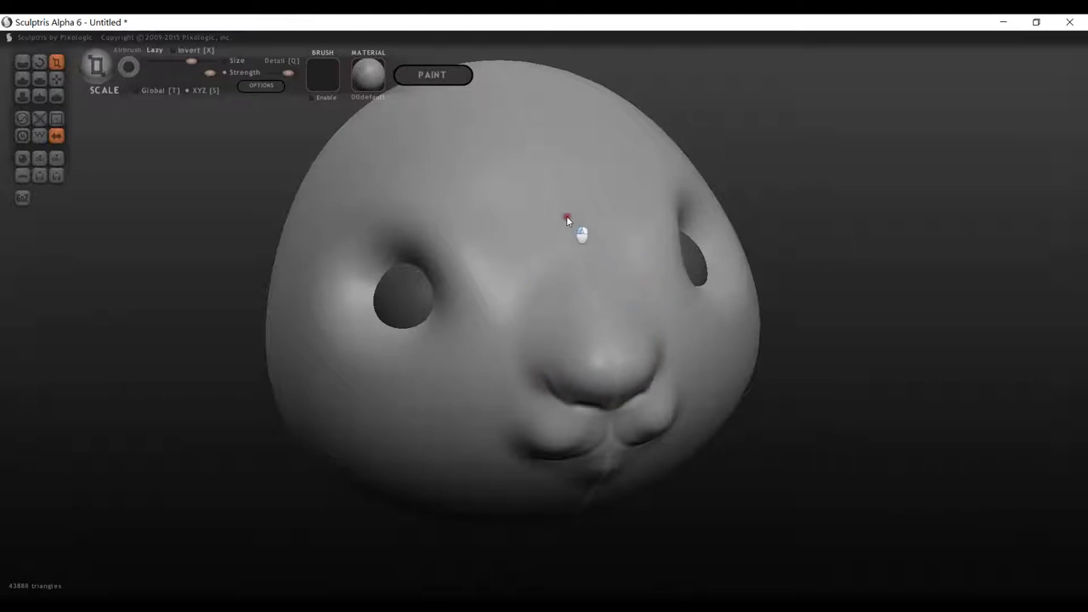
mouse_move(842, 230)
mouse_down()
mouse_move(801, 213)
mouse_move(847, 193)
mouse_move(865, 216)
mouse_move(826, 236)
mouse_up()
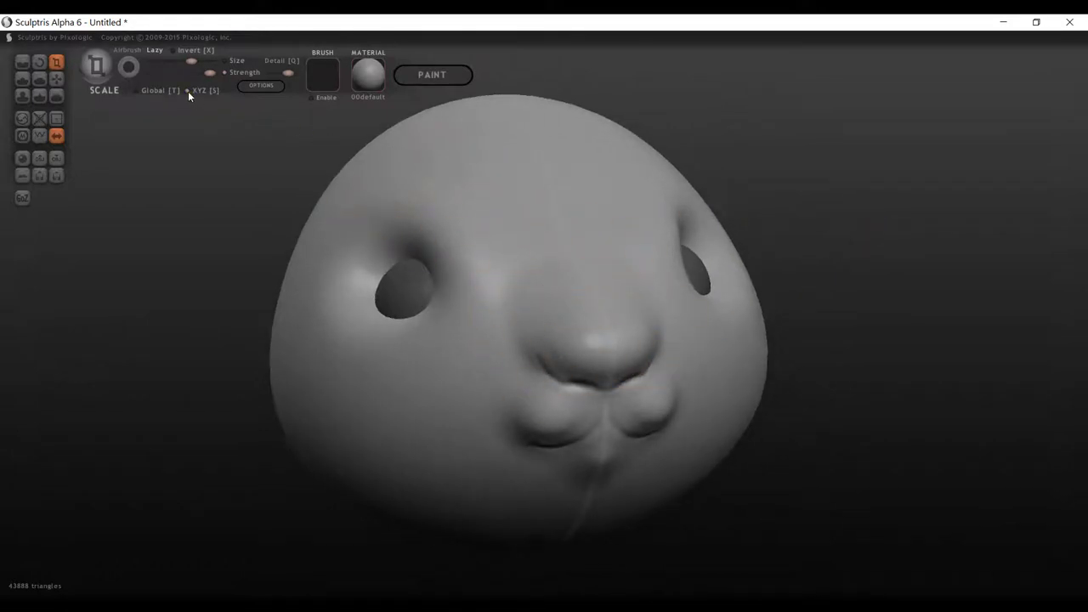
Try stretching the nose locally with the Scale tool and XYZ off, and undo it.
mouse_move(588, 325)
mouse_down()
mouse_move(600, 308)
mouse_move(582, 249)
mouse_up()
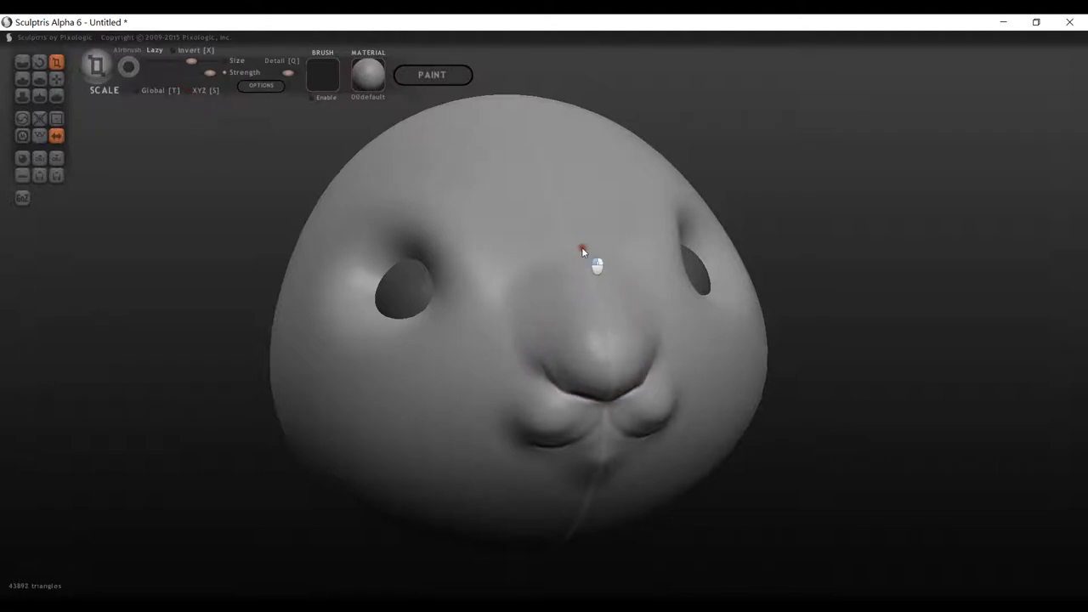
mouse_move(882, 245)
mouse_down()
mouse_move(845, 243)
mouse_move(867, 192)
mouse_move(884, 267)
mouse_move(936, 249)
mouse_up()
key(ctrl+z)
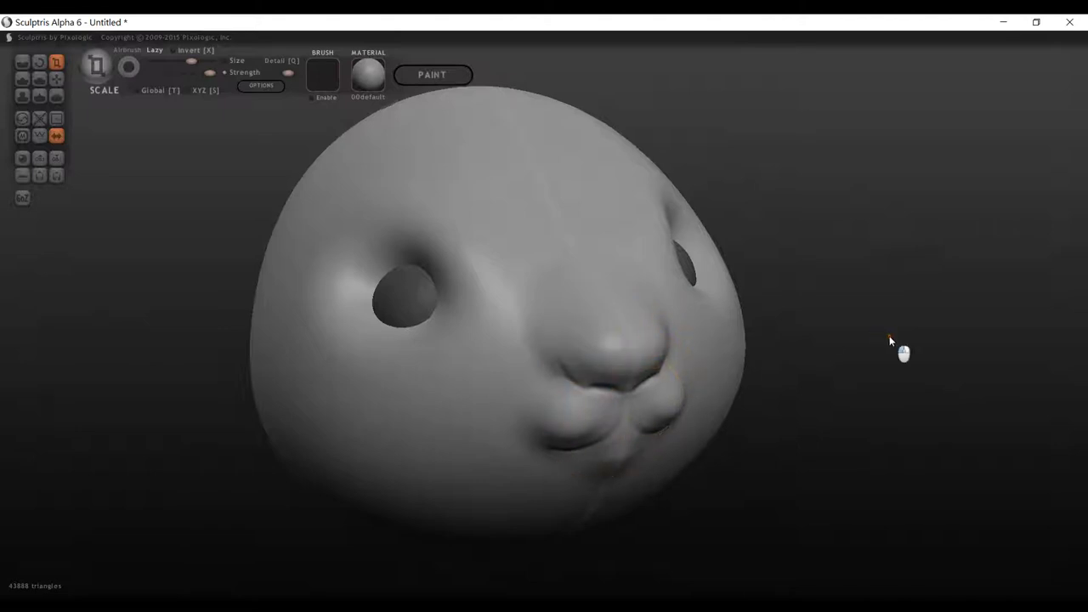
Check the nose and muzzle from several angles, and try scaling the nose bridge with XYZ off before undoing it.
drag(894, 348, 746, 312)
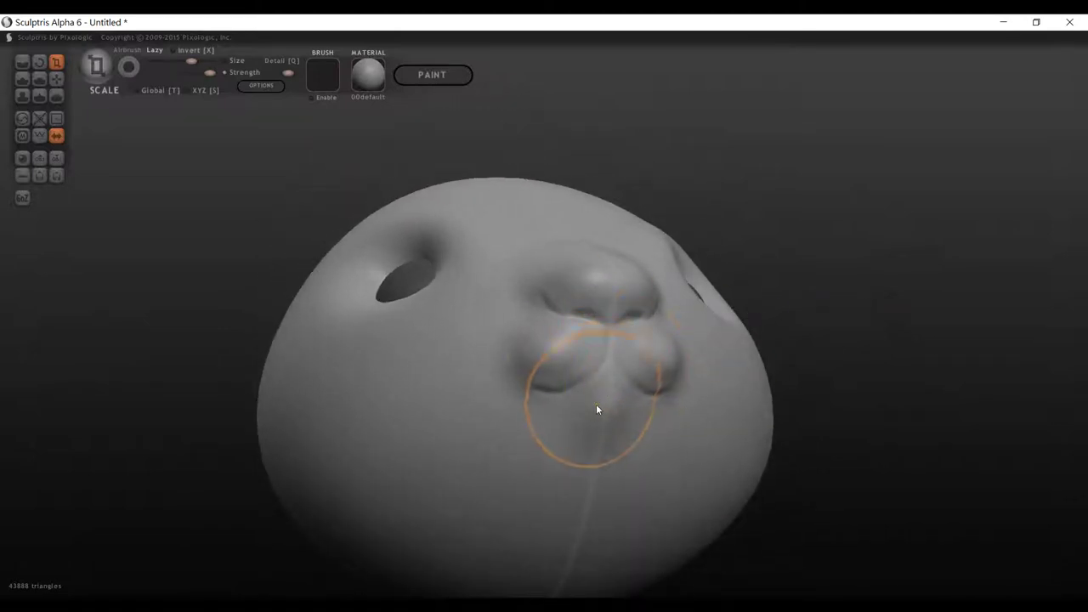
mouse_move(852, 299)
mouse_down()
mouse_move(899, 313)
mouse_move(852, 312)
mouse_up()
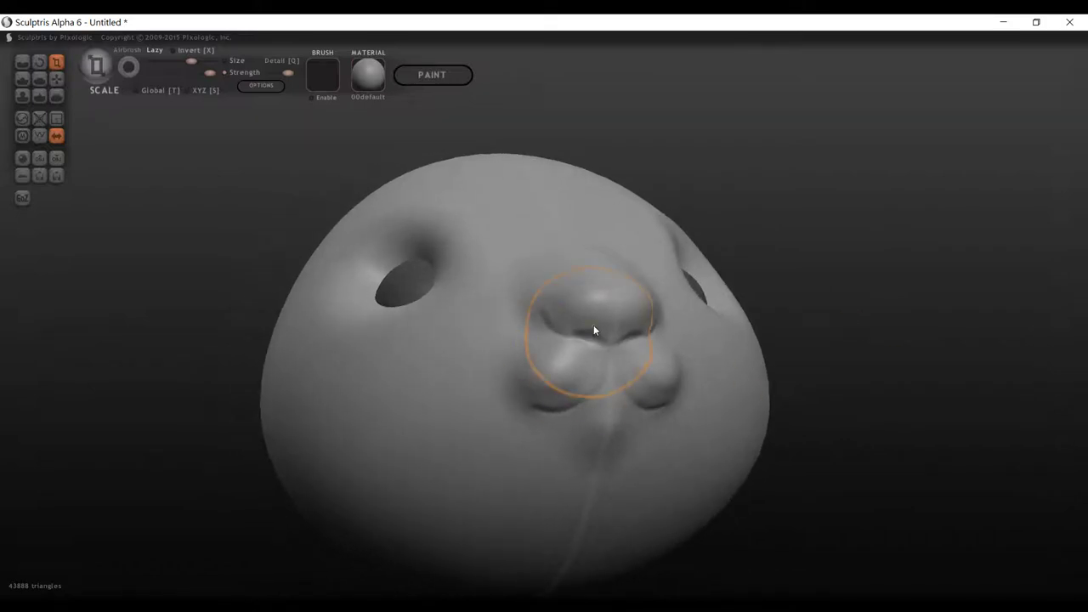
mouse_move(887, 263)
mouse_down()
mouse_move(821, 340)
mouse_move(785, 324)
mouse_move(906, 297)
mouse_move(867, 314)
mouse_up()
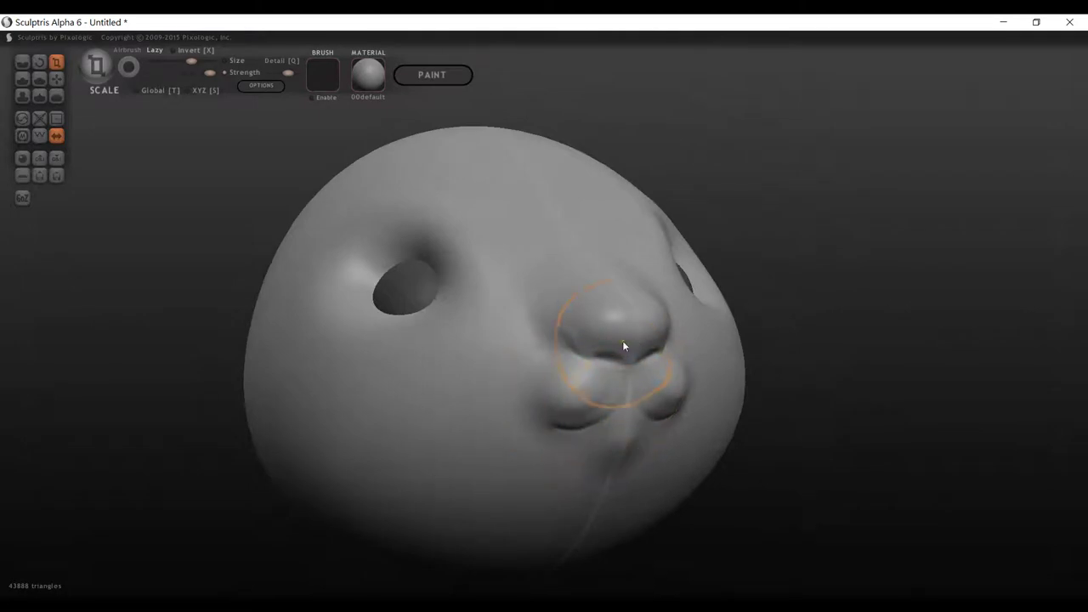
mouse_move(874, 271)
mouse_down()
mouse_move(787, 313)
mouse_move(859, 307)
mouse_move(864, 291)
mouse_up()
mouse_move(587, 258)
mouse_down()
mouse_move(574, 262)
mouse_move(571, 215)
mouse_up()
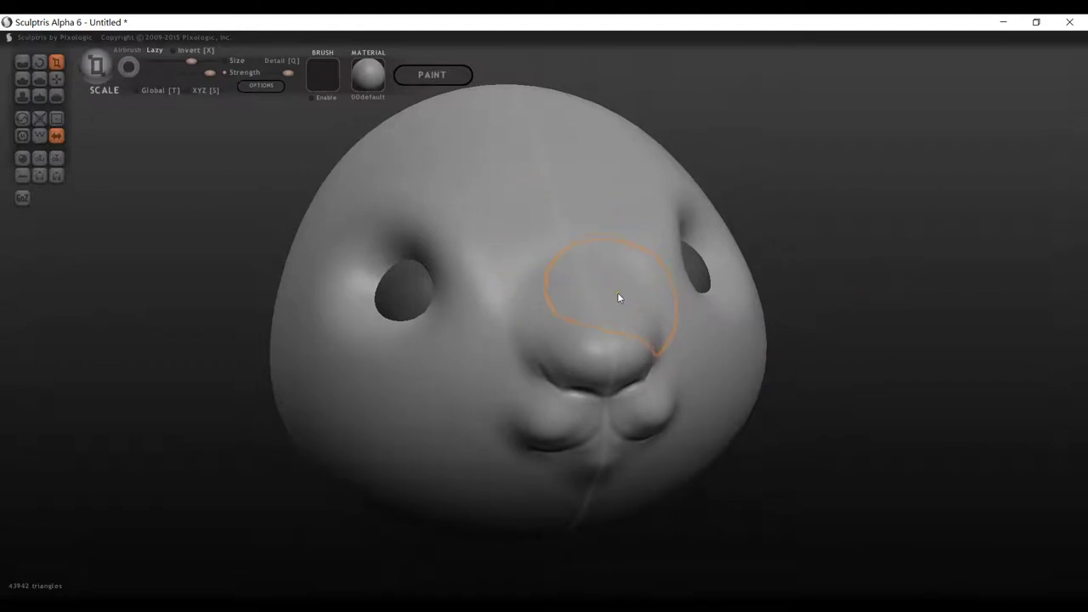
key(ctrl+z)
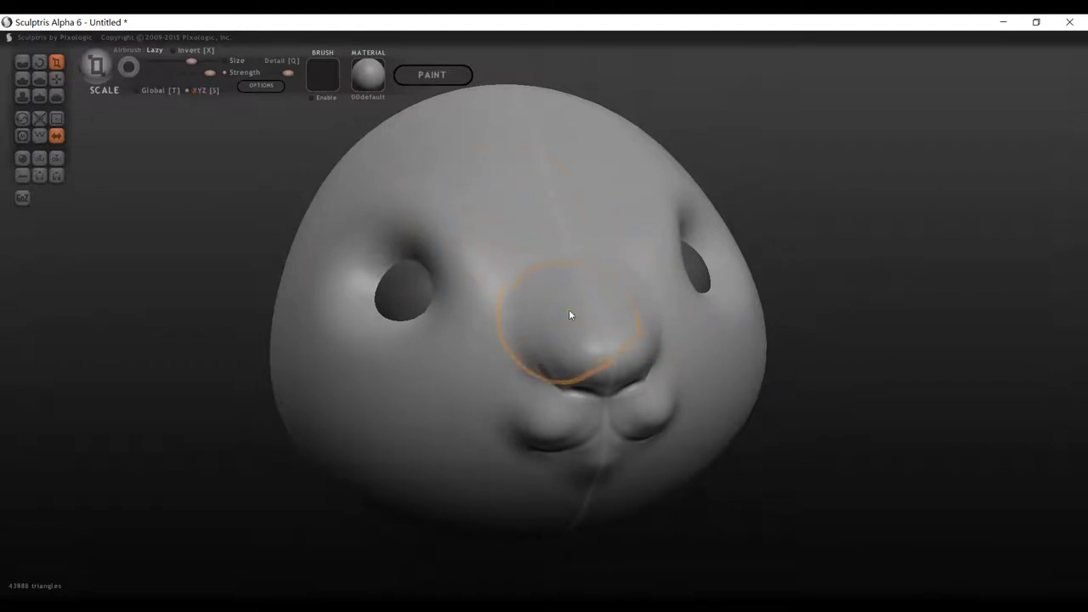
Enlarge the nose bridge and lower forehead slightly with local Scale strokes and XYZ on.
drag(588, 291, 585, 272)
drag(567, 214, 566, 195)
mouse_move(851, 252)
mouse_down()
mouse_move(682, 219)
mouse_move(725, 269)
mouse_move(944, 258)
mouse_move(819, 243)
mouse_move(862, 242)
mouse_up()
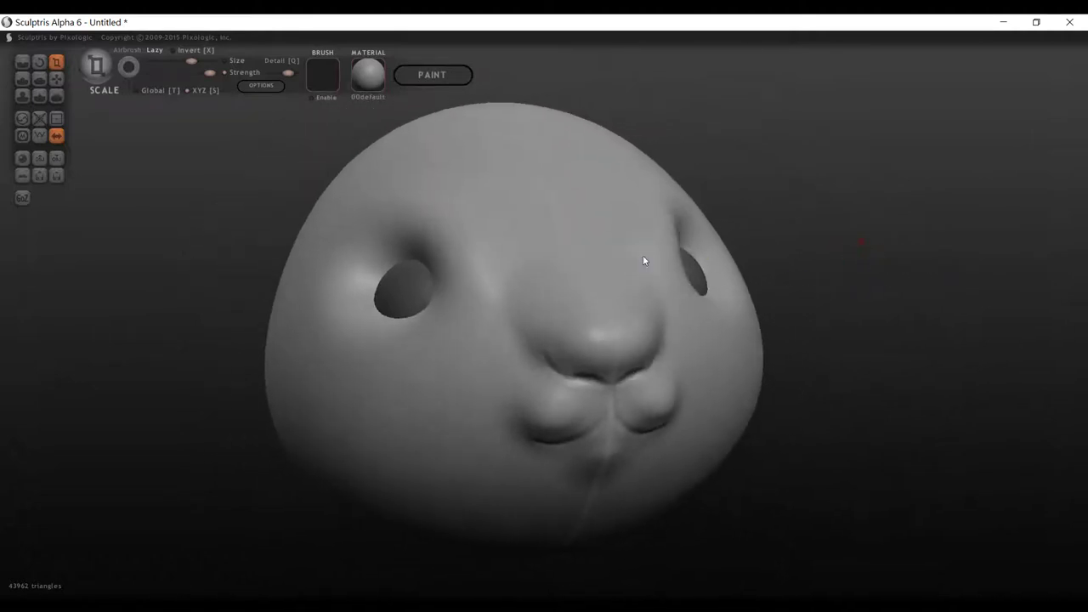
Enlarge the Smooth brush and soften the surface beside the nose.
click(55, 96)
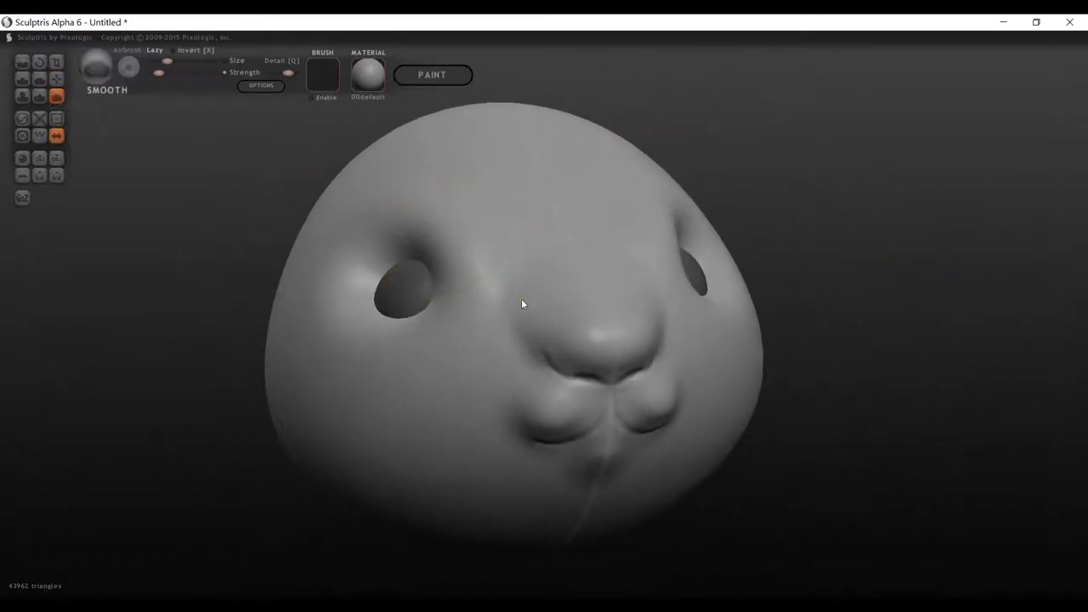
key(space)
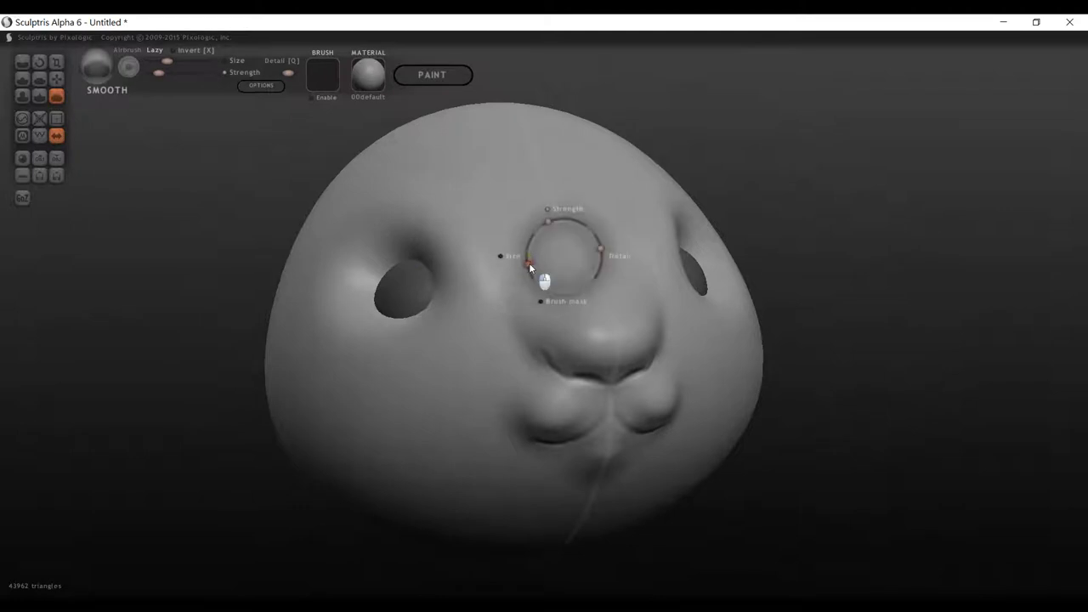
drag(529, 262, 531, 240)
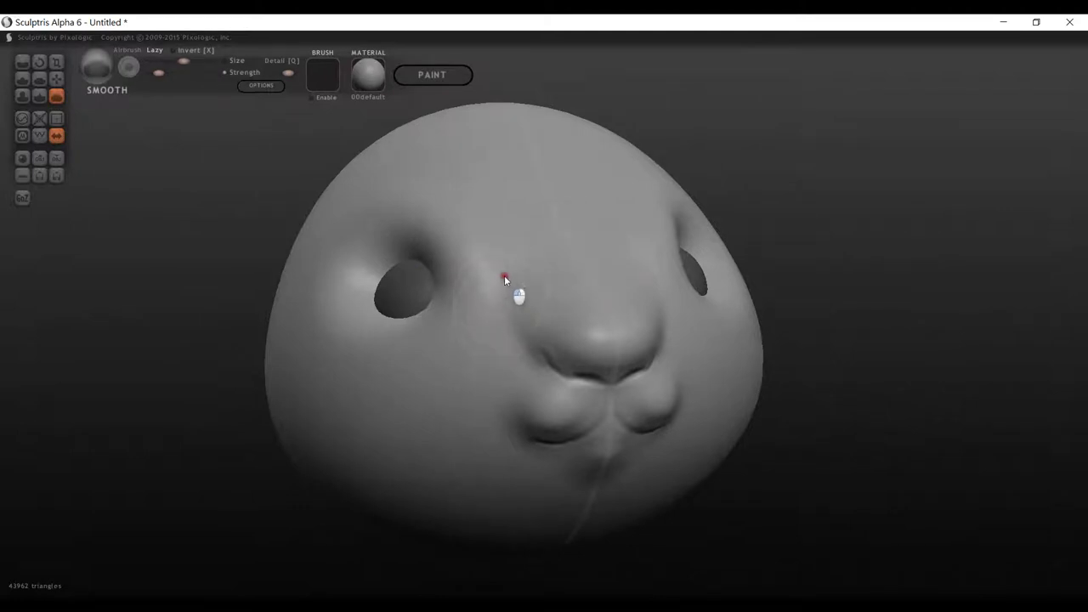
drag(527, 348, 568, 374)
Smooth the muzzle pads and the creases beneath them with Smooth strokes.
scroll(636, 490, up, 3)
drag(891, 390, 793, 399)
mouse_move(569, 486)
mouse_down()
mouse_move(558, 478)
mouse_move(582, 451)
mouse_move(539, 460)
mouse_up()
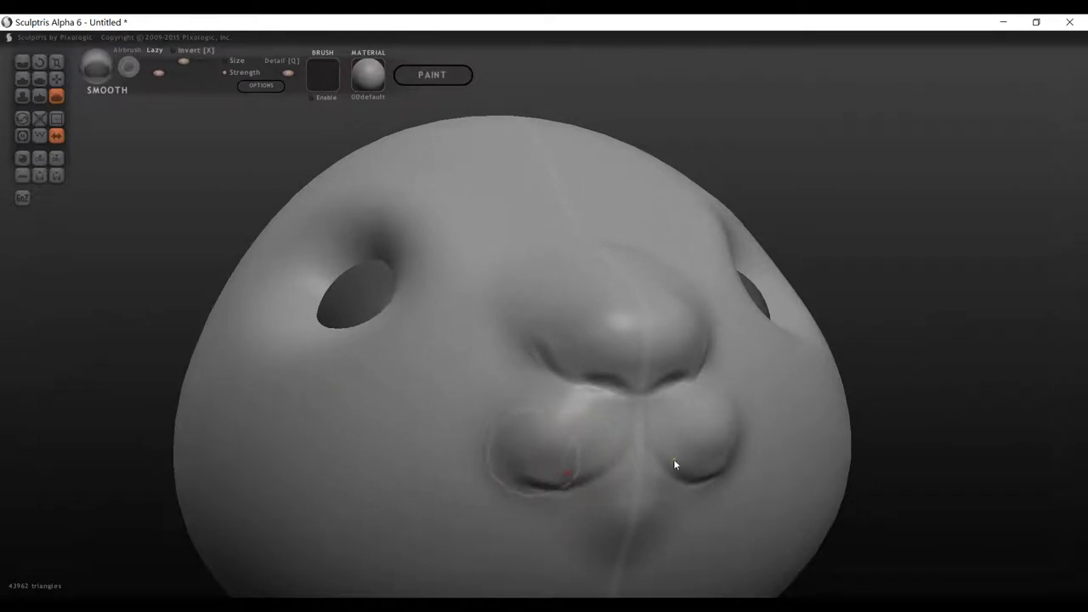
drag(964, 396, 1072, 365)
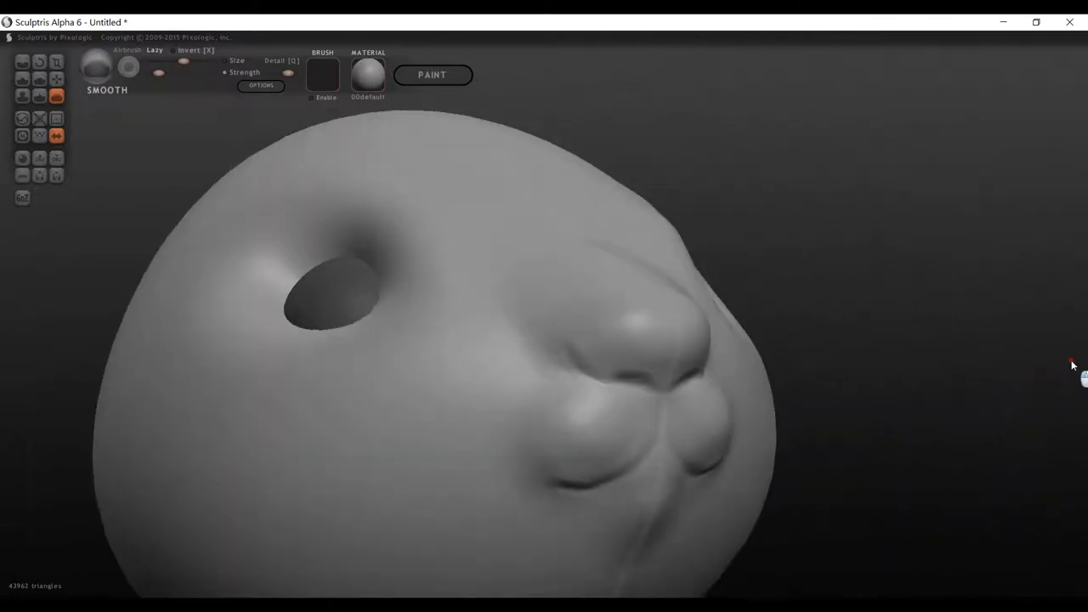
drag(561, 443, 639, 444)
Build up the muzzle pad below the nose with a Draw stroke.
click(22, 79)
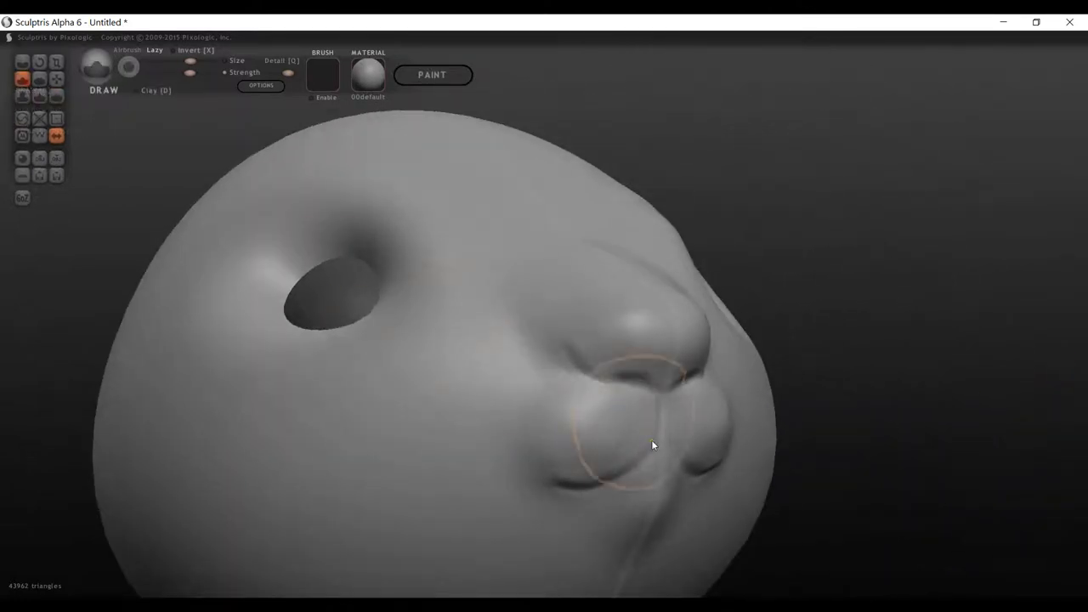
mouse_move(651, 440)
mouse_down()
mouse_move(589, 440)
mouse_move(587, 458)
mouse_move(634, 430)
mouse_up()
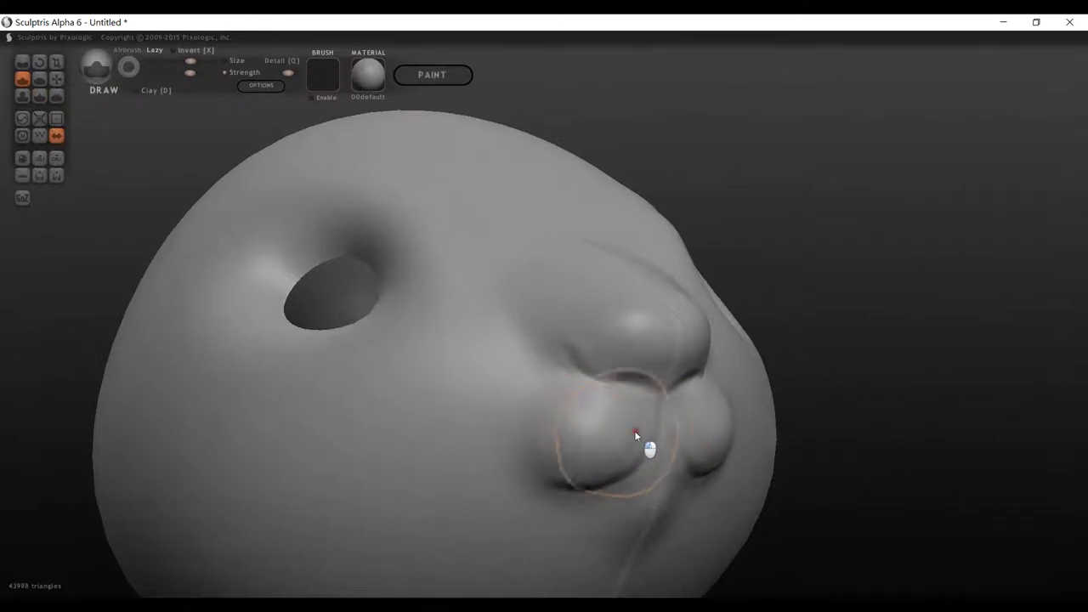
drag(987, 377, 962, 415)
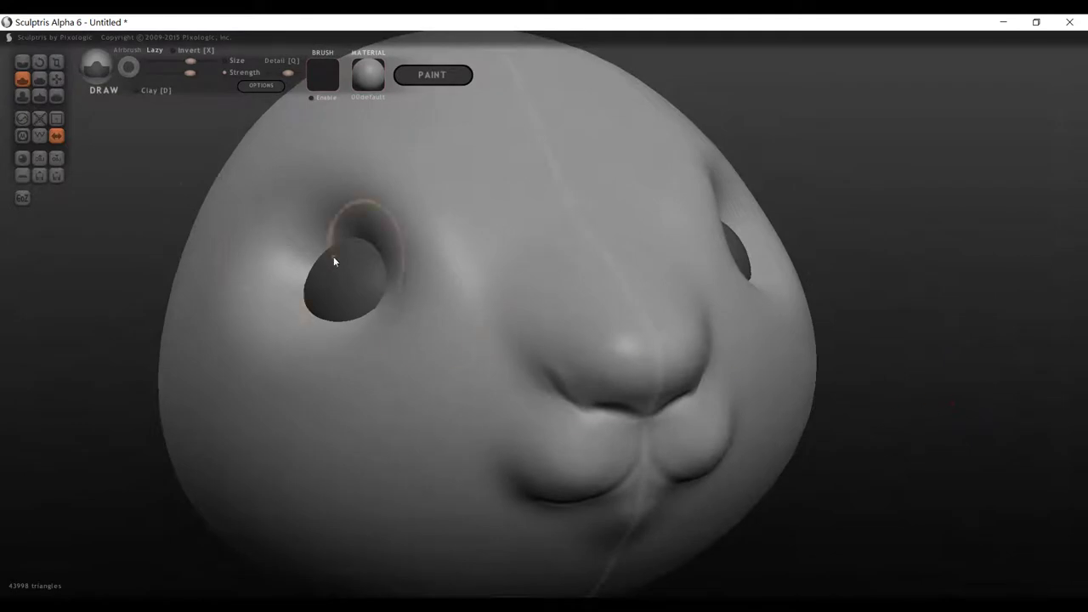
Examine the overall head shape from the front, three-quarter and side angles.
scroll(770, 259, down, 5)
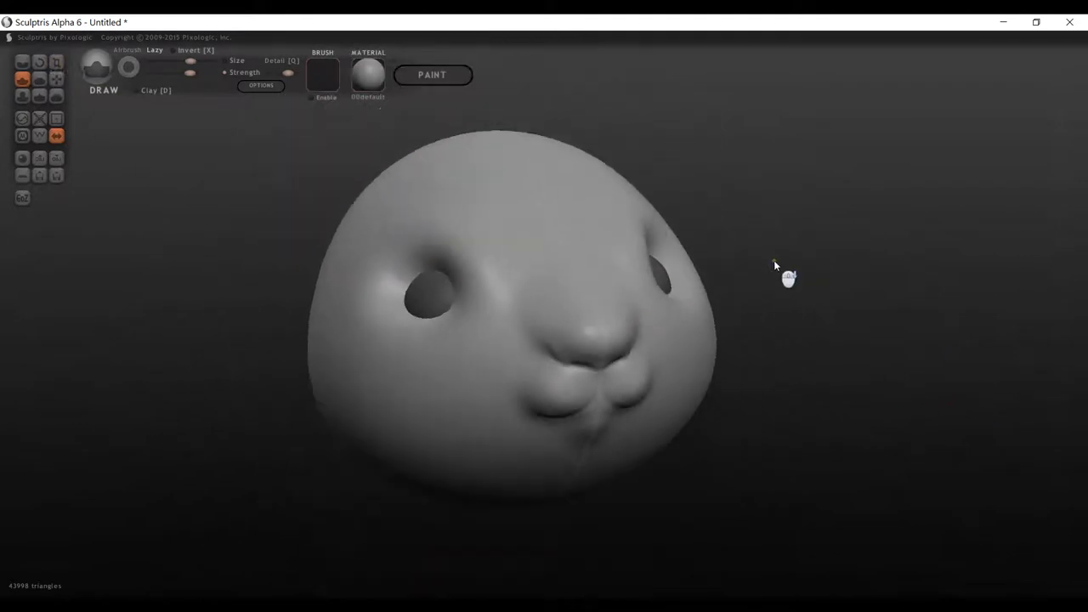
drag(773, 260, 783, 340)
scroll(779, 335, down, 3)
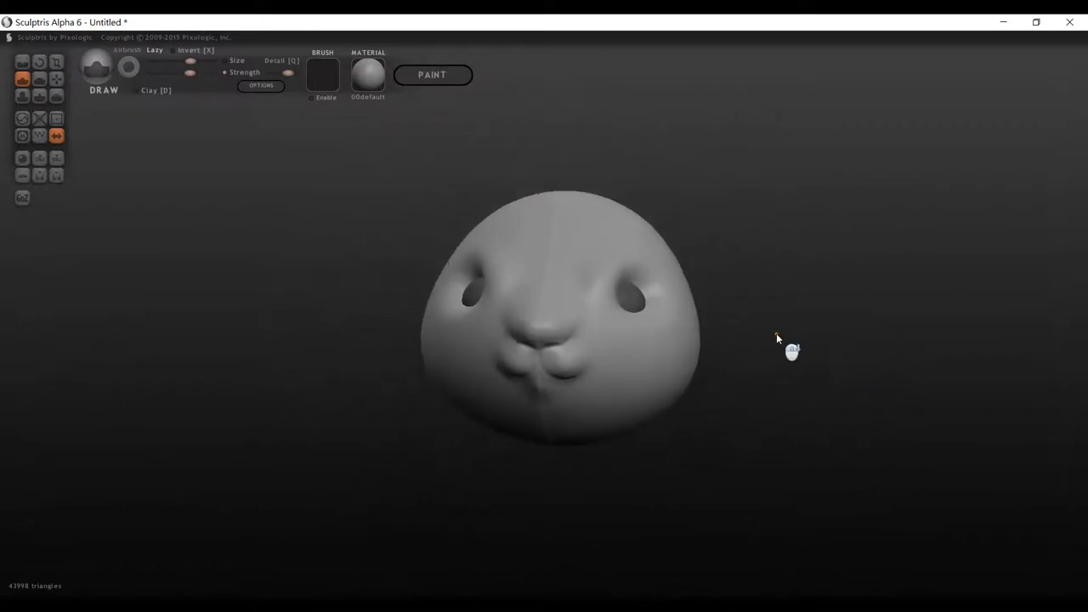
drag(271, 372, 320, 363)
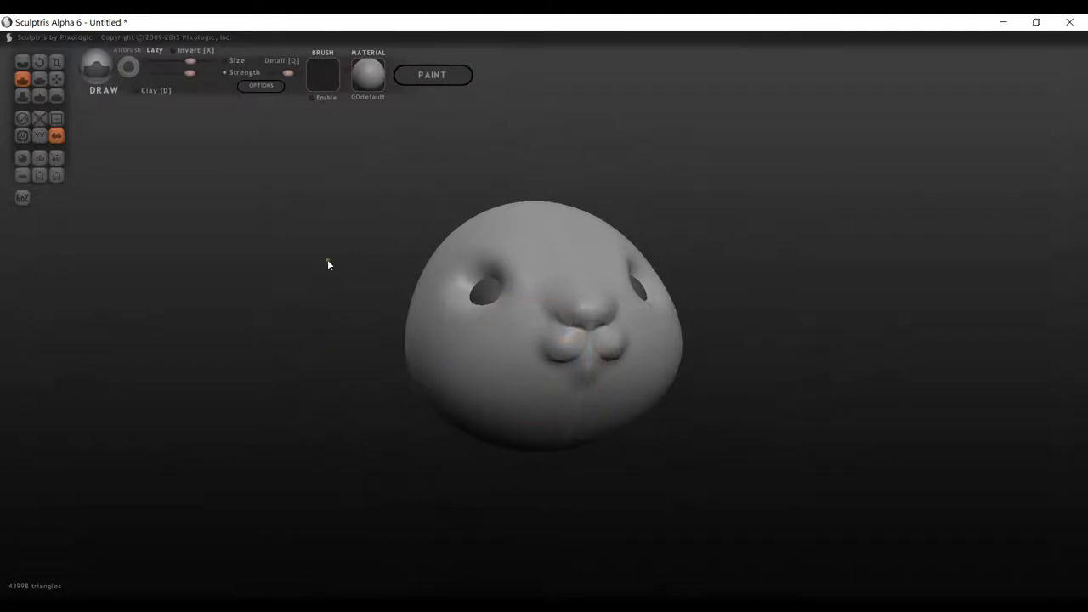
drag(328, 262, 382, 289)
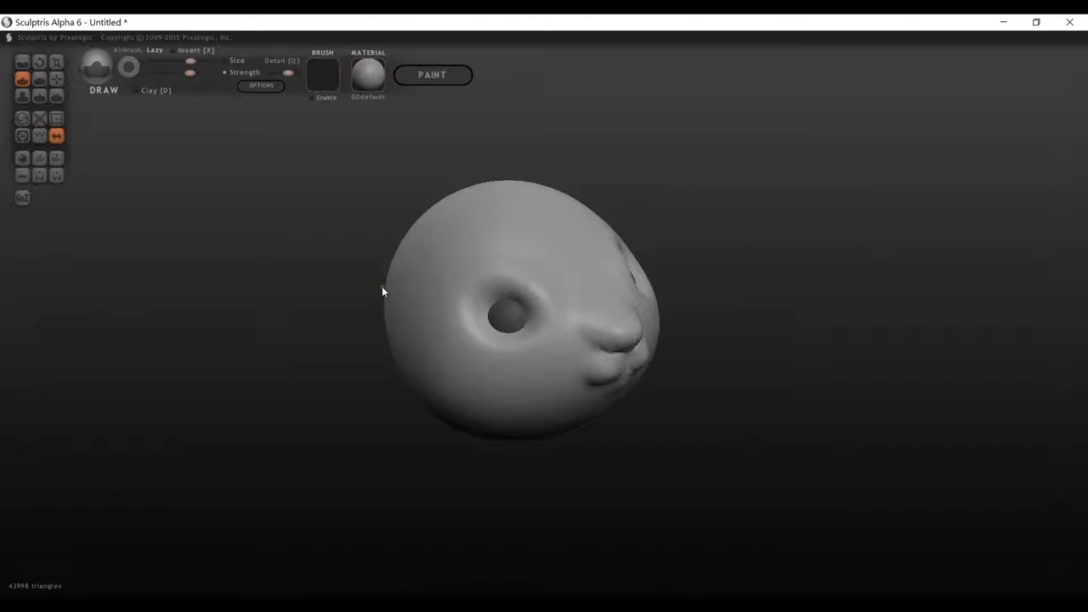
drag(736, 316, 766, 316)
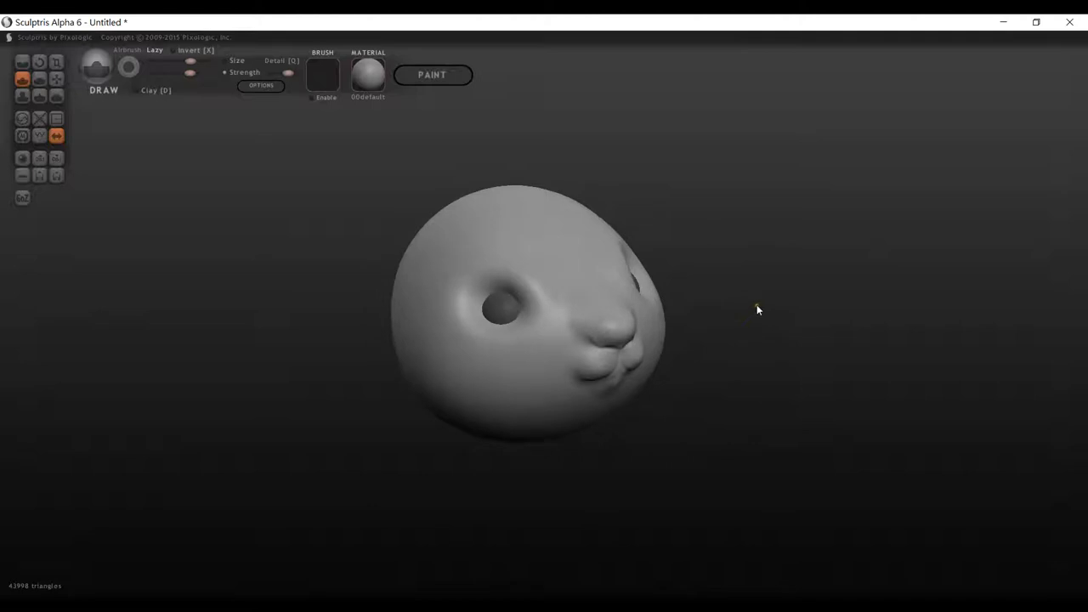
mouse_move(756, 298)
mouse_down()
mouse_move(716, 302)
mouse_move(760, 293)
mouse_move(703, 289)
mouse_up()
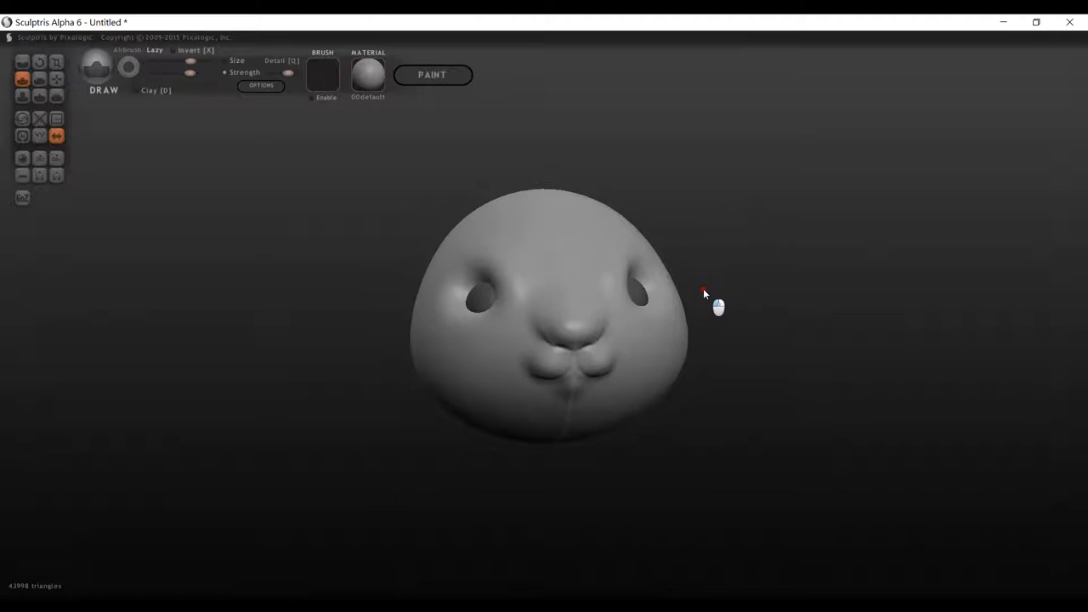
Save the sculpture as a new file named 0409-2 in the 20200409 folder.
click(57, 176)
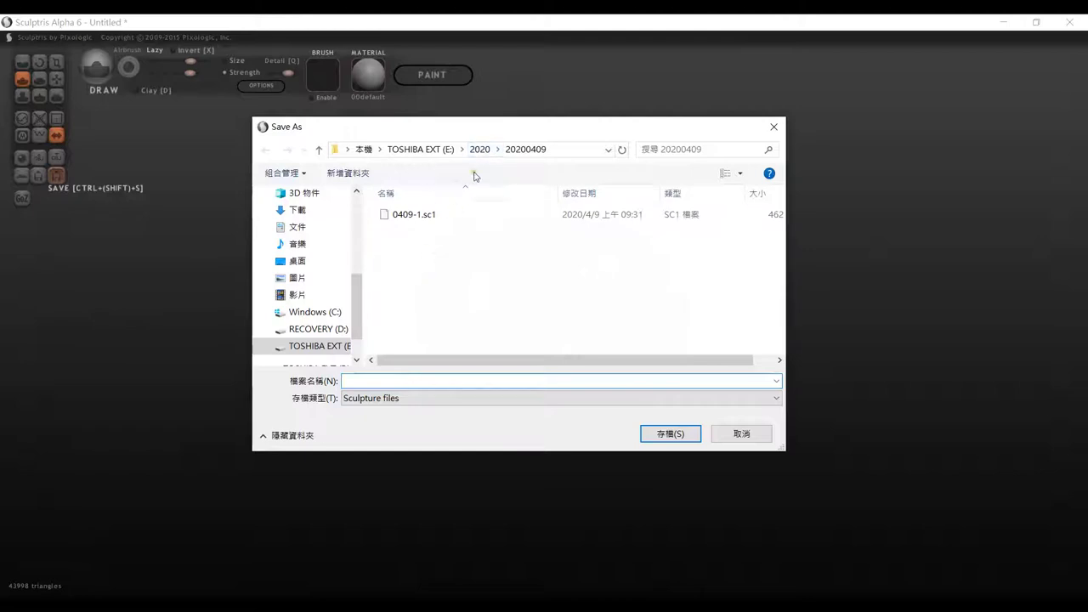
click(478, 149)
double_click(485, 314)
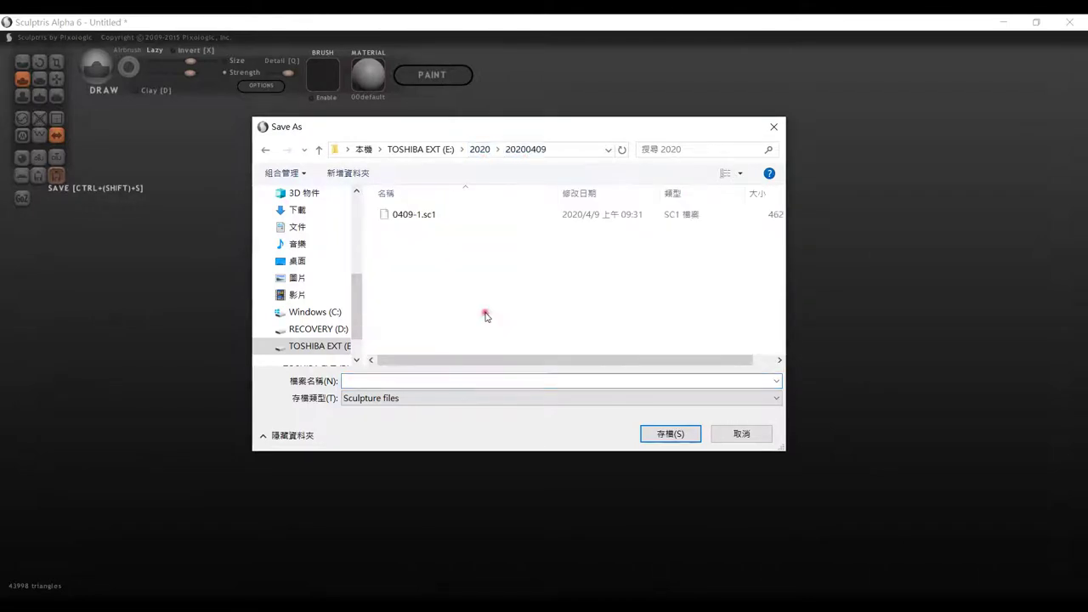
click(419, 214)
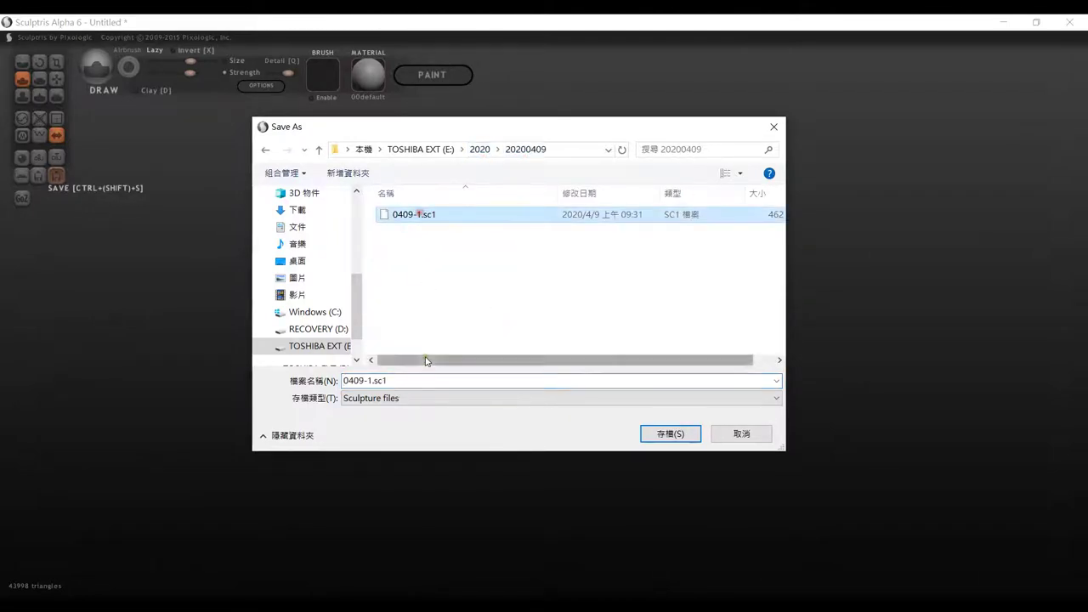
double_click(422, 381)
text(2)
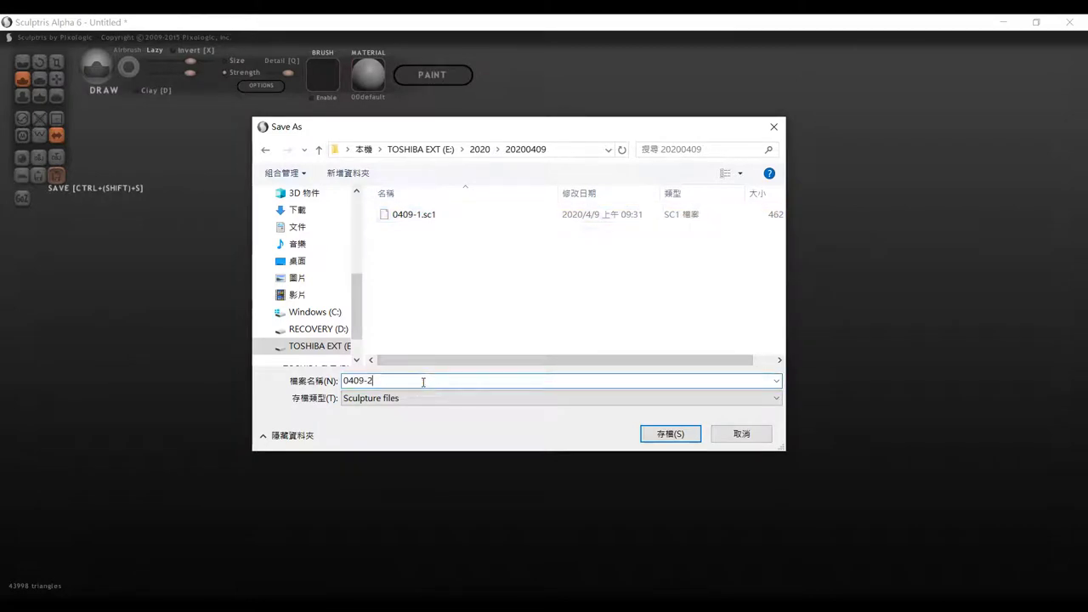
key(Return)
Build up the cheeks below the eyes with symmetrical Draw strokes.
mouse_move(770, 316)
mouse_down()
mouse_move(755, 311)
mouse_move(842, 313)
mouse_move(728, 297)
mouse_move(765, 303)
mouse_up()
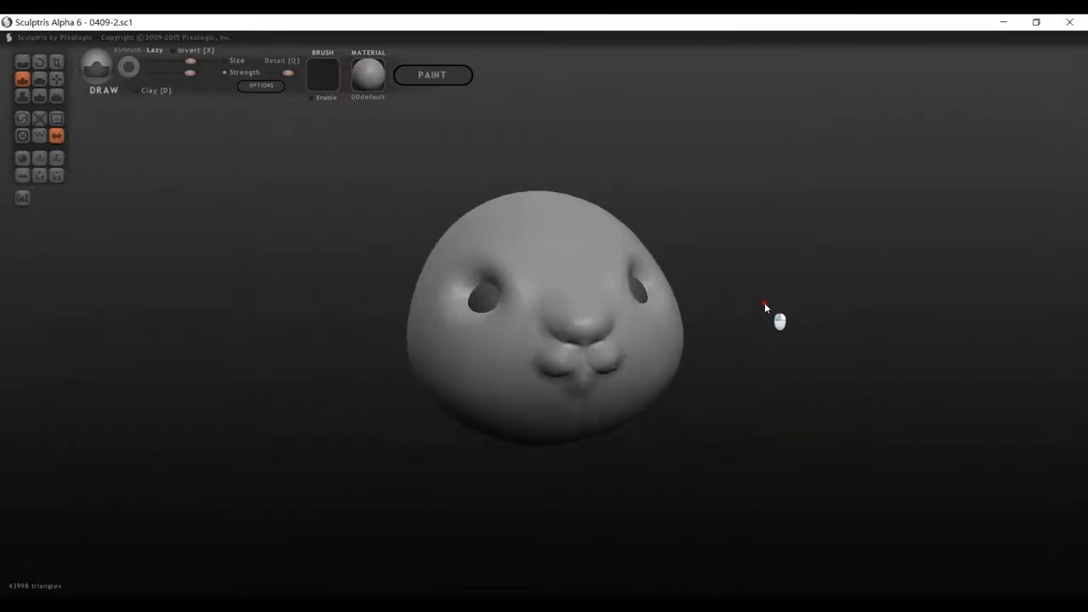
click(481, 347)
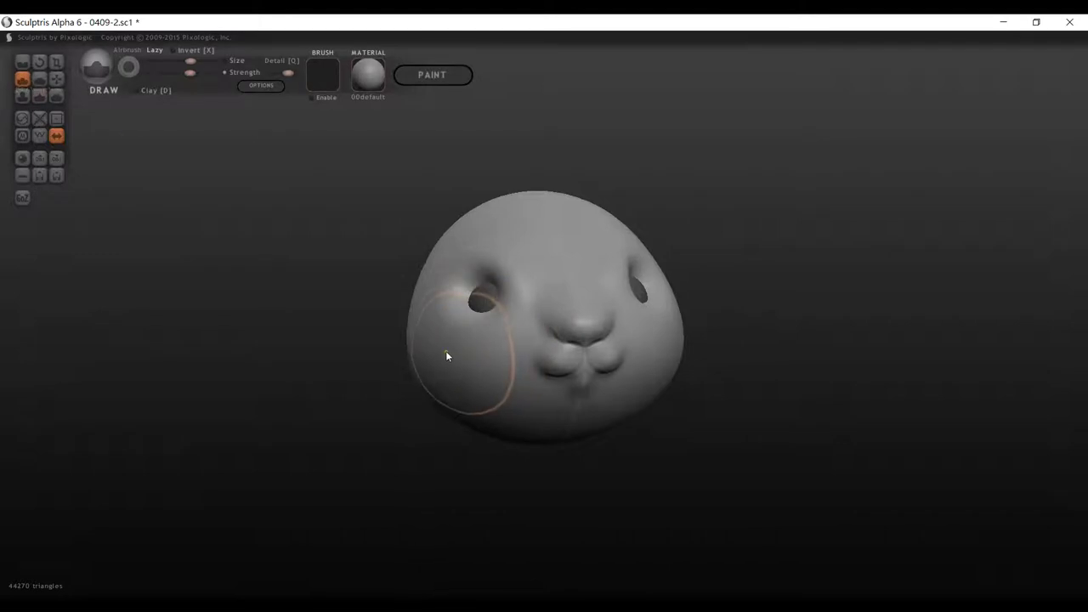
drag(446, 351, 482, 350)
click(505, 351)
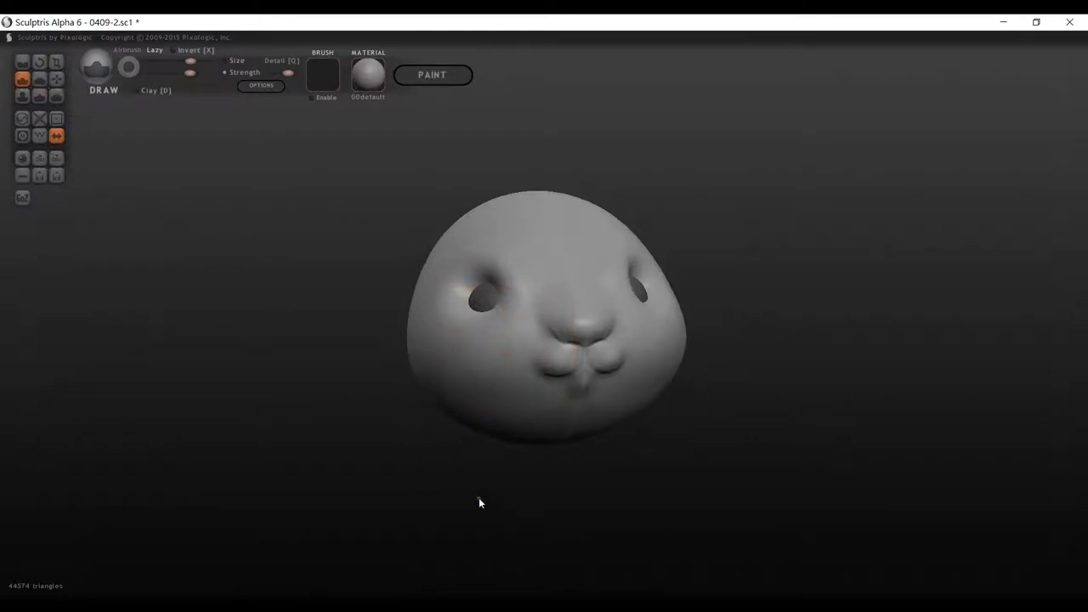
click(862, 367)
drag(861, 366, 890, 342)
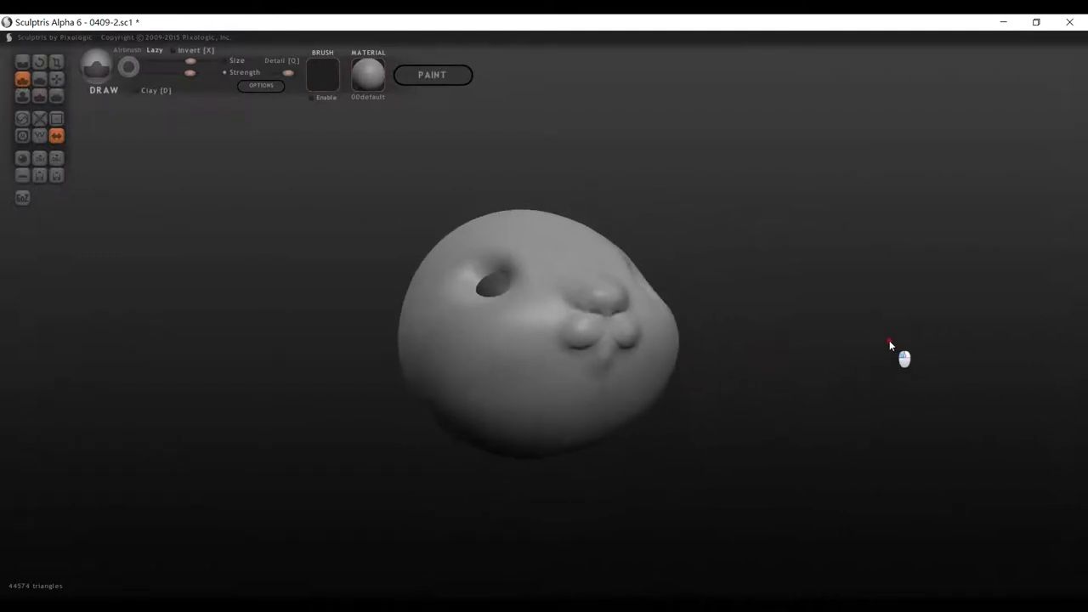
drag(496, 374, 510, 369)
mouse_move(833, 318)
mouse_down()
mouse_move(798, 353)
mouse_move(806, 342)
mouse_up()
Enlarge the Inflate brush and puff out the cheeks between the eyes and the muzzle.
click(22, 96)
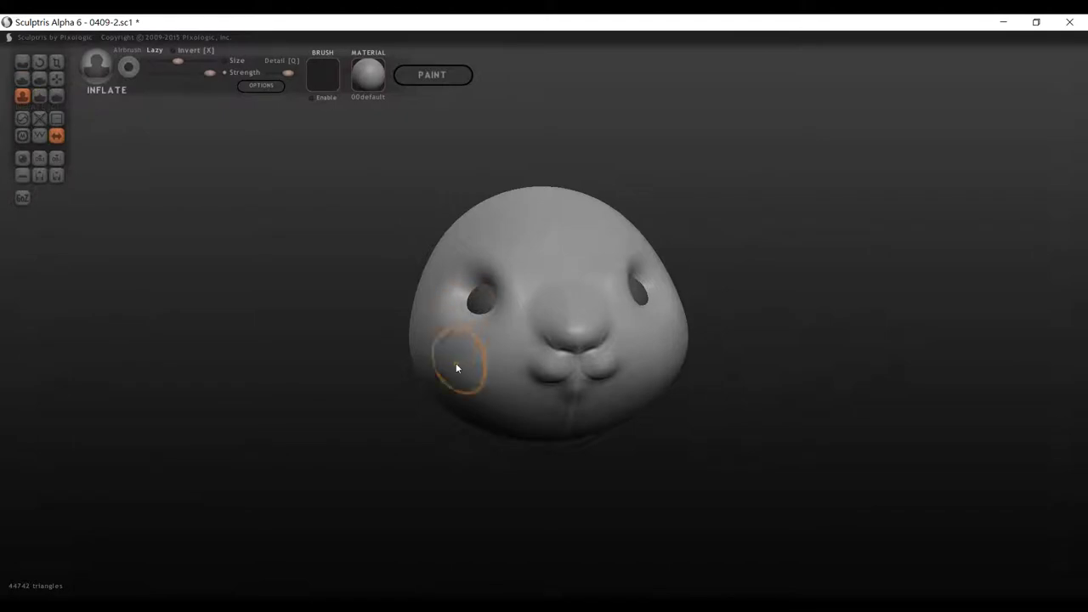
key(space)
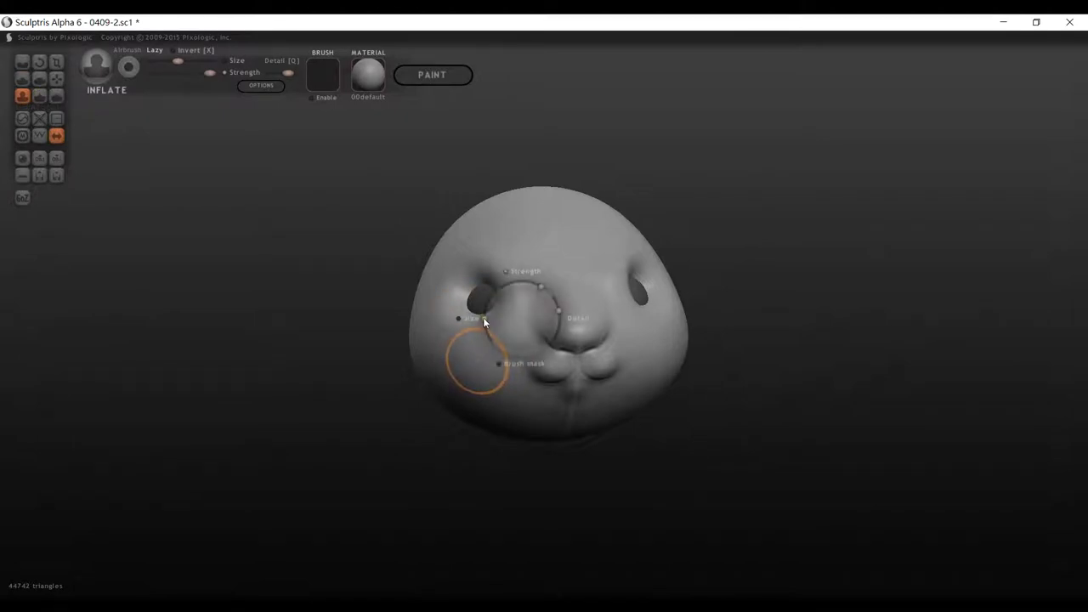
mouse_move(484, 320)
mouse_down()
mouse_move(487, 309)
mouse_move(479, 344)
mouse_move(447, 375)
mouse_move(471, 354)
mouse_move(451, 340)
mouse_move(429, 348)
mouse_move(478, 379)
mouse_up()
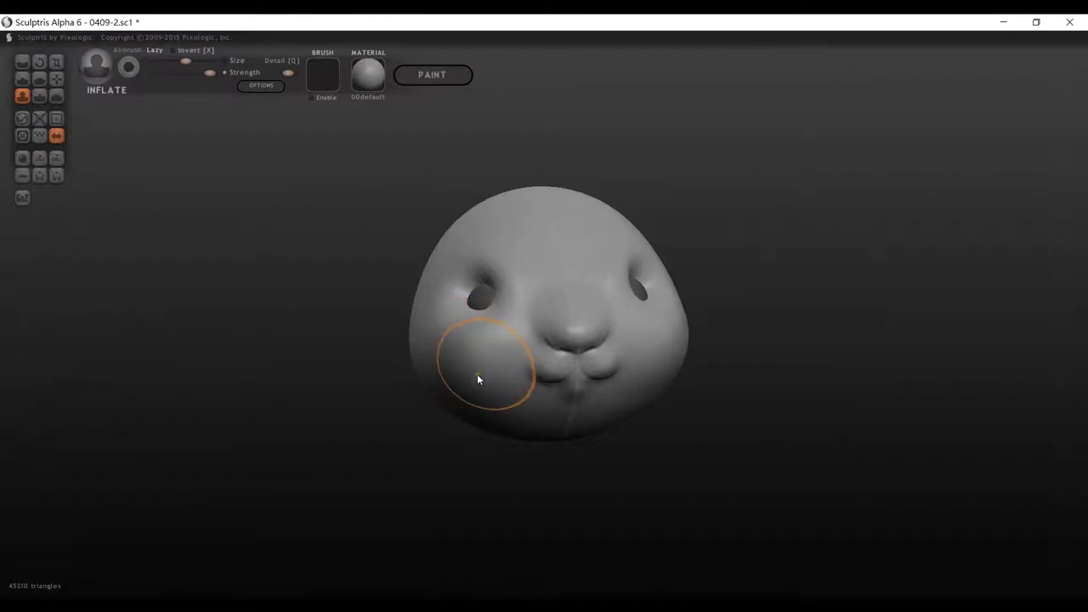
mouse_move(952, 375)
mouse_down()
mouse_move(790, 361)
mouse_move(964, 397)
mouse_move(952, 397)
mouse_up()
drag(823, 410, 880, 396)
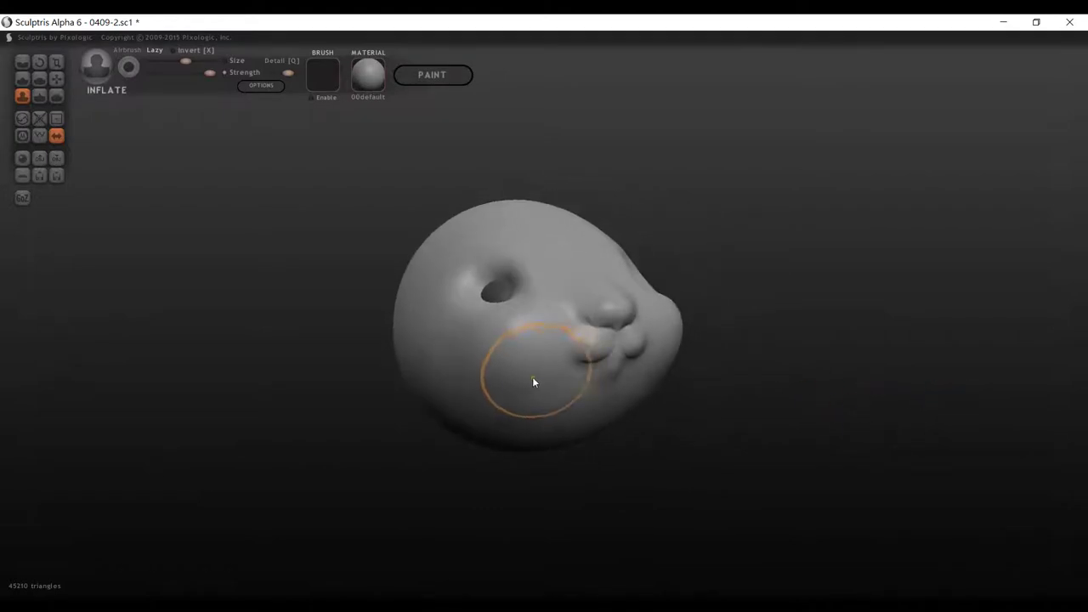
mouse_move(534, 382)
mouse_down()
mouse_move(513, 393)
mouse_move(464, 383)
mouse_move(471, 348)
mouse_move(653, 348)
mouse_up()
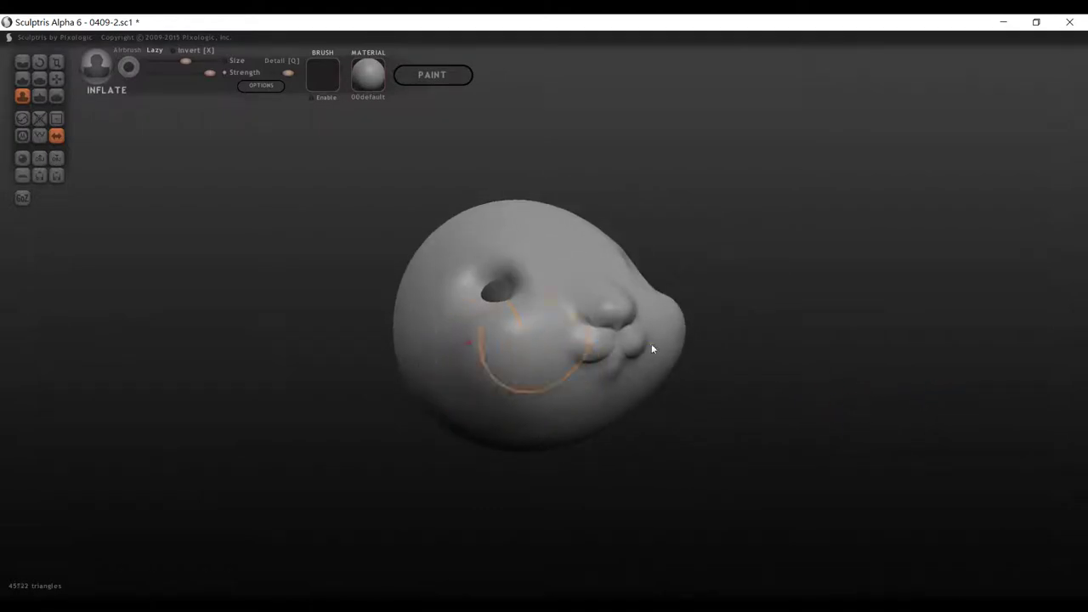
drag(731, 368, 841, 391)
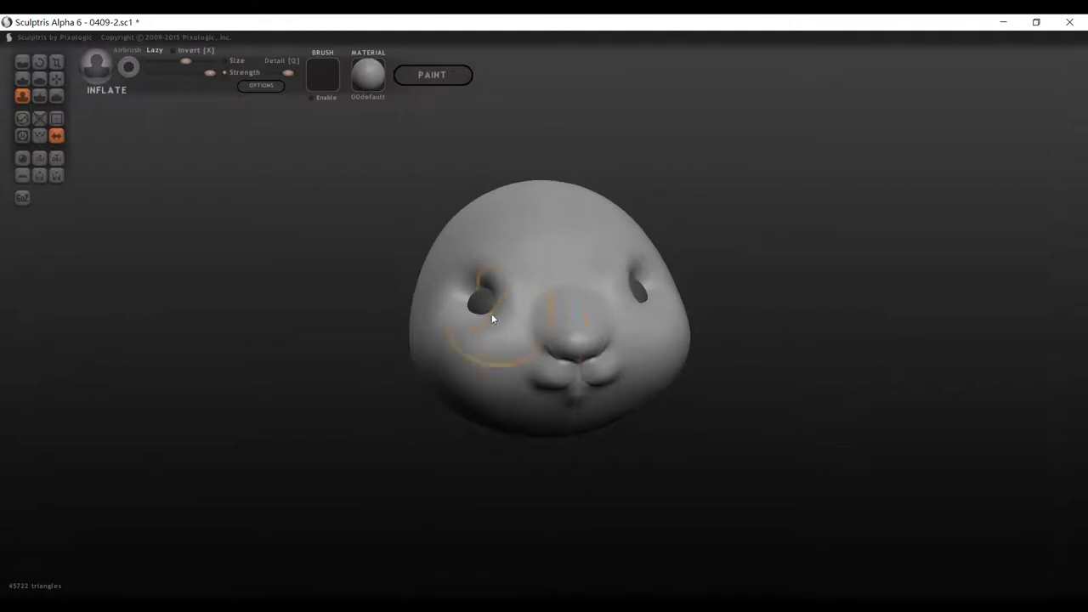
click(510, 368)
mouse_move(910, 341)
mouse_down()
mouse_move(777, 316)
mouse_move(749, 323)
mouse_move(867, 304)
mouse_move(854, 261)
mouse_move(715, 303)
mouse_move(846, 353)
mouse_move(910, 339)
mouse_move(854, 340)
mouse_move(924, 337)
mouse_up()
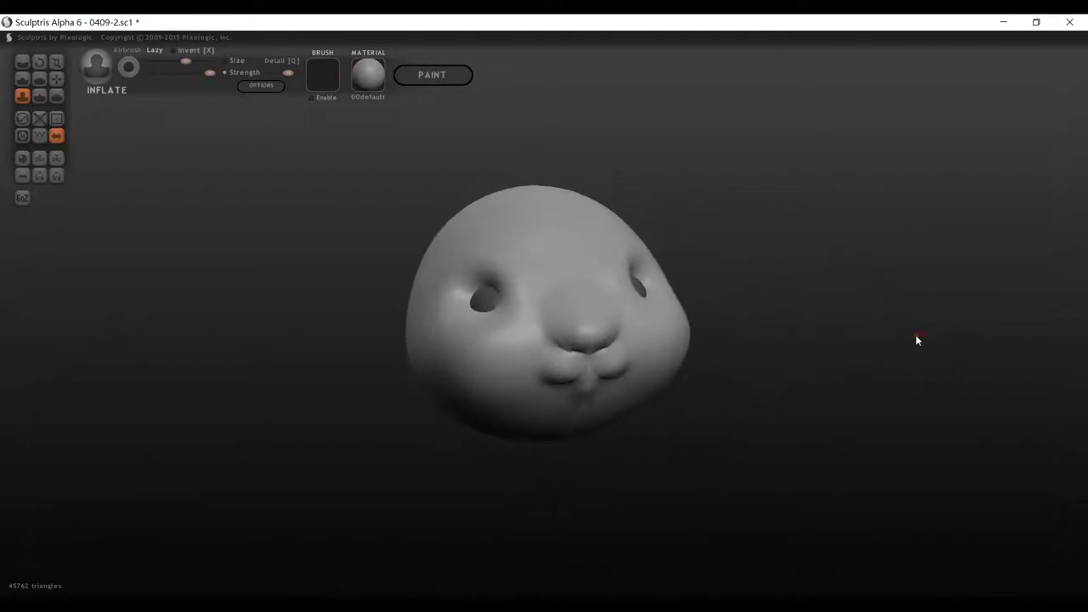
drag(241, 344, 215, 312)
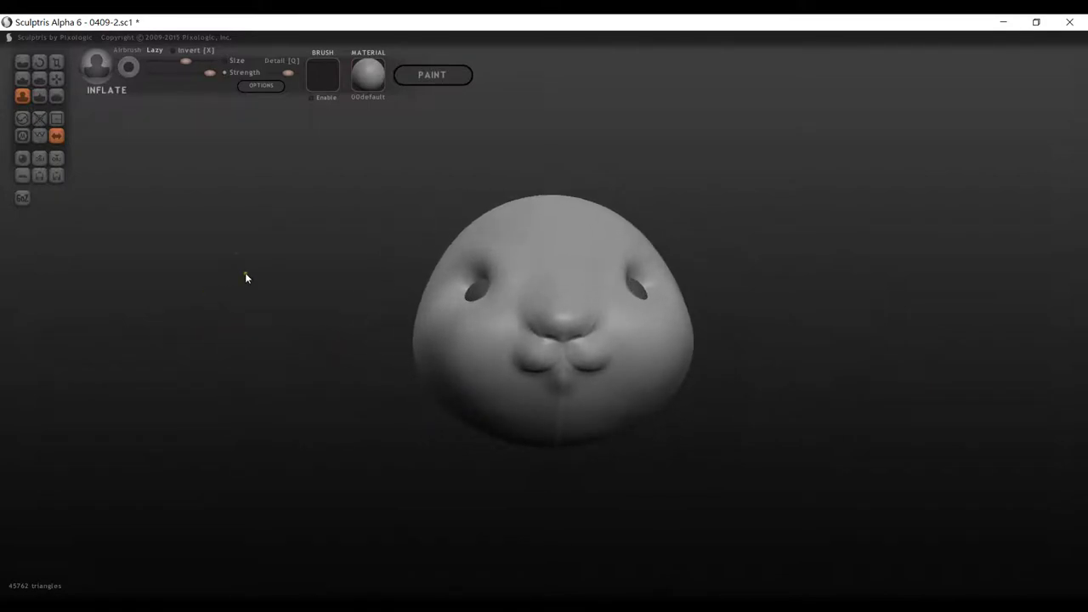
Add a sphere to the scene as a separate object and move the mirrored pair out to both sides of the head.
click(23, 160)
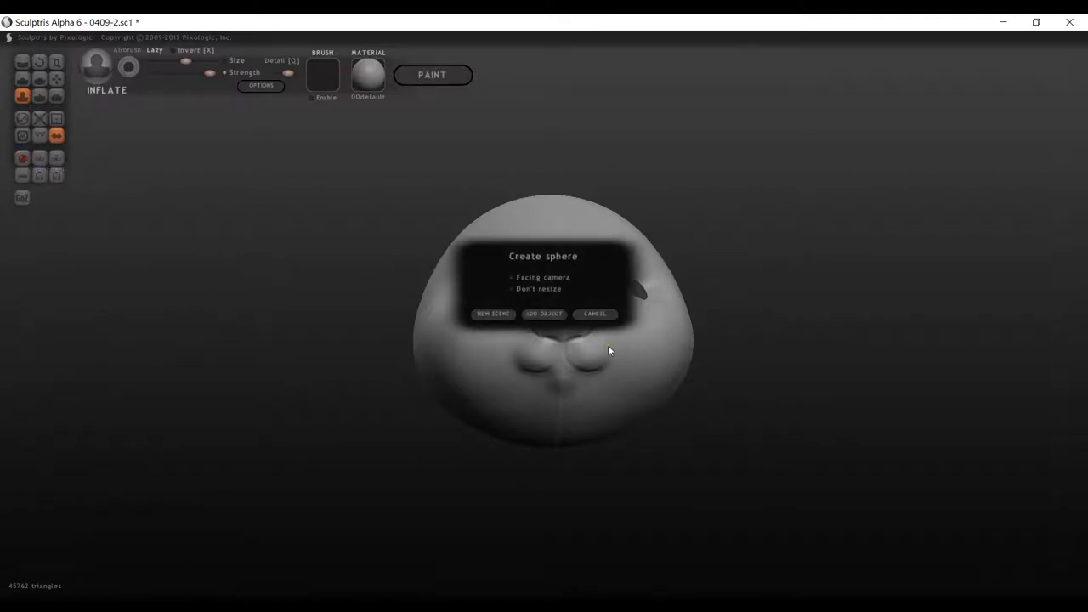
click(547, 314)
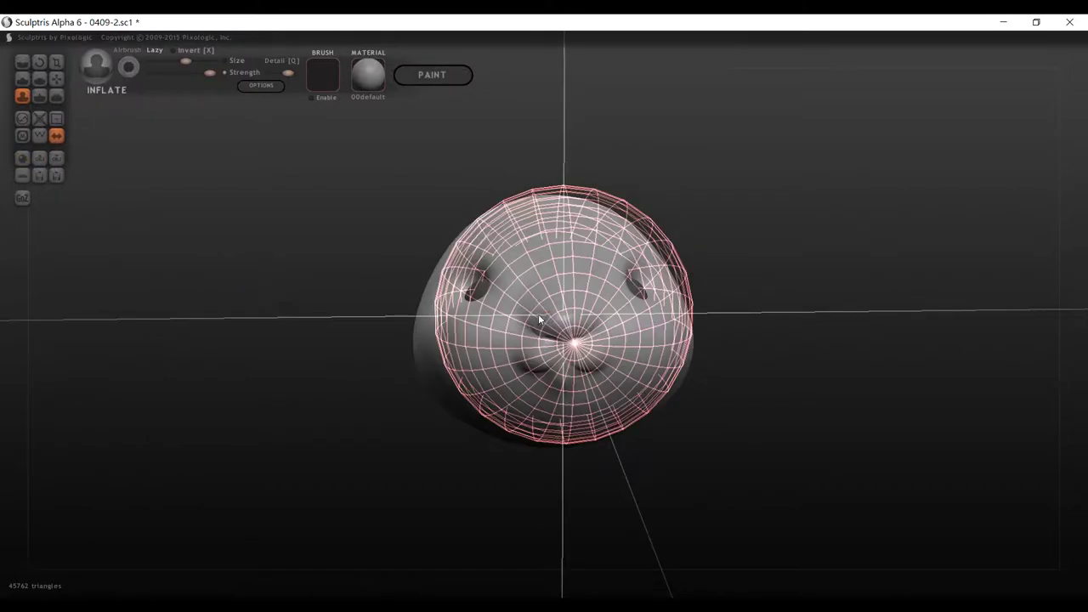
mouse_move(538, 313)
mouse_down()
mouse_move(350, 320)
mouse_move(274, 293)
mouse_up()
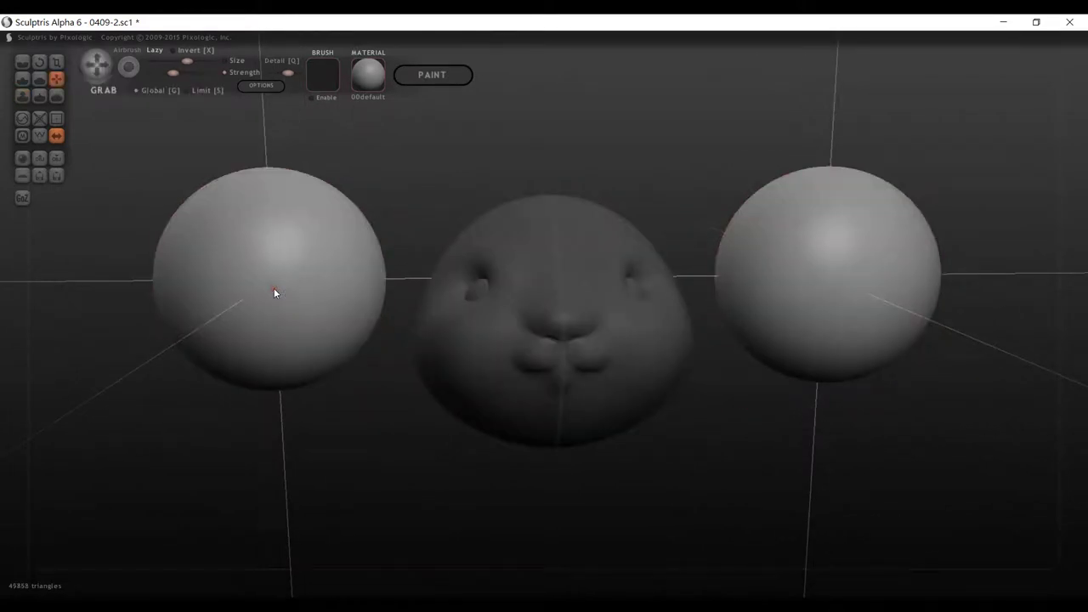
drag(643, 118, 660, 139)
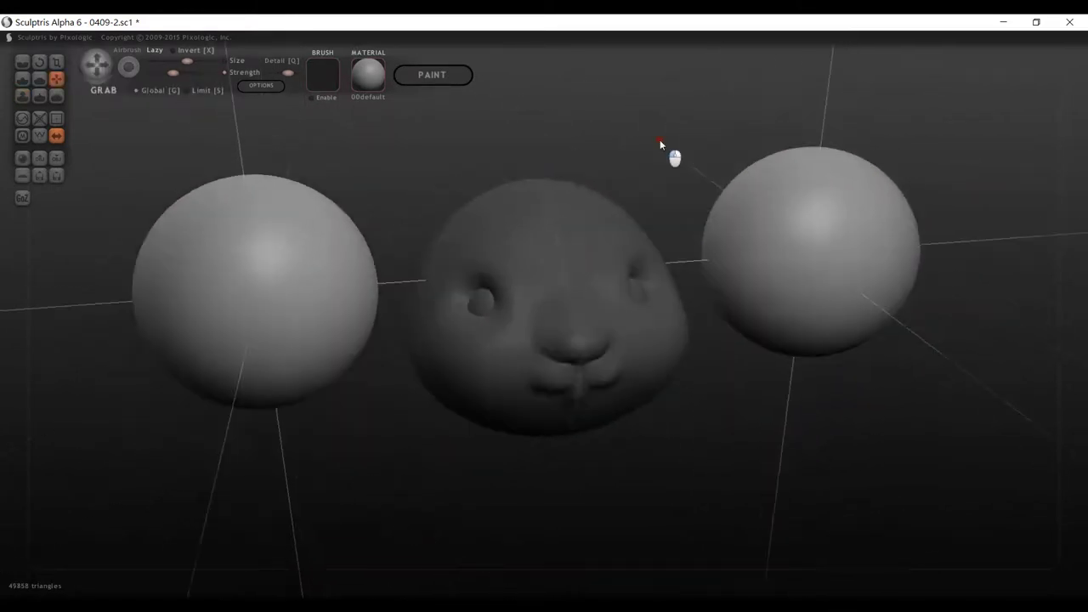
scroll(651, 177, down, 3)
drag(651, 177, 655, 149)
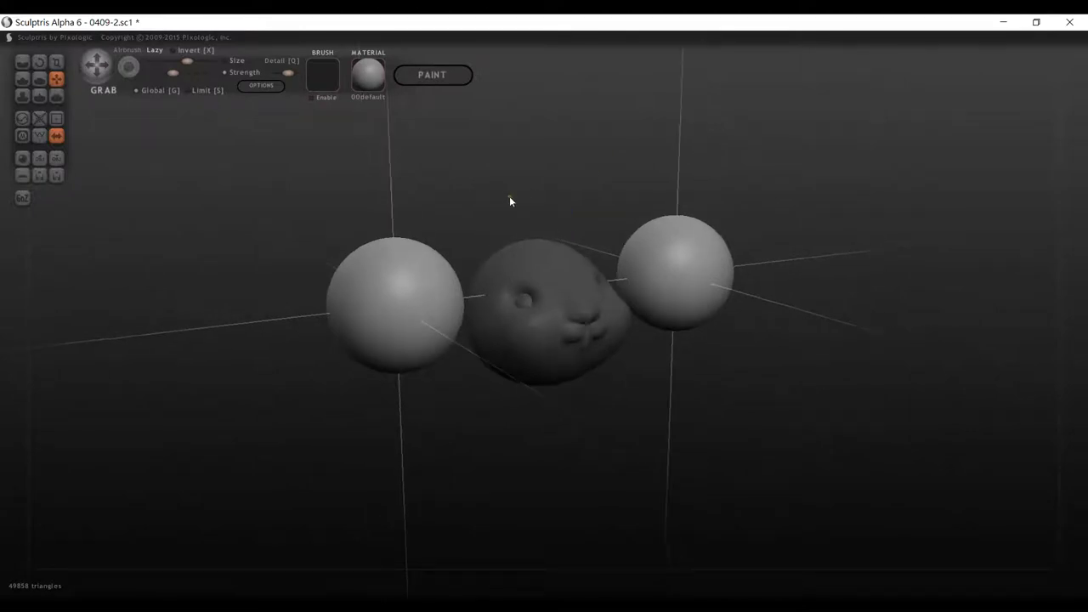
Turn off Global for Grab, enlarge the brush, and pull the mirrored spheres into flattened, egg-shaped ears.
drag(509, 195, 553, 188)
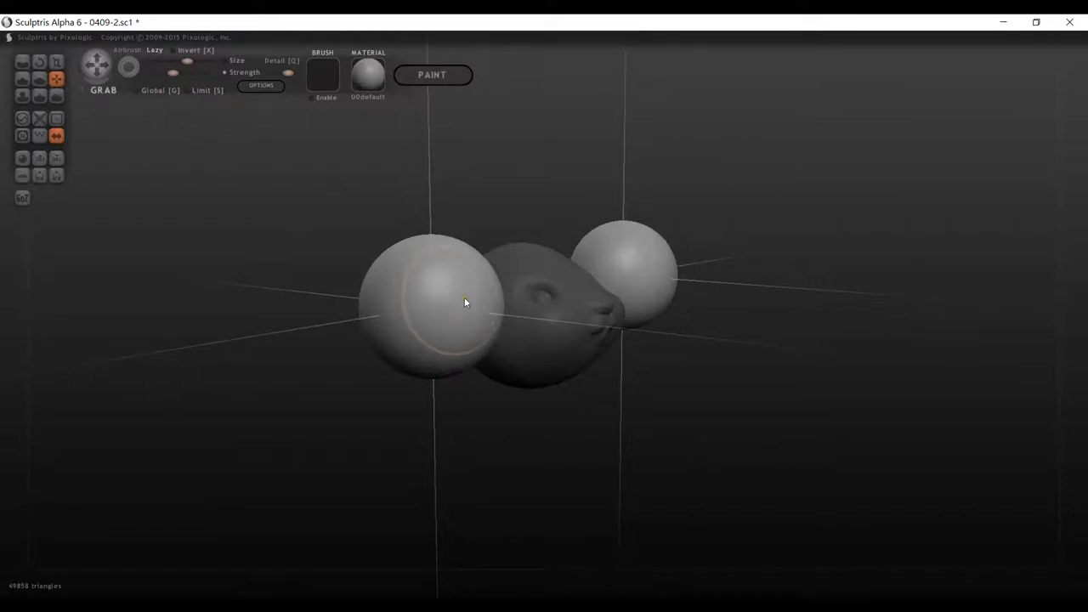
key(space)
drag(476, 242, 483, 217)
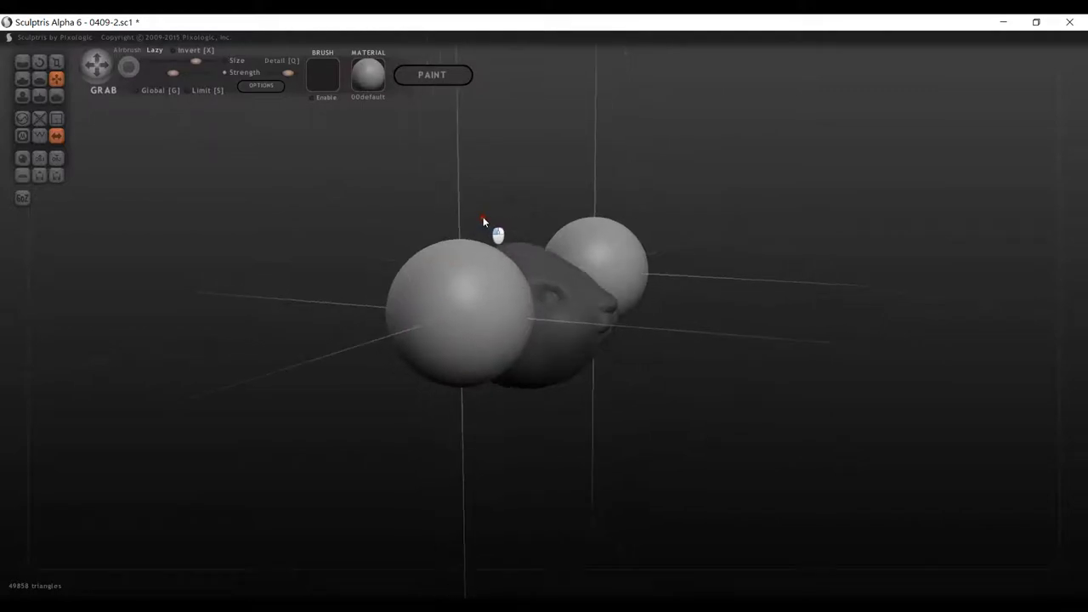
mouse_move(488, 291)
mouse_down()
mouse_move(456, 300)
mouse_move(488, 304)
mouse_move(447, 311)
mouse_up()
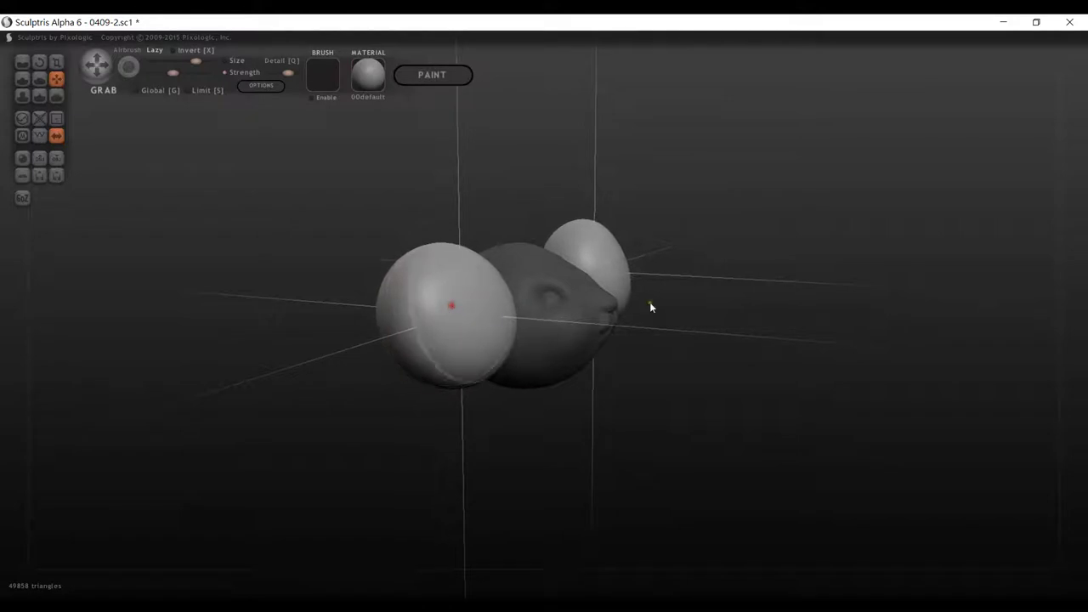
drag(650, 304, 811, 314)
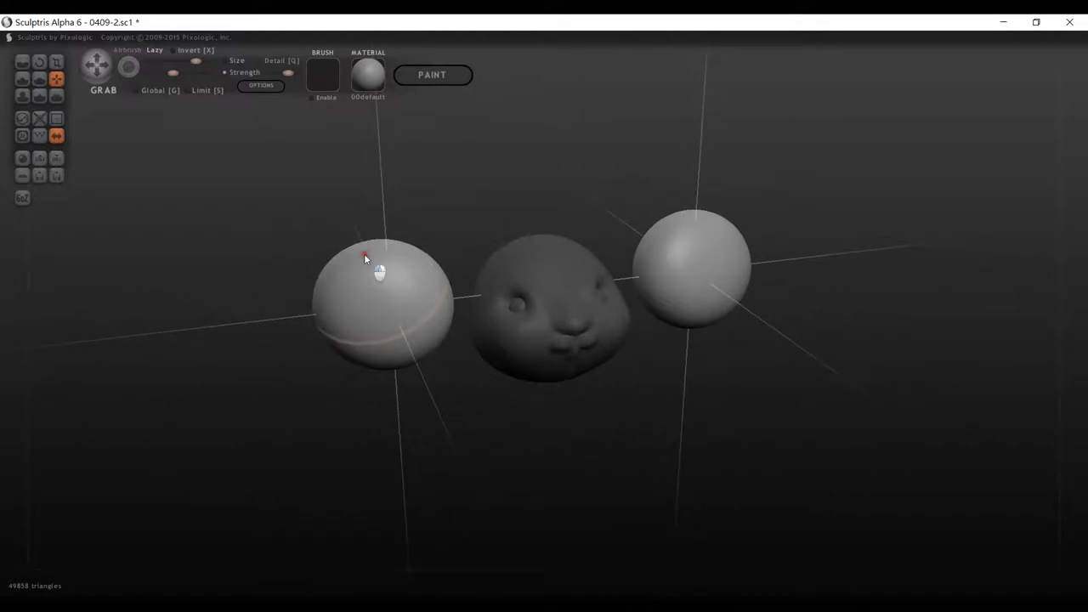
drag(366, 257, 345, 220)
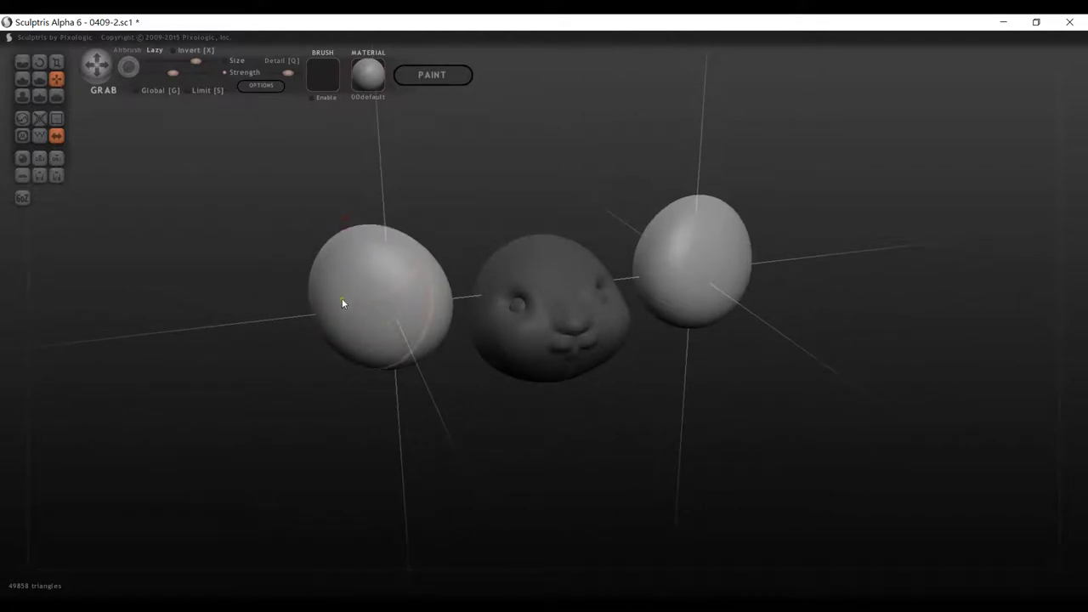
drag(342, 302, 327, 309)
mouse_move(407, 435)
mouse_down()
mouse_move(549, 430)
mouse_move(572, 411)
mouse_move(502, 421)
mouse_up()
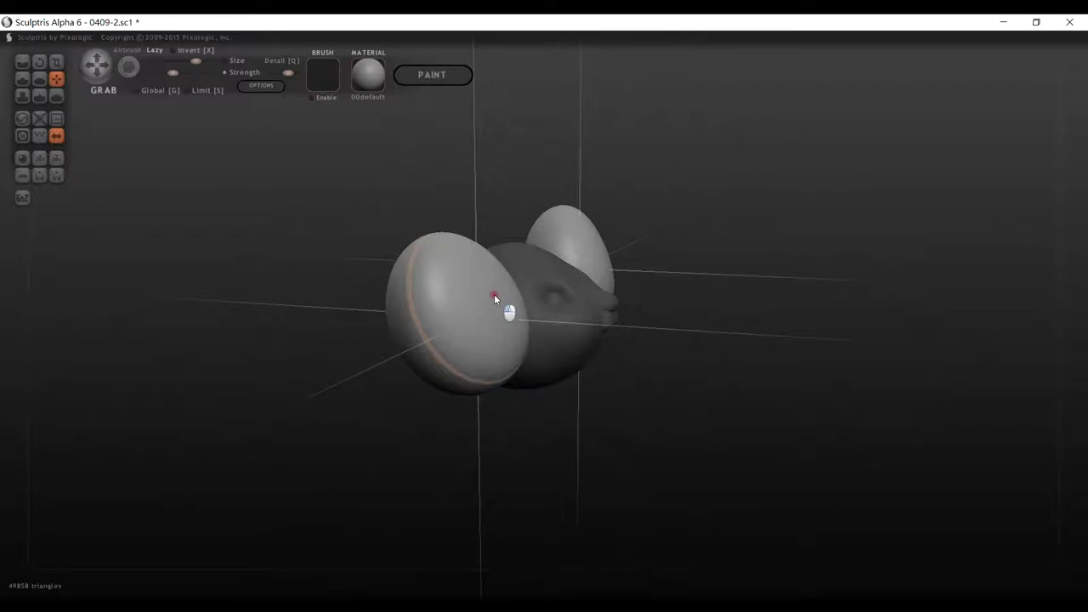
mouse_move(494, 294)
mouse_down()
mouse_move(469, 305)
mouse_move(490, 292)
mouse_up()
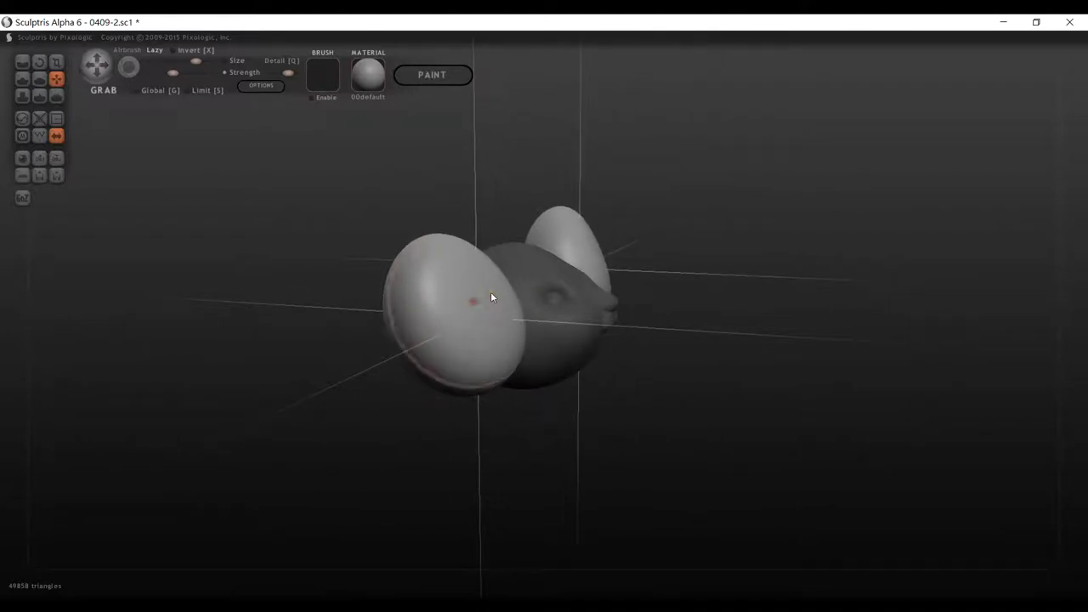
Reduce the Grab brush size and push in the front faces of both ears to form cupped hollows.
key(space)
drag(498, 234, 491, 289)
drag(502, 245, 505, 233)
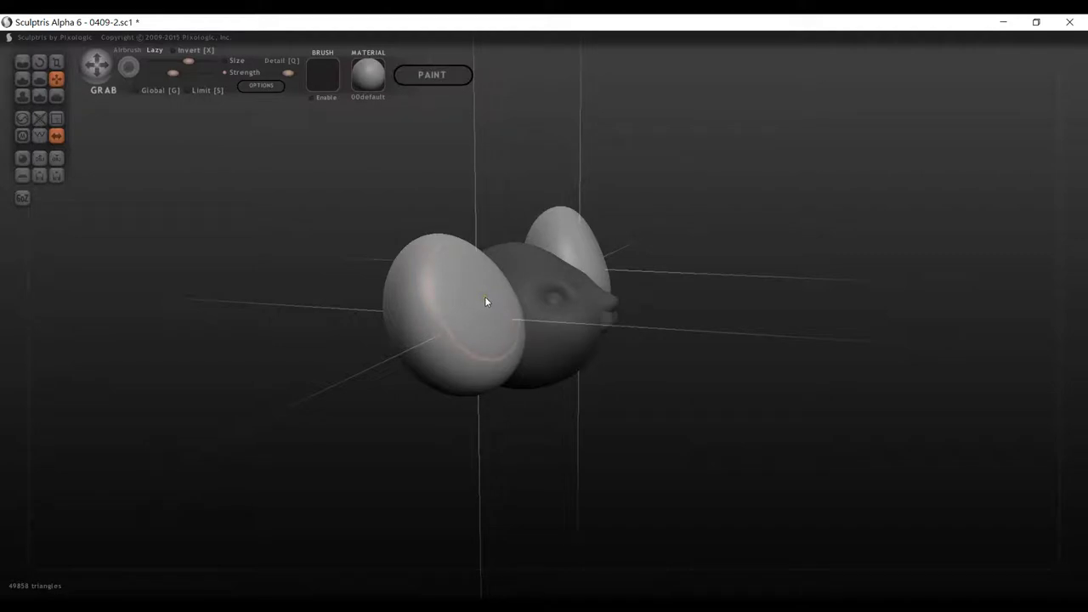
mouse_move(486, 302)
mouse_down()
mouse_move(454, 318)
mouse_move(483, 301)
mouse_move(436, 310)
mouse_move(471, 315)
mouse_move(430, 323)
mouse_up()
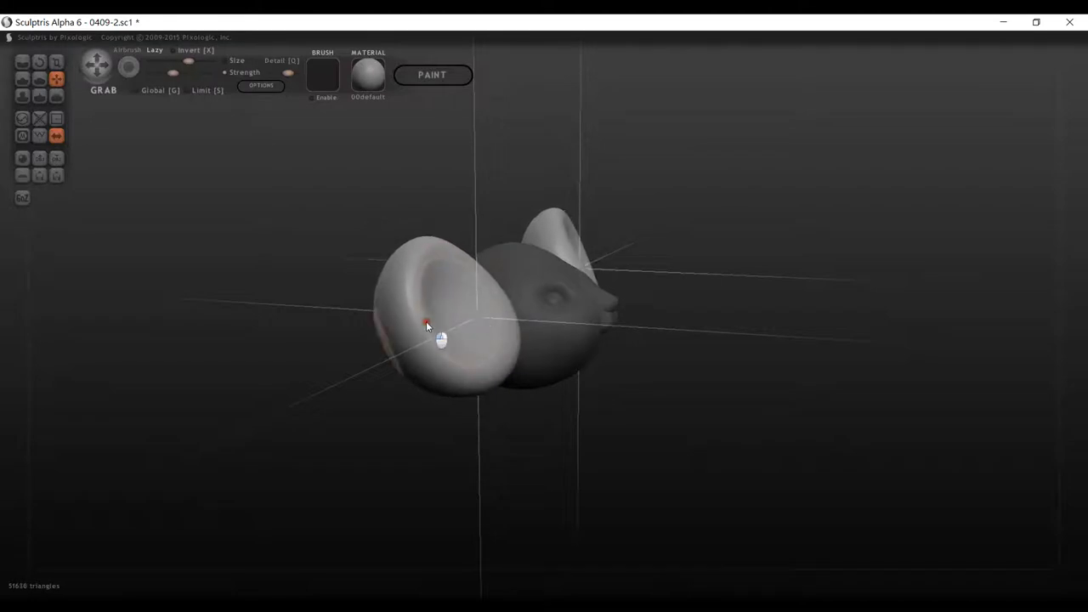
drag(276, 349, 328, 338)
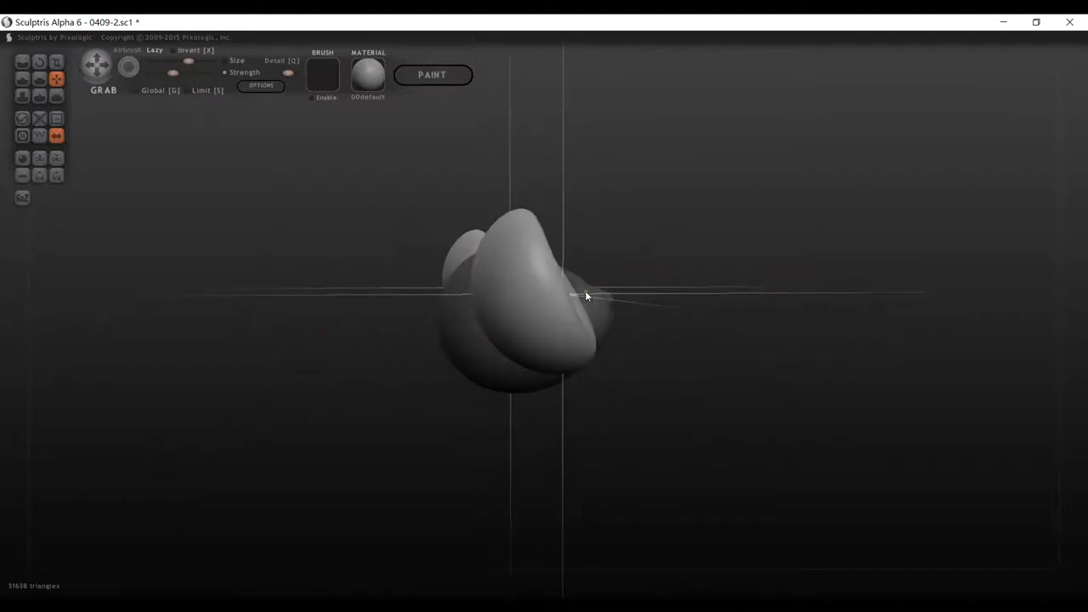
drag(672, 286, 694, 283)
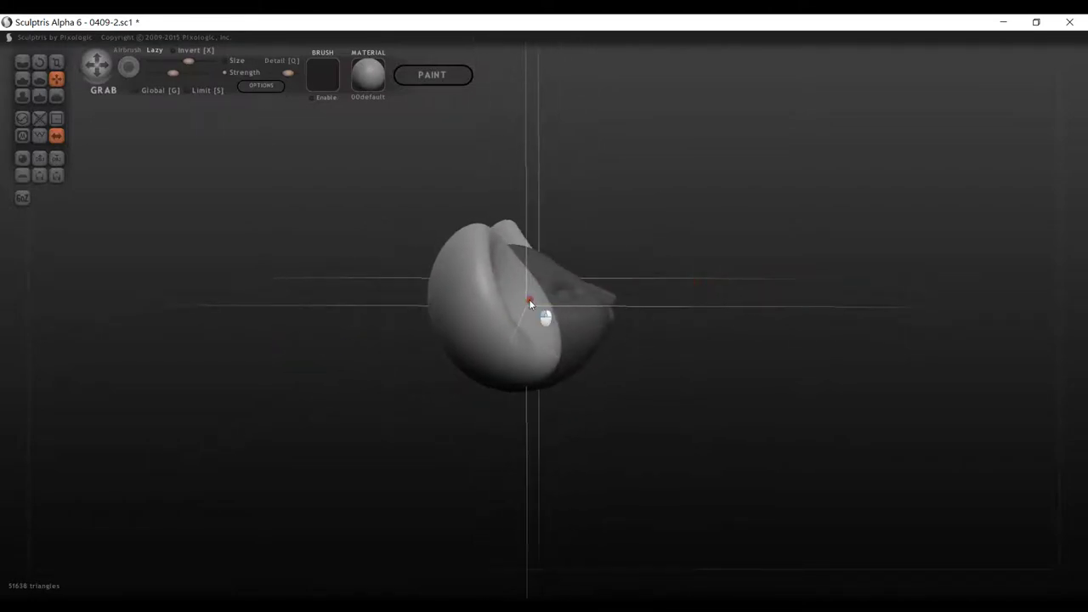
drag(529, 299, 469, 308)
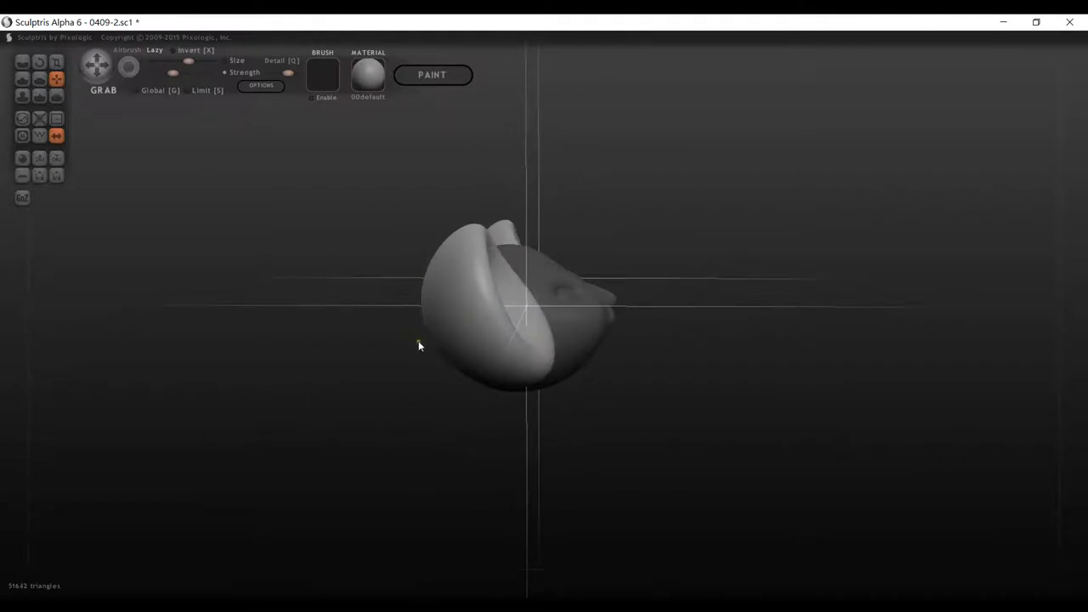
Refine the outline of the cupped ears by pulling their upper, outer and lower rims with Grab.
drag(646, 264, 915, 219)
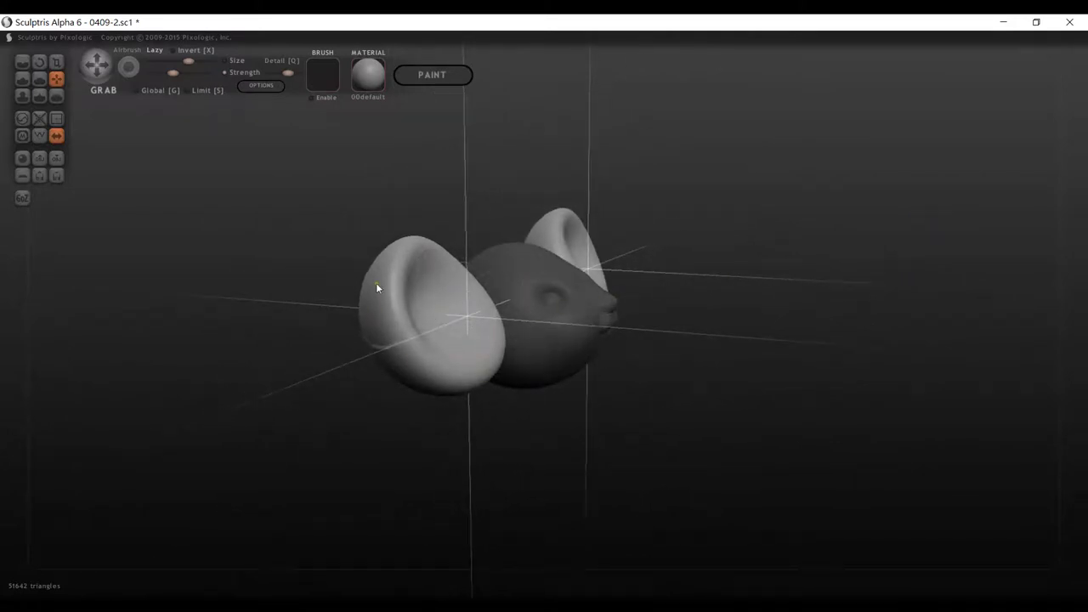
drag(473, 149, 494, 161)
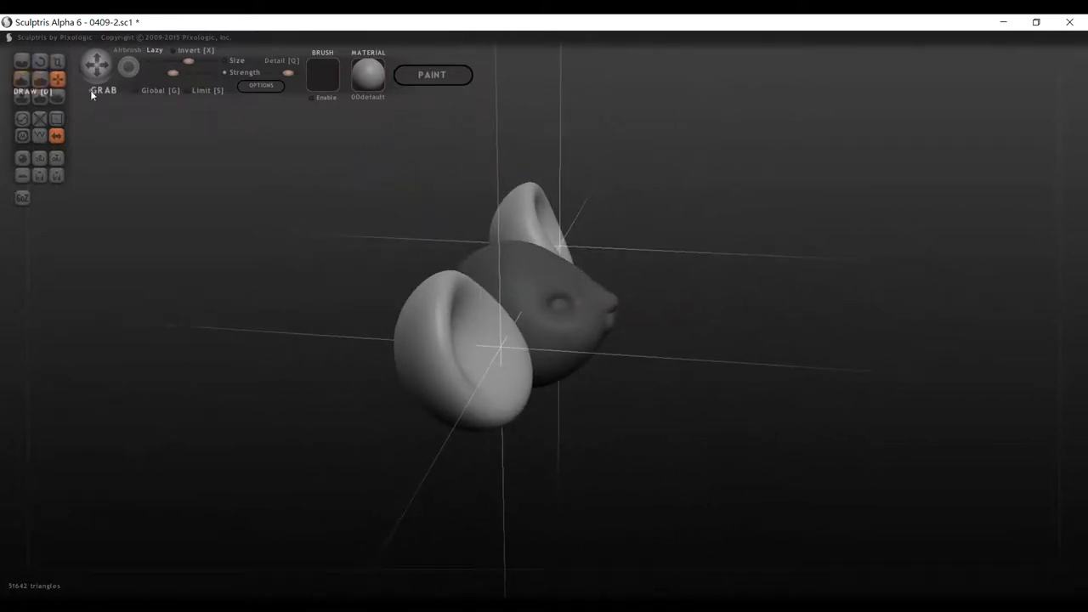
drag(339, 192, 350, 194)
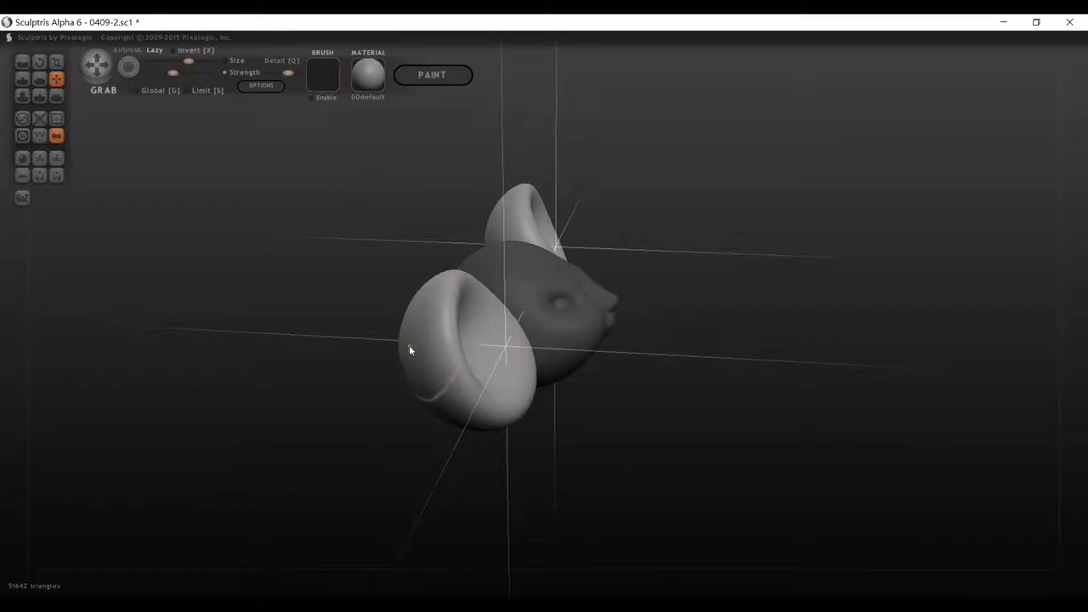
drag(689, 322, 632, 317)
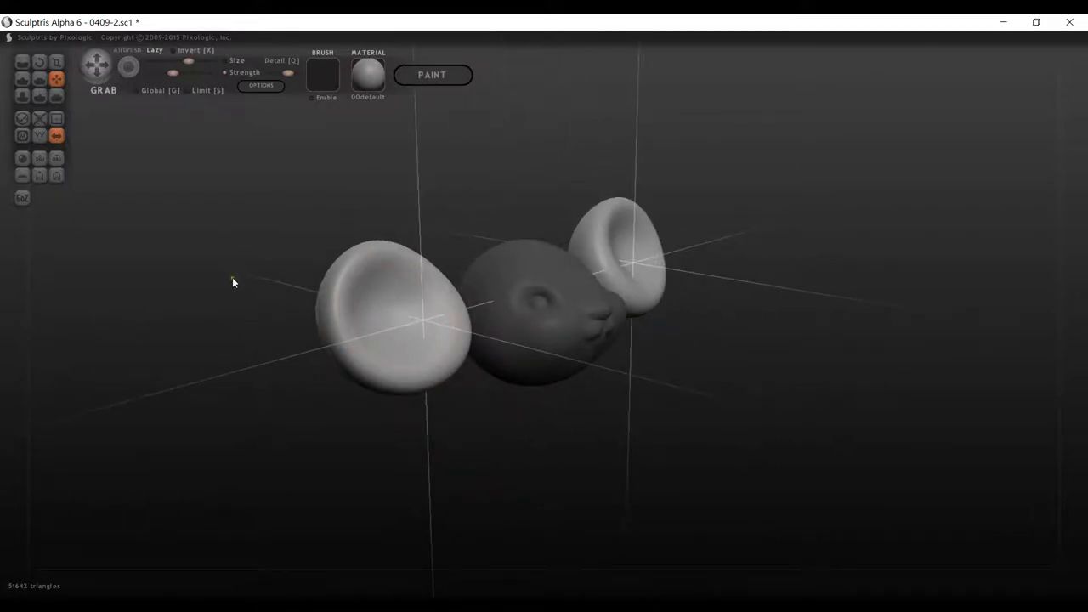
drag(232, 277, 274, 285)
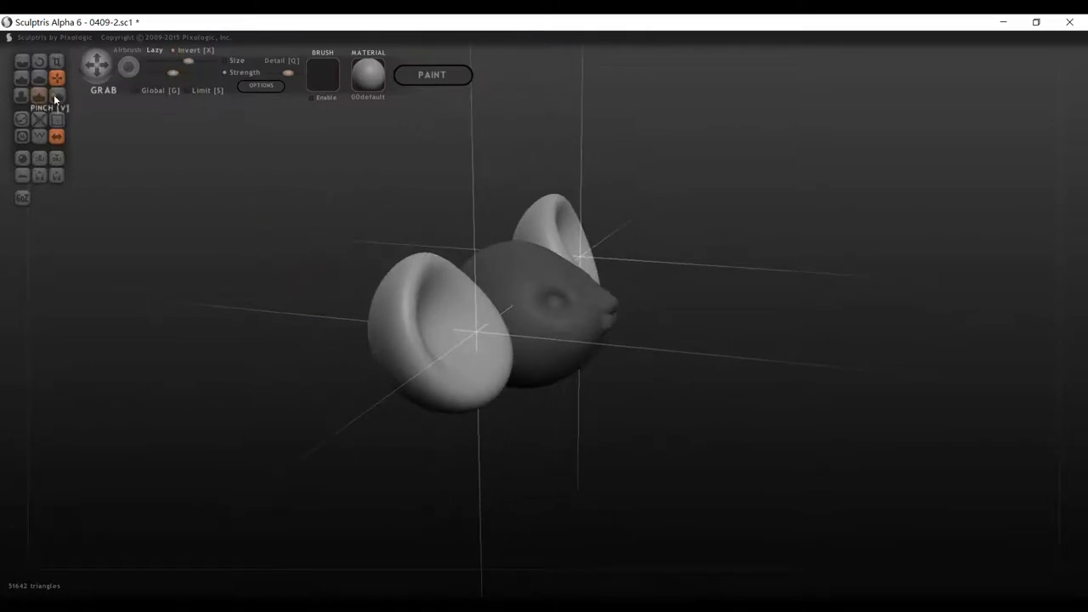
drag(629, 451, 468, 464)
drag(432, 260, 415, 298)
drag(366, 338, 376, 321)
drag(308, 378, 417, 393)
drag(784, 375, 811, 355)
drag(717, 422, 607, 426)
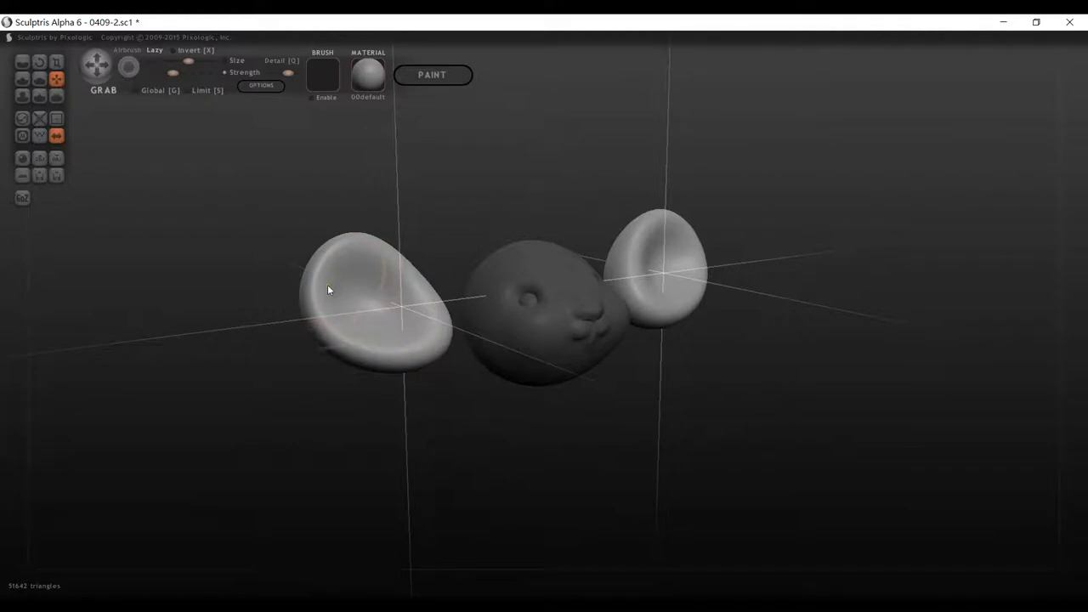
mouse_move(322, 335)
mouse_down()
mouse_move(319, 306)
mouse_move(320, 358)
mouse_up()
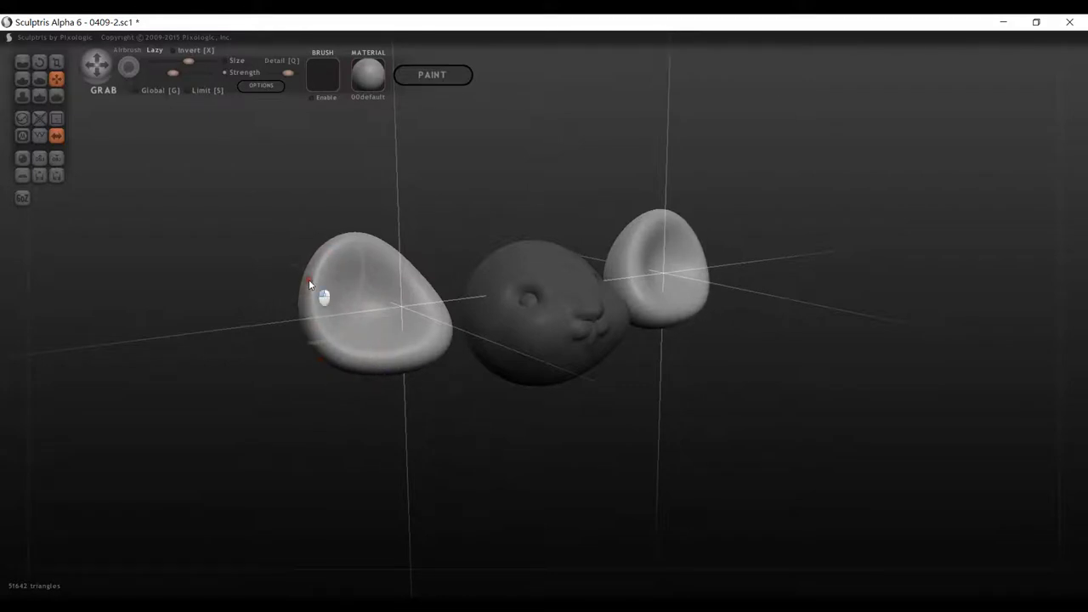
drag(308, 280, 295, 278)
mouse_move(463, 203)
mouse_down()
mouse_move(564, 210)
mouse_move(535, 198)
mouse_move(481, 210)
mouse_move(436, 204)
mouse_move(476, 194)
mouse_up()
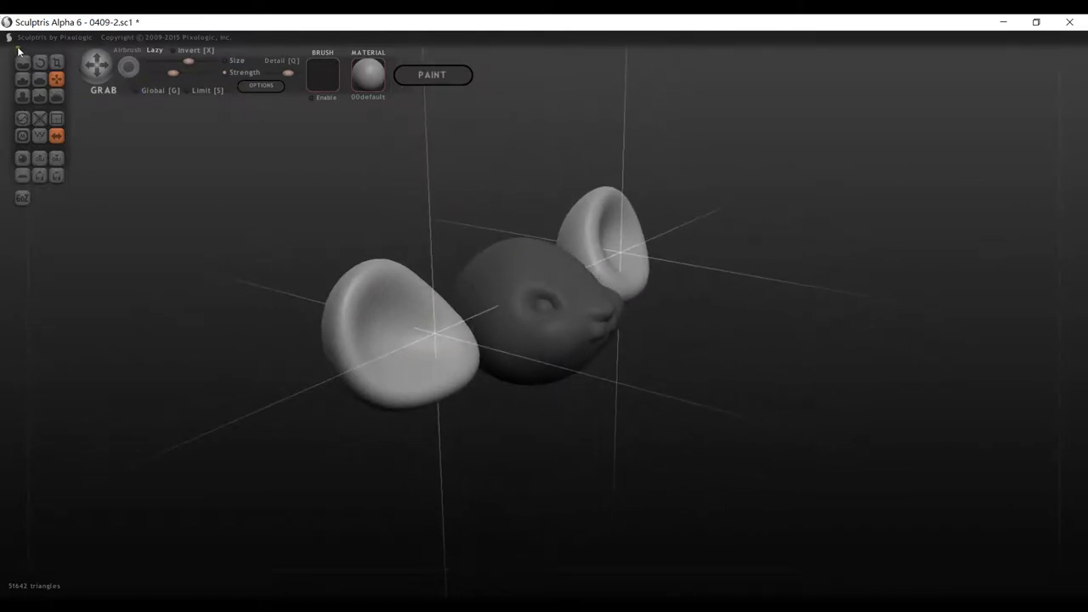
Carve the ear hollows deeper using a smaller Draw brush with Invert on.
click(22, 78)
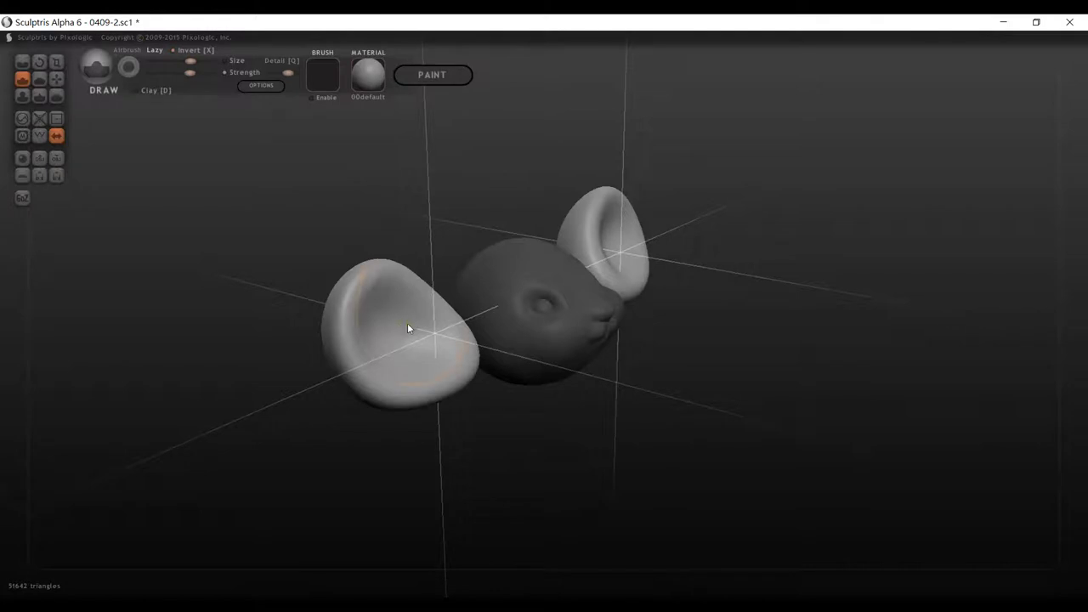
key(space)
drag(410, 271, 410, 282)
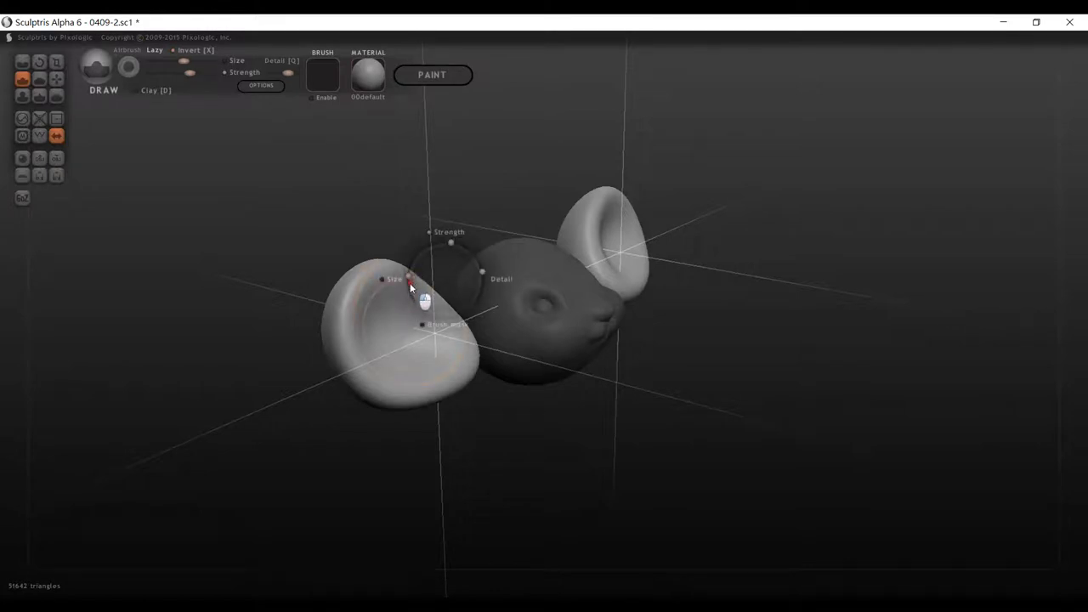
mouse_move(417, 331)
mouse_down()
mouse_move(386, 302)
mouse_move(377, 307)
mouse_move(414, 325)
mouse_move(380, 340)
mouse_move(367, 325)
mouse_up()
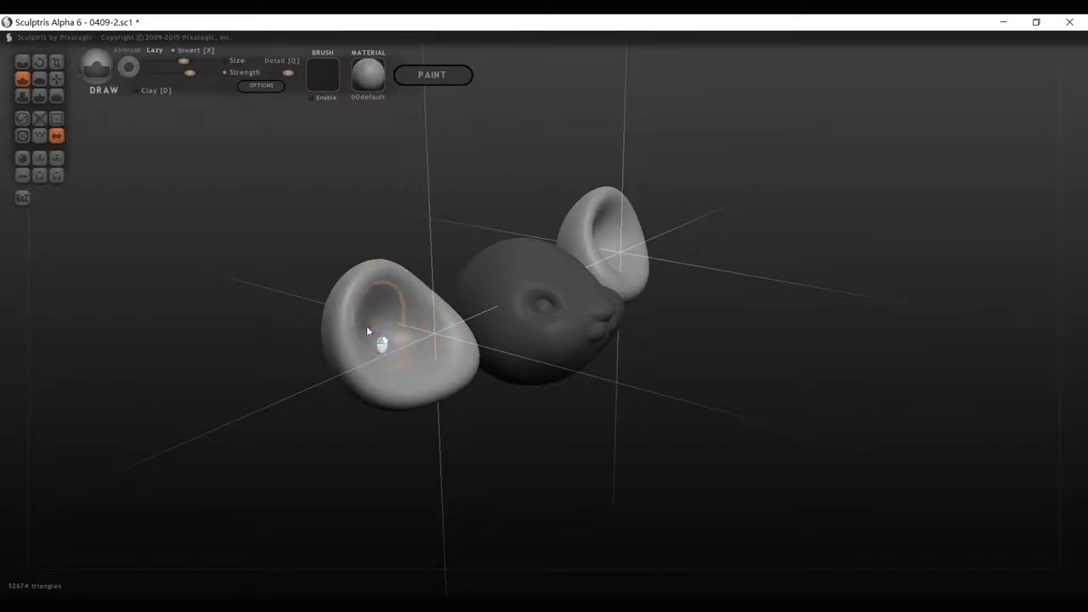
mouse_move(287, 303)
mouse_down()
mouse_move(253, 295)
mouse_move(315, 270)
mouse_move(346, 304)
mouse_up()
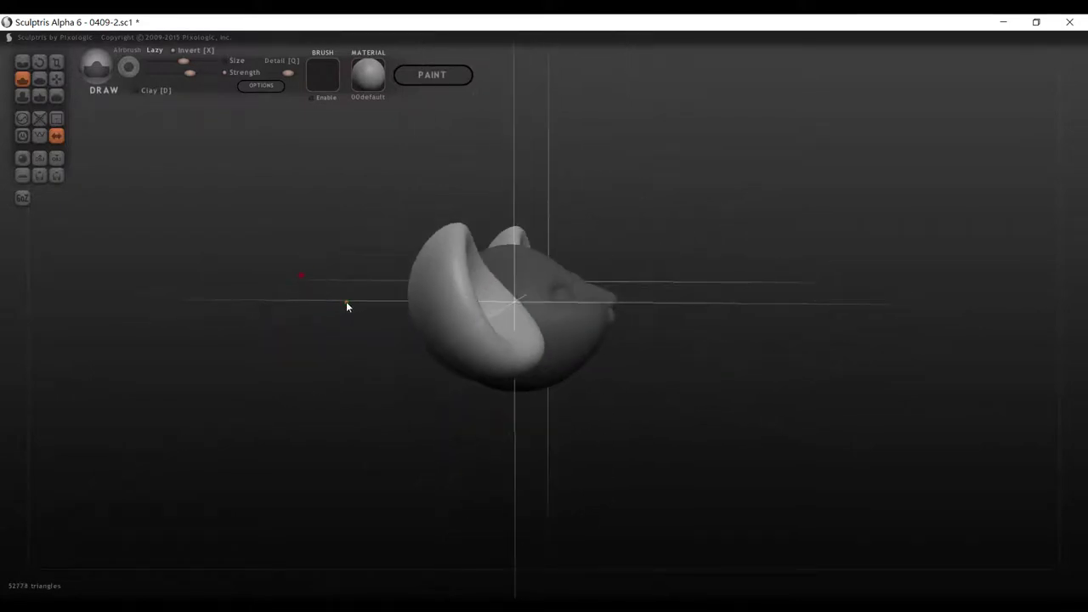
mouse_move(498, 324)
mouse_down()
mouse_move(484, 301)
mouse_move(465, 320)
mouse_up()
mouse_move(348, 265)
mouse_down()
mouse_move(332, 299)
mouse_move(383, 340)
mouse_move(371, 348)
mouse_move(360, 293)
mouse_move(387, 295)
mouse_up()
mouse_move(512, 204)
mouse_down()
mouse_move(391, 213)
mouse_move(533, 175)
mouse_move(438, 184)
mouse_move(499, 178)
mouse_move(485, 195)
mouse_up()
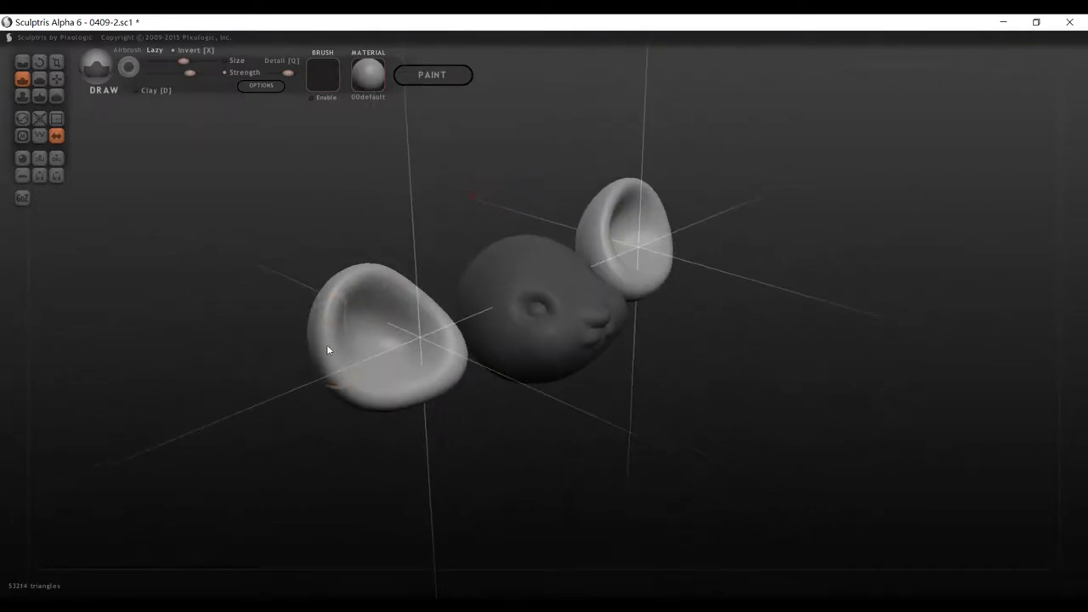
Try an inverted Pinch stroke along the upper rim of the ears and undo it.
key(ctrl+z)
click(42, 93)
mouse_move(360, 282)
mouse_down()
mouse_move(326, 320)
mouse_move(352, 374)
mouse_move(353, 267)
mouse_move(426, 318)
mouse_move(426, 304)
mouse_move(369, 272)
mouse_up()
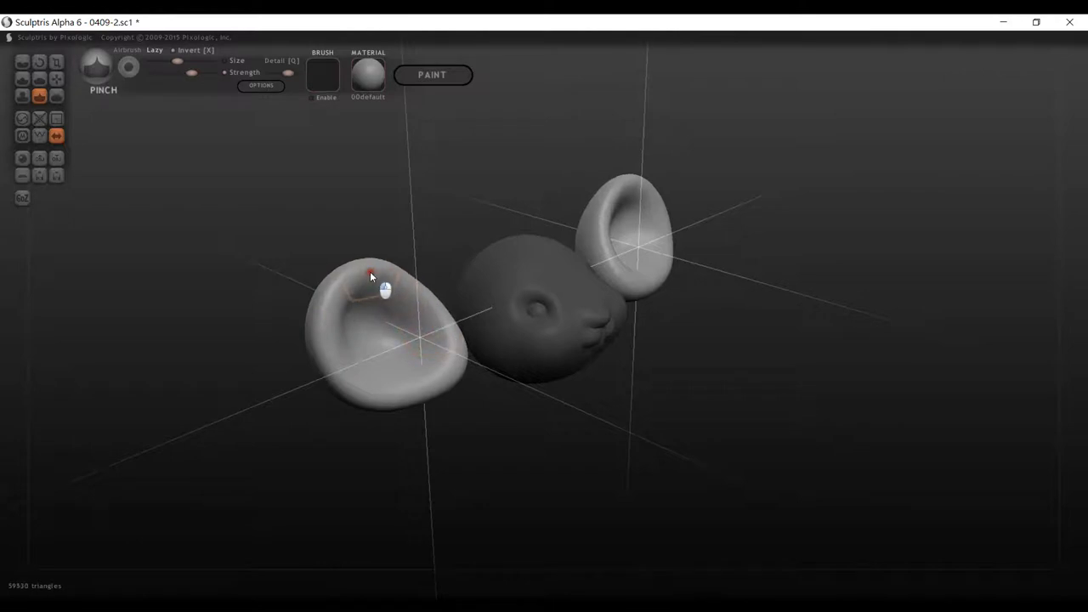
key(ctrl+z)
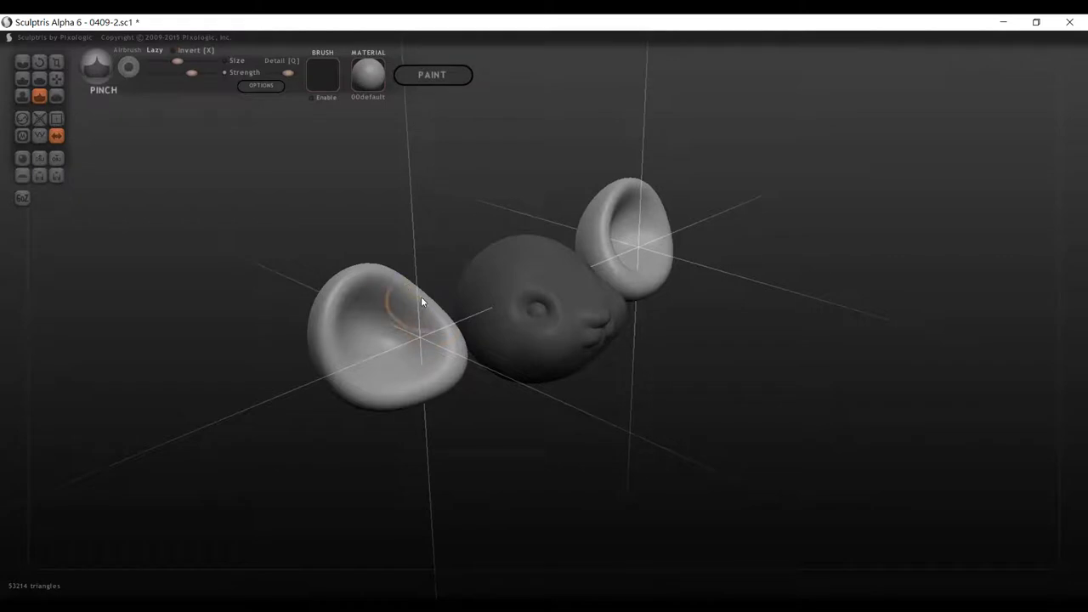
Sharpen the rims around both ears using Pinch strokes with Invert off.
mouse_move(427, 315)
mouse_down()
mouse_move(425, 301)
mouse_move(369, 281)
mouse_move(344, 321)
mouse_move(335, 301)
mouse_move(367, 277)
mouse_up()
right_drag(367, 278, 317, 309)
mouse_move(316, 309)
mouse_down()
mouse_move(354, 287)
mouse_move(422, 323)
mouse_move(380, 284)
mouse_move(316, 285)
mouse_move(290, 316)
mouse_move(294, 305)
mouse_move(300, 347)
mouse_move(329, 284)
mouse_move(425, 331)
mouse_move(384, 297)
mouse_move(414, 316)
mouse_up()
scroll(372, 284, up, 3)
mouse_move(372, 284)
mouse_down()
mouse_move(315, 307)
mouse_move(278, 268)
mouse_move(210, 239)
mouse_move(161, 253)
mouse_move(122, 320)
mouse_move(174, 266)
mouse_move(255, 282)
mouse_move(240, 251)
mouse_move(178, 256)
mouse_move(203, 251)
mouse_move(308, 292)
mouse_move(352, 365)
mouse_up()
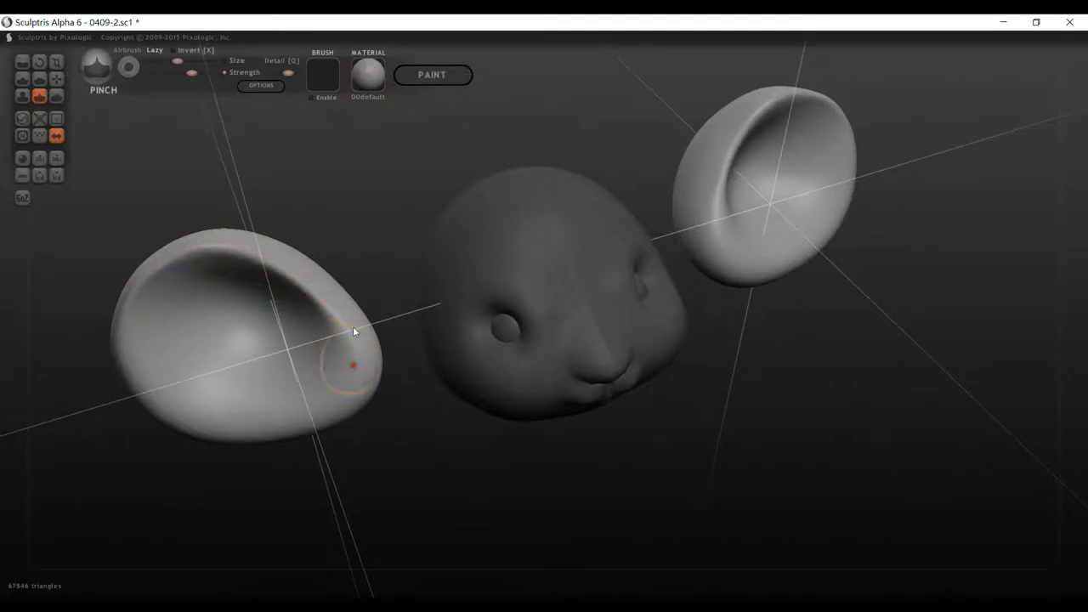
mouse_move(357, 196)
mouse_down()
mouse_move(421, 170)
mouse_move(337, 197)
mouse_up()
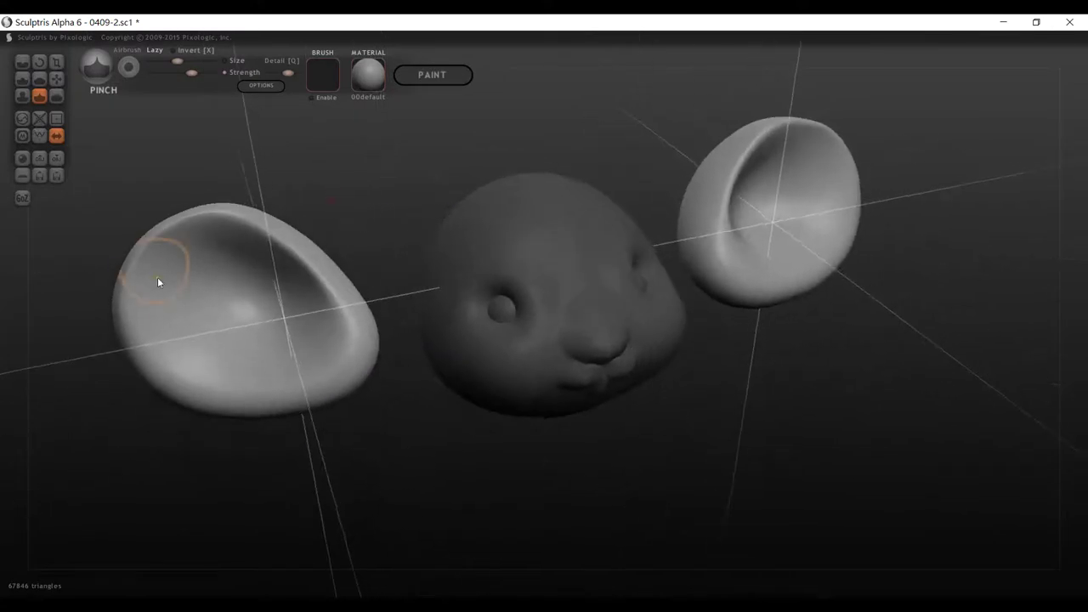
mouse_move(122, 307)
mouse_down()
mouse_move(175, 406)
mouse_move(295, 389)
mouse_move(236, 391)
mouse_move(119, 300)
mouse_move(121, 361)
mouse_move(167, 393)
mouse_move(253, 410)
mouse_move(138, 364)
mouse_move(131, 306)
mouse_move(151, 382)
mouse_move(279, 398)
mouse_move(165, 376)
mouse_move(120, 321)
mouse_move(133, 248)
mouse_move(221, 228)
mouse_up()
mouse_move(311, 209)
mouse_down()
mouse_move(463, 181)
mouse_move(309, 187)
mouse_up()
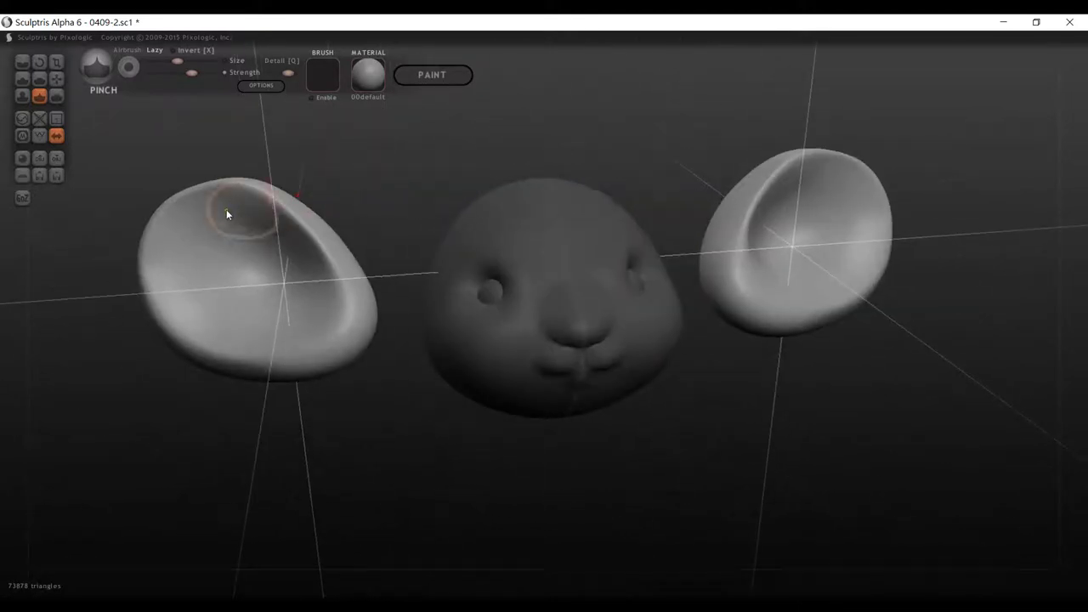
Scale both ears down uniformly with Global and XYZ on until they are much smaller than the head.
click(56, 62)
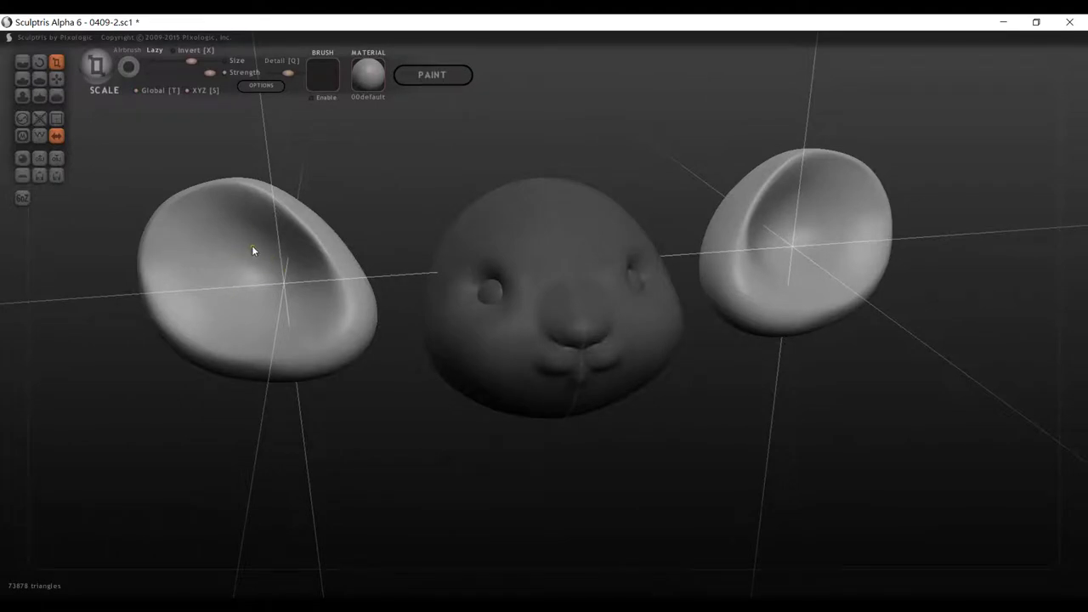
drag(252, 246, 286, 514)
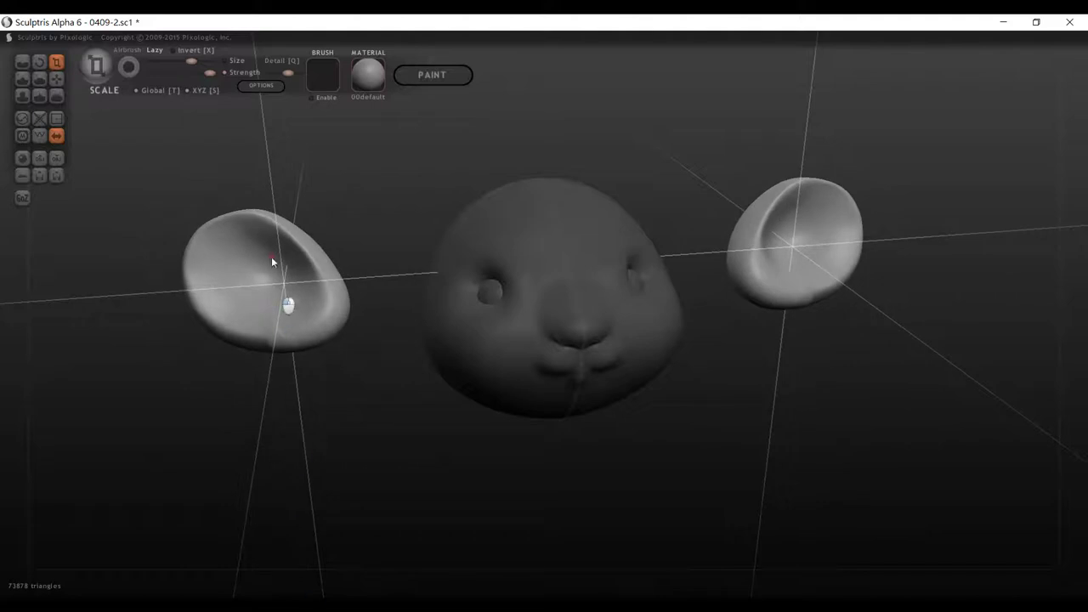
drag(272, 262, 289, 410)
drag(281, 304, 297, 402)
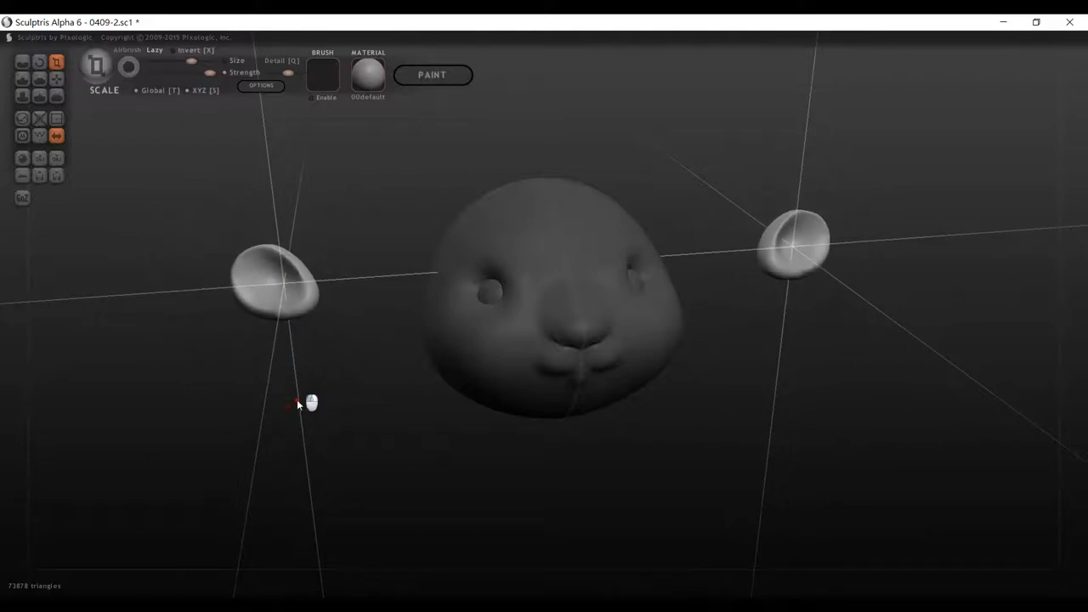
drag(284, 291, 271, 360)
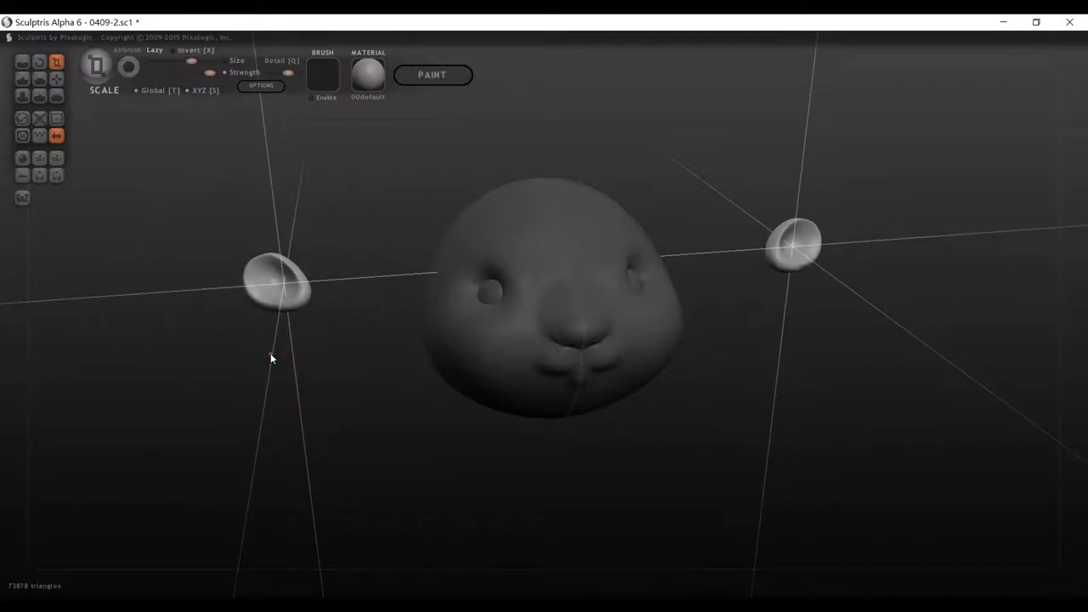
Move the mirrored ears onto the upper back sides of the head using Grab with Global on.
click(56, 79)
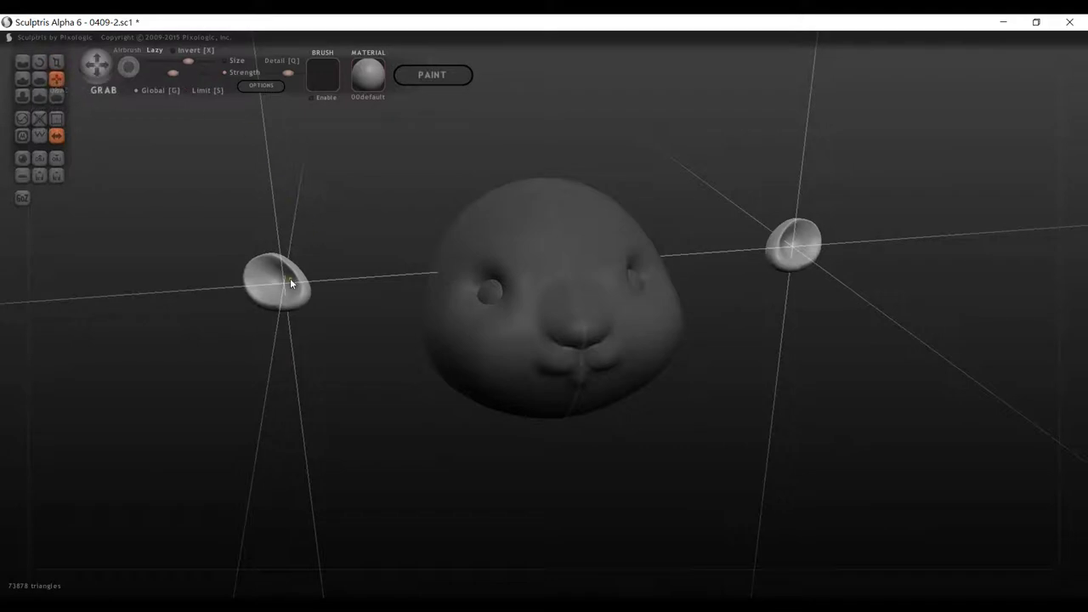
drag(278, 289, 451, 243)
drag(318, 311, 481, 269)
drag(537, 235, 456, 244)
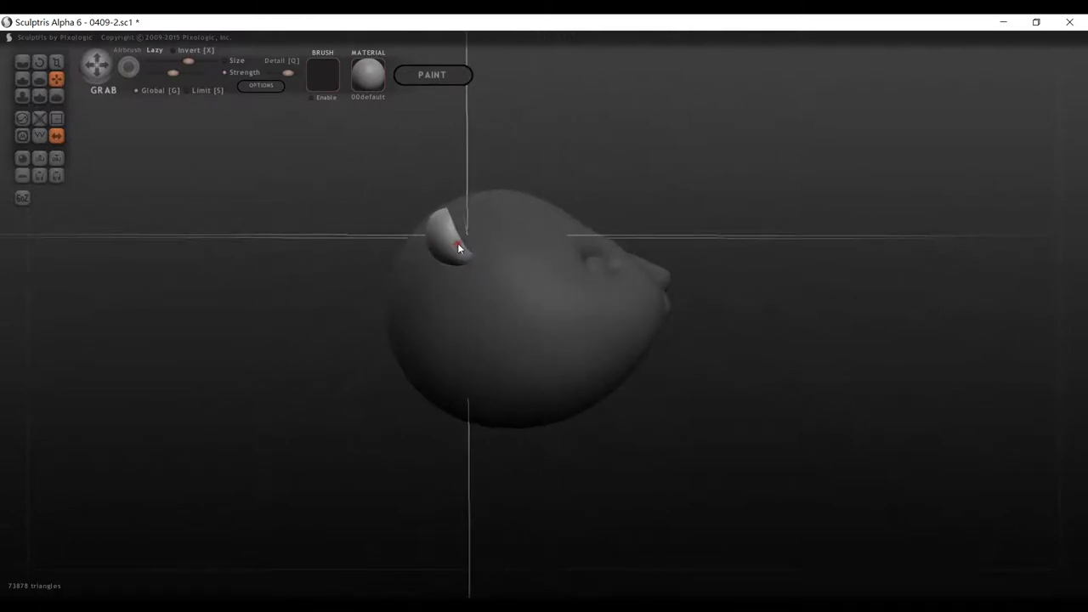
drag(937, 155, 818, 191)
right_drag(818, 196, 795, 180)
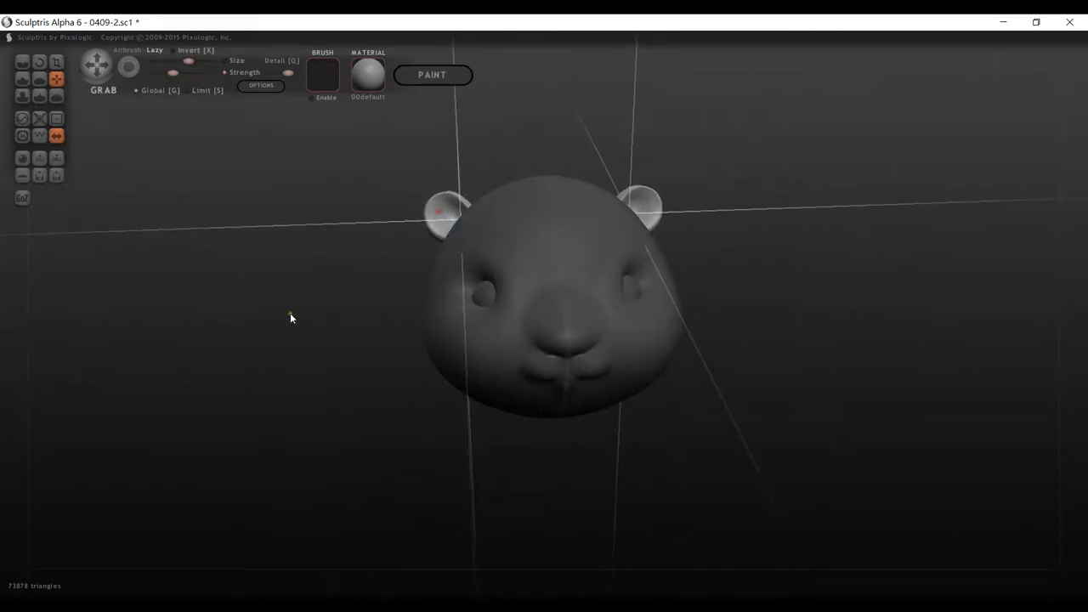
right_drag(292, 316, 587, 281)
Add a new sphere as an object in the scene and move it clear of the head, in front of the face.
right_drag(818, 374, 791, 330)
drag(791, 330, 816, 386)
scroll(808, 326, down, 3)
right_drag(816, 389, 764, 388)
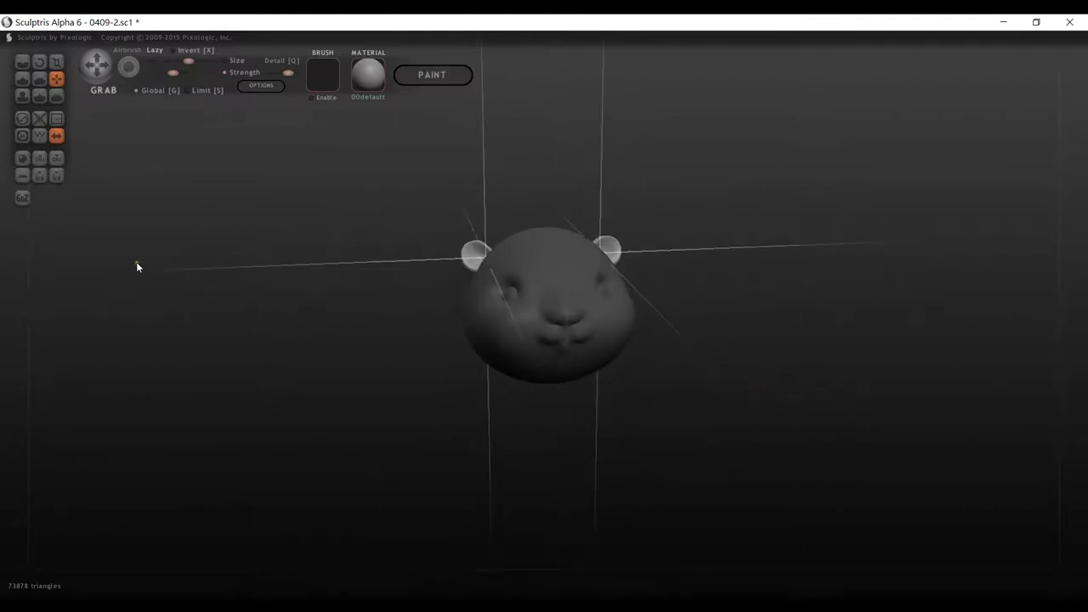
click(24, 161)
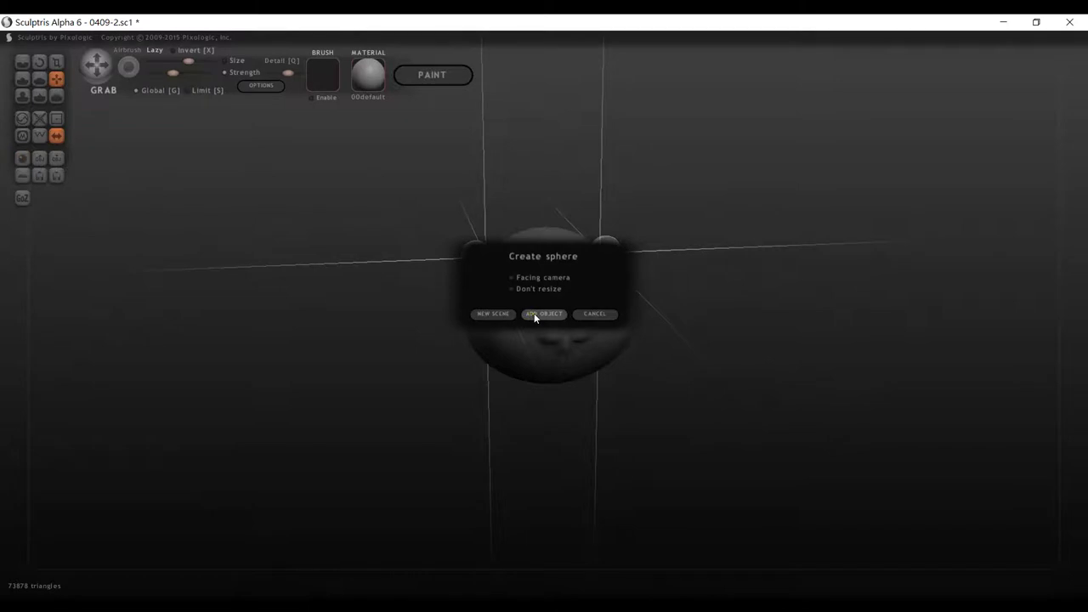
click(531, 315)
drag(562, 323, 561, 359)
click(777, 354)
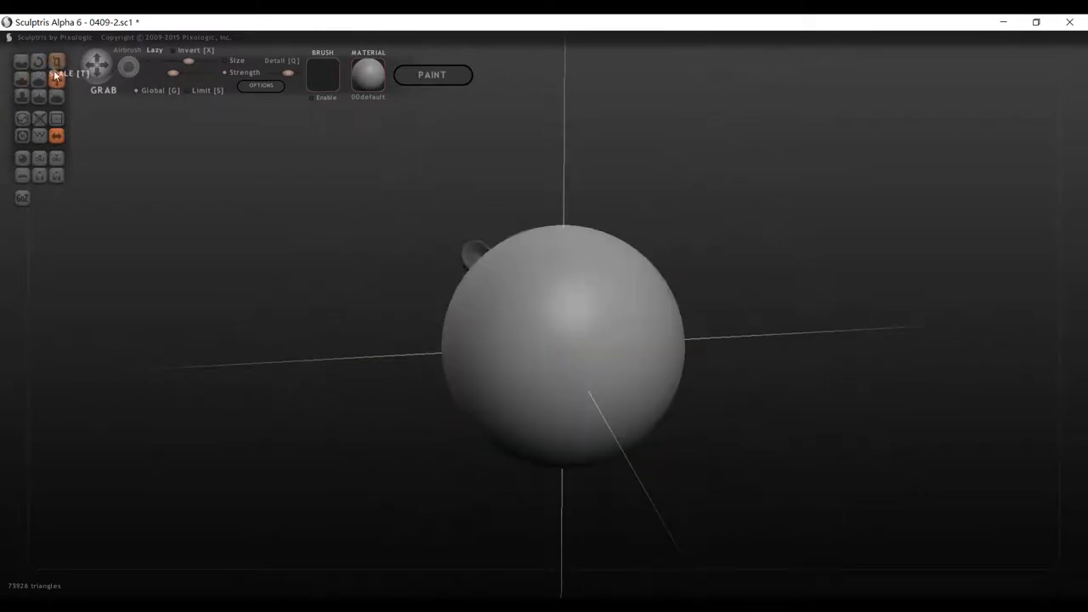
drag(231, 327, 404, 319)
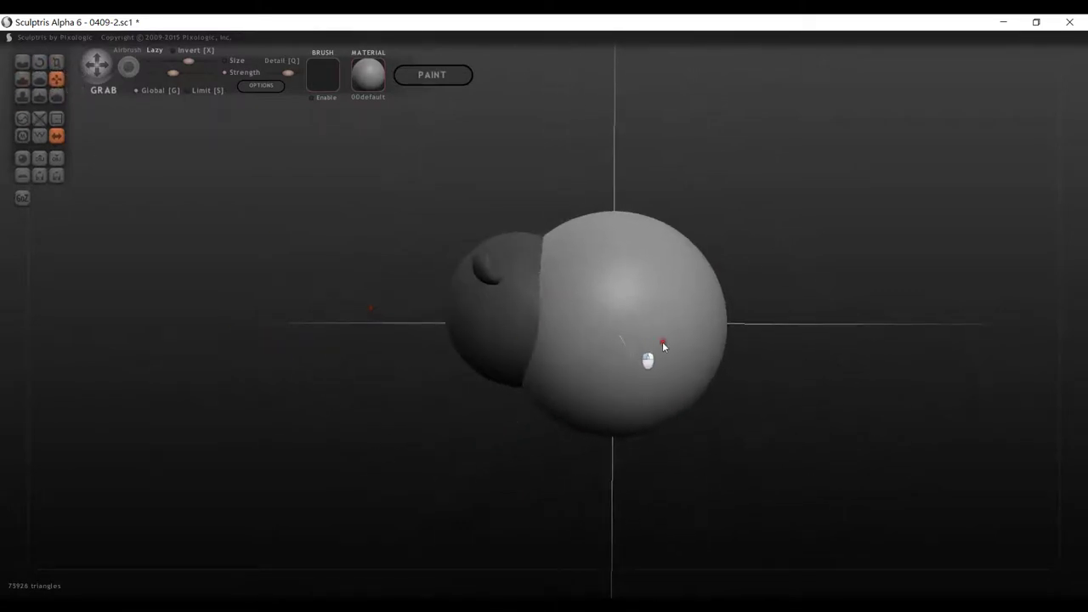
drag(664, 346, 908, 333)
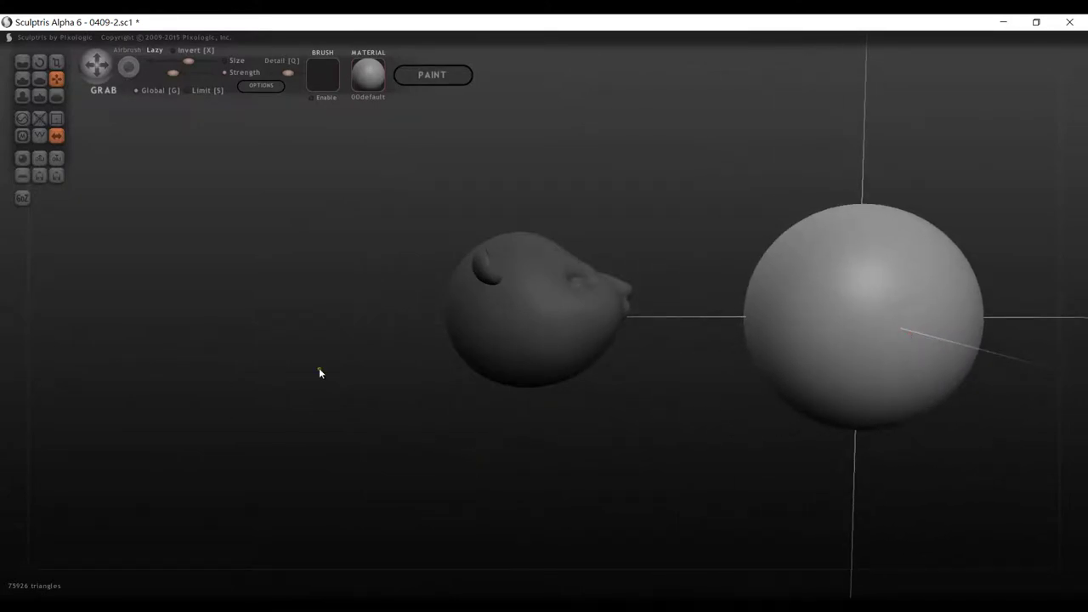
Pull the upper part of the new sphere up and toward the head using a larger Grab brush with Global off.
alt+drag(402, 442, 277, 442)
drag(857, 288, 765, 320)
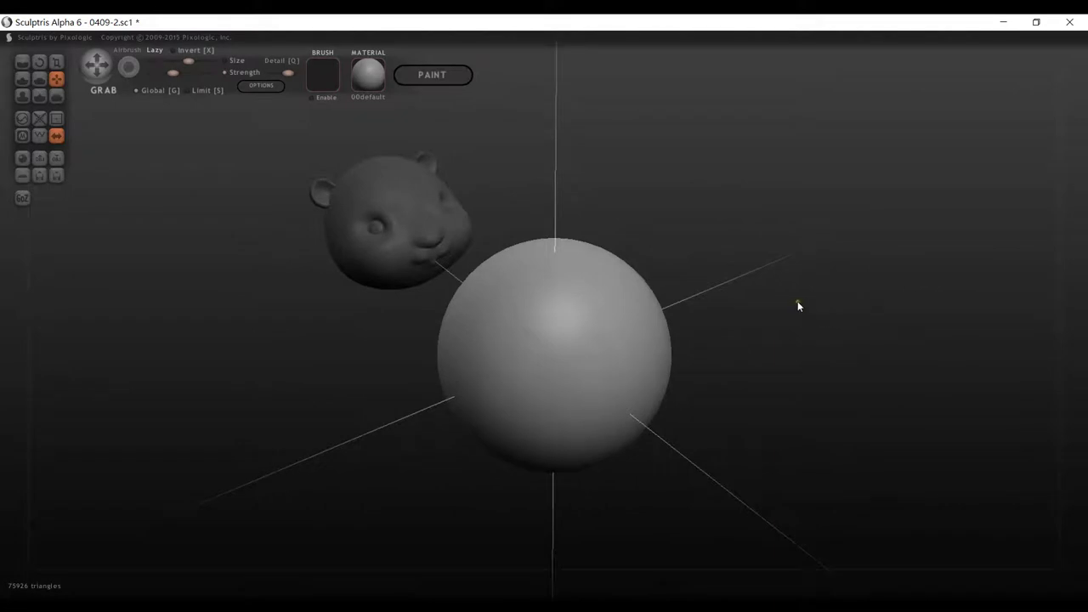
scroll(712, 266, down, 4)
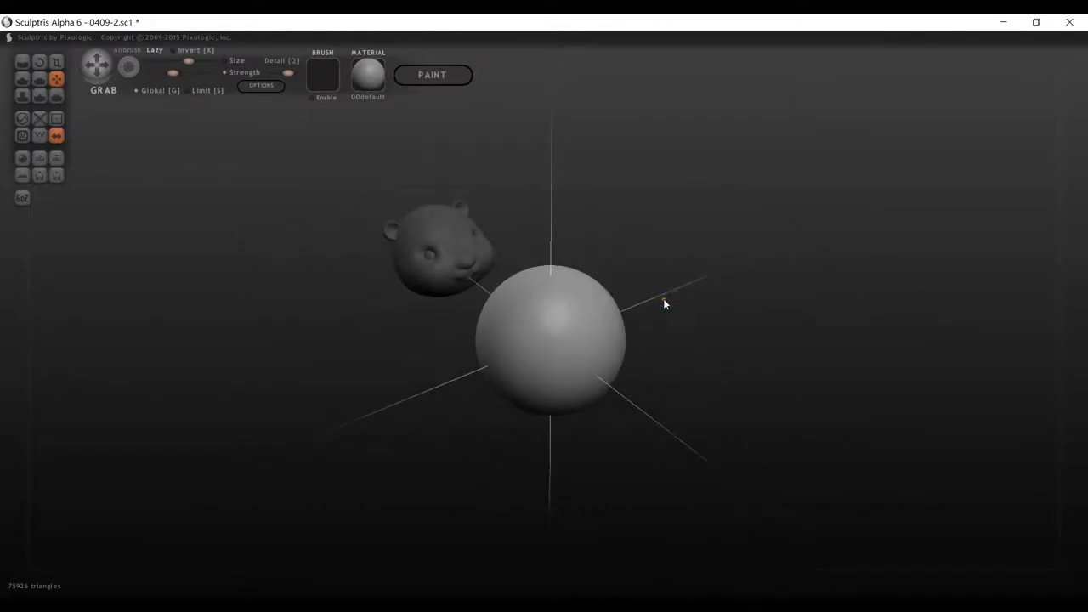
shift+drag(663, 299, 746, 261)
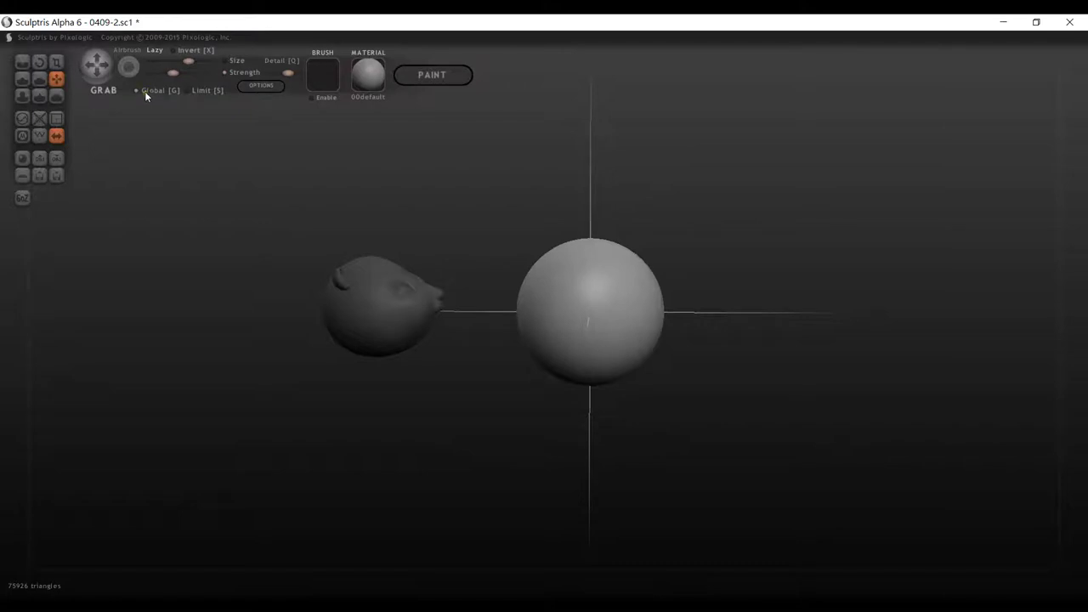
key(space)
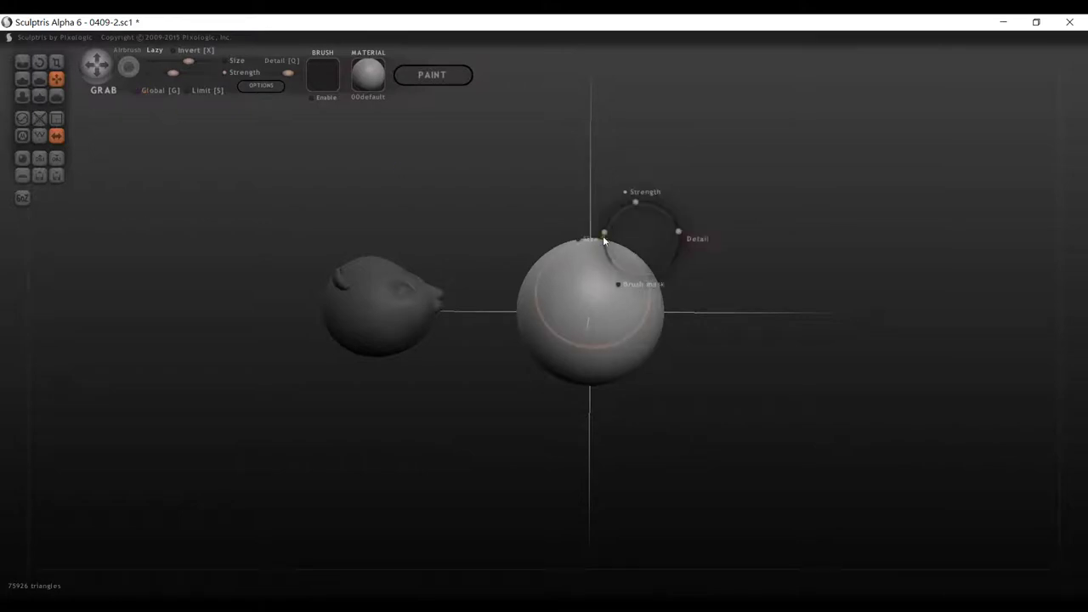
drag(606, 230, 613, 216)
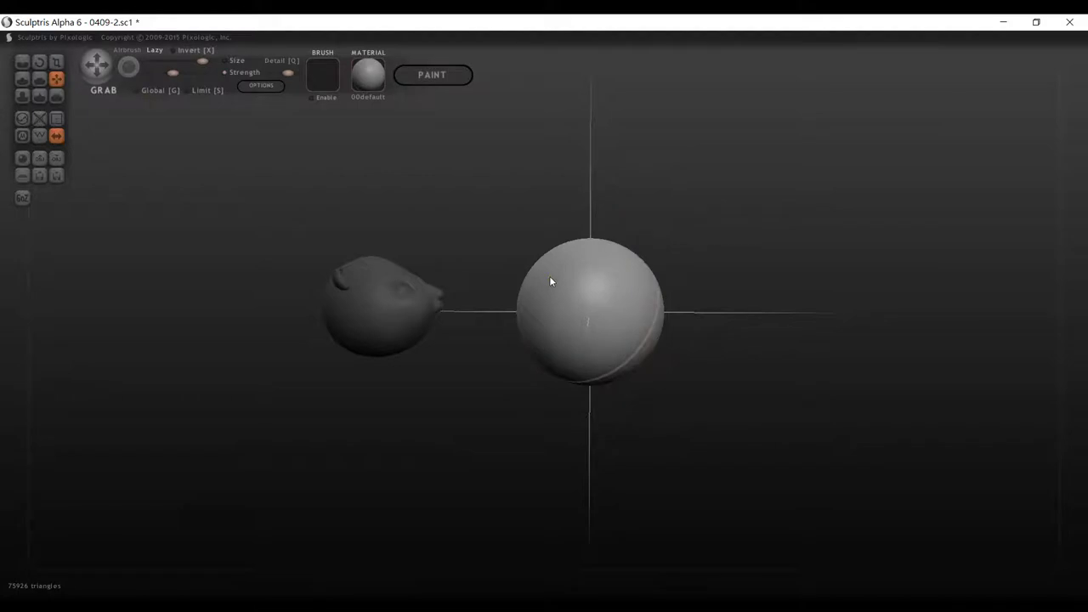
mouse_move(550, 282)
mouse_down()
mouse_move(530, 274)
mouse_move(499, 223)
mouse_up()
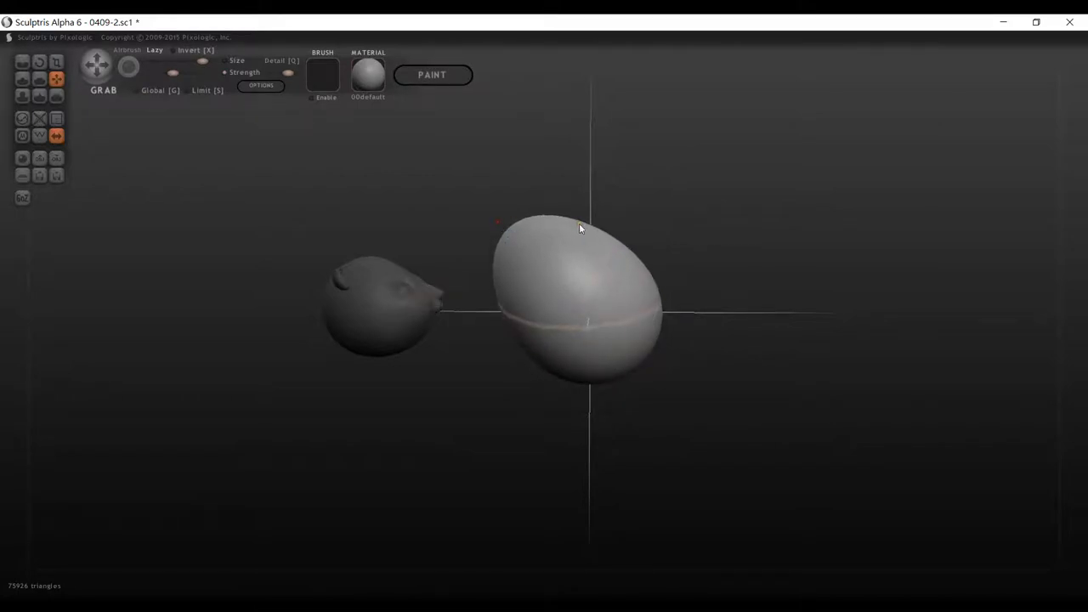
mouse_move(579, 223)
mouse_down()
mouse_move(566, 259)
mouse_move(652, 328)
mouse_move(680, 316)
mouse_move(655, 352)
mouse_move(671, 355)
mouse_up()
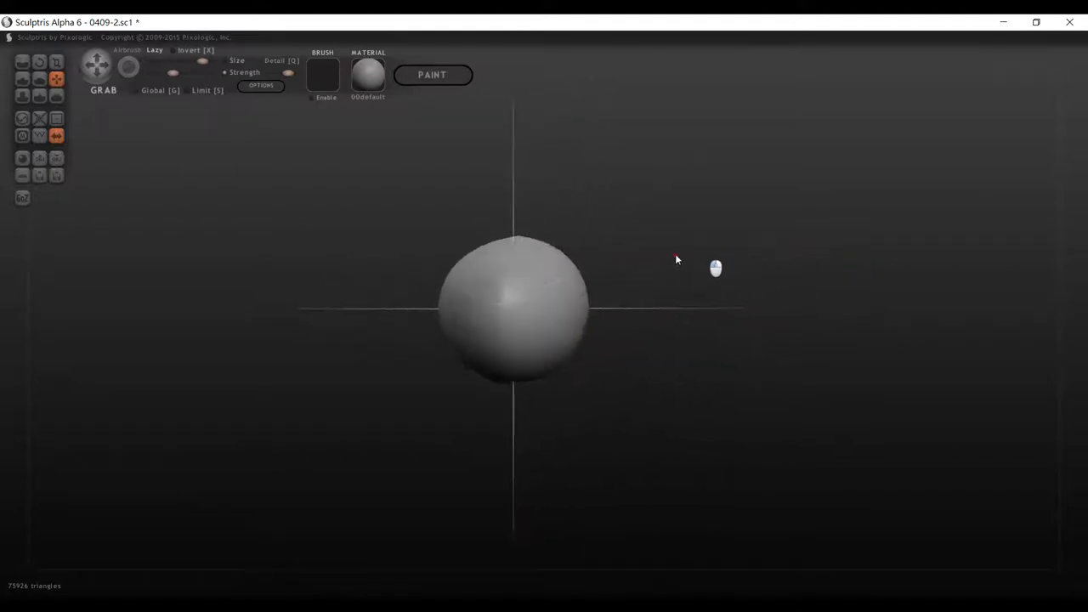
Stretch the sphere's far end away from the head, then refine its upper and lower contours into an elongated body.
drag(676, 259, 836, 259)
drag(655, 290, 837, 311)
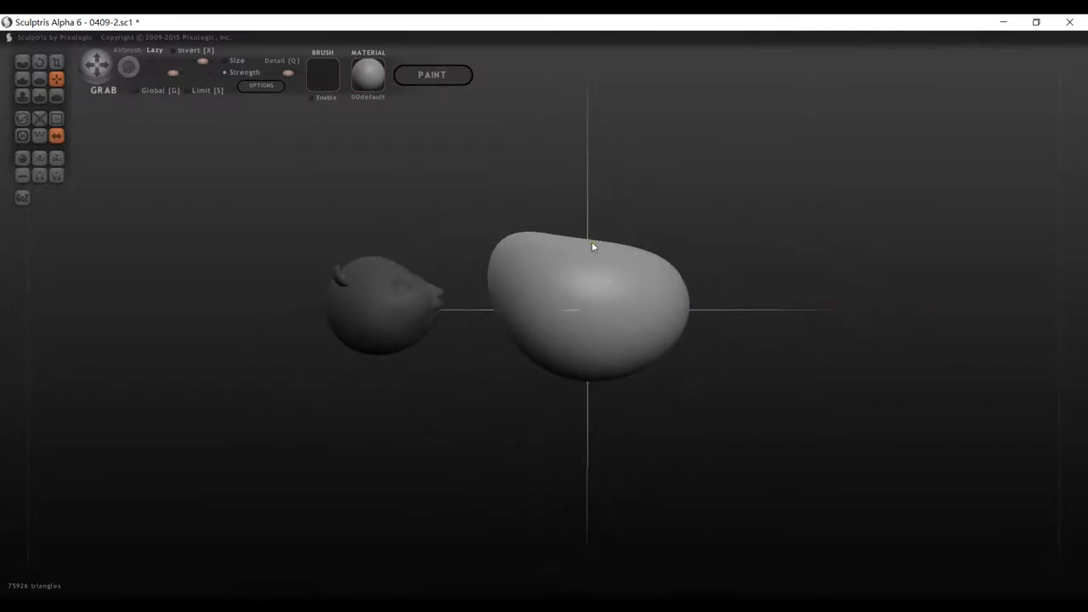
drag(593, 247, 581, 262)
drag(556, 367, 581, 366)
mouse_move(780, 303)
mouse_down()
mouse_move(598, 351)
mouse_move(635, 404)
mouse_up()
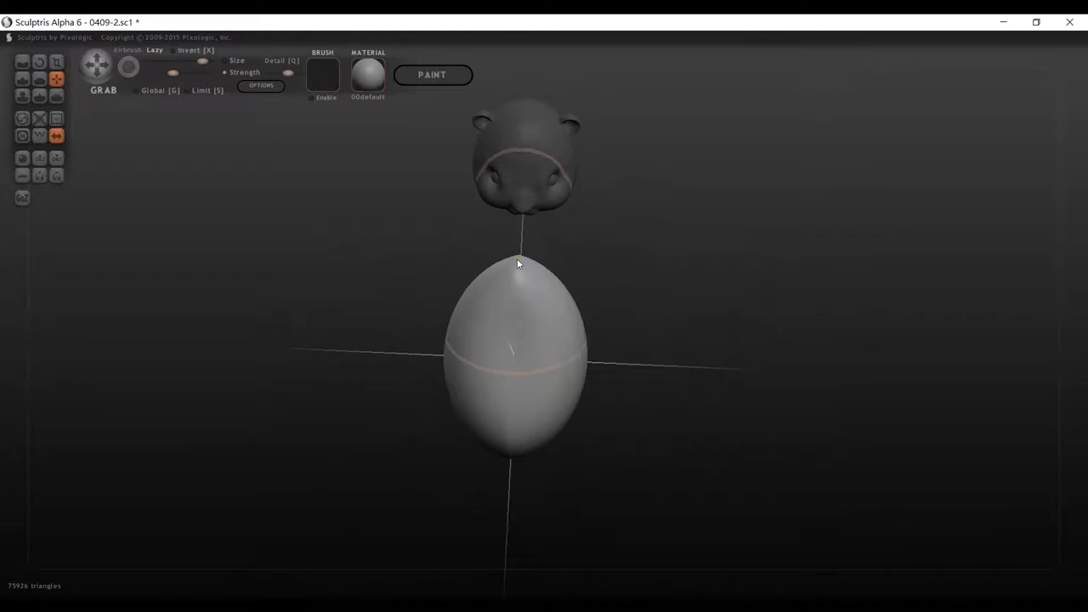
Move the whole body under the head until its narrow end meets the neck area, using Grab with Global on.
drag(293, 233, 236, 154)
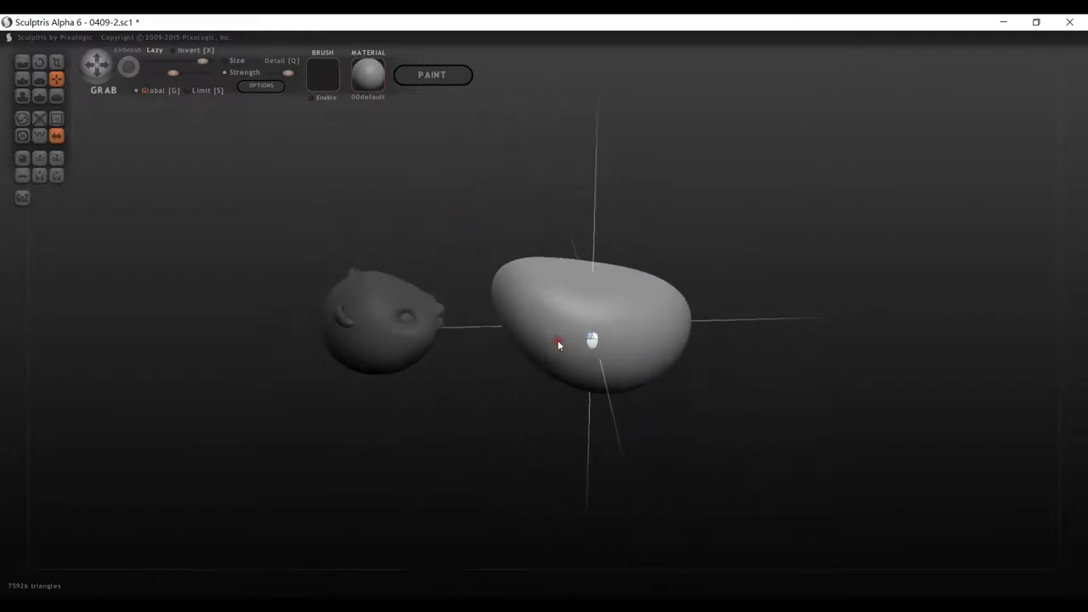
drag(558, 343, 470, 428)
drag(874, 344, 839, 315)
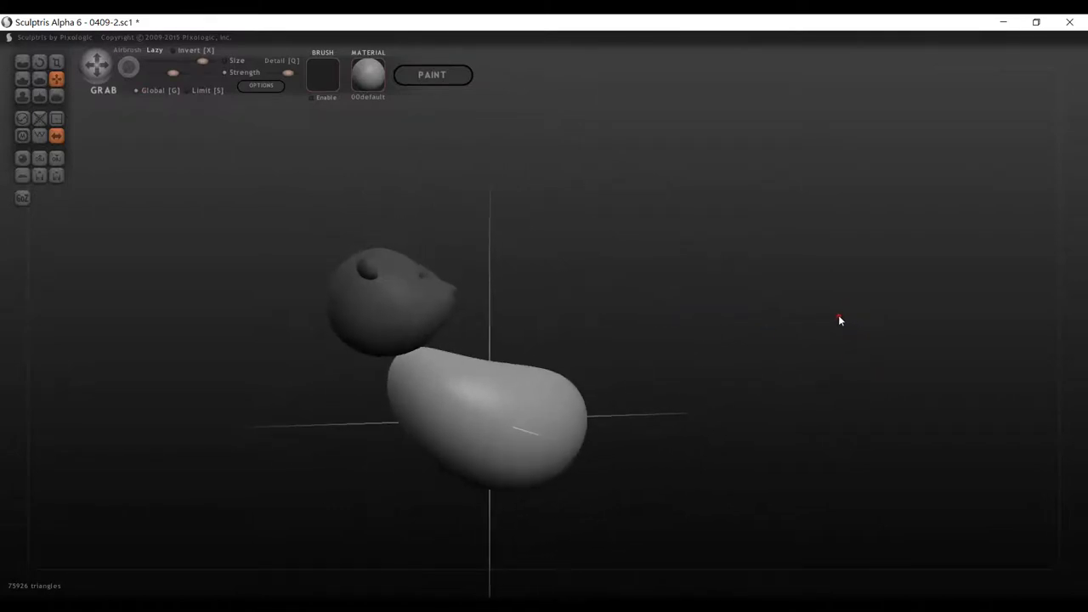
drag(476, 420, 471, 401)
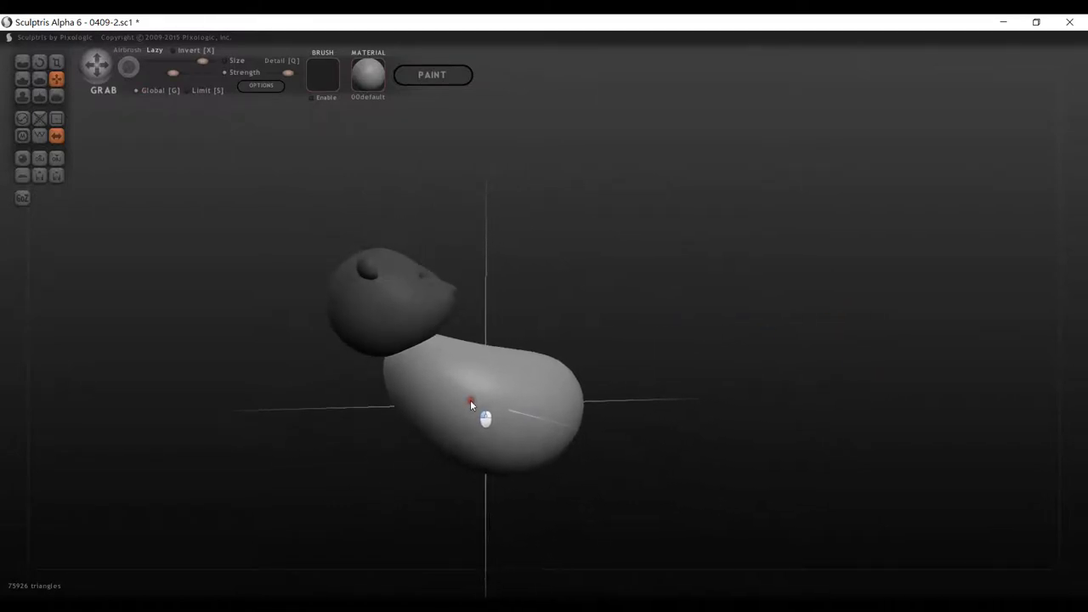
mouse_move(716, 357)
mouse_down()
mouse_move(737, 357)
mouse_move(522, 378)
mouse_move(509, 363)
mouse_move(627, 380)
mouse_move(688, 357)
mouse_move(574, 342)
mouse_move(544, 361)
mouse_move(615, 383)
mouse_move(703, 375)
mouse_move(719, 351)
mouse_up()
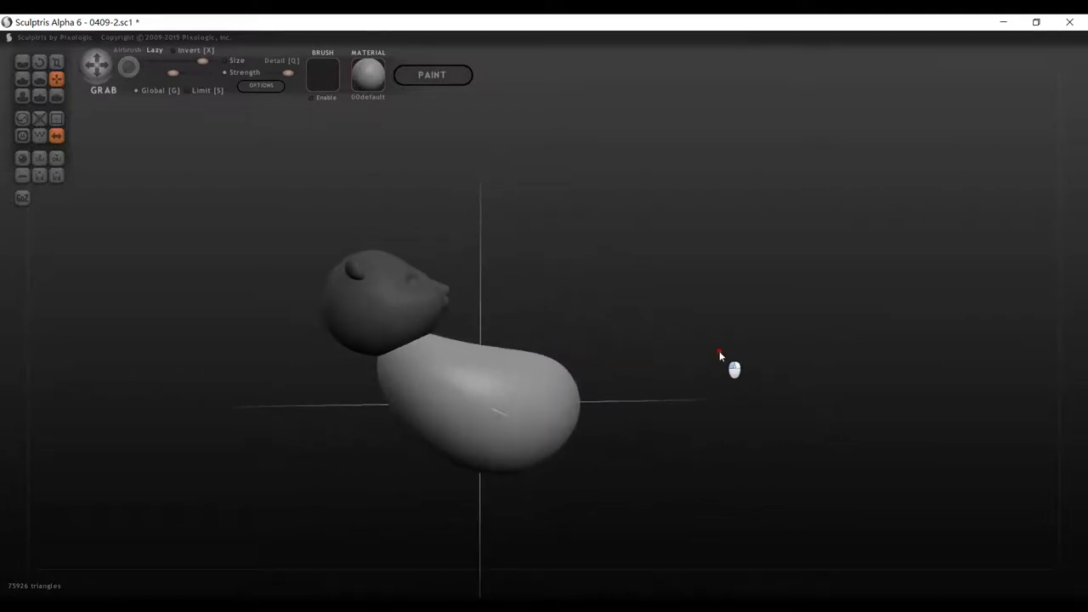
drag(577, 391, 704, 330)
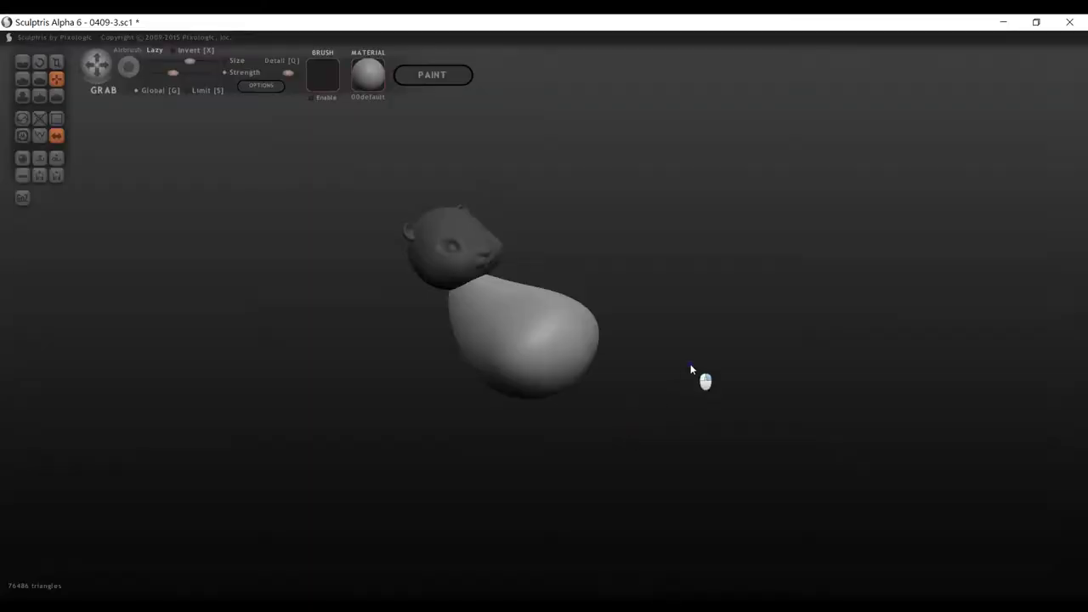
Shift the whole body slightly away from the head using Grab with Global on.
drag(690, 366, 658, 364)
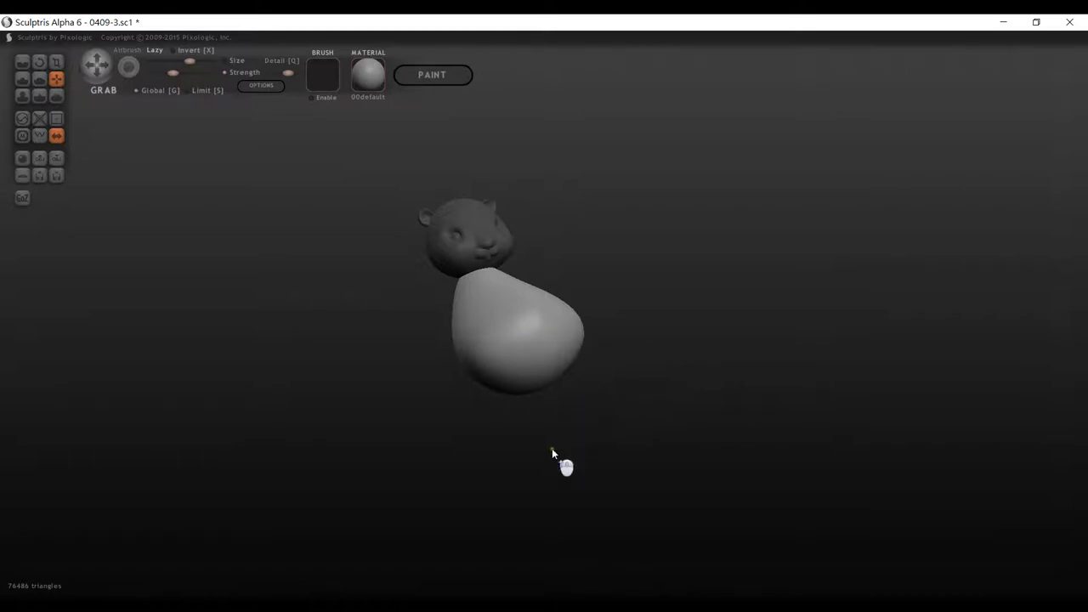
scroll(552, 448, up, 5)
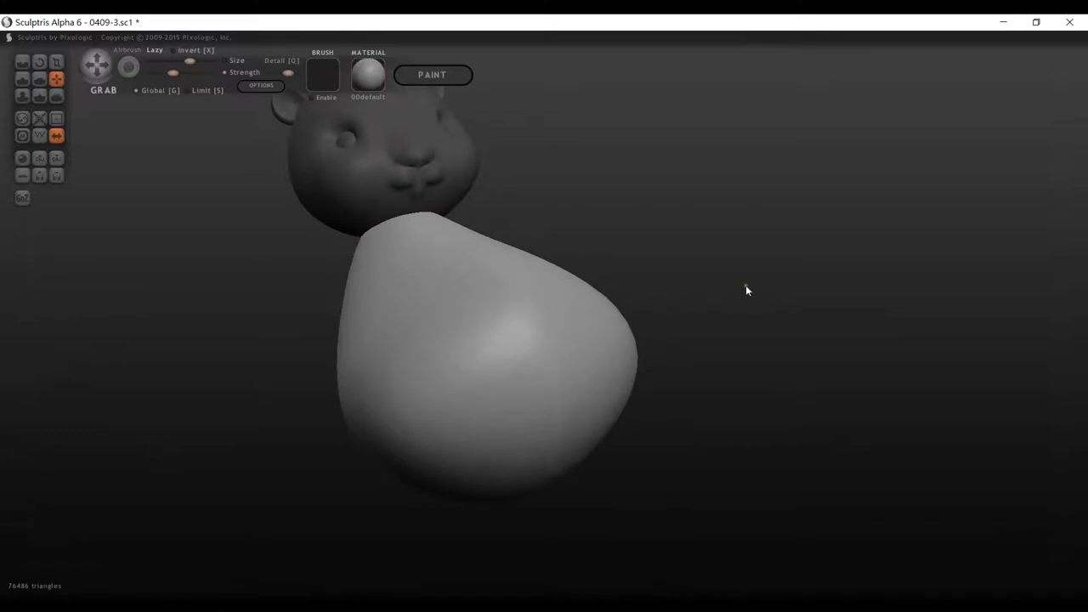
drag(746, 290, 770, 286)
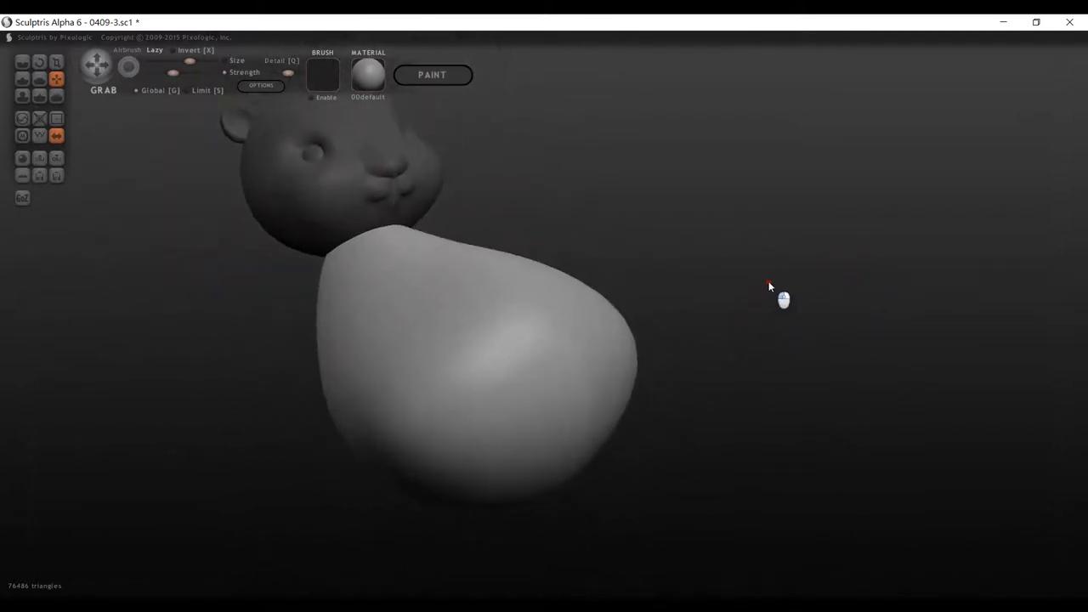
scroll(764, 287, down, 3)
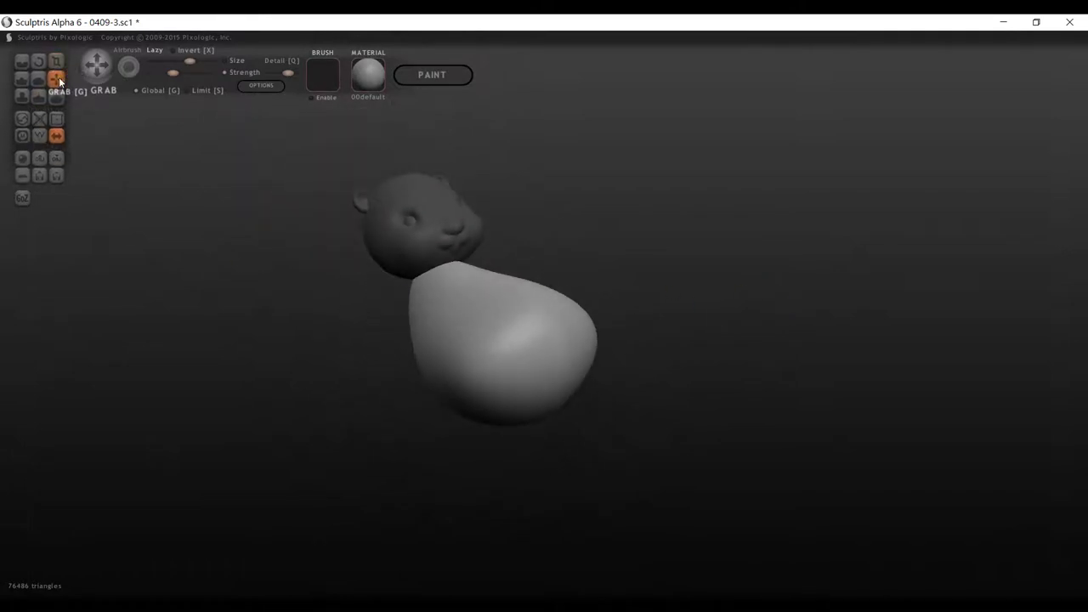
drag(670, 369, 738, 372)
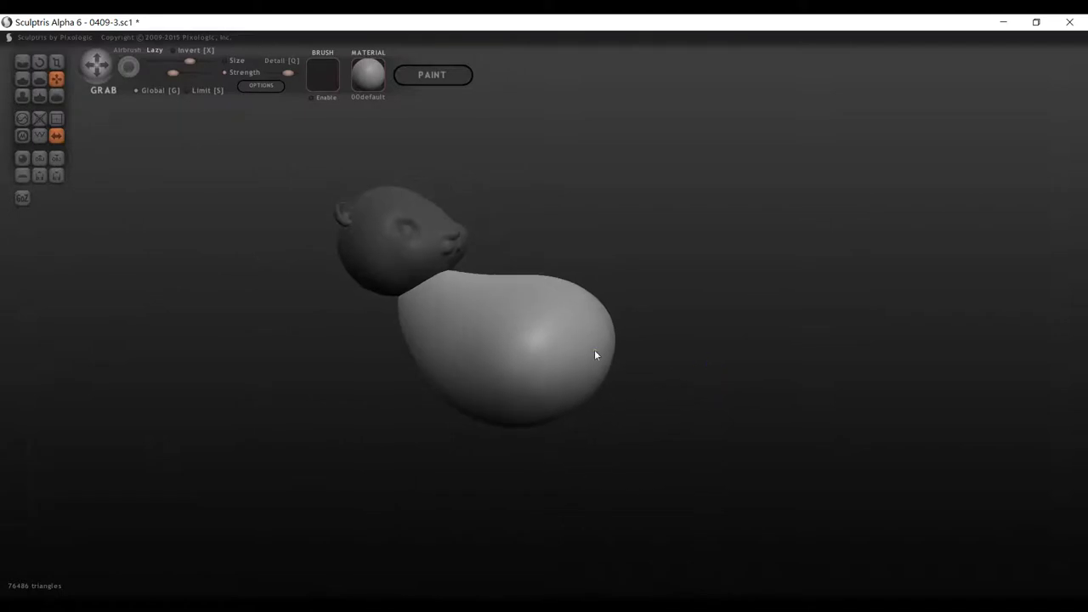
mouse_move(534, 334)
mouse_down()
mouse_move(602, 340)
mouse_move(570, 332)
mouse_move(566, 355)
mouse_up()
Narrow both sides of the body's neck end symmetrically using Grab with Global off.
drag(804, 296, 705, 342)
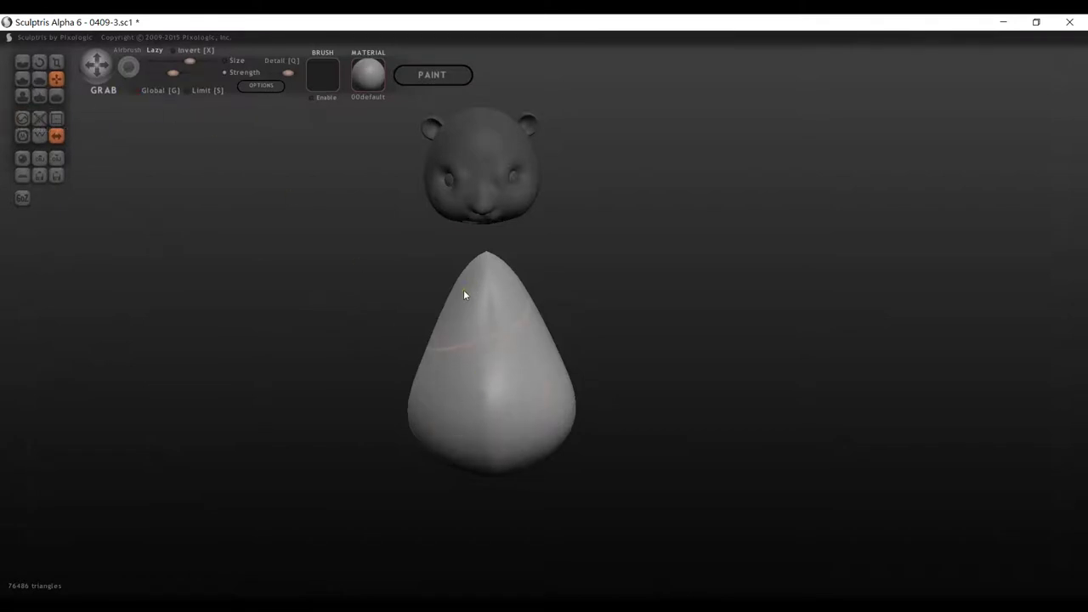
mouse_move(452, 300)
mouse_down()
mouse_move(481, 290)
mouse_move(485, 298)
mouse_move(459, 309)
mouse_move(475, 312)
mouse_up()
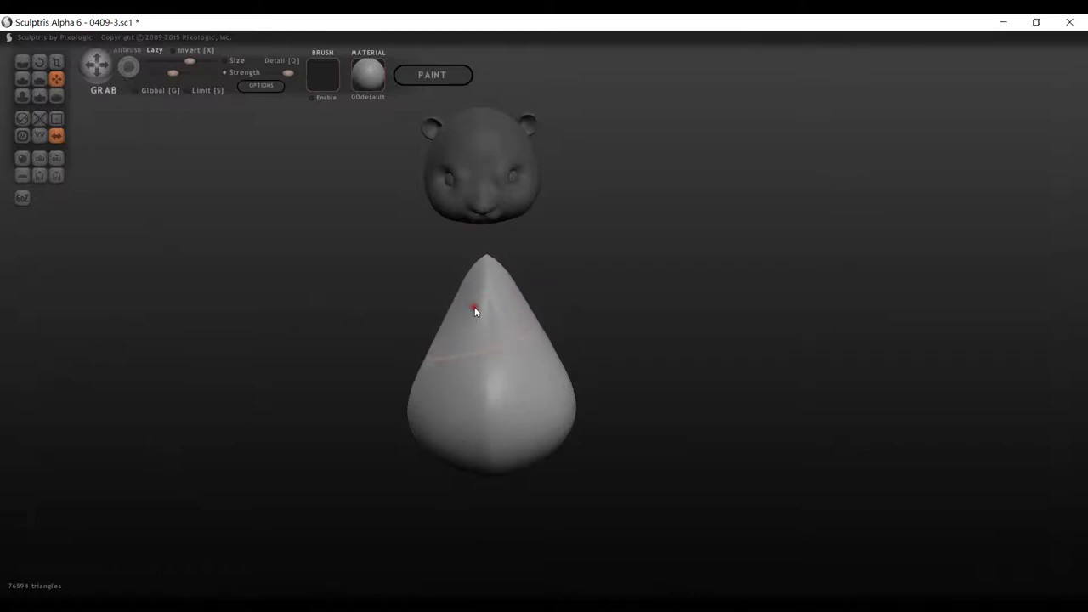
drag(583, 294, 723, 241)
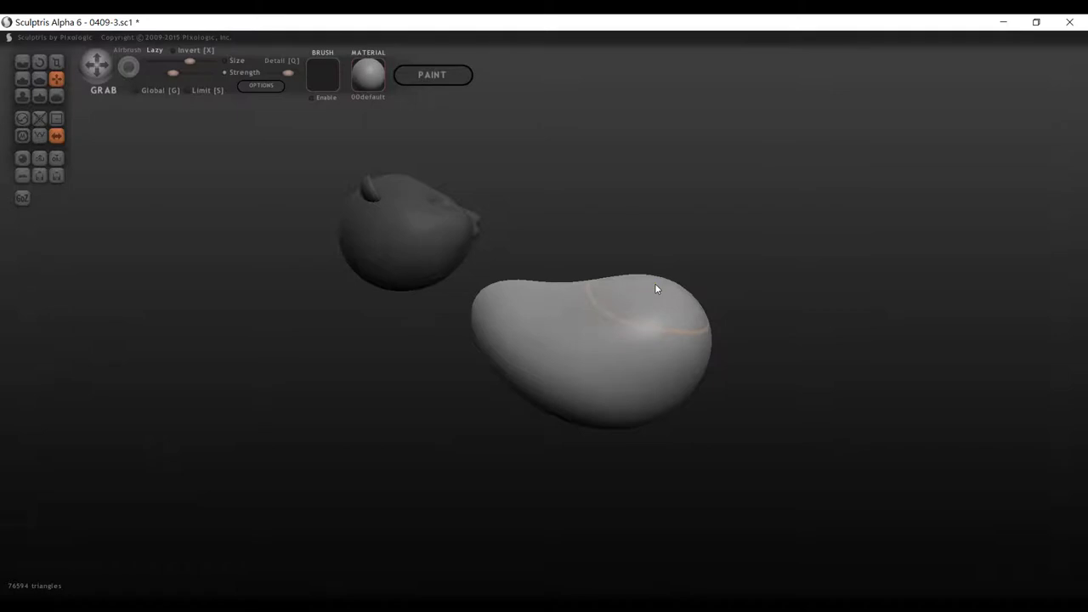
Raise the top of the body's far end with a larger Grab brush and push in the underside near the neck.
key(space)
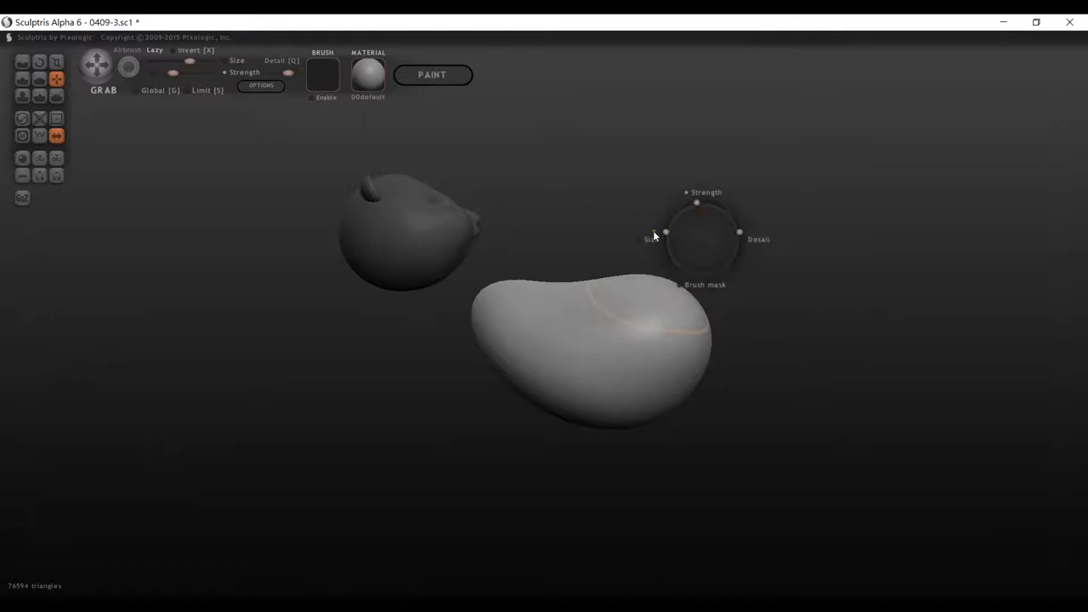
drag(666, 231, 670, 223)
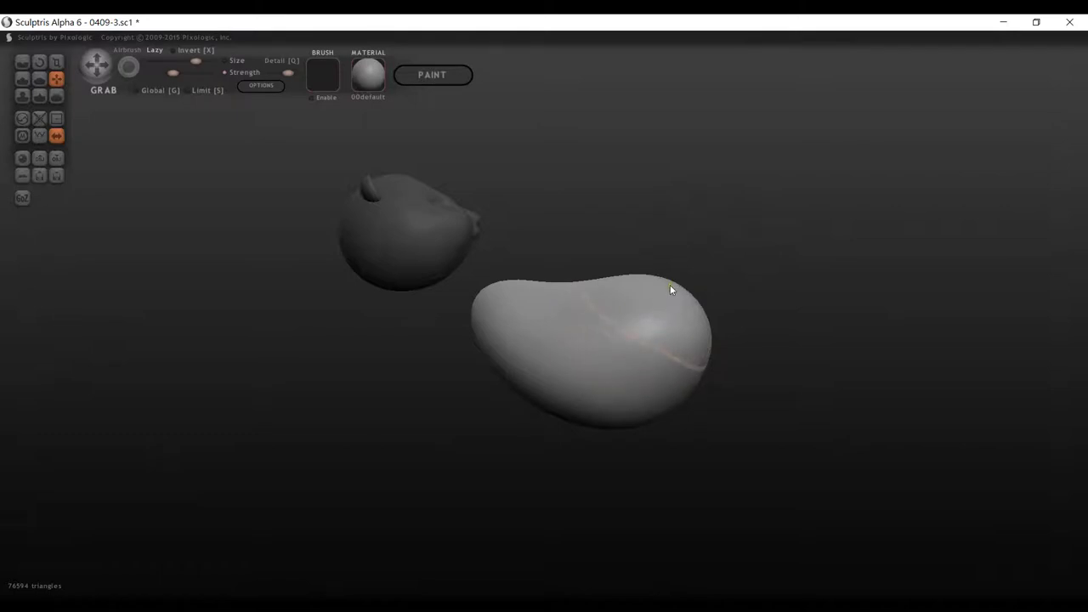
drag(670, 285, 666, 279)
mouse_move(767, 303)
mouse_down()
mouse_move(596, 363)
mouse_move(637, 329)
mouse_move(687, 318)
mouse_move(618, 386)
mouse_move(729, 366)
mouse_move(673, 376)
mouse_move(670, 334)
mouse_move(884, 309)
mouse_move(854, 303)
mouse_move(824, 333)
mouse_move(848, 320)
mouse_up()
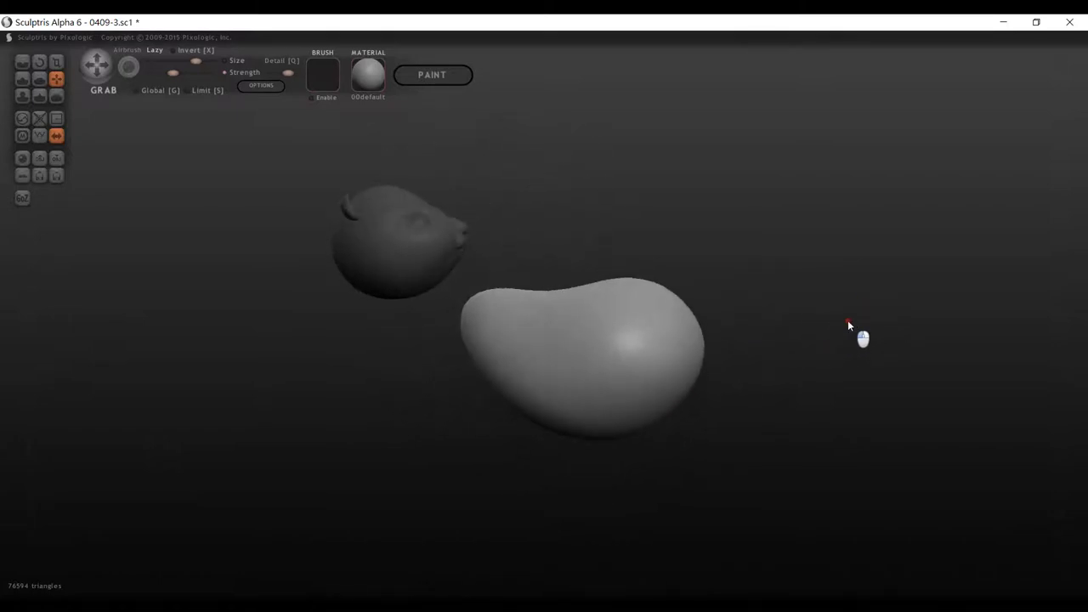
drag(499, 385, 519, 365)
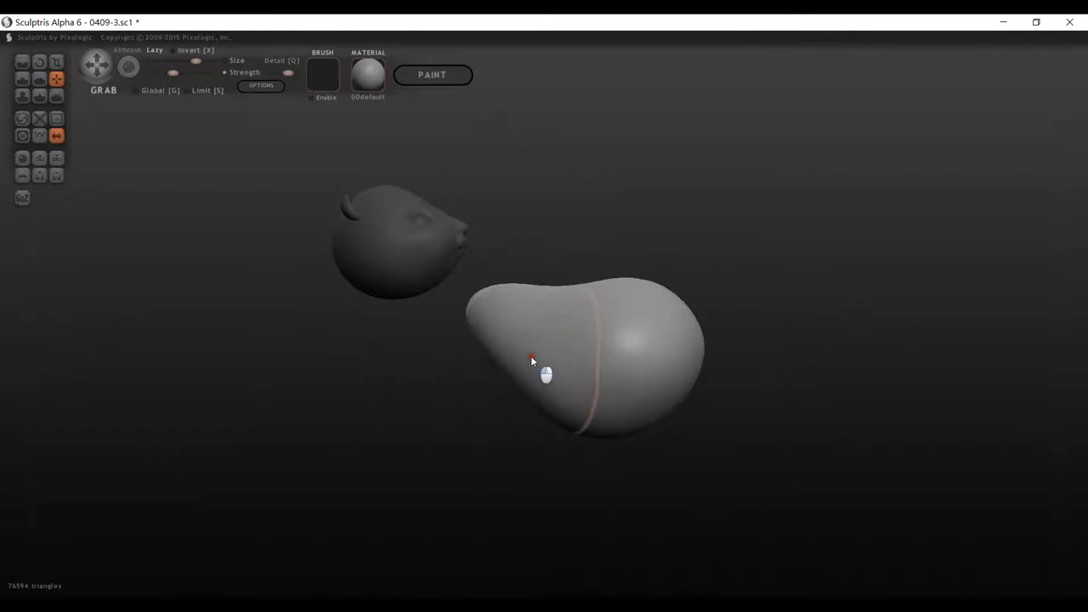
mouse_move(750, 391)
mouse_down()
mouse_move(758, 396)
mouse_move(632, 433)
mouse_up()
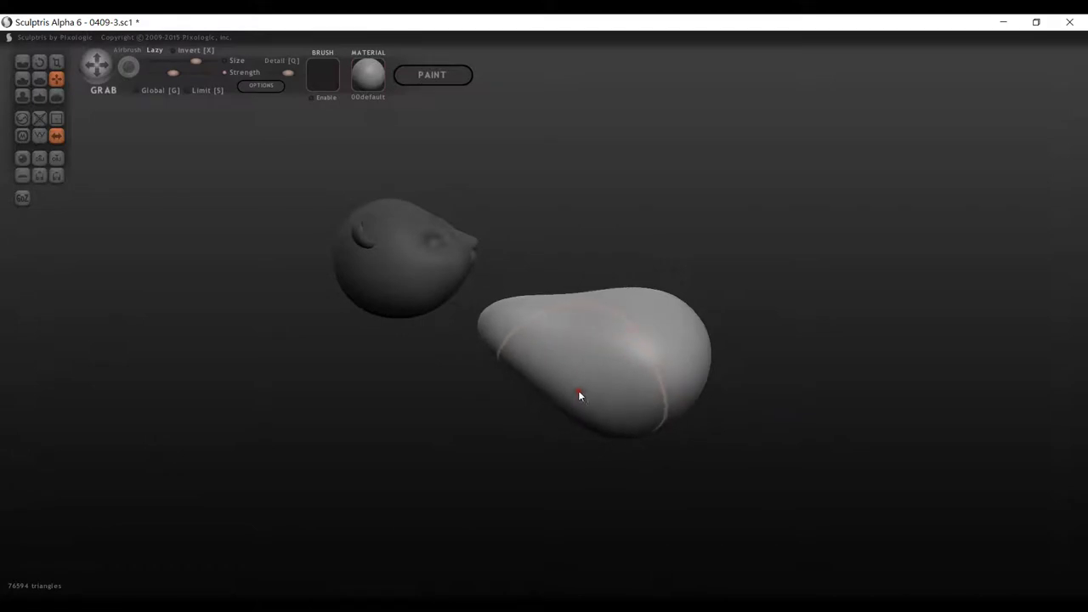
Raise the tip of the body's neck end using a smaller Grab brush with Global off.
mouse_move(748, 435)
mouse_down()
mouse_move(817, 443)
mouse_move(858, 418)
mouse_move(809, 425)
mouse_move(825, 444)
mouse_move(742, 422)
mouse_up()
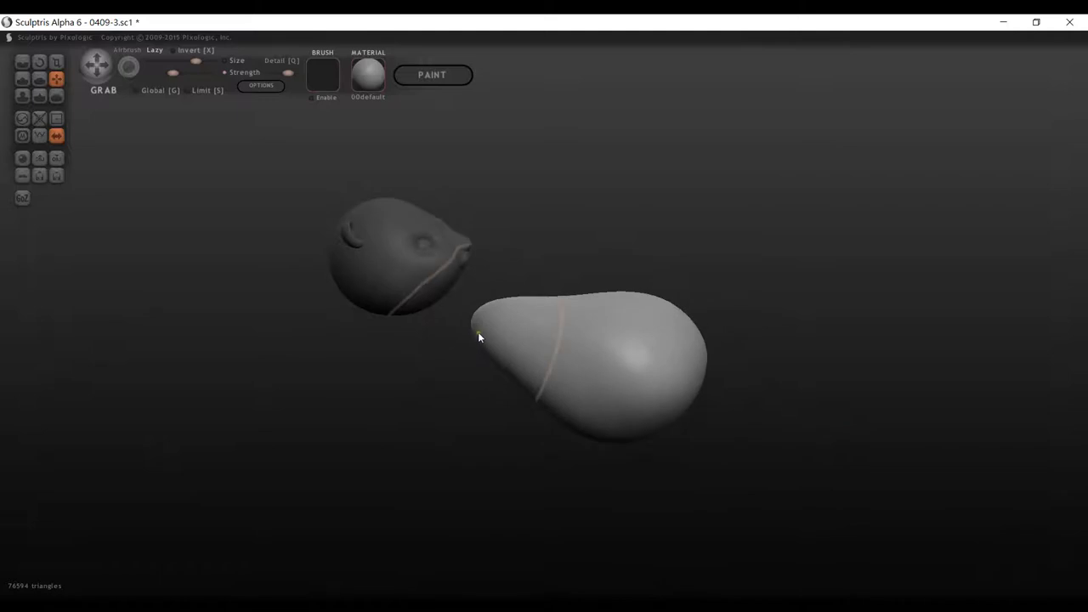
drag(768, 321, 690, 413)
drag(641, 274, 499, 191)
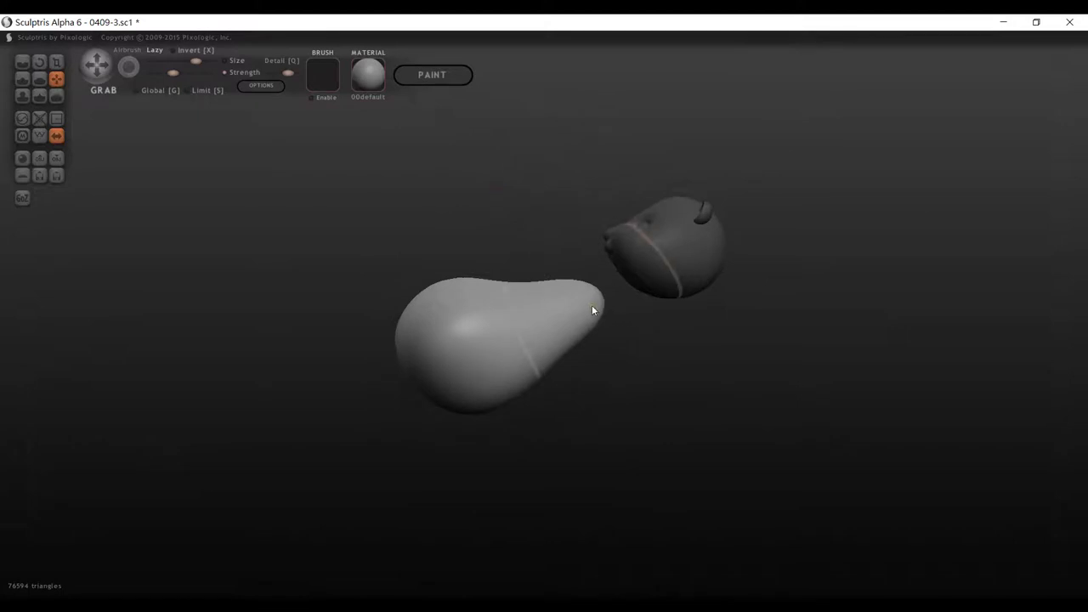
key(space)
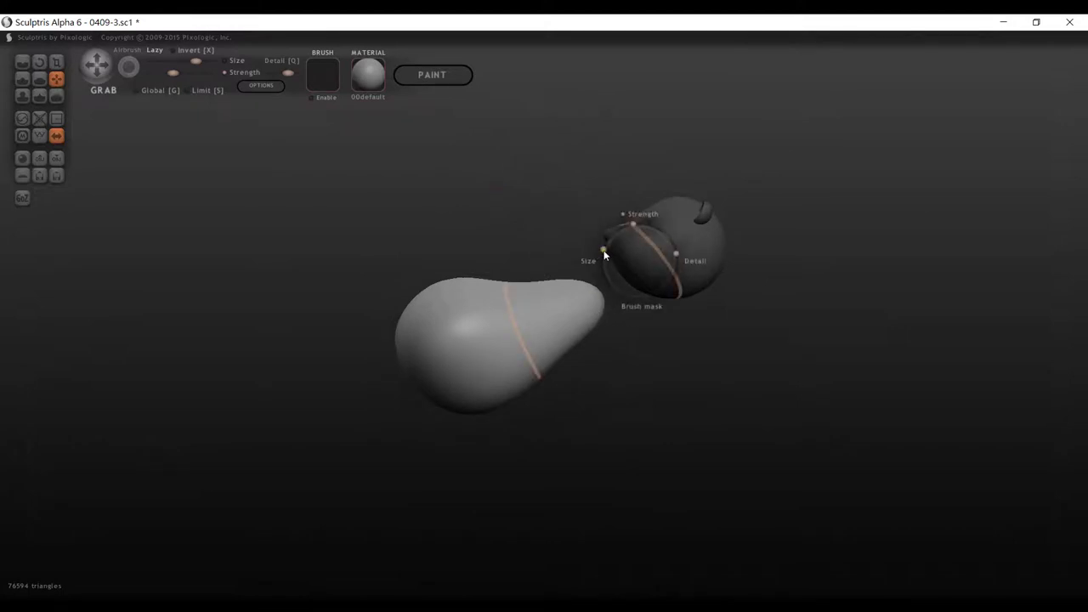
drag(604, 253, 599, 295)
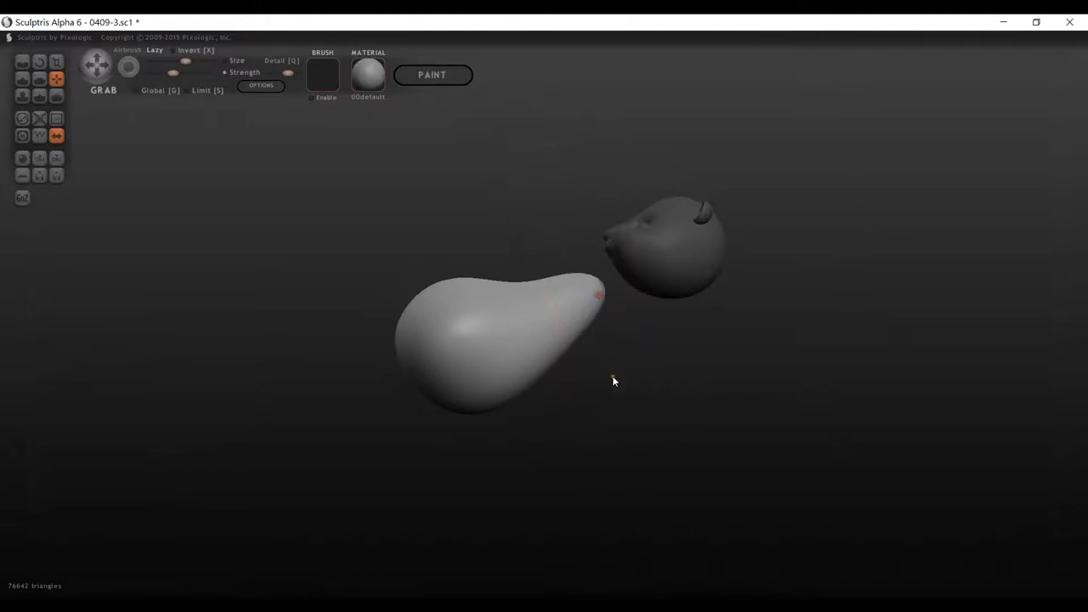
Move the whole body toward the head until its neck end meets the head's underside, using Grab with Global on.
drag(613, 382, 848, 396)
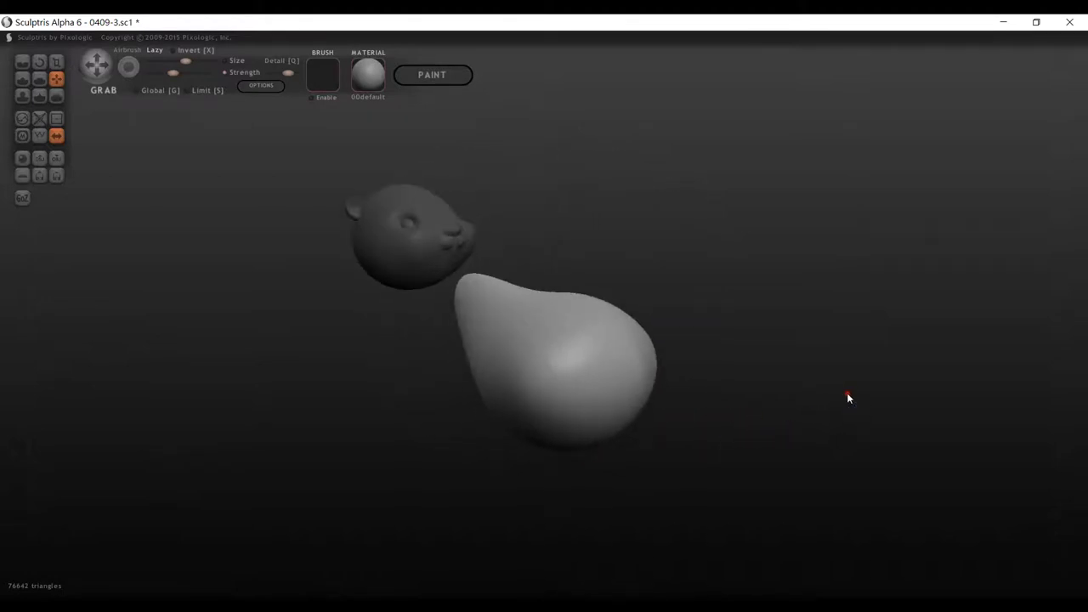
mouse_move(556, 343)
mouse_down()
mouse_move(540, 359)
mouse_move(498, 358)
mouse_up()
mouse_move(748, 280)
mouse_down()
mouse_move(777, 267)
mouse_move(672, 275)
mouse_move(842, 250)
mouse_move(771, 434)
mouse_up()
drag(602, 328, 571, 330)
mouse_move(776, 340)
mouse_down()
mouse_move(760, 360)
mouse_move(800, 338)
mouse_up()
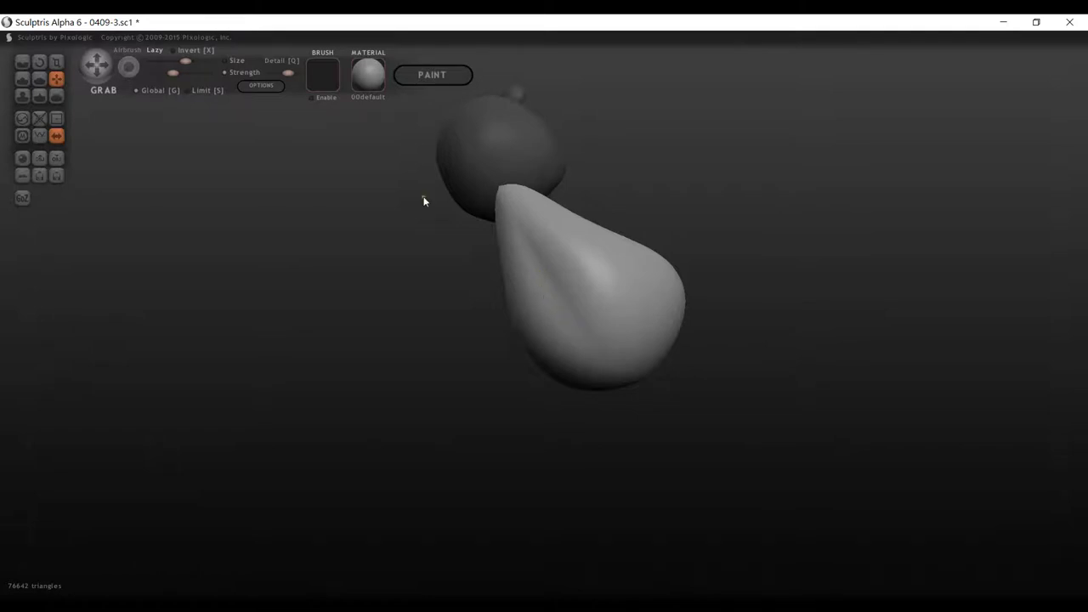
Smooth the crease and uneven areas along the body's sides and rounded end, using the Smooth brush with increased strength.
click(60, 97)
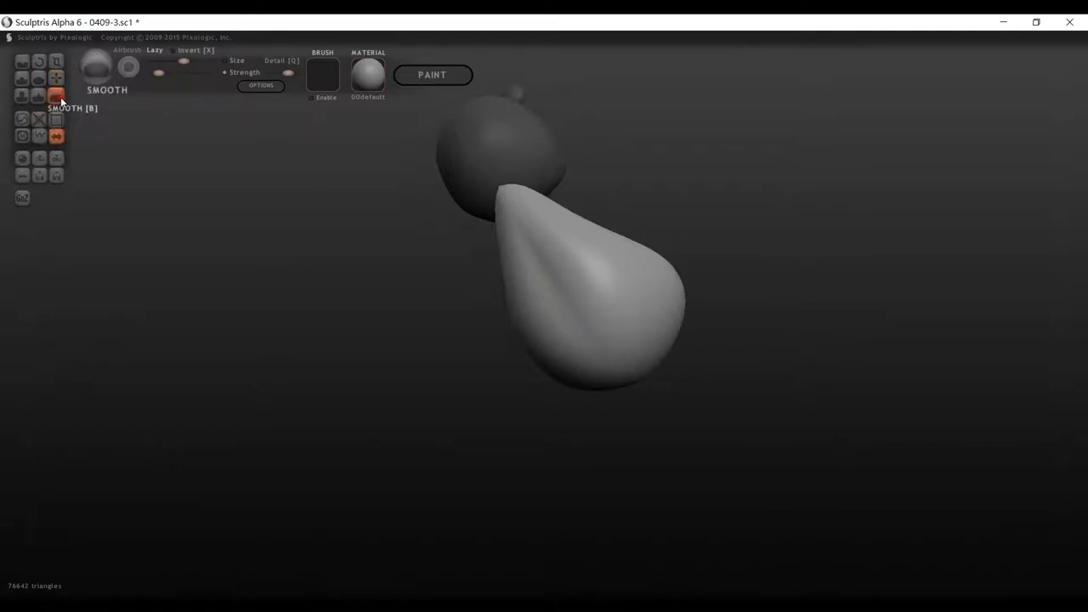
mouse_move(582, 309)
mouse_down()
mouse_move(576, 320)
mouse_move(538, 252)
mouse_move(567, 311)
mouse_move(620, 274)
mouse_move(528, 249)
mouse_move(590, 303)
mouse_move(554, 228)
mouse_move(598, 290)
mouse_up()
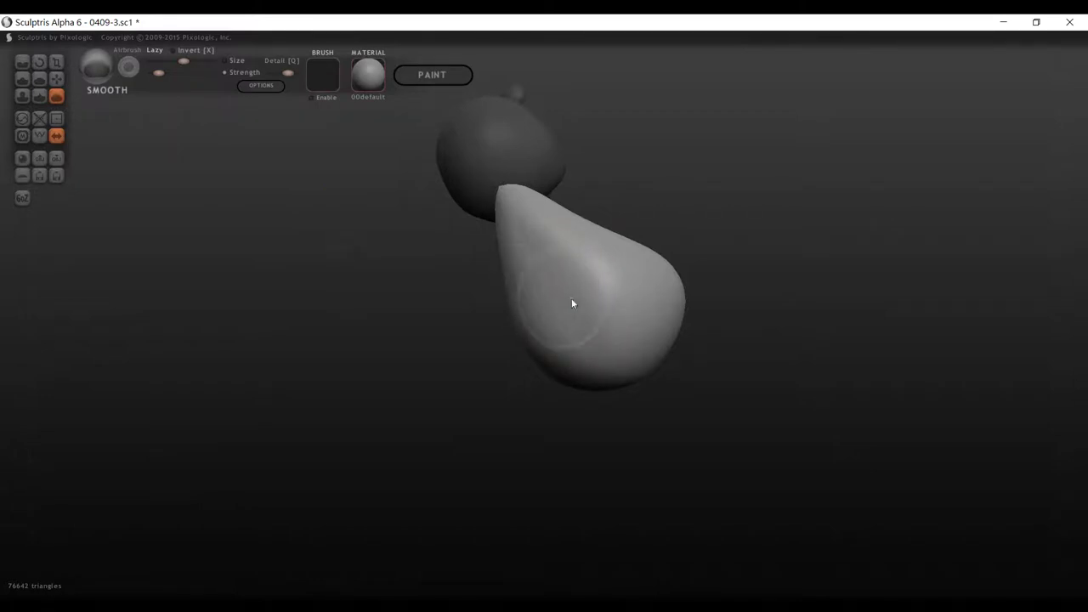
key(space)
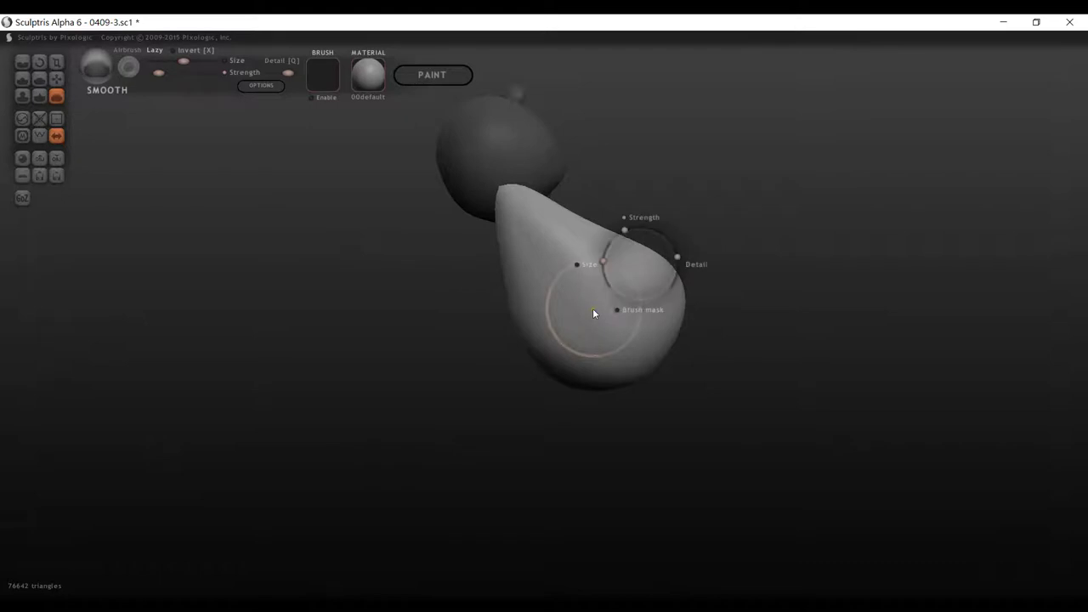
drag(625, 233, 633, 231)
click(641, 233)
mouse_move(608, 306)
mouse_down()
mouse_move(567, 246)
mouse_move(511, 251)
mouse_move(583, 347)
mouse_move(619, 305)
mouse_move(531, 233)
mouse_move(557, 334)
mouse_up()
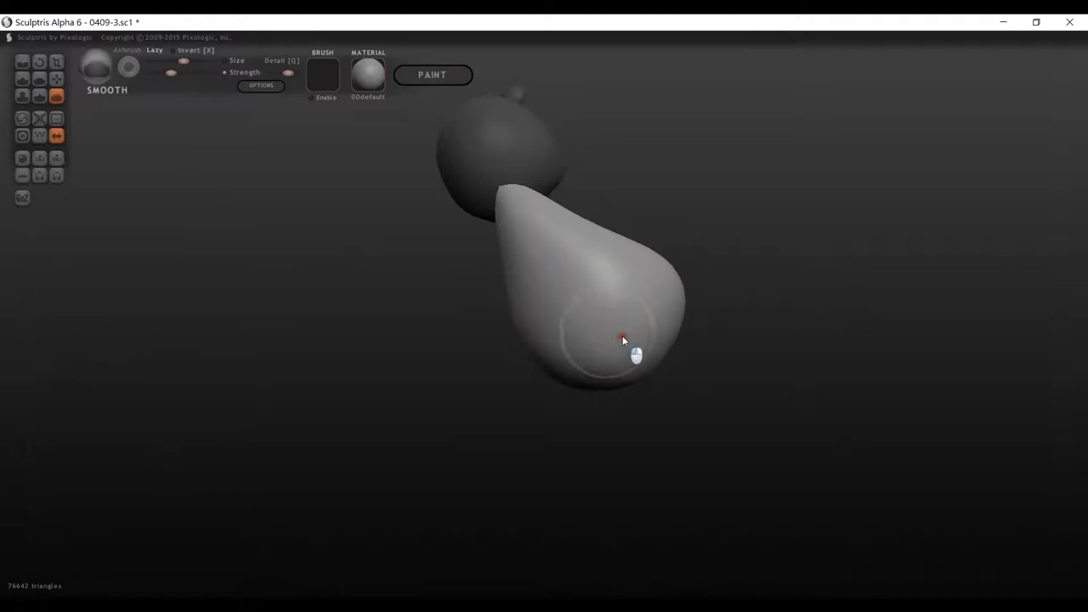
drag(705, 332, 745, 357)
mouse_move(583, 352)
mouse_down()
mouse_move(510, 314)
mouse_move(504, 374)
mouse_move(600, 396)
mouse_up()
drag(664, 367, 714, 343)
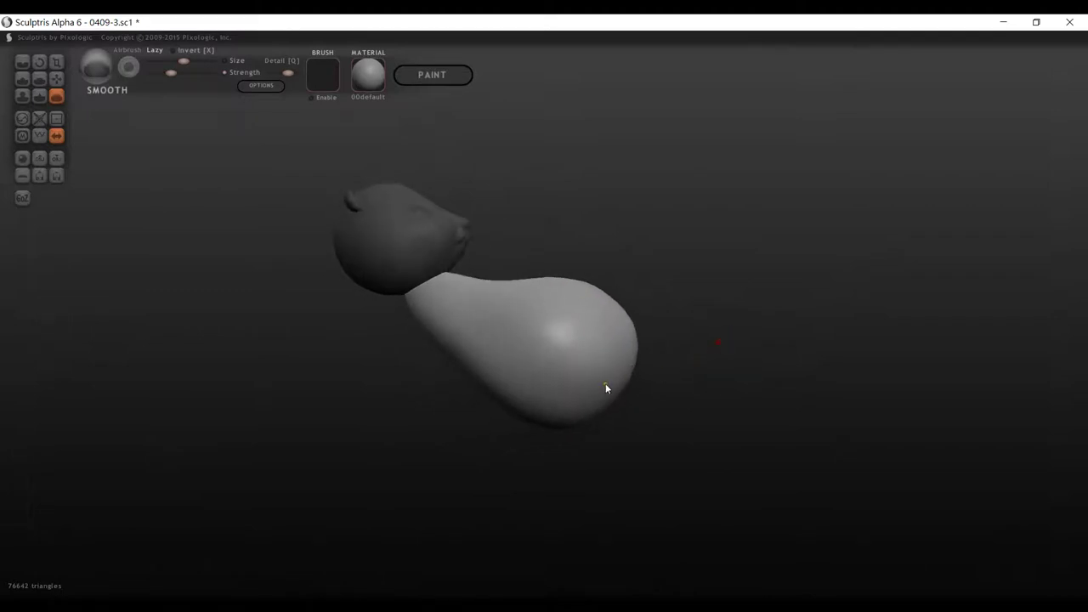
mouse_move(605, 384)
mouse_down()
mouse_move(523, 352)
mouse_move(551, 295)
mouse_up()
Rotate the whole body slightly so its neck end tilts down, and move it back up against the head with global Grab.
mouse_move(803, 346)
mouse_down()
mouse_move(747, 418)
mouse_move(661, 400)
mouse_move(733, 405)
mouse_move(706, 420)
mouse_move(686, 400)
mouse_move(770, 383)
mouse_move(812, 350)
mouse_move(806, 368)
mouse_move(762, 392)
mouse_move(817, 351)
mouse_move(850, 364)
mouse_up()
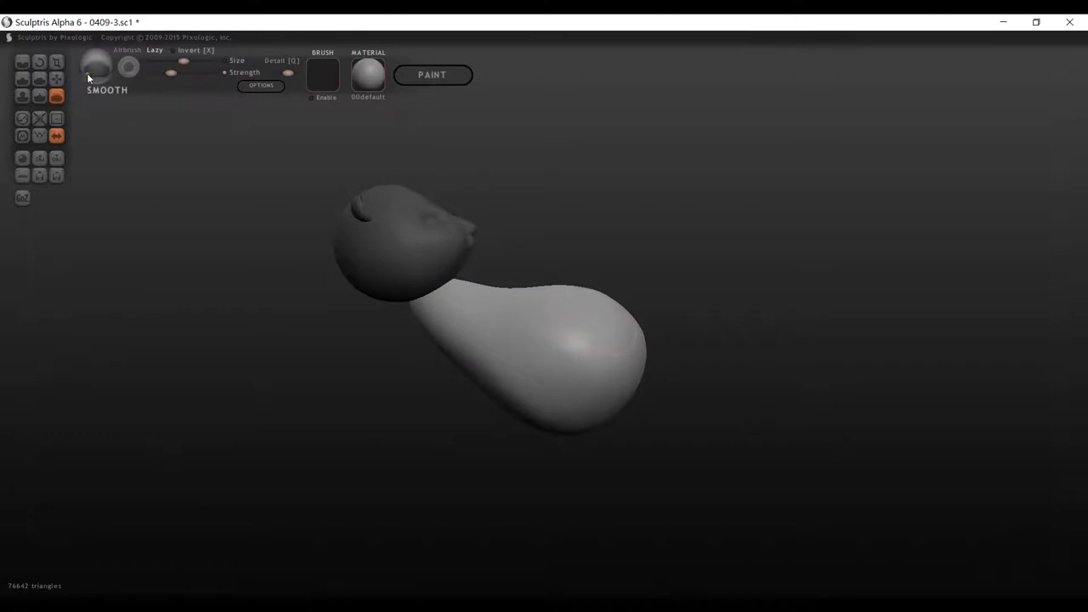
click(39, 63)
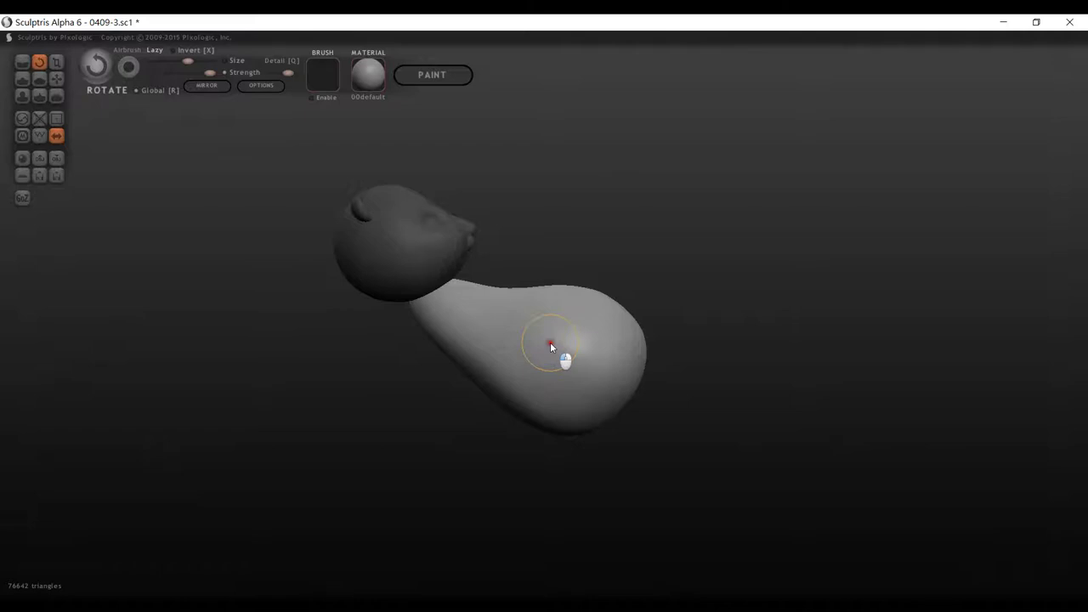
mouse_move(550, 342)
mouse_down()
mouse_move(624, 355)
mouse_move(654, 301)
mouse_move(651, 346)
mouse_move(656, 326)
mouse_up()
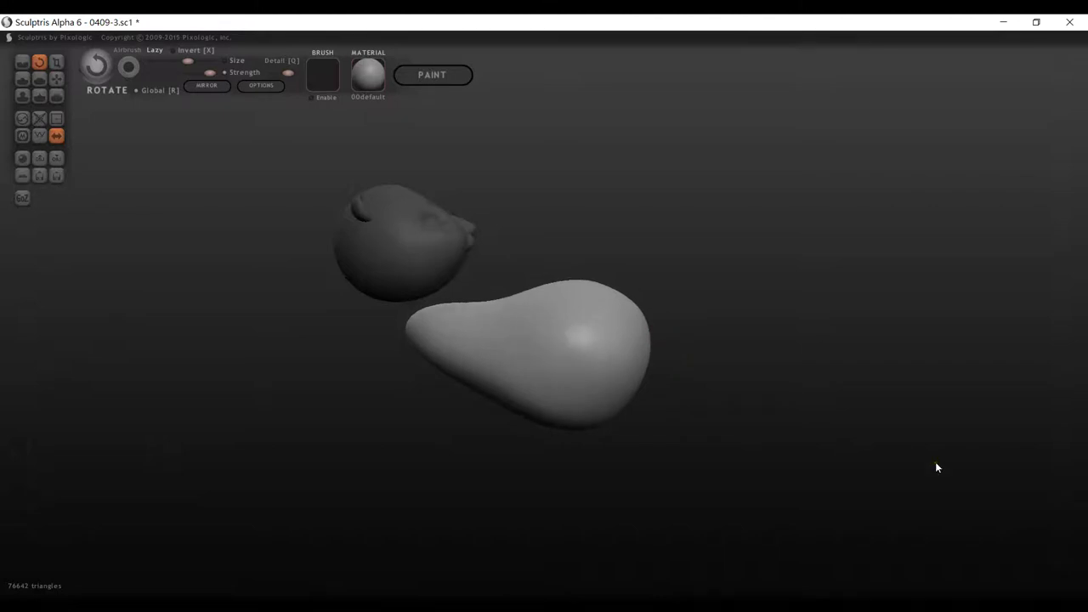
click(56, 78)
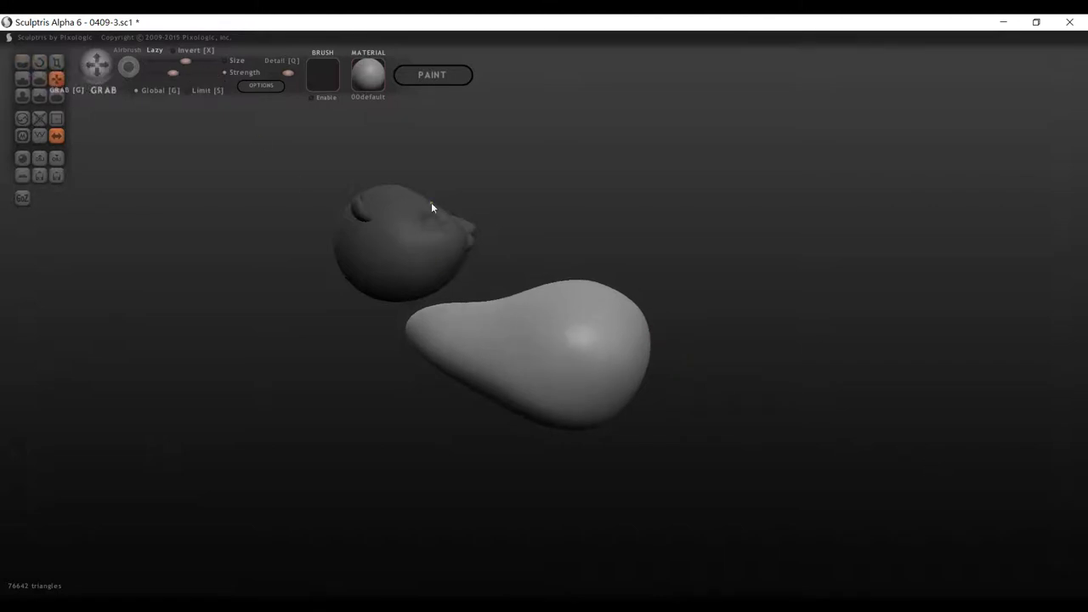
mouse_move(593, 355)
mouse_down()
mouse_move(622, 330)
mouse_move(605, 316)
mouse_up()
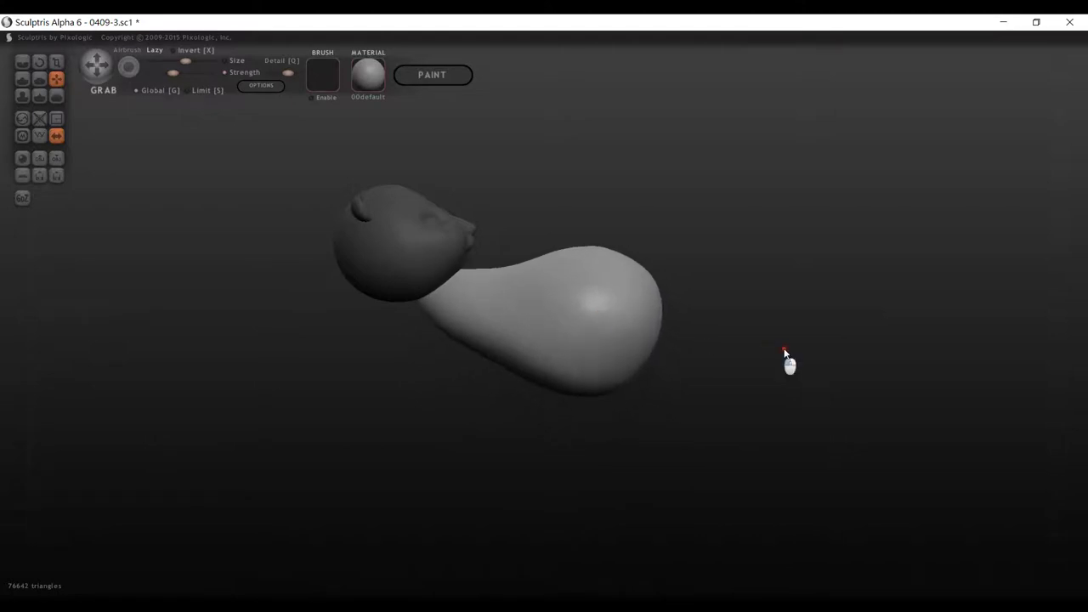
mouse_move(784, 358)
mouse_down()
mouse_move(605, 396)
mouse_move(610, 368)
mouse_move(729, 374)
mouse_move(821, 360)
mouse_move(763, 358)
mouse_up()
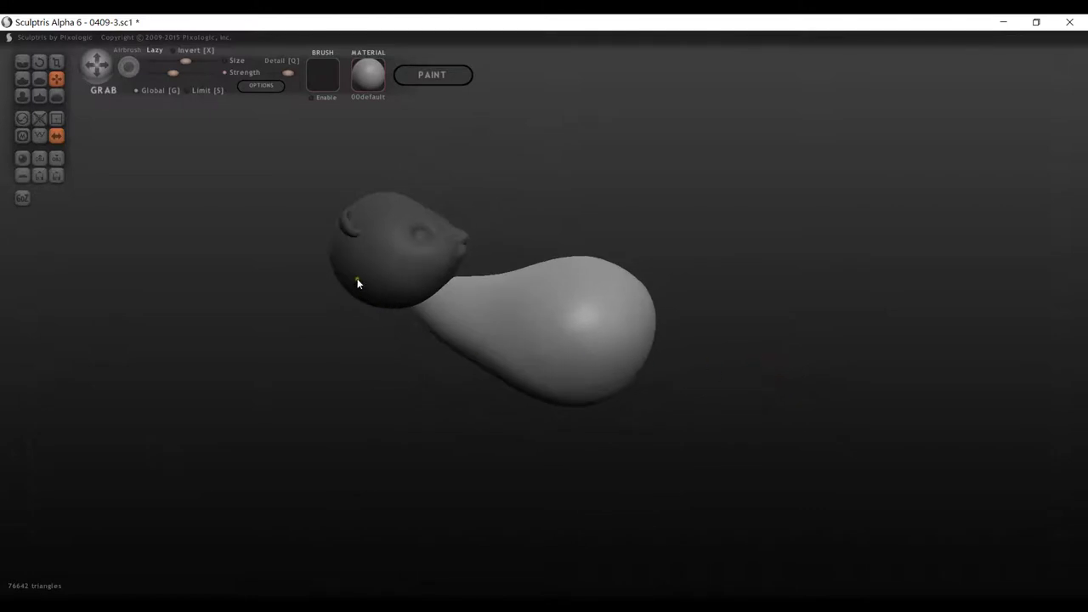
mouse_move(744, 273)
mouse_down()
mouse_move(743, 256)
mouse_move(794, 267)
mouse_move(784, 281)
mouse_move(768, 268)
mouse_move(815, 246)
mouse_move(768, 300)
mouse_move(728, 295)
mouse_up()
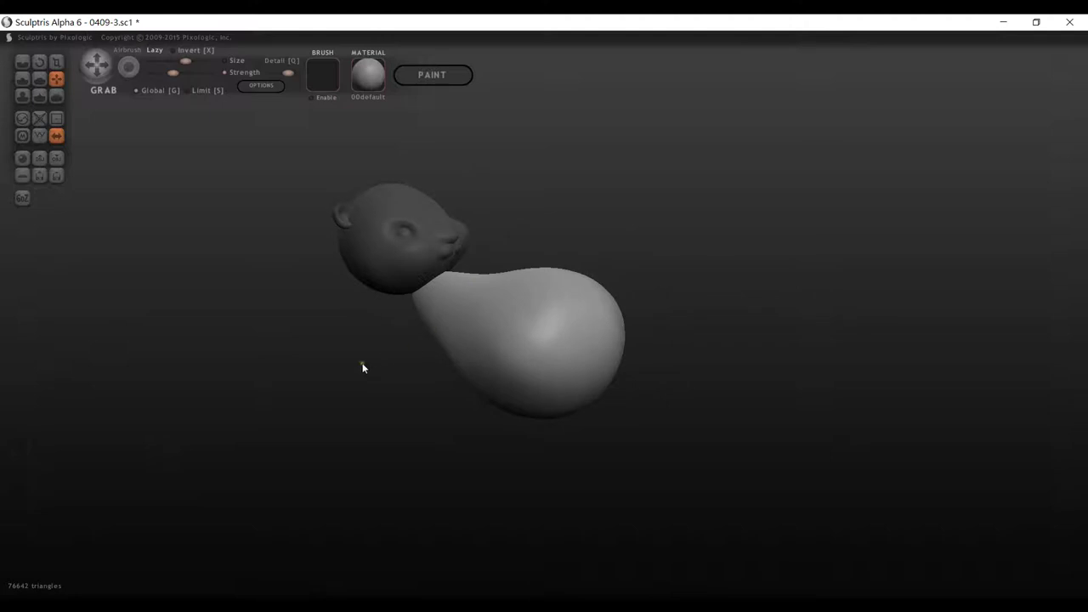
Select the head and rotate it slightly with global Rotate so the muzzle tilts upward.
click(319, 328)
drag(615, 243, 721, 228)
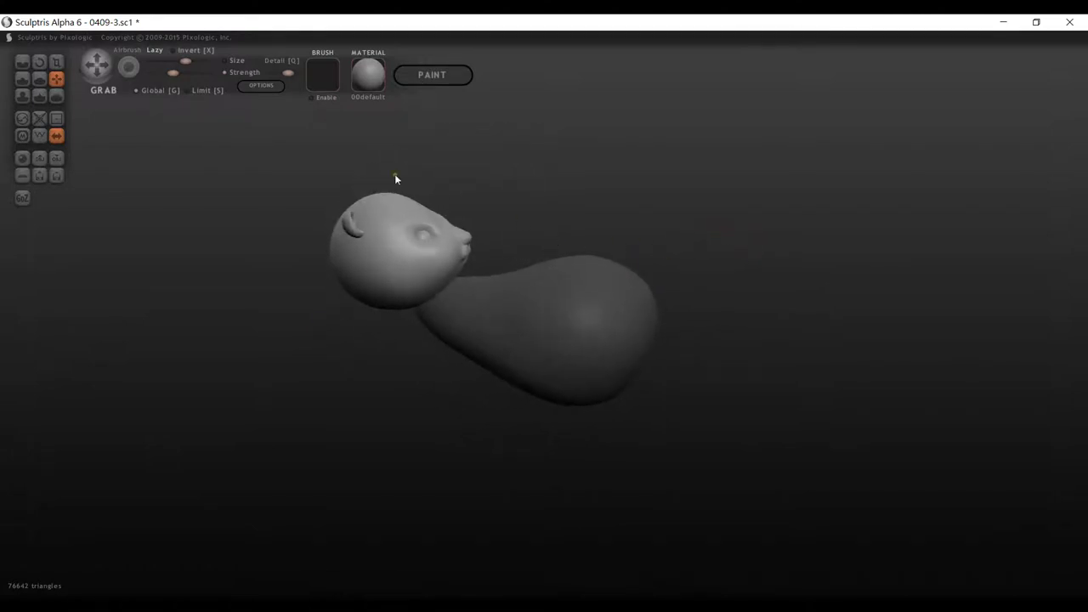
click(40, 62)
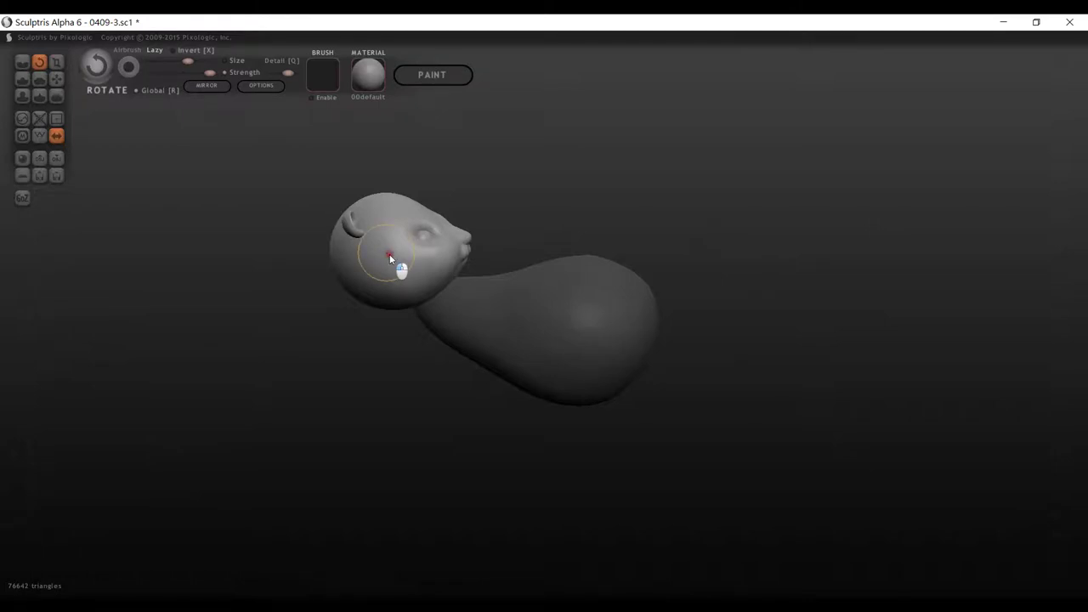
mouse_move(389, 254)
mouse_down()
mouse_move(460, 283)
mouse_move(476, 265)
mouse_move(468, 277)
mouse_up()
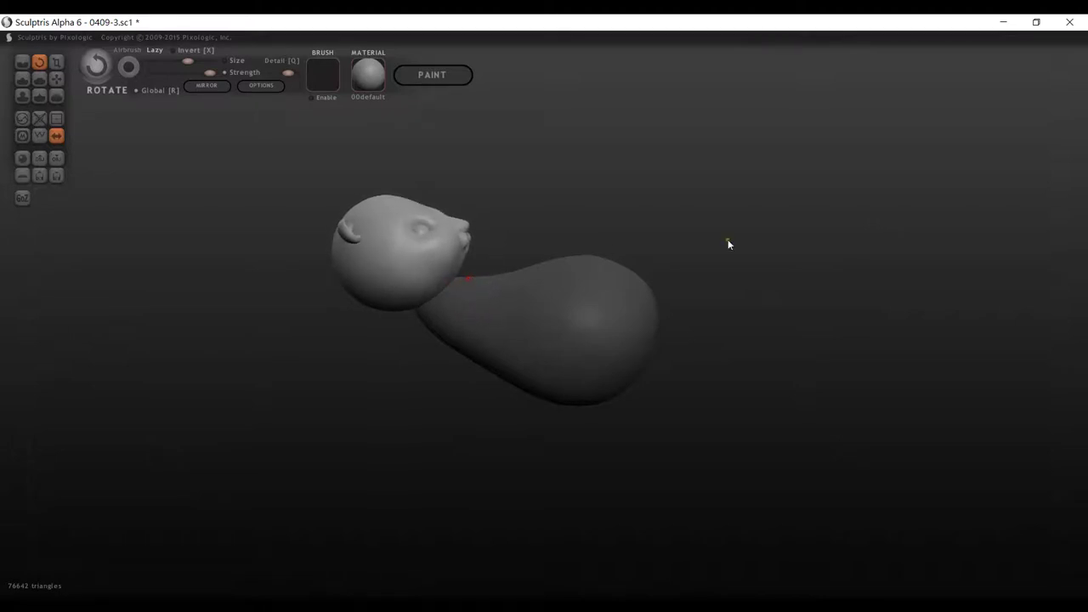
drag(805, 242, 665, 269)
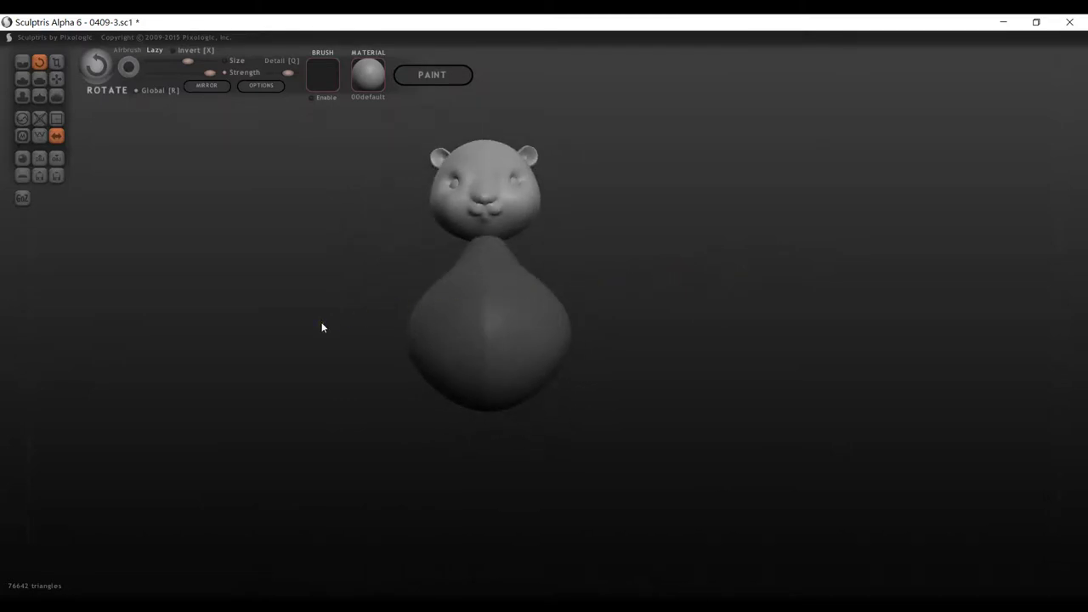
Select the body and fine-tune its position under the head from several angles, using Grab with Global on.
drag(322, 327, 457, 295)
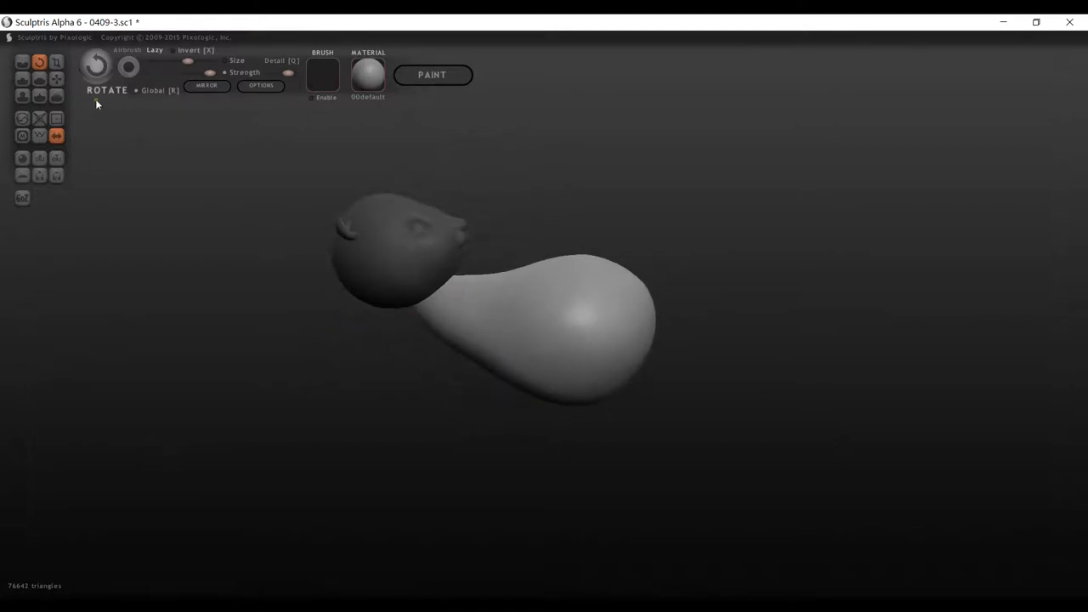
click(56, 78)
drag(565, 324, 562, 332)
drag(672, 349, 655, 438)
drag(510, 362, 509, 349)
drag(637, 432, 796, 383)
drag(611, 343, 614, 349)
drag(697, 352, 653, 398)
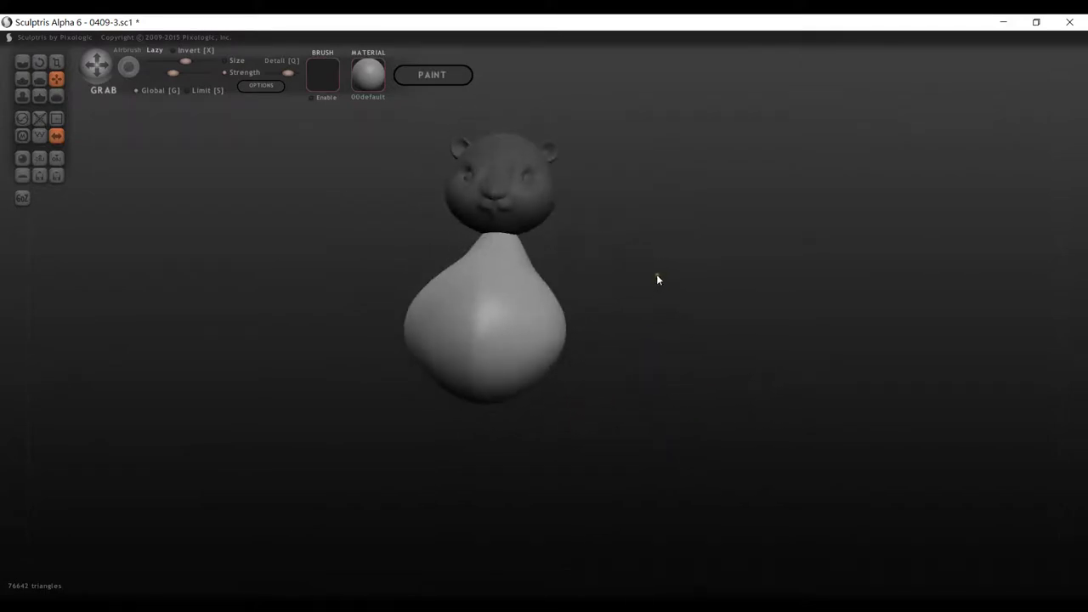
Start adding a mirrored pair of new spheres and position them on both sides of the body.
alt+drag(656, 281, 656, 369)
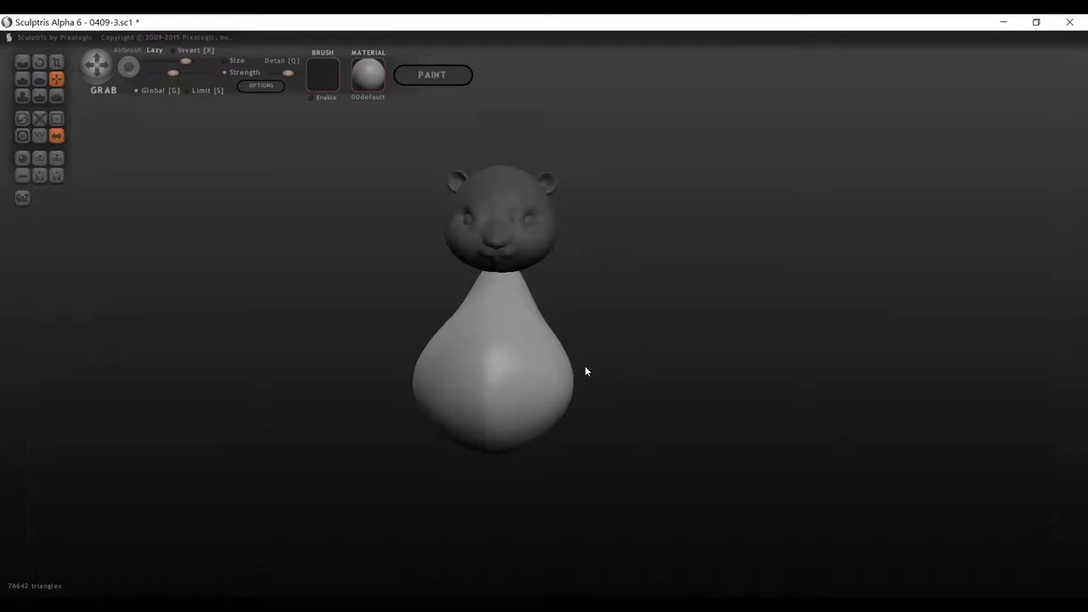
key(Insert)
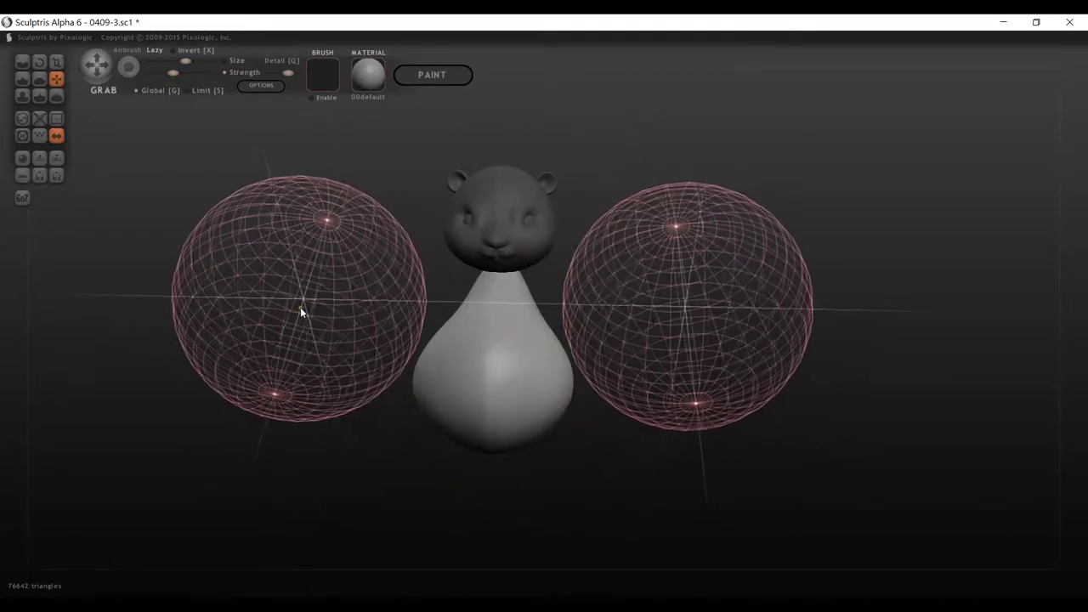
drag(301, 307, 262, 306)
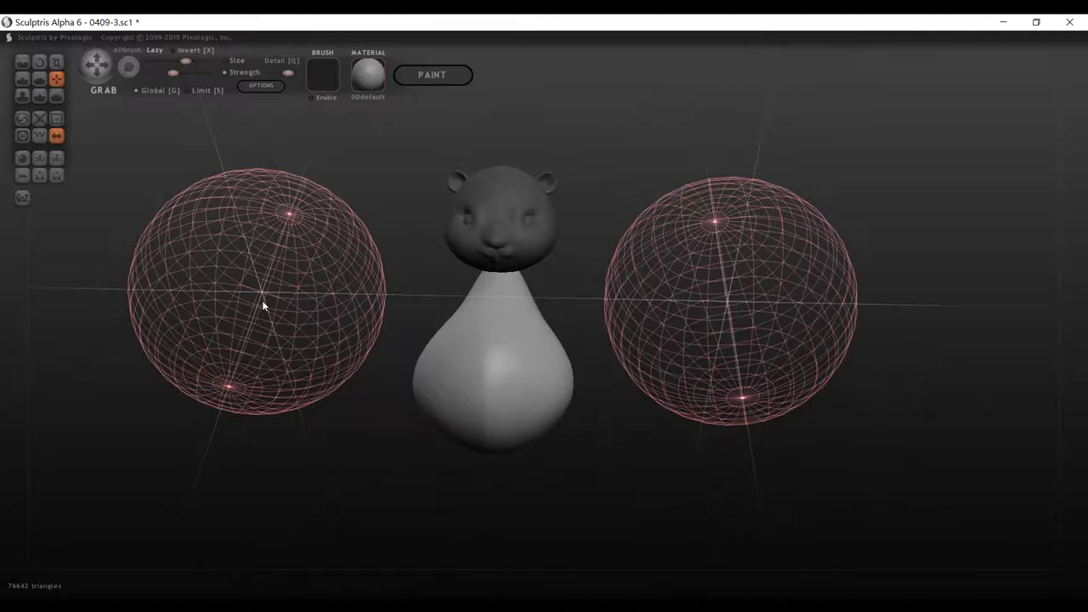
Pull the tops of the two mirrored spheres upward to form teardrop shapes.
drag(262, 304, 262, 304)
drag(350, 433, 374, 427)
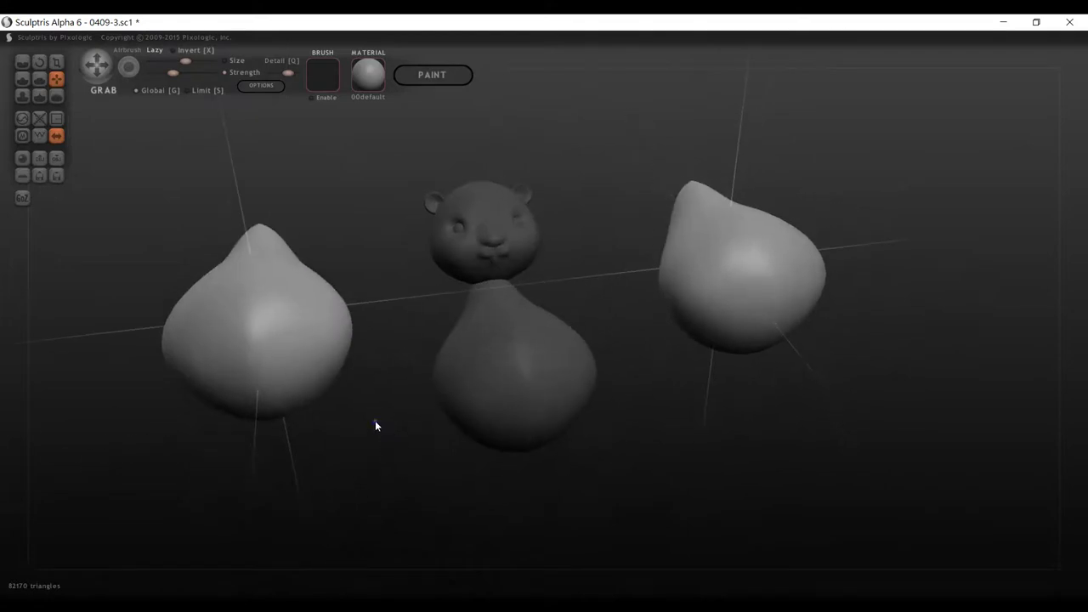
Scale both mirrored teardrop shapes down to limb size and move them inward beside the animal's body.
click(59, 62)
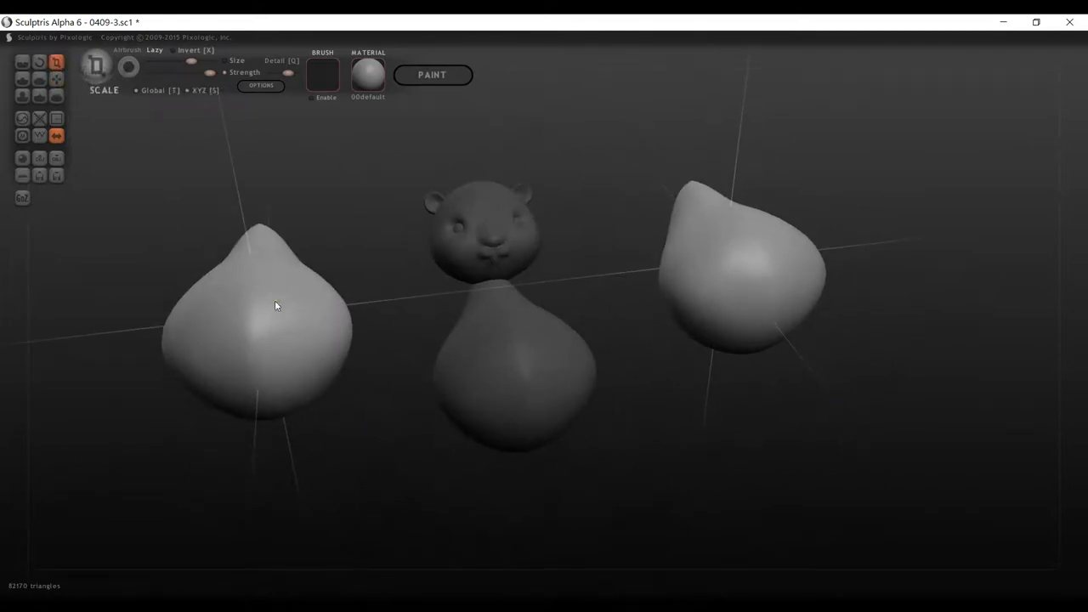
drag(275, 304, 277, 485)
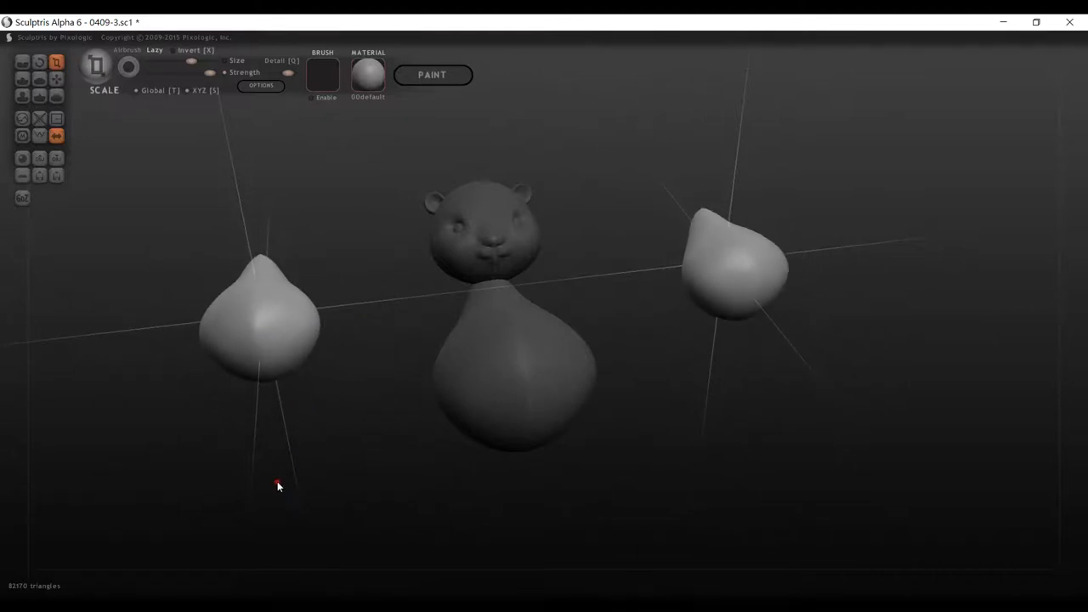
drag(266, 314, 293, 442)
drag(277, 343, 282, 448)
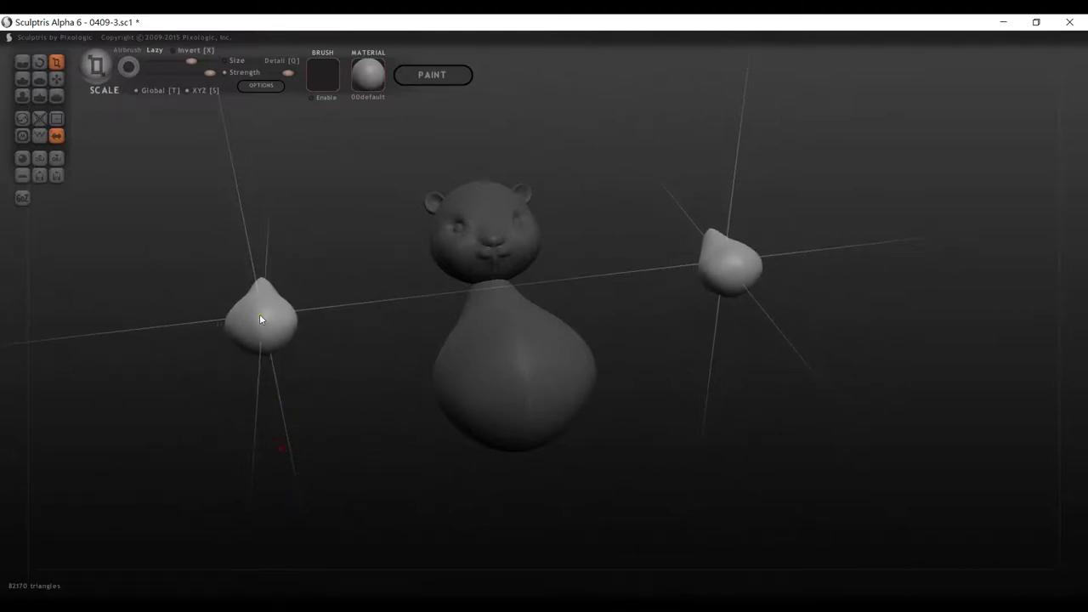
drag(260, 314, 289, 449)
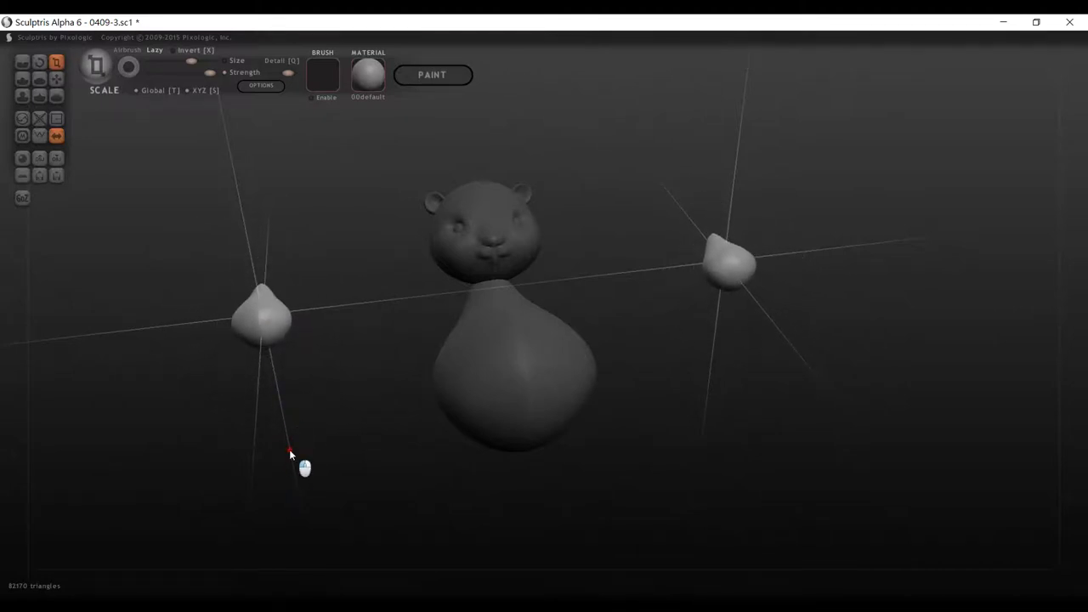
click(58, 80)
drag(275, 317, 399, 318)
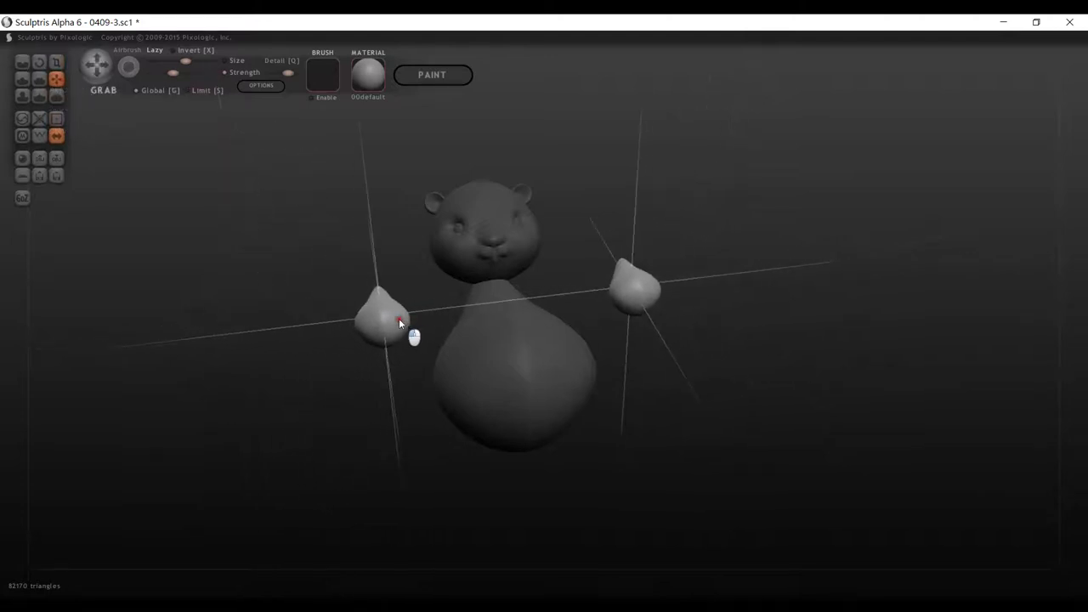
Turn off Global for the Grab brush and enlarge the brush to cover the limb's rounded end.
mouse_move(281, 382)
mouse_down()
mouse_move(316, 498)
mouse_move(382, 447)
mouse_move(379, 387)
mouse_up()
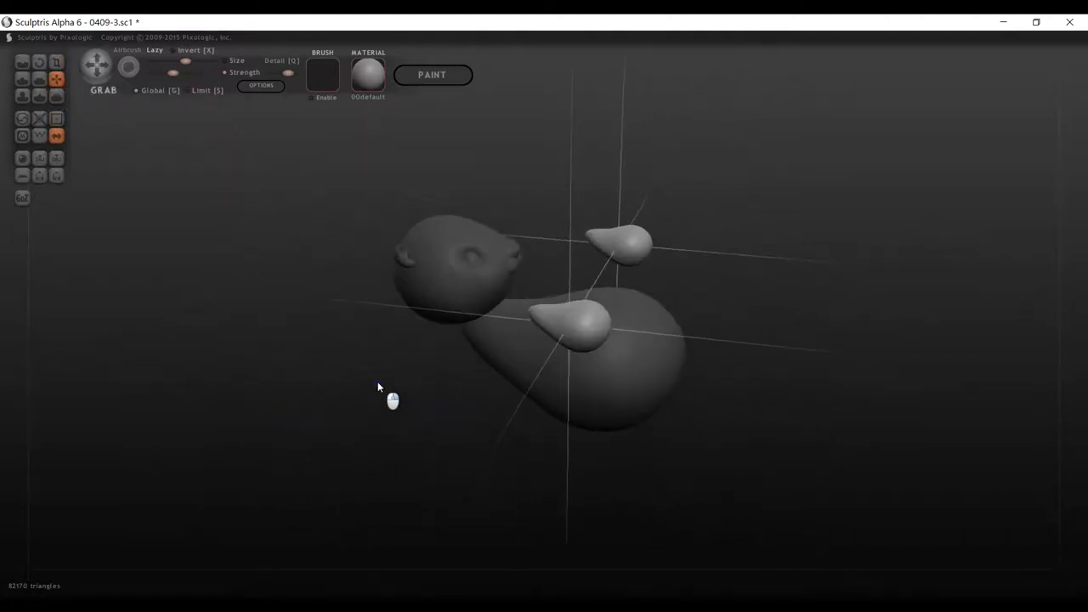
drag(505, 425, 509, 414)
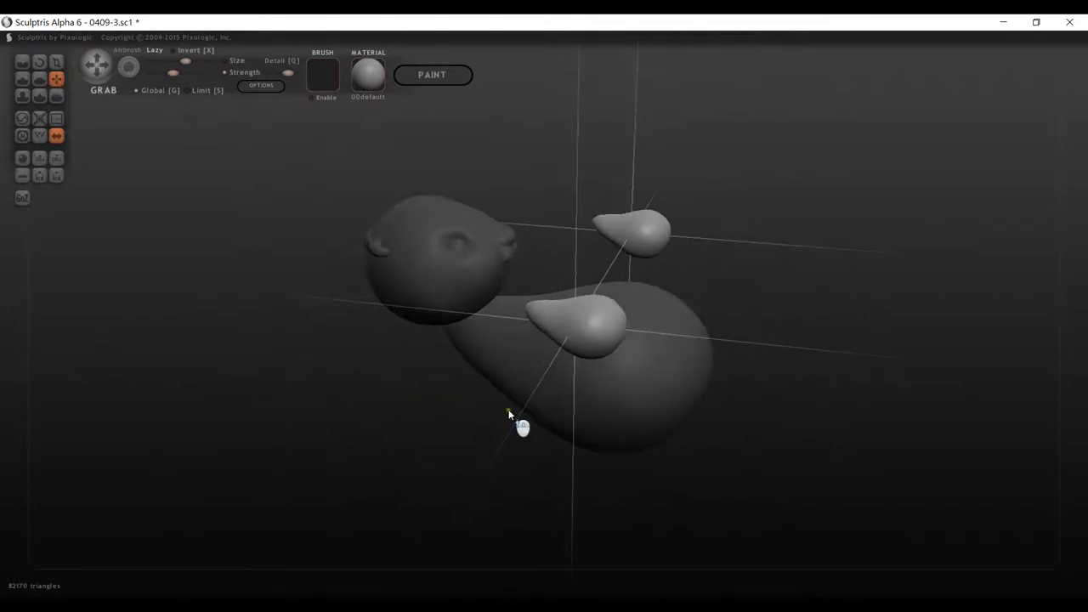
scroll(508, 414, up, 3)
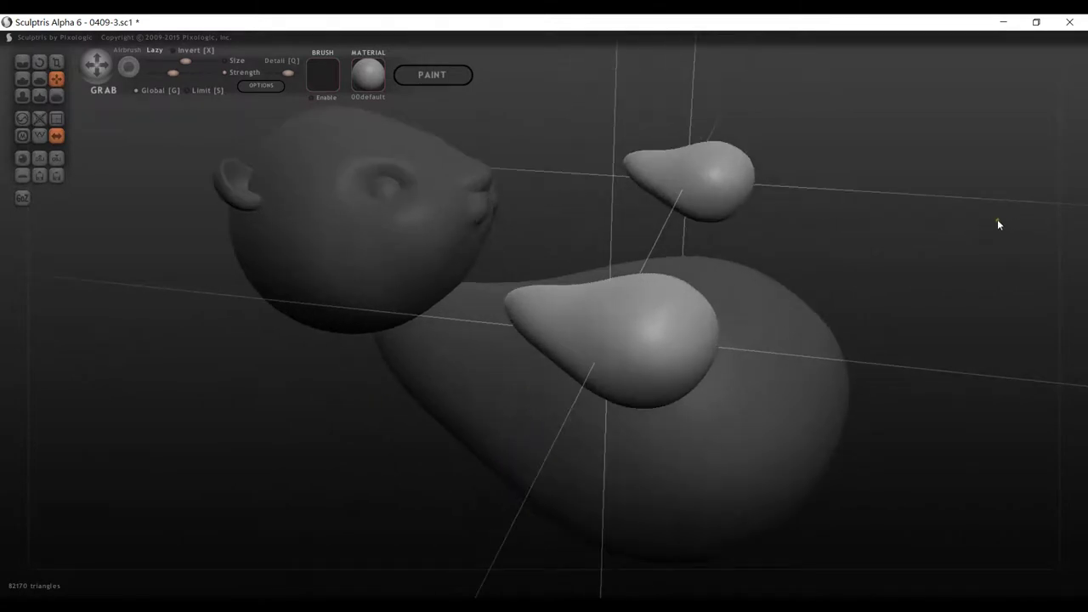
drag(361, 406, 202, 396)
drag(801, 267, 818, 281)
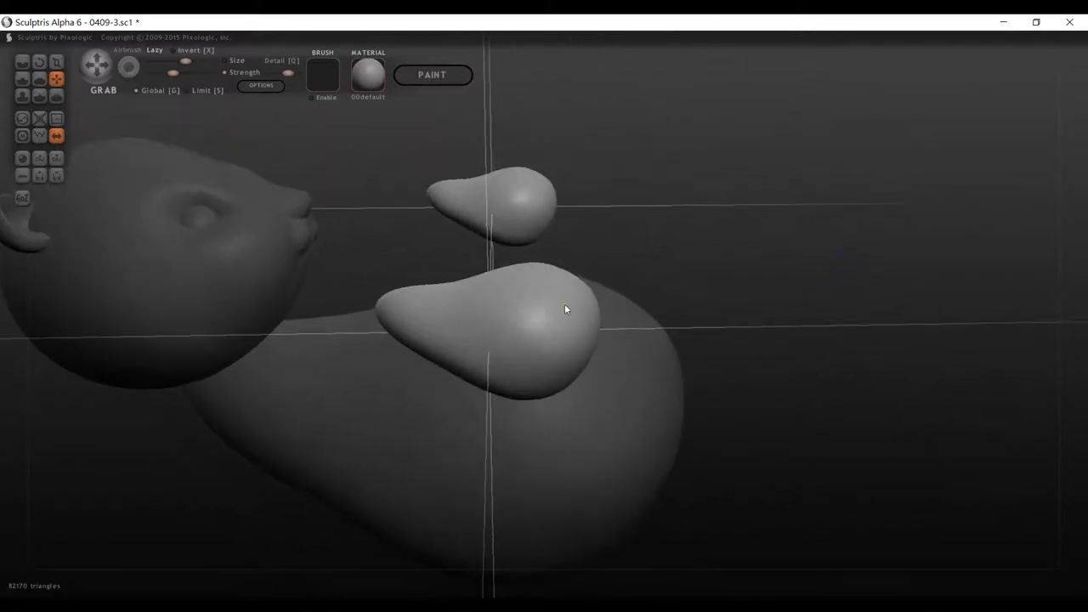
mouse_move(717, 212)
mouse_down()
mouse_move(680, 238)
mouse_move(757, 214)
mouse_move(715, 222)
mouse_move(726, 214)
mouse_up()
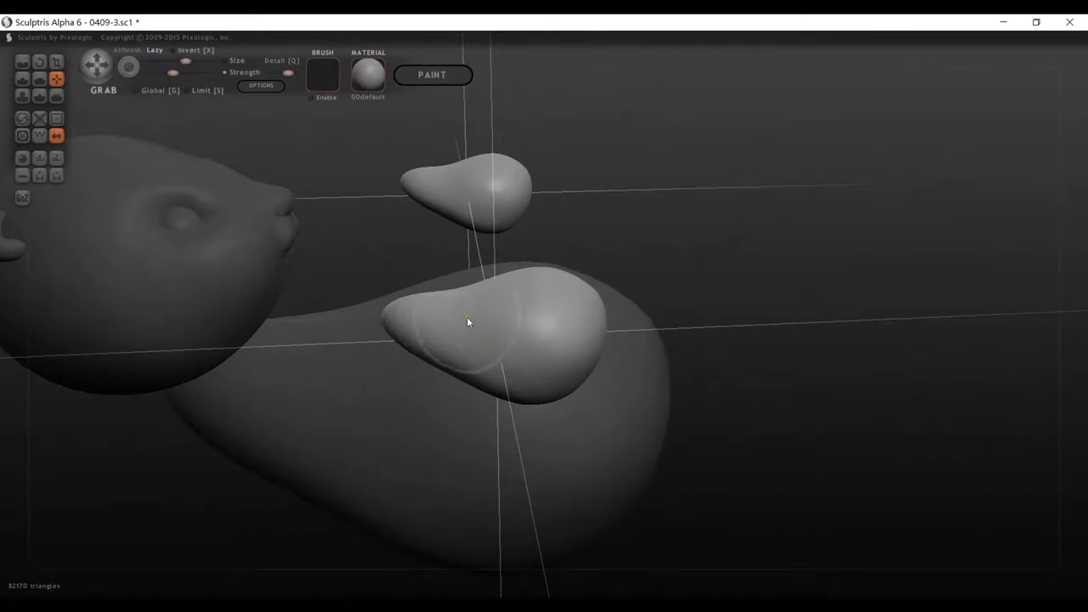
key(space)
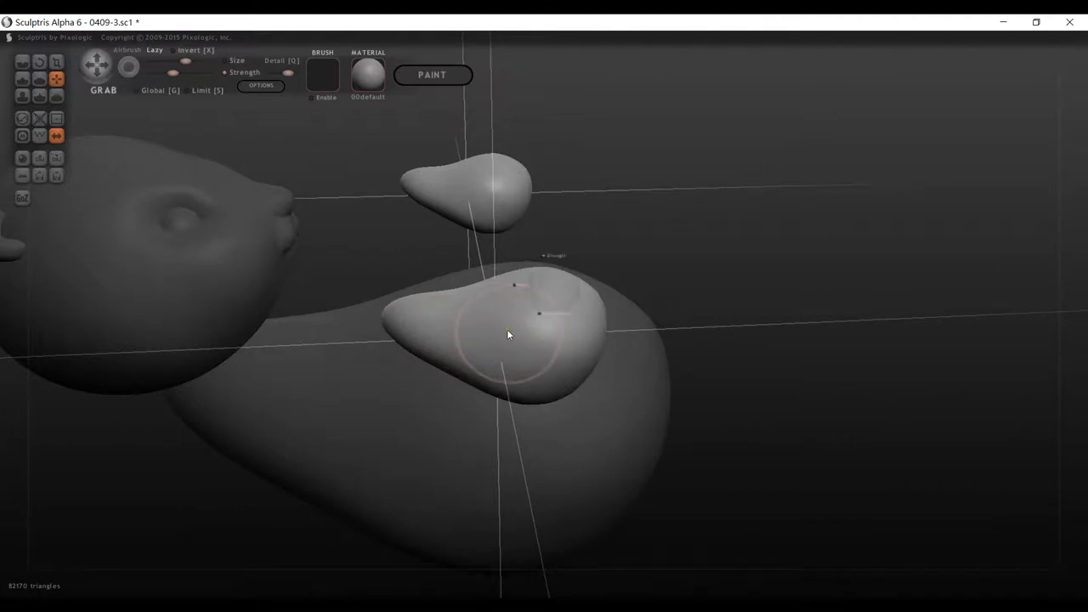
drag(520, 281, 524, 265)
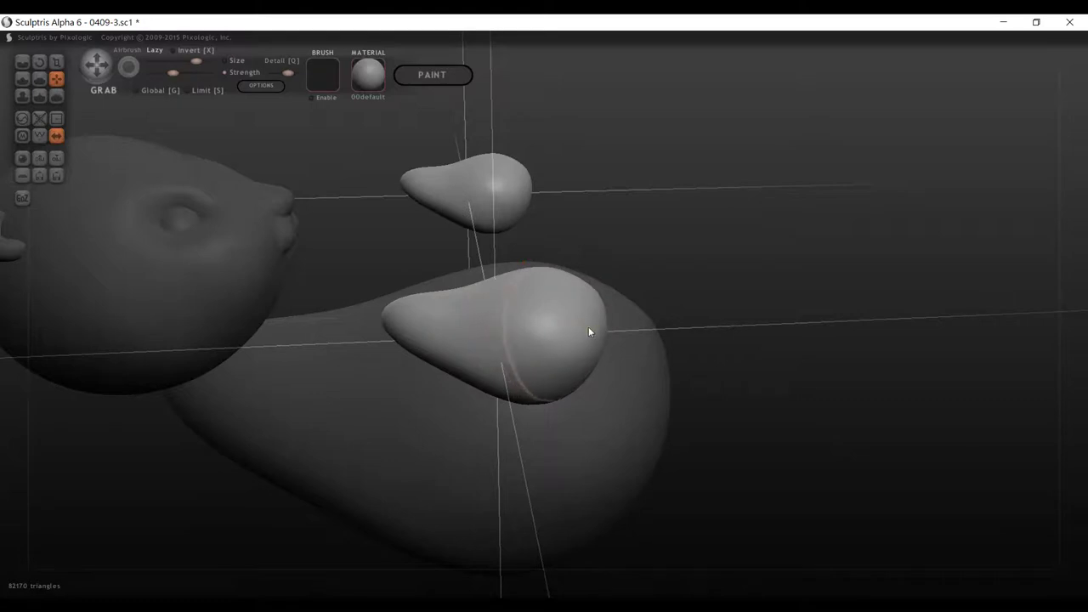
key(space)
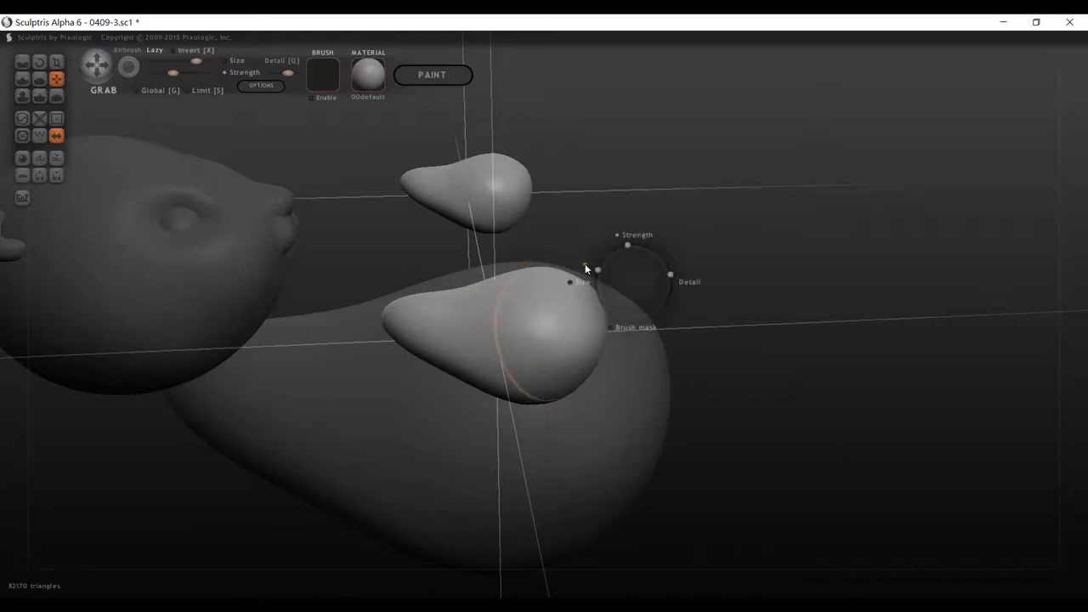
drag(595, 265, 603, 260)
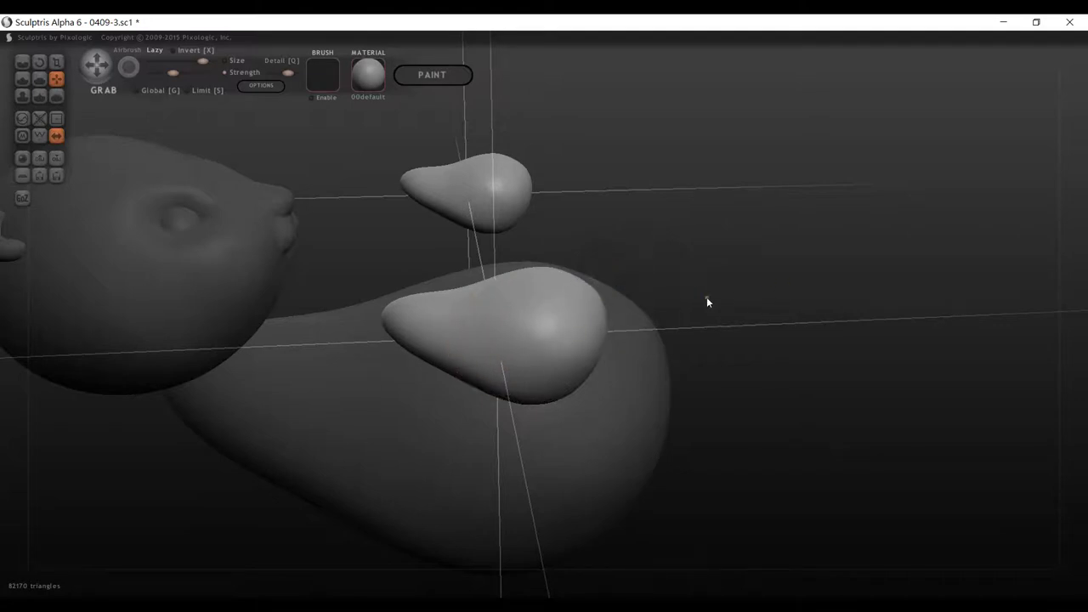
Try to stretch the rounded ends of the mirrored limb shapes outward with the Grab brush.
mouse_move(578, 314)
mouse_down()
mouse_move(719, 316)
mouse_move(856, 289)
mouse_move(864, 297)
mouse_up()
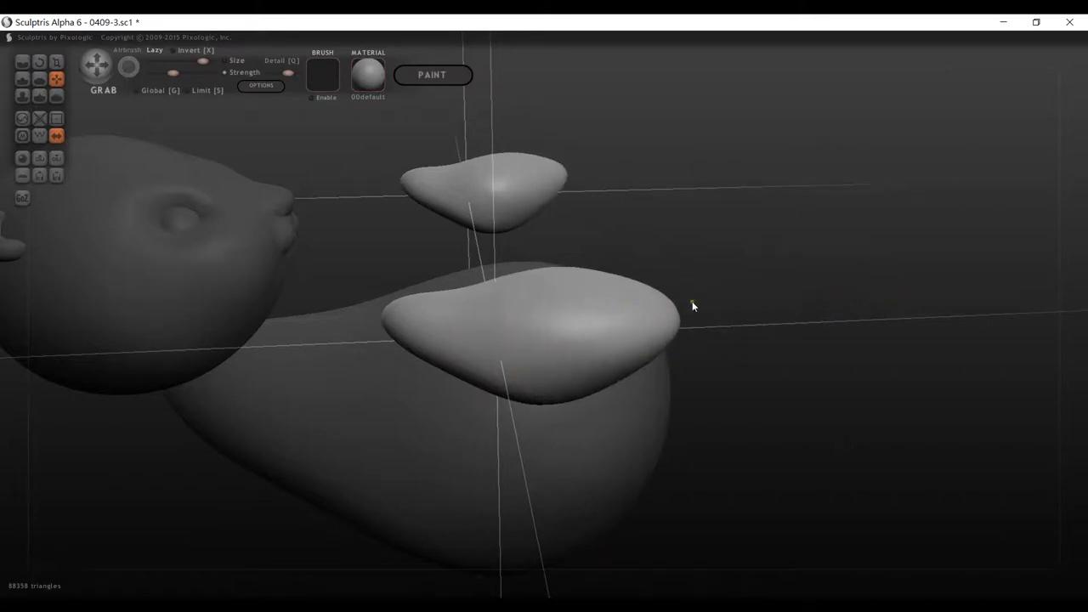
drag(673, 331, 621, 357)
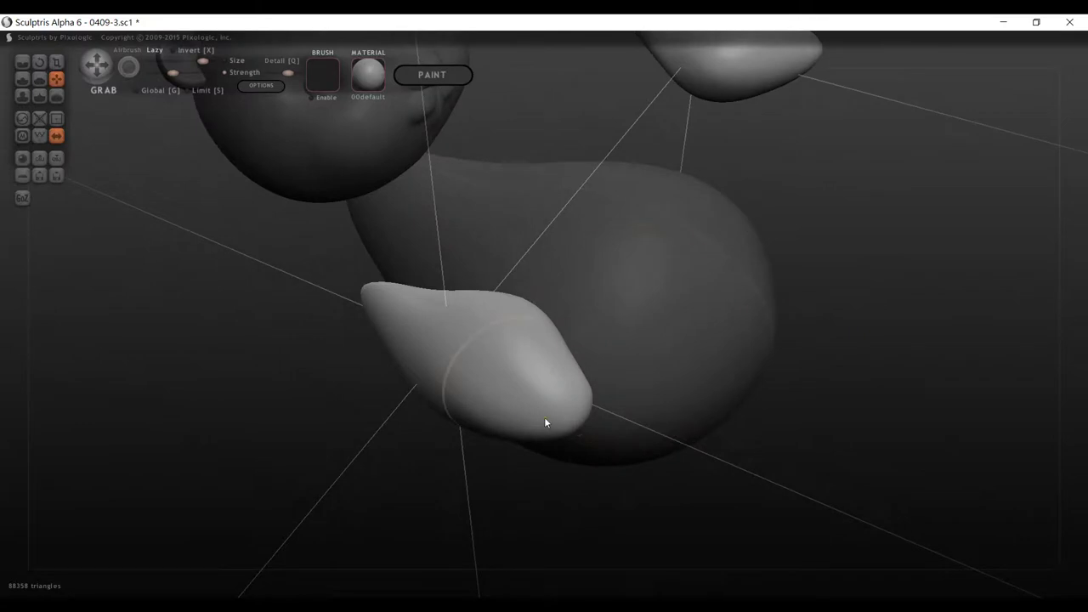
key(ctrl+z)
Pull the narrow ends of the mirrored limb shapes outward with the Grab brush to lengthen them.
drag(445, 399, 361, 364)
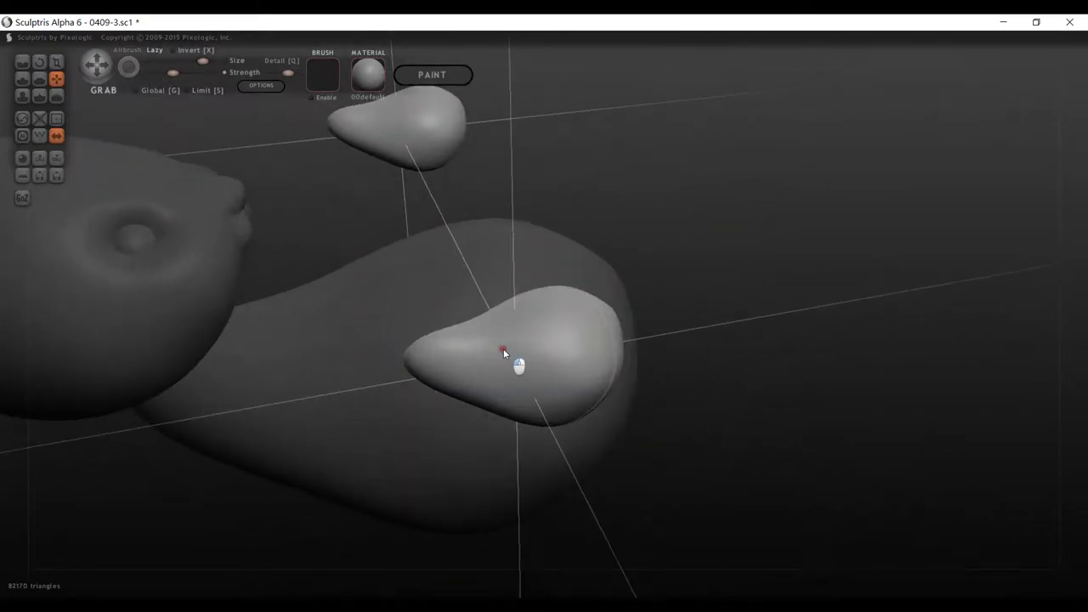
mouse_move(505, 360)
mouse_down()
mouse_move(435, 358)
mouse_move(384, 377)
mouse_up()
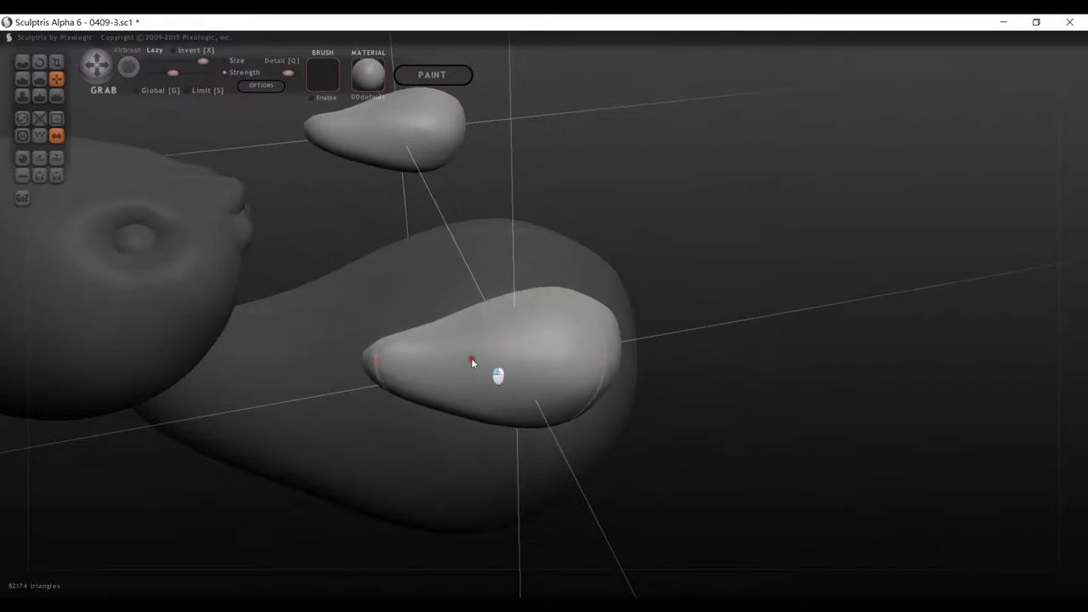
drag(476, 359, 260, 359)
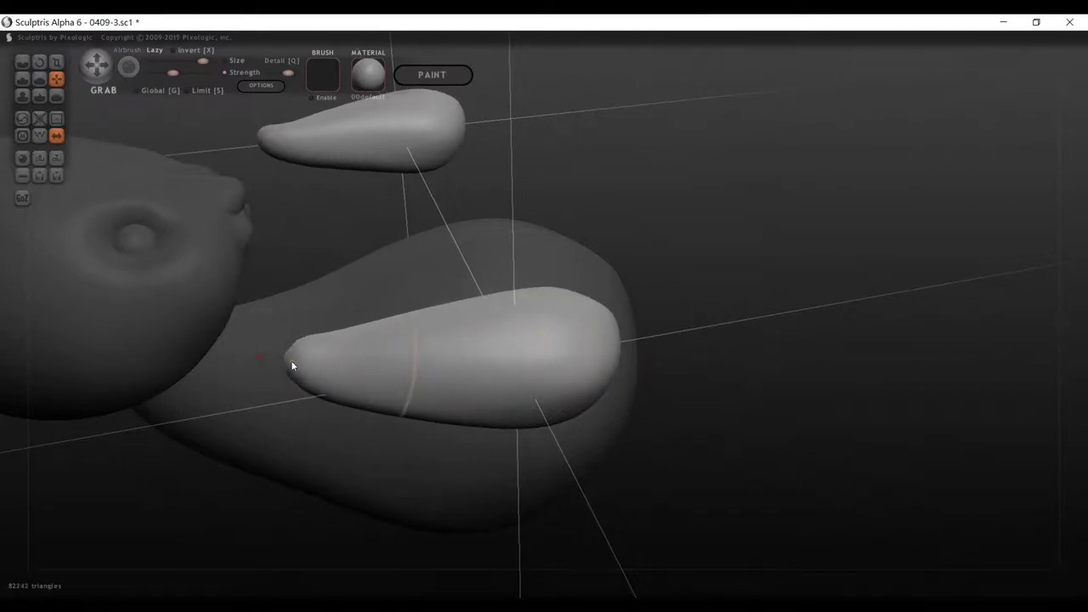
Reduce the Grab brush size slightly and push the limbs' inner sides away from the body to curve them.
drag(689, 285, 518, 333)
key(space)
mouse_move(450, 216)
mouse_down()
mouse_move(448, 230)
mouse_move(451, 222)
mouse_up()
mouse_move(399, 273)
mouse_down()
mouse_move(444, 280)
mouse_move(403, 311)
mouse_move(437, 335)
mouse_move(500, 321)
mouse_move(489, 297)
mouse_up()
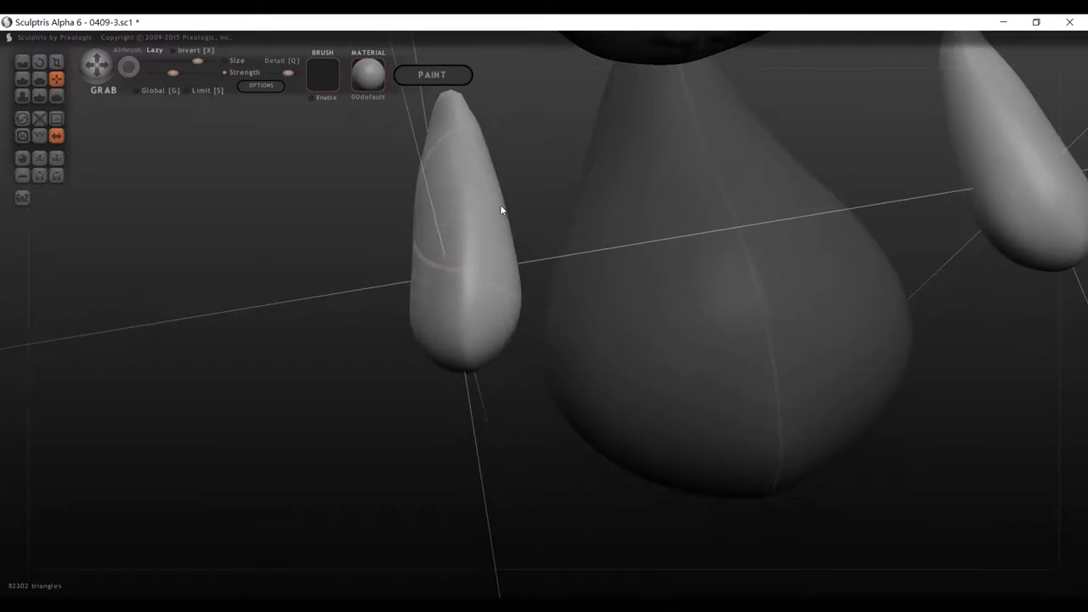
drag(500, 204, 456, 211)
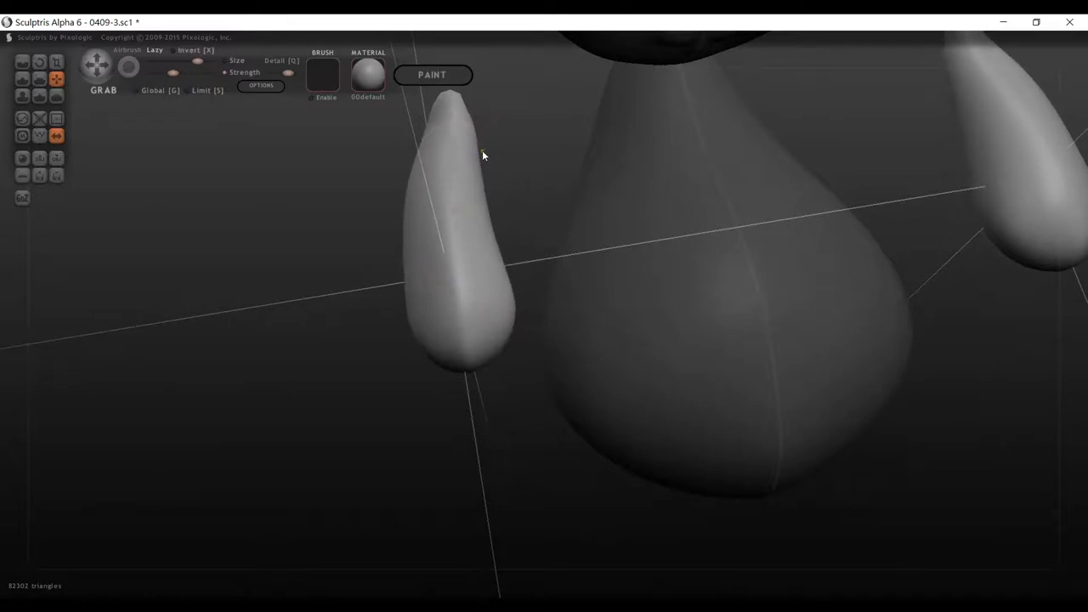
Grab the narrow upper tips of both limbs and bend them inward toward the body.
right_drag(482, 150, 477, 146)
mouse_move(477, 147)
mouse_down()
mouse_move(459, 145)
mouse_move(454, 104)
mouse_move(467, 105)
mouse_up()
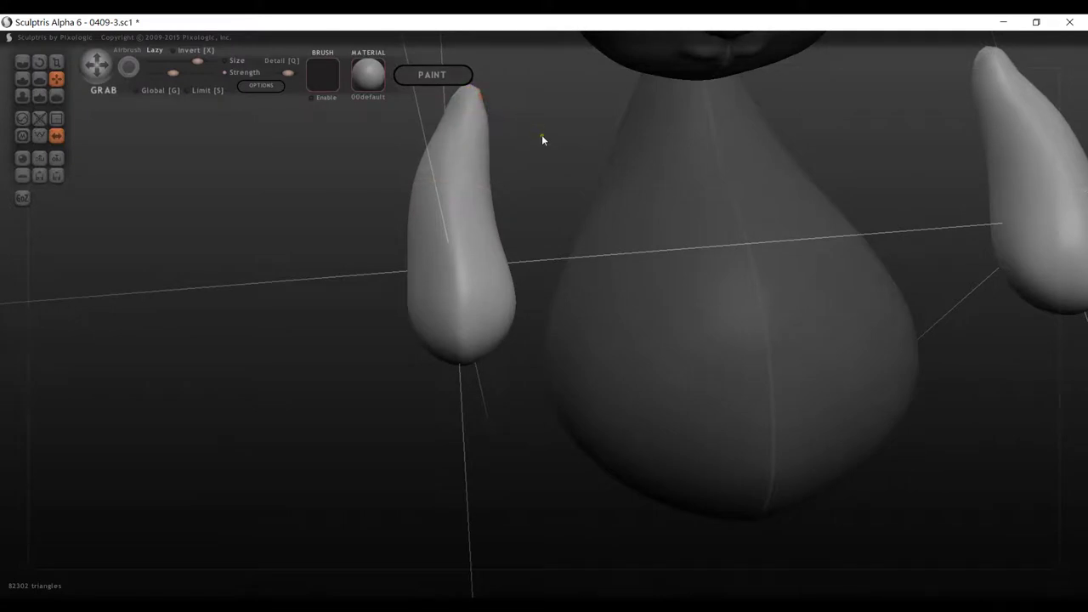
right_drag(541, 134, 452, 260)
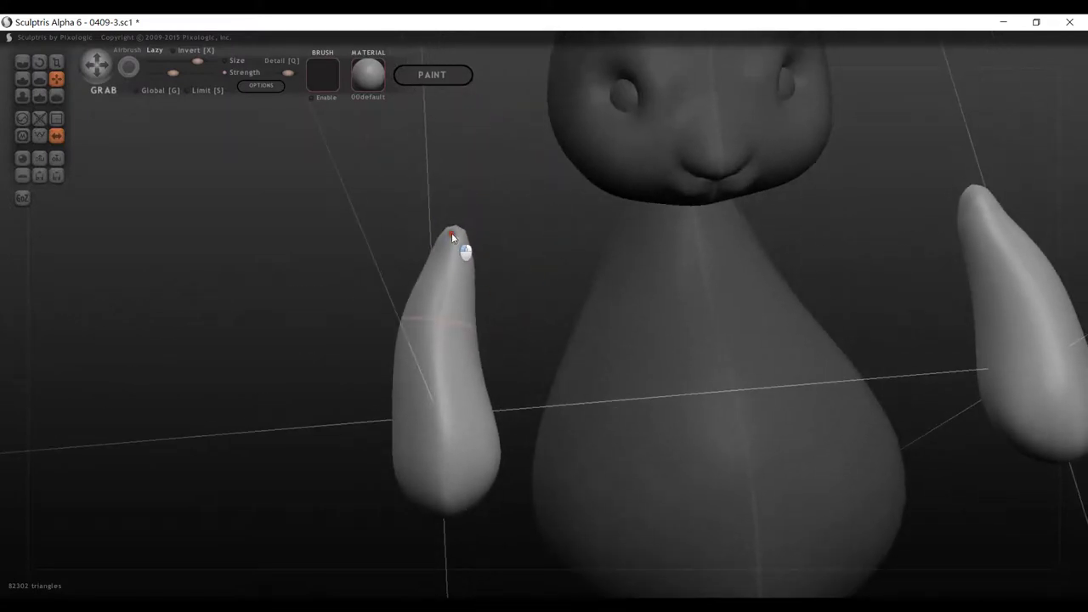
drag(455, 235, 473, 255)
Refine the bend of both limbs from above and the front, nudging the narrow tips further inward.
right_drag(398, 237, 588, 369)
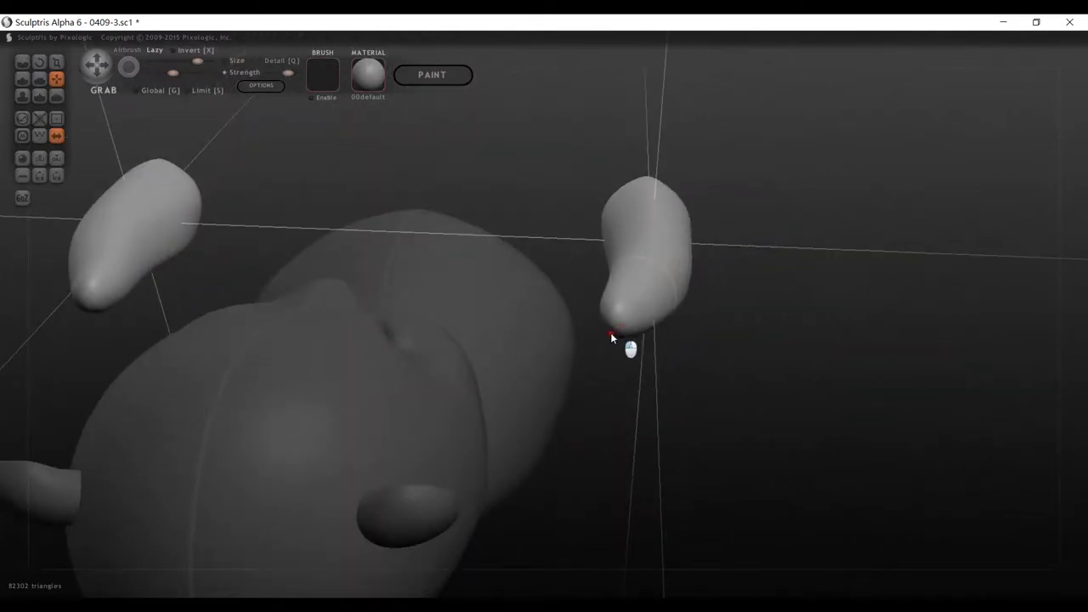
drag(610, 332, 599, 330)
mouse_move(795, 332)
right_down()
mouse_move(746, 399)
mouse_move(748, 391)
right_up()
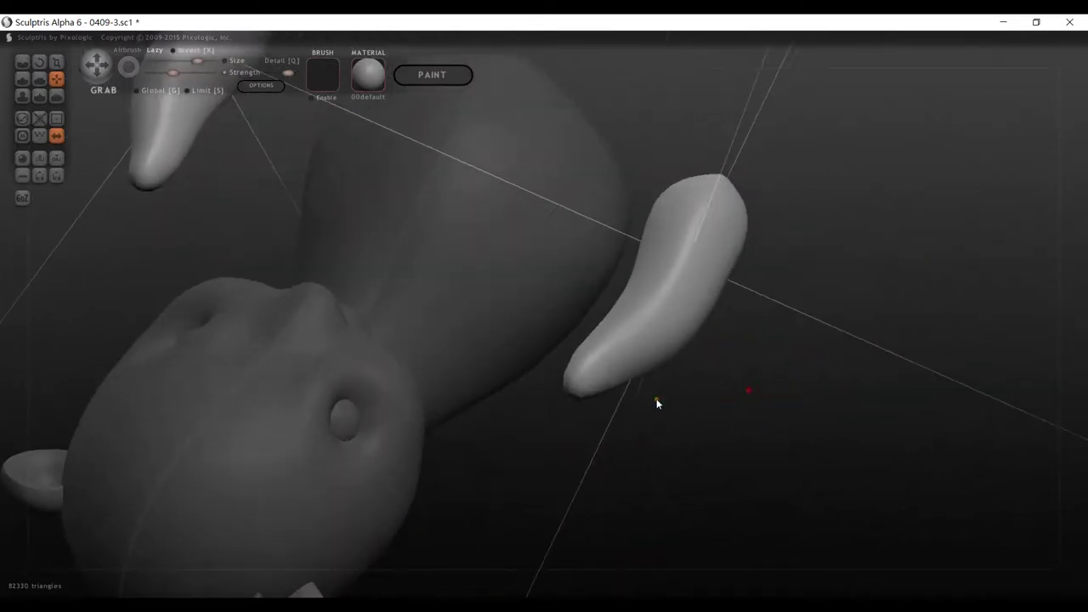
mouse_move(619, 368)
mouse_down()
mouse_move(634, 377)
mouse_move(614, 391)
mouse_move(569, 381)
mouse_move(609, 370)
mouse_up()
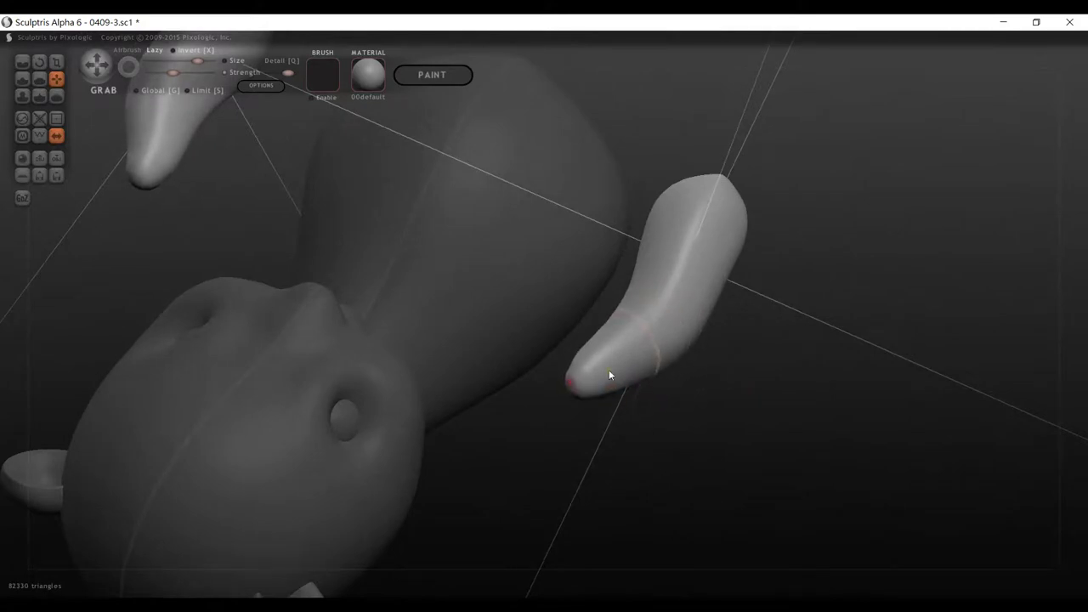
mouse_move(608, 370)
right_down()
mouse_move(749, 332)
mouse_move(553, 348)
mouse_move(482, 320)
right_up()
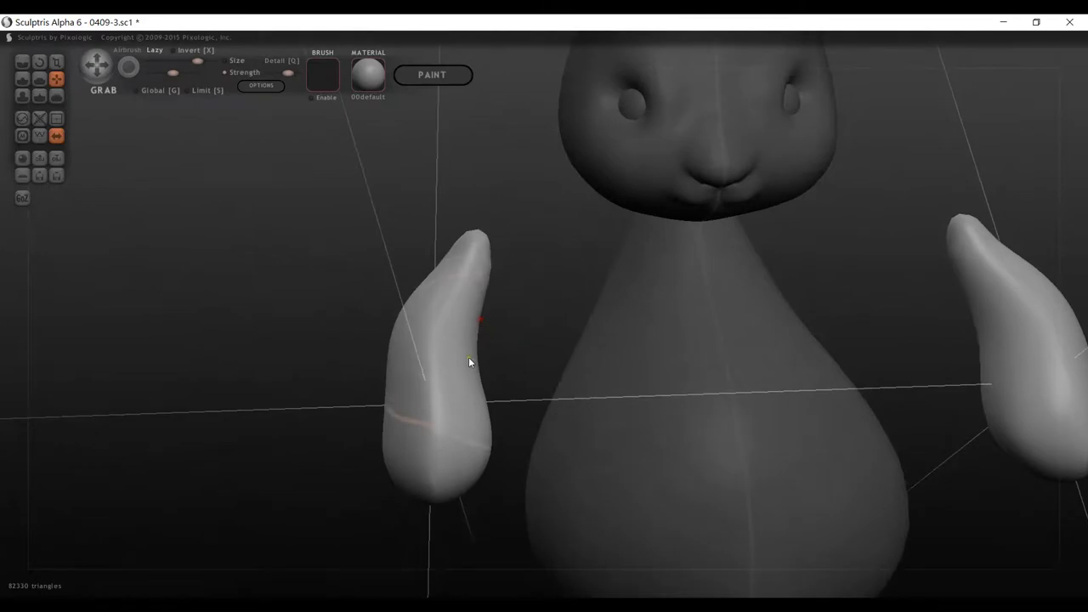
mouse_move(468, 358)
mouse_down()
mouse_move(472, 297)
mouse_move(451, 277)
mouse_move(455, 253)
mouse_move(481, 220)
mouse_move(486, 230)
mouse_up()
right_drag(509, 237, 801, 278)
drag(801, 278, 814, 192)
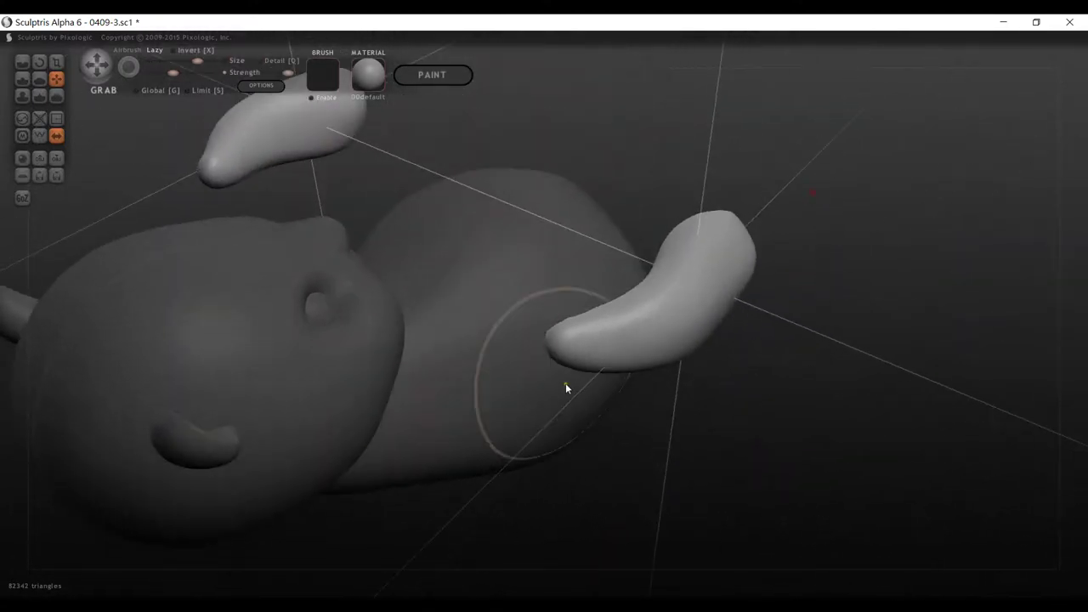
Switch to the Smooth brush, try it on the limbs' narrow tips, and undo the strokes.
scroll(568, 379, up, 2)
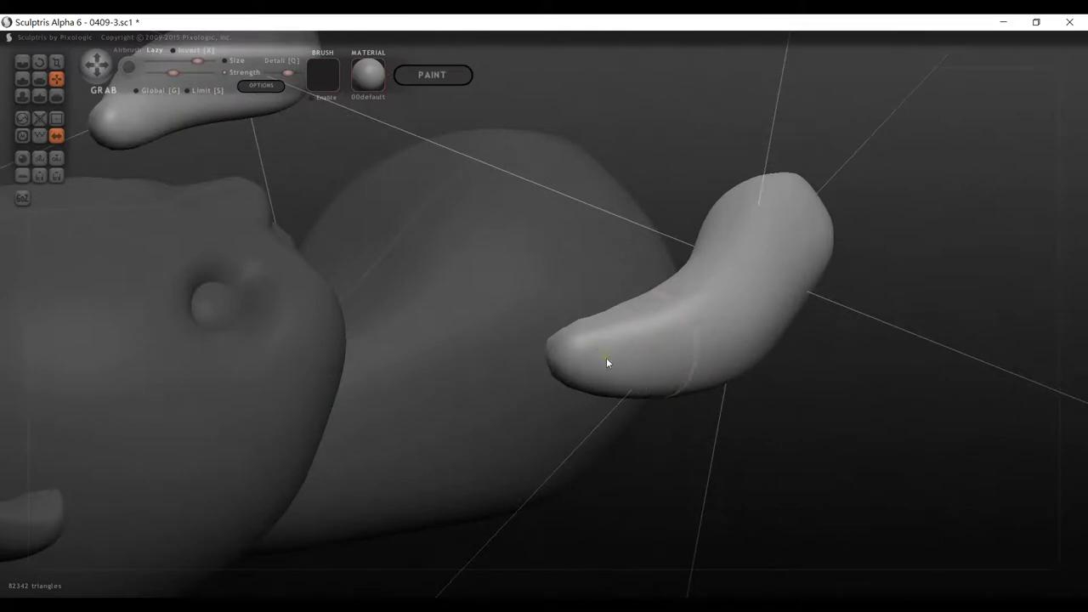
click(56, 97)
mouse_move(629, 387)
mouse_down()
mouse_move(598, 357)
mouse_move(580, 357)
mouse_move(594, 319)
mouse_move(553, 382)
mouse_move(566, 396)
mouse_up()
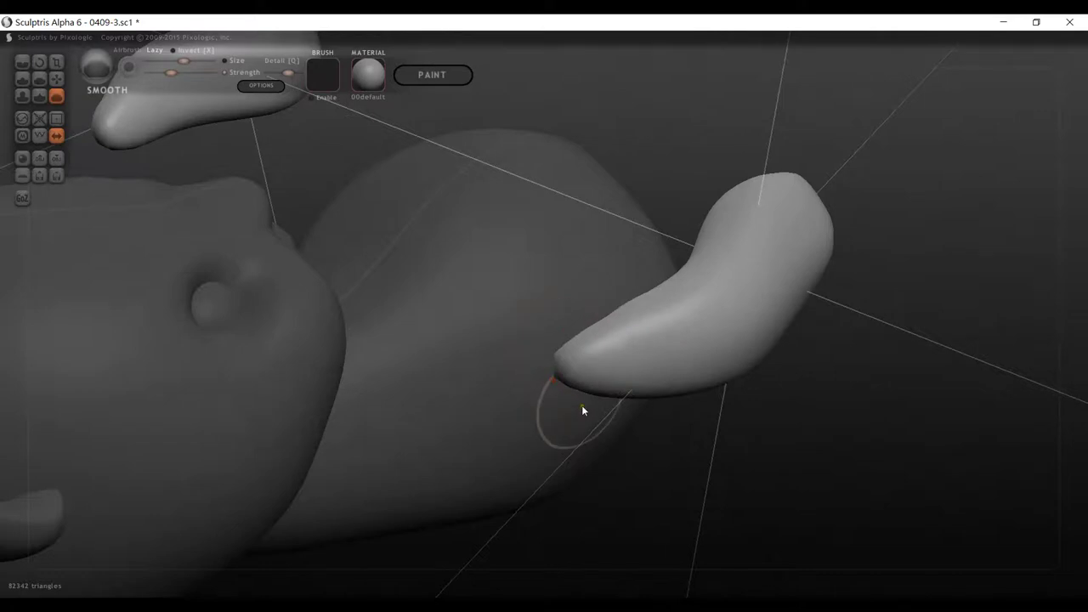
key(ctrl+z)
mouse_move(575, 337)
mouse_down()
mouse_move(563, 356)
mouse_move(585, 372)
mouse_move(608, 316)
mouse_move(593, 388)
mouse_move(566, 391)
mouse_up()
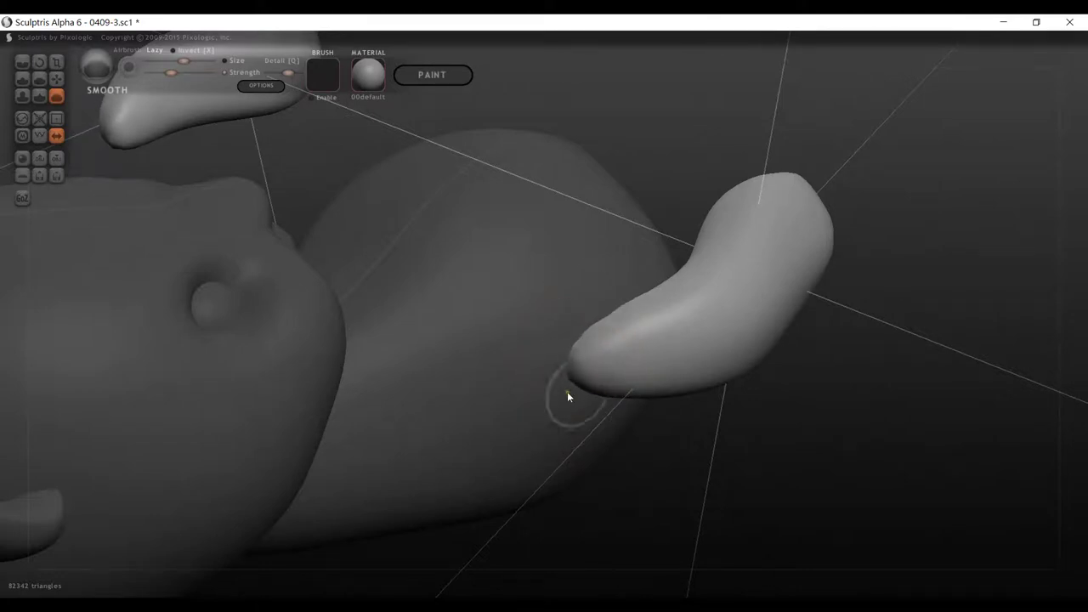
key(ctrl+z)
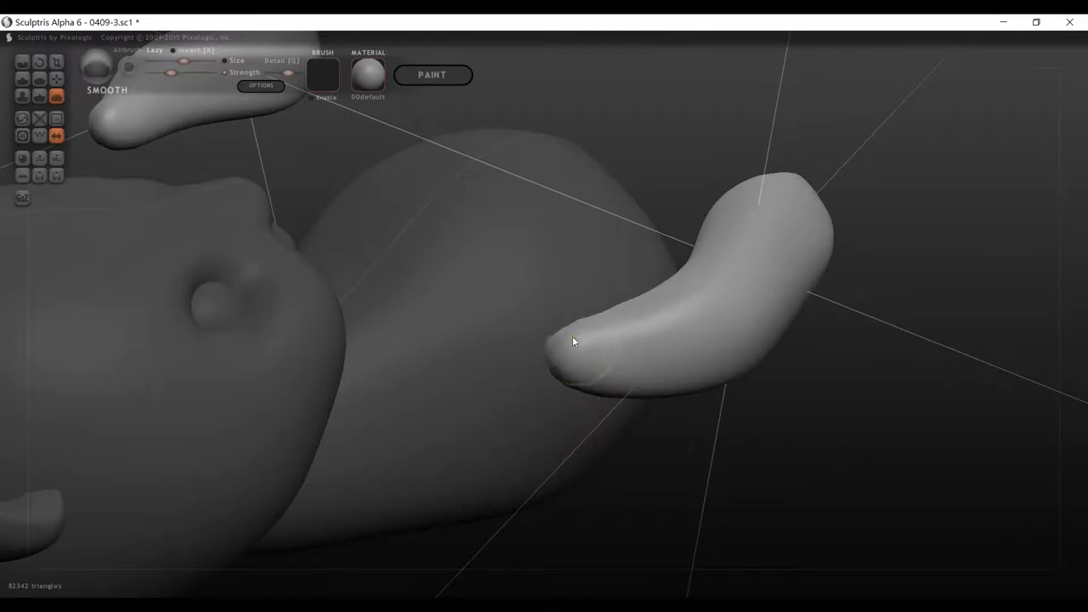
Lower the Smooth brush strength slightly and smooth the narrow tips of both limbs from several sides.
key(space)
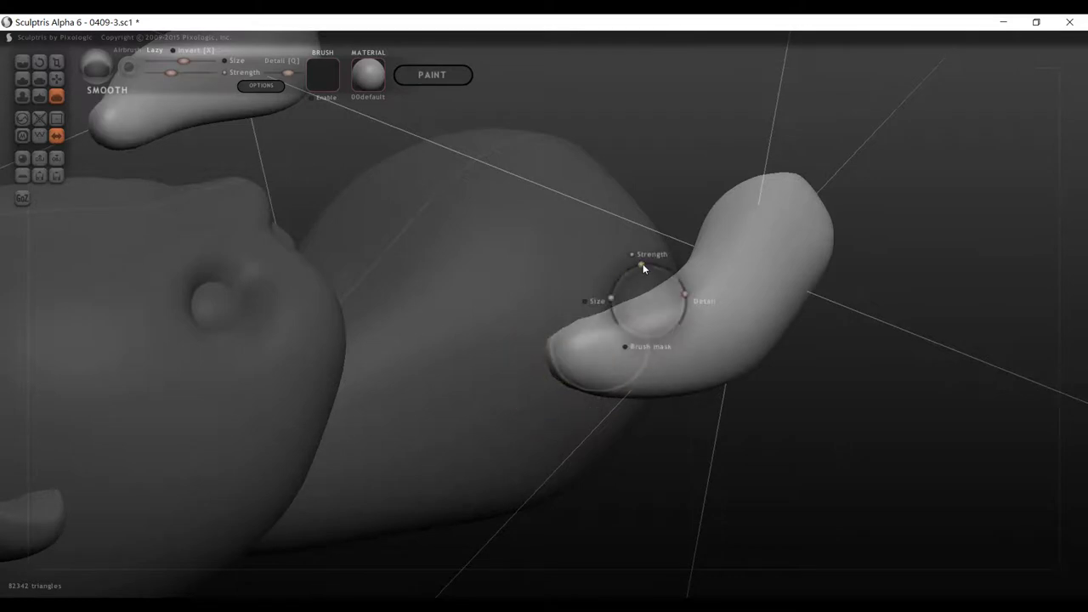
drag(642, 266, 634, 269)
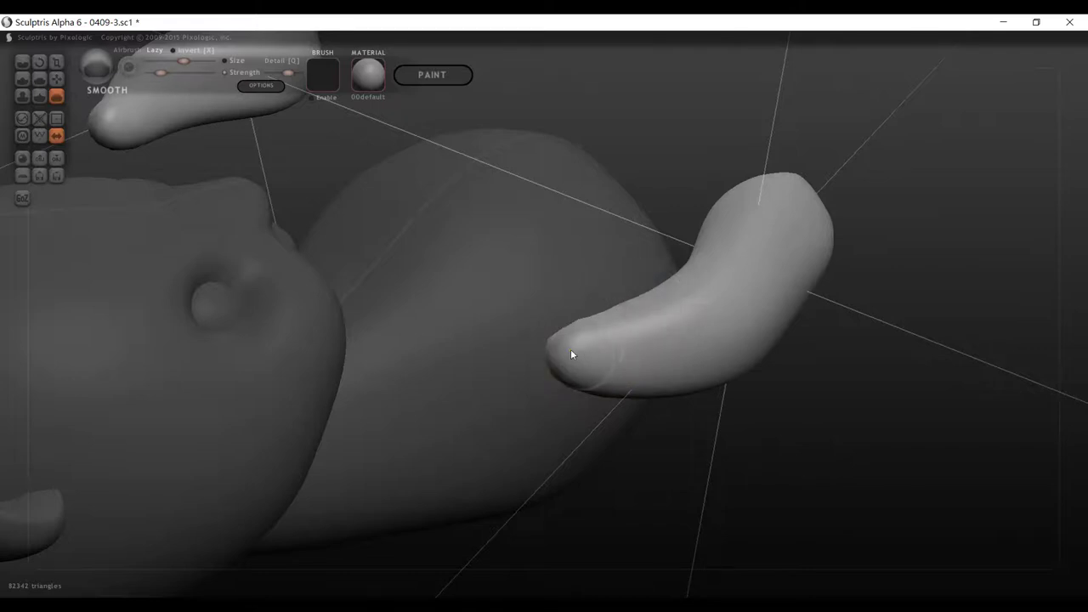
mouse_move(531, 459)
right_down()
mouse_move(720, 542)
mouse_move(768, 520)
mouse_move(753, 502)
right_up()
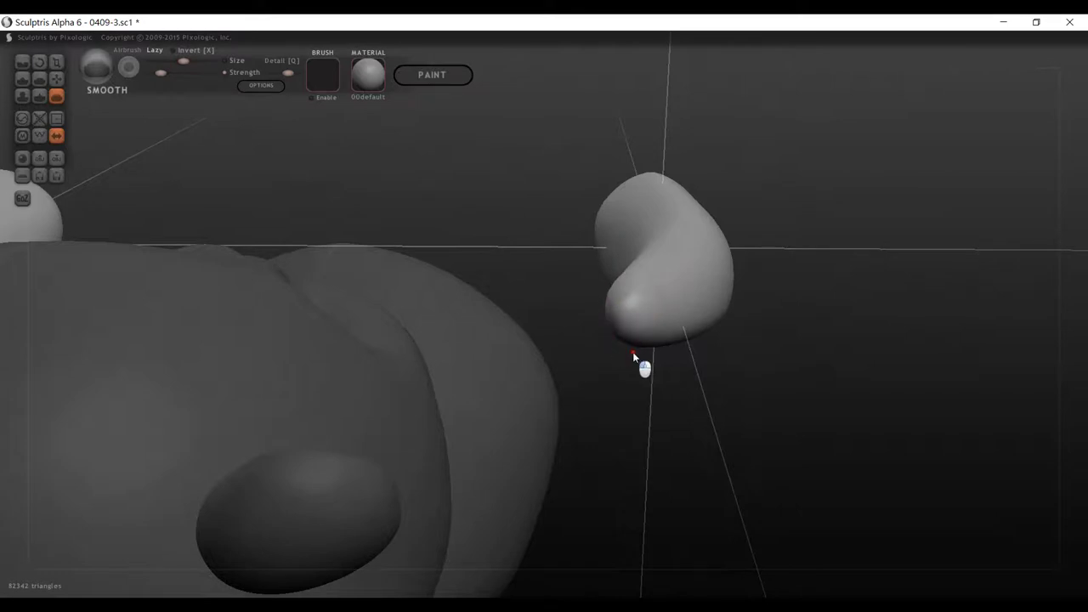
mouse_move(610, 408)
right_down()
mouse_move(825, 416)
mouse_move(723, 340)
right_up()
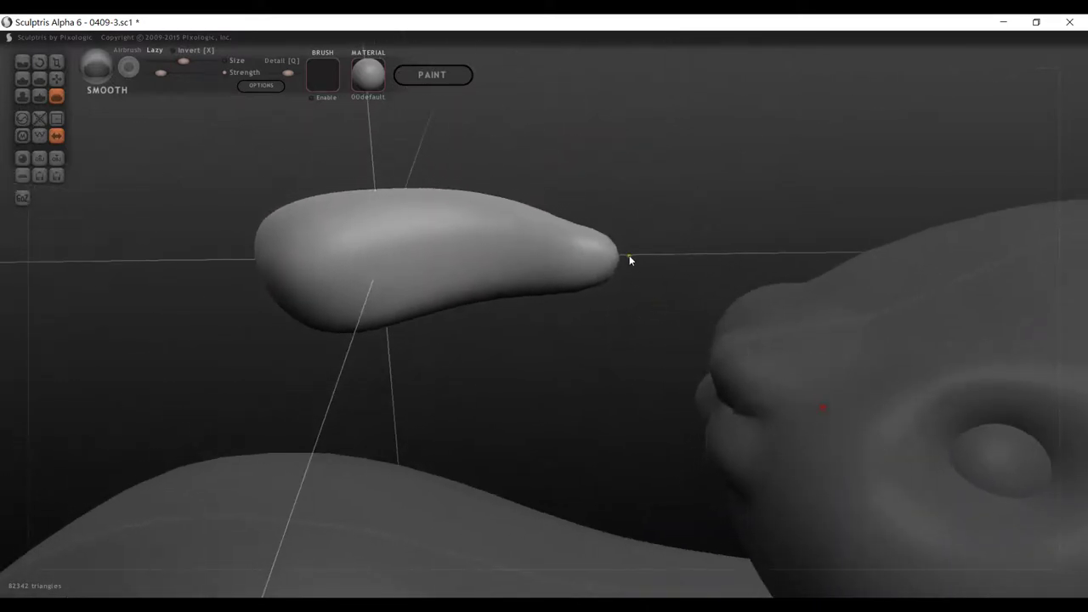
drag(609, 256, 583, 282)
drag(665, 228, 672, 241)
mouse_move(673, 246)
right_down()
mouse_move(478, 272)
mouse_move(407, 261)
right_up()
drag(581, 359, 586, 354)
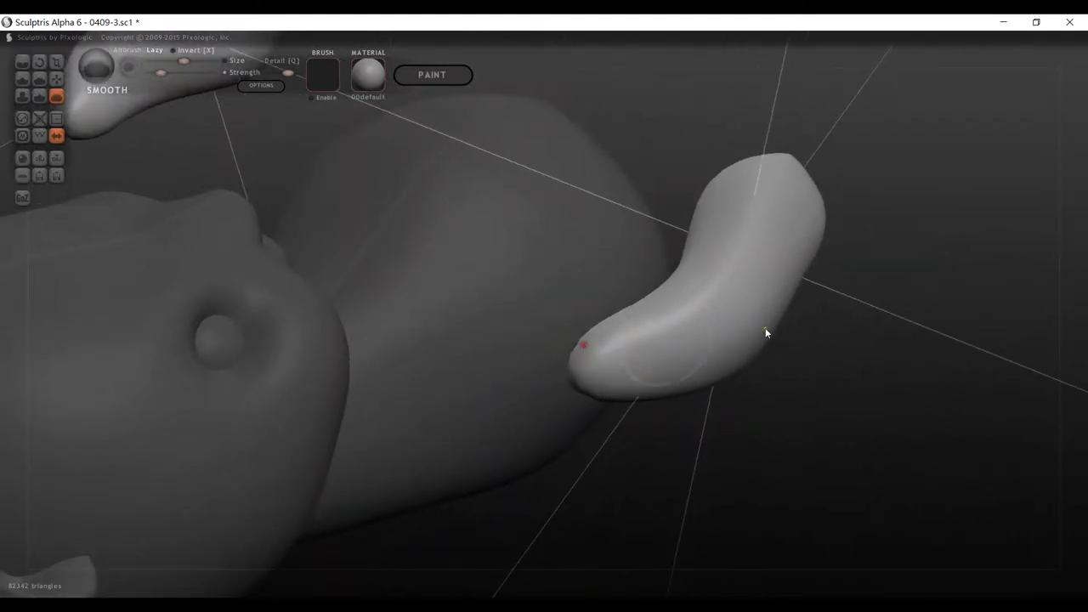
Enlarge the Flatten brush and flatten the inward-facing sides of the limbs' thick ends into paw soles.
mouse_move(765, 335)
right_down()
mouse_move(620, 343)
mouse_move(507, 303)
mouse_move(544, 291)
mouse_move(478, 383)
right_up()
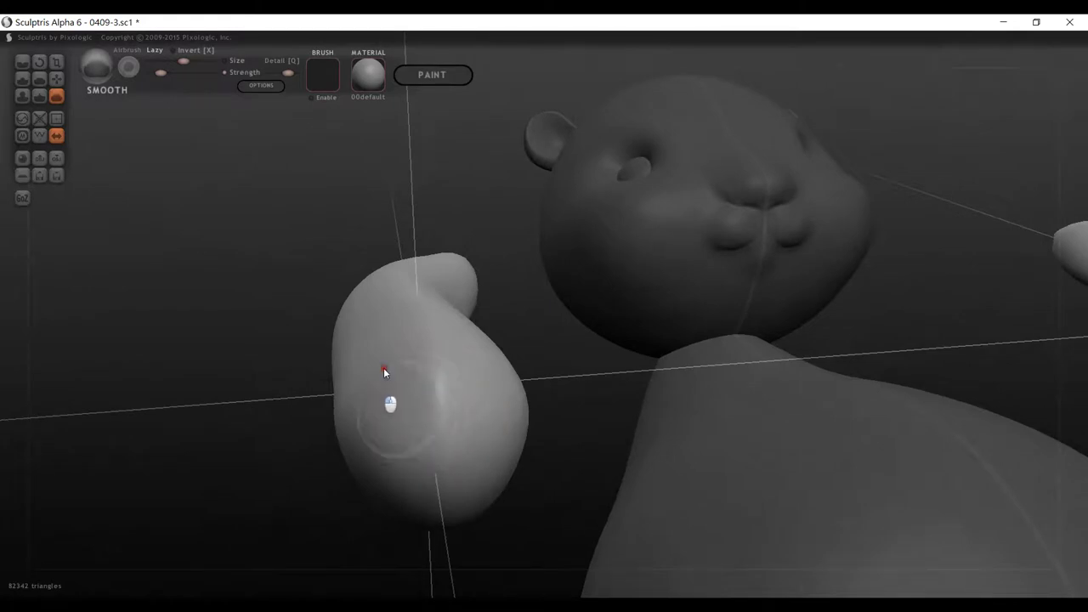
mouse_move(269, 339)
right_down()
mouse_move(125, 347)
mouse_move(99, 331)
right_up()
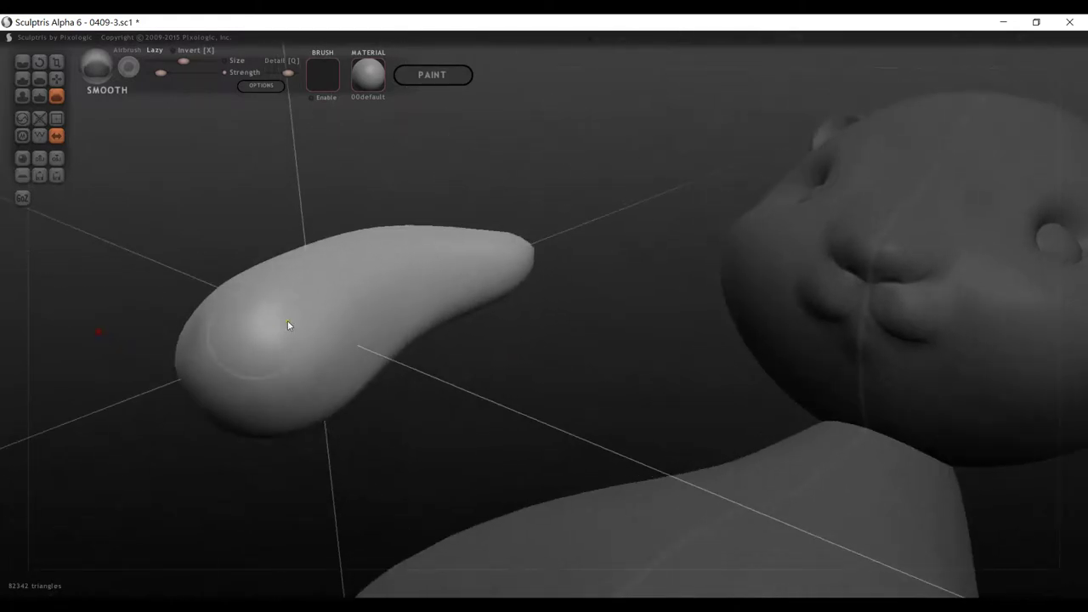
click(39, 80)
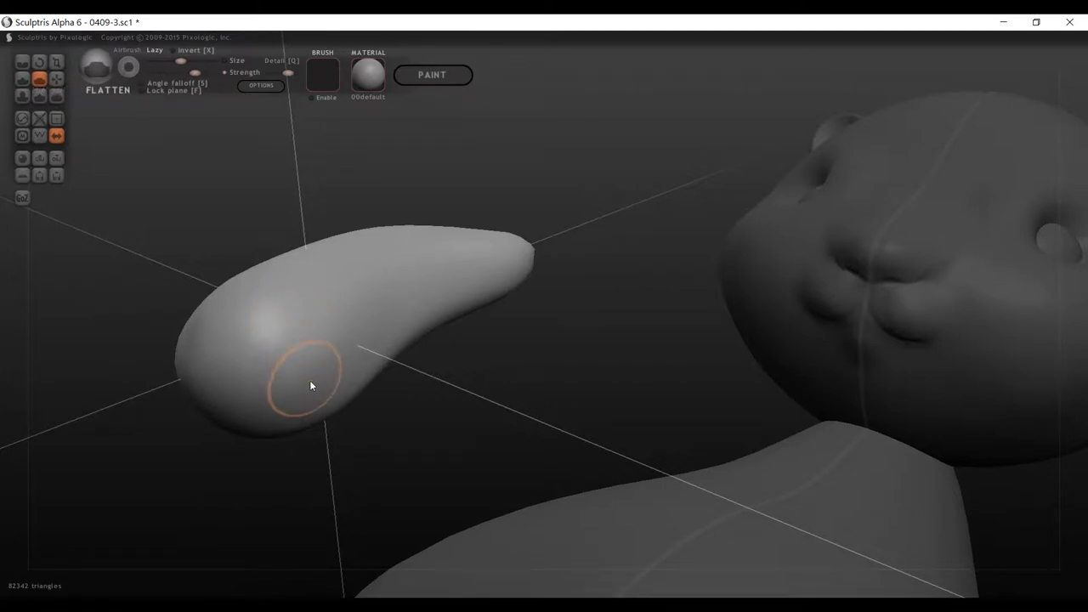
mouse_move(311, 383)
mouse_down()
mouse_move(297, 382)
mouse_move(345, 347)
mouse_move(292, 391)
mouse_move(310, 357)
mouse_move(275, 349)
mouse_move(314, 385)
mouse_move(338, 369)
mouse_up()
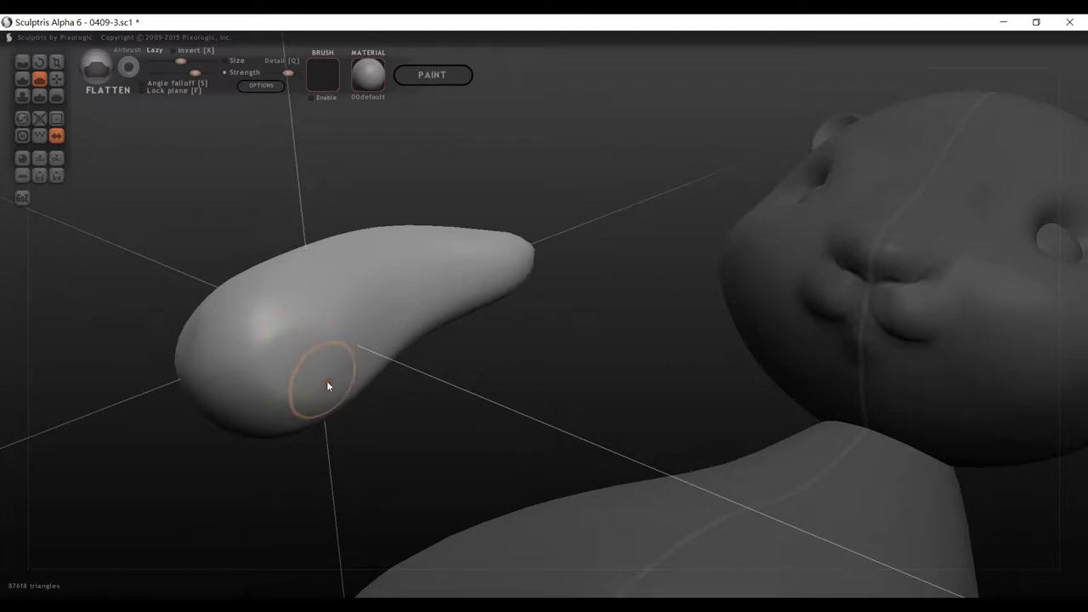
key(ctrl+z)
key(space)
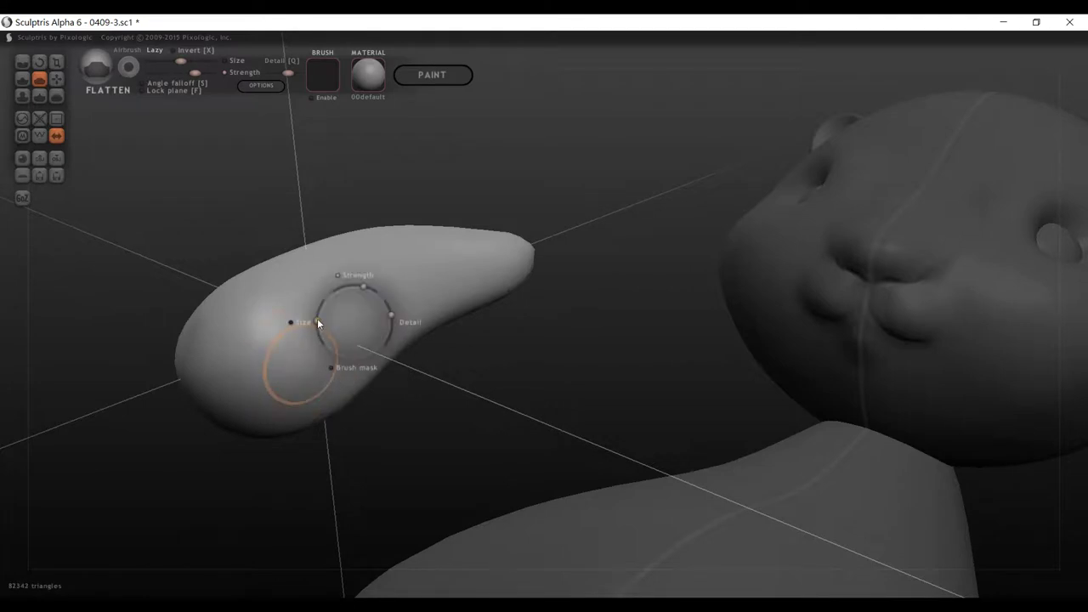
drag(317, 321, 323, 302)
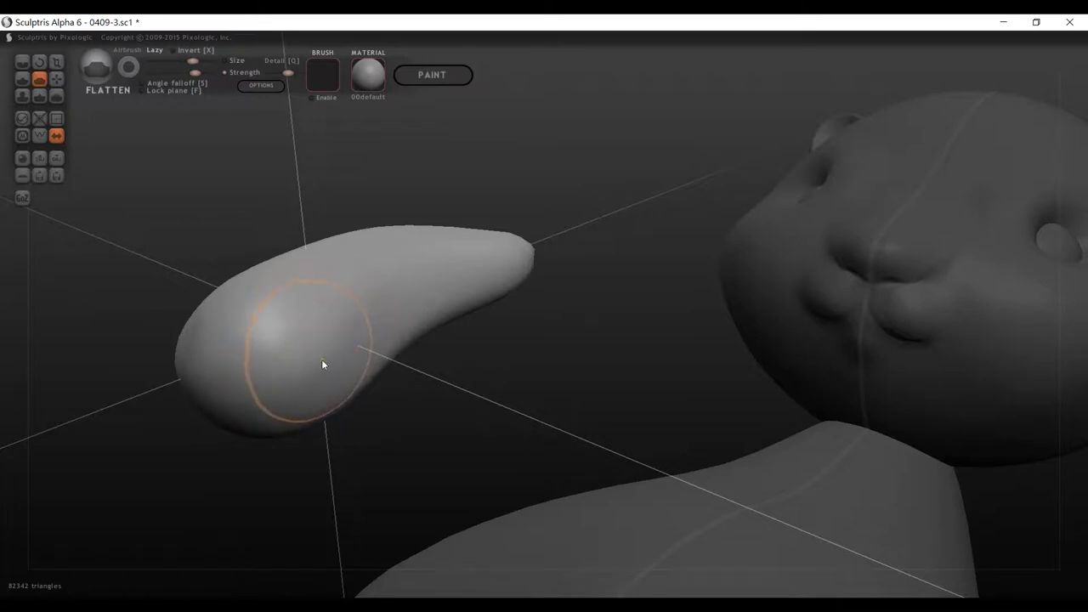
mouse_move(318, 369)
mouse_down()
mouse_move(305, 371)
mouse_move(319, 334)
mouse_move(342, 372)
mouse_move(274, 368)
mouse_move(325, 340)
mouse_move(323, 384)
mouse_move(294, 349)
mouse_move(269, 356)
mouse_move(301, 374)
mouse_up()
mouse_move(466, 398)
mouse_down()
mouse_move(583, 382)
mouse_move(473, 398)
mouse_move(384, 377)
mouse_move(514, 388)
mouse_up()
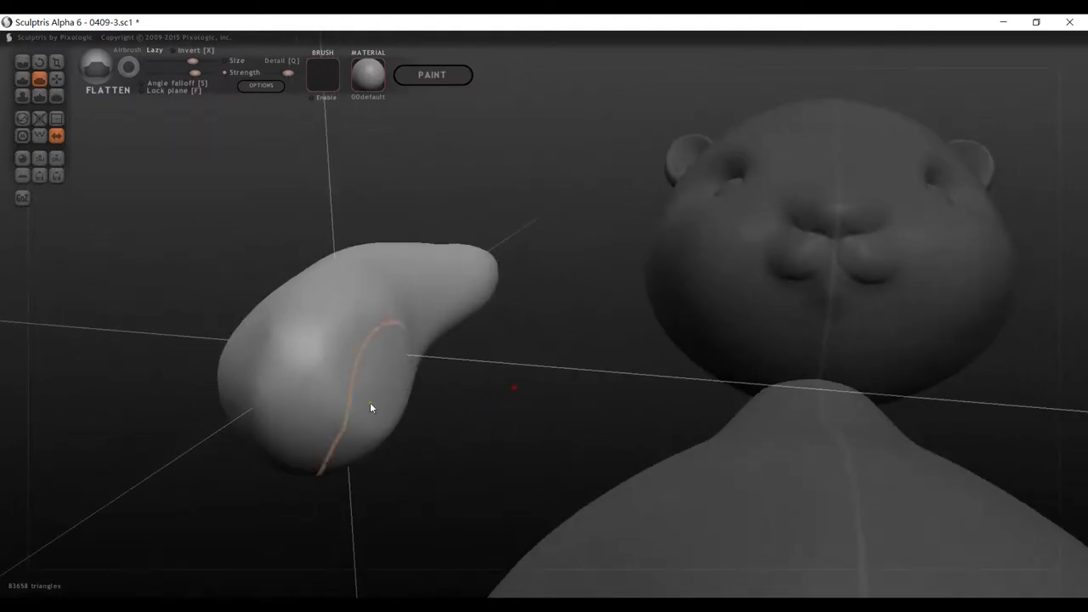
mouse_move(370, 408)
mouse_down()
mouse_move(394, 417)
mouse_move(360, 417)
mouse_move(369, 340)
mouse_move(417, 387)
mouse_move(354, 382)
mouse_move(383, 396)
mouse_move(364, 340)
mouse_move(366, 405)
mouse_move(380, 366)
mouse_move(353, 399)
mouse_move(402, 364)
mouse_move(369, 394)
mouse_move(352, 366)
mouse_up()
mouse_move(493, 385)
mouse_down()
mouse_move(449, 384)
mouse_move(369, 334)
mouse_move(418, 365)
mouse_up()
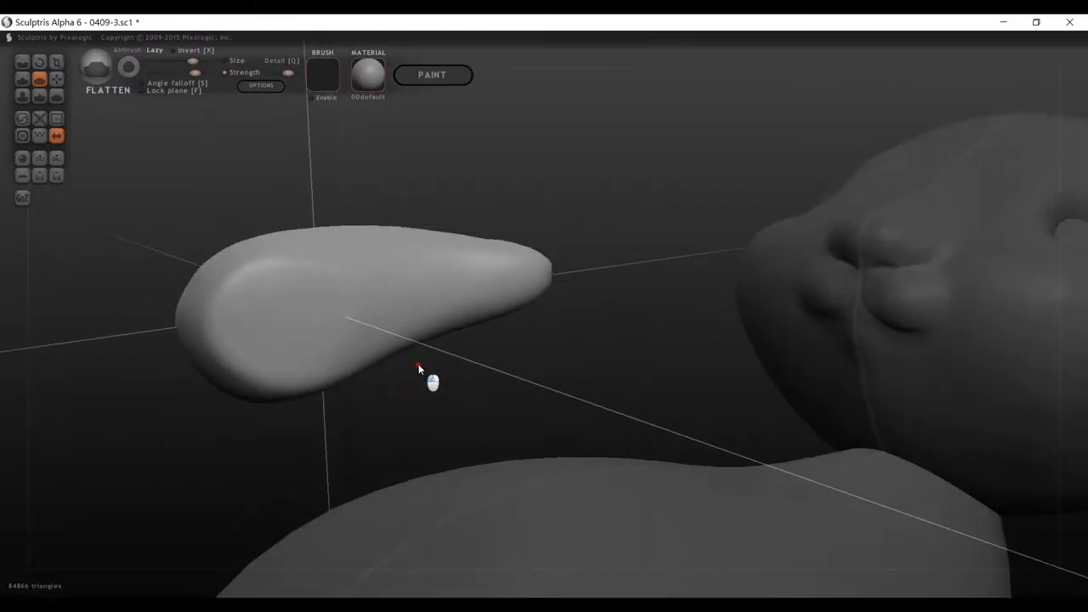
right_drag(418, 364, 445, 364)
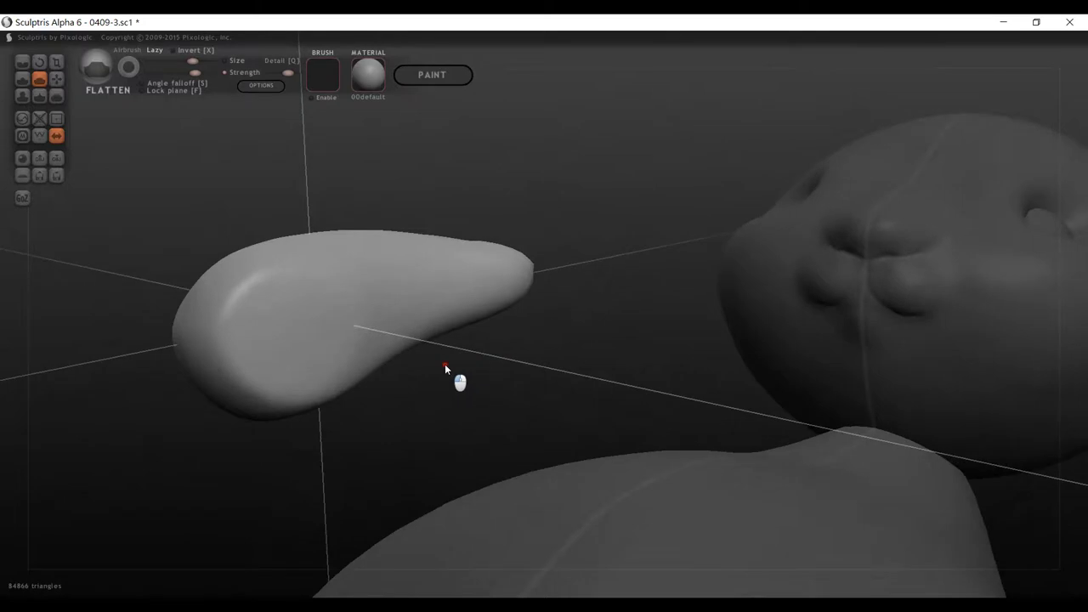
Try to raise a palm pad on the flattened paw with the adjusted Draw brush, and smooth the bump back down.
click(22, 78)
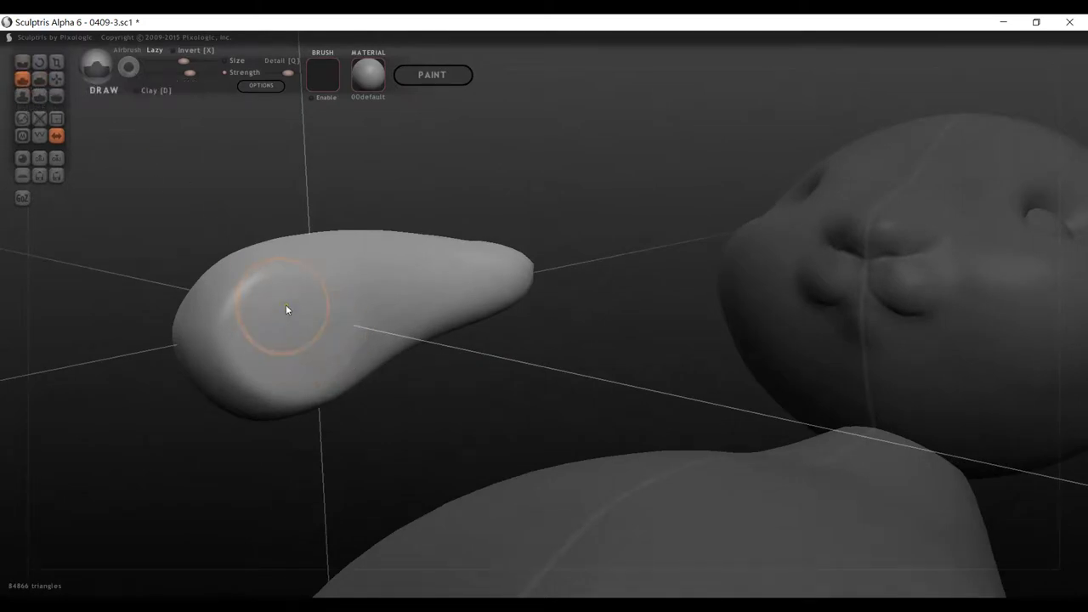
key(space)
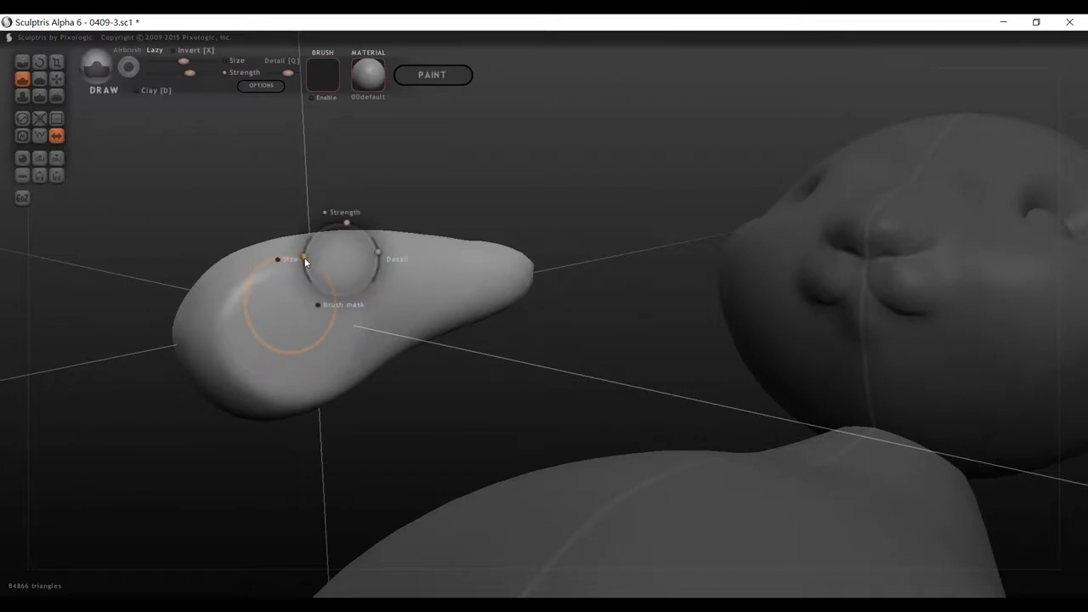
mouse_move(304, 261)
mouse_down()
mouse_move(305, 281)
mouse_move(305, 266)
mouse_up()
key(space)
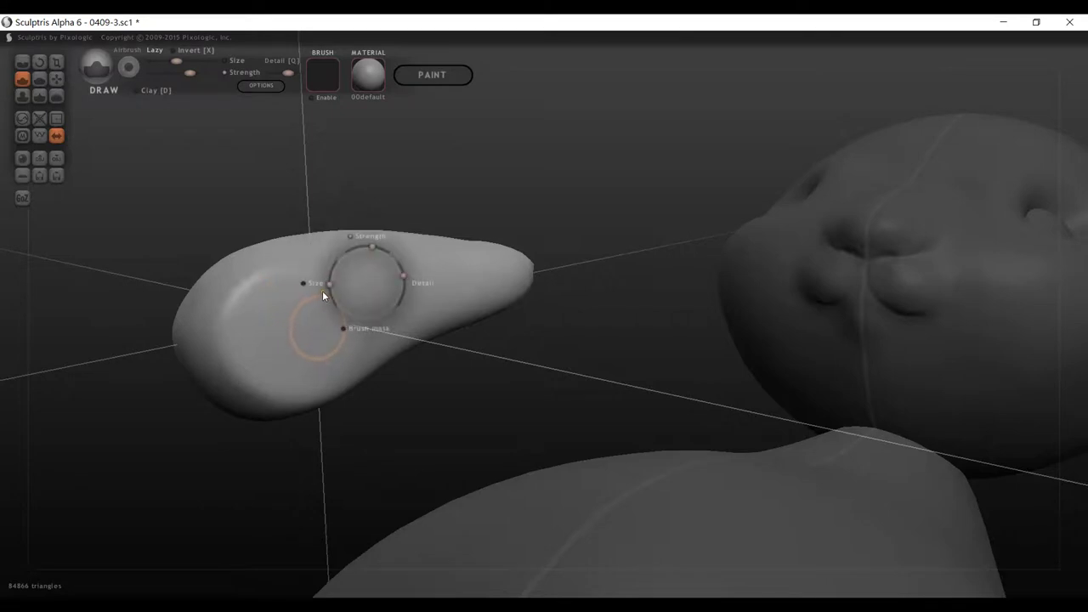
drag(325, 284, 328, 272)
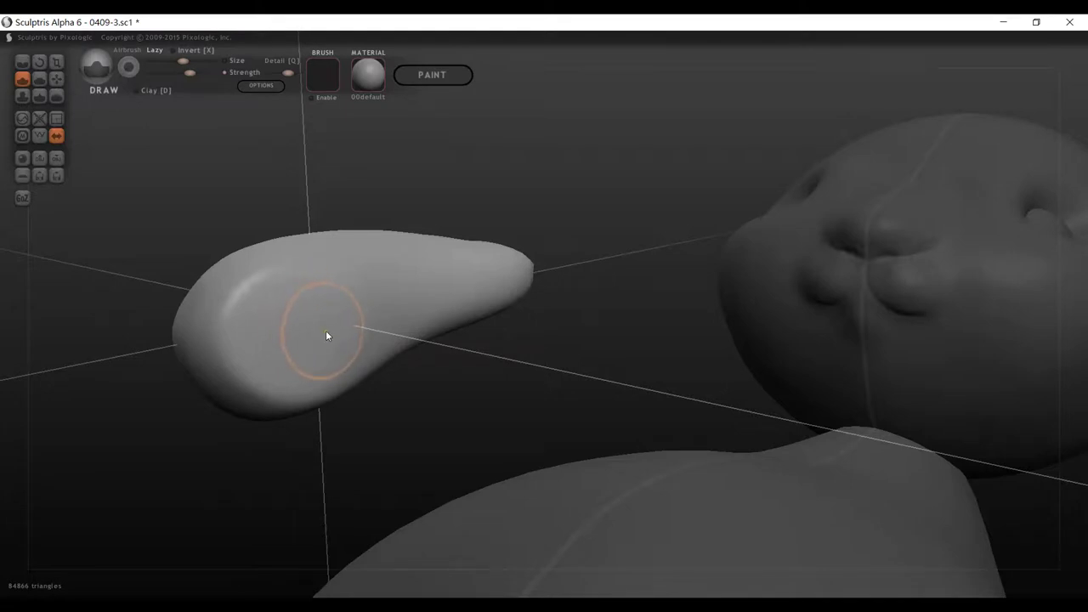
key(space)
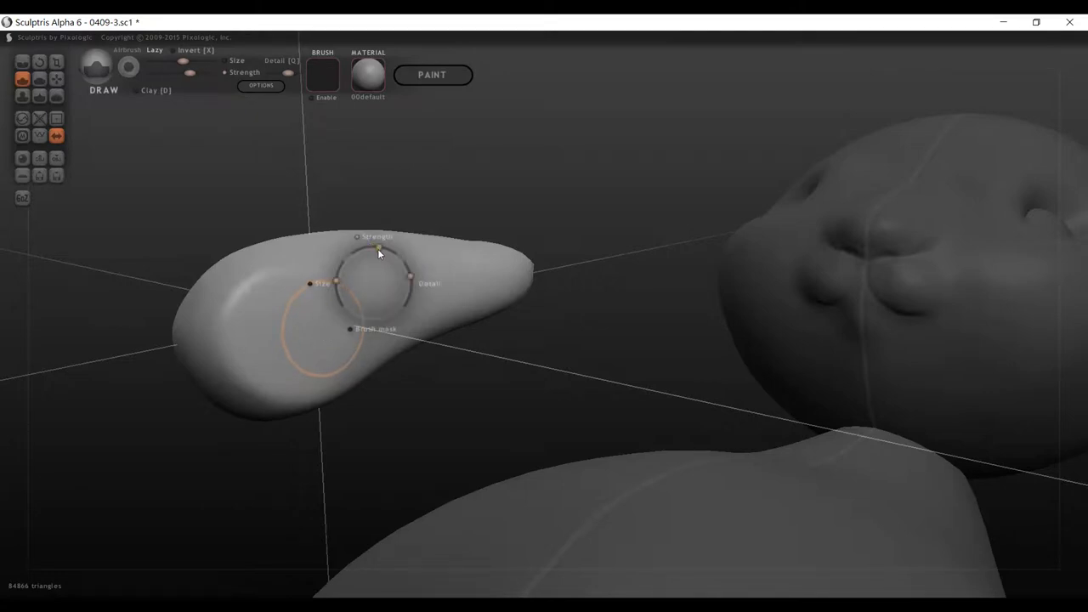
drag(379, 247, 380, 247)
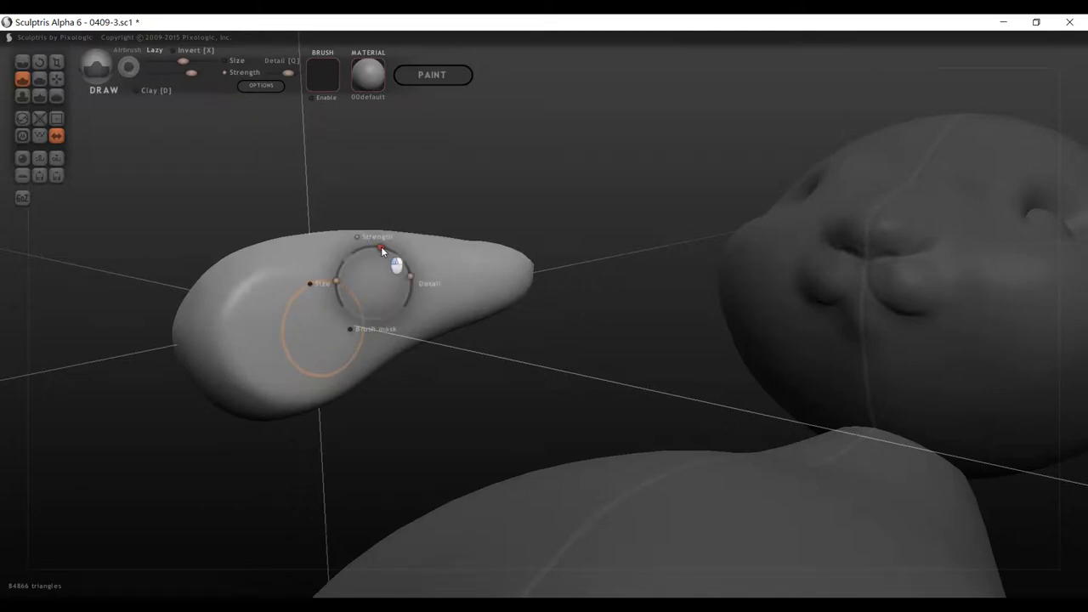
click(326, 332)
mouse_move(325, 331)
mouse_down()
mouse_move(333, 314)
mouse_move(315, 319)
mouse_move(330, 354)
mouse_up()
drag(498, 165, 543, 182)
key(ctrl+z)
key(ctrl+z)
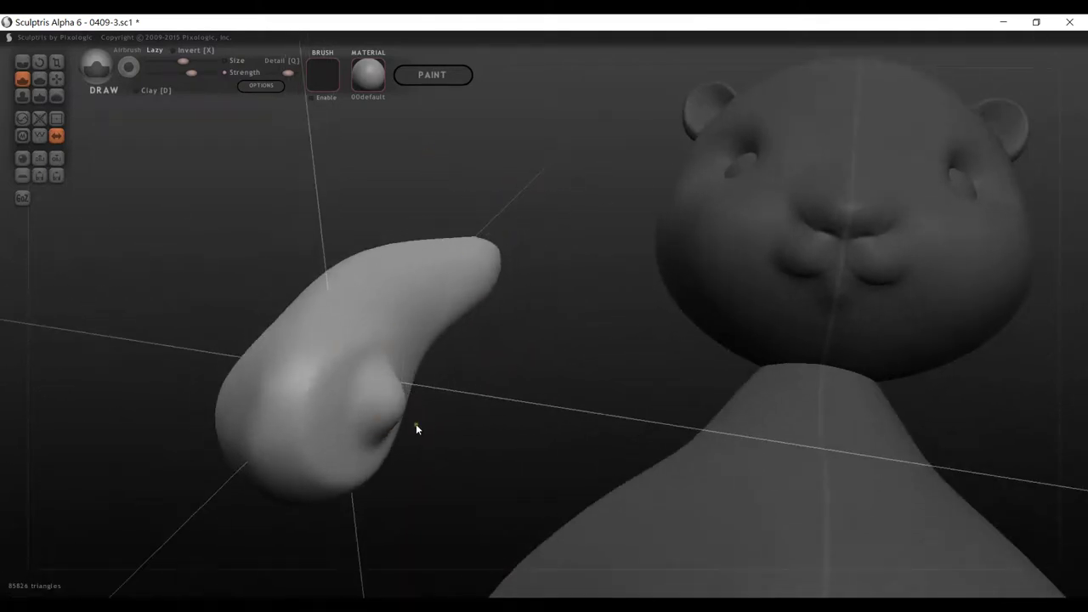
shift+drag(412, 425, 391, 413)
Inflate a palm pad on the flattened paw, and with a smaller Inflate brush raise four toe bumps along the paw's edge.
click(22, 95)
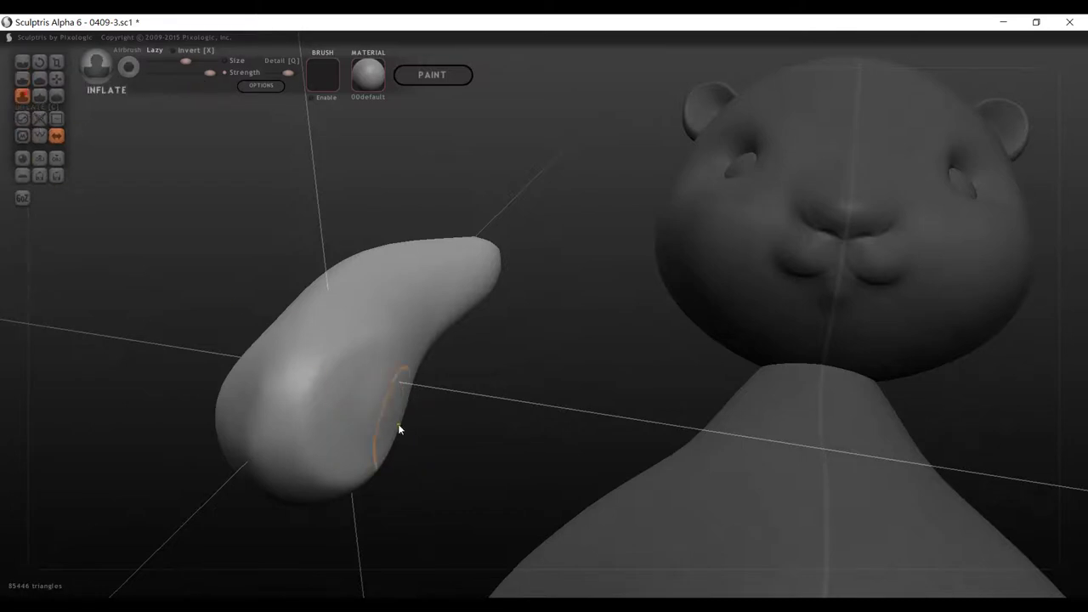
mouse_move(381, 407)
mouse_down()
mouse_move(388, 427)
mouse_move(442, 430)
mouse_move(483, 454)
mouse_move(510, 450)
mouse_move(535, 471)
mouse_move(476, 442)
mouse_up()
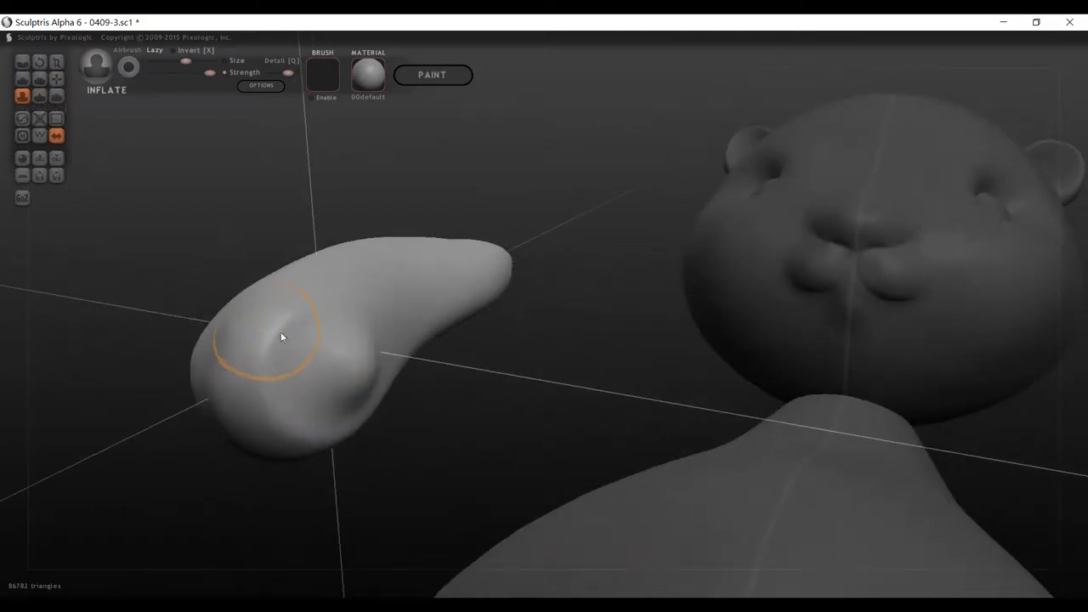
key(space)
drag(323, 300, 320, 322)
drag(307, 310, 321, 313)
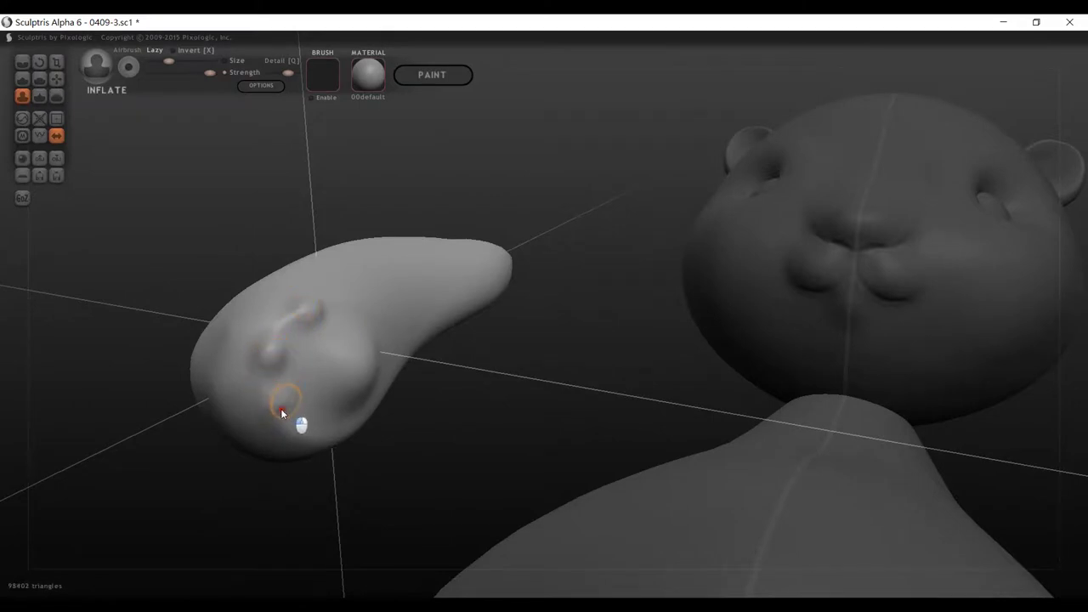
mouse_move(282, 414)
mouse_down()
mouse_move(283, 391)
mouse_move(326, 454)
mouse_move(337, 447)
mouse_move(316, 445)
mouse_up()
drag(469, 455, 450, 445)
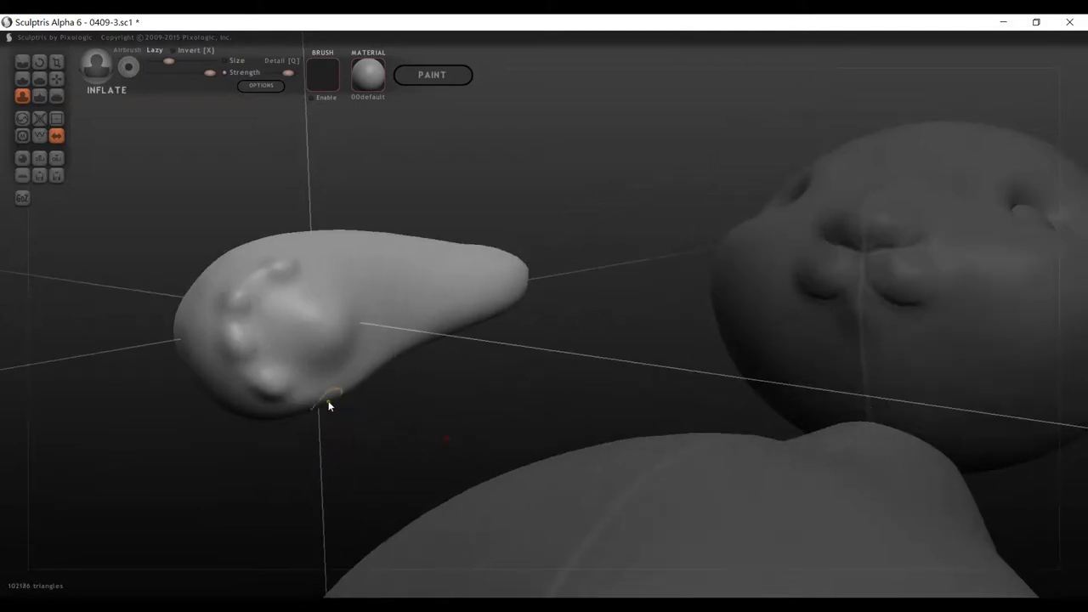
Inflate a fifth toe bump at the paw's lower edge, undoing a trial stroke on the palm pad and redoing the bump.
drag(311, 393, 314, 399)
drag(443, 466, 451, 477)
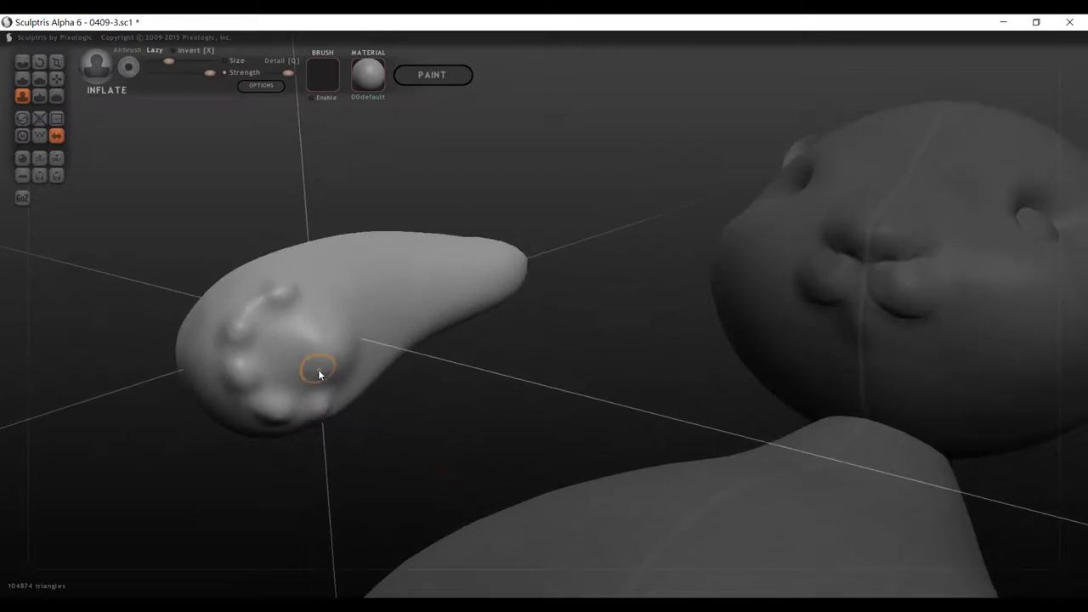
mouse_move(318, 369)
mouse_down()
mouse_move(301, 365)
mouse_move(292, 335)
mouse_move(327, 312)
mouse_move(356, 335)
mouse_move(323, 366)
mouse_move(329, 340)
mouse_move(345, 347)
mouse_up()
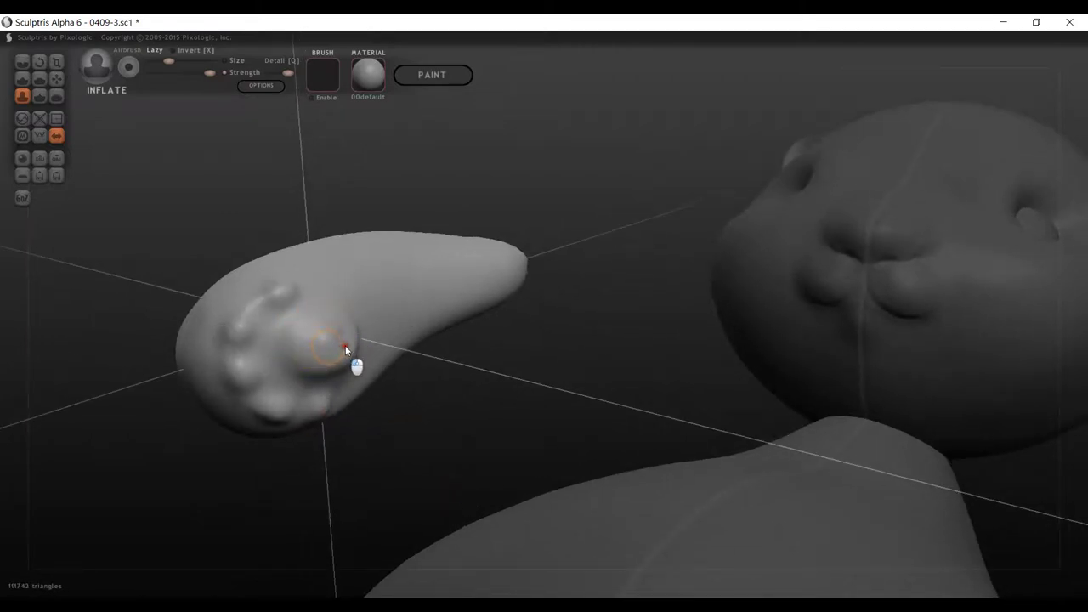
key(ctrl+z)
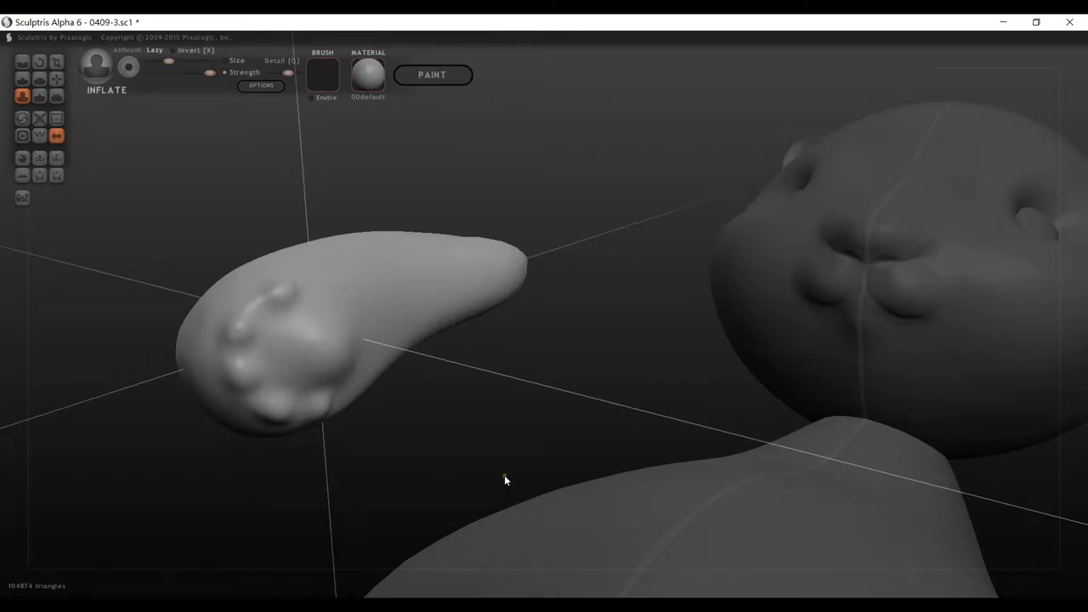
key(ctrl+z)
drag(317, 412, 324, 399)
Rotate both limbs globally in side view so the paws point upward and the narrow tips point down toward the body.
mouse_move(436, 420)
mouse_down()
mouse_move(585, 433)
mouse_move(495, 388)
mouse_move(449, 397)
mouse_move(625, 425)
mouse_move(718, 415)
mouse_move(464, 444)
mouse_move(503, 462)
mouse_move(535, 439)
mouse_move(464, 479)
mouse_move(476, 467)
mouse_move(435, 449)
mouse_move(508, 456)
mouse_move(500, 431)
mouse_up()
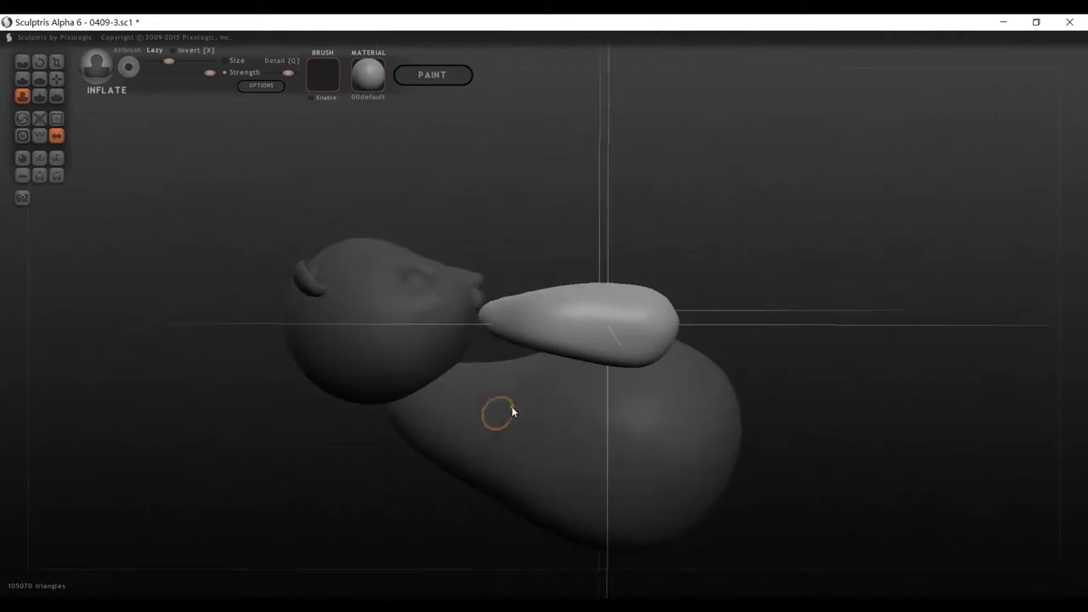
click(40, 62)
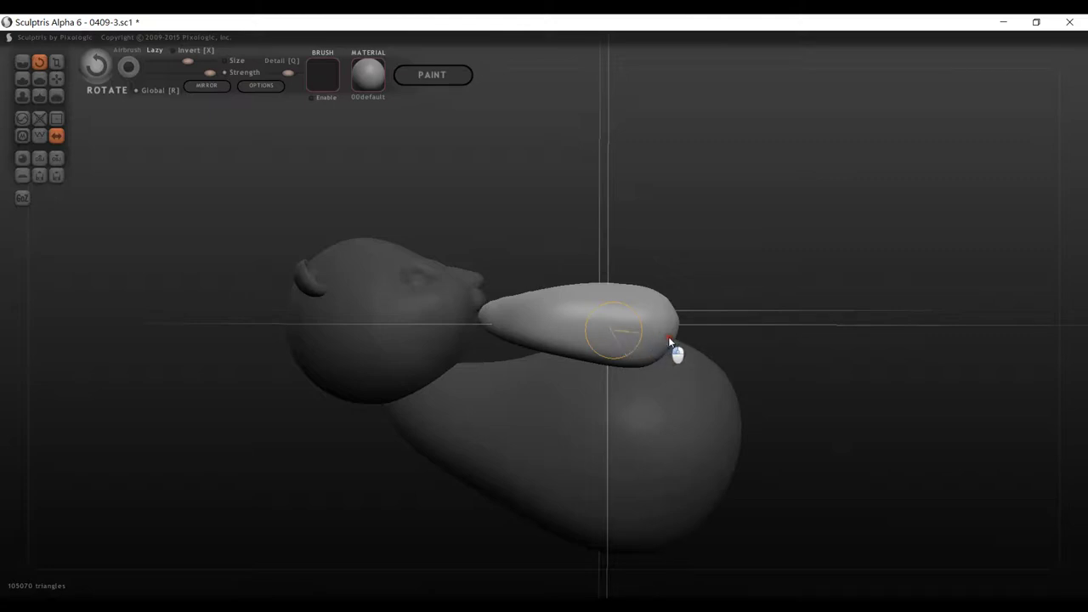
mouse_move(675, 352)
mouse_down()
mouse_move(694, 344)
mouse_move(722, 298)
mouse_move(736, 219)
mouse_move(708, 169)
mouse_up()
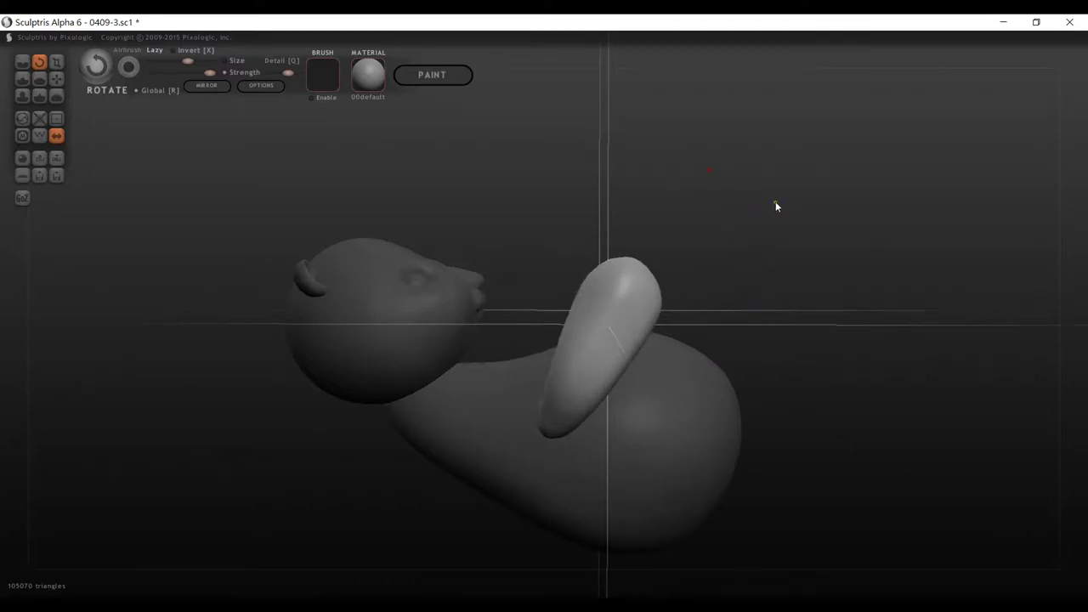
mouse_move(775, 201)
mouse_down()
mouse_move(704, 266)
mouse_move(644, 274)
mouse_up()
Move both limbs inward and upward with the global Grab tool, bringing the paws in front of the chest below the head.
alt+drag(445, 248, 163, 182)
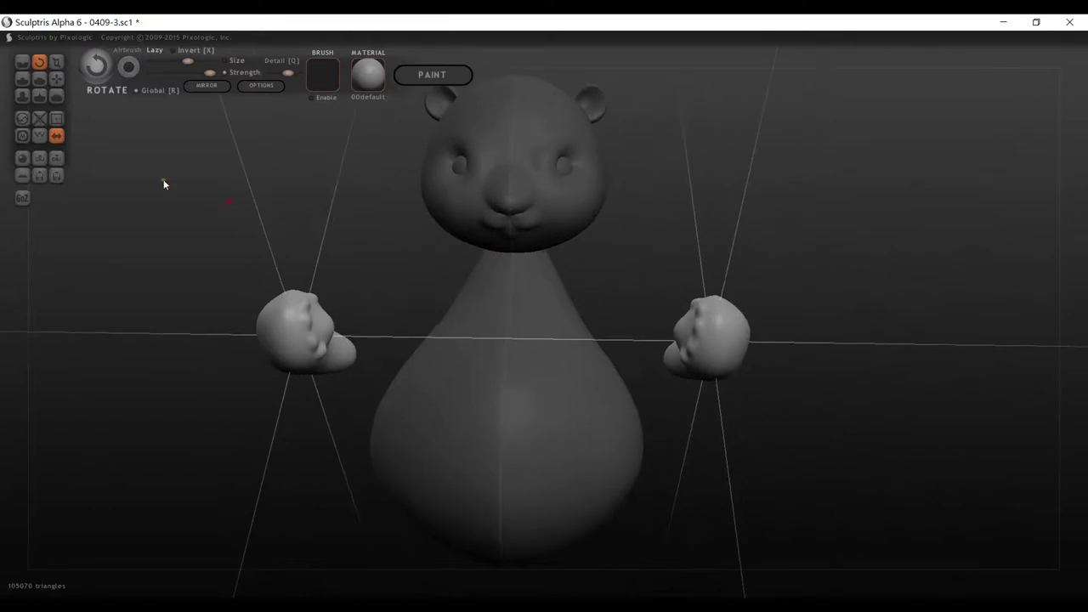
click(51, 77)
drag(318, 354, 435, 297)
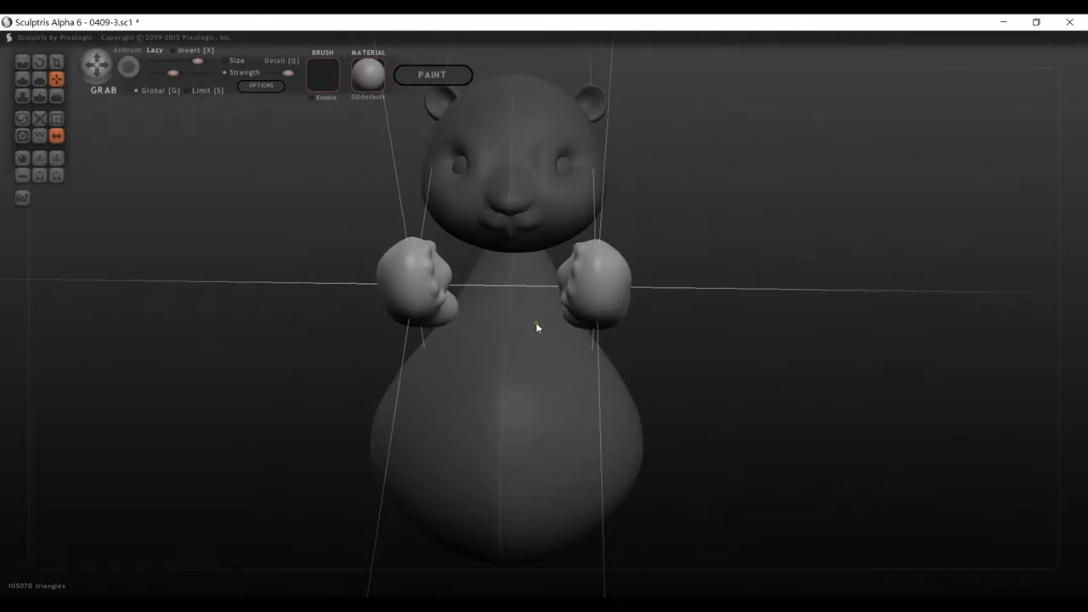
drag(245, 412, 600, 286)
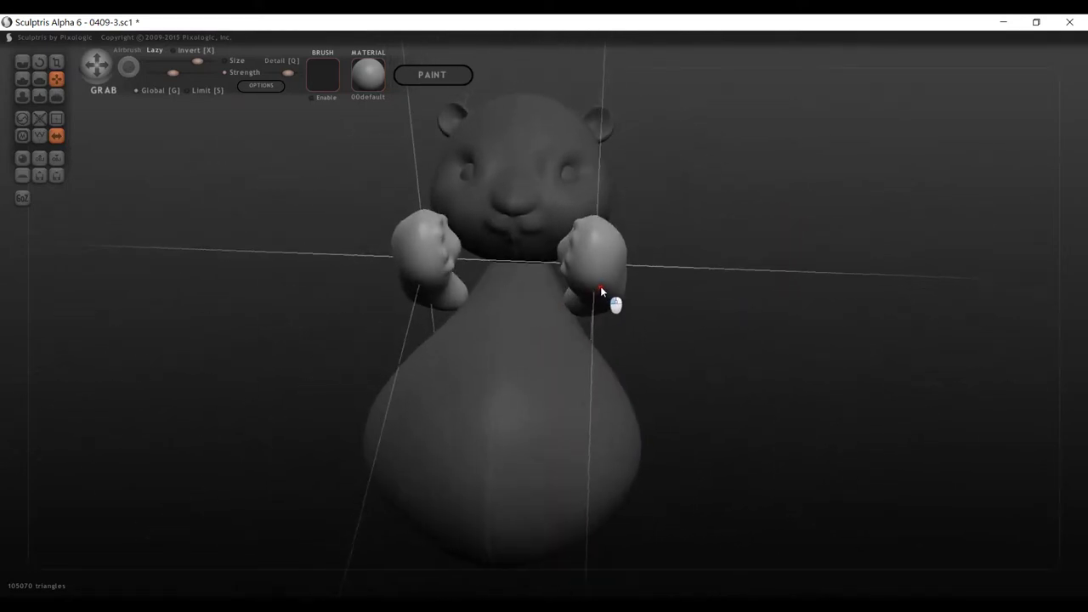
Enlarge both limbs slightly with the global Scale tool.
click(57, 63)
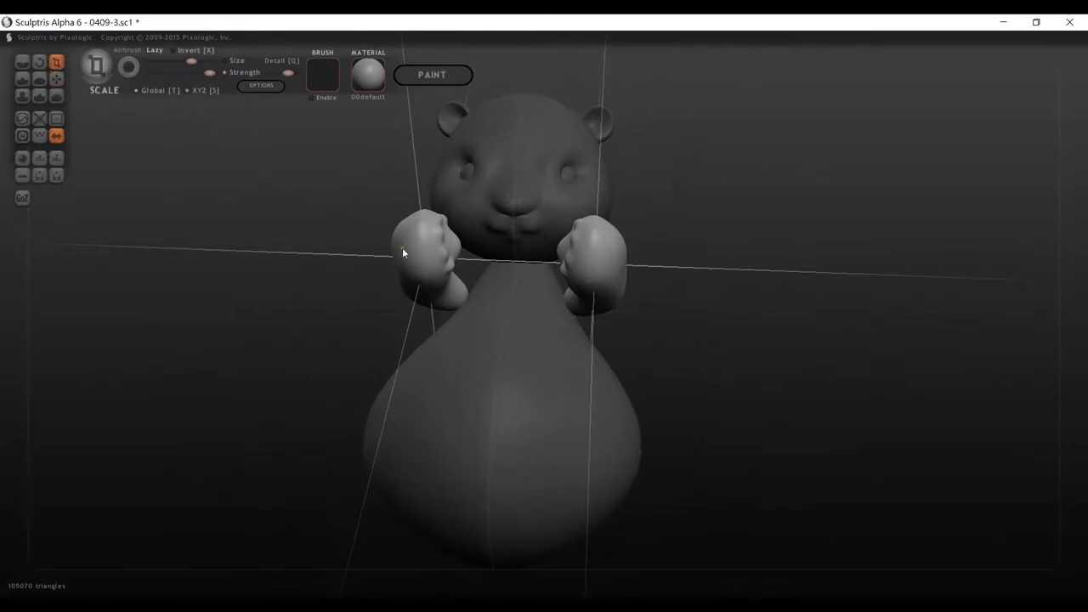
drag(427, 281, 425, 229)
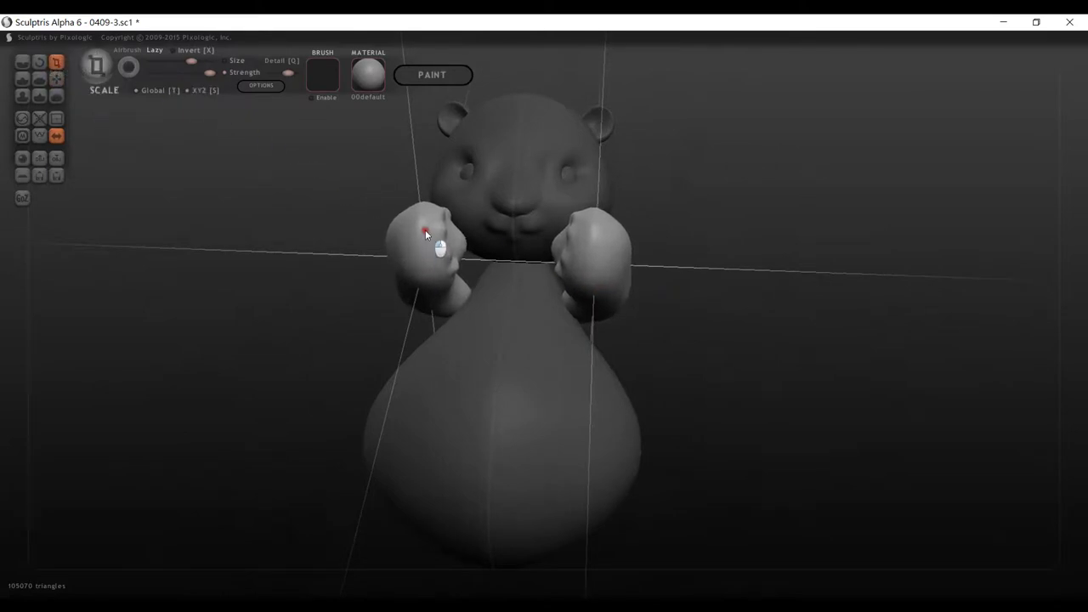
mouse_move(295, 282)
mouse_down()
mouse_move(428, 254)
mouse_move(500, 225)
mouse_move(333, 251)
mouse_up()
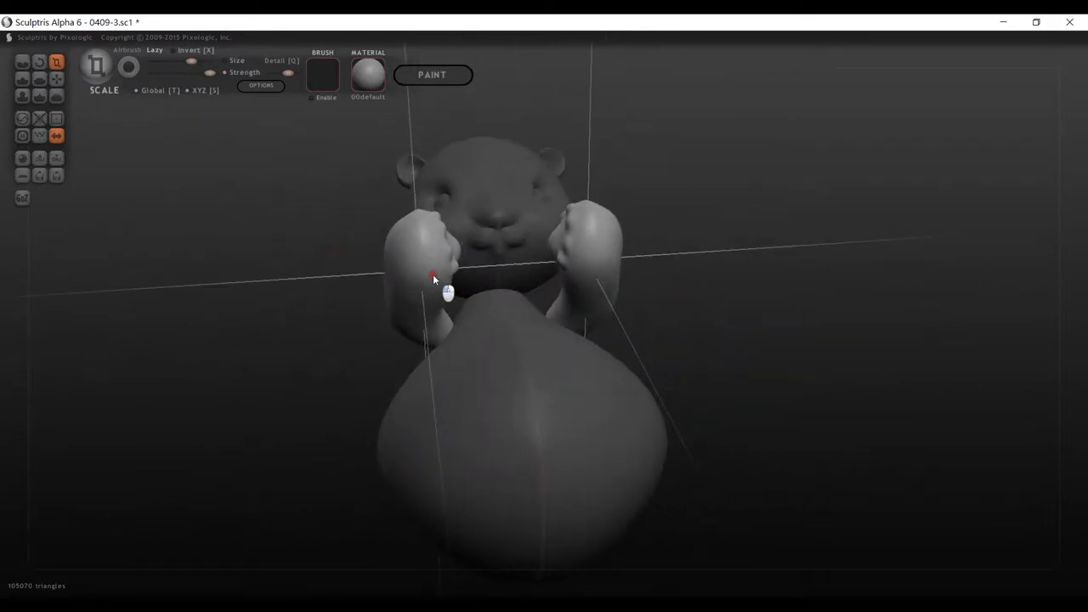
Rotate both limbs in side view so they lie flatter, and move them down and forward along the chest with global Grab.
drag(238, 284, 382, 230)
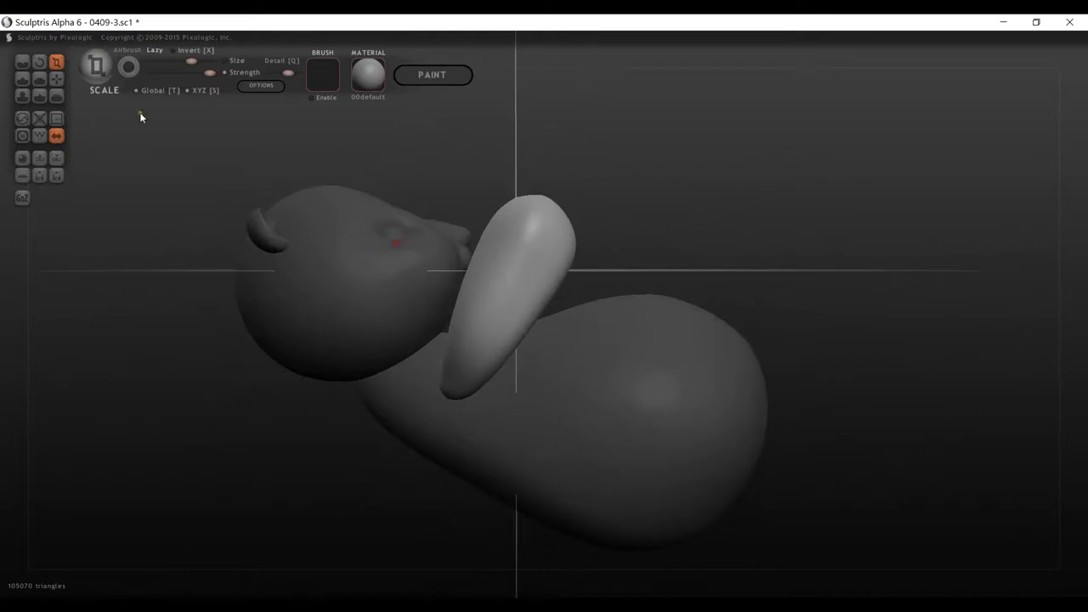
click(39, 63)
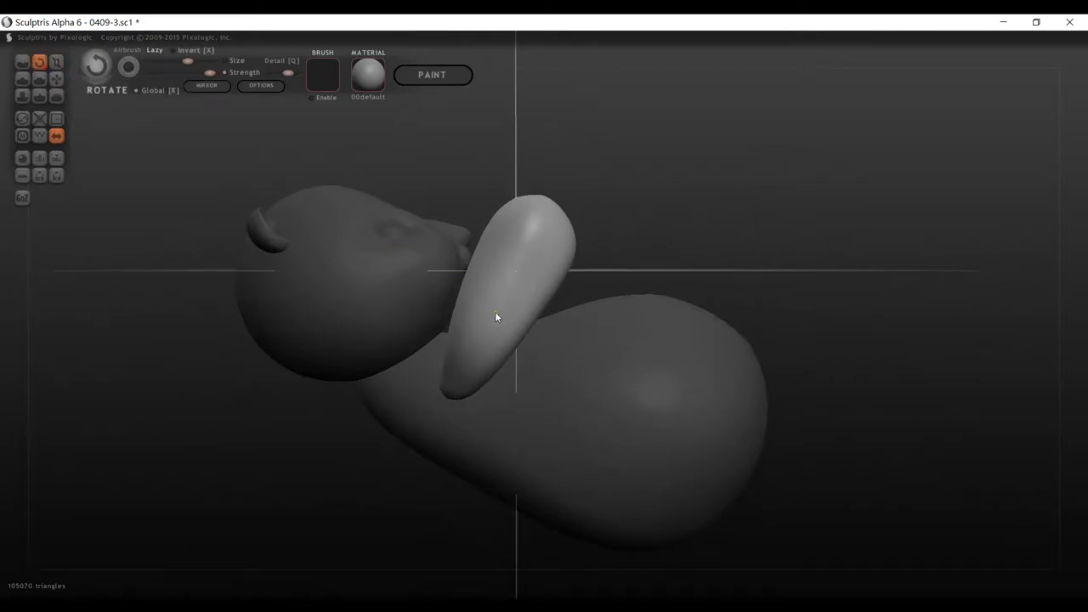
drag(495, 308, 549, 400)
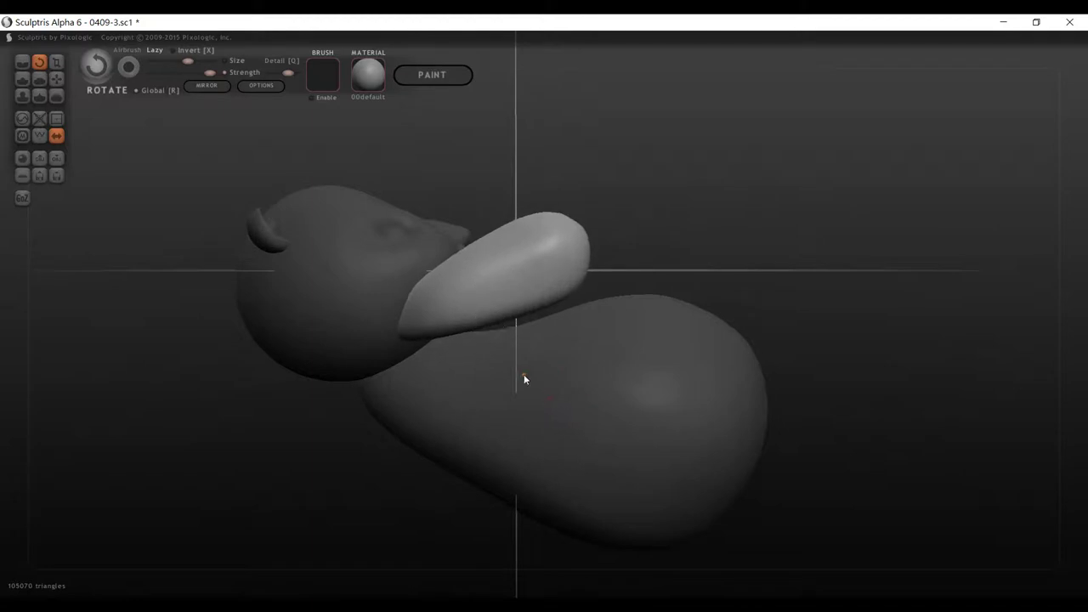
click(56, 79)
drag(497, 284, 561, 349)
drag(650, 295, 600, 342)
drag(767, 404, 740, 482)
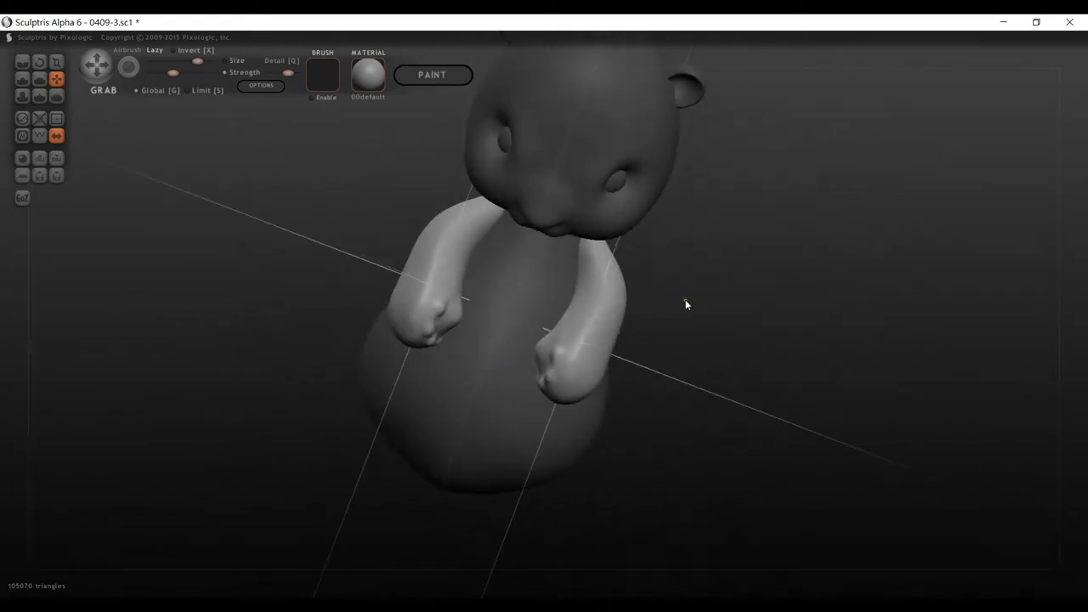
drag(688, 337, 714, 357)
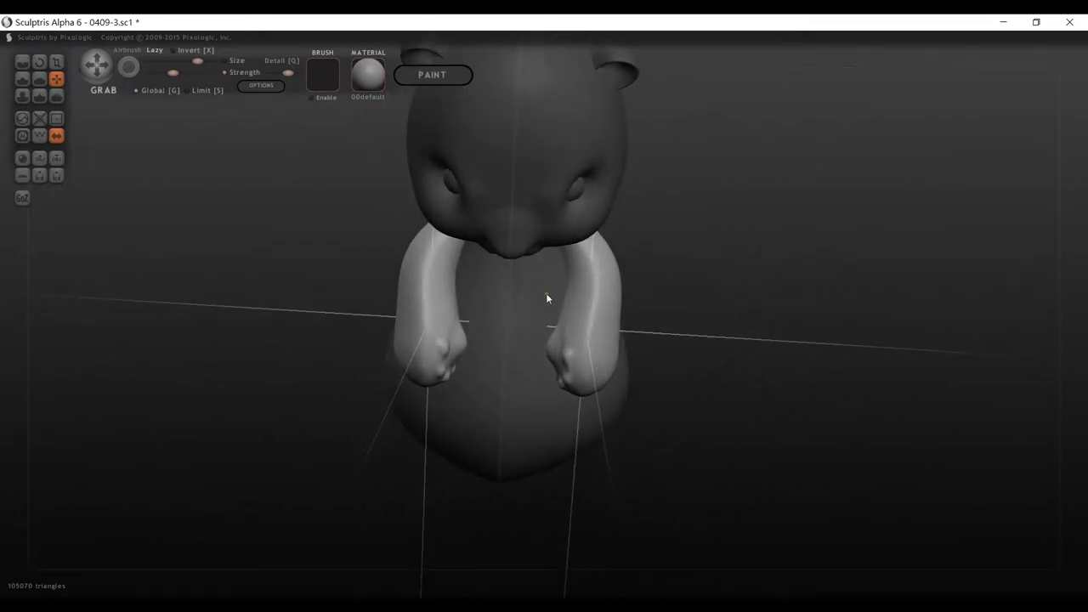
Rotate both limbs globally from the front so the paws angle inward and the narrow shoulder tips flare outward.
click(40, 65)
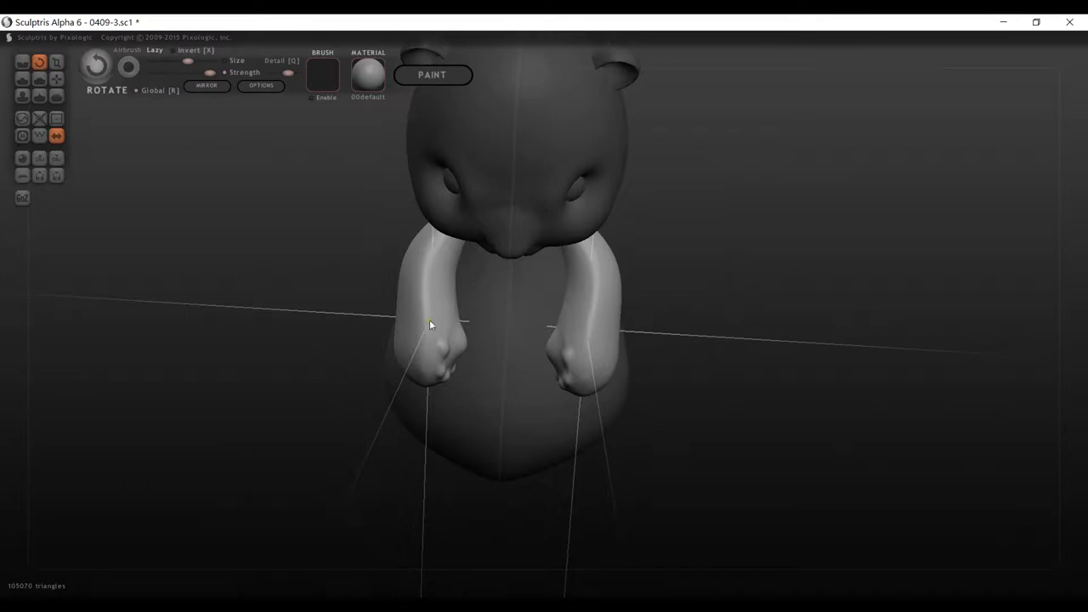
mouse_move(429, 315)
mouse_down()
mouse_move(430, 405)
mouse_move(471, 409)
mouse_up()
mouse_move(611, 352)
mouse_down()
mouse_move(834, 217)
mouse_move(884, 222)
mouse_up()
mouse_move(755, 296)
mouse_down()
mouse_move(870, 247)
mouse_move(910, 250)
mouse_up()
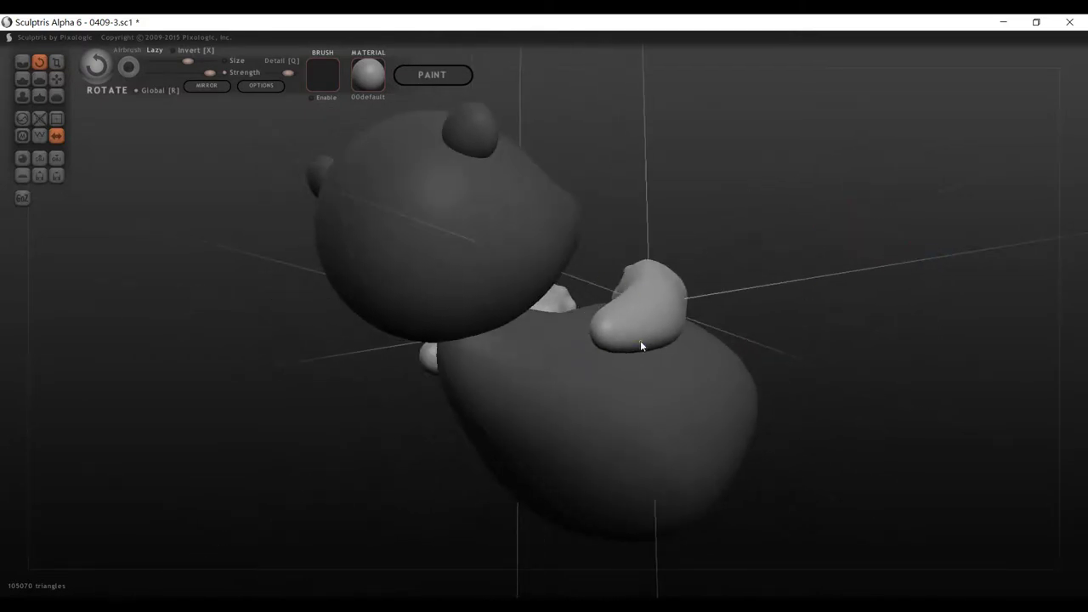
Lower both limbs slightly in side view, and move them inward from the front until the paws meet at the chest's centre.
drag(805, 264, 728, 291)
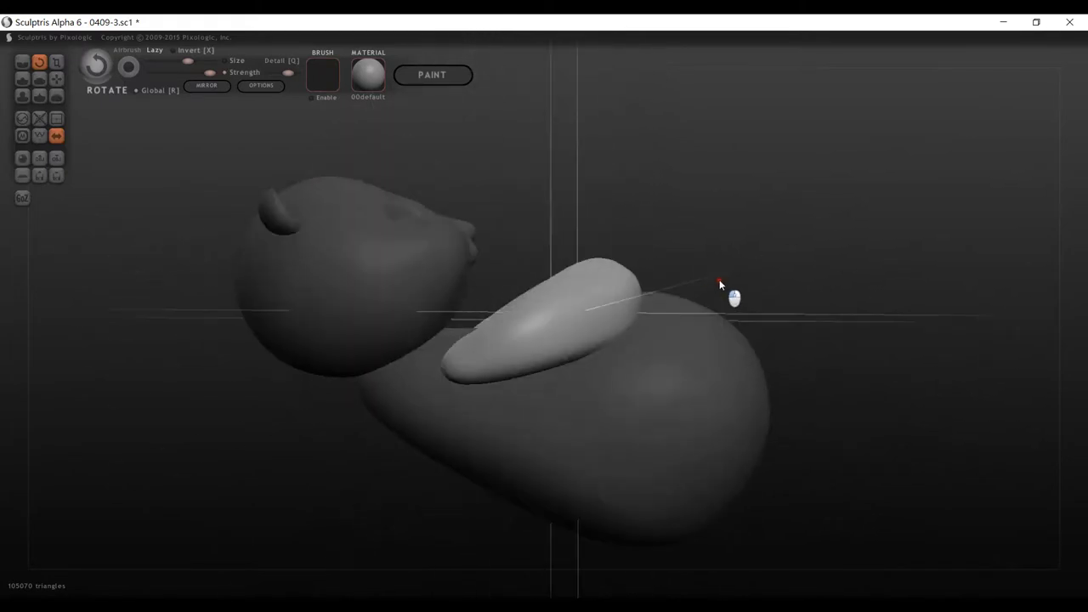
click(57, 79)
drag(486, 344, 513, 367)
drag(756, 192, 770, 236)
right_drag(770, 238, 614, 299)
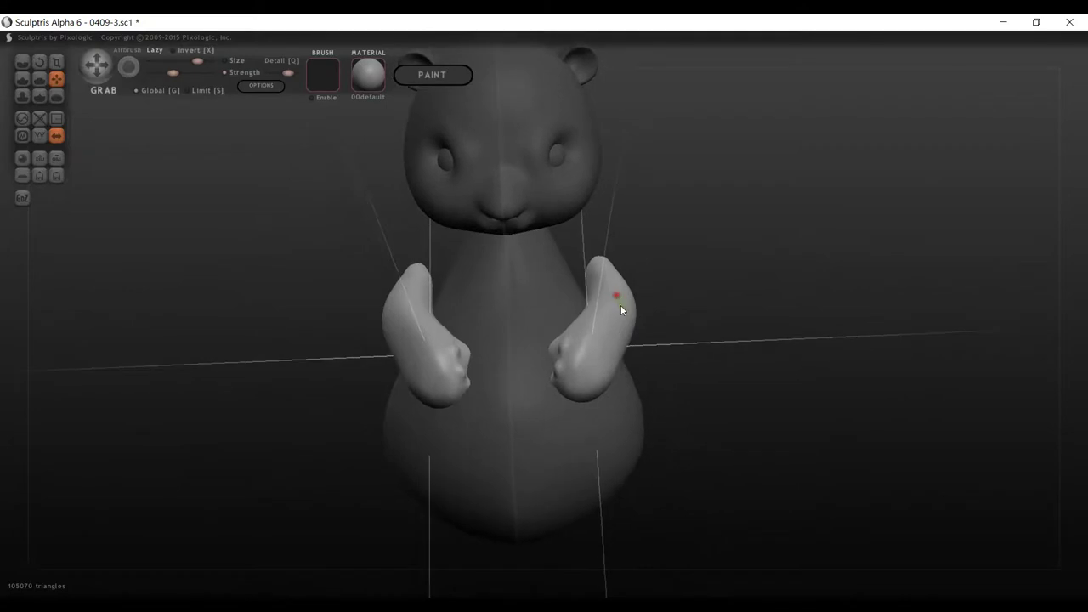
drag(621, 305, 581, 287)
right_drag(581, 287, 626, 313)
Rotate both limbs so their shoulder tips point inward, and move the pair apart to the sides of the chest.
click(39, 62)
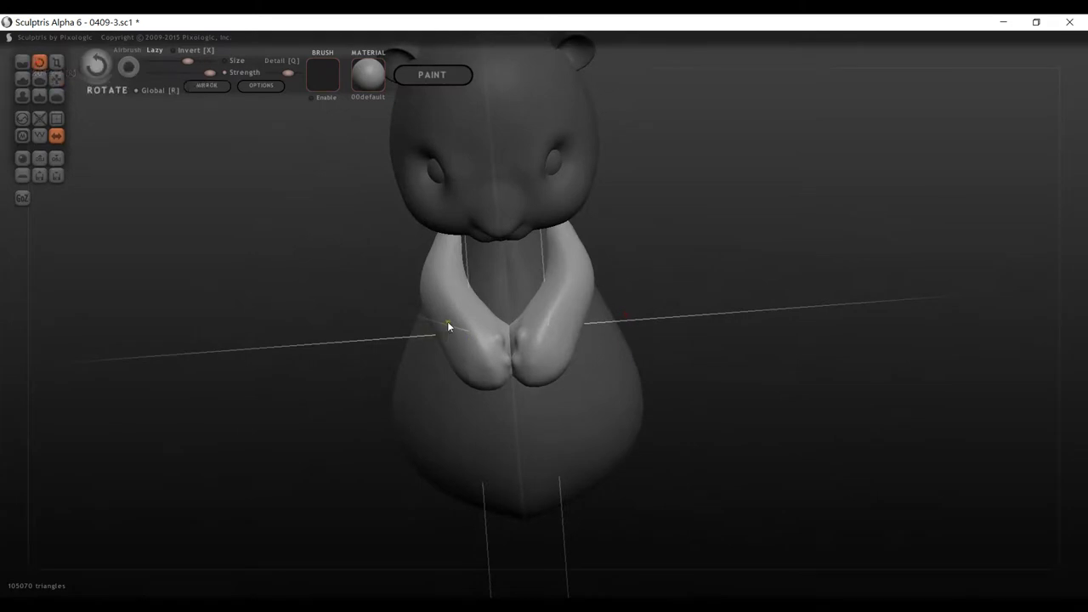
mouse_move(456, 356)
mouse_down()
mouse_move(454, 379)
mouse_move(436, 381)
mouse_up()
click(56, 78)
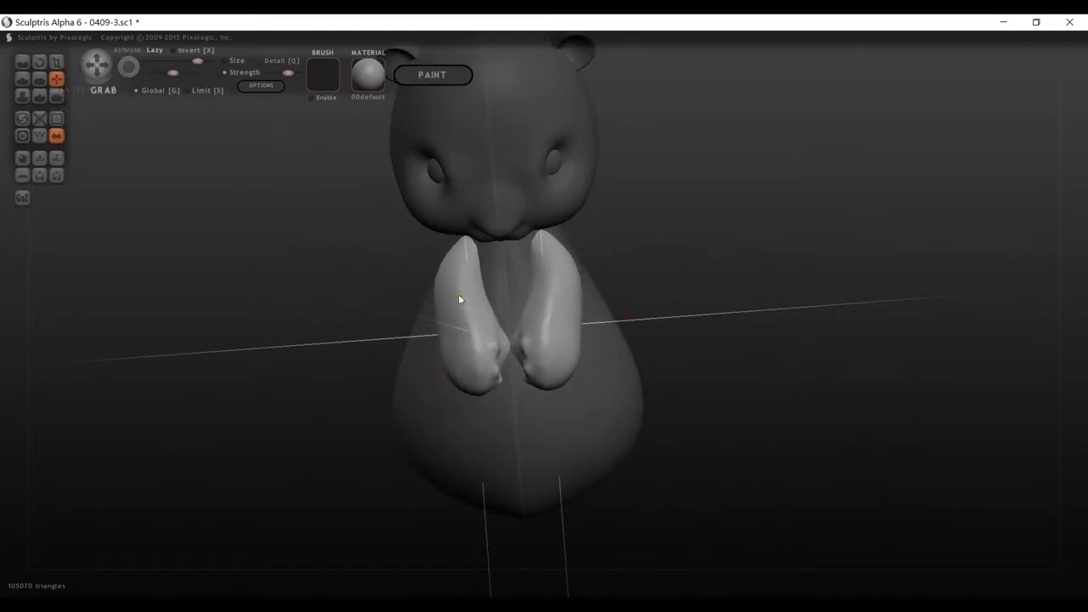
mouse_move(458, 294)
mouse_down()
mouse_move(464, 316)
mouse_move(443, 323)
mouse_up()
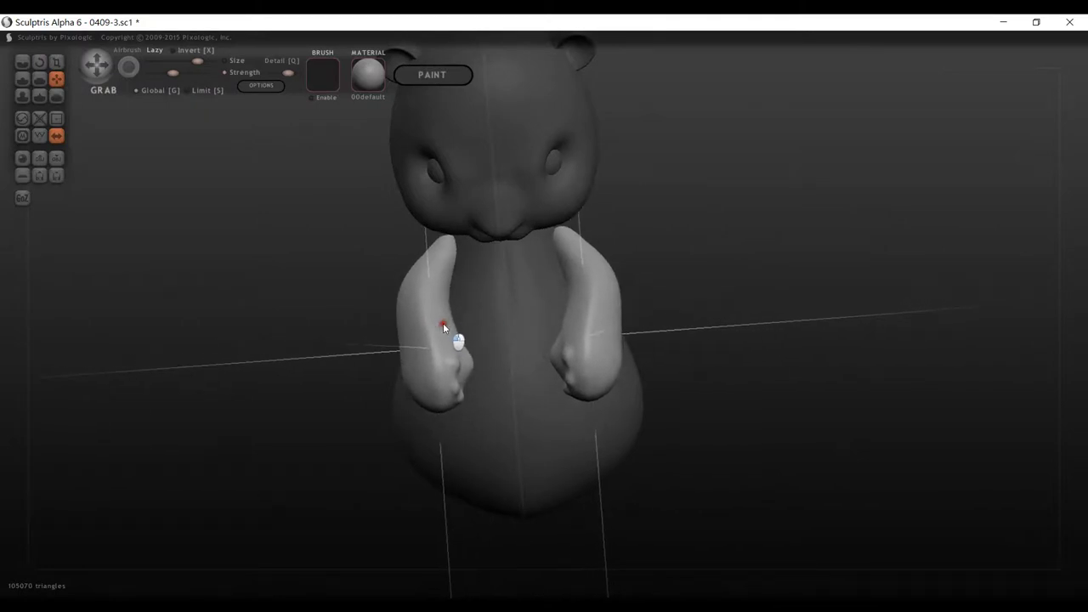
drag(689, 279, 711, 302)
Tilt both limbs slightly steeper in side view and shift them a little toward the head with global Grab.
drag(600, 326, 896, 250)
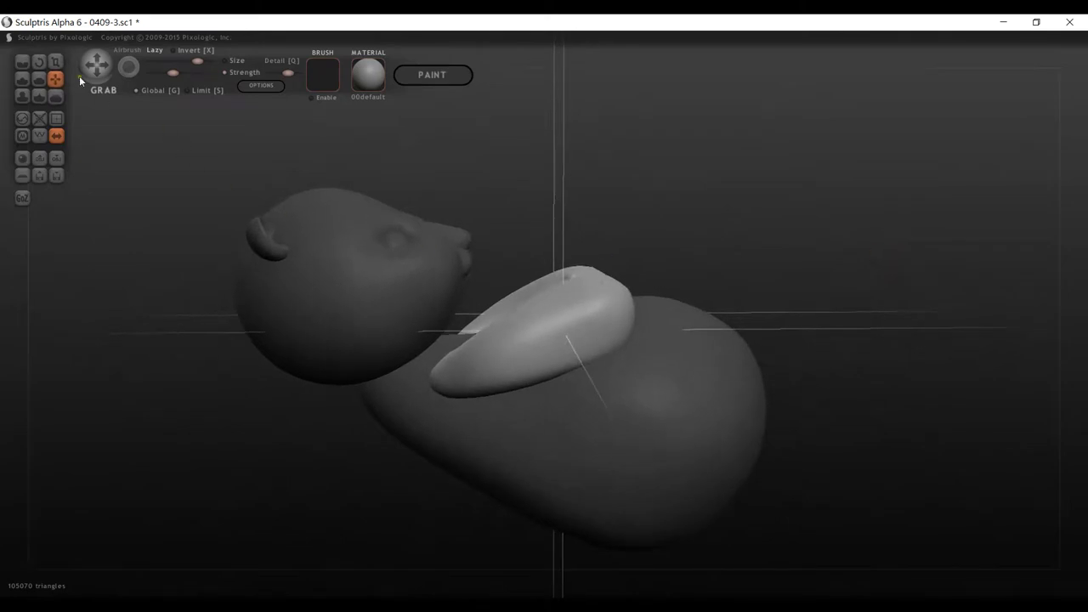
click(40, 62)
drag(569, 349, 575, 321)
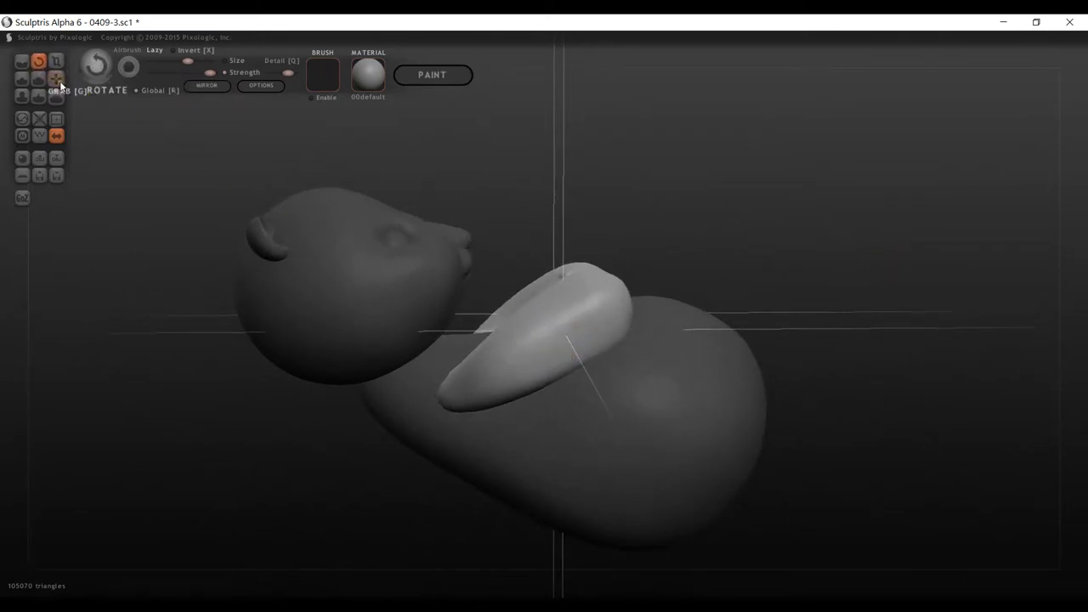
click(56, 79)
drag(537, 357, 525, 354)
drag(789, 289, 683, 338)
right_drag(684, 339, 691, 331)
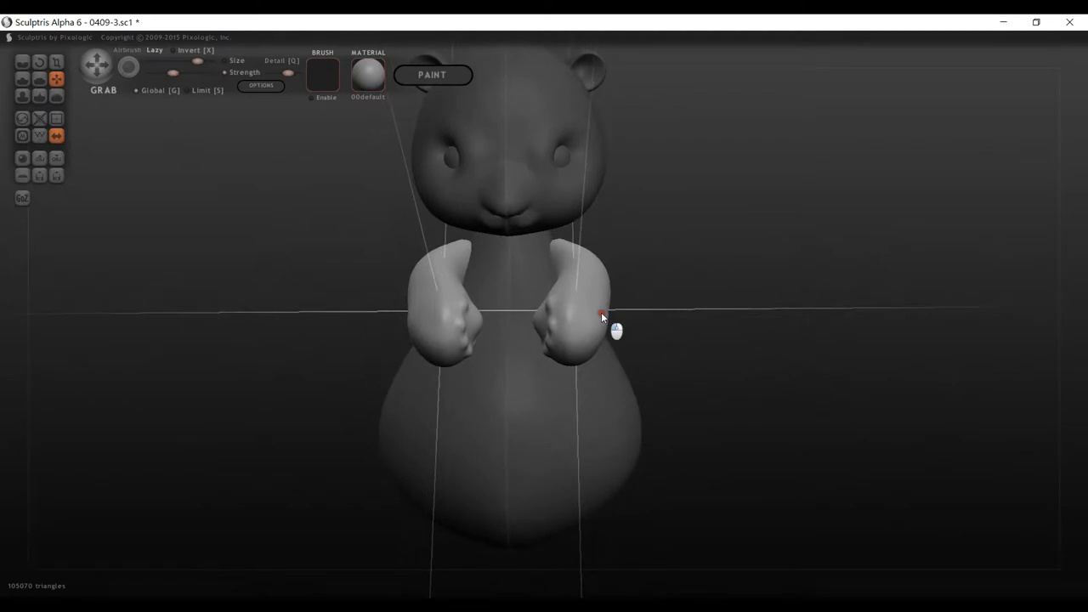
right_drag(599, 313, 124, 183)
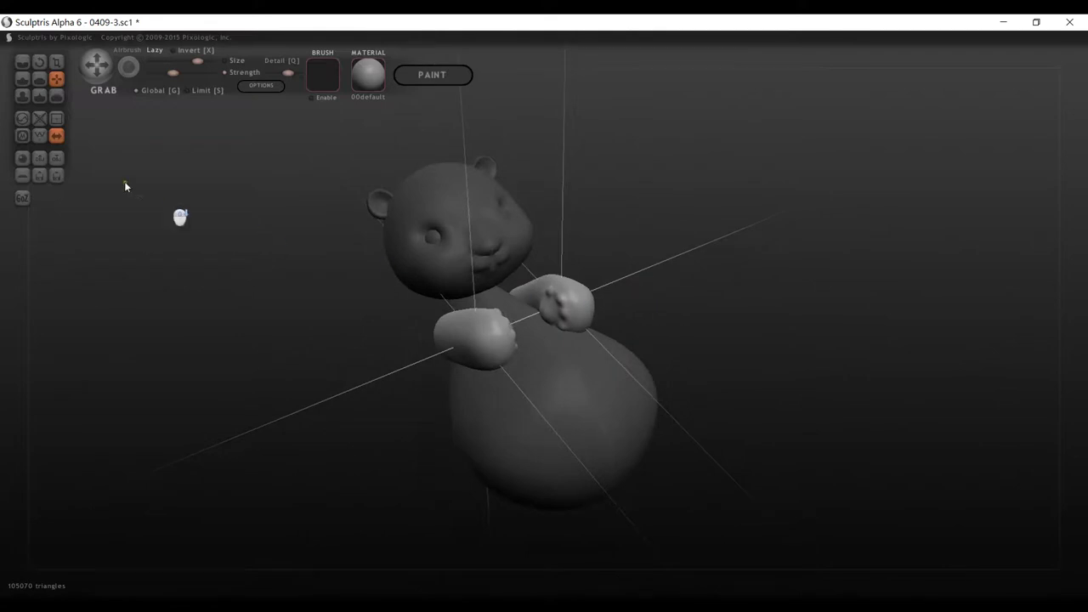
Save the sculpture under the new file name 0409-4.
click(56, 175)
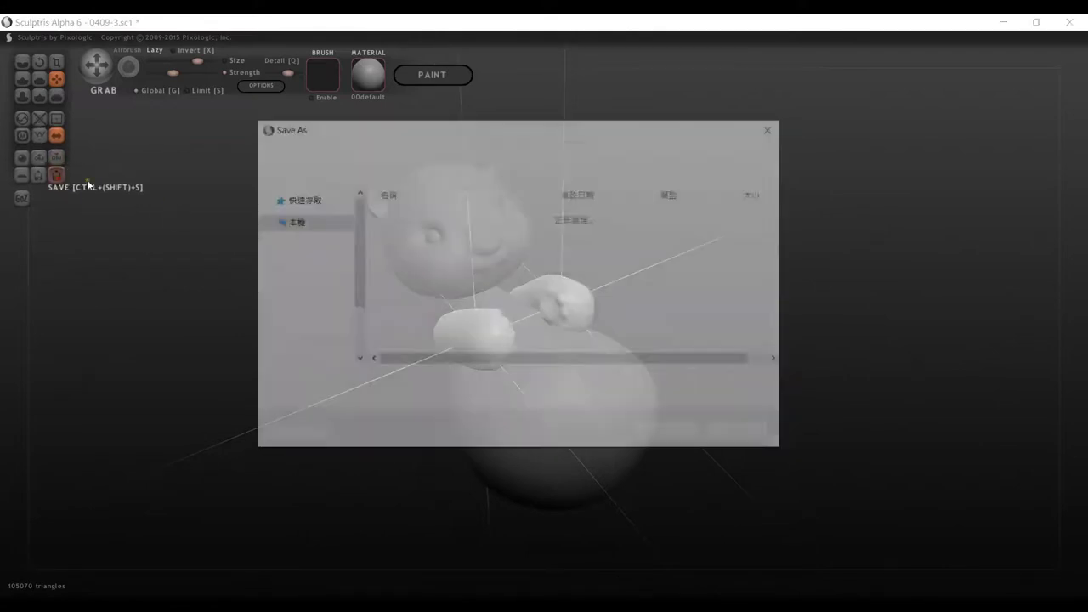
click(412, 381)
key(BackSpace)
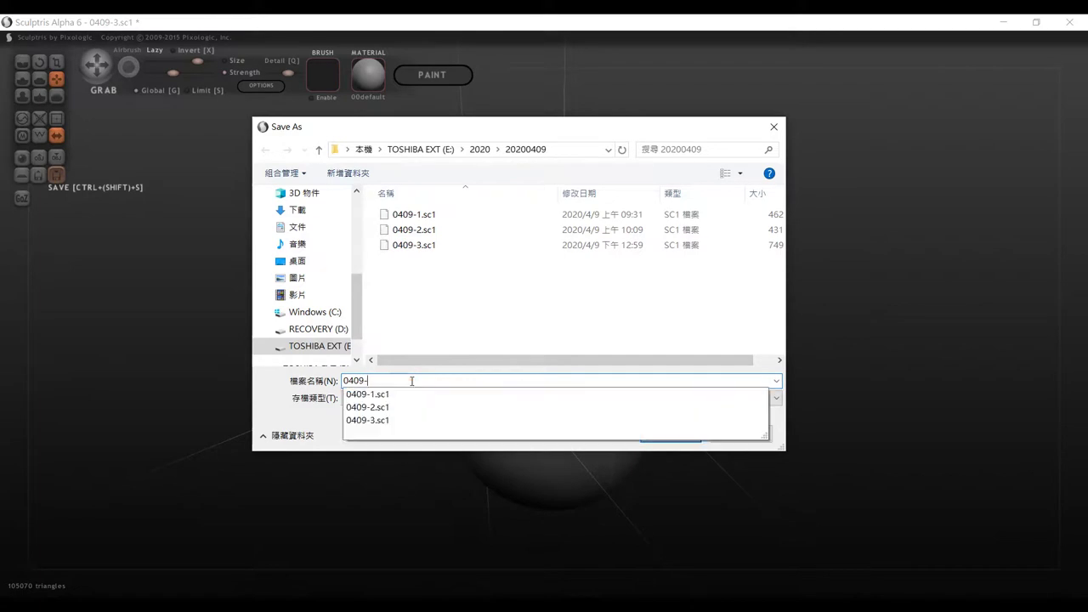
text(4)
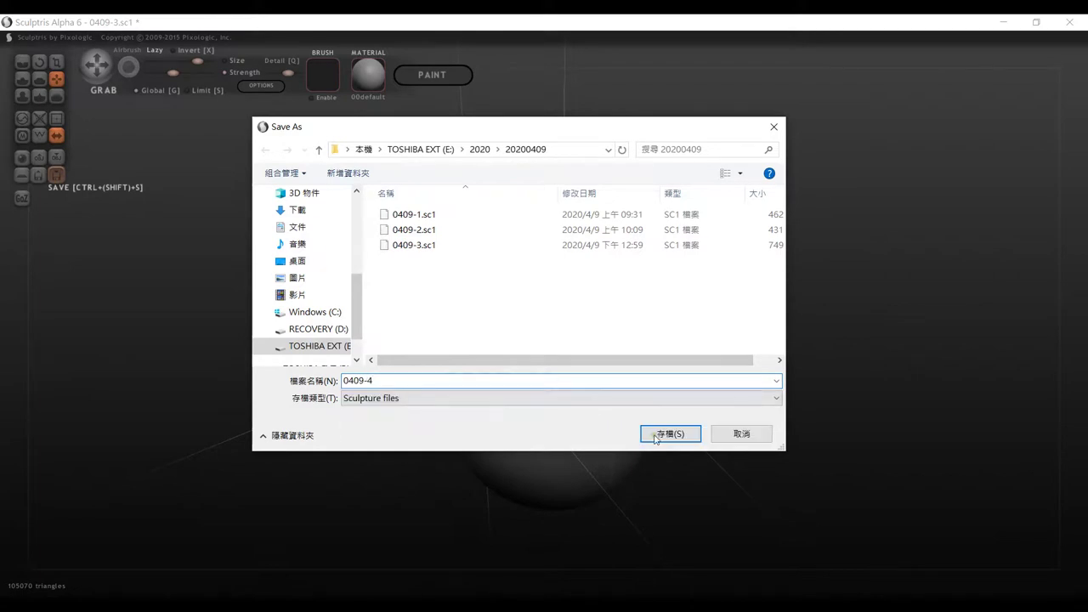
click(680, 436)
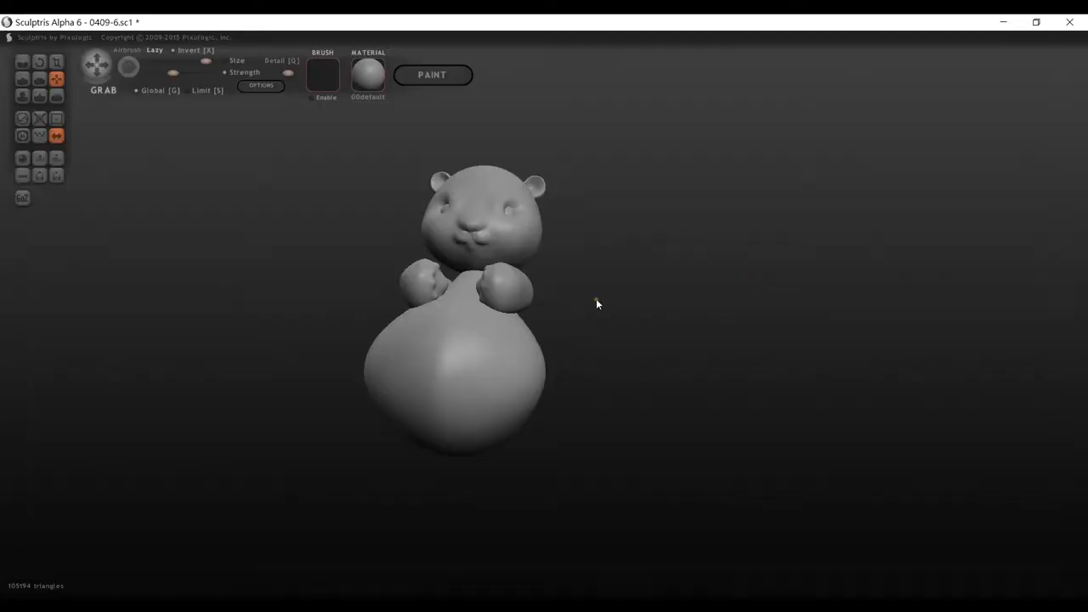
Add a mirrored pair of spheres to the existing scene, one on each side of the body.
mouse_move(585, 292)
mouse_down()
mouse_move(682, 295)
mouse_move(727, 226)
mouse_move(700, 230)
mouse_move(704, 278)
mouse_move(649, 317)
mouse_move(614, 309)
mouse_move(636, 298)
mouse_move(670, 239)
mouse_up()
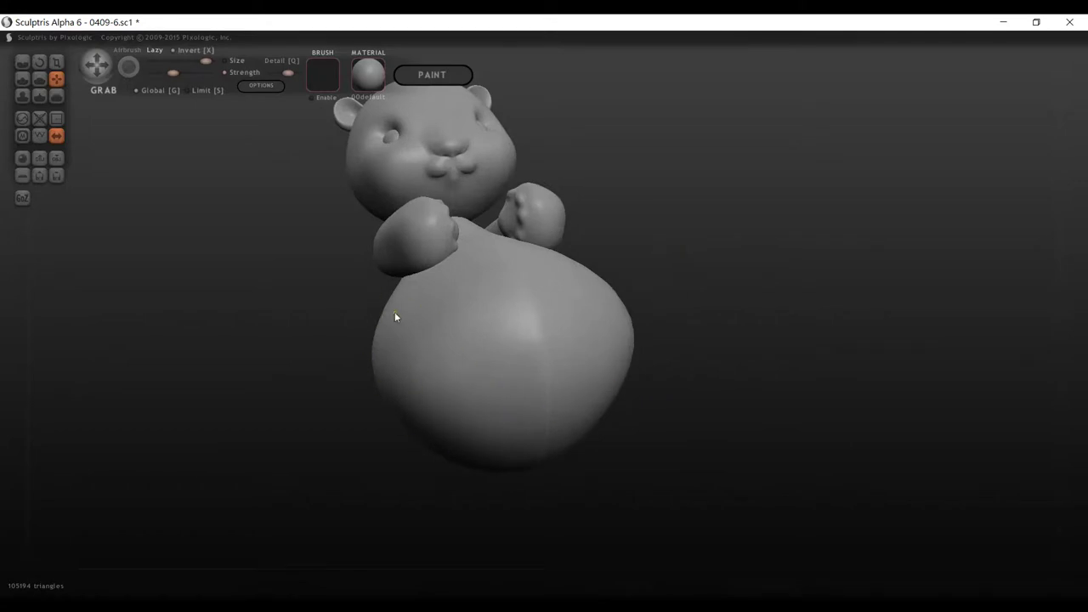
right_drag(559, 274, 749, 215)
right_drag(576, 418, 705, 364)
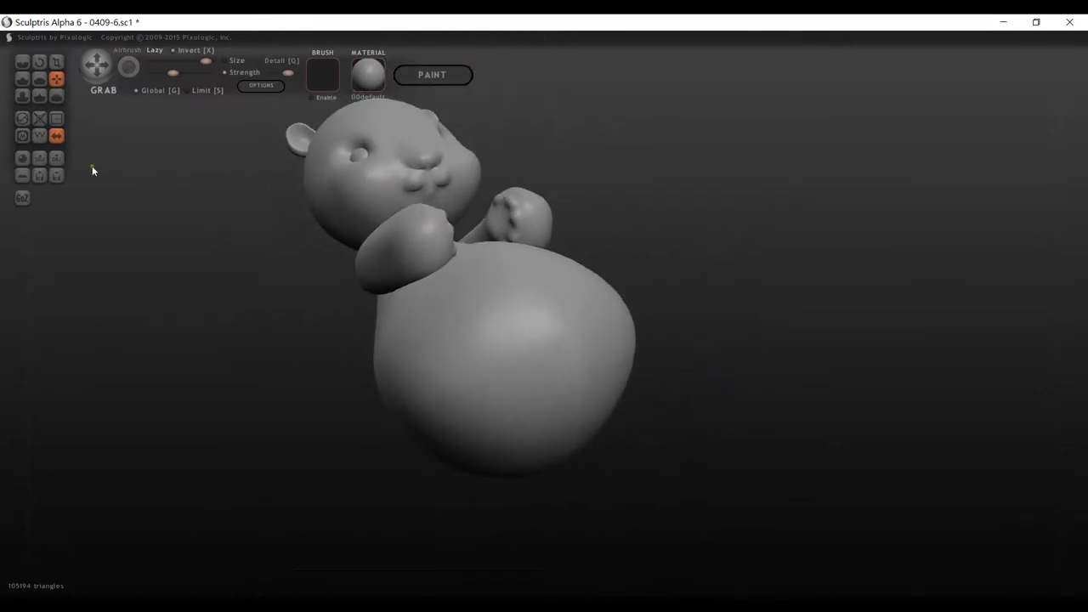
click(22, 160)
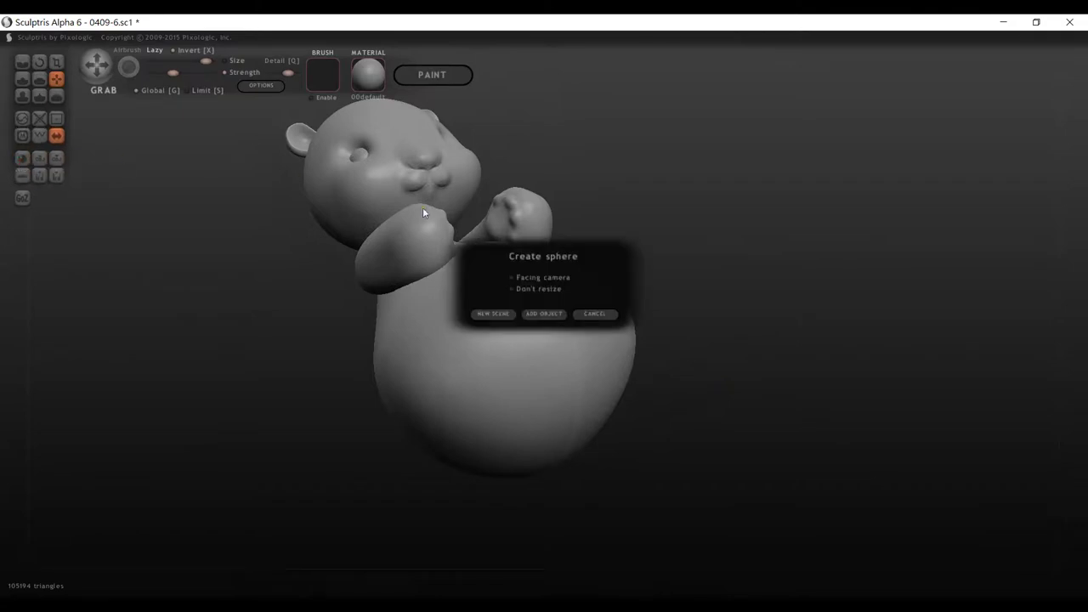
click(544, 314)
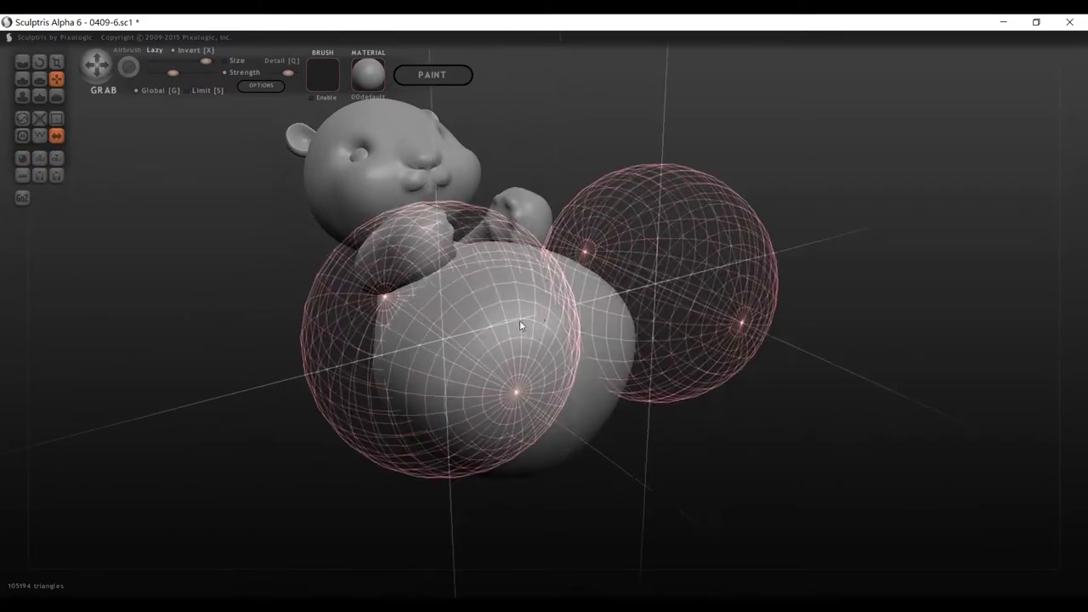
click(414, 370)
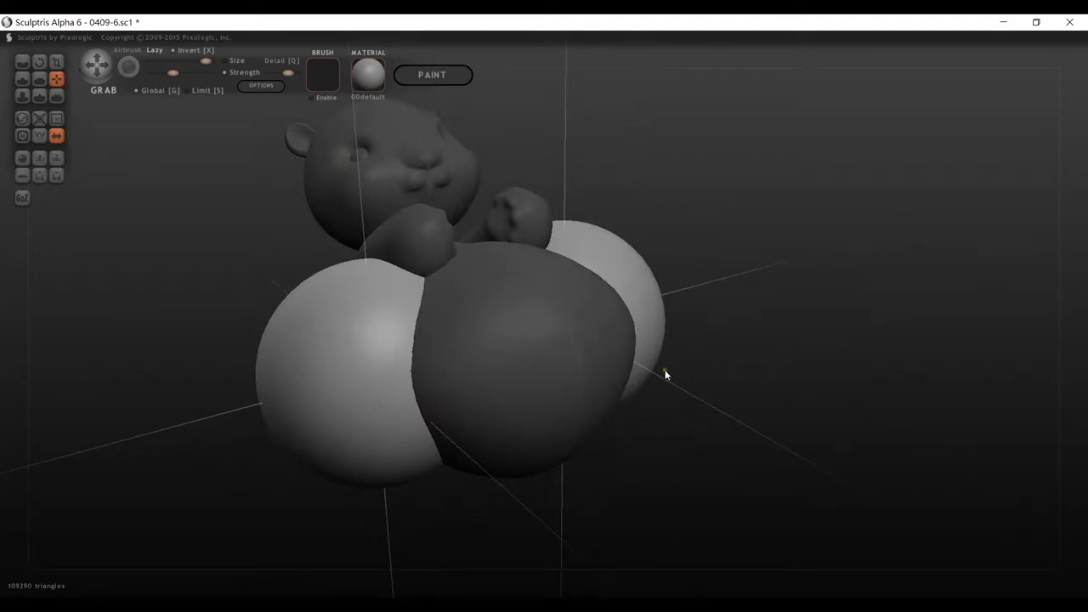
Move both spheres down and inward with global Grab, placing them against the lower end of the body.
drag(774, 348, 698, 367)
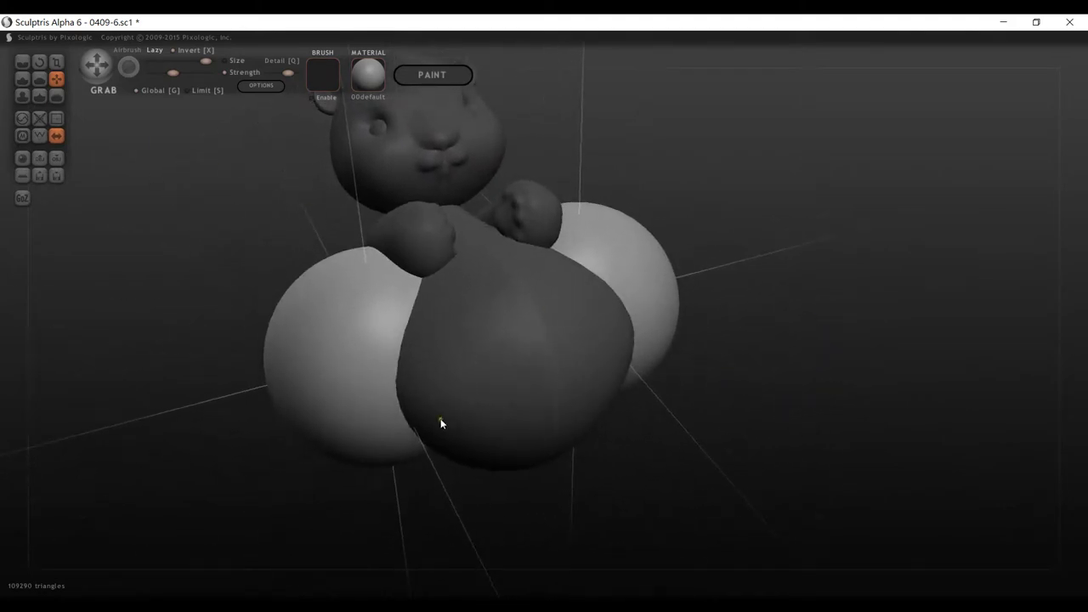
drag(342, 341, 367, 423)
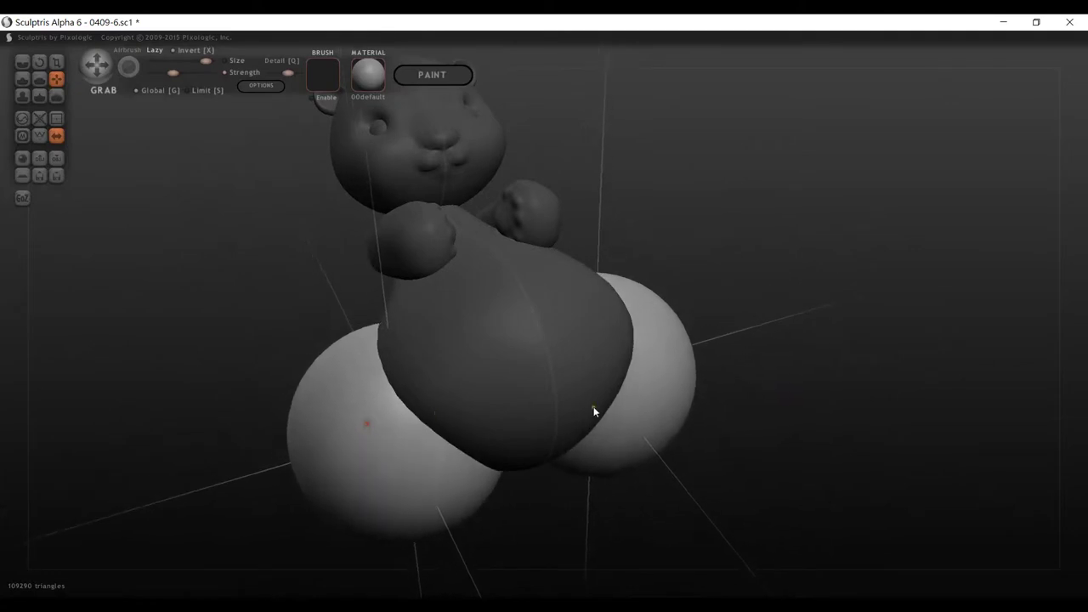
right_drag(593, 412, 754, 377)
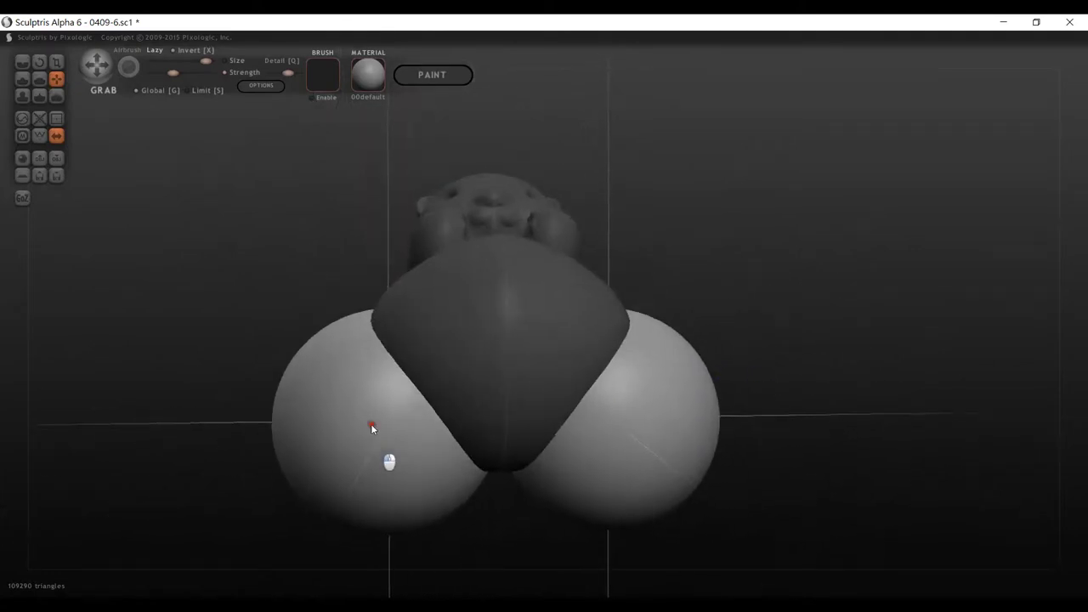
right_drag(372, 427, 445, 393)
right_drag(244, 285, 393, 269)
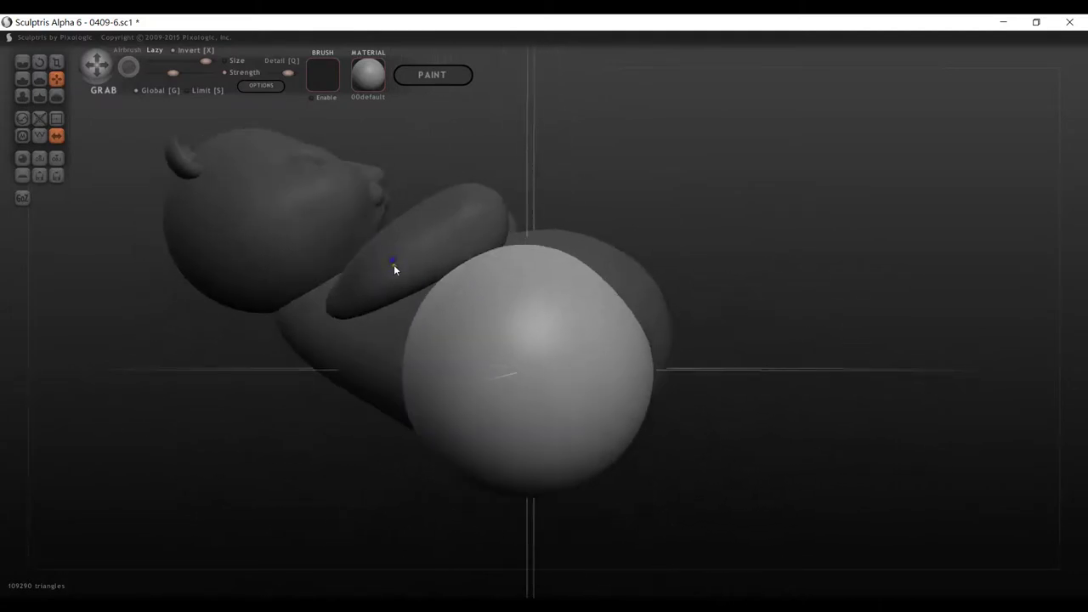
right_drag(587, 374, 618, 354)
mouse_move(617, 351)
mouse_down()
mouse_move(650, 362)
mouse_move(656, 351)
mouse_up()
Shrink both spheres with the global Scale tool until they fit within the body's outline when viewed from below.
right_drag(964, 375, 822, 366)
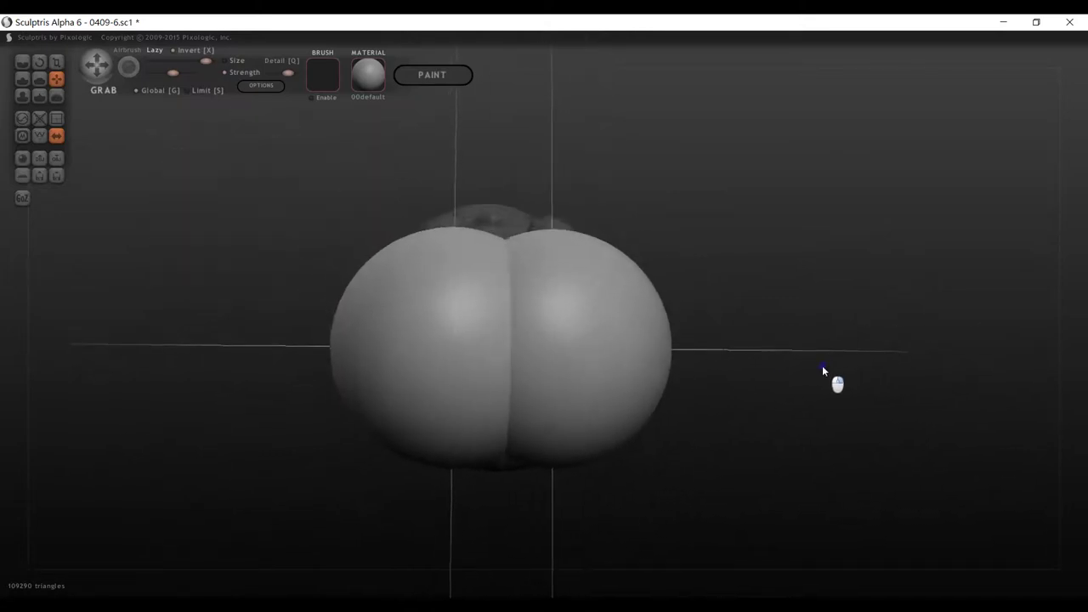
click(58, 64)
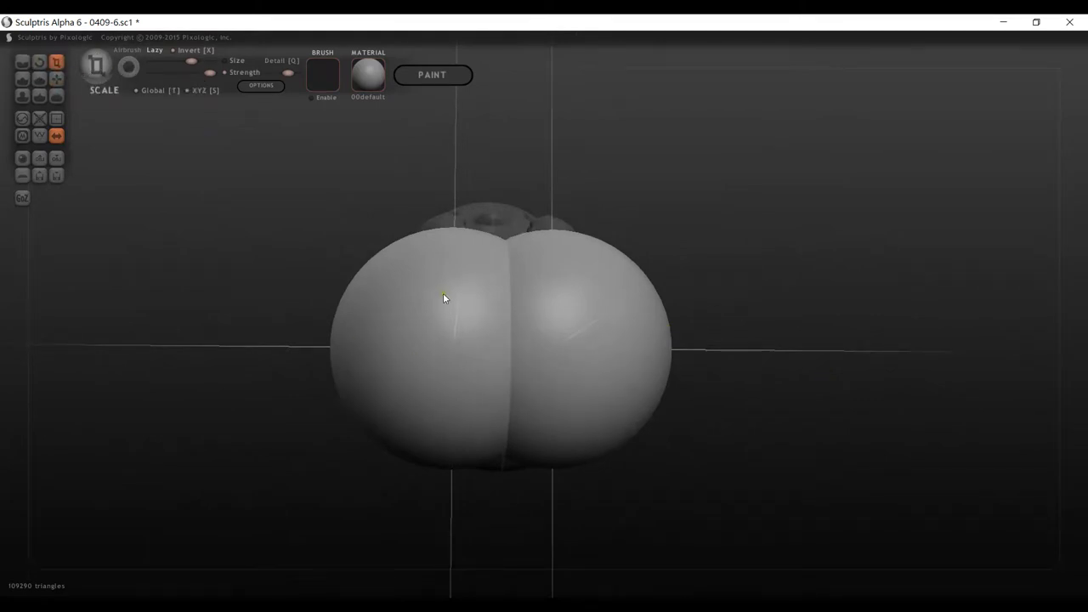
mouse_move(443, 296)
mouse_down()
mouse_move(437, 444)
mouse_move(442, 413)
mouse_up()
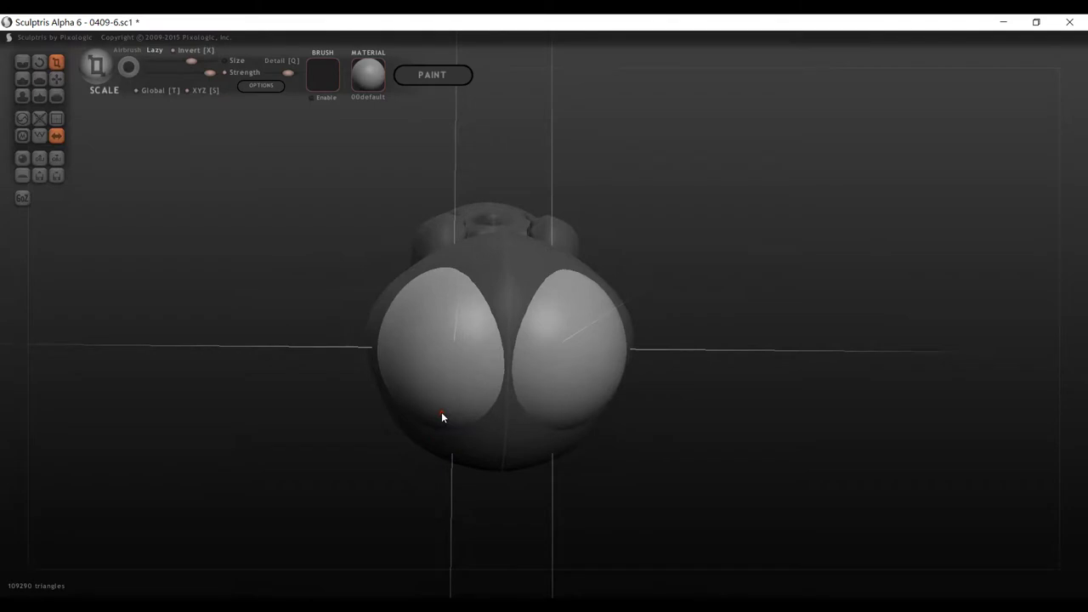
Move both spheres outward along the sides of the lower body with global Grab, widening the gap between them.
click(56, 79)
drag(410, 352, 377, 340)
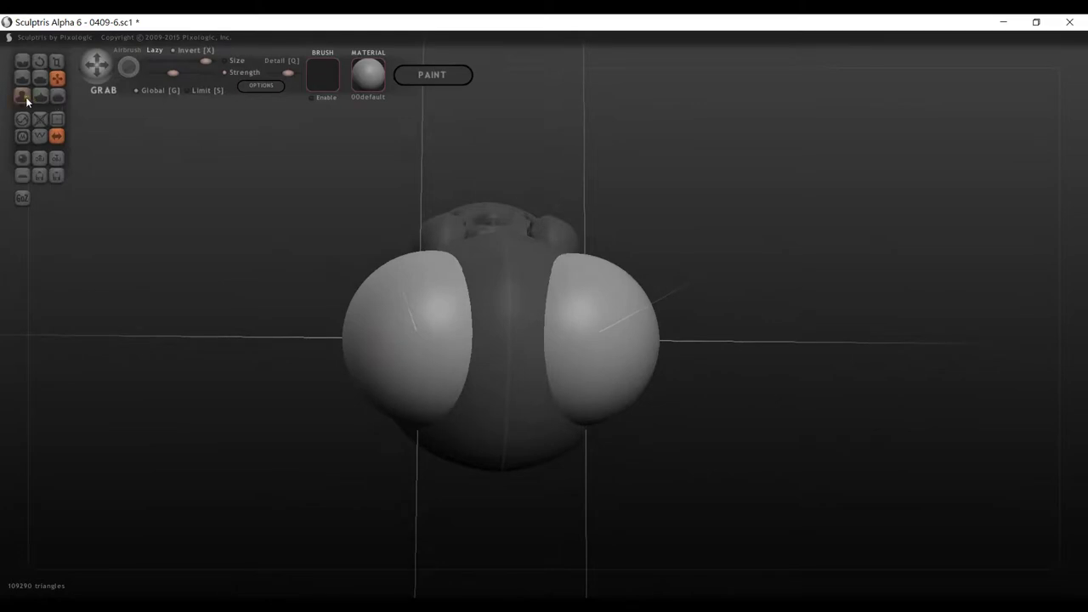
drag(217, 365, 282, 372)
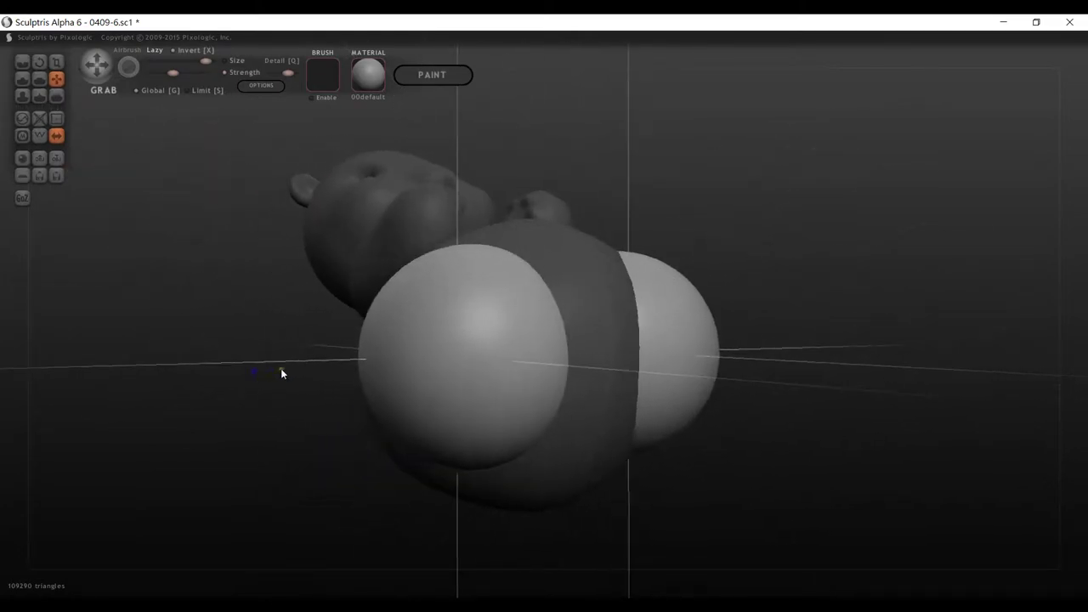
drag(452, 371, 420, 382)
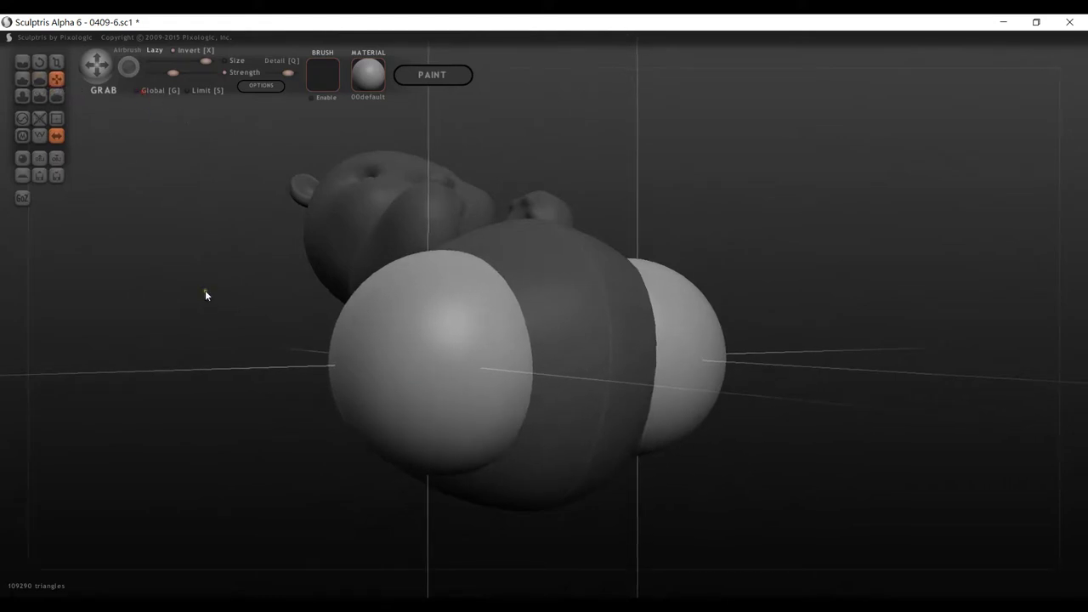
mouse_move(205, 293)
mouse_down()
mouse_move(137, 362)
mouse_move(174, 362)
mouse_move(168, 418)
mouse_move(208, 320)
mouse_move(287, 306)
mouse_move(203, 273)
mouse_up()
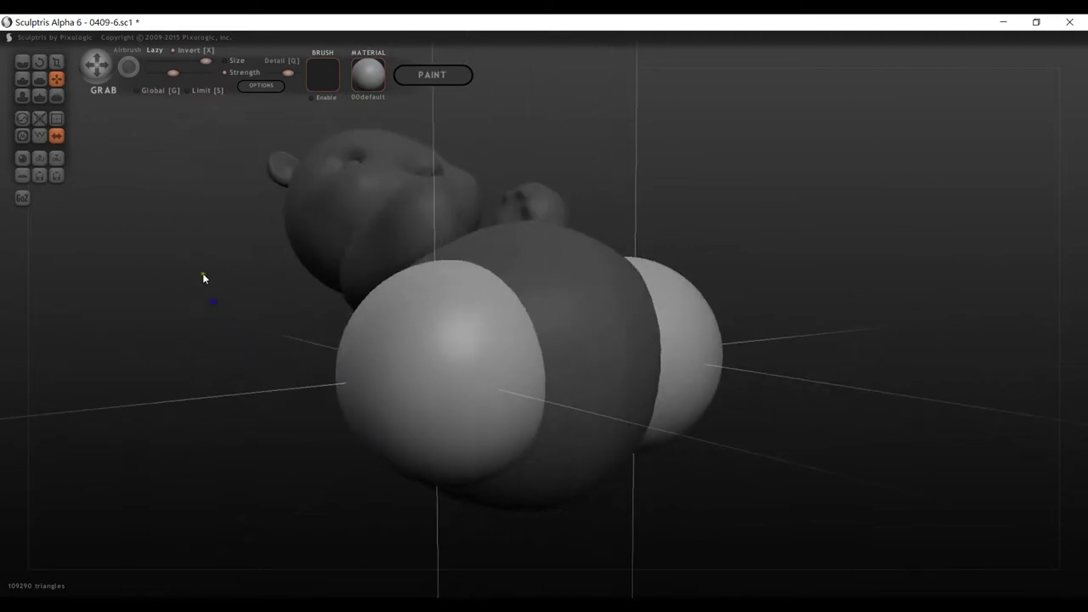
Enlarge both spheres slightly and evenly with global Scale and XYZ on, undoing the first attempt.
click(61, 61)
drag(442, 376, 447, 347)
key(ctrl+z)
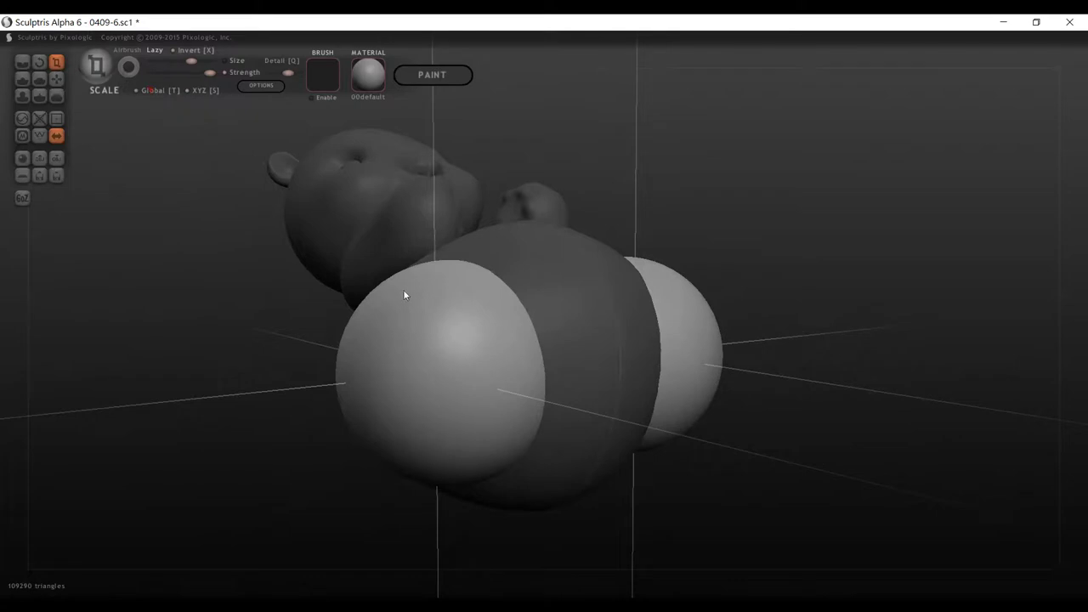
drag(471, 393, 475, 372)
drag(130, 273, 89, 253)
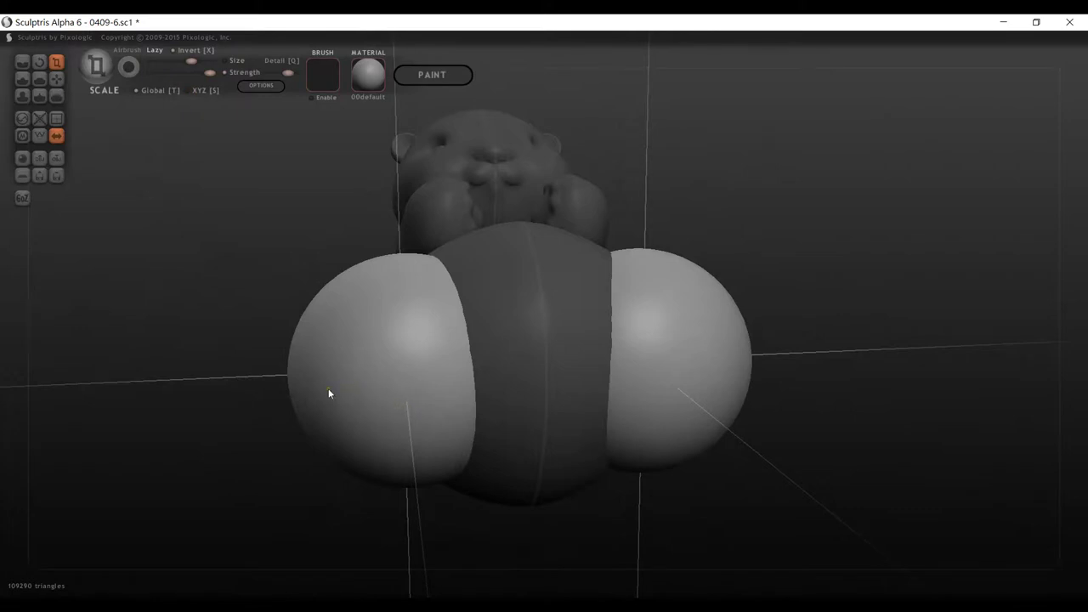
Flatten both spheres sideways into ovals against the body with global Scale and XYZ off.
drag(330, 387, 280, 383)
right_drag(281, 383, 224, 323)
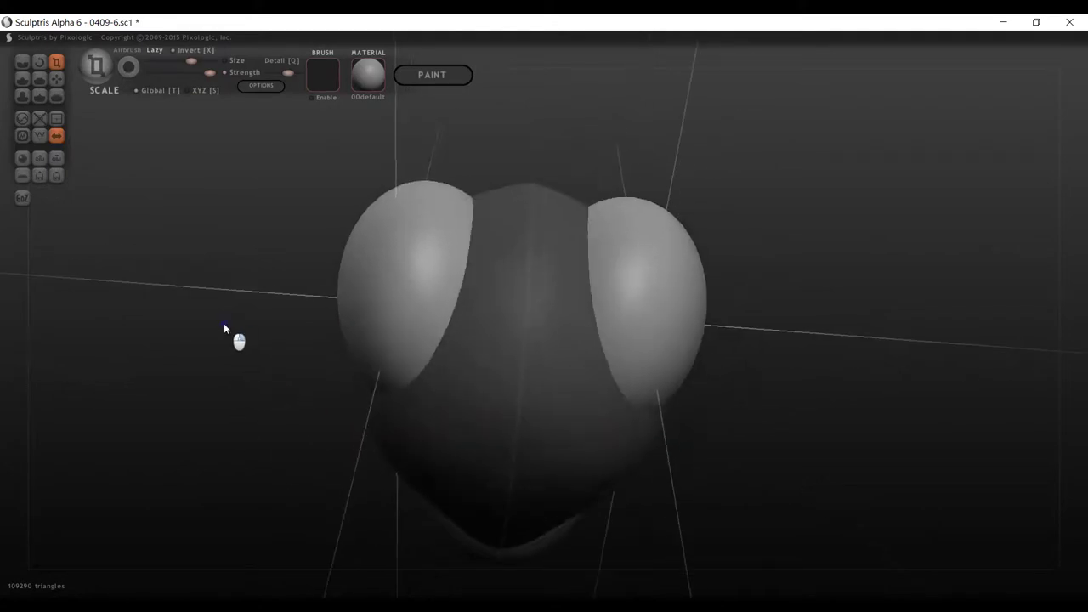
mouse_move(425, 292)
mouse_down()
mouse_move(424, 307)
mouse_move(429, 280)
mouse_up()
right_drag(286, 239, 180, 263)
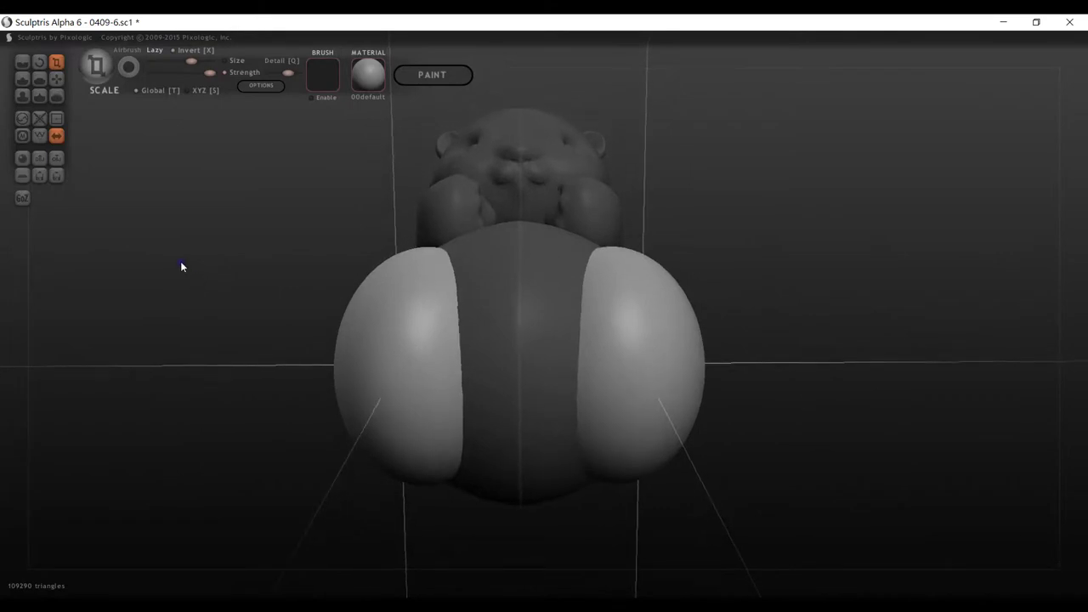
Tilt the two flattened spheres with global Rotate so their upper ends lean away from the body's midline.
click(39, 62)
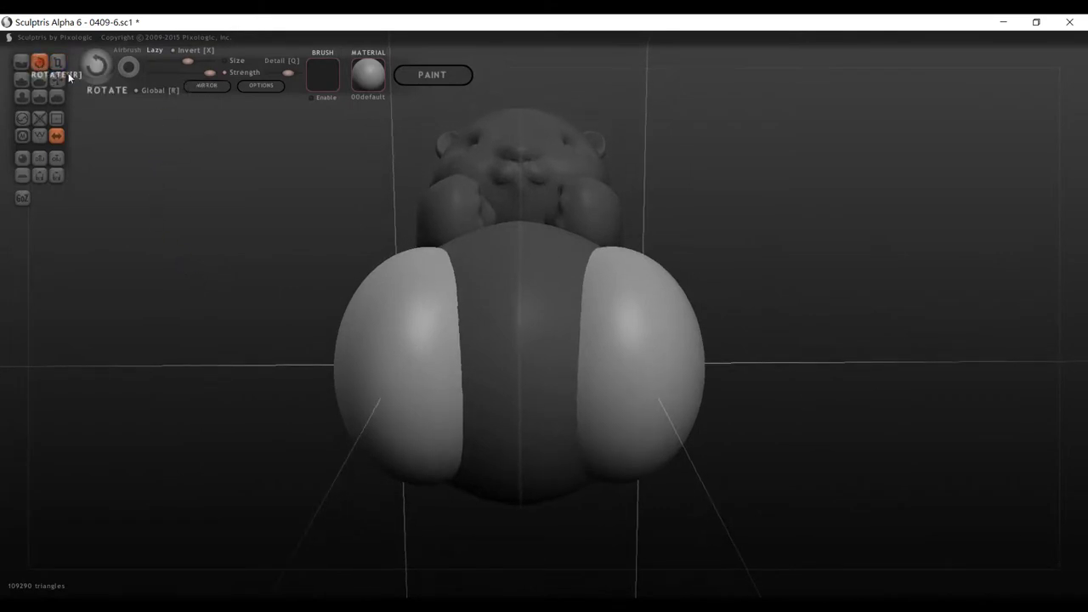
drag(663, 412, 705, 423)
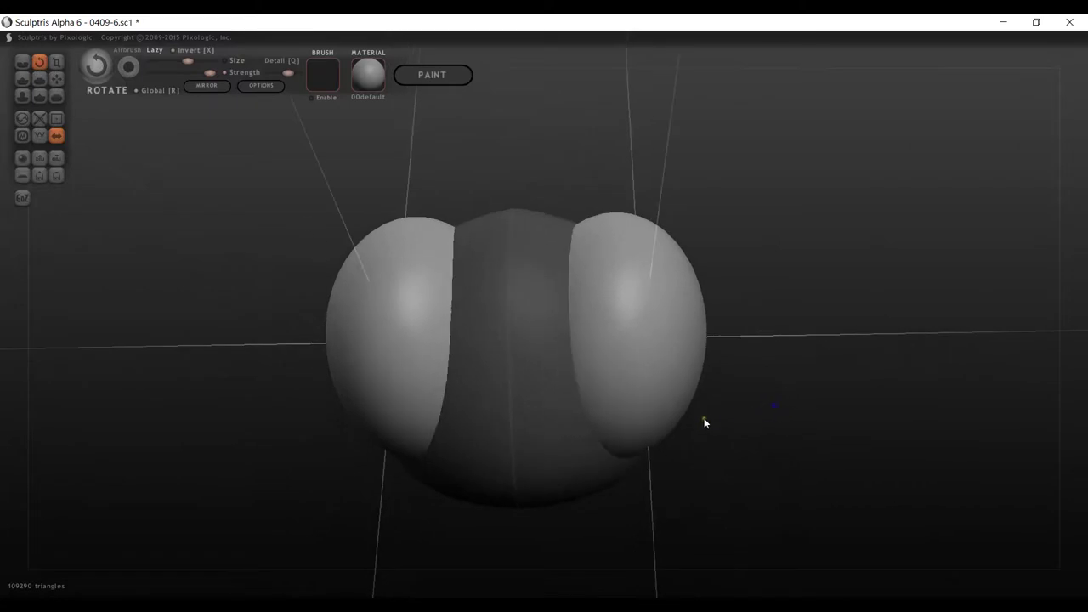
drag(553, 395, 846, 412)
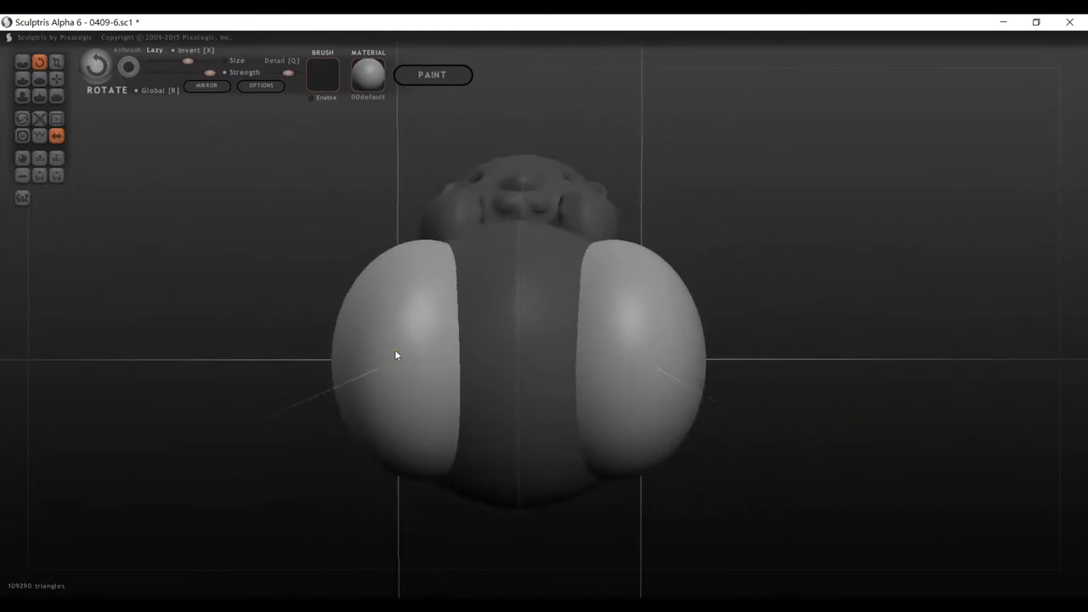
drag(416, 342, 417, 406)
drag(416, 442, 464, 441)
mouse_move(574, 461)
mouse_down()
mouse_move(716, 403)
mouse_move(772, 409)
mouse_move(684, 422)
mouse_up()
Lower the tilted spheres and bring them closer to the body's sides with global Grab.
click(56, 79)
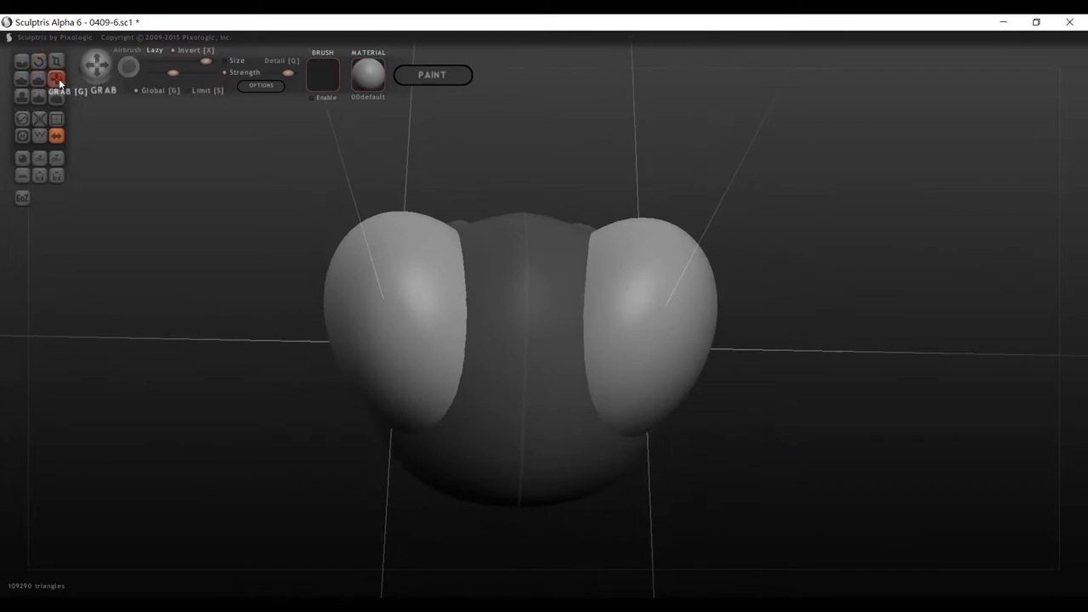
drag(364, 269, 374, 304)
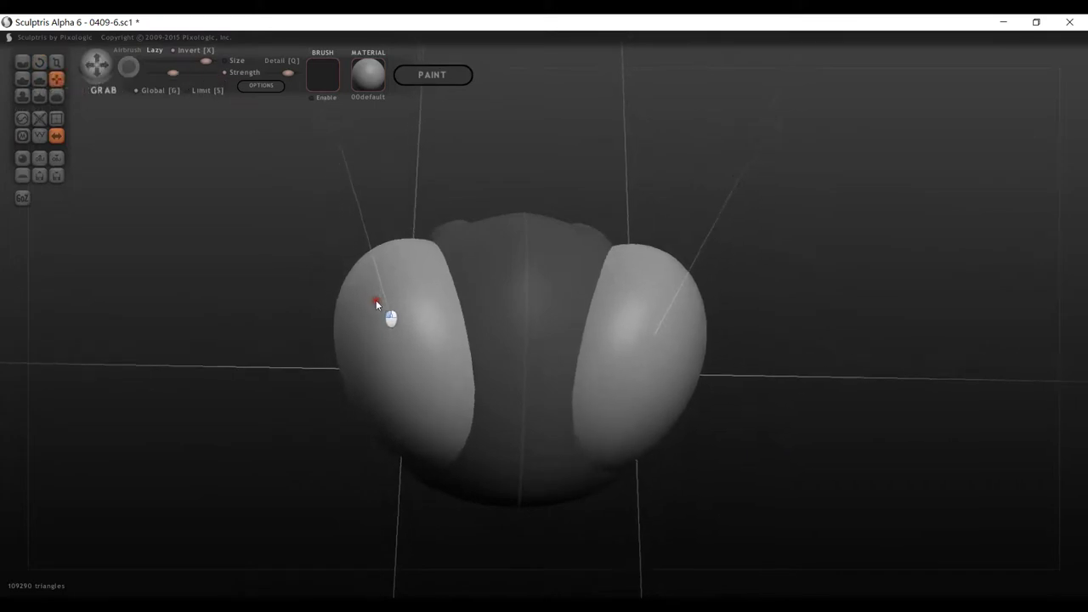
drag(165, 252, 181, 380)
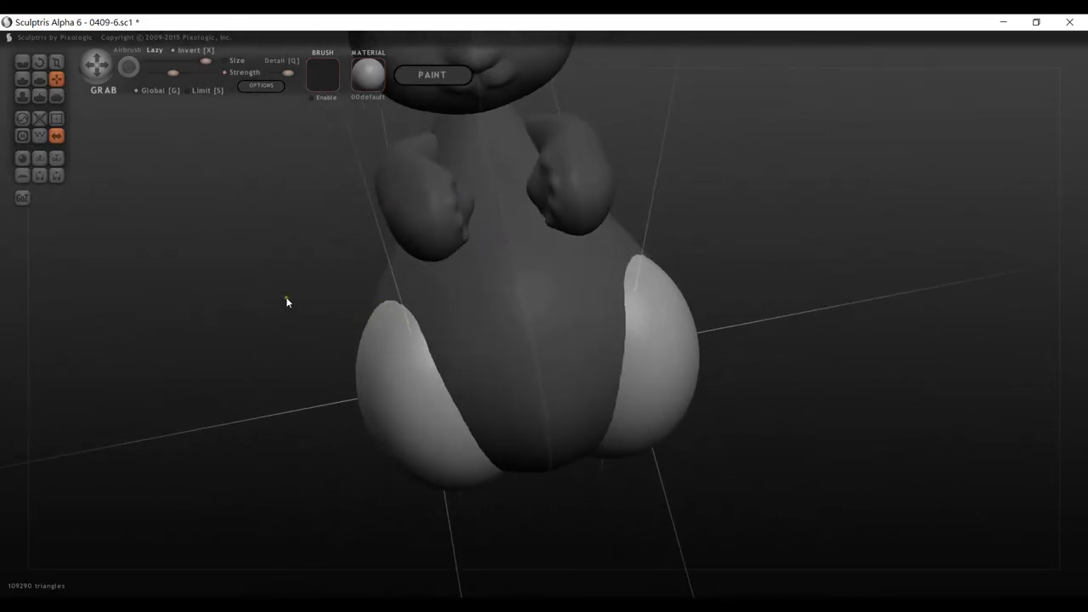
Rotate the thigh ovals to follow the body's slope and shift them toward its rear end with global Grab.
click(39, 62)
mouse_move(400, 408)
mouse_down()
mouse_move(447, 492)
mouse_move(495, 487)
mouse_move(528, 456)
mouse_up()
mouse_move(528, 455)
right_down()
mouse_move(449, 459)
mouse_move(507, 376)
mouse_move(612, 437)
mouse_move(600, 430)
right_up()
click(56, 78)
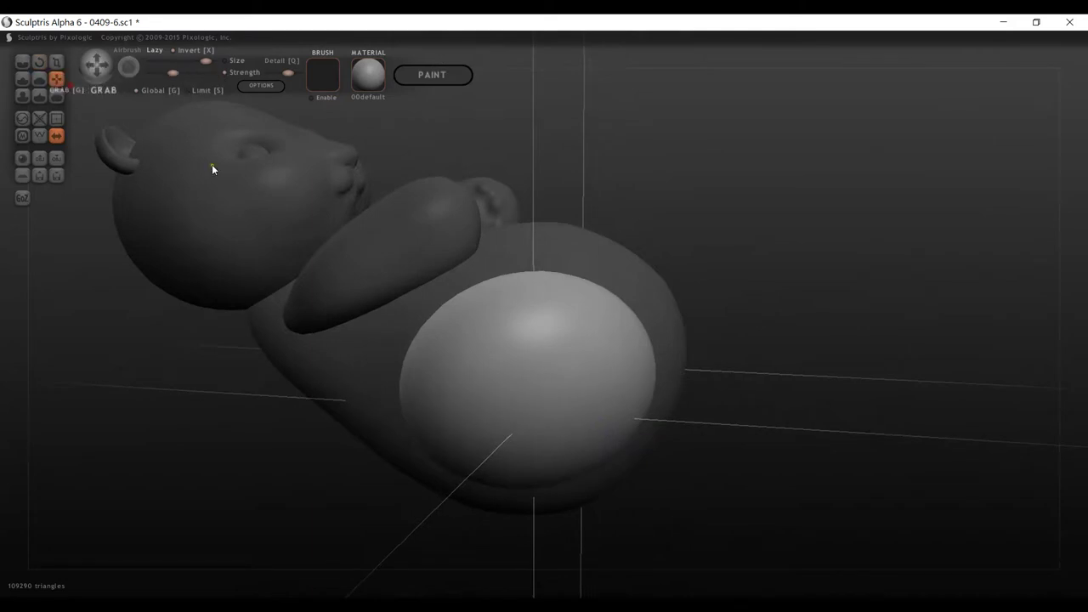
mouse_move(586, 401)
mouse_down()
mouse_move(637, 394)
mouse_move(615, 401)
mouse_up()
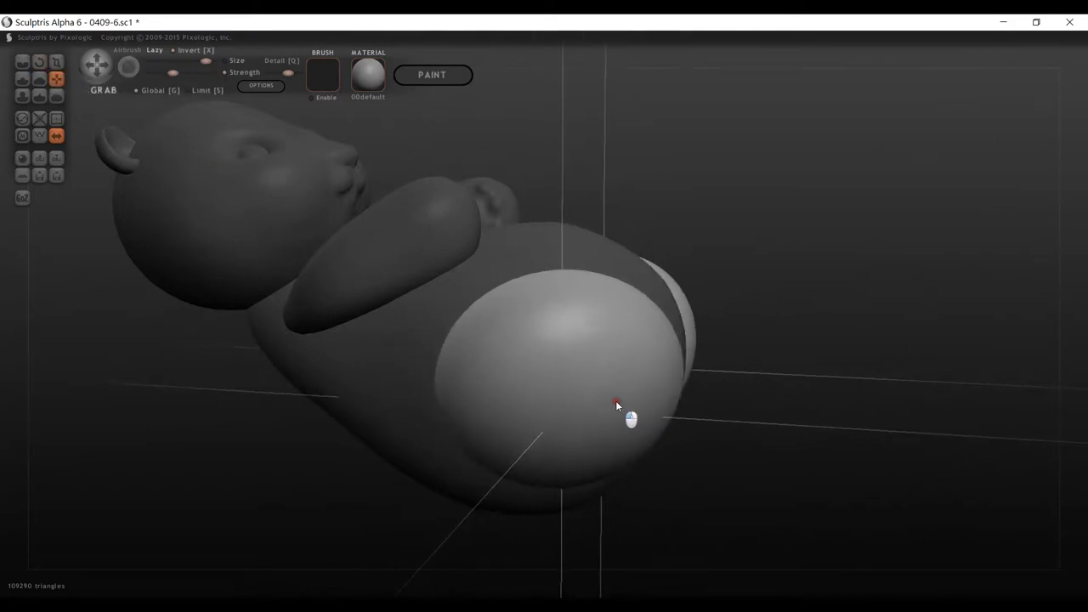
right_drag(625, 401, 745, 441)
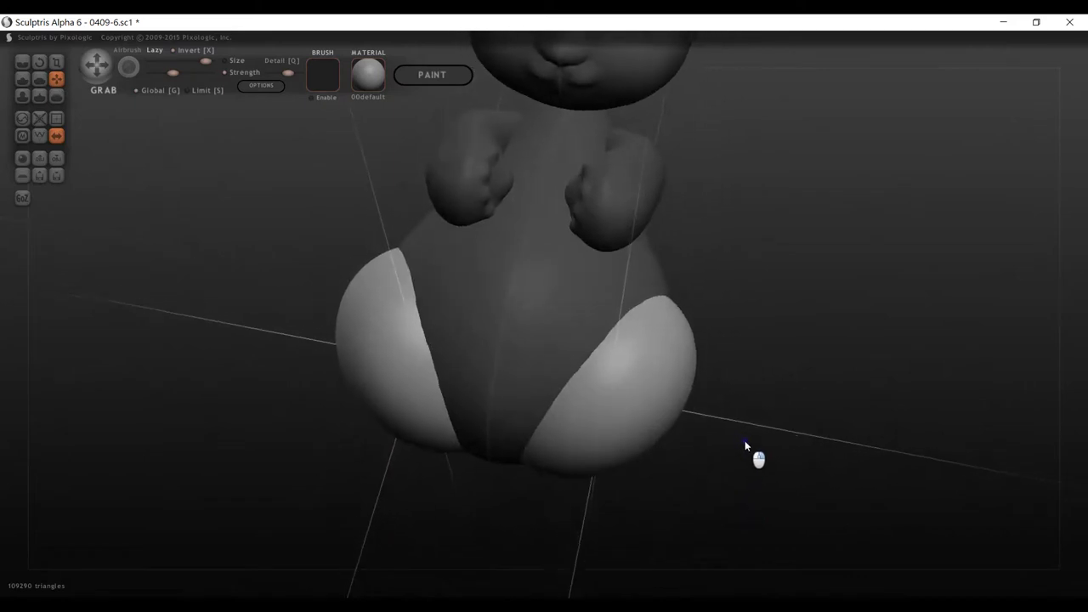
Enlarge both thighs uniformly with global Scale and XYZ on, and turn them further with global Rotate.
click(56, 61)
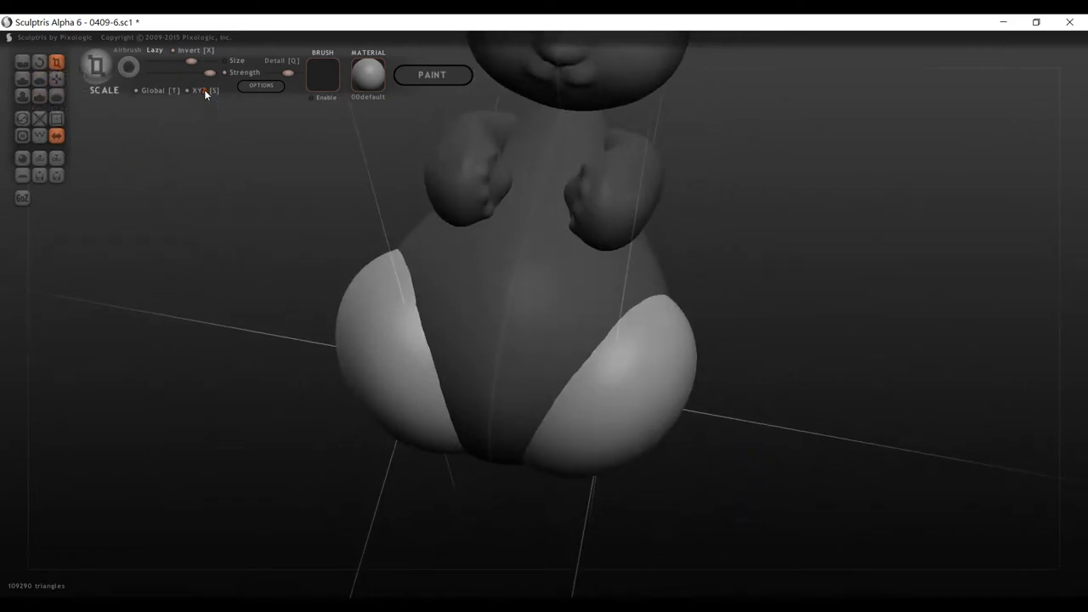
drag(380, 393, 377, 367)
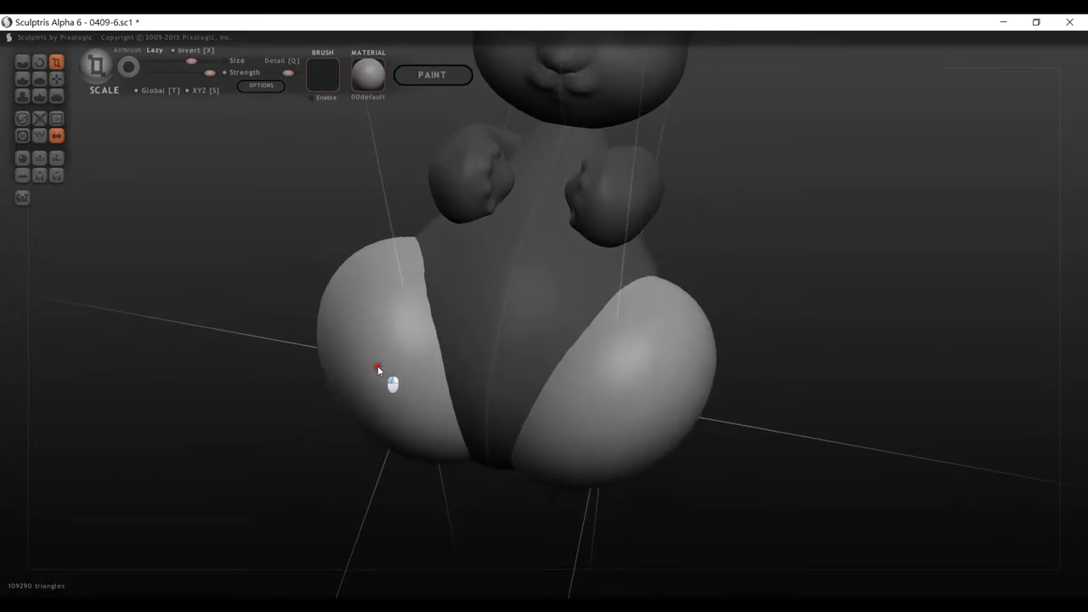
right_drag(68, 316, 98, 223)
click(40, 63)
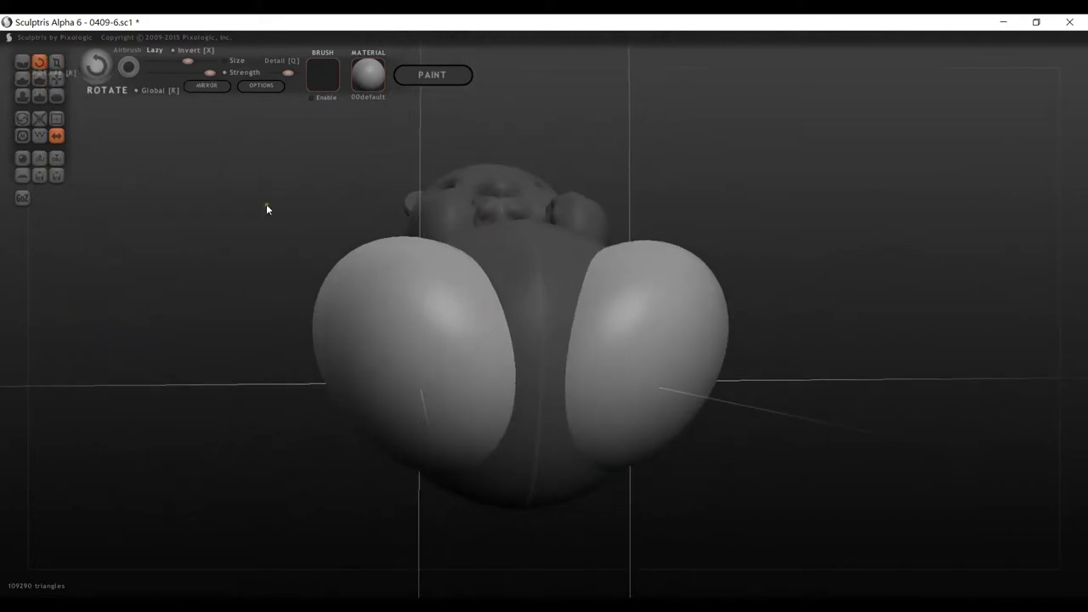
drag(450, 389, 432, 431)
right_drag(400, 433, 196, 367)
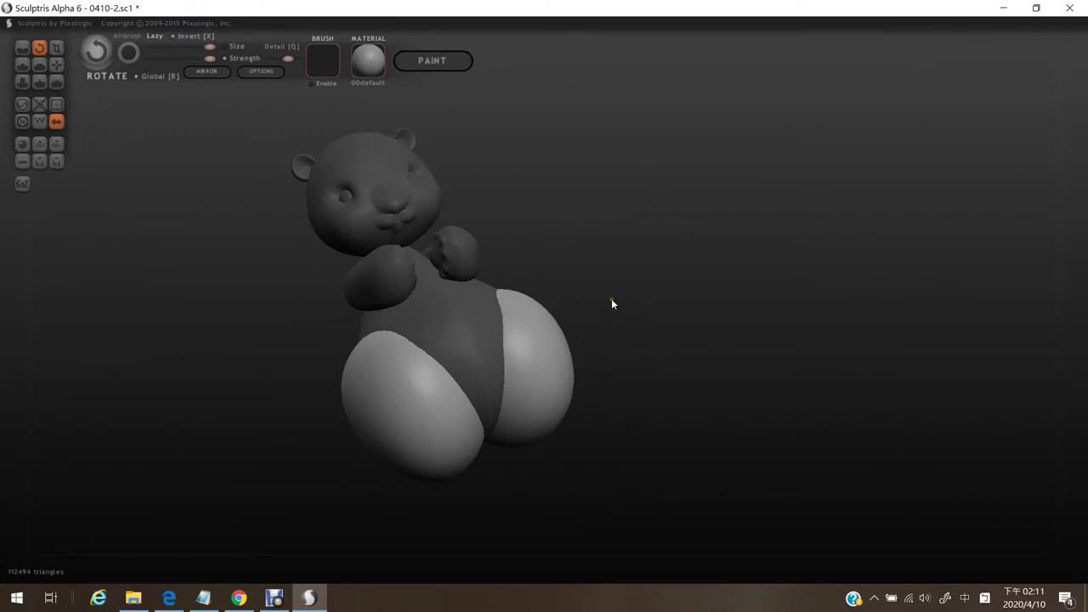
Select the mirrored front limbs and duplicate them as a new pair placed clear of the body.
drag(611, 298, 671, 273)
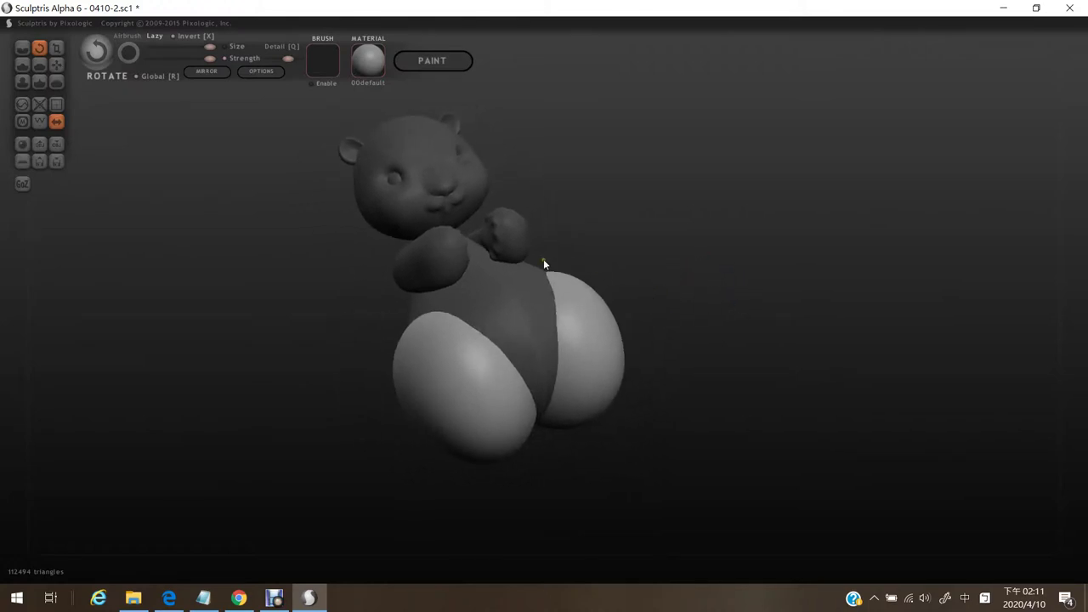
click(442, 250)
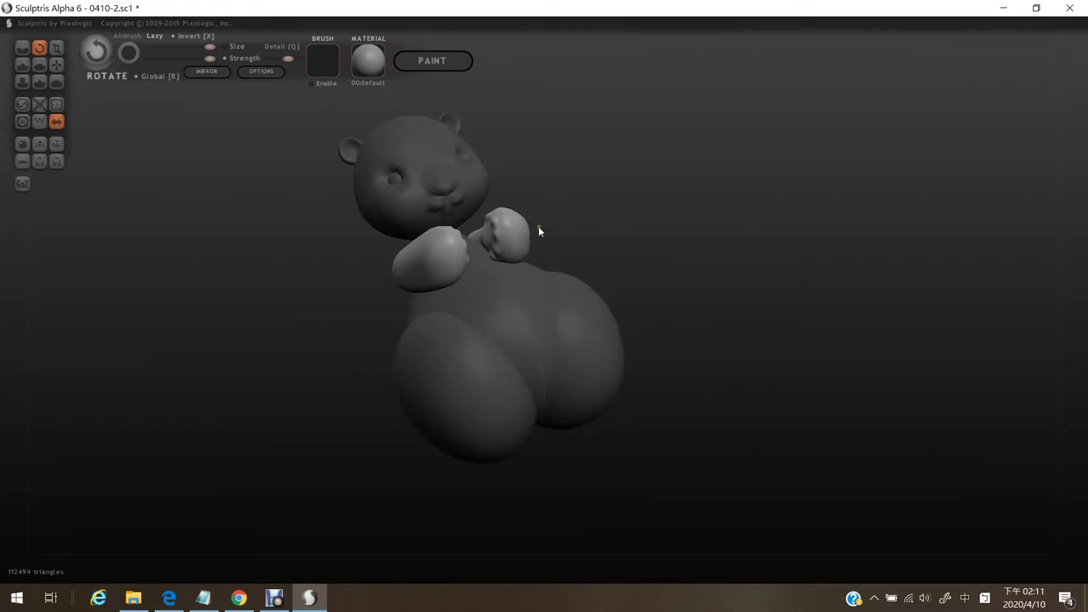
scroll(576, 231, up, 5)
scroll(578, 225, down, 4)
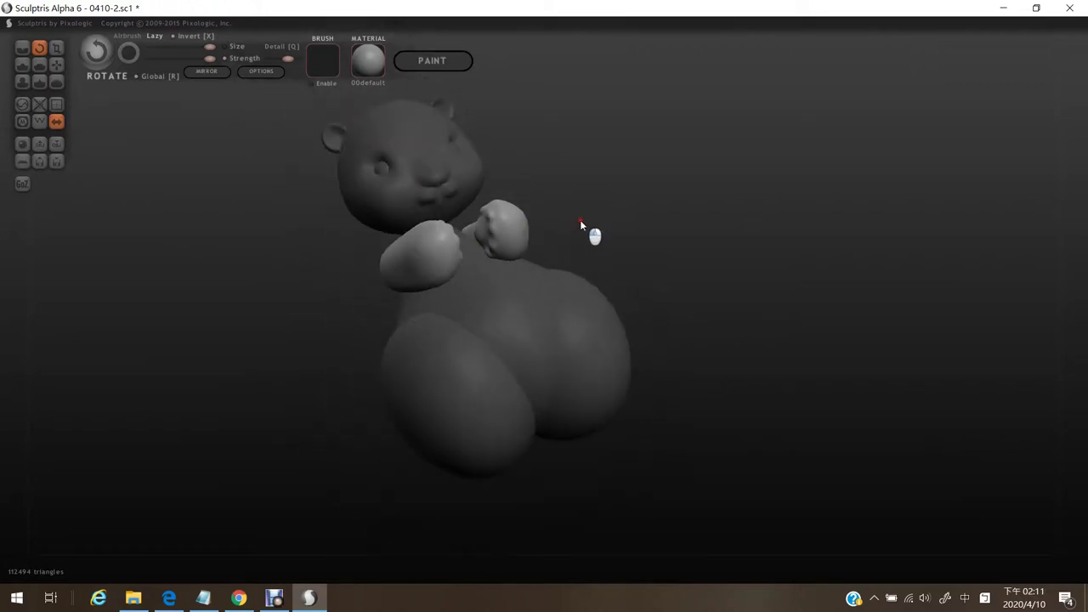
drag(581, 221, 611, 214)
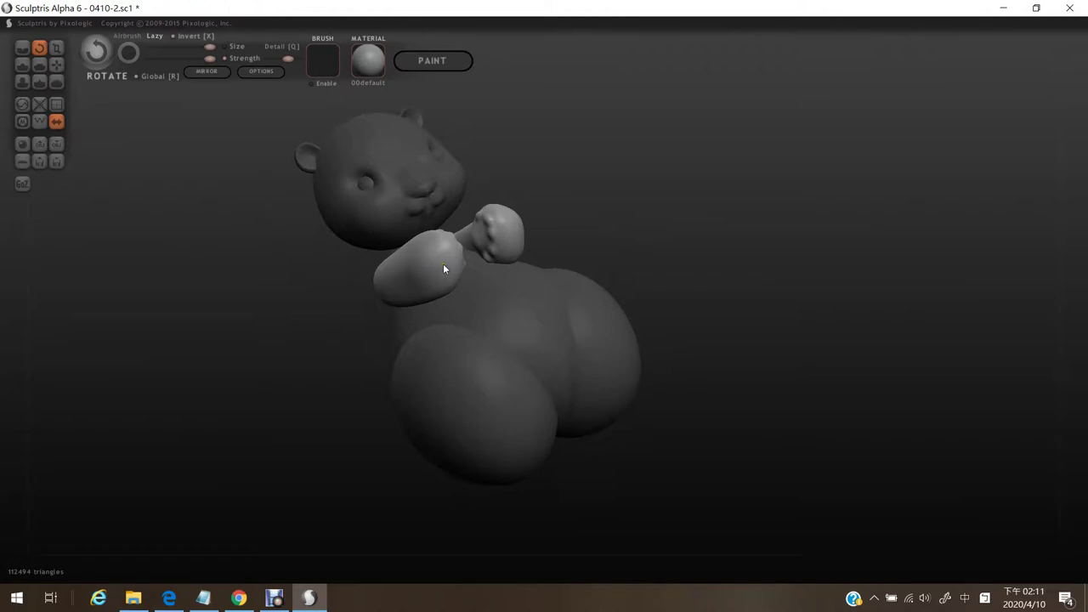
drag(443, 263, 183, 303)
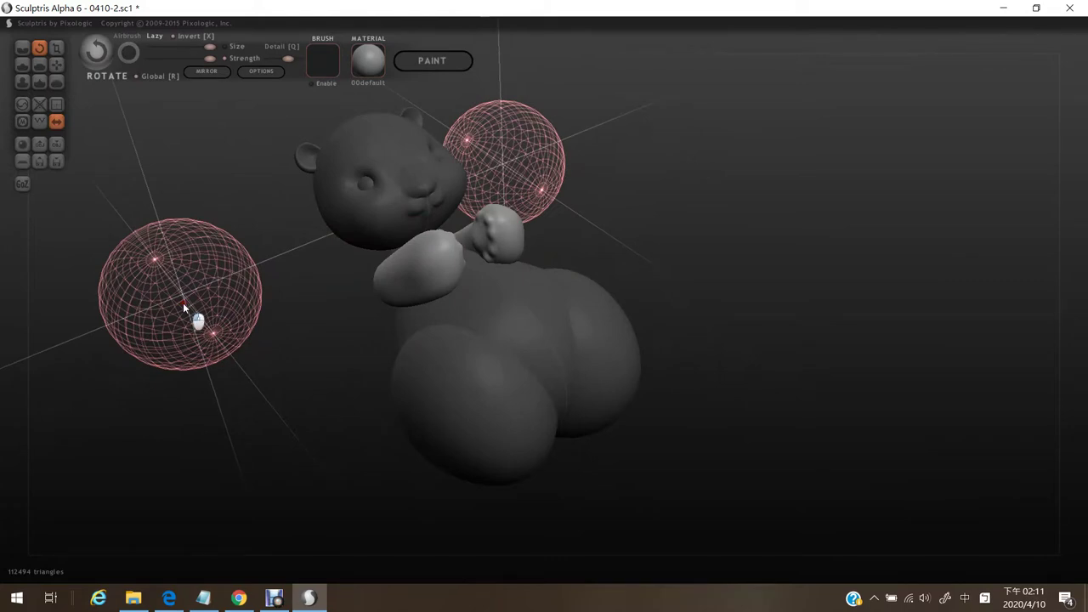
drag(291, 421, 502, 431)
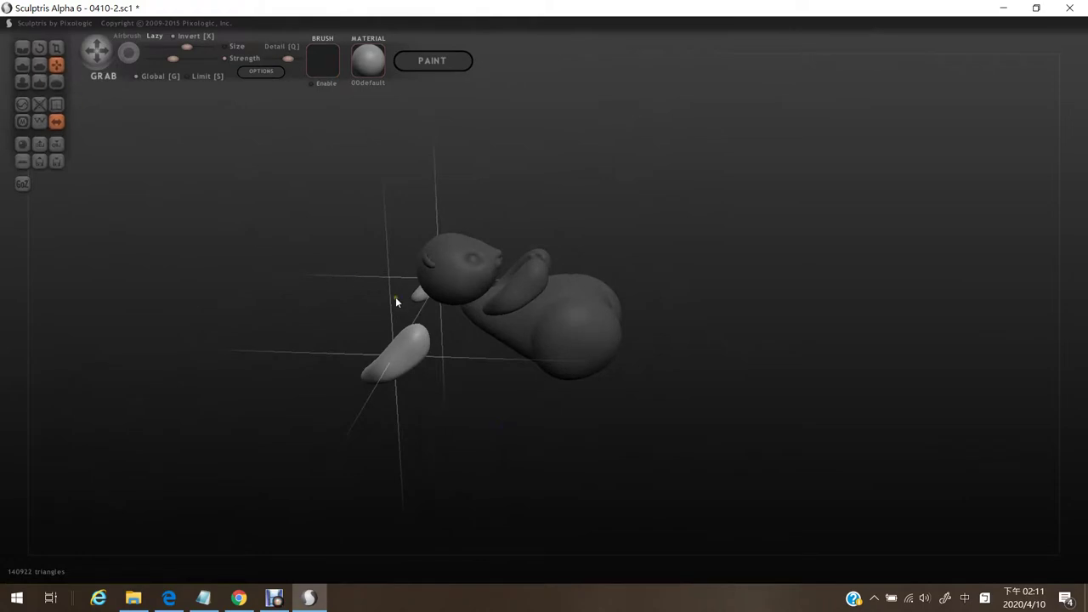
Move the copied limbs with global Grab to a clear spot beyond the lower body, above the thighs.
drag(398, 354, 482, 292)
mouse_move(668, 223)
mouse_down()
mouse_move(705, 289)
mouse_move(677, 307)
mouse_move(535, 323)
mouse_move(581, 289)
mouse_up()
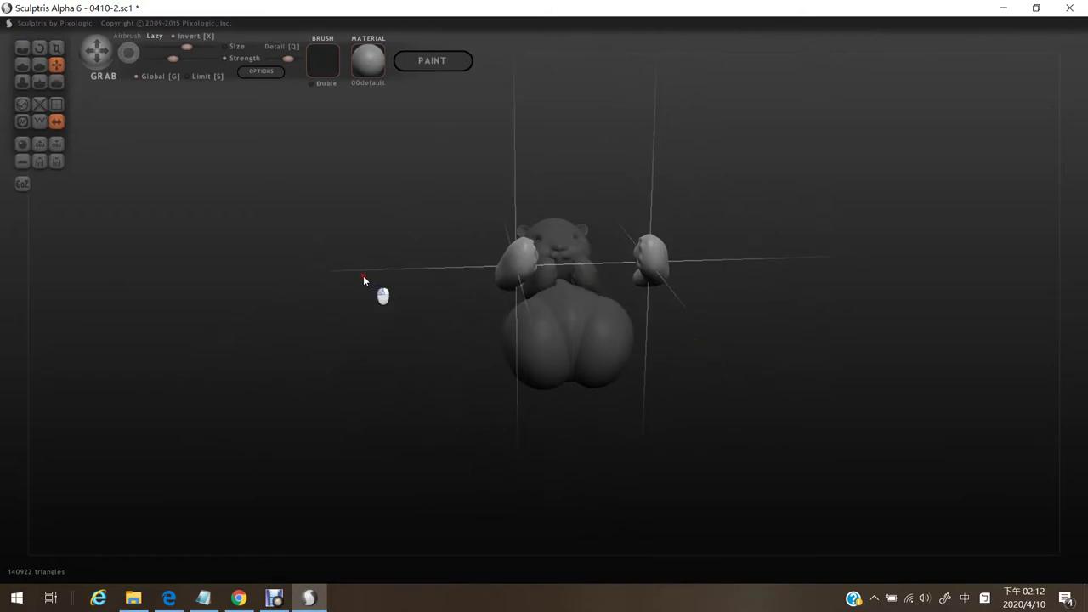
alt+drag(363, 276, 224, 269)
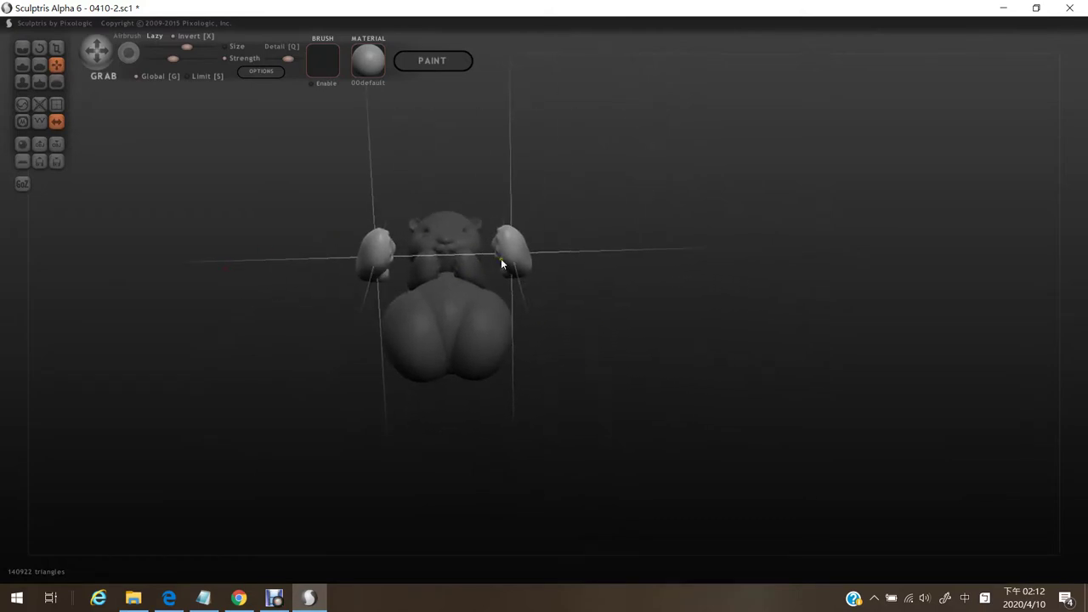
mouse_move(501, 258)
mouse_down()
mouse_move(600, 315)
mouse_move(603, 335)
mouse_move(607, 298)
mouse_move(594, 282)
mouse_up()
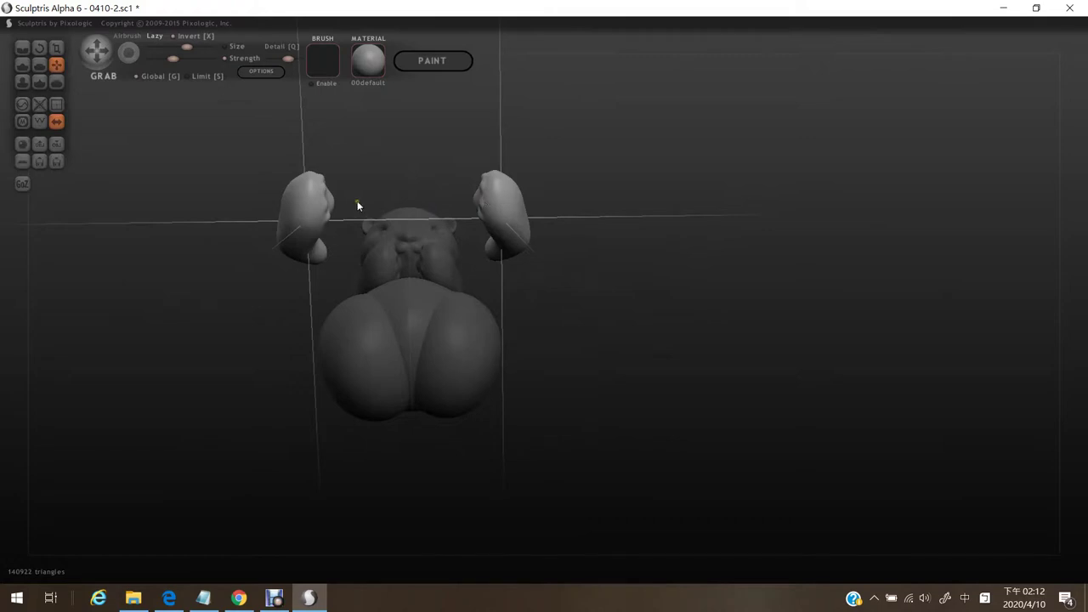
mouse_move(352, 134)
mouse_down()
mouse_move(521, 154)
mouse_move(510, 148)
mouse_move(541, 163)
mouse_up()
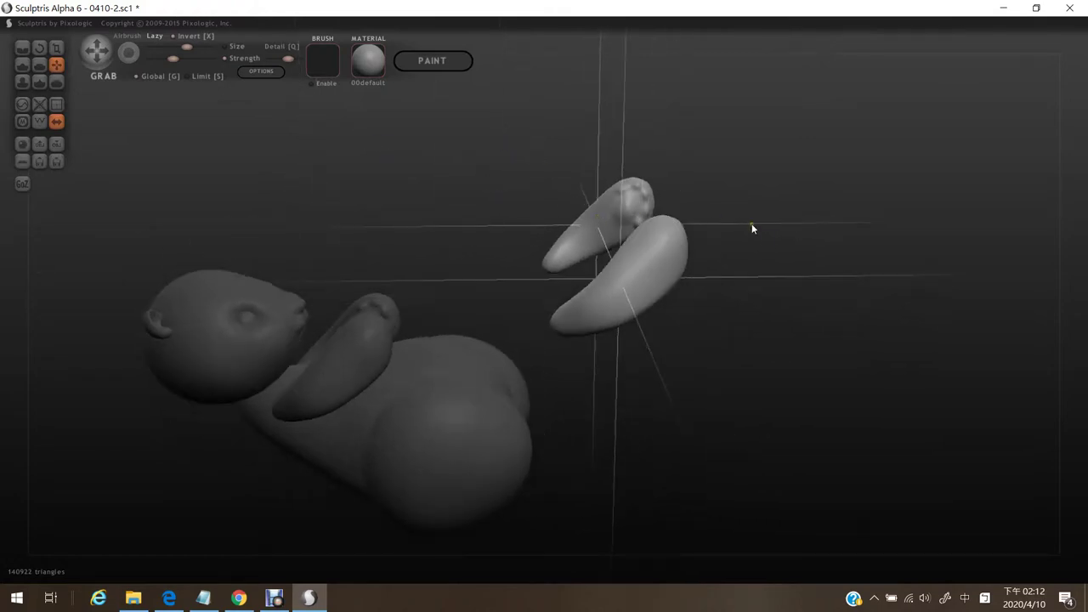
drag(751, 226, 743, 215)
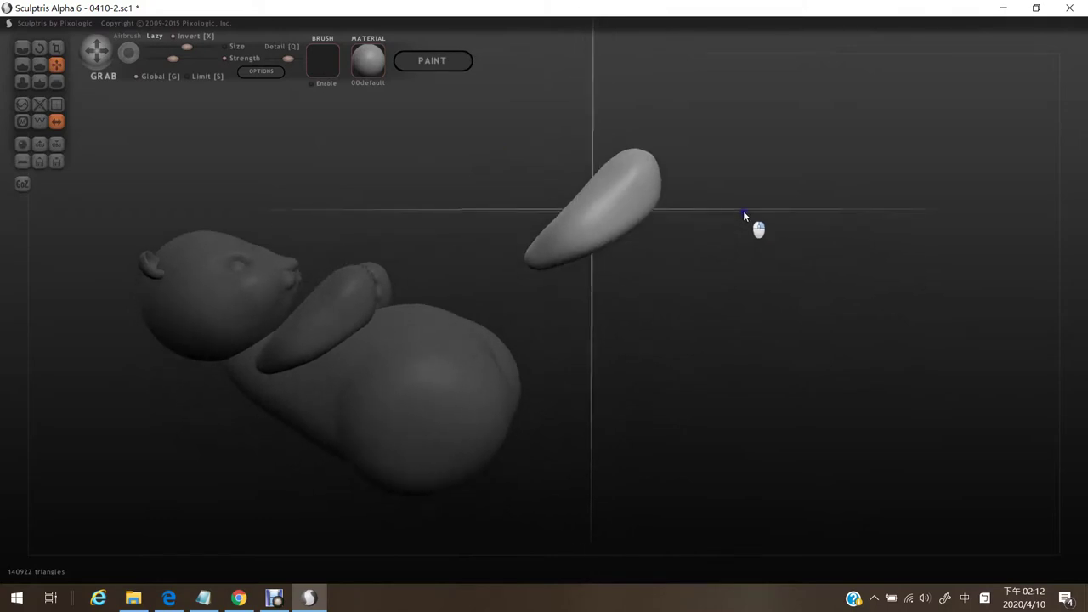
mouse_move(720, 213)
mouse_down()
mouse_move(636, 238)
mouse_move(579, 236)
mouse_move(598, 222)
mouse_up()
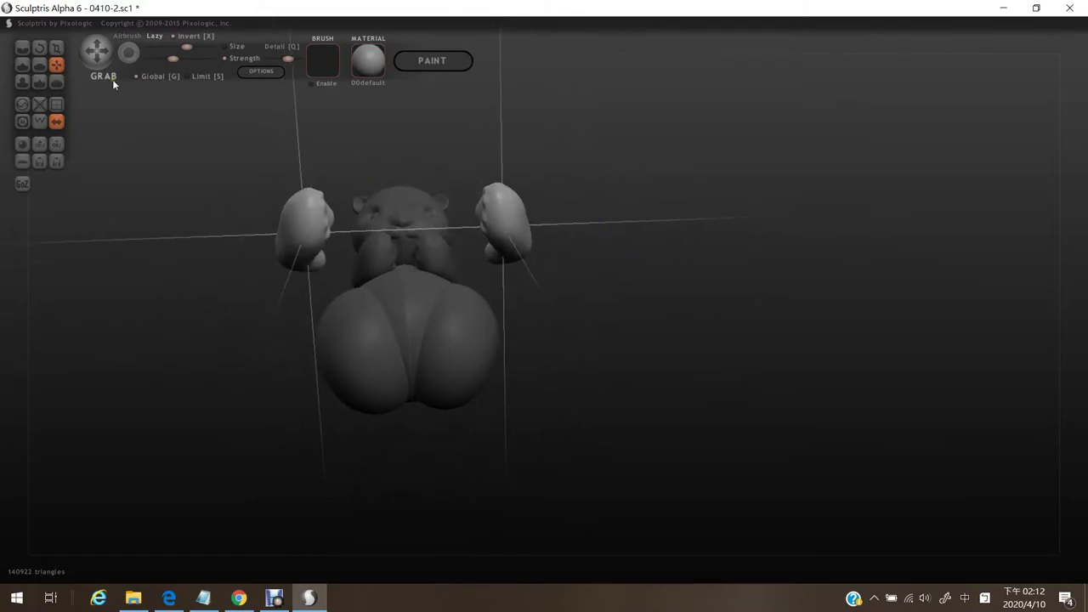
Rotate the copied limb pair with global Rotate so the paws tilt outward and the narrow ends point inward.
click(39, 48)
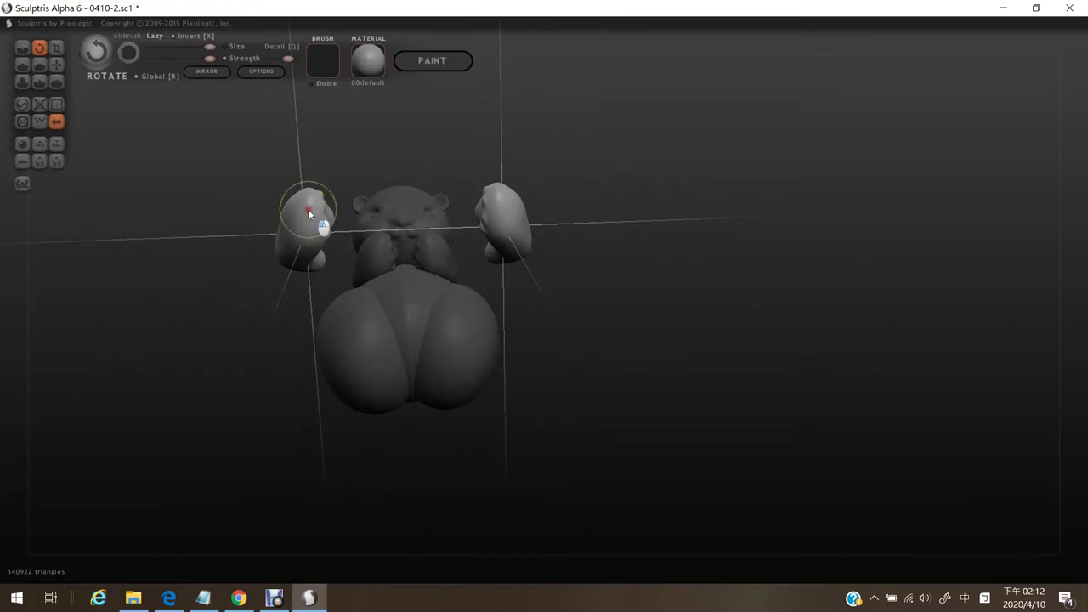
mouse_move(308, 210)
mouse_down()
mouse_move(311, 278)
mouse_move(346, 276)
mouse_move(380, 254)
mouse_move(409, 211)
mouse_move(396, 242)
mouse_up()
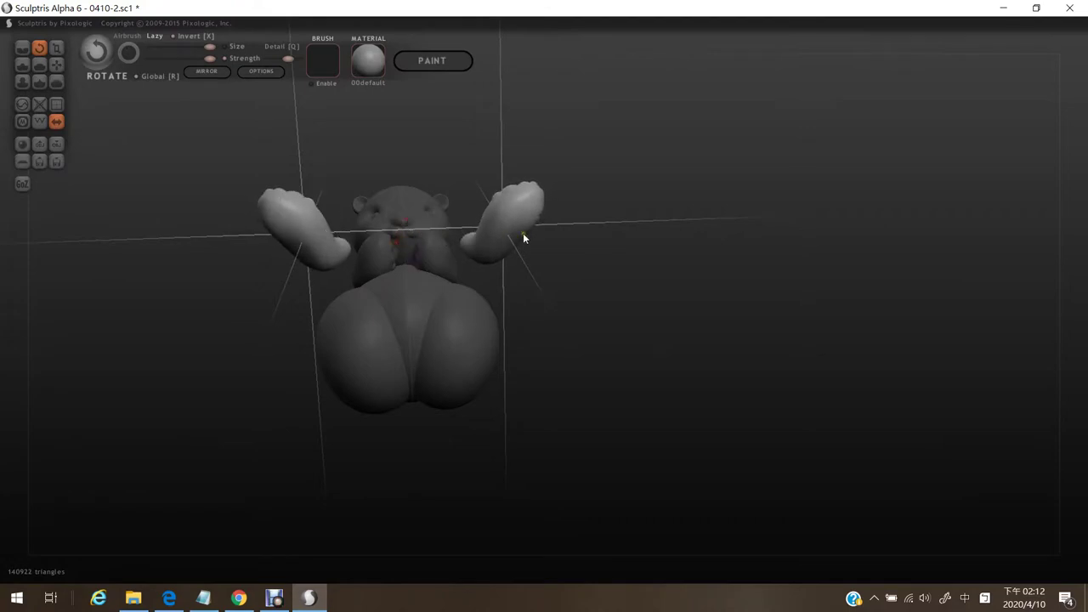
drag(523, 233, 754, 253)
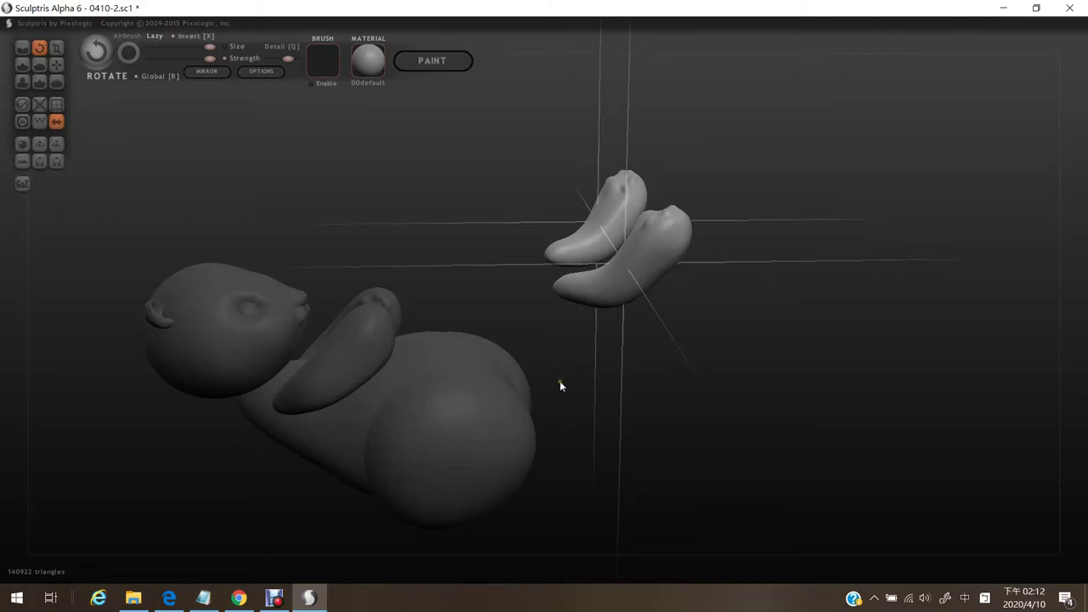
drag(441, 266, 528, 319)
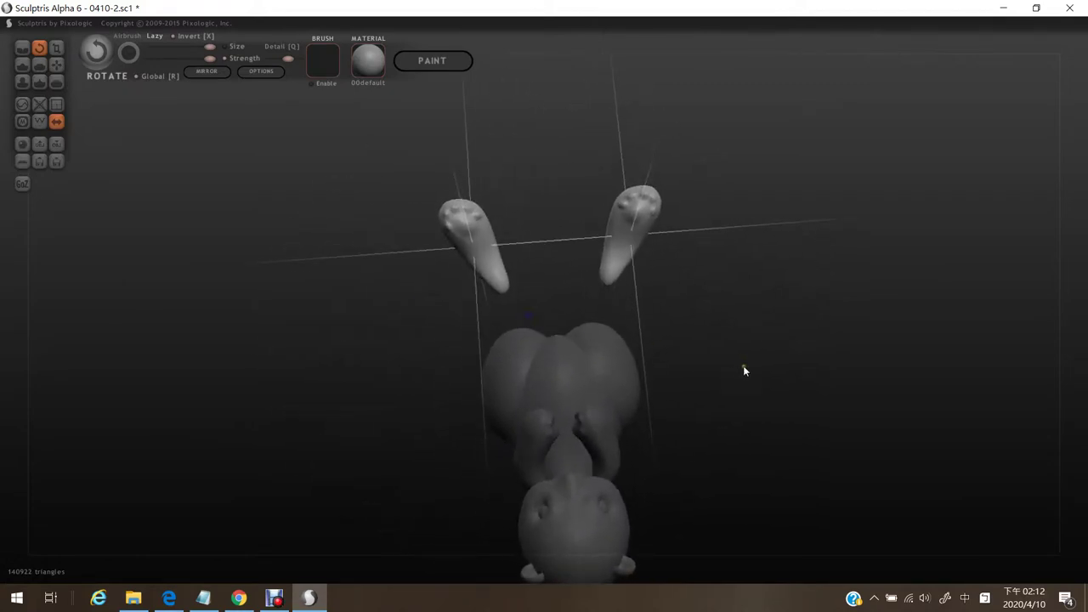
alt+drag(744, 367, 658, 322)
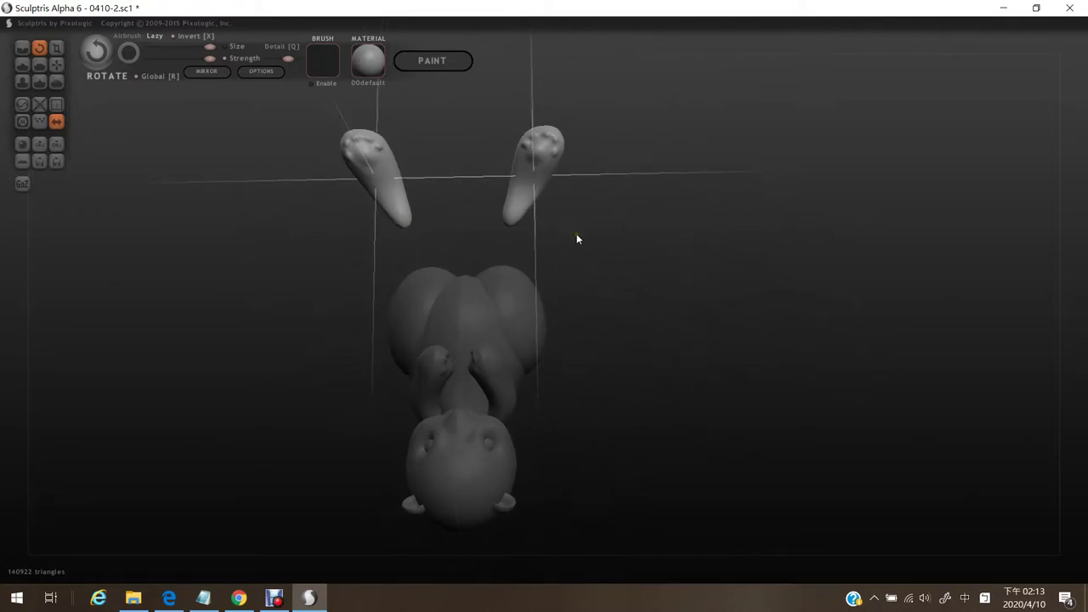
drag(608, 255, 603, 230)
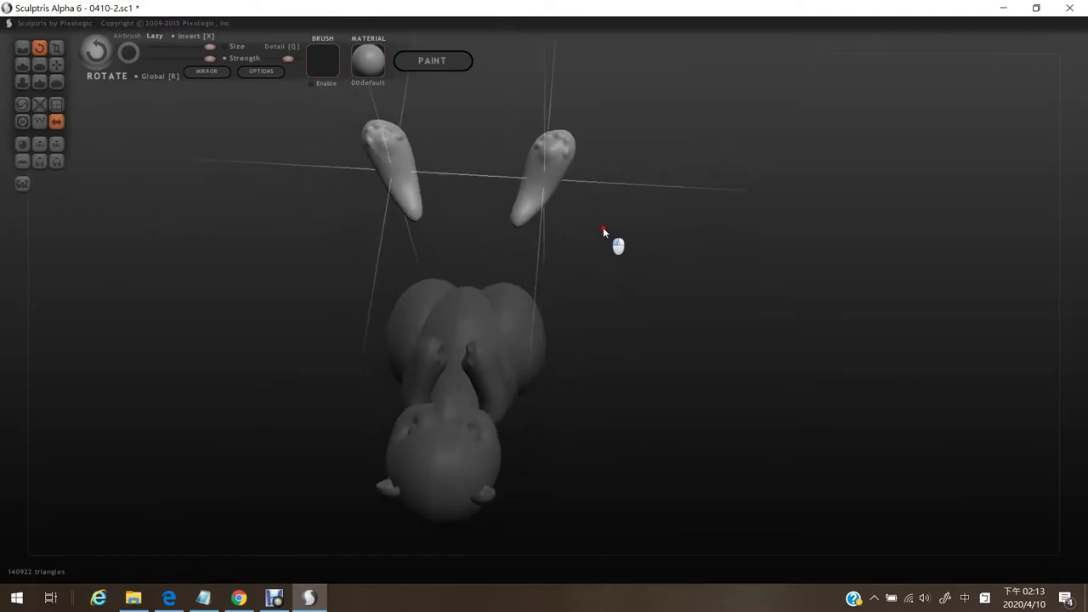
Turn the copied limbs end for end so the paws point toward the head and the narrow ends toward the rear.
click(395, 167)
drag(395, 215, 398, 51)
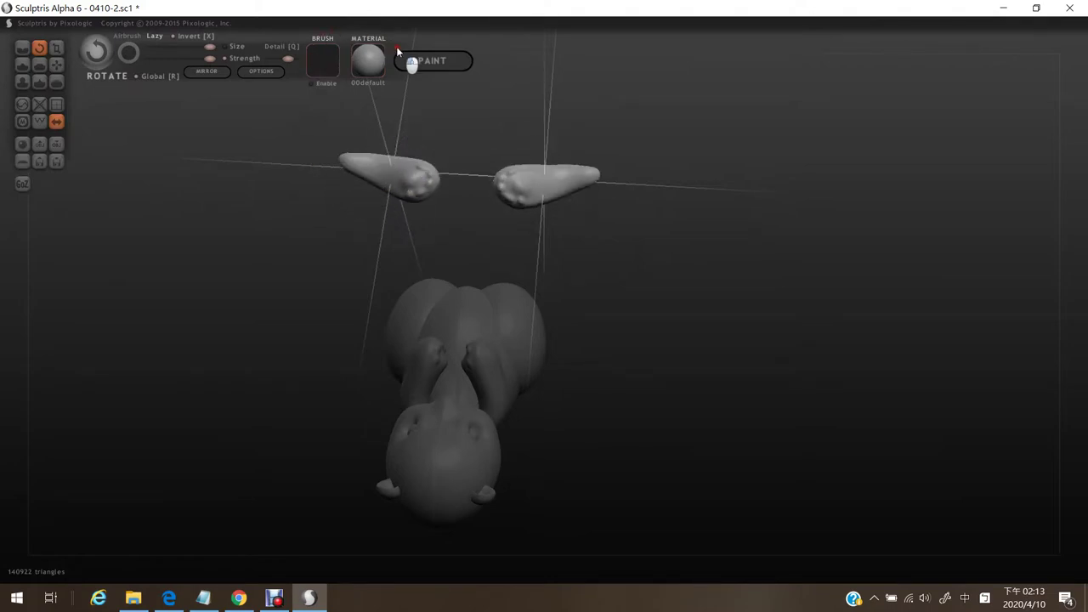
drag(422, 232, 371, 180)
mouse_move(630, 256)
mouse_down()
mouse_move(637, 270)
mouse_move(636, 260)
mouse_up()
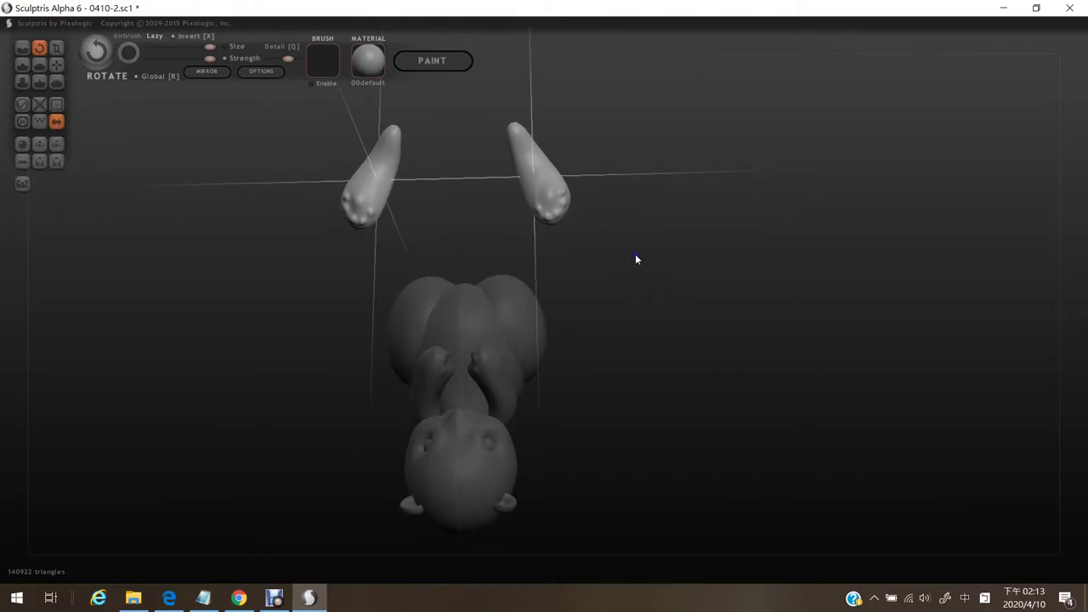
Move the copied limbs with global Grab over the belly, just above the thighs.
click(57, 65)
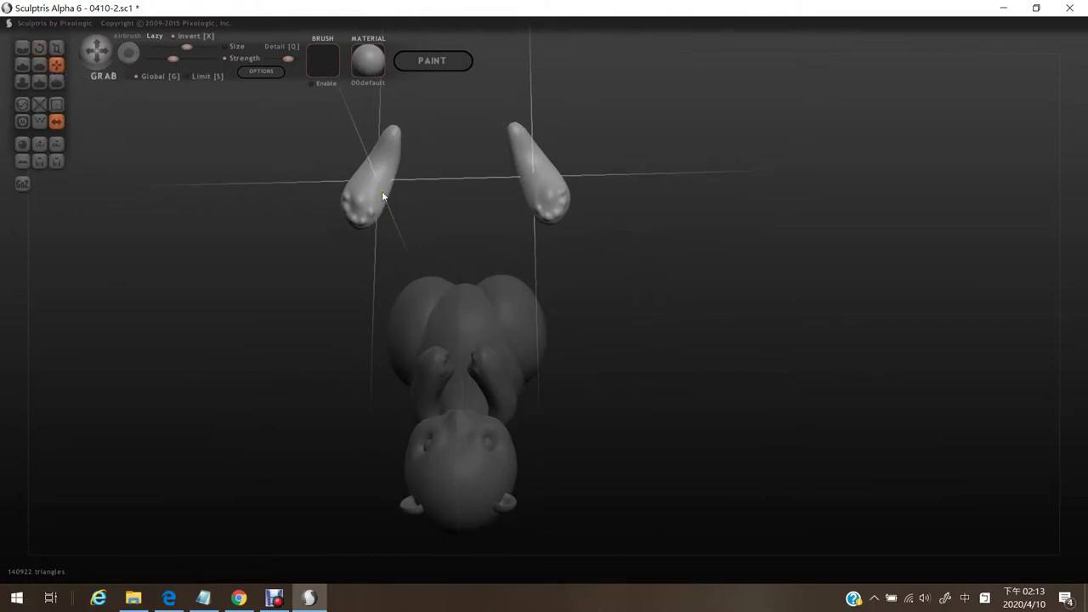
drag(382, 190, 400, 315)
mouse_move(727, 449)
mouse_down()
mouse_move(722, 413)
mouse_move(740, 341)
mouse_move(704, 364)
mouse_move(688, 396)
mouse_move(702, 374)
mouse_move(663, 373)
mouse_up()
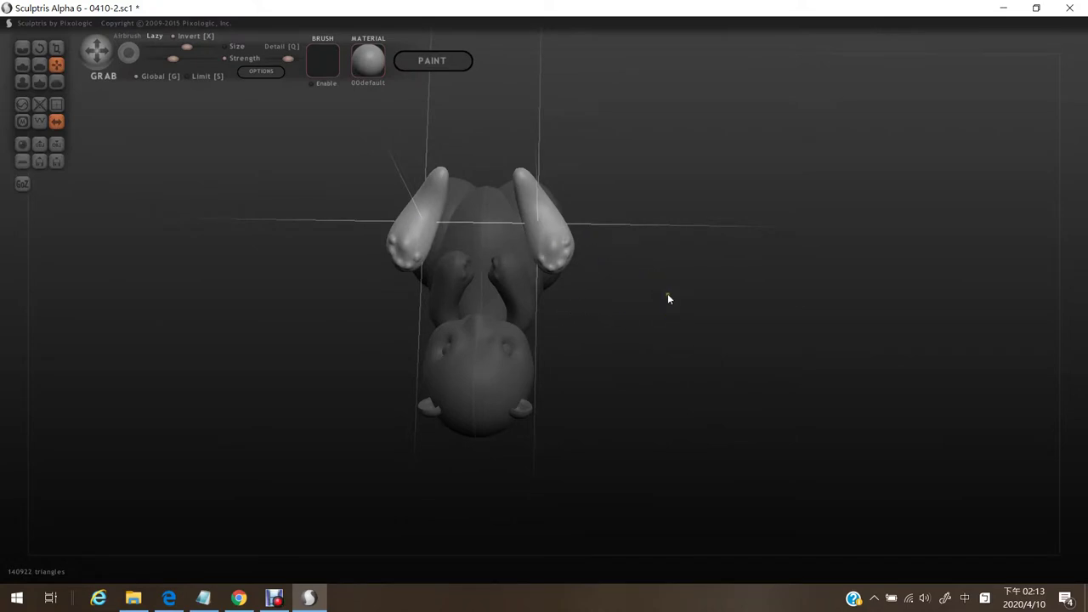
drag(363, 356, 522, 253)
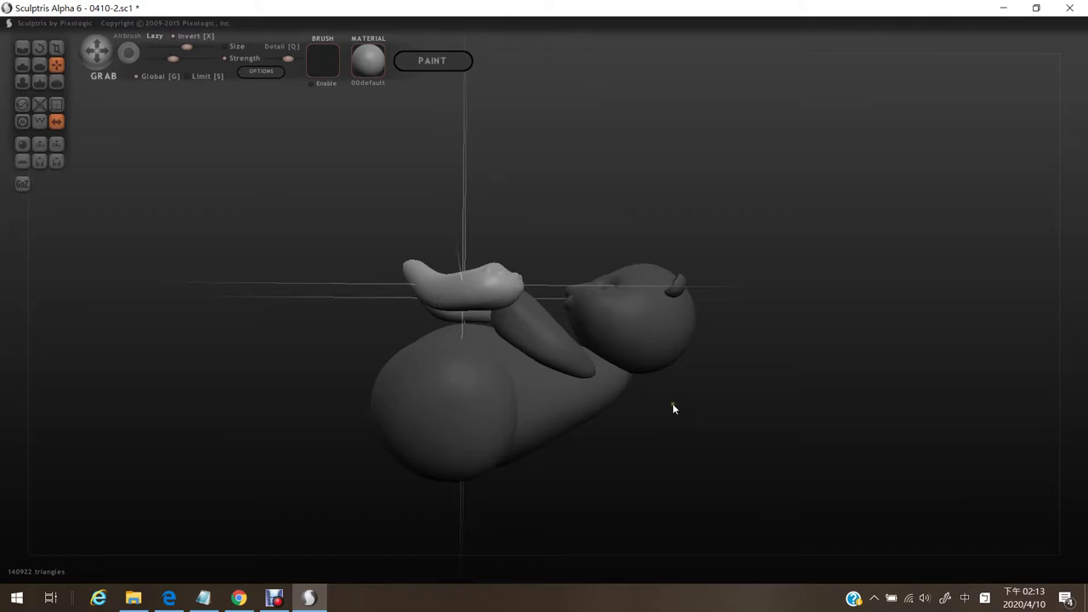
mouse_move(302, 347)
mouse_down()
mouse_move(488, 374)
mouse_move(288, 319)
mouse_move(278, 344)
mouse_move(305, 350)
mouse_up()
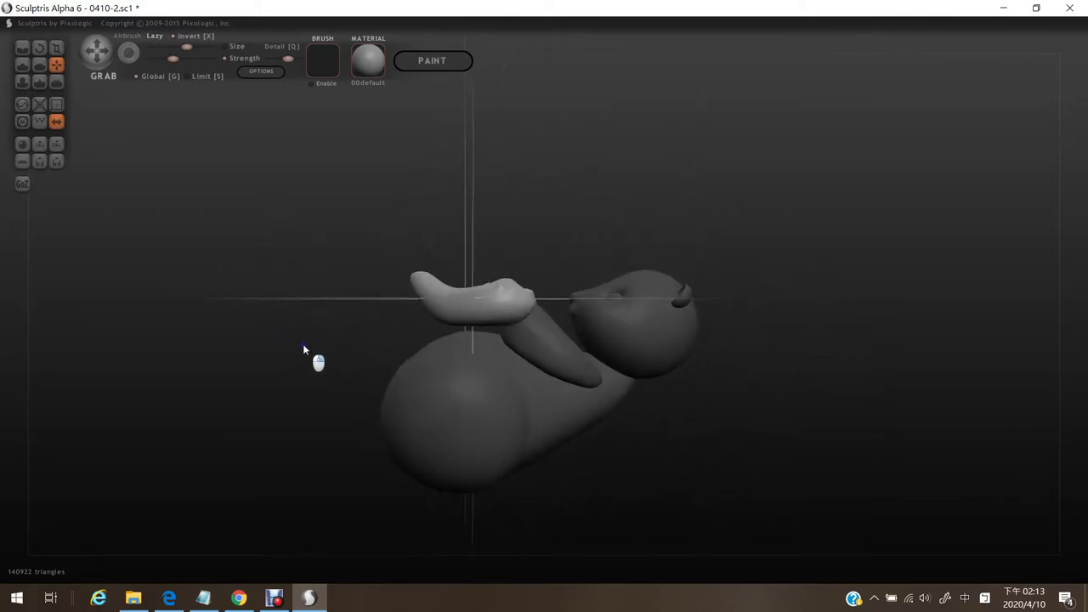
drag(807, 441, 756, 375)
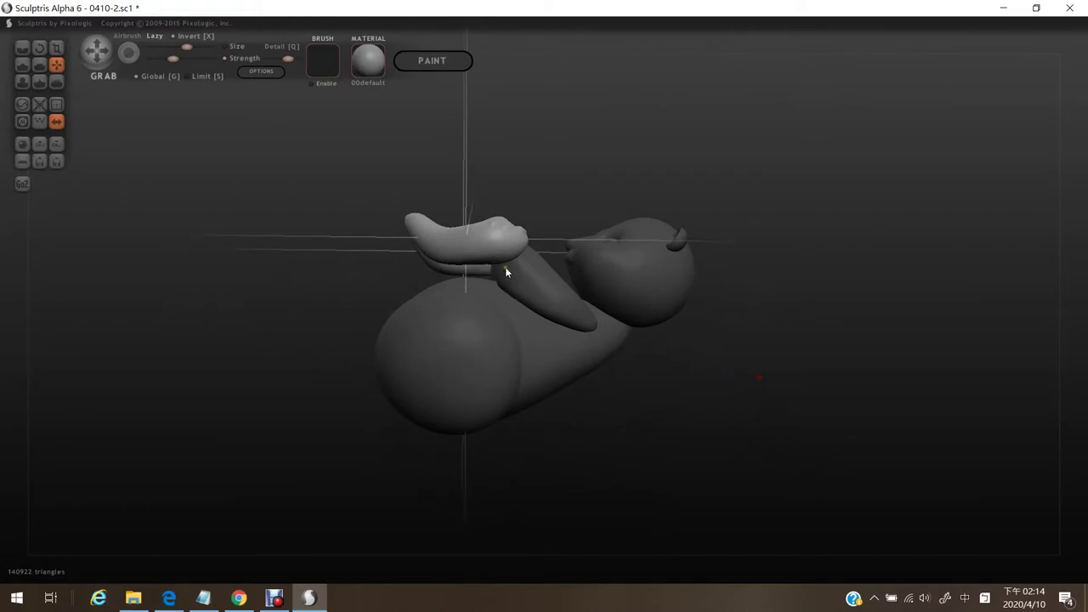
right_drag(733, 373, 729, 382)
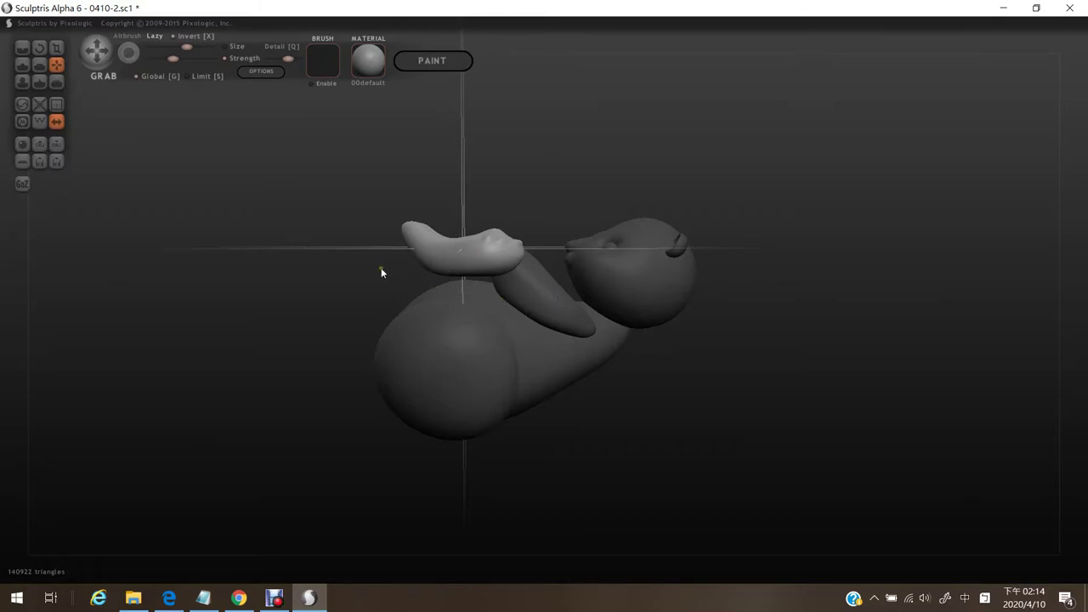
Rotate the copied limbs in side view so the paws tilt up and the narrow ends drop toward the thighs.
click(39, 48)
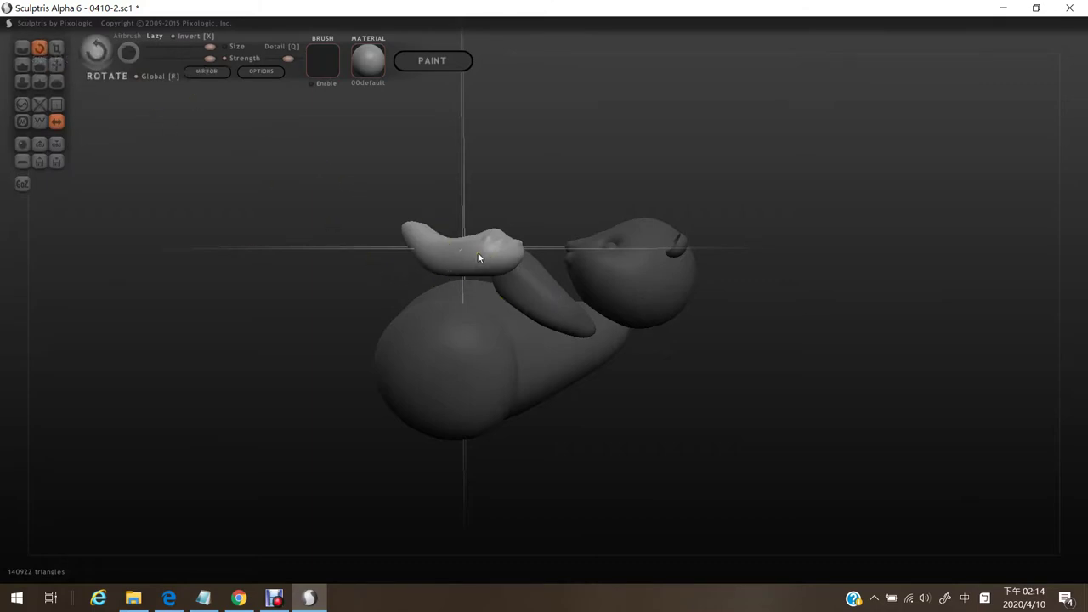
drag(478, 252, 417, 311)
drag(284, 263, 486, 264)
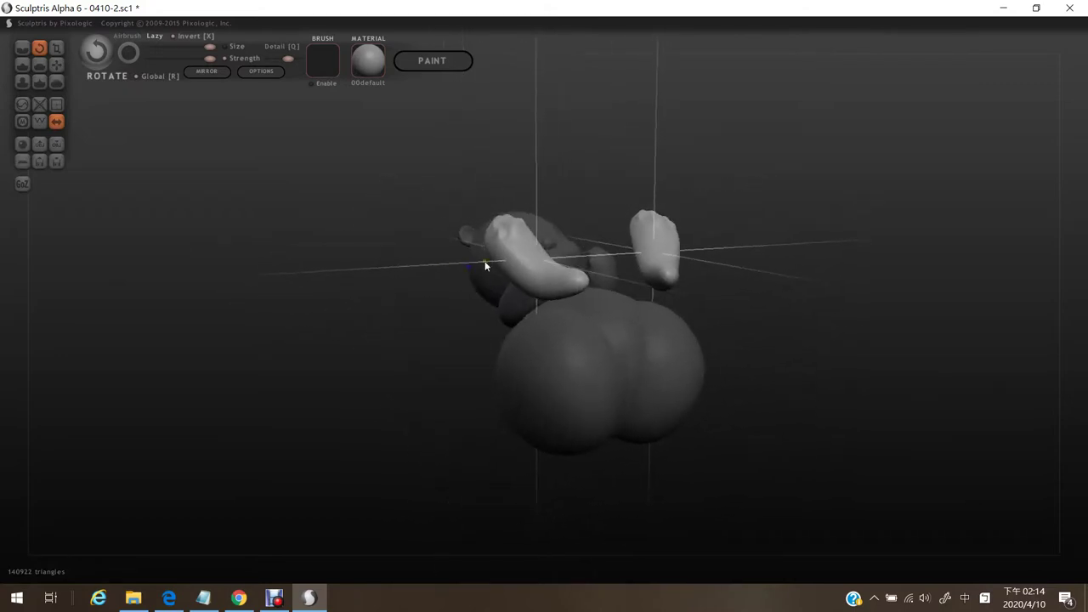
middle_drag(800, 316, 656, 323)
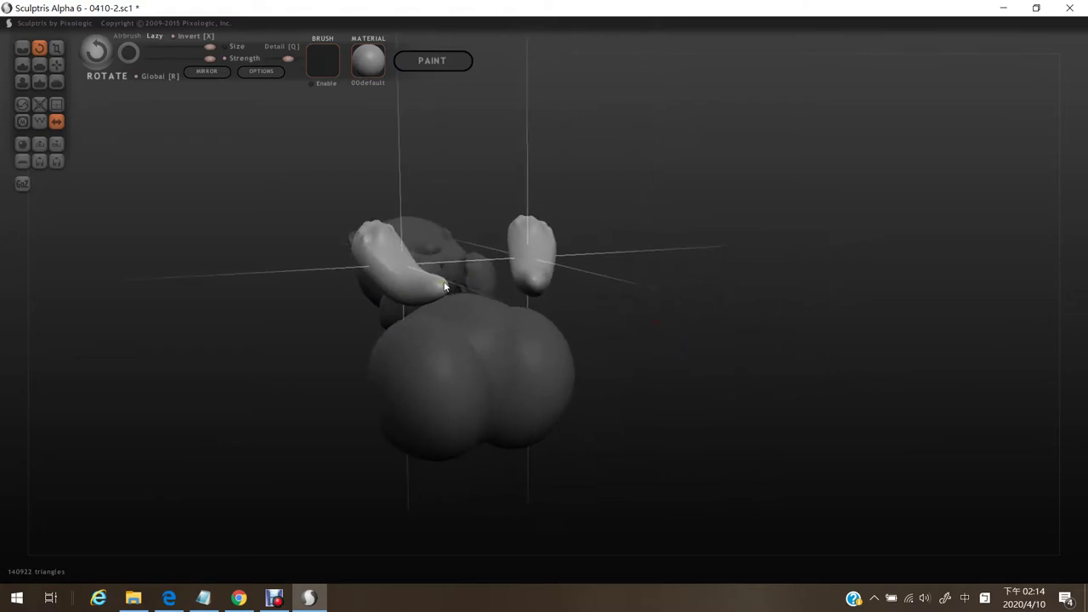
drag(590, 315, 706, 299)
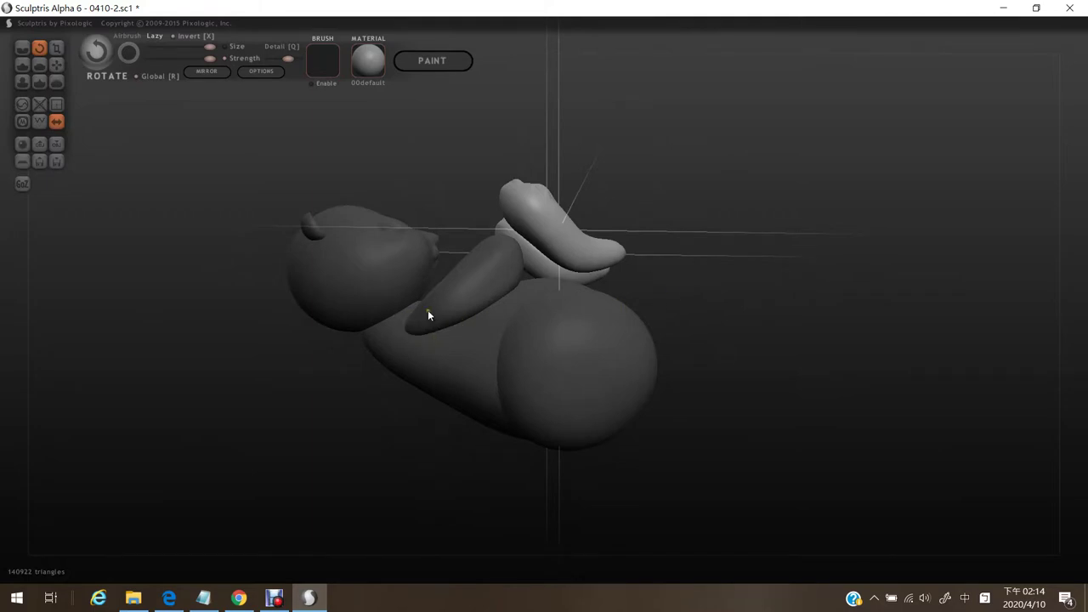
drag(429, 313, 607, 316)
drag(510, 377, 703, 319)
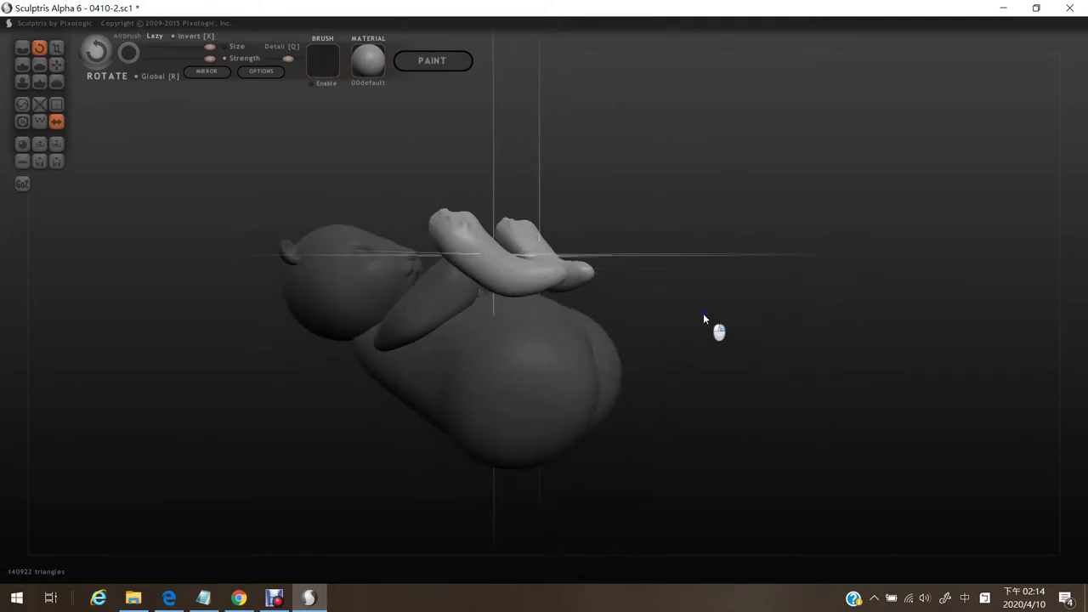
drag(663, 282, 458, 293)
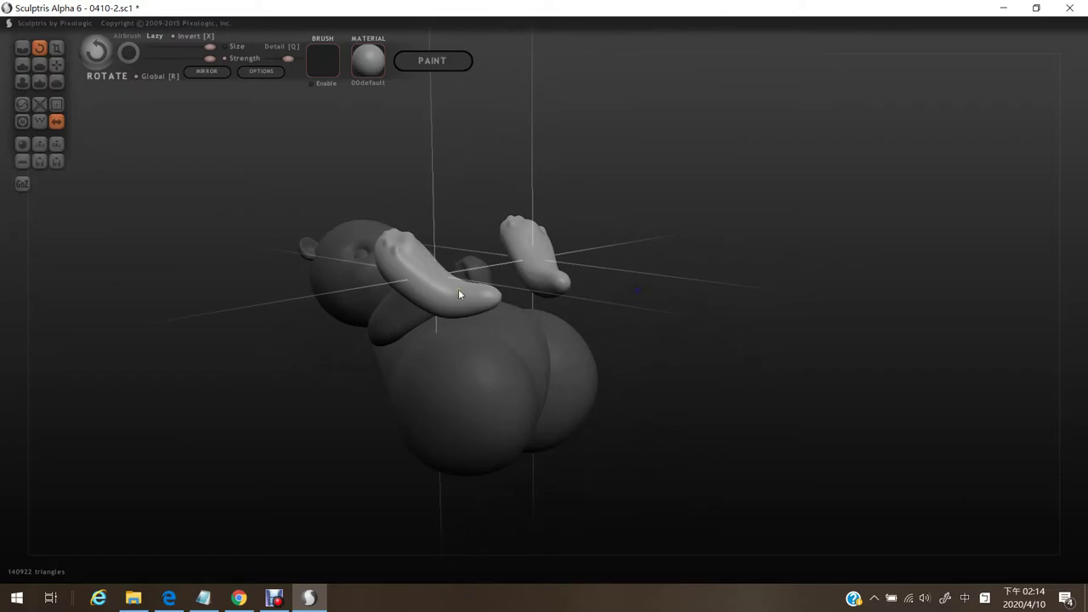
drag(663, 269, 760, 279)
Soften and round off the narrow heel ends of the copied limbs with the Smooth brush.
scroll(634, 281, up, 3)
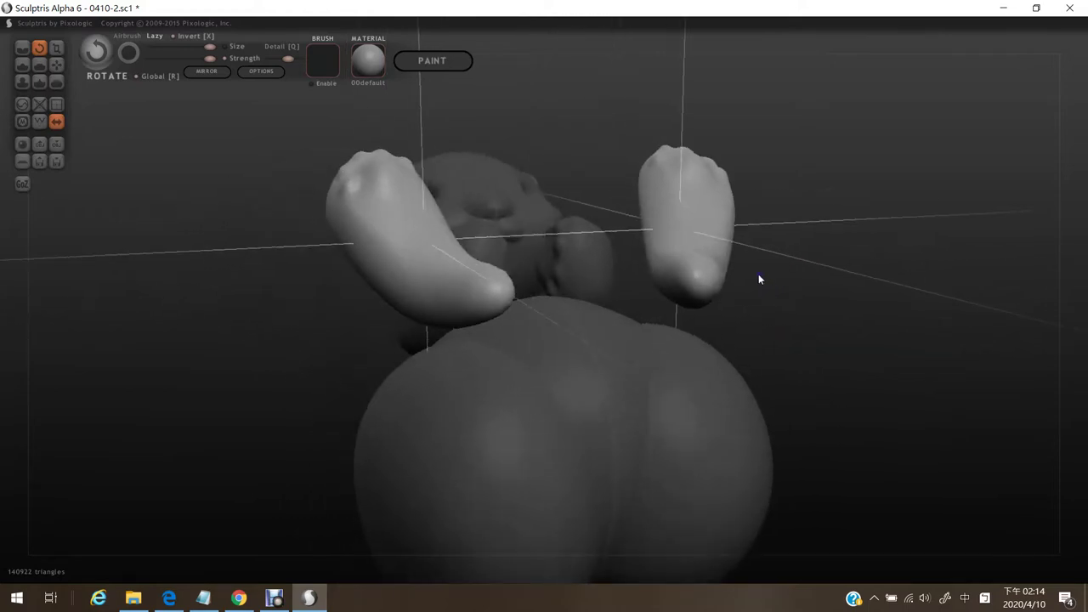
click(56, 83)
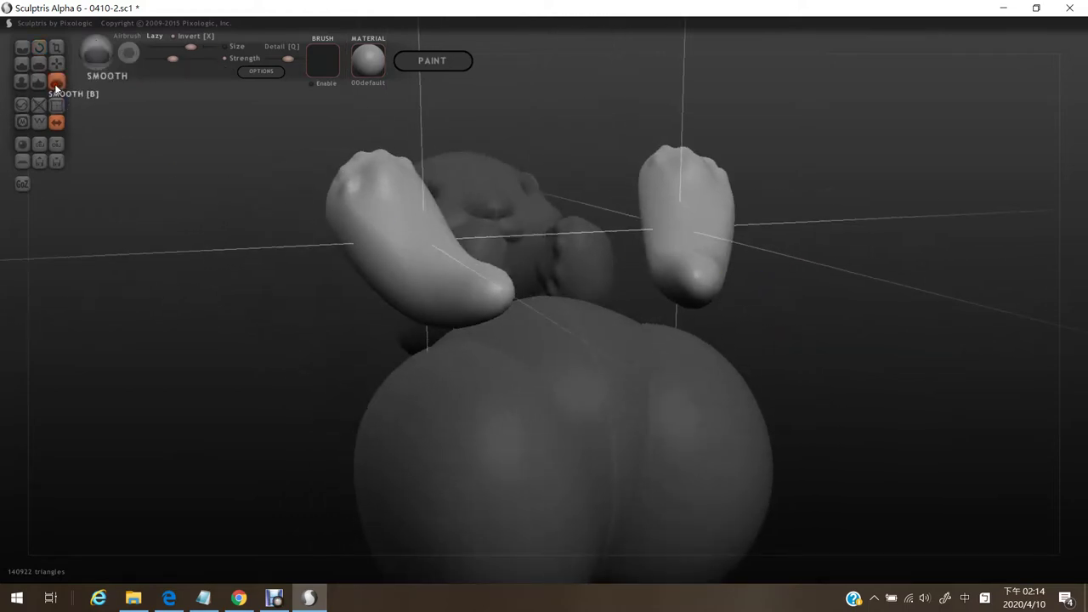
click(496, 294)
drag(496, 292, 355, 299)
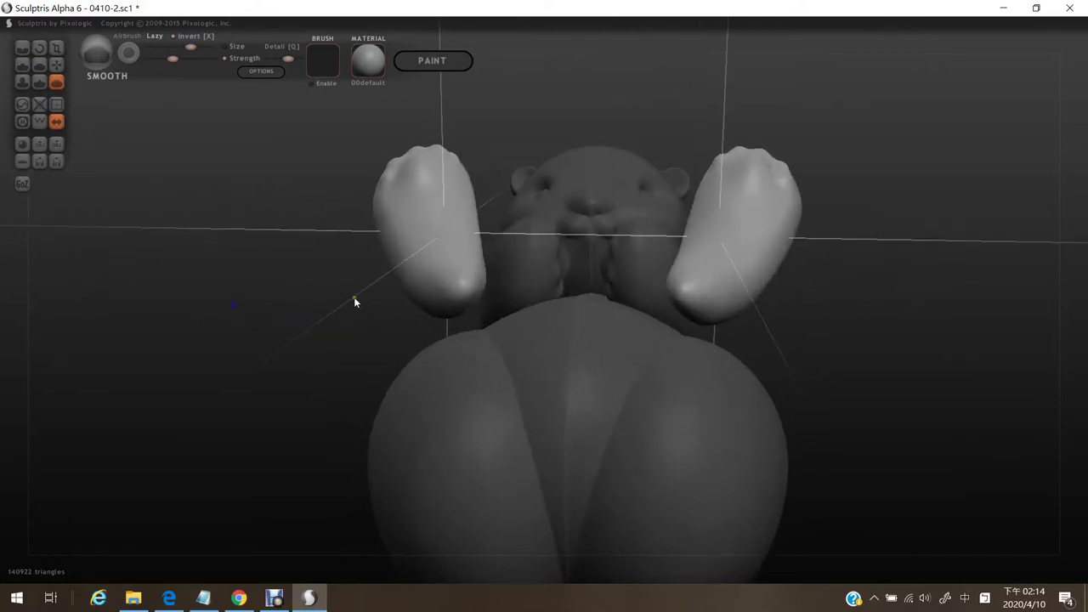
click(468, 293)
mouse_move(467, 294)
mouse_down()
mouse_move(446, 299)
mouse_move(473, 284)
mouse_up()
drag(296, 278, 272, 327)
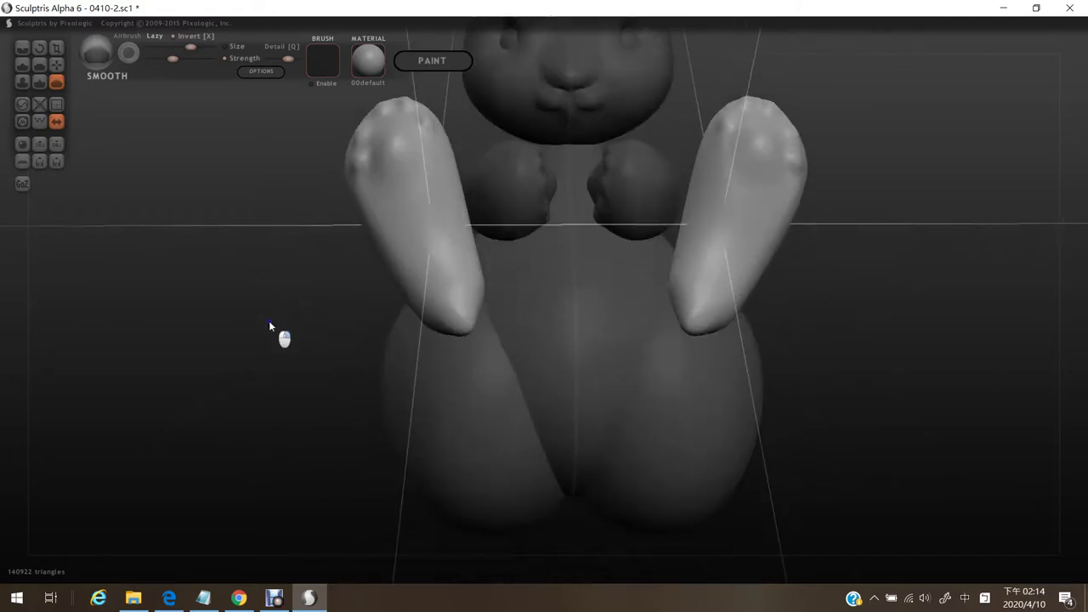
click(465, 325)
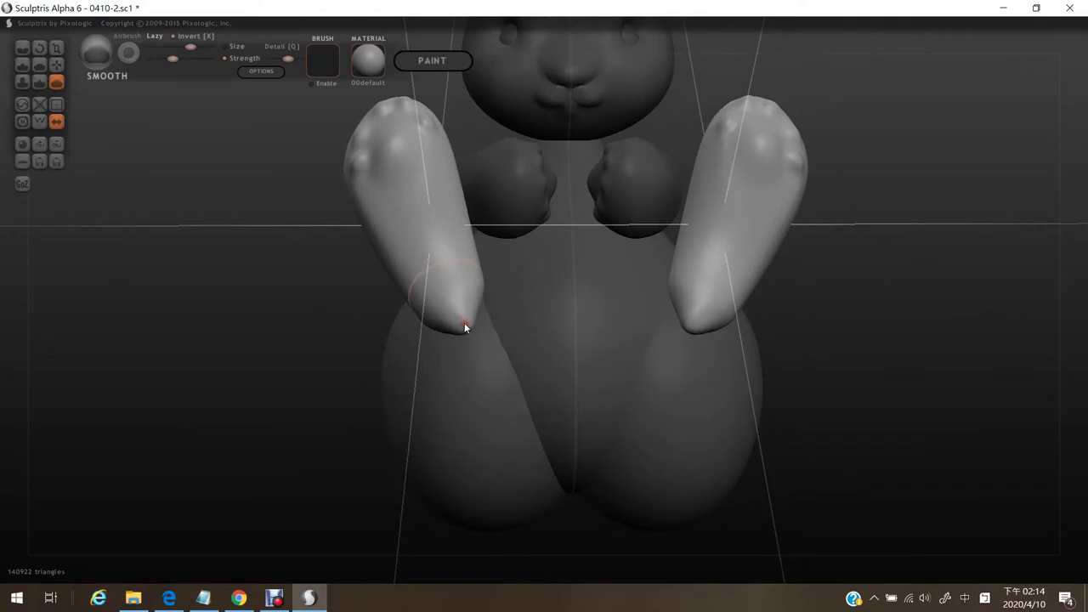
drag(246, 310, 287, 255)
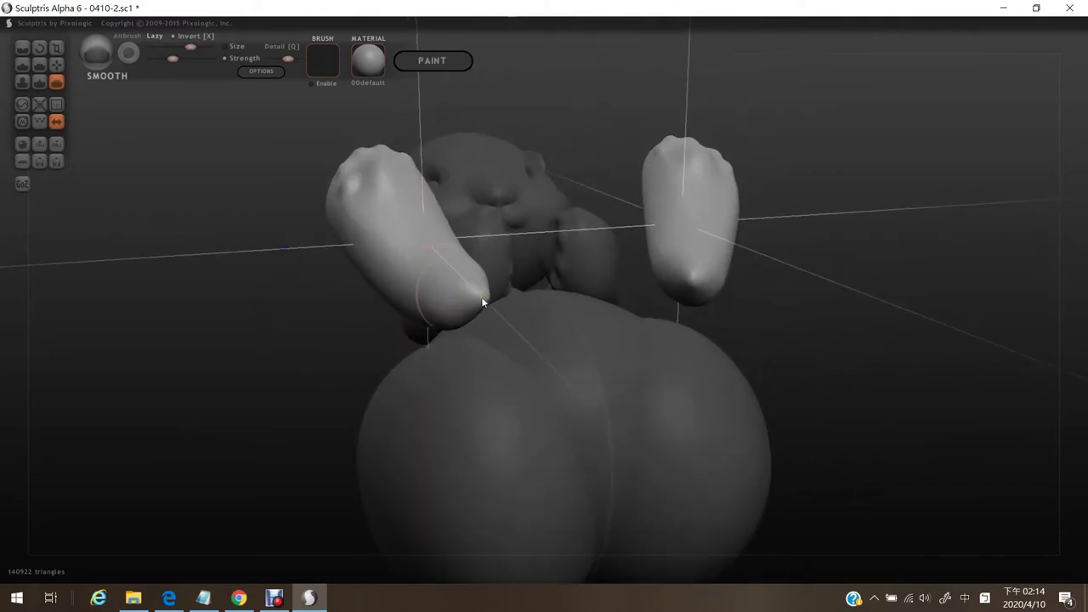
mouse_move(482, 295)
mouse_down()
mouse_move(466, 309)
mouse_move(480, 302)
mouse_move(471, 282)
mouse_up()
drag(808, 308, 839, 284)
right_drag(839, 284, 846, 318)
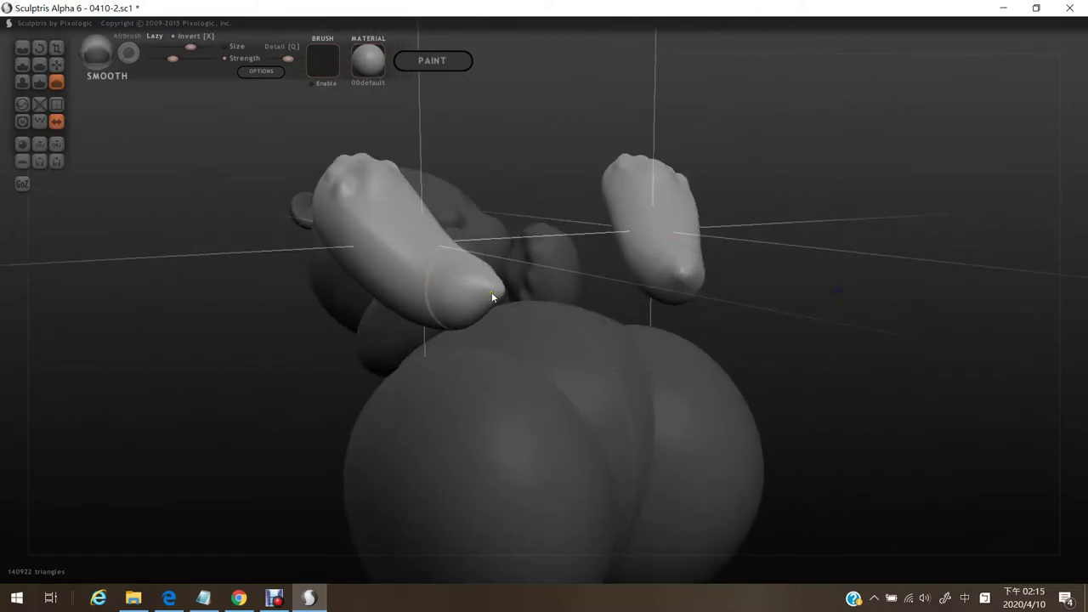
drag(870, 332, 835, 344)
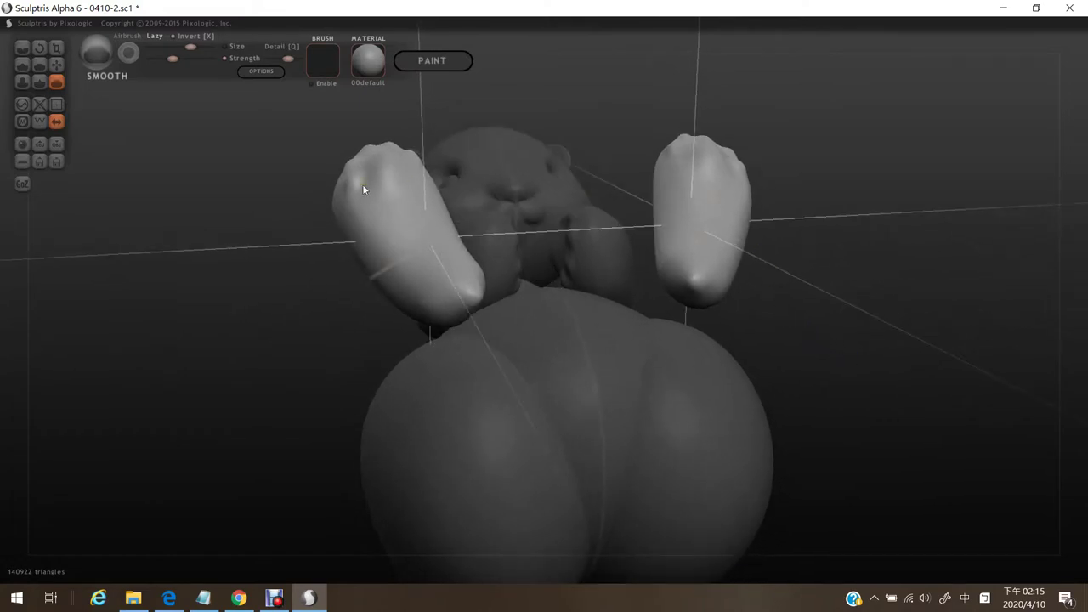
Turn on the wireframe display and examine the mesh density at the mouth and the limbs' heel ends.
click(39, 123)
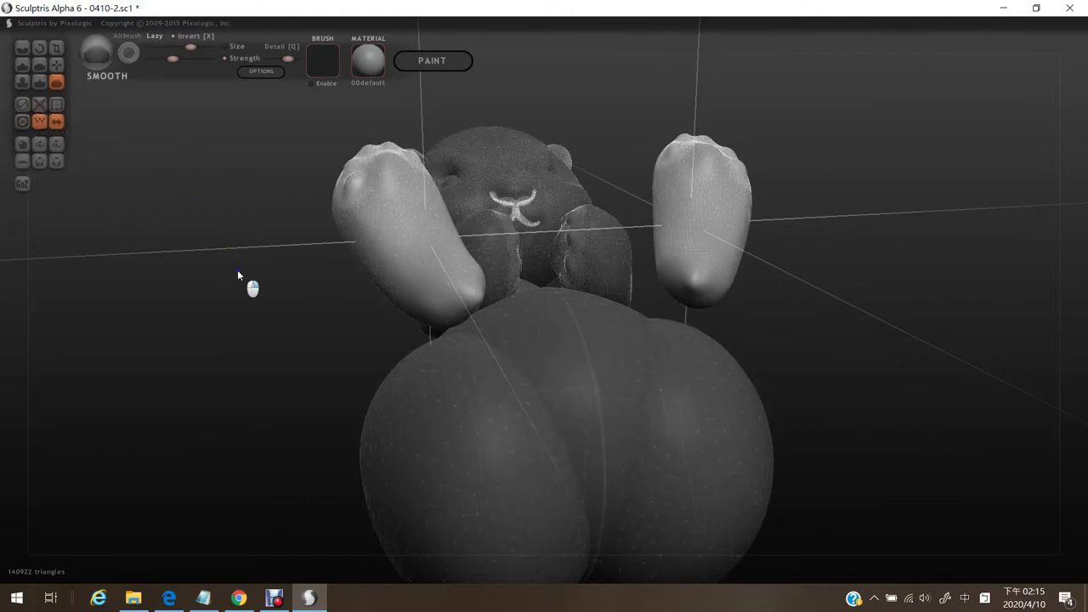
mouse_move(238, 269)
mouse_down()
mouse_move(221, 328)
mouse_move(206, 336)
mouse_move(253, 274)
mouse_up()
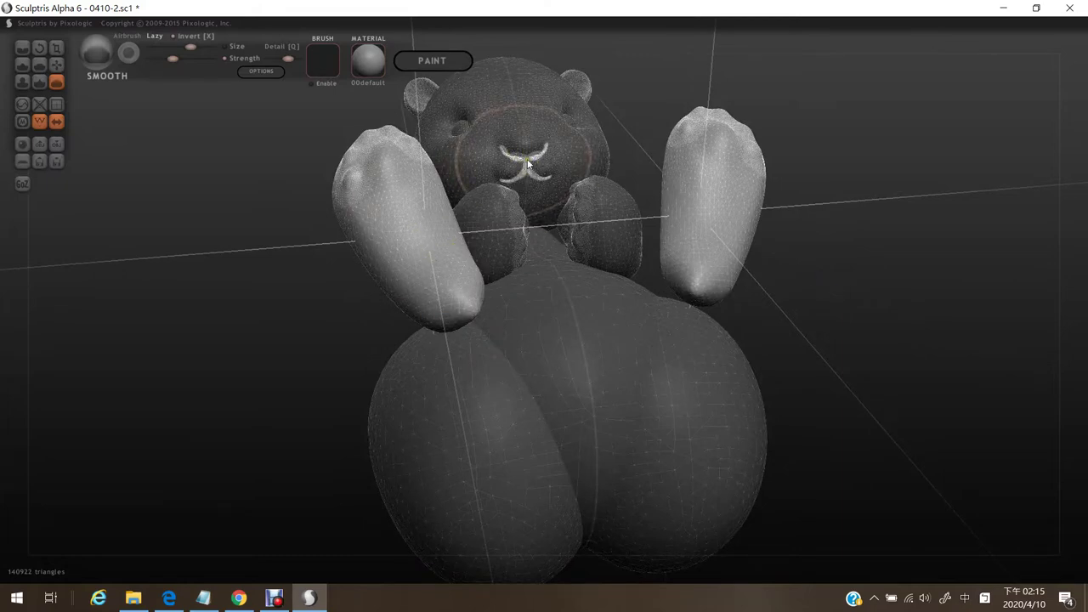
scroll(522, 162, up, 5)
scroll(523, 162, down, 5)
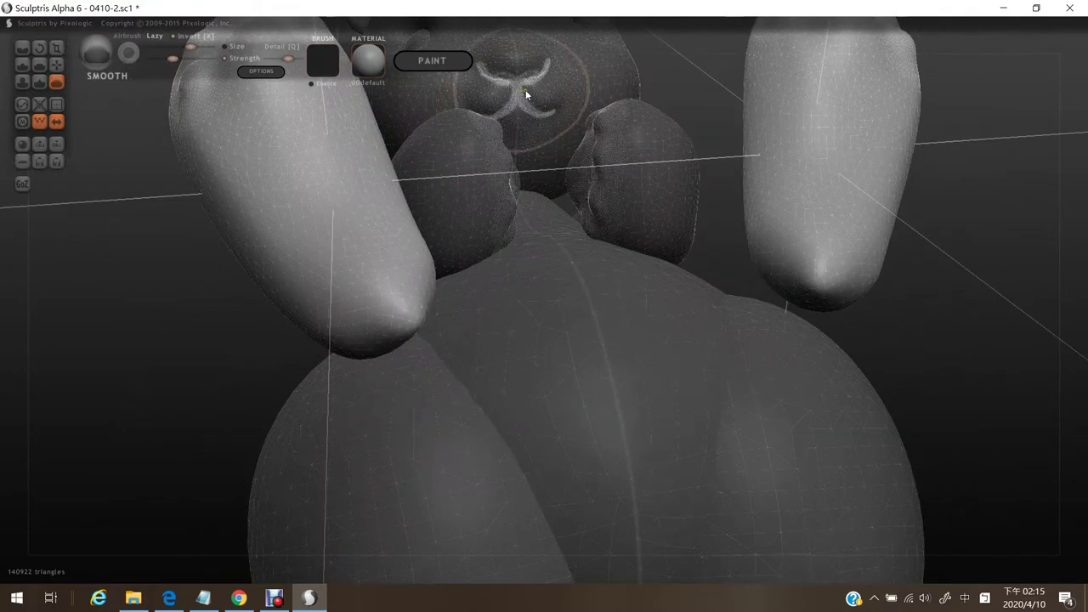
scroll(526, 96, down, 5)
drag(836, 263, 843, 226)
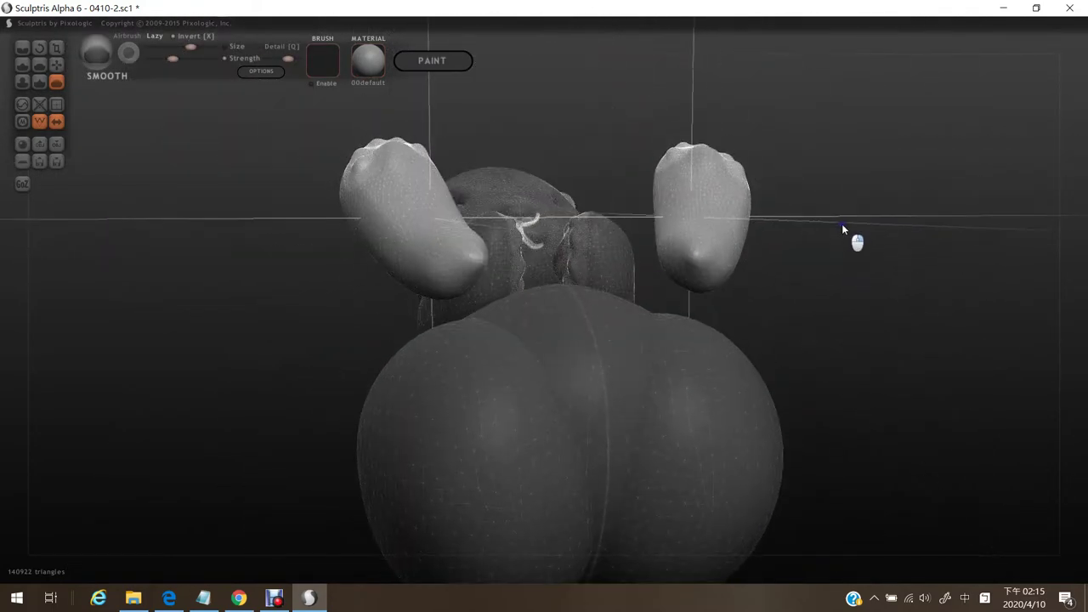
scroll(823, 321, up, 3)
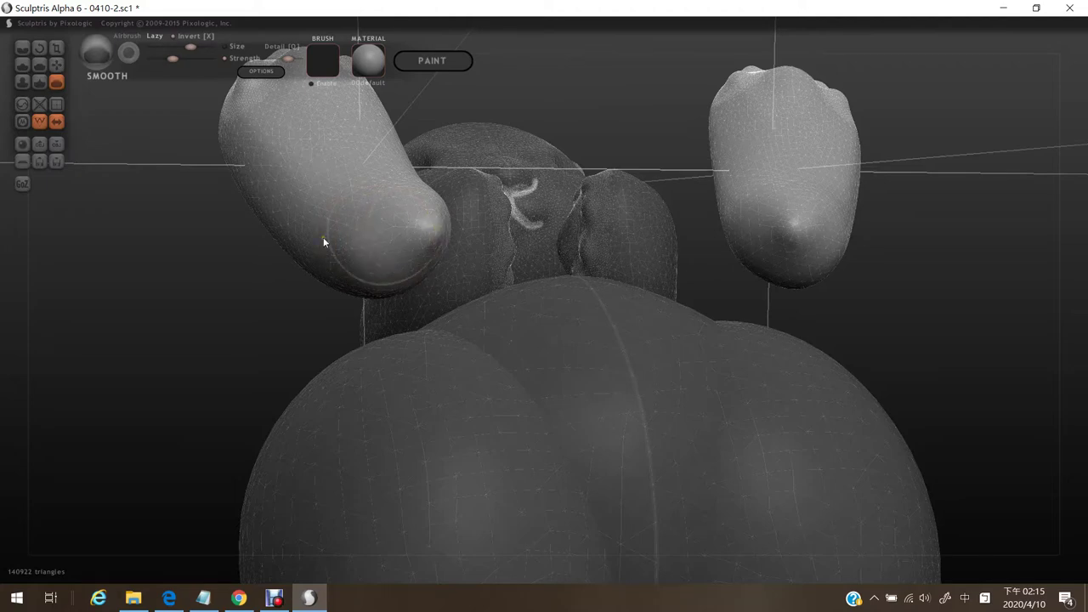
drag(266, 255, 218, 262)
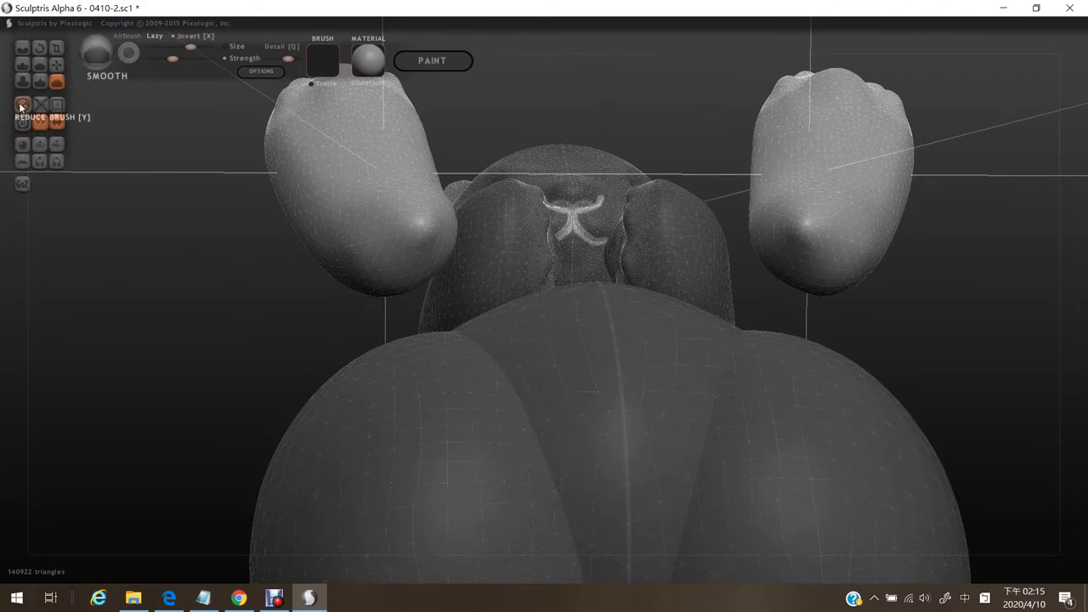
Thin out the mesh at the heel ends of the copied limbs with the Reduce Brush.
click(22, 105)
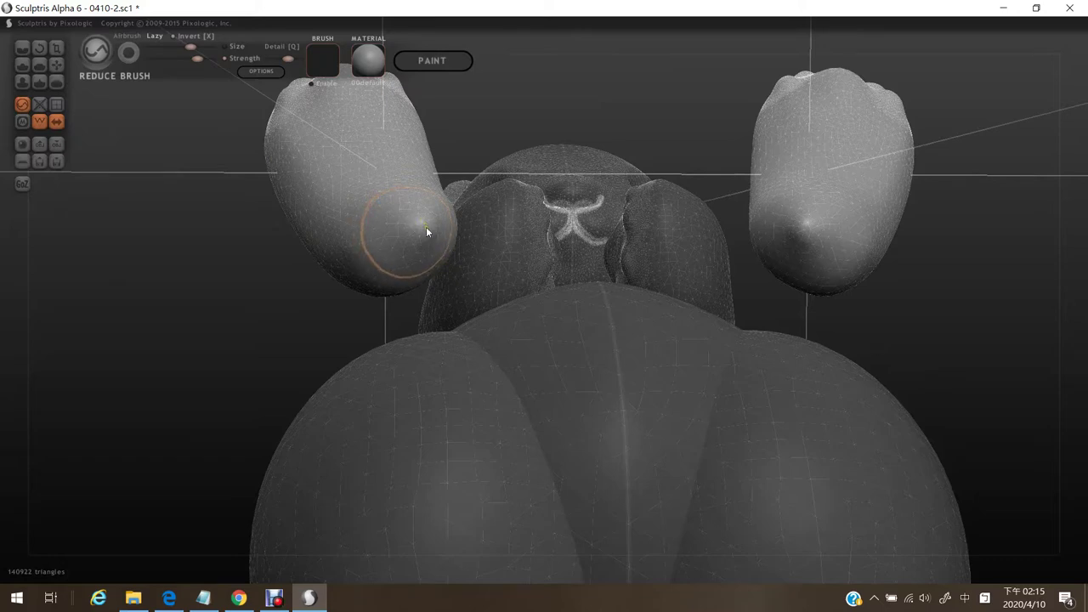
mouse_move(426, 226)
mouse_down()
mouse_move(416, 227)
mouse_move(421, 218)
mouse_up()
mouse_move(417, 227)
mouse_down()
mouse_move(403, 239)
mouse_move(425, 227)
mouse_move(424, 252)
mouse_move(390, 265)
mouse_move(435, 243)
mouse_move(405, 196)
mouse_up()
mouse_move(330, 216)
mouse_down()
mouse_move(358, 263)
mouse_move(454, 182)
mouse_up()
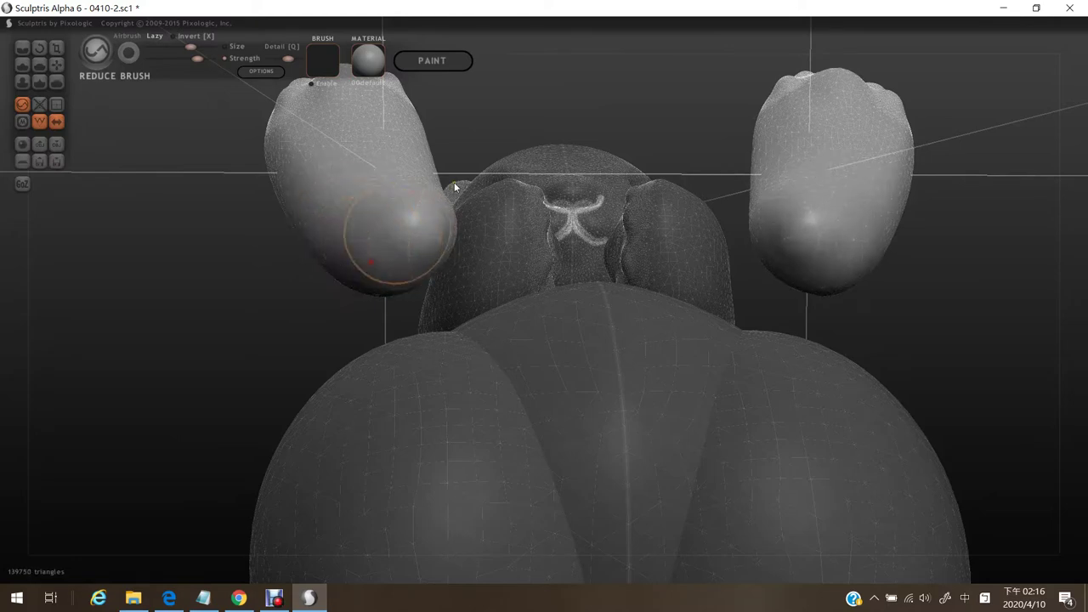
drag(551, 112, 499, 114)
mouse_move(446, 255)
mouse_down()
mouse_move(444, 227)
mouse_move(472, 231)
mouse_move(398, 249)
mouse_move(498, 244)
mouse_up()
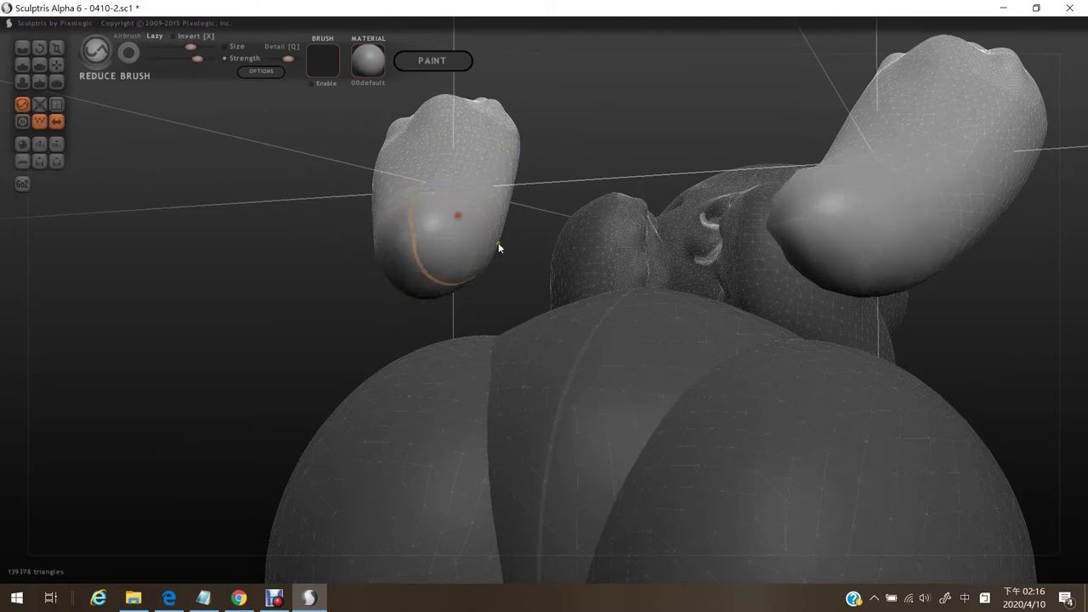
mouse_move(281, 268)
mouse_down()
mouse_move(358, 295)
mouse_move(270, 258)
mouse_move(373, 230)
mouse_move(356, 204)
mouse_up()
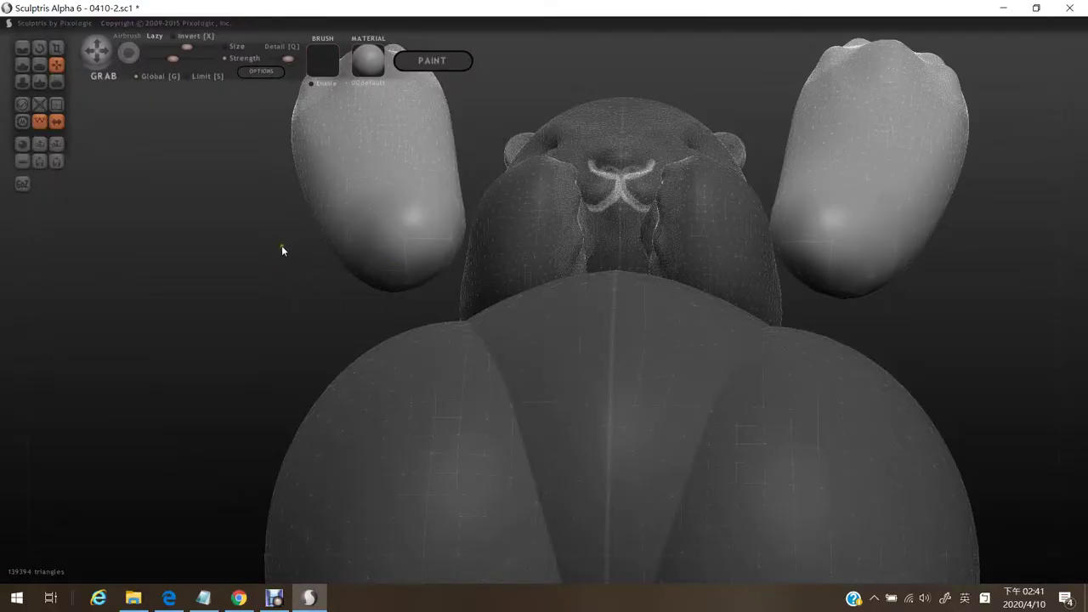
Hide the wireframe and smooth the rounded heel ends of the copied limbs.
mouse_move(282, 247)
mouse_down()
mouse_move(238, 212)
mouse_move(301, 329)
mouse_up()
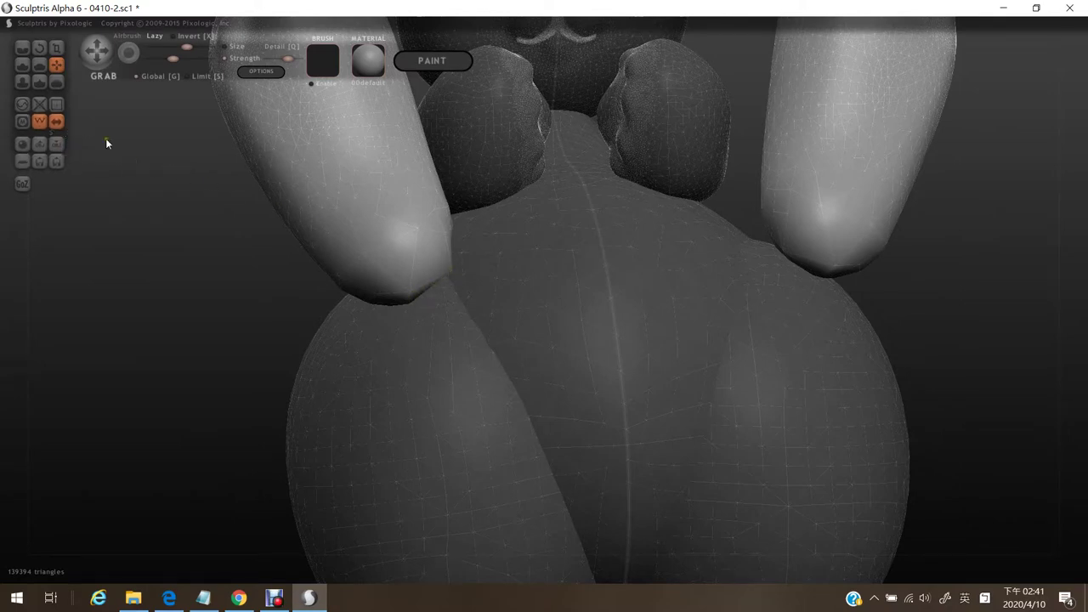
click(40, 122)
drag(192, 273, 189, 240)
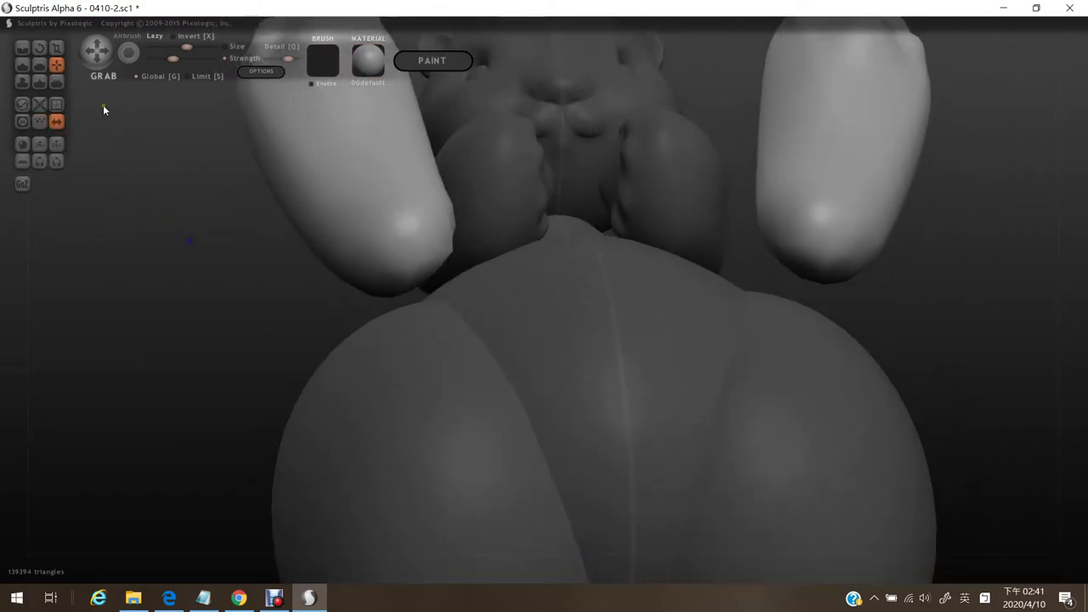
click(56, 81)
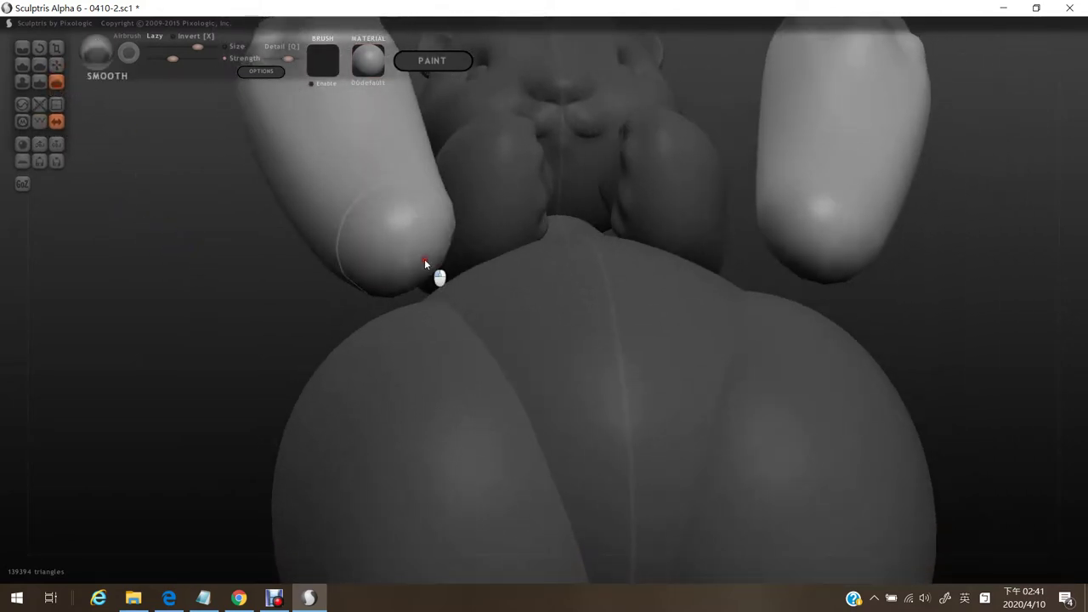
drag(255, 301, 188, 258)
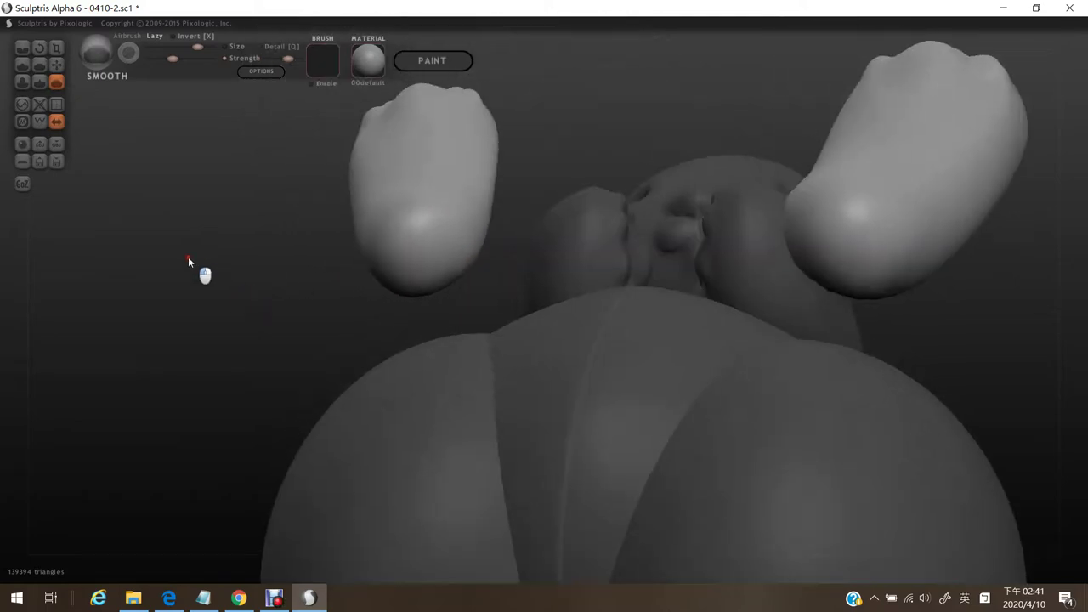
drag(260, 304, 350, 254)
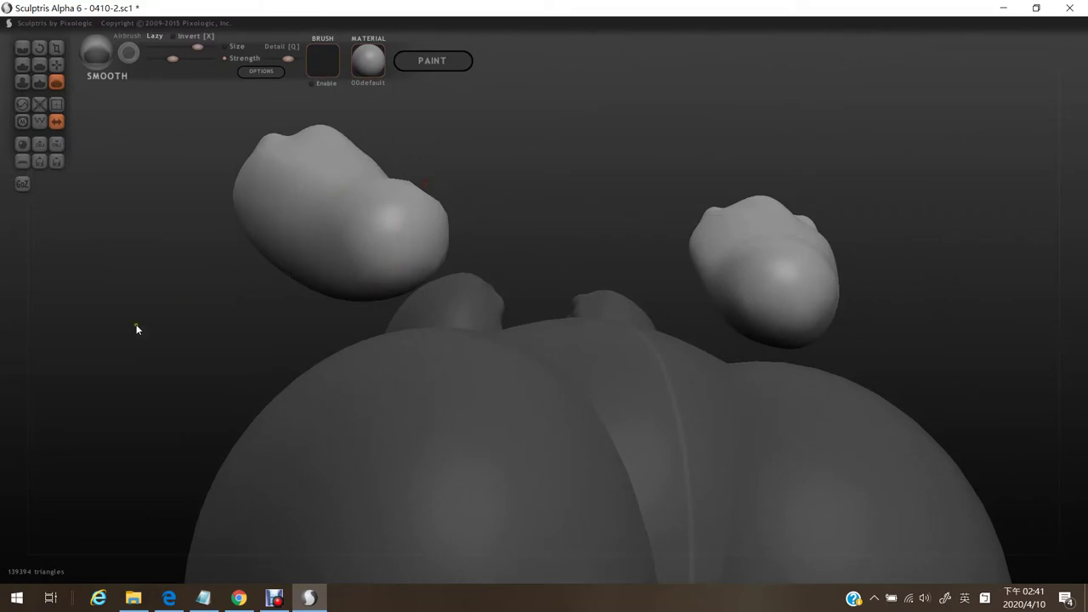
drag(137, 329, 192, 366)
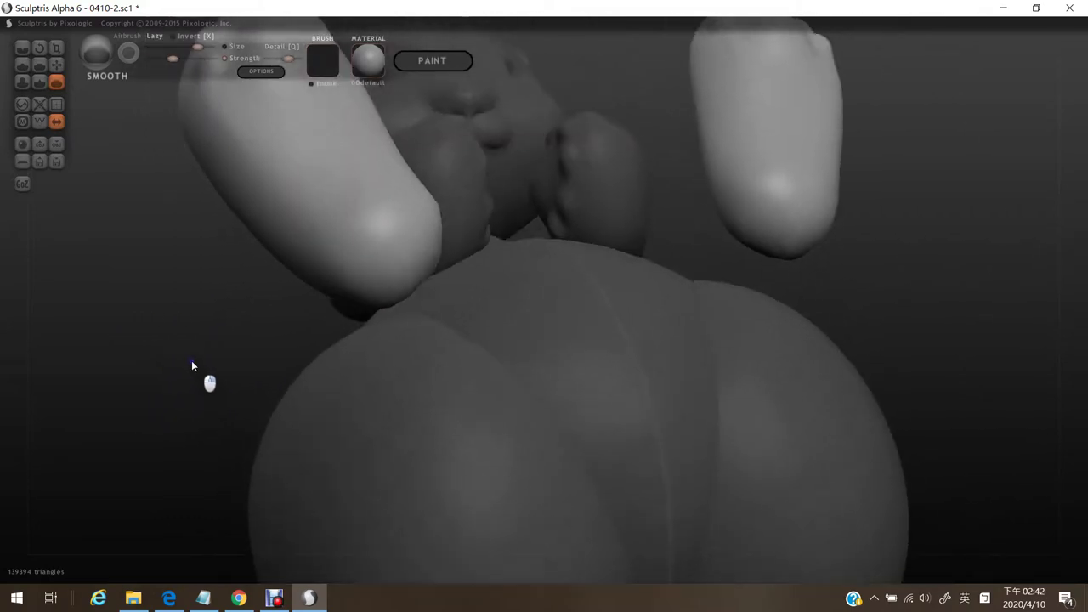
Show the wireframe again and work over the limbs' heel ends once more with the Reduce Brush.
click(39, 121)
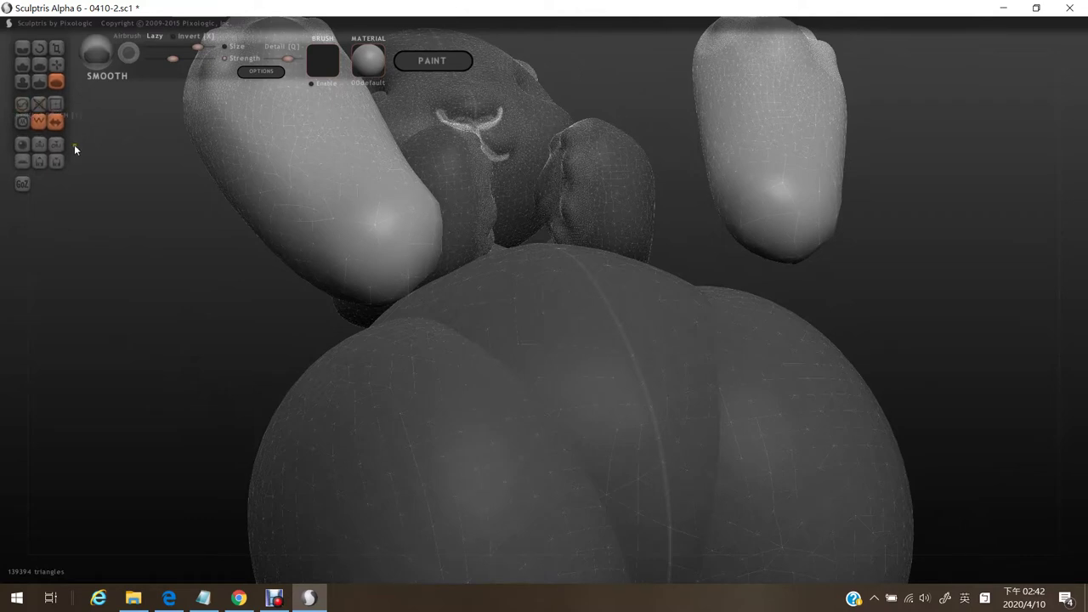
click(22, 104)
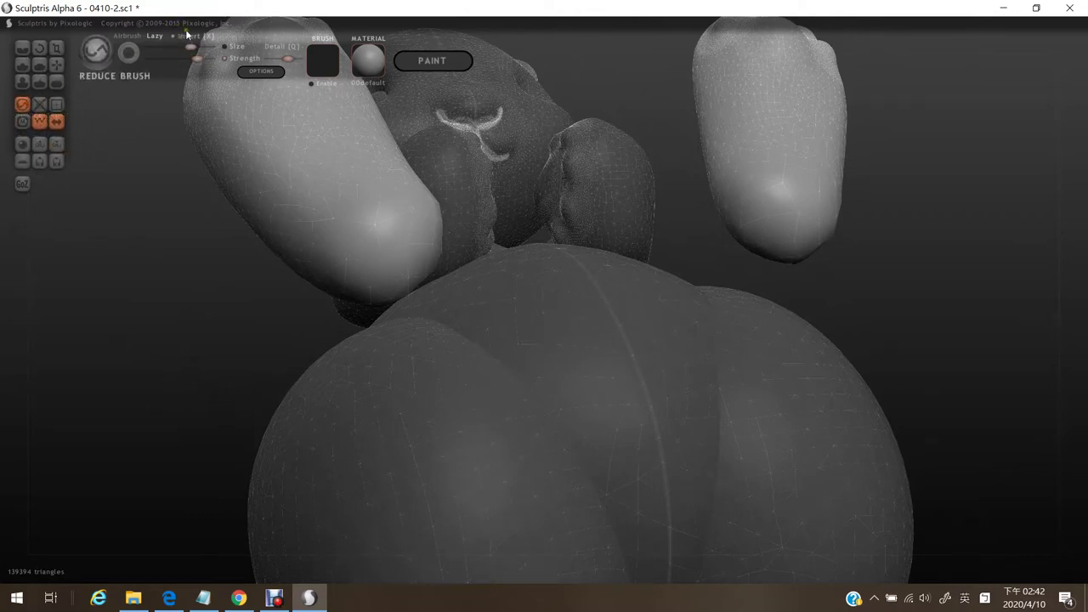
click(396, 275)
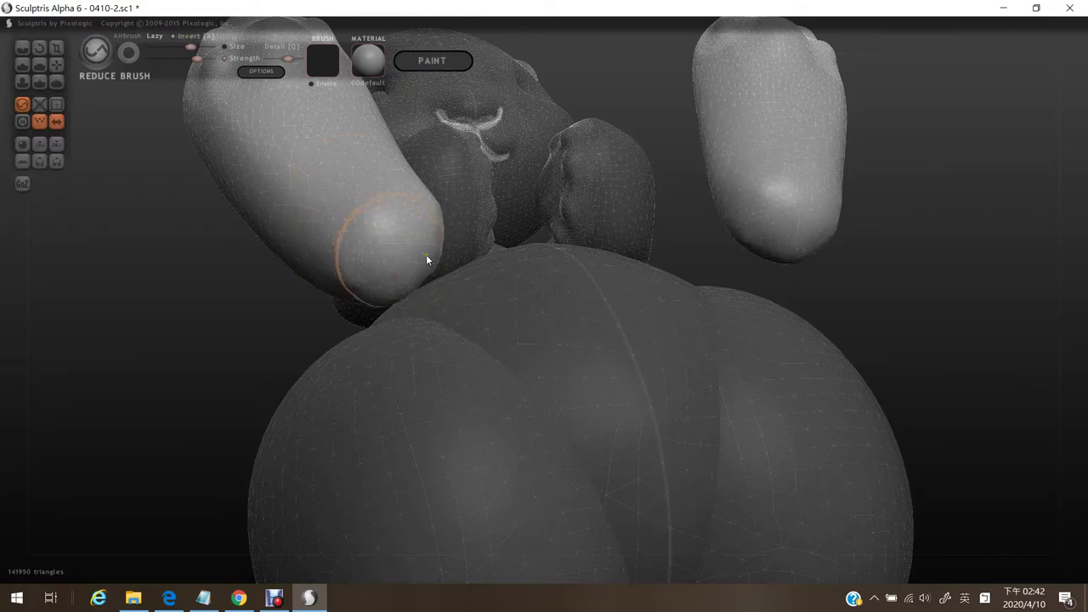
click(140, 253)
drag(141, 255, 225, 252)
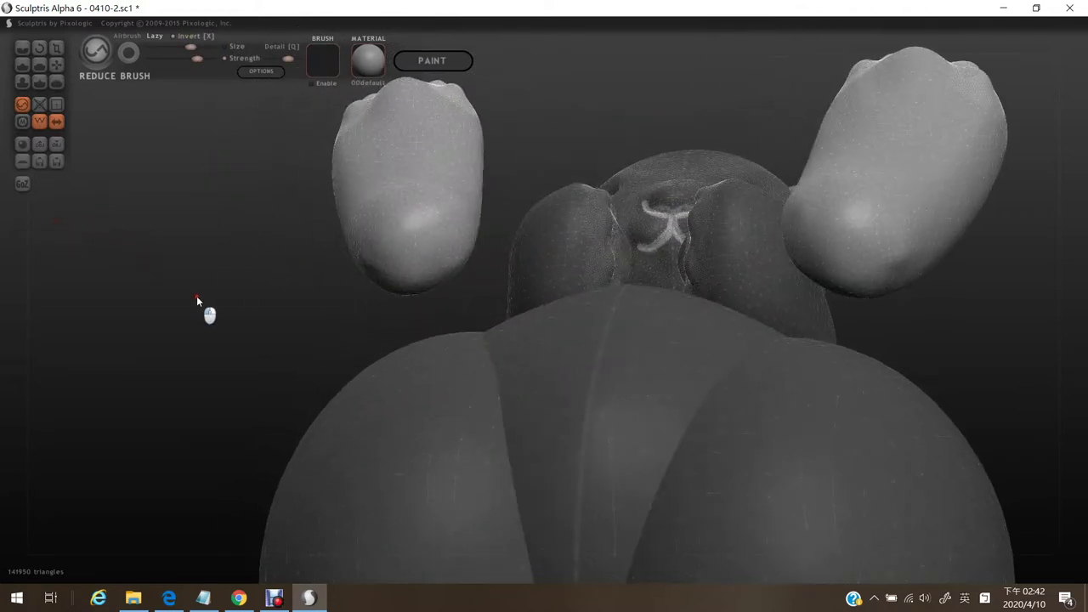
drag(197, 298, 314, 257)
drag(104, 281, 252, 314)
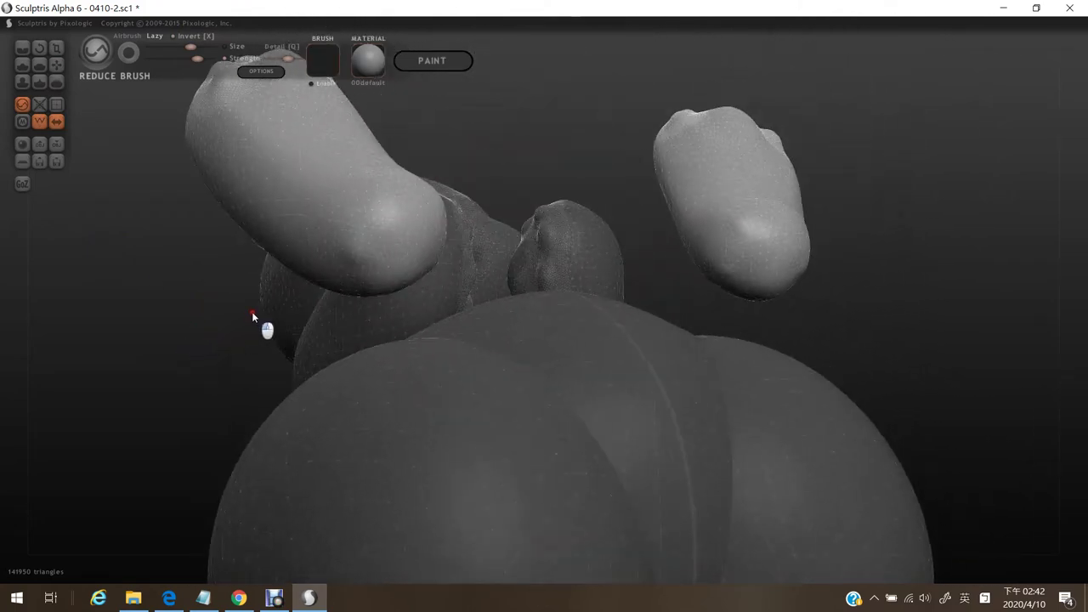
Smooth the heel ends further, with the wireframe hidden and a smaller Smooth brush for the tips.
click(56, 81)
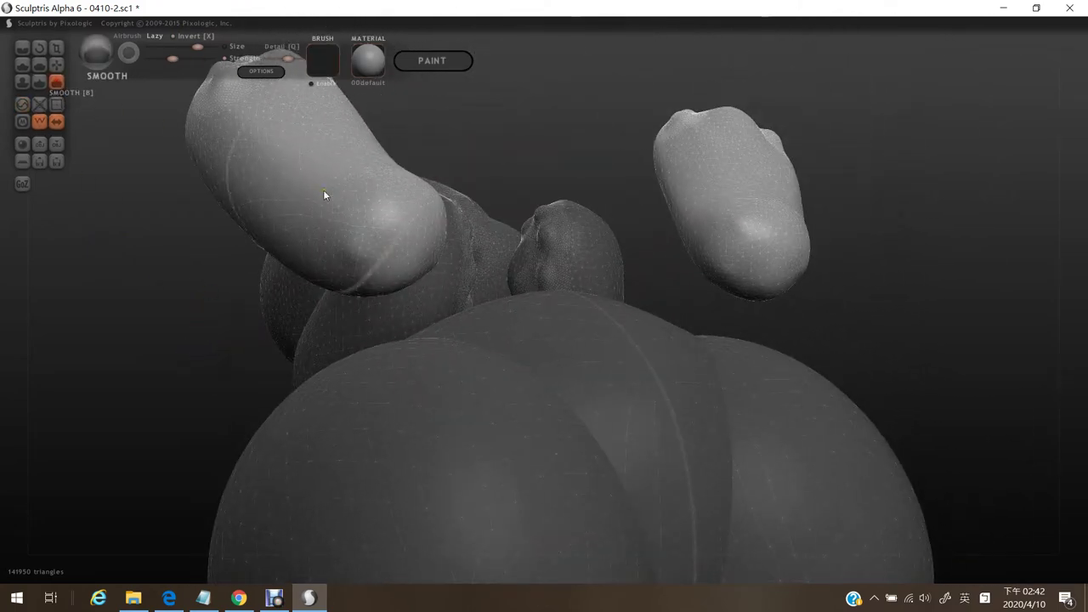
click(350, 254)
mouse_move(210, 280)
mouse_down()
mouse_move(139, 289)
mouse_move(174, 320)
mouse_move(185, 304)
mouse_up()
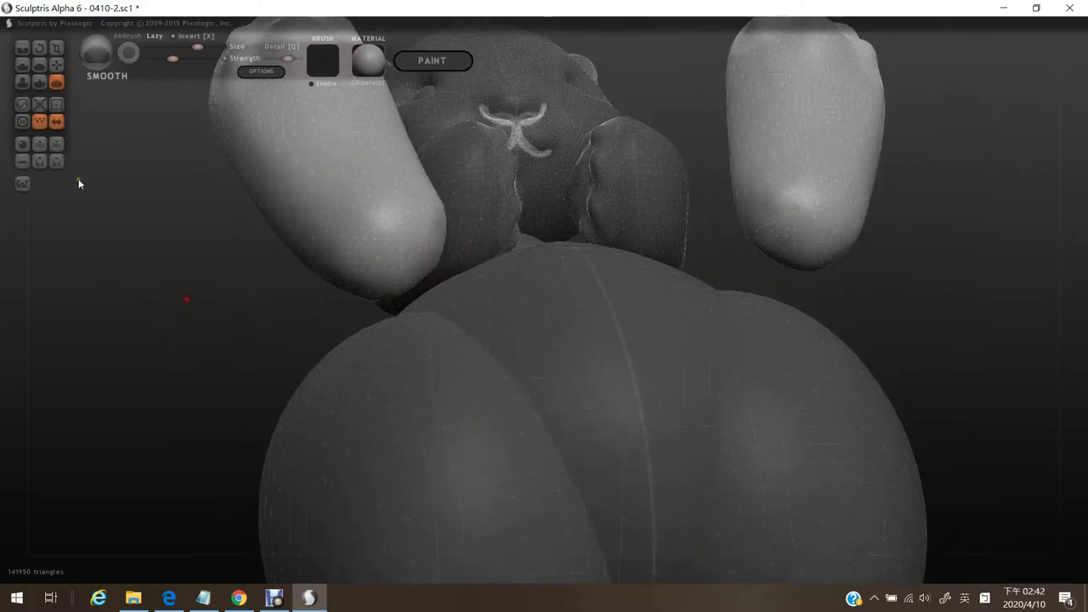
click(38, 122)
mouse_move(136, 204)
mouse_down()
mouse_move(197, 248)
mouse_move(175, 286)
mouse_move(204, 236)
mouse_move(111, 216)
mouse_move(127, 194)
mouse_up()
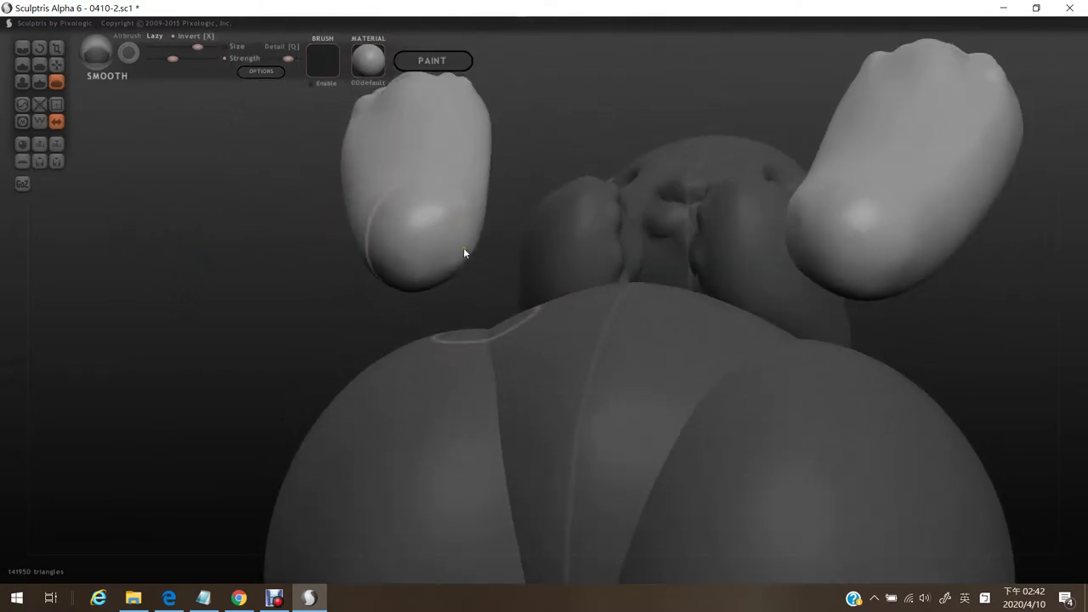
key(space)
drag(477, 190, 477, 214)
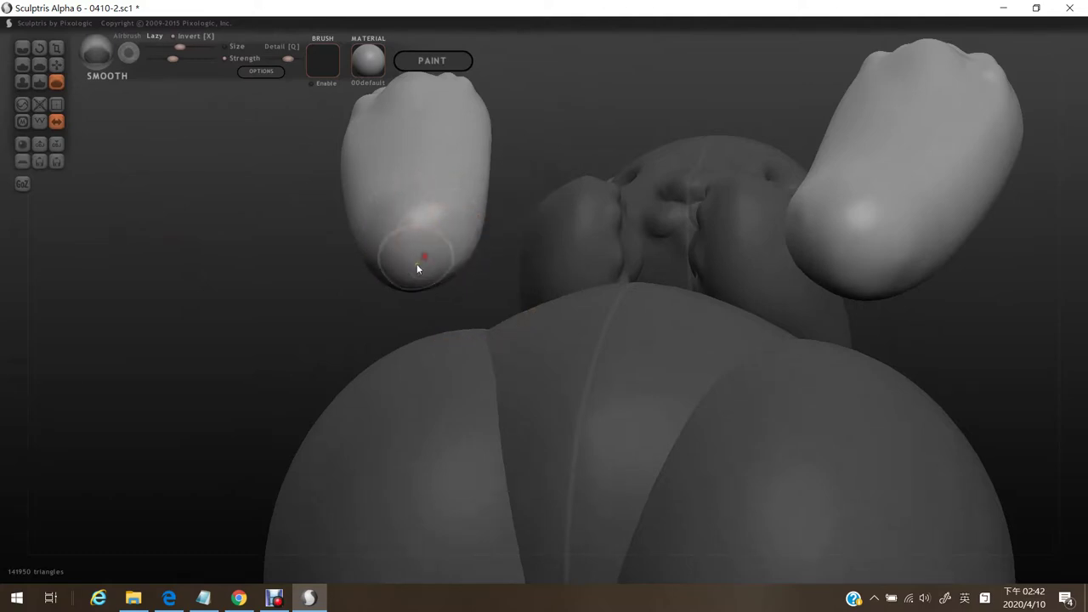
drag(365, 336, 362, 301)
scroll(363, 301, down, 4)
right_drag(280, 303, 284, 349)
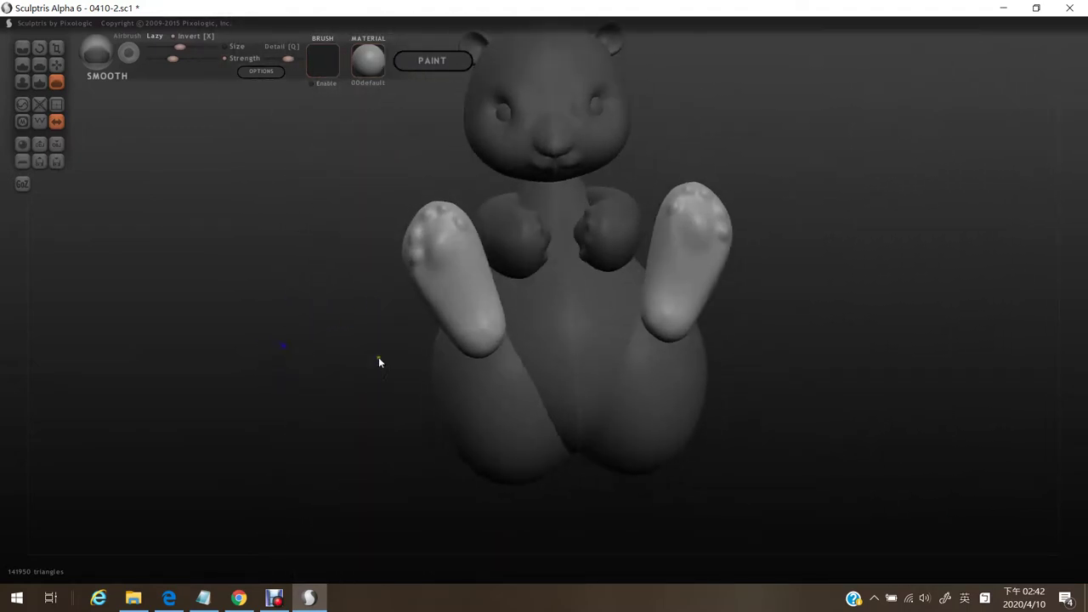
Pull at the heel ends of the lower legs using Grab with Global turned off.
click(55, 64)
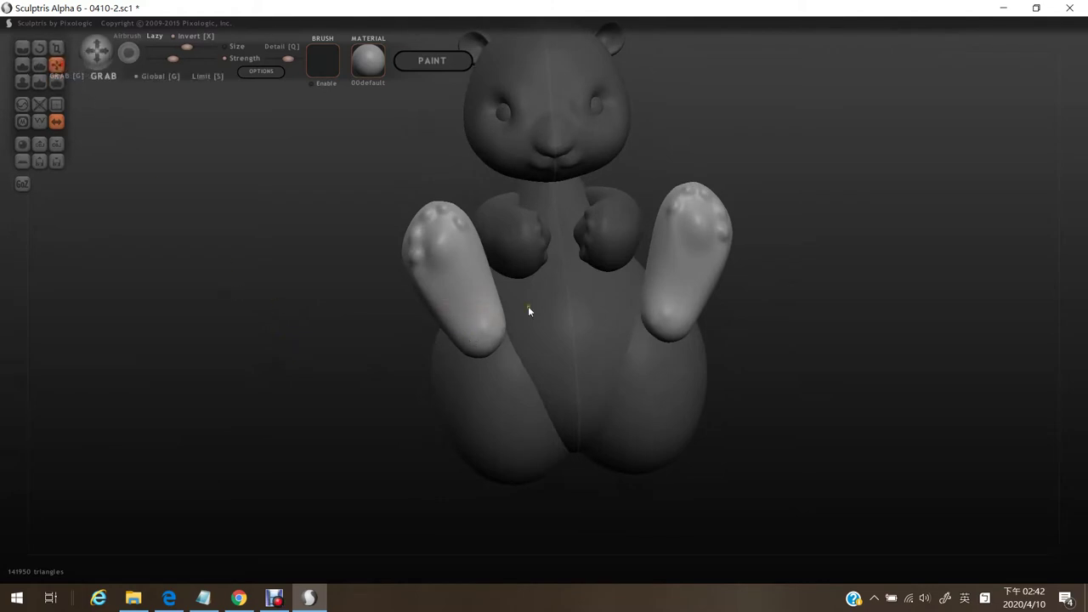
right_drag(393, 356, 364, 327)
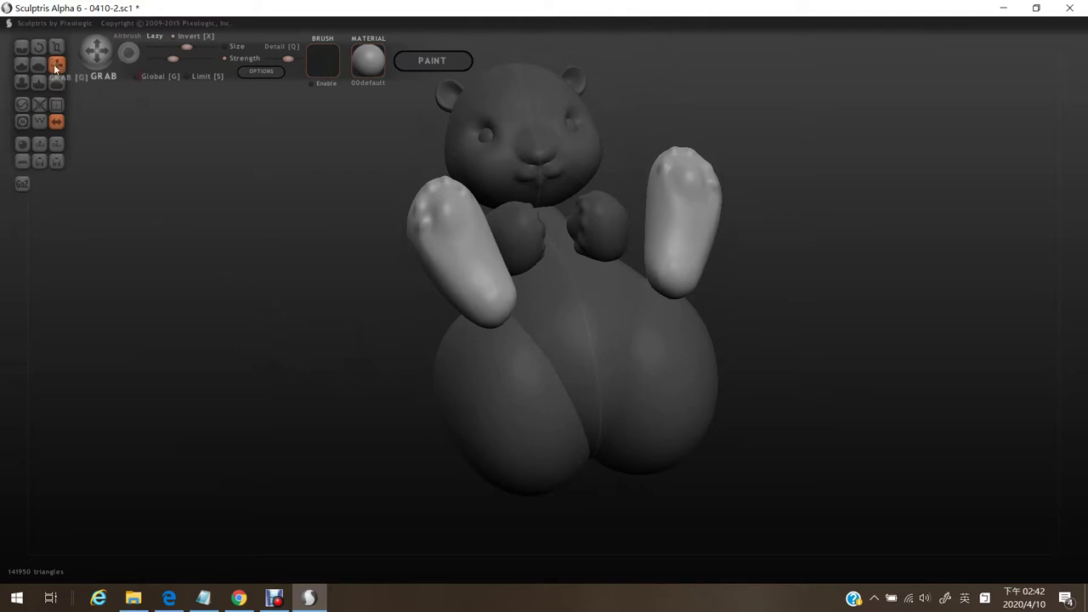
drag(498, 308, 522, 321)
right_drag(320, 316, 370, 305)
mouse_move(371, 308)
mouse_down()
mouse_move(448, 266)
mouse_move(478, 264)
mouse_move(457, 310)
mouse_move(338, 303)
mouse_move(403, 334)
mouse_move(476, 315)
mouse_move(451, 287)
mouse_up()
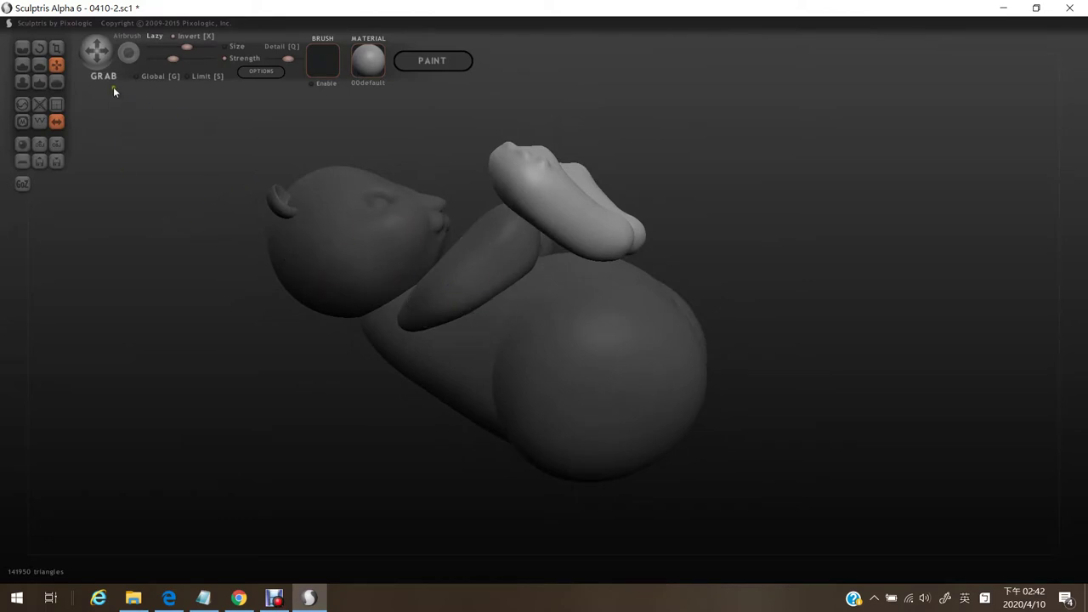
Adjust the lower legs with Scale and Grab so they rest lower and farther back against the thighs.
click(56, 48)
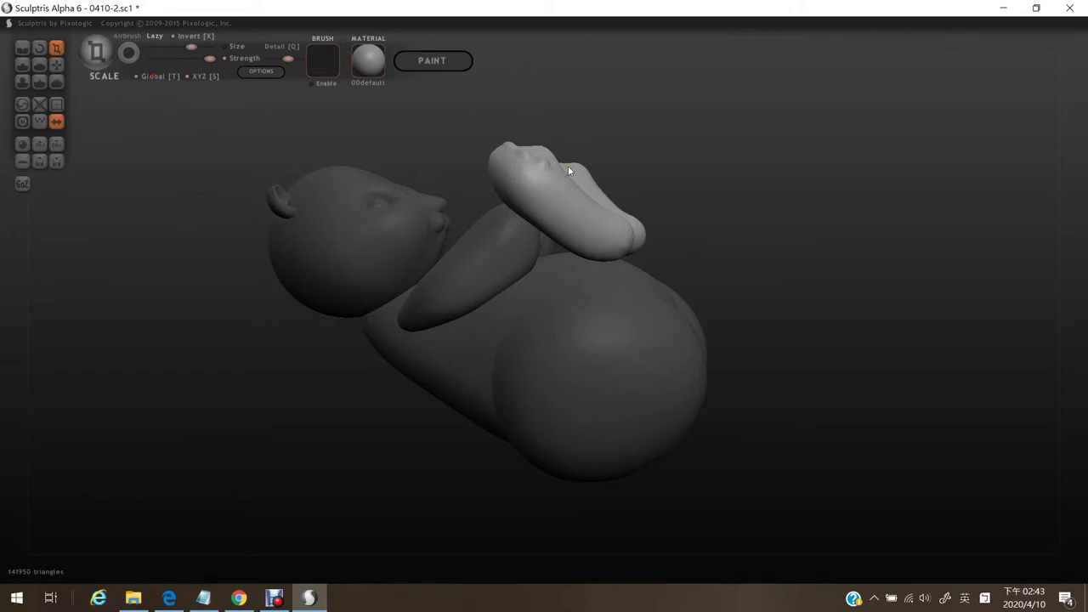
drag(566, 208, 625, 250)
click(57, 65)
right_drag(671, 247, 870, 281)
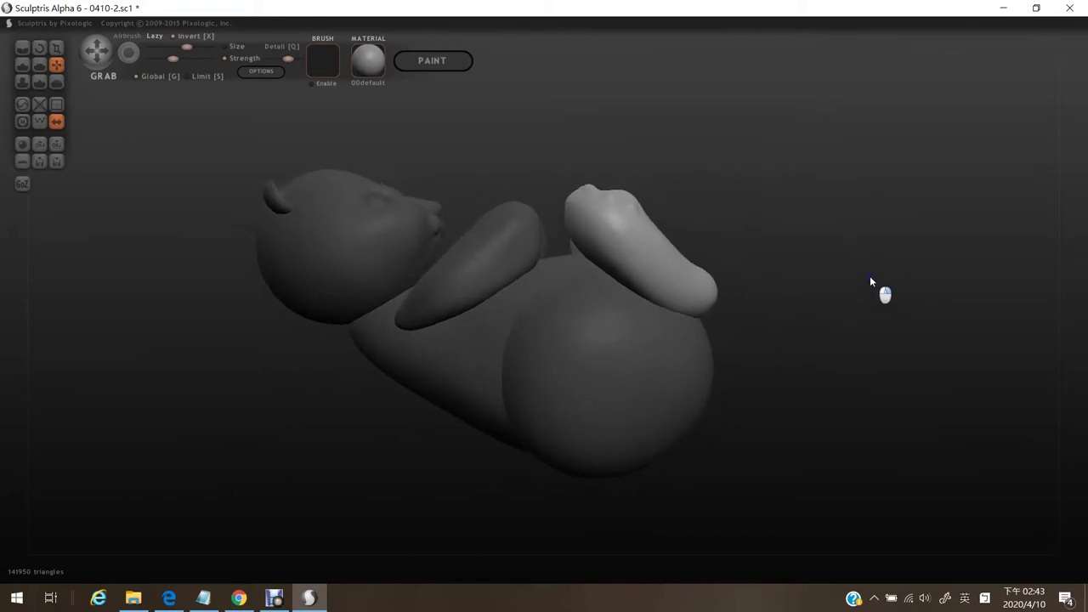
Rotate the lower legs slightly steeper in side view and move them farther back along the thighs.
click(39, 48)
drag(623, 245, 702, 318)
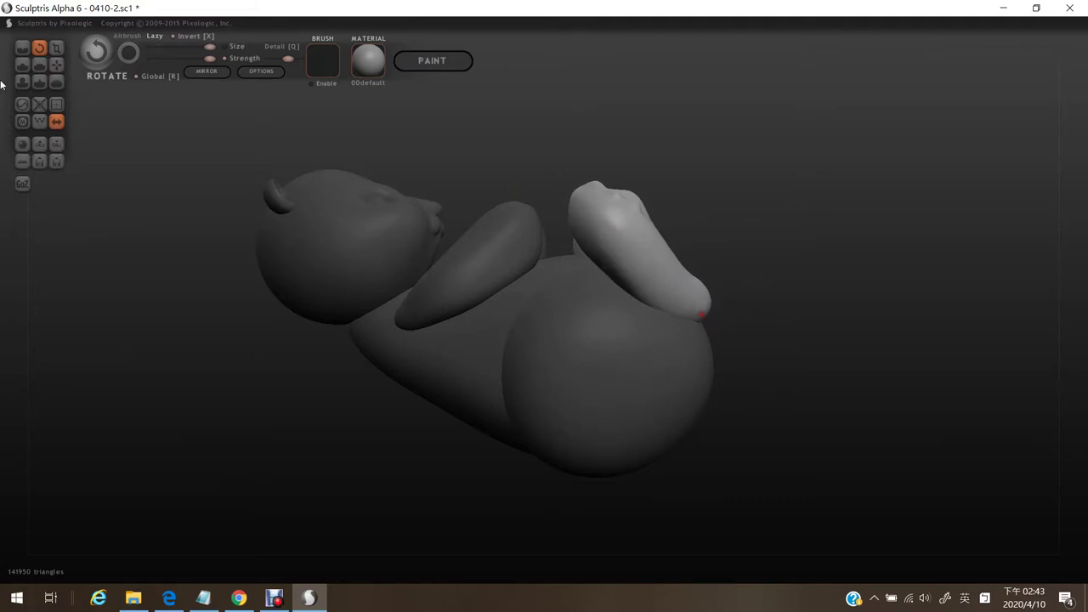
click(56, 65)
drag(613, 241, 635, 250)
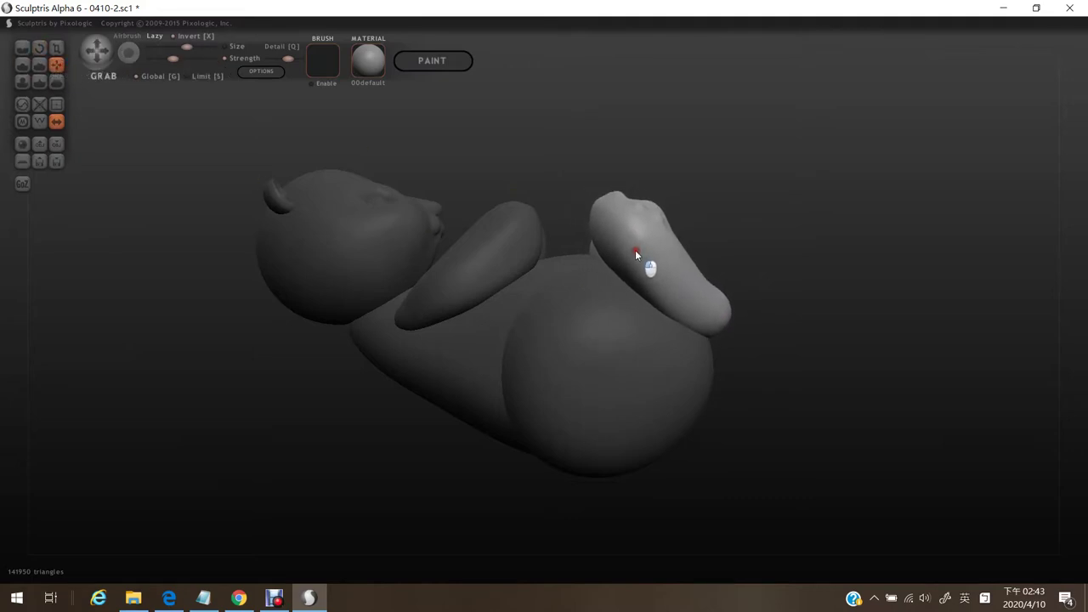
Shift the lower legs slightly toward the body's centre line in front view with Grab.
right_drag(867, 260, 715, 332)
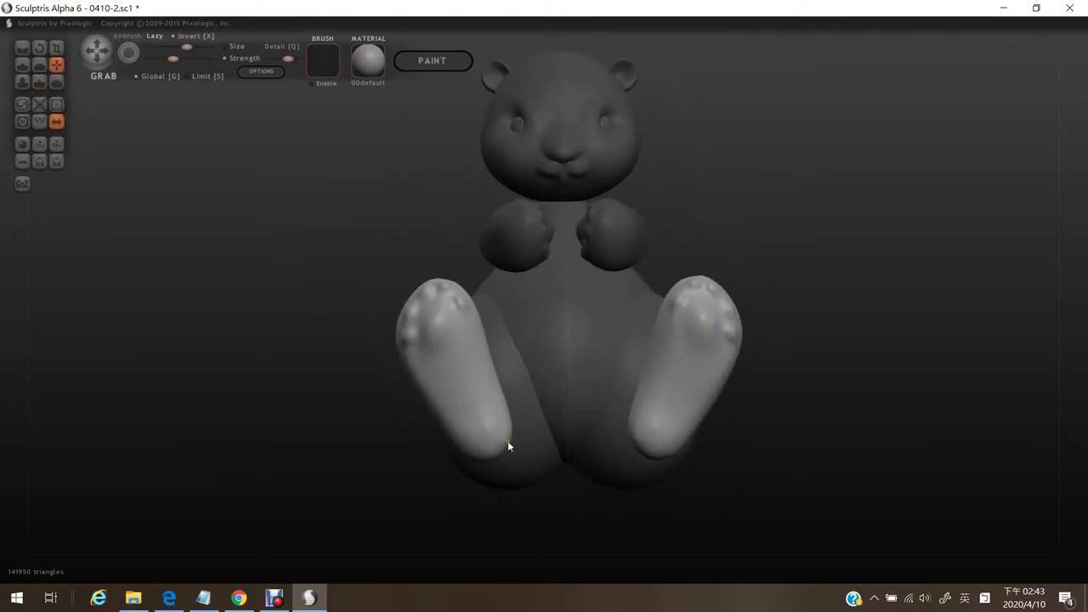
drag(485, 420, 501, 420)
right_drag(883, 342, 960, 342)
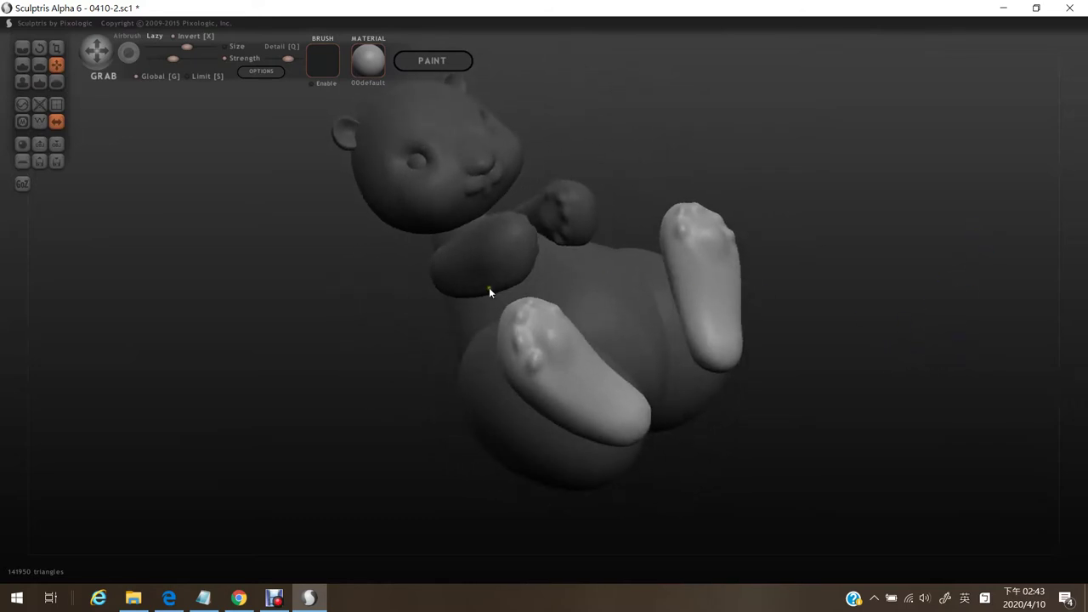
right_drag(489, 290, 383, 282)
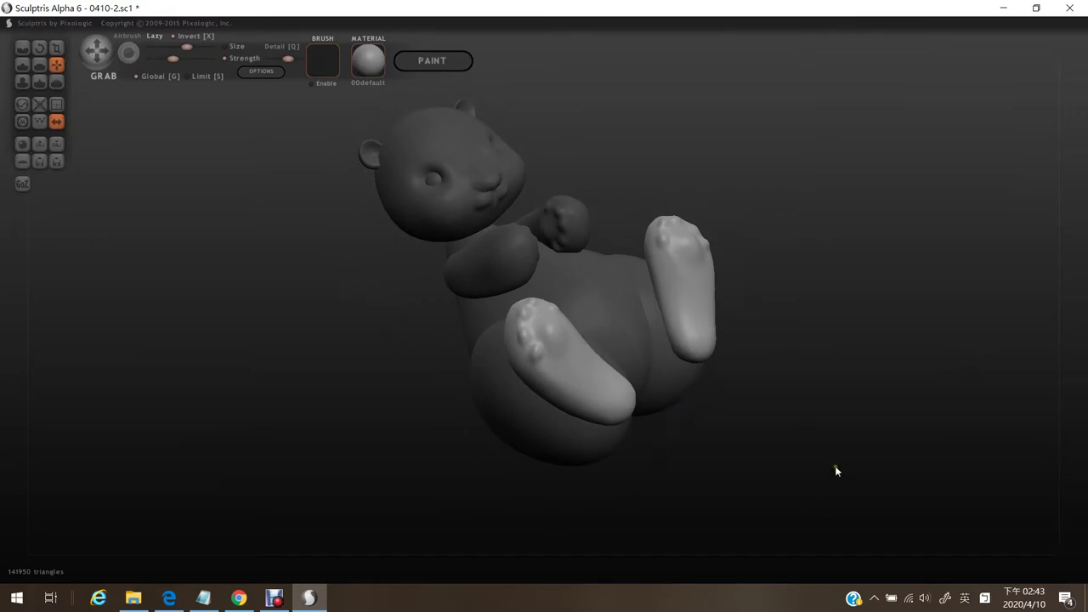
Duplicate the body and move the copy clear of the model, beyond the hind legs.
click(594, 304)
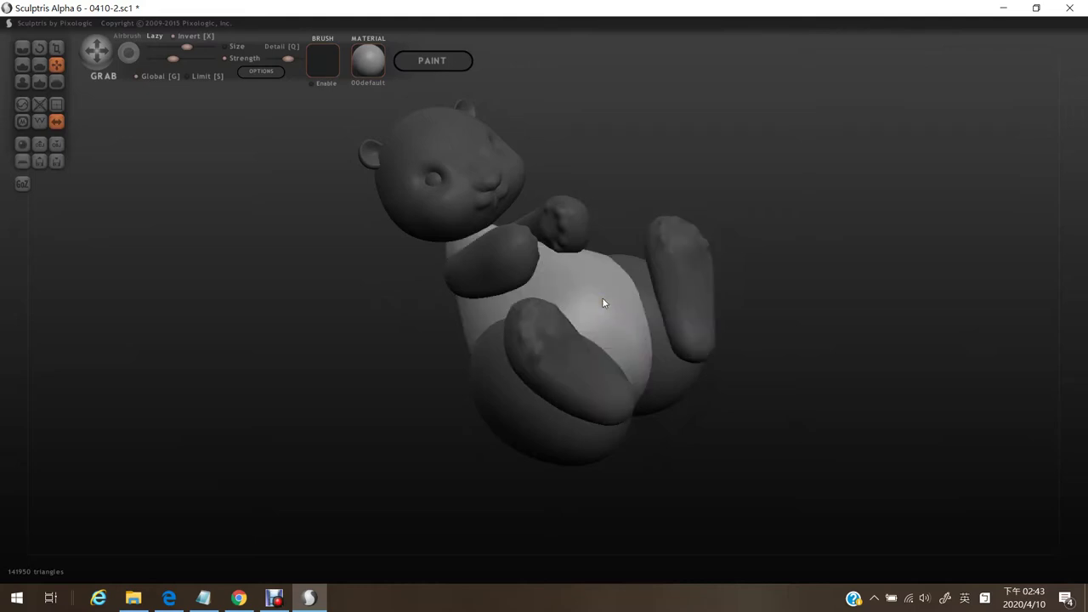
key(3)
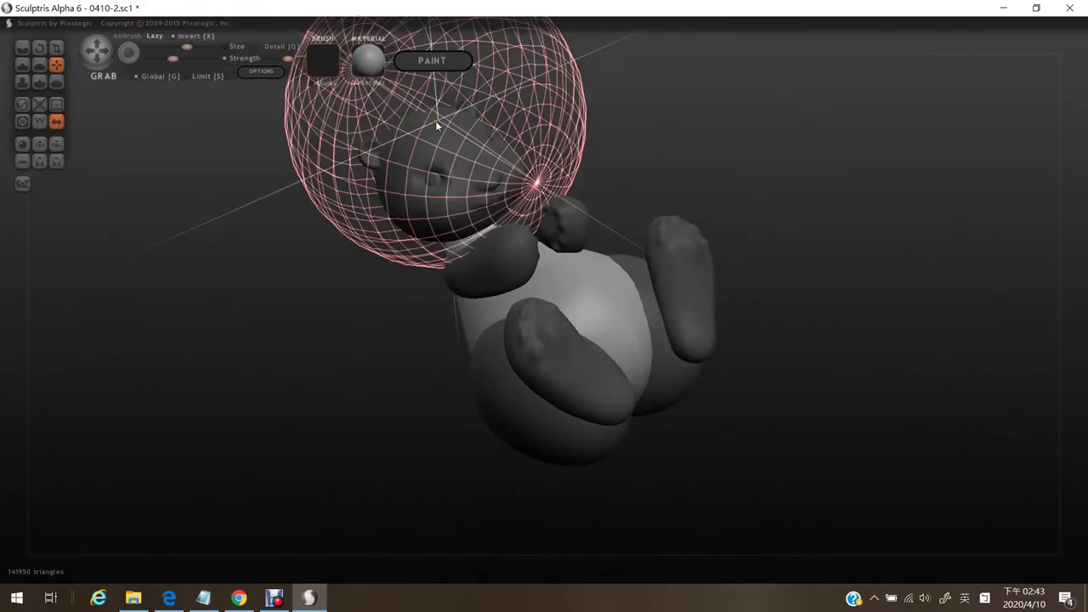
click(447, 118)
right_drag(907, 255, 1005, 211)
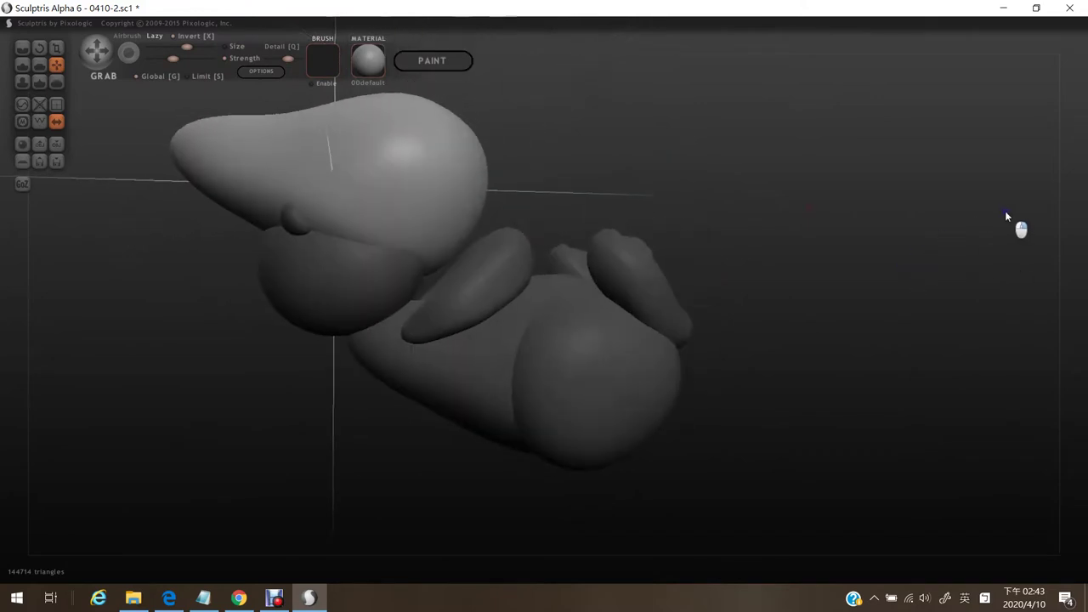
drag(1006, 212, 1003, 212)
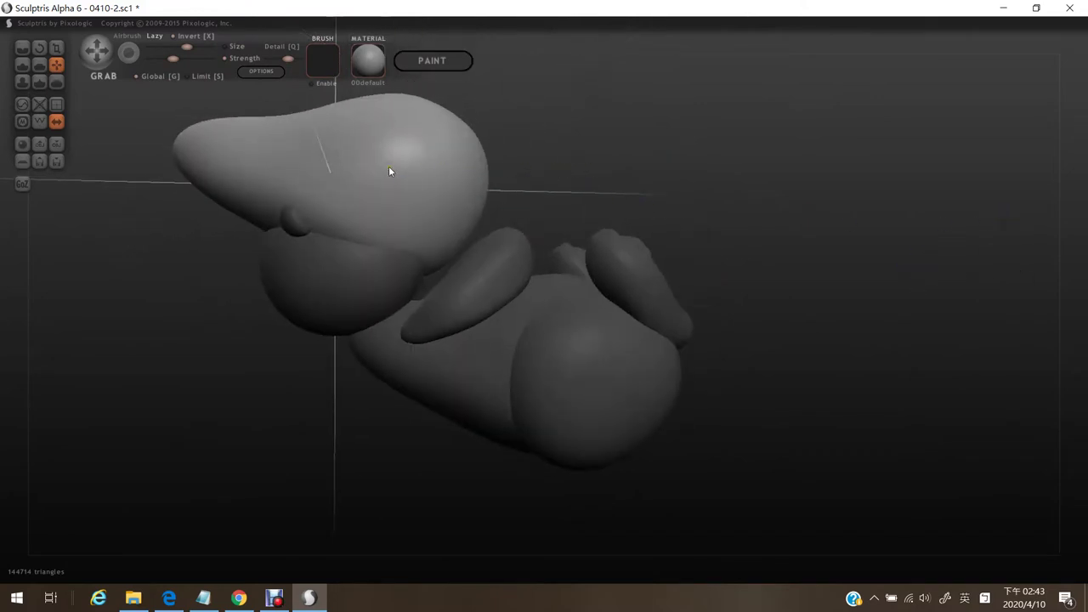
mouse_move(389, 171)
mouse_down()
mouse_move(935, 244)
mouse_move(1032, 292)
mouse_up()
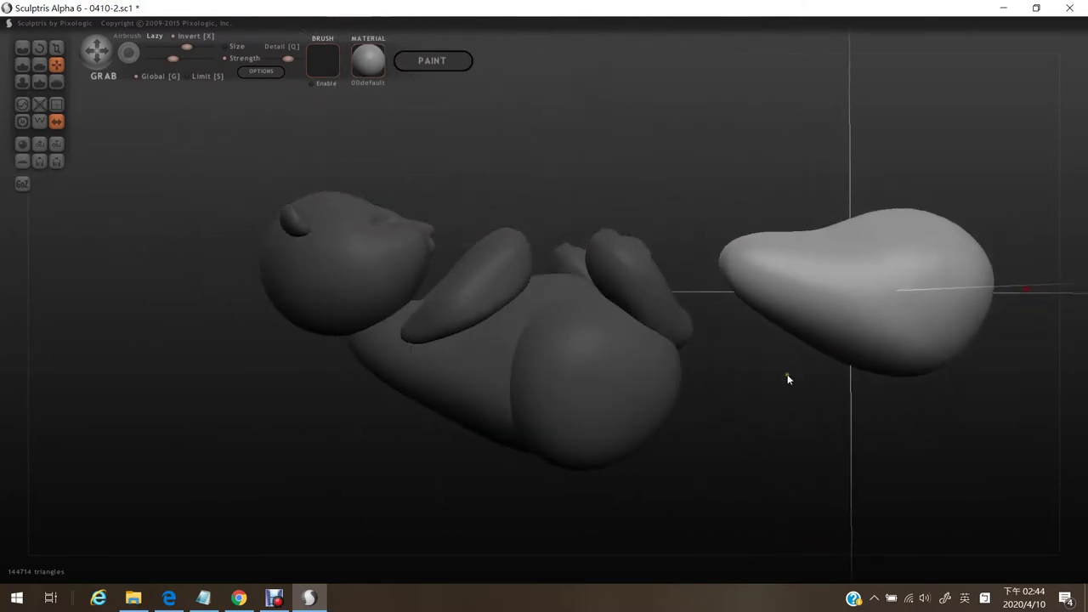
Turn off Global for Grab, enlarge the brush and pull the body copy's wide end outward into an elongated tail shape.
middle_drag(766, 406, 391, 431)
drag(727, 312, 732, 391)
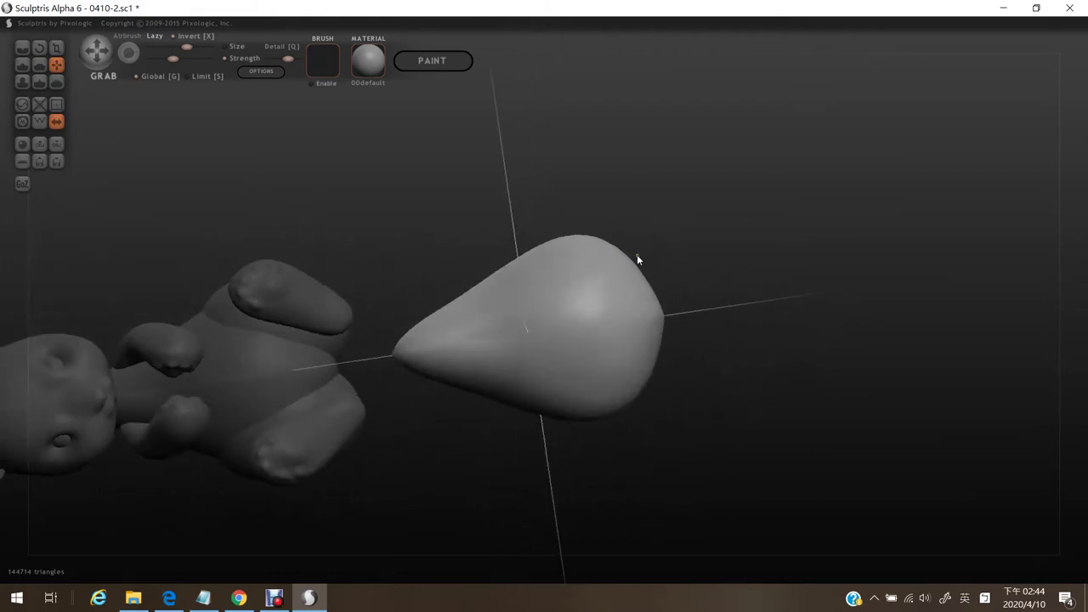
drag(794, 294, 830, 226)
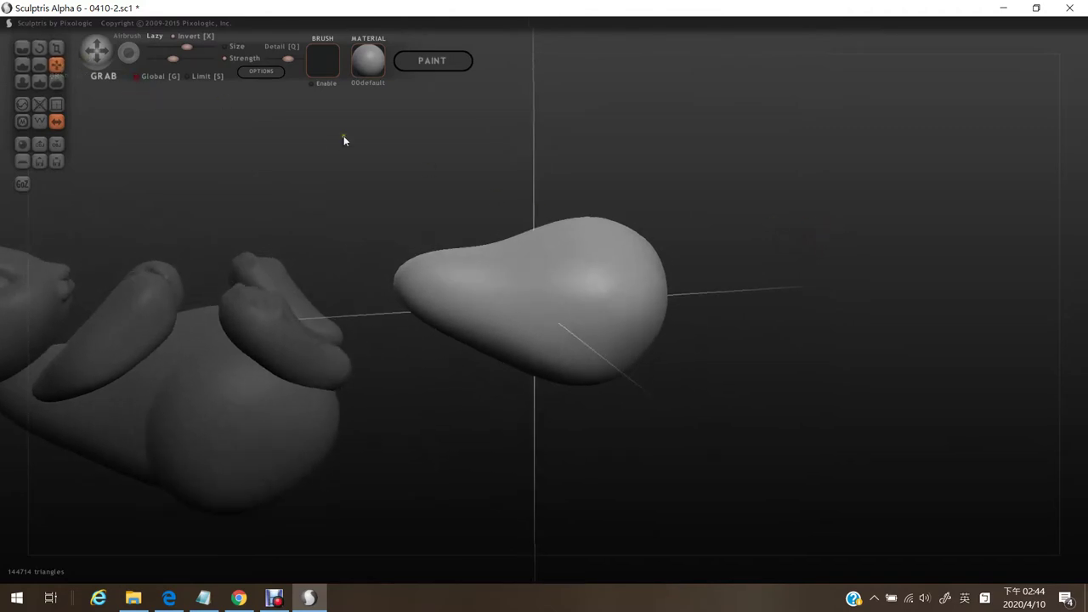
key(space)
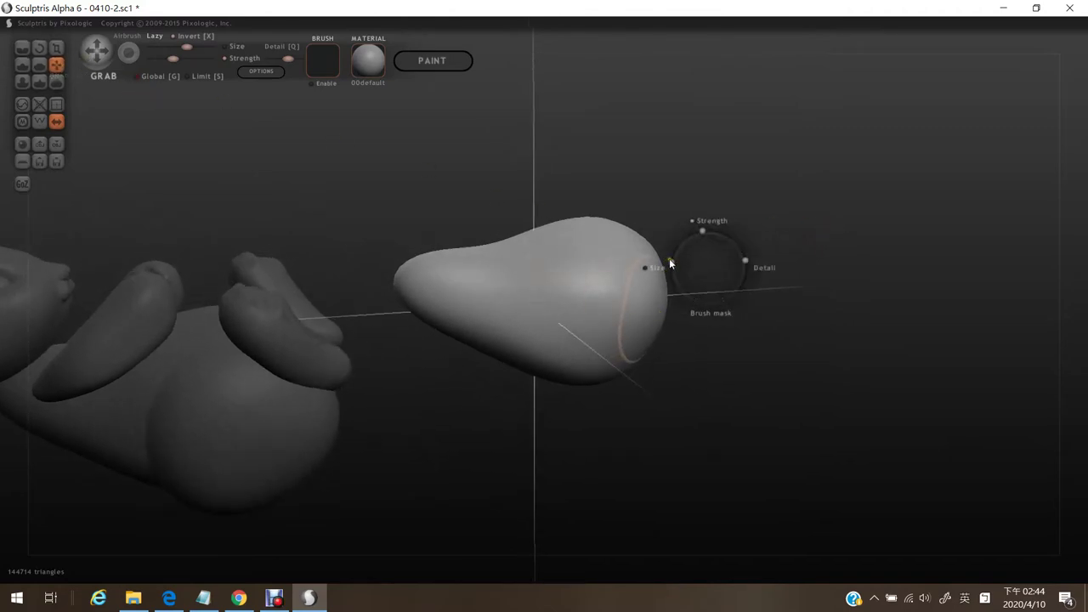
drag(737, 255, 732, 260)
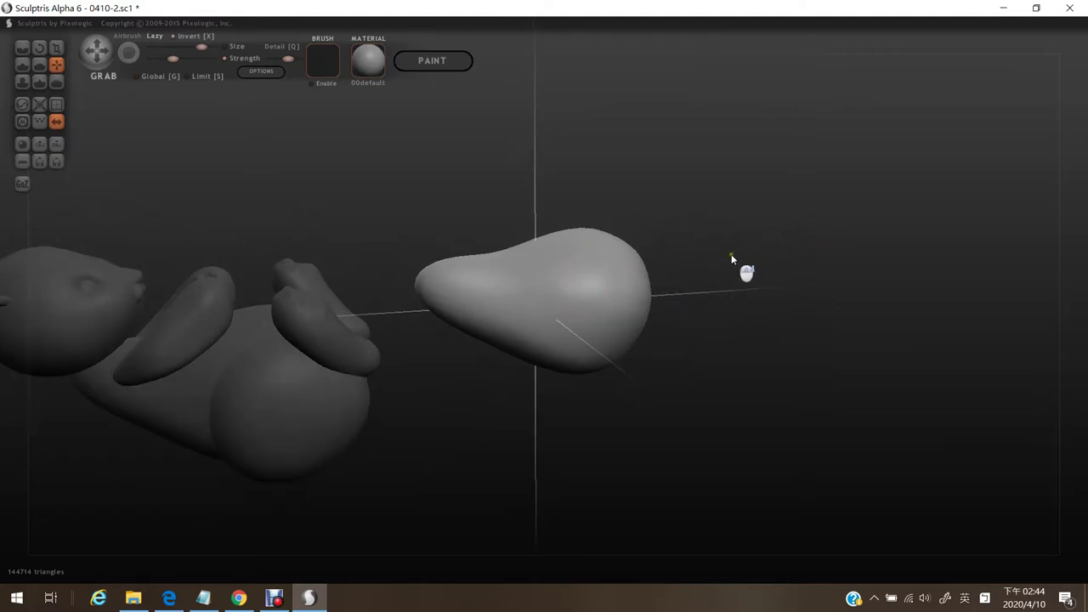
scroll(732, 259, down, 4)
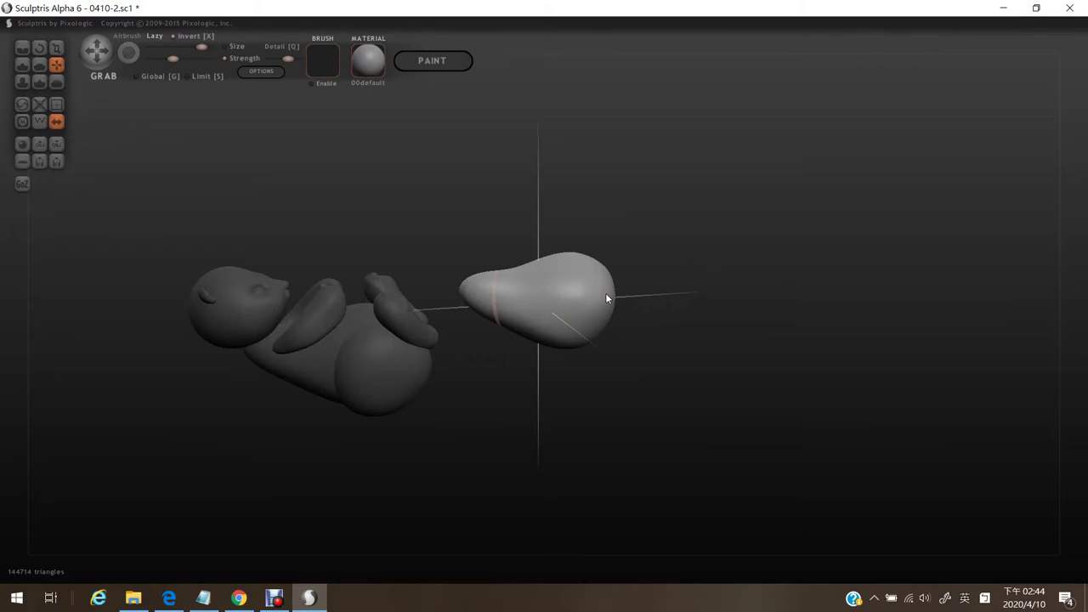
scroll(607, 299, up, 2)
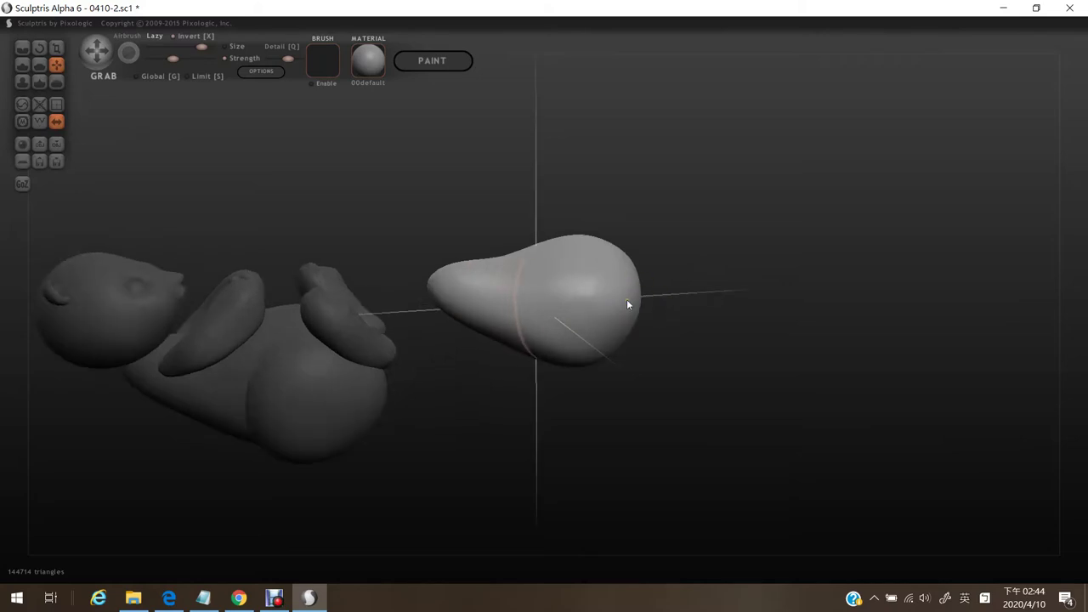
drag(626, 299, 726, 291)
mouse_move(625, 298)
mouse_down()
mouse_move(707, 282)
mouse_move(747, 248)
mouse_up()
drag(606, 324, 733, 312)
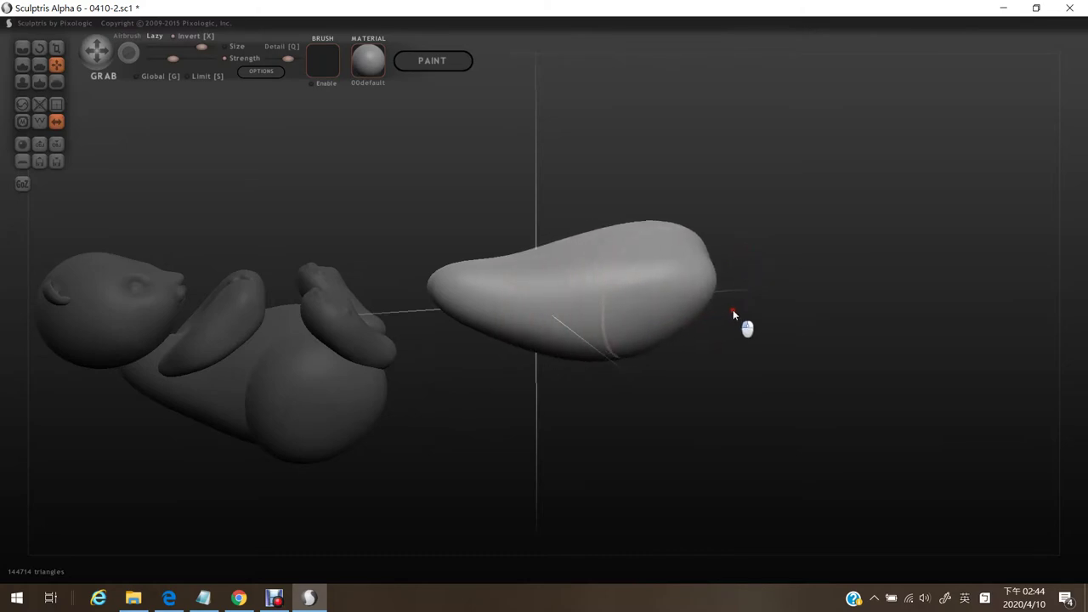
mouse_move(714, 272)
mouse_down()
mouse_move(769, 252)
mouse_move(826, 357)
mouse_move(863, 359)
mouse_move(811, 355)
mouse_move(763, 272)
mouse_move(789, 219)
mouse_move(838, 253)
mouse_move(831, 248)
mouse_up()
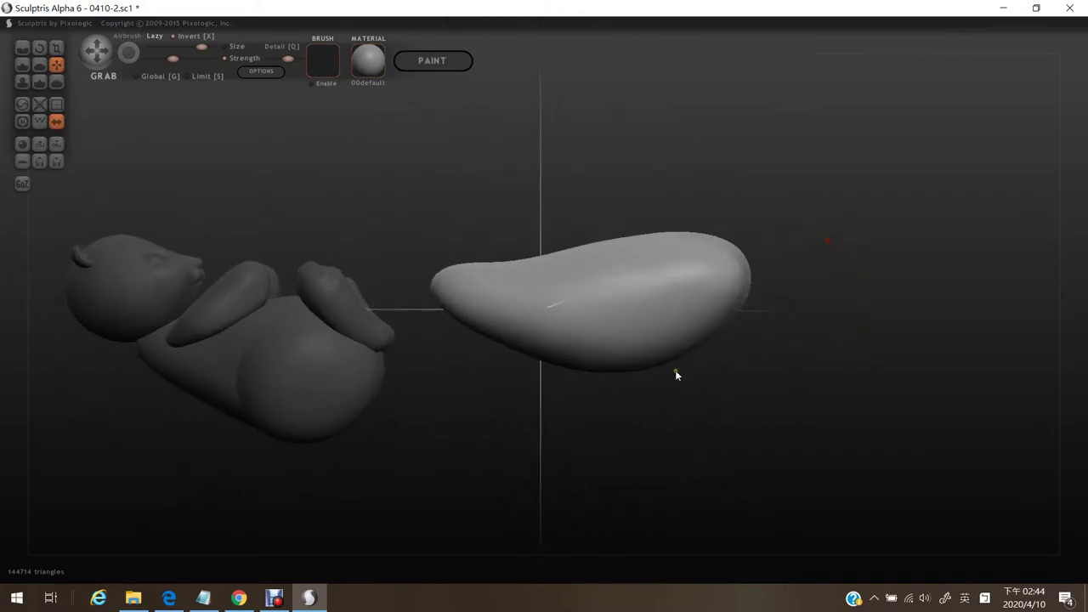
Push the underside of the tail's wide end upward, then reduce the Grab brush size and slim the narrow end.
mouse_move(676, 372)
mouse_down()
mouse_move(719, 425)
mouse_move(668, 363)
mouse_move(656, 249)
mouse_up()
mouse_move(714, 391)
mouse_down()
mouse_move(744, 396)
mouse_move(740, 274)
mouse_move(791, 437)
mouse_move(734, 431)
mouse_move(753, 426)
mouse_up()
key(space)
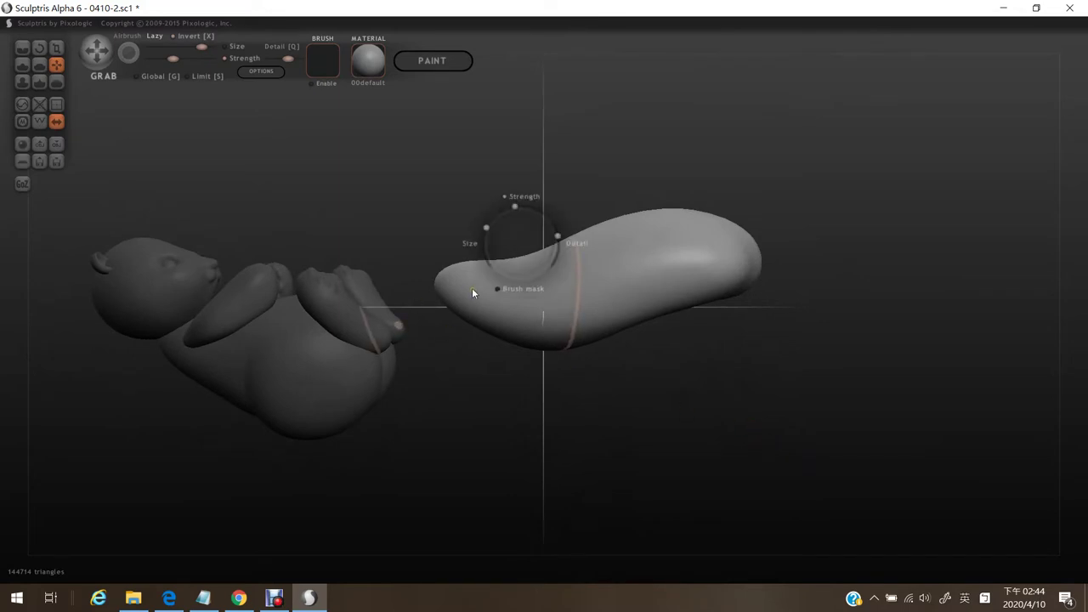
drag(486, 229, 483, 252)
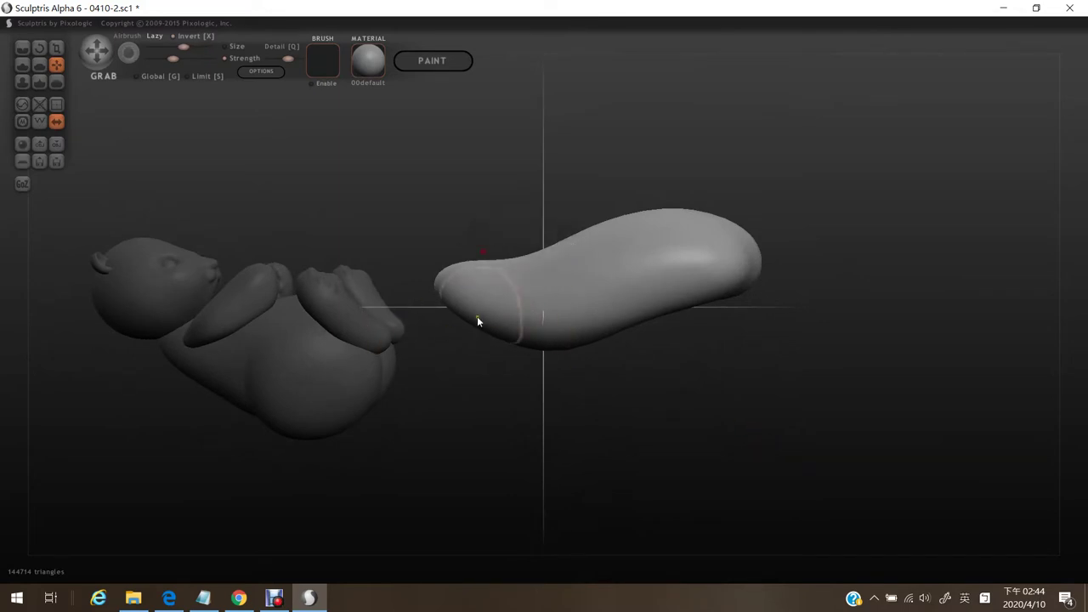
click(479, 329)
mouse_move(477, 327)
mouse_down()
mouse_move(484, 297)
mouse_move(464, 384)
mouse_move(481, 310)
mouse_up()
drag(501, 255, 486, 289)
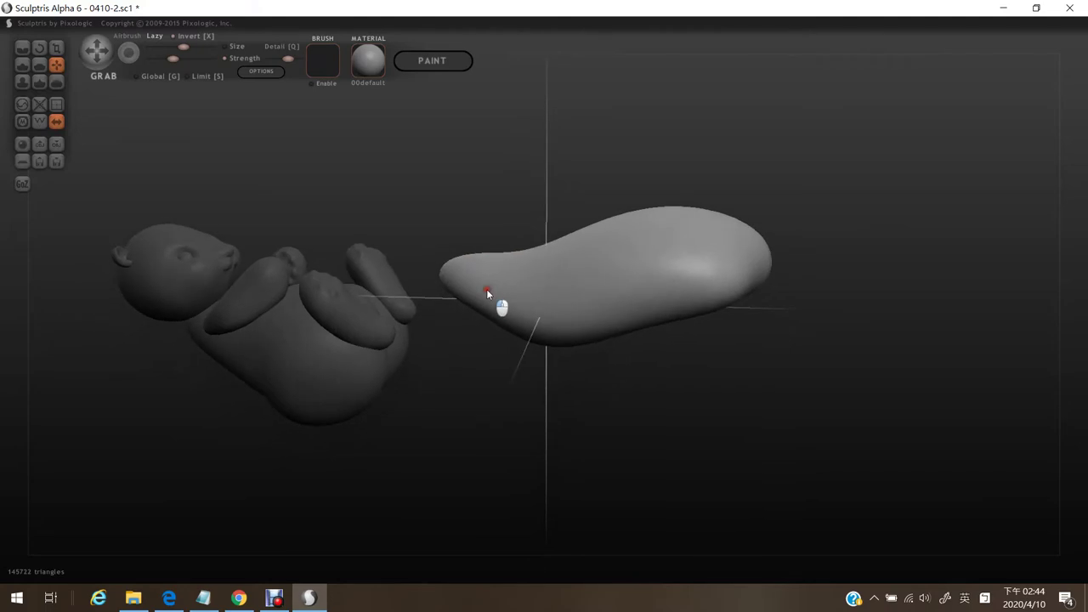
Smooth the pointed tip and ridge at the tail's wide end with the Smooth brush.
right_drag(487, 289, 590, 296)
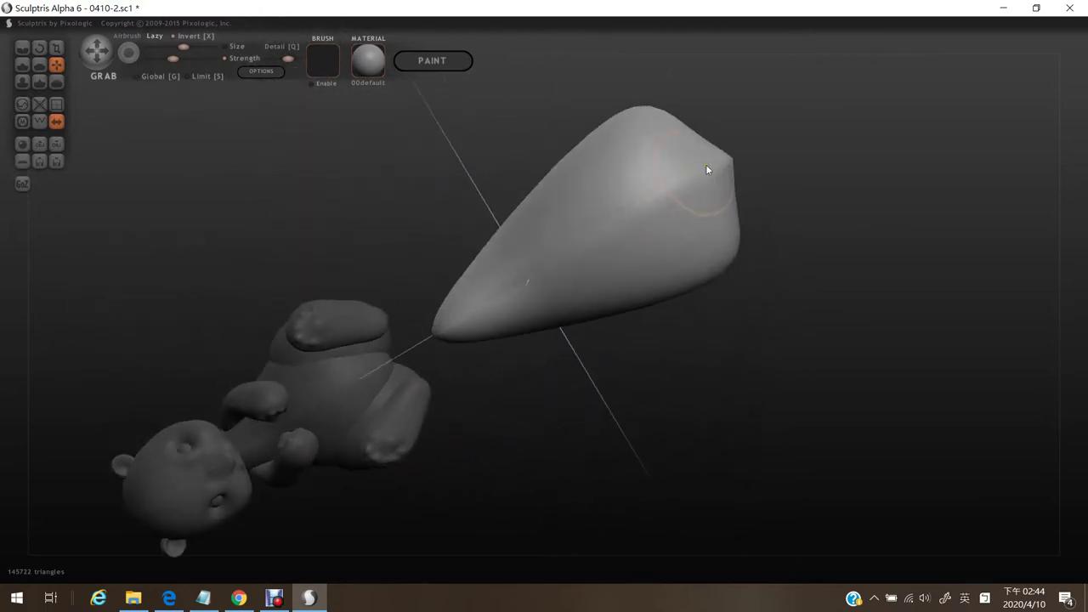
mouse_move(706, 169)
right_down()
mouse_move(777, 210)
mouse_move(765, 213)
right_up()
click(56, 82)
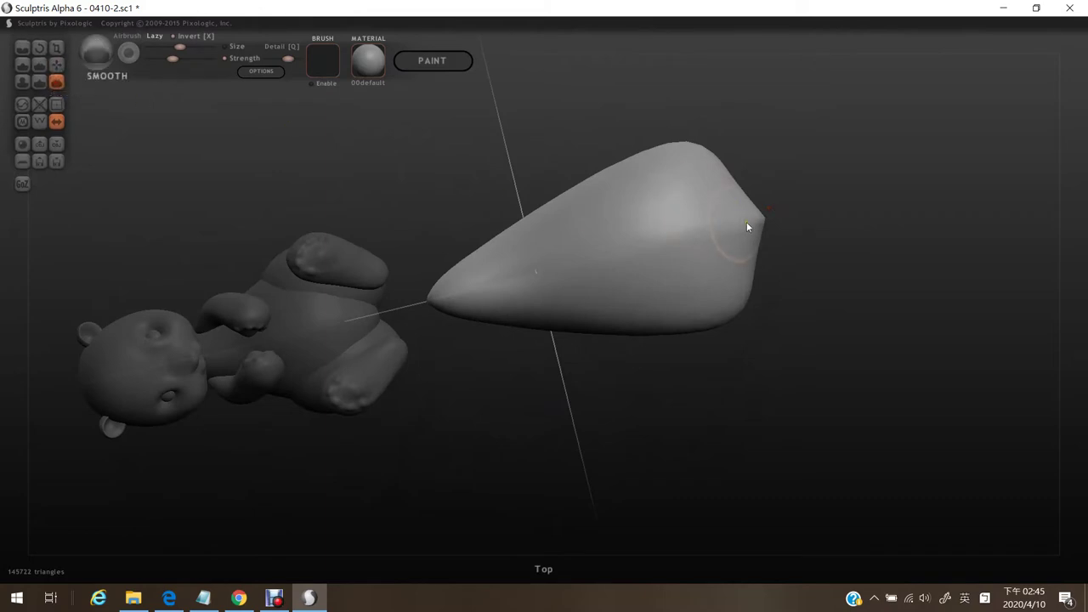
drag(760, 215, 760, 219)
right_drag(789, 223, 559, 322)
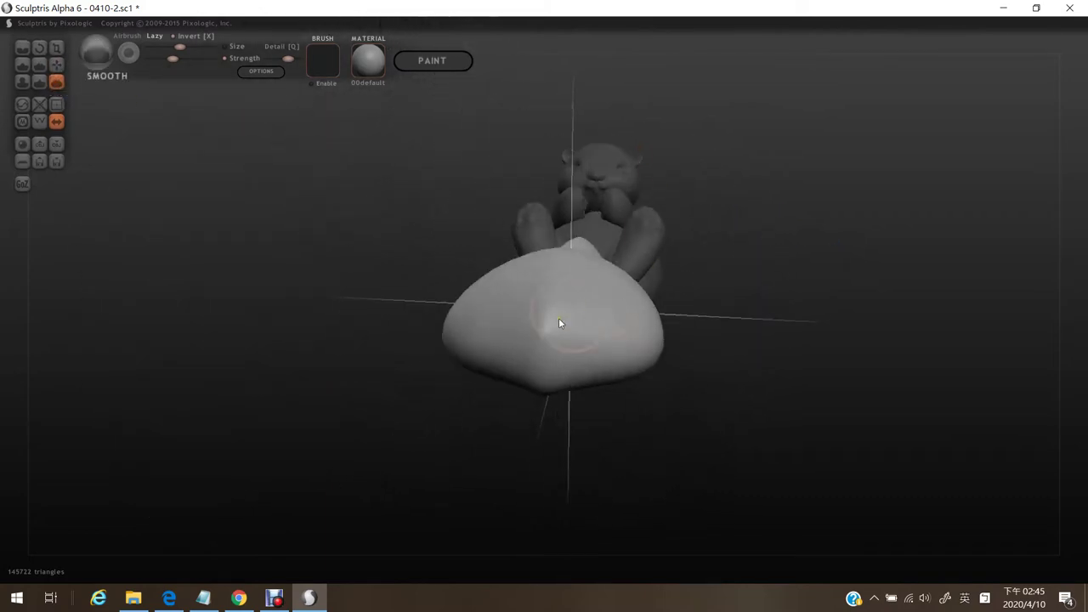
mouse_move(558, 323)
mouse_down()
mouse_move(538, 353)
mouse_move(552, 340)
mouse_move(546, 327)
mouse_move(549, 338)
mouse_up()
drag(506, 449, 575, 264)
drag(603, 161, 605, 146)
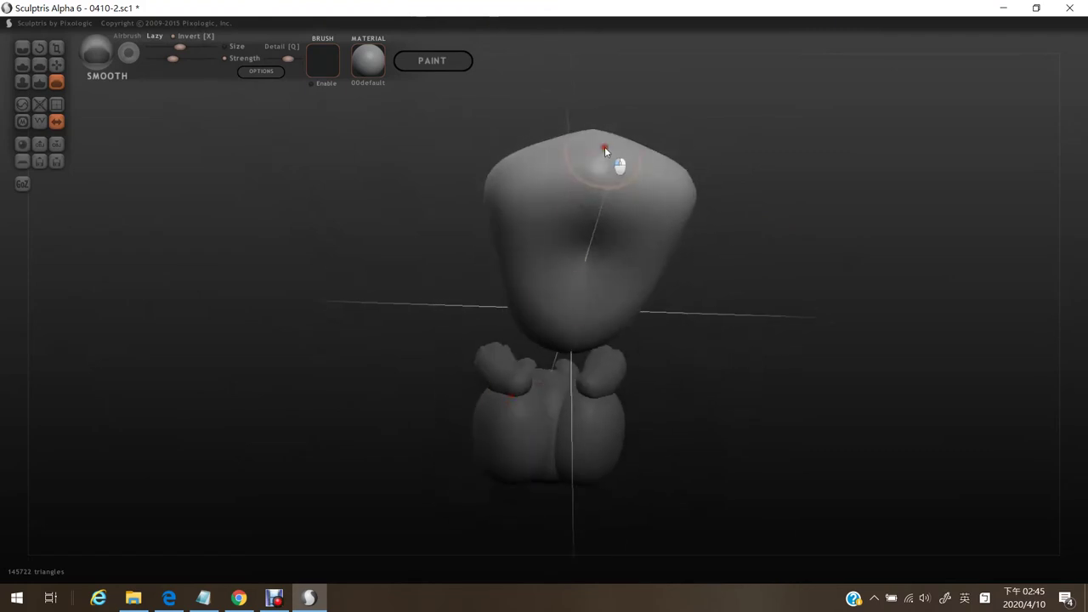
Smooth the hollow on the underside of the tail.
right_drag(602, 142, 459, 166)
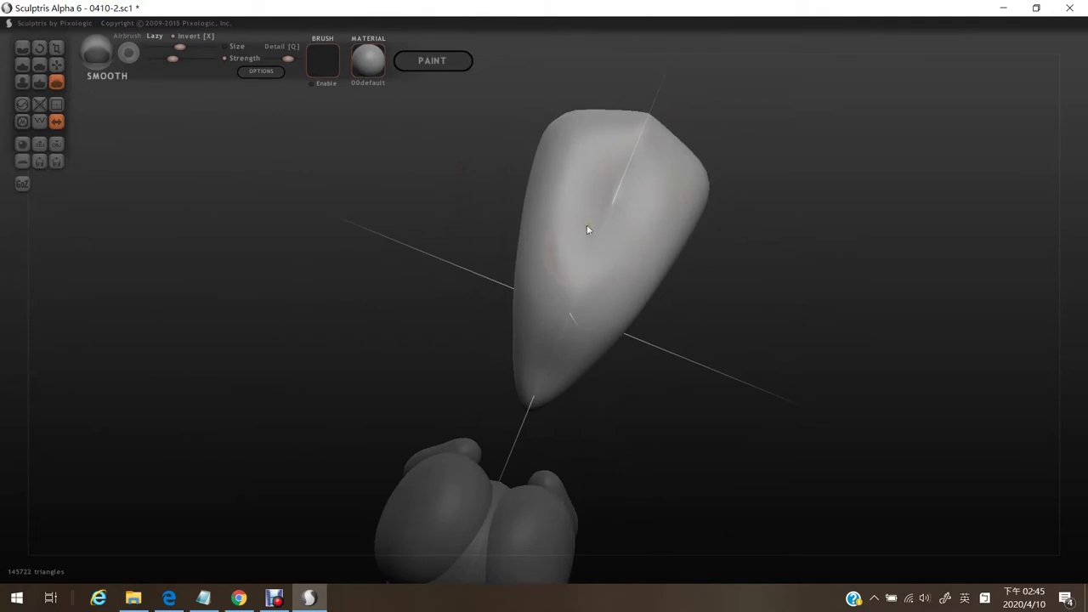
mouse_move(611, 195)
mouse_down()
mouse_move(583, 195)
mouse_move(581, 238)
mouse_move(603, 277)
mouse_up()
drag(400, 256, 443, 226)
right_drag(443, 226, 552, 217)
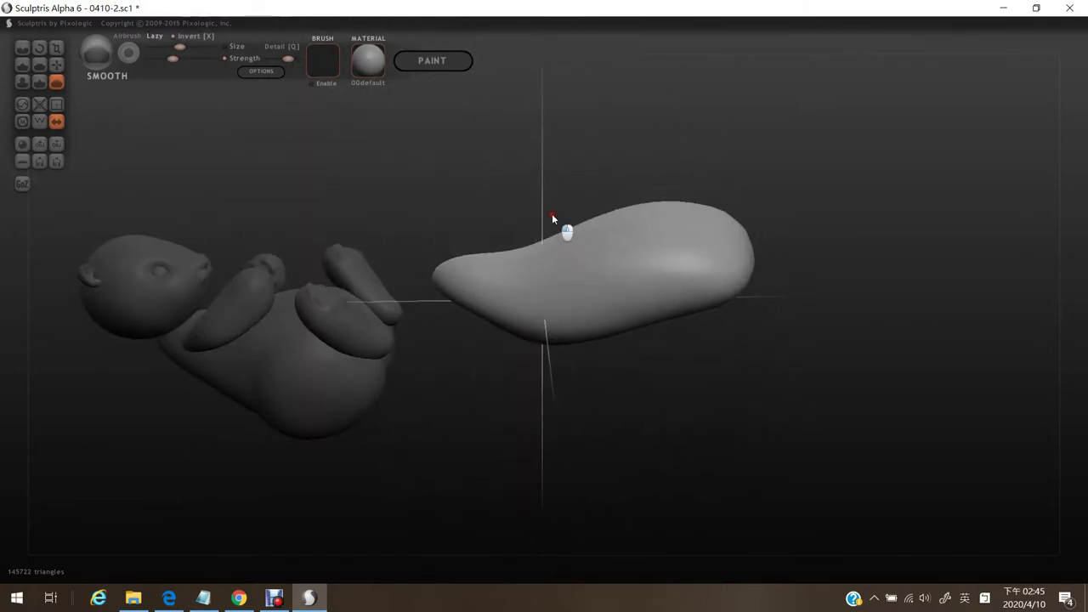
Scale the tail down uniformly and rotate it in side view so its wide end tilts upward.
click(57, 47)
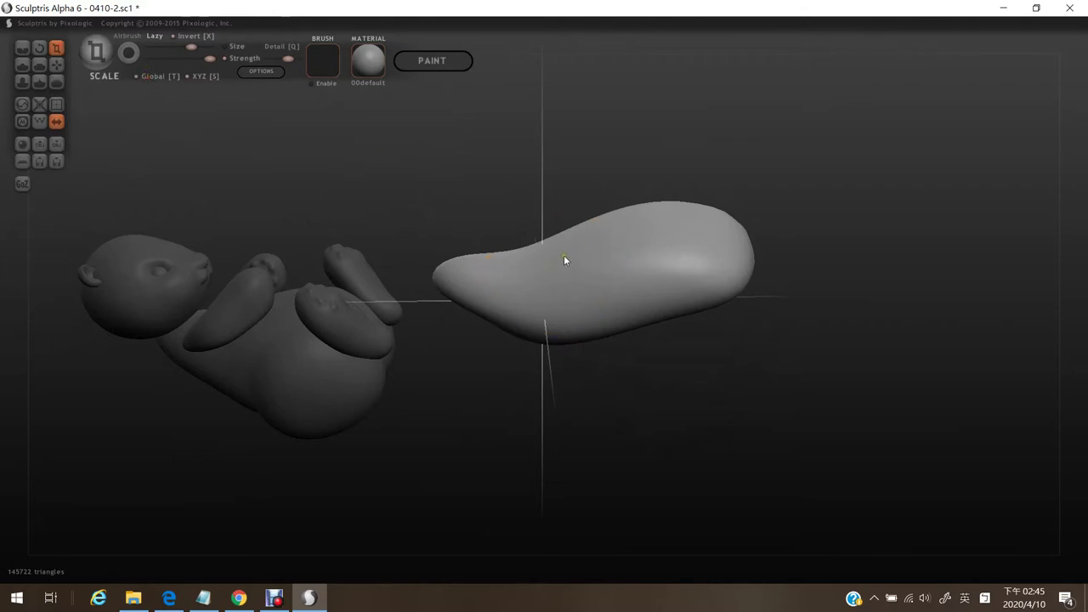
drag(563, 255, 564, 369)
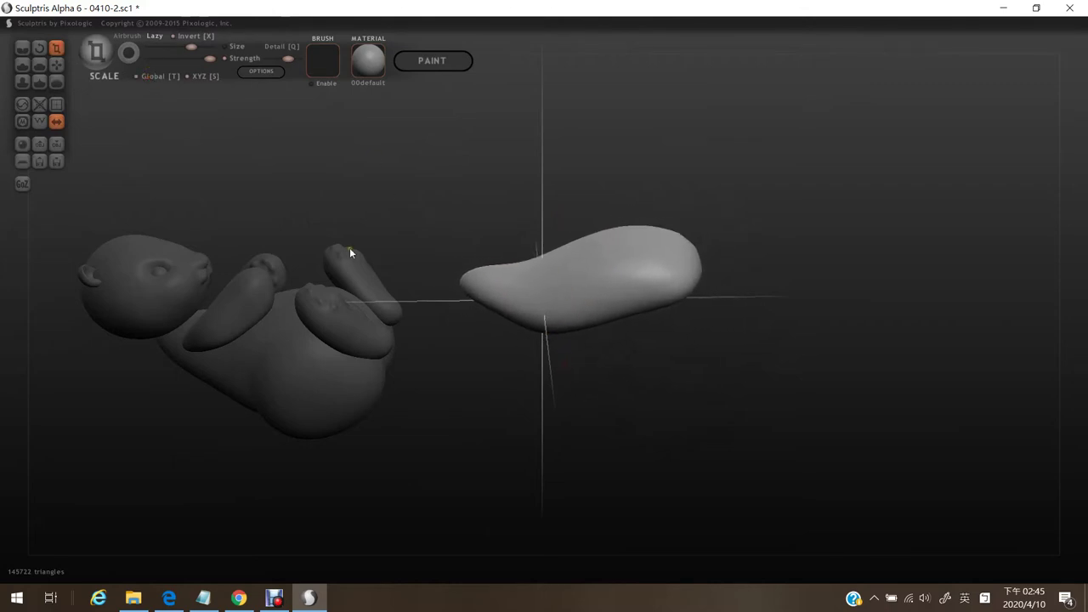
click(39, 49)
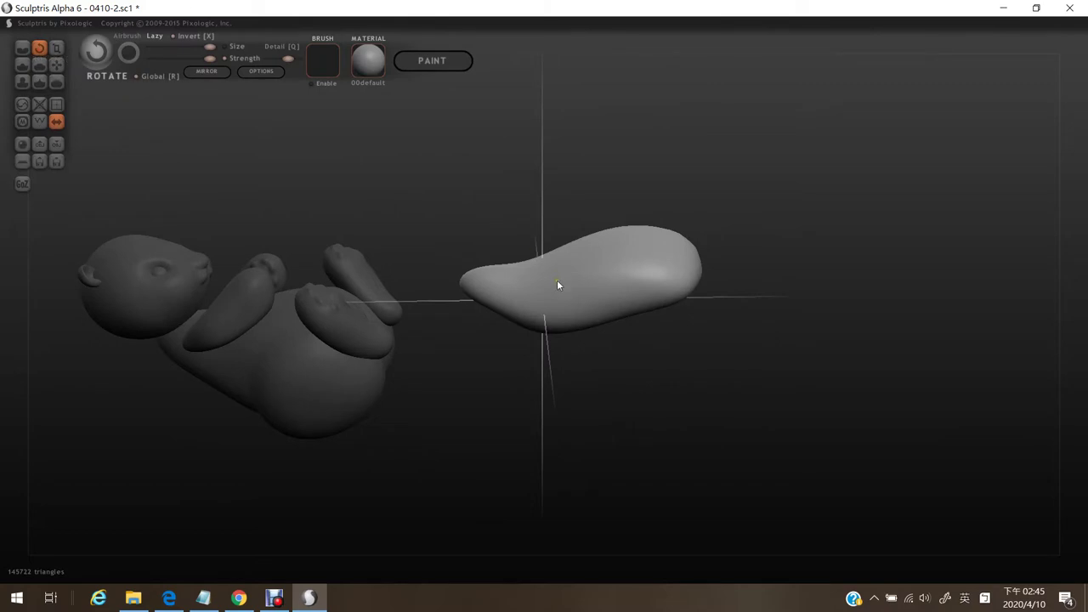
drag(560, 291, 723, 222)
Move the whole tail with global Grab until its narrow end meets the animal's rump, checking the fit from several angles.
click(56, 65)
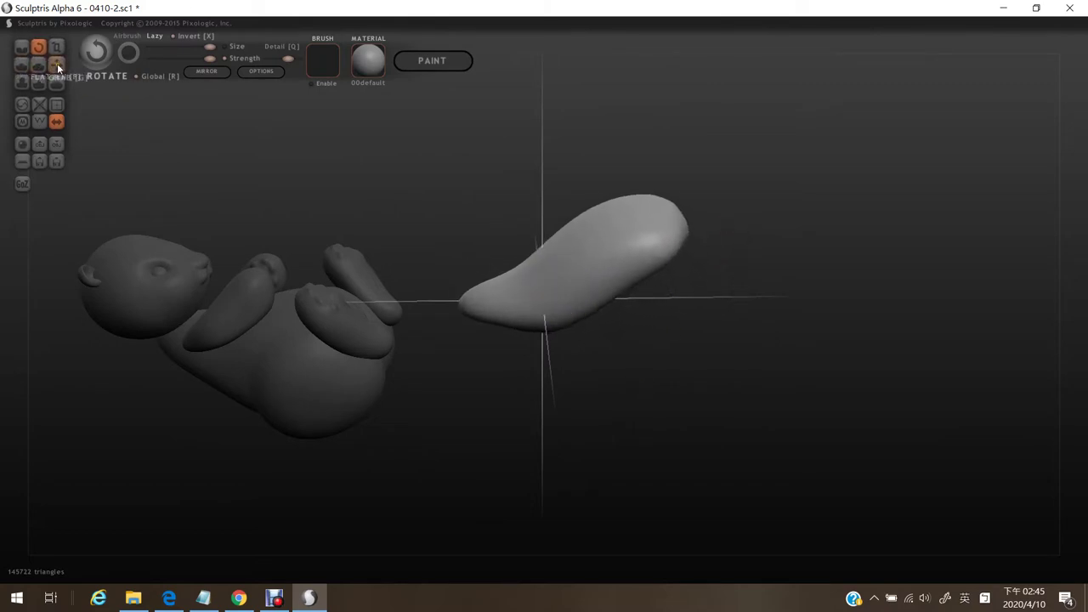
drag(537, 261, 430, 384)
drag(516, 439, 687, 439)
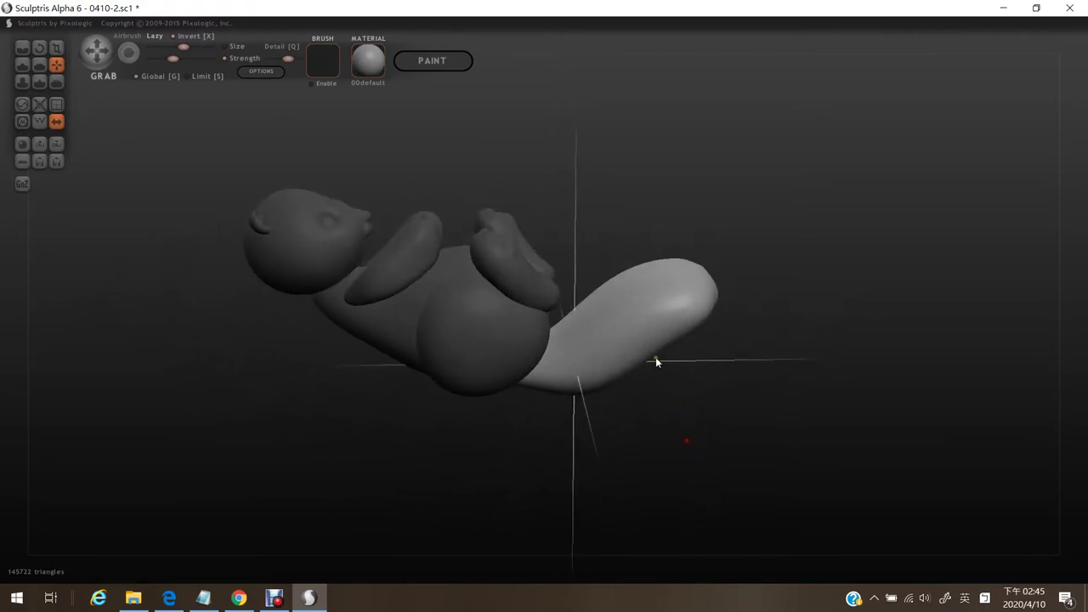
drag(656, 357, 773, 362)
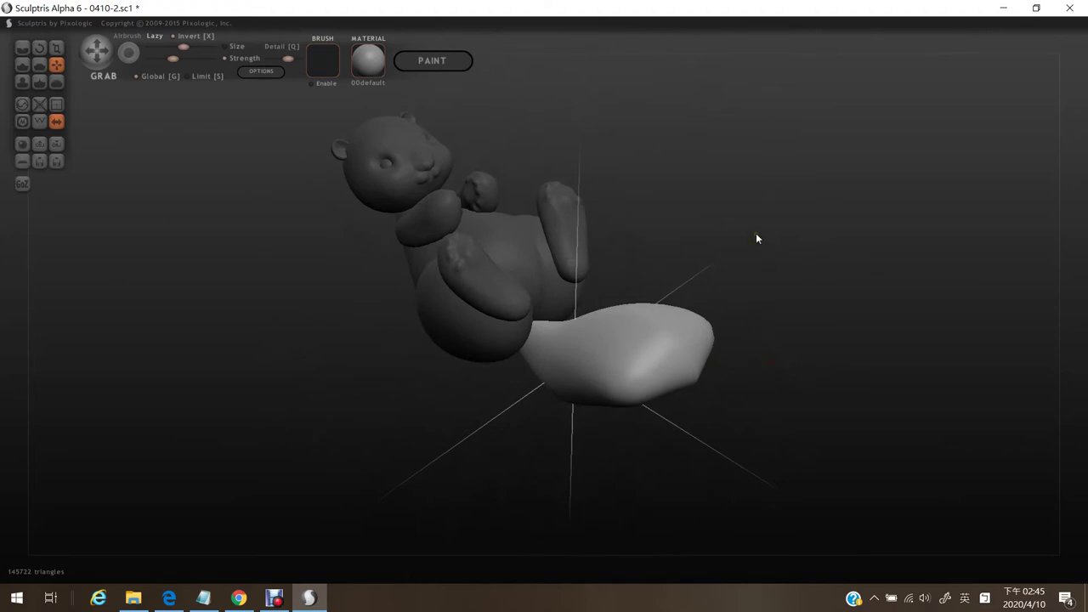
alt+drag(756, 230, 746, 306)
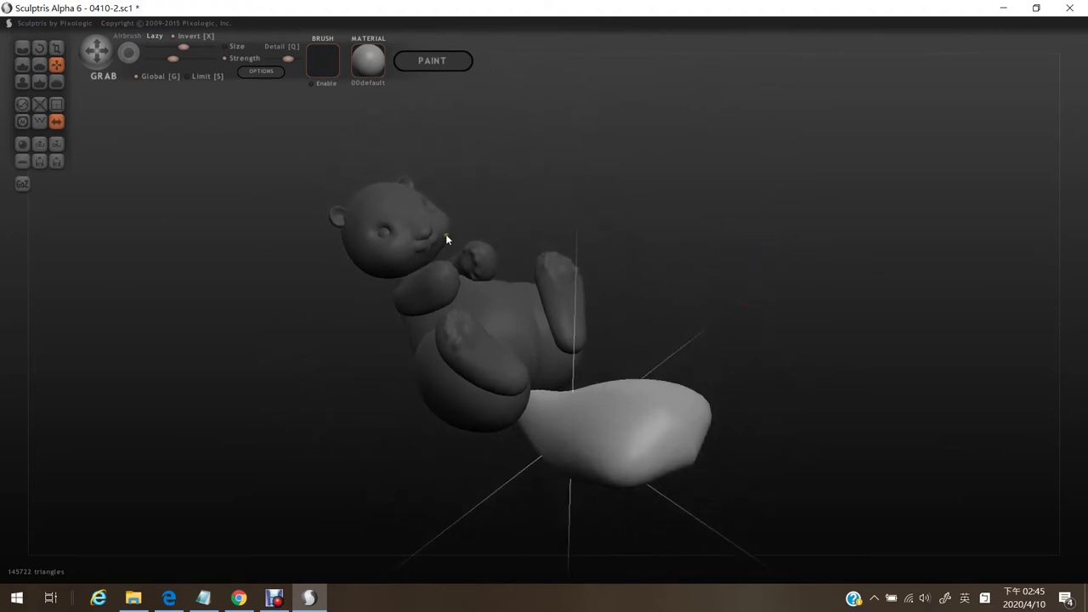
drag(666, 263, 713, 263)
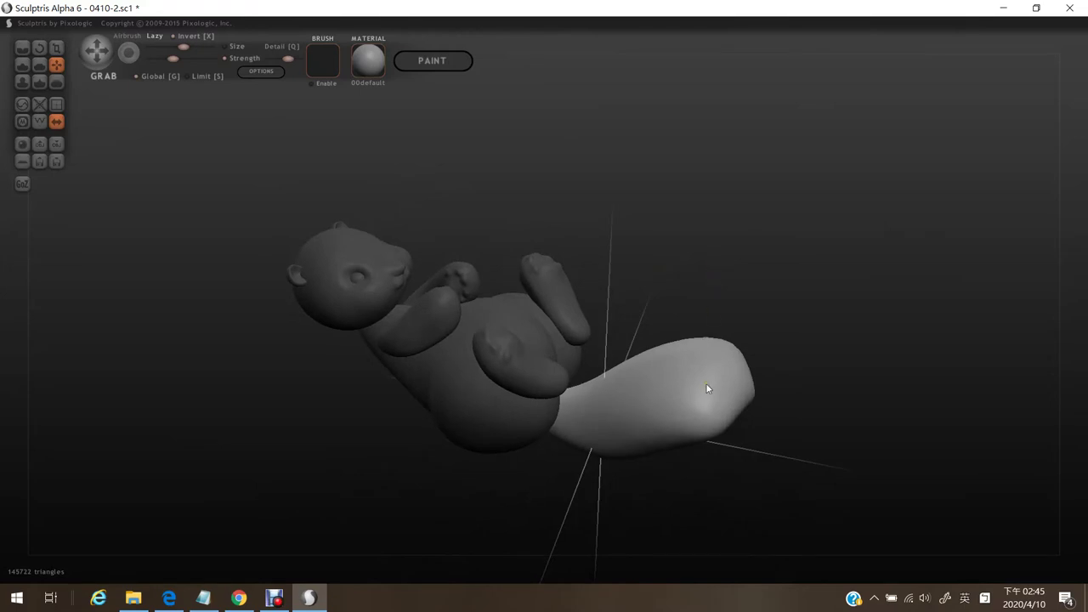
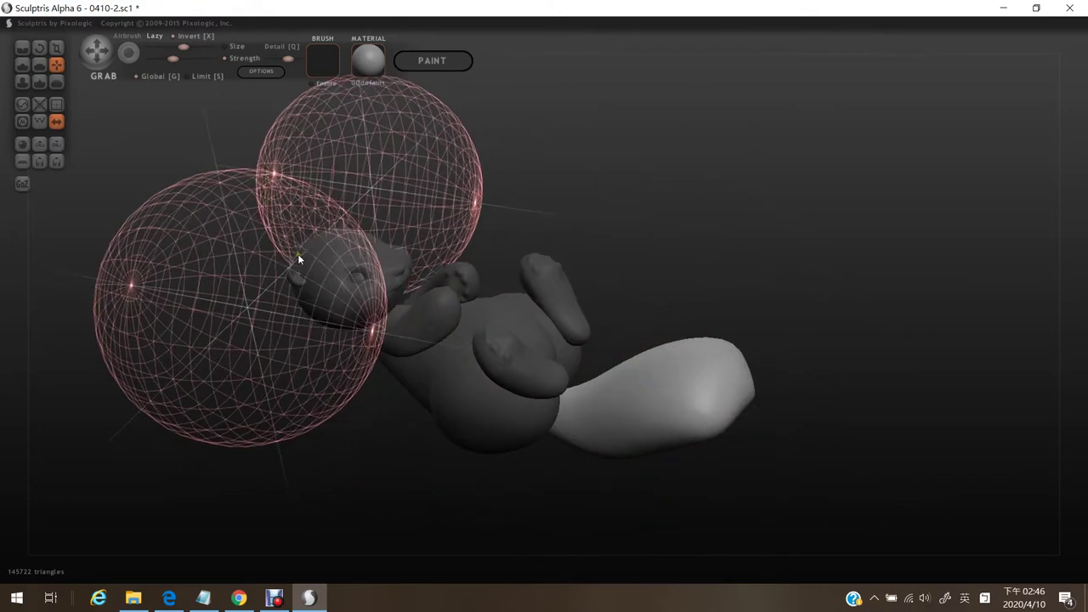
Duplicate the tail and move the copy clear of the model, beyond the head.
click(249, 236)
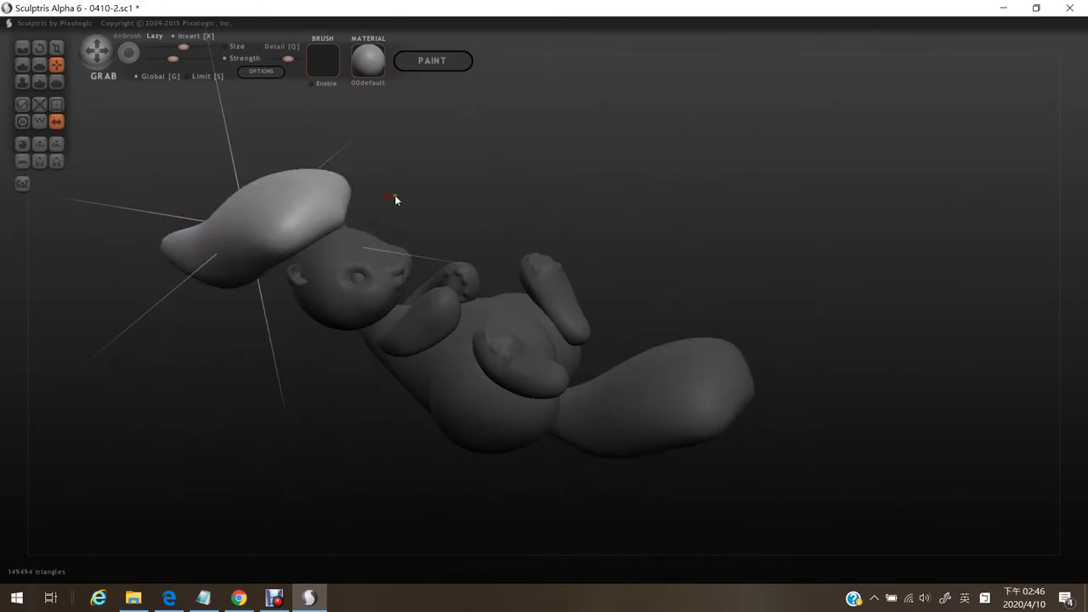
right_drag(472, 192, 662, 213)
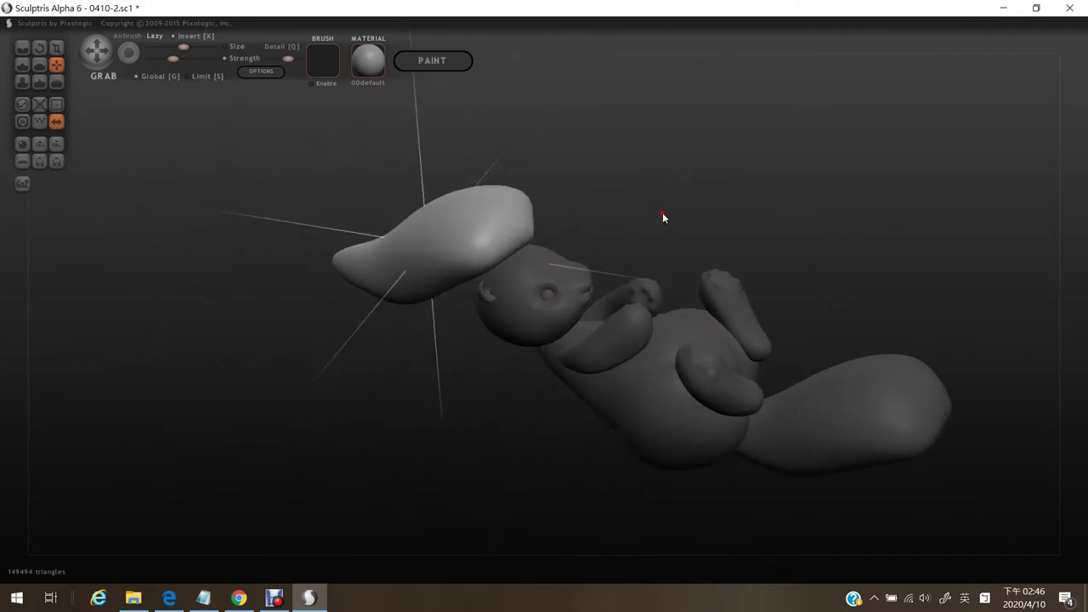
drag(480, 234, 650, 229)
Rotate the tail copy half a turn in top view so its narrow end points toward the head.
mouse_move(650, 227)
right_down()
mouse_move(691, 284)
mouse_move(689, 336)
right_up()
click(39, 48)
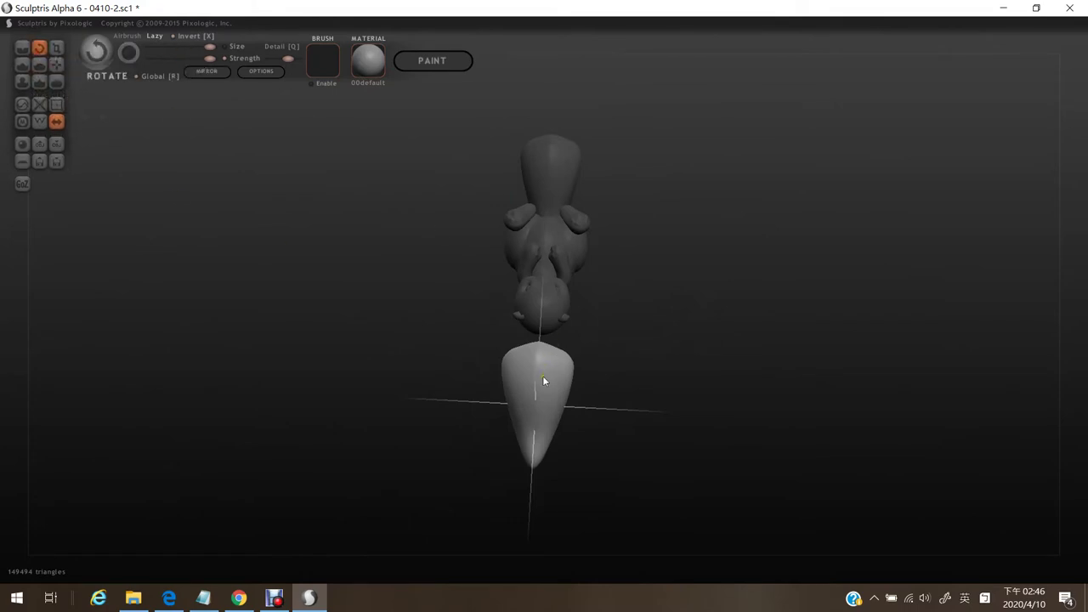
drag(539, 378, 621, 196)
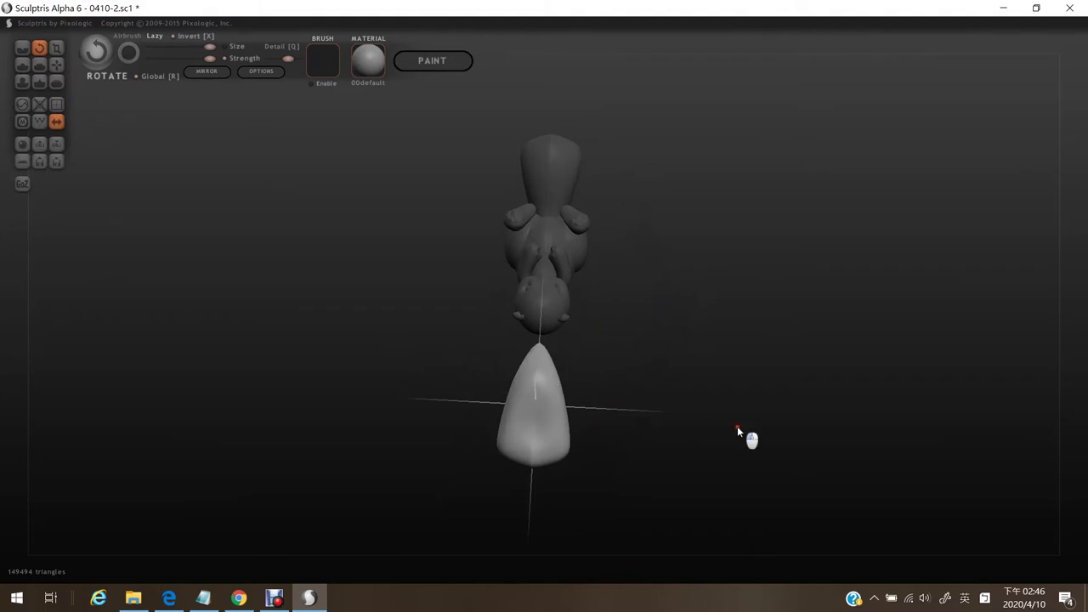
mouse_move(740, 437)
right_down()
mouse_move(471, 290)
mouse_move(568, 355)
mouse_move(623, 351)
mouse_move(600, 331)
mouse_move(599, 274)
mouse_move(626, 384)
mouse_move(616, 313)
mouse_move(641, 255)
right_up()
mouse_move(439, 238)
right_down()
mouse_move(503, 267)
mouse_move(465, 391)
mouse_move(473, 230)
right_up()
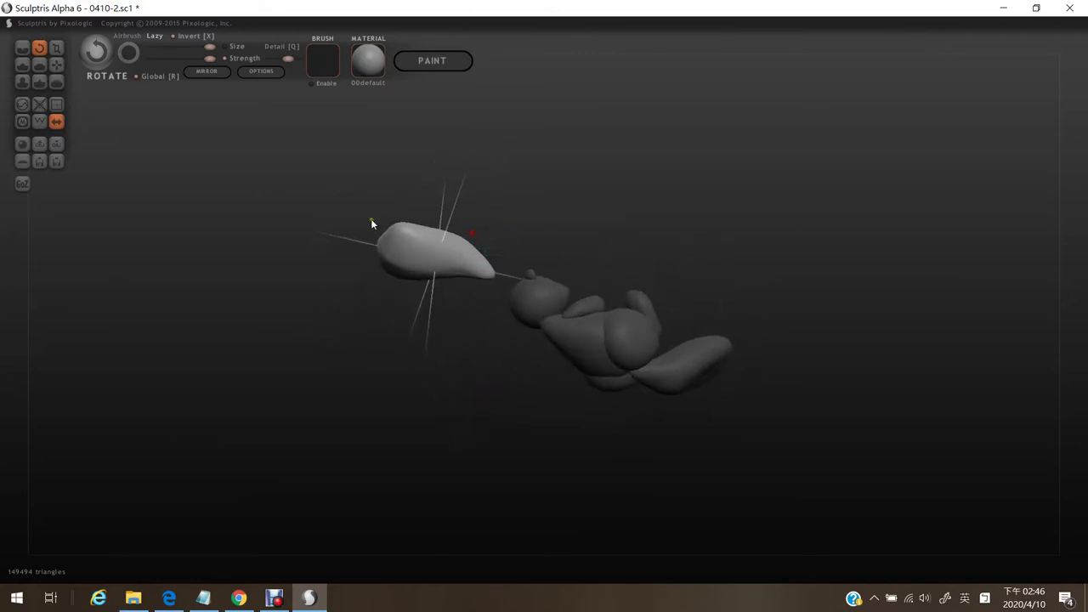
Bend the tail copy into a curved, hollow shape by pushing its underside inward with non-global Grab and a slightly larger brush.
click(56, 64)
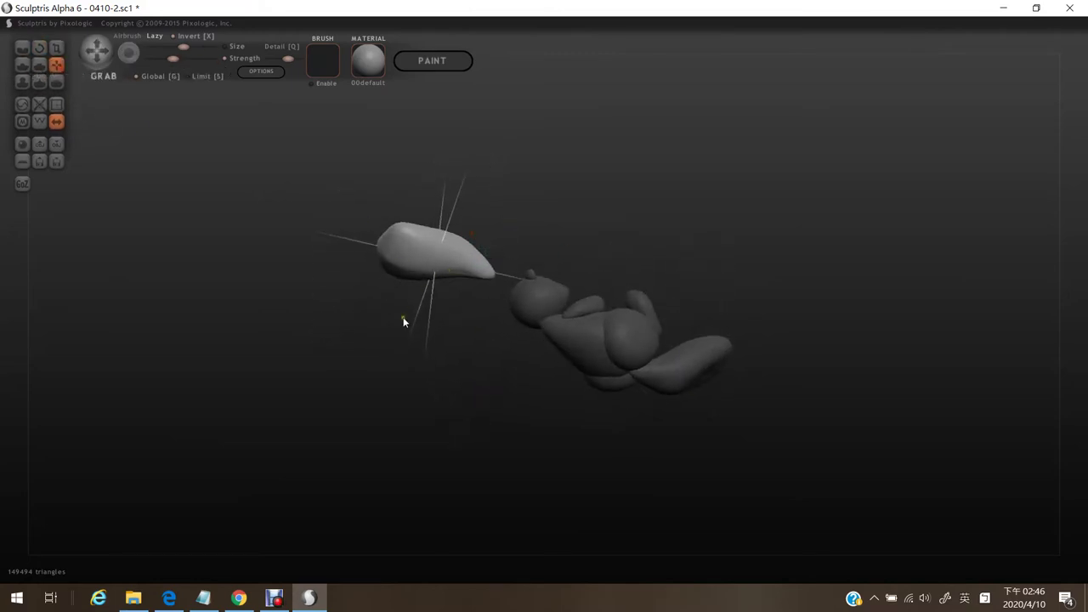
scroll(403, 307, up, 3)
right_drag(399, 292, 313, 238)
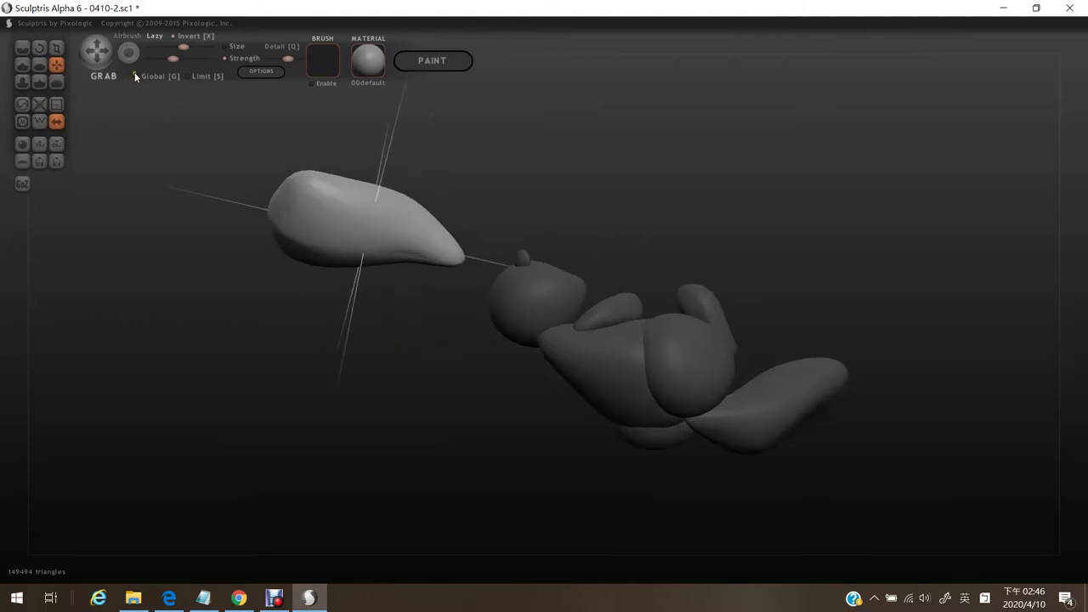
key(space)
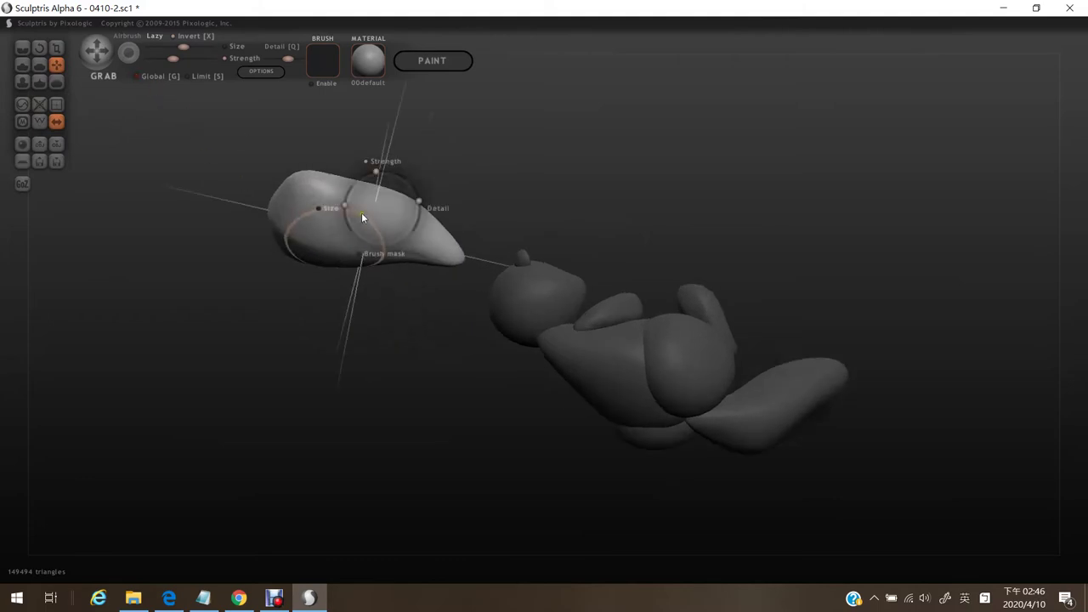
mouse_move(343, 201)
mouse_down()
mouse_move(335, 193)
mouse_move(331, 235)
mouse_up()
click(333, 228)
drag(414, 160, 403, 207)
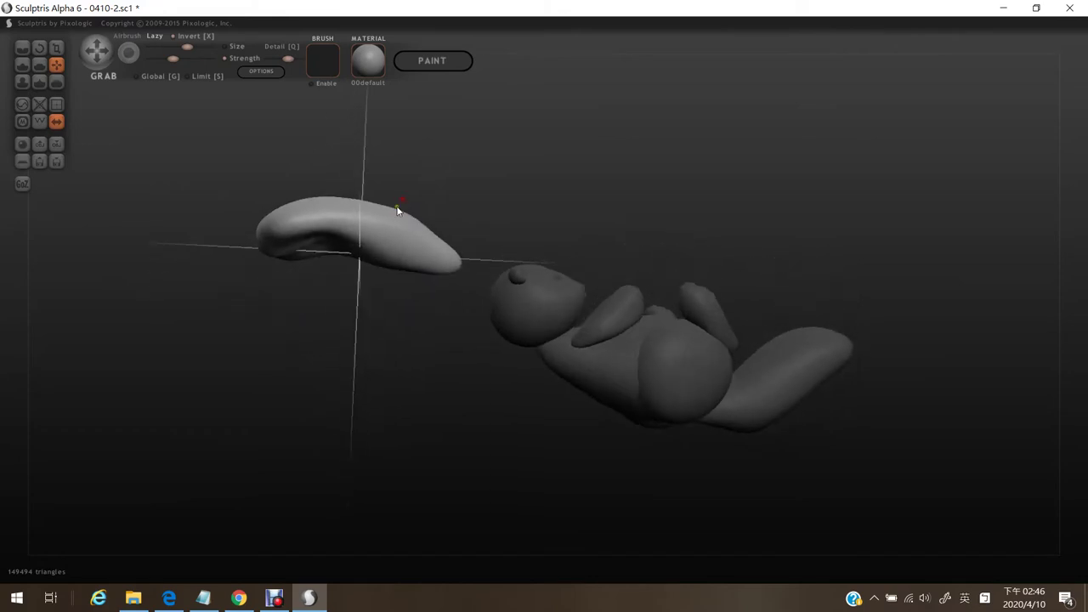
drag(345, 307, 357, 264)
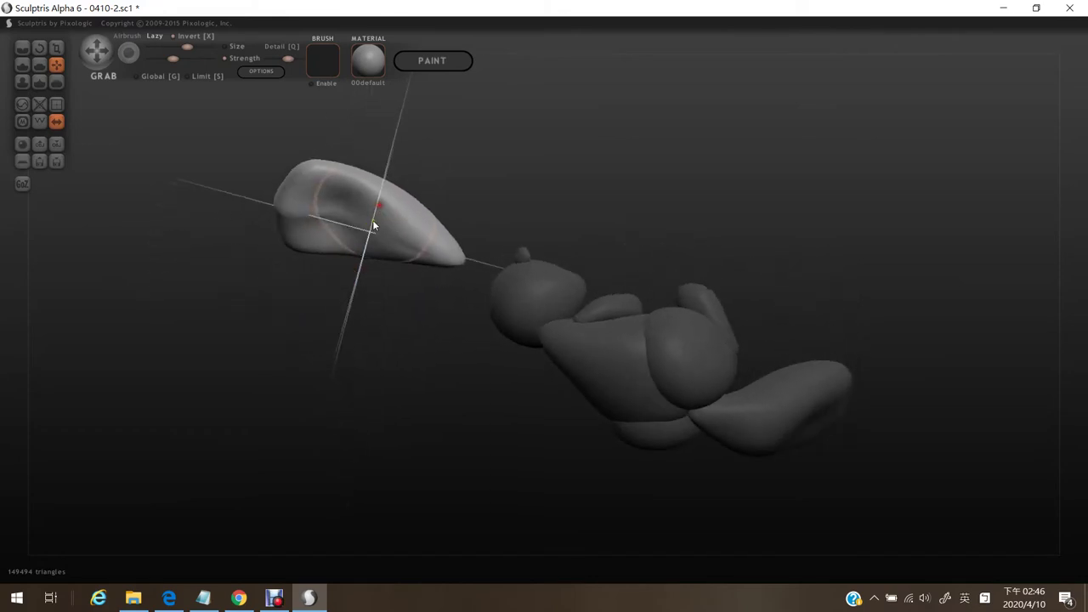
Widen the copy's broad end into a fan by pulling its sides and outer rim outward with Grab.
drag(454, 191, 599, 353)
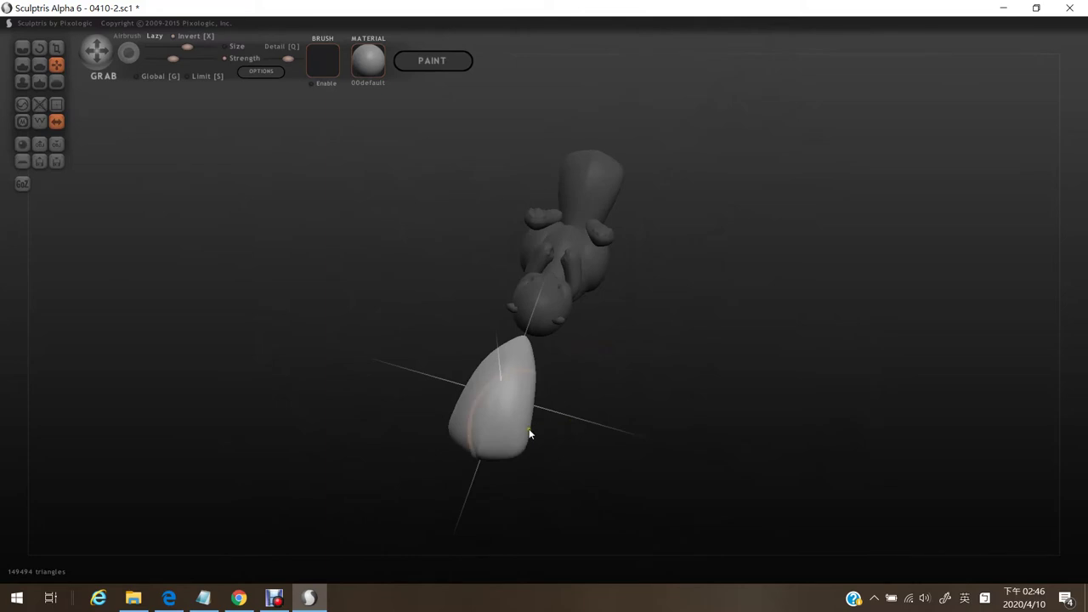
drag(528, 430, 599, 419)
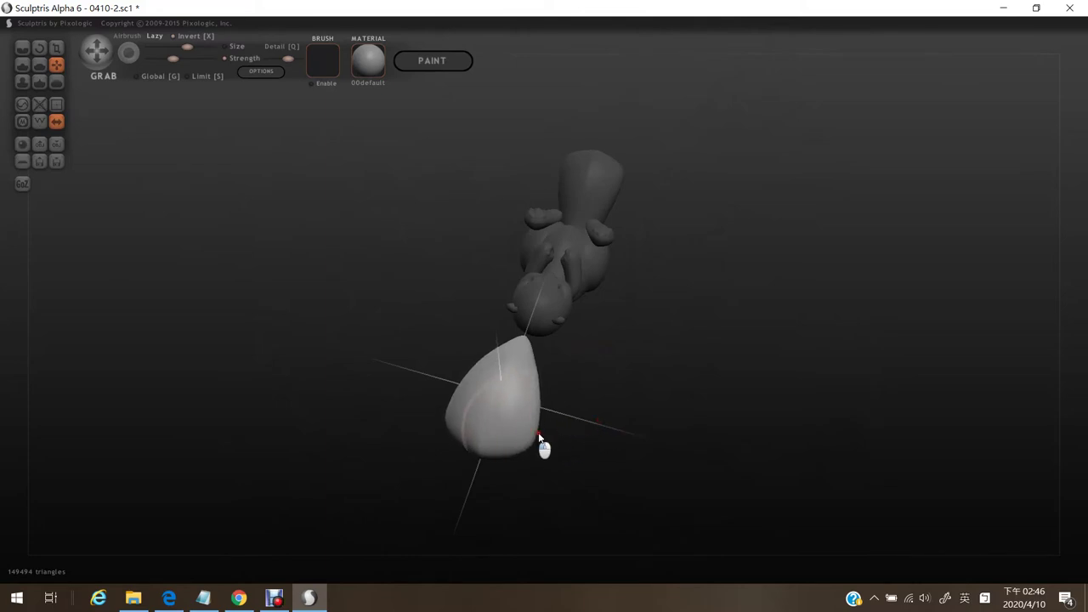
mouse_move(544, 445)
mouse_down()
mouse_move(583, 440)
mouse_move(601, 406)
mouse_up()
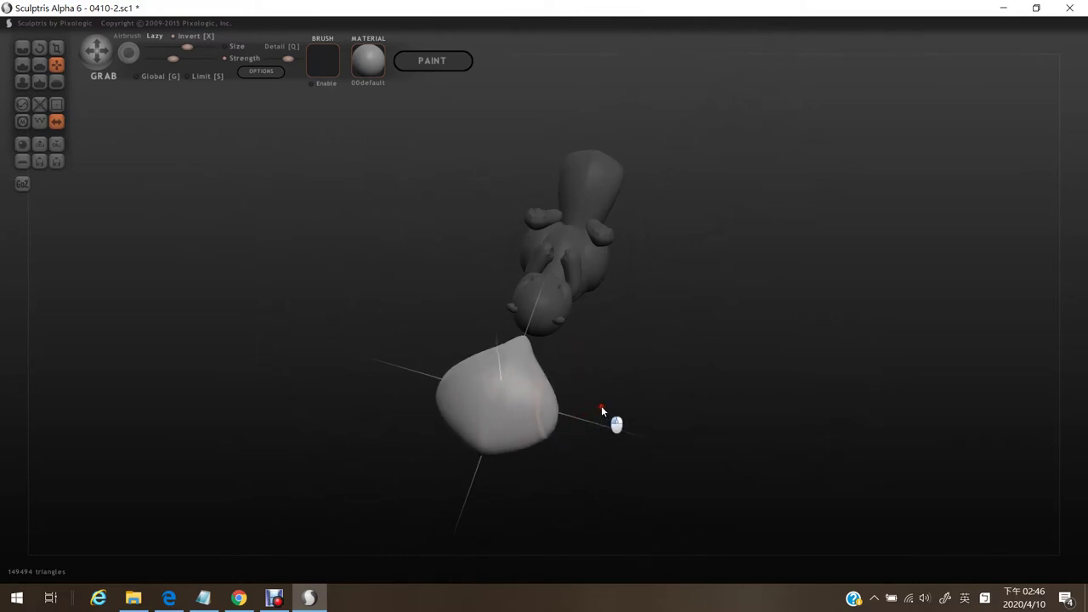
drag(531, 442, 546, 460)
drag(481, 438, 442, 439)
drag(553, 416, 590, 397)
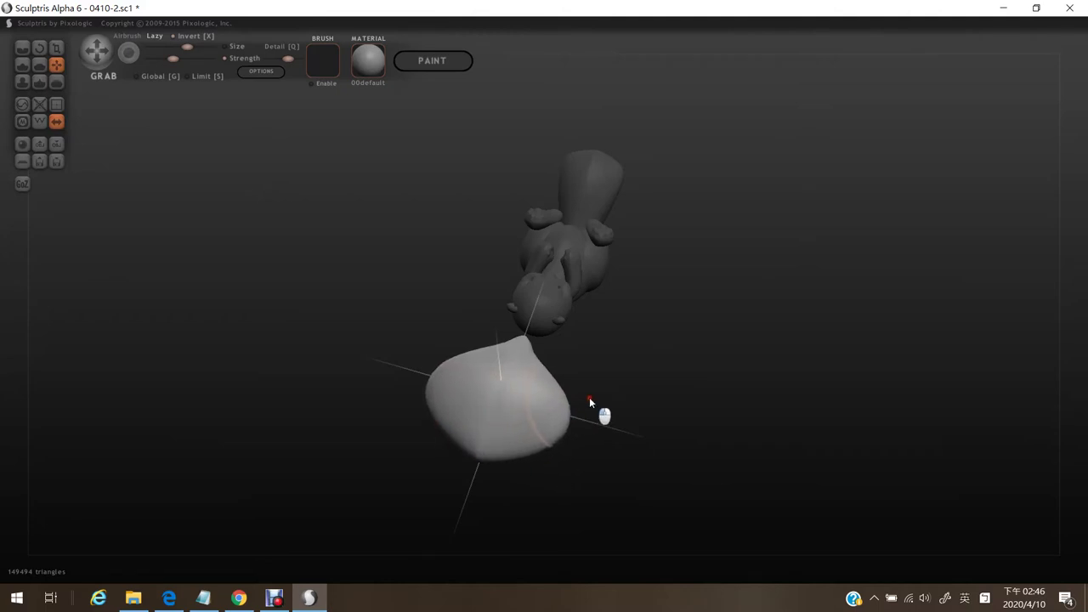
mouse_move(535, 438)
mouse_down()
mouse_move(544, 461)
mouse_move(549, 453)
mouse_up()
Smooth the fan's narrow tip where it points toward the animal's head.
drag(626, 432, 787, 358)
scroll(610, 318, up, 2)
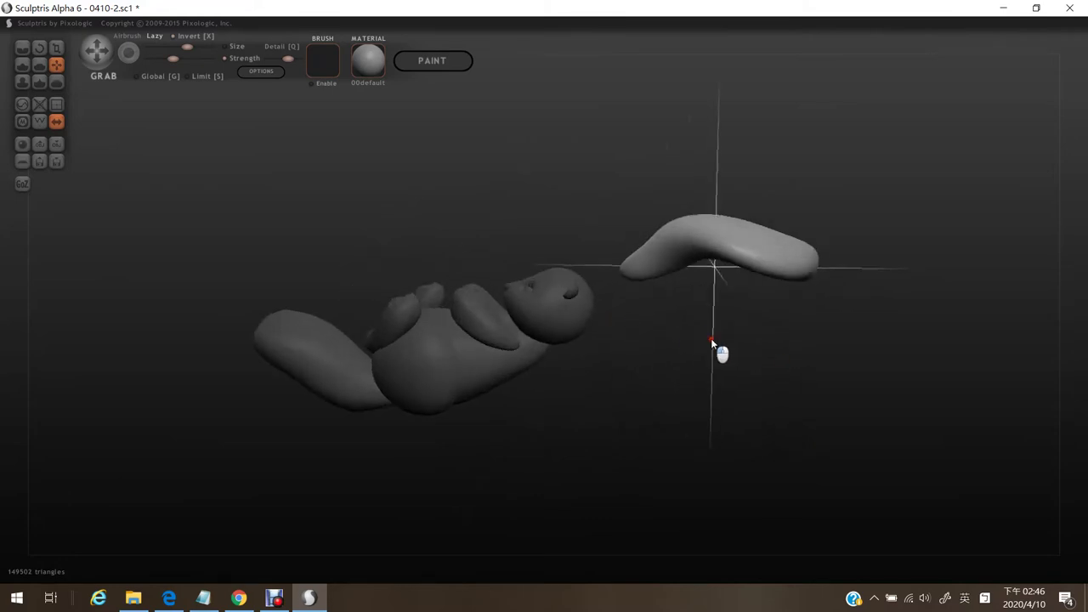
right_drag(712, 345, 741, 363)
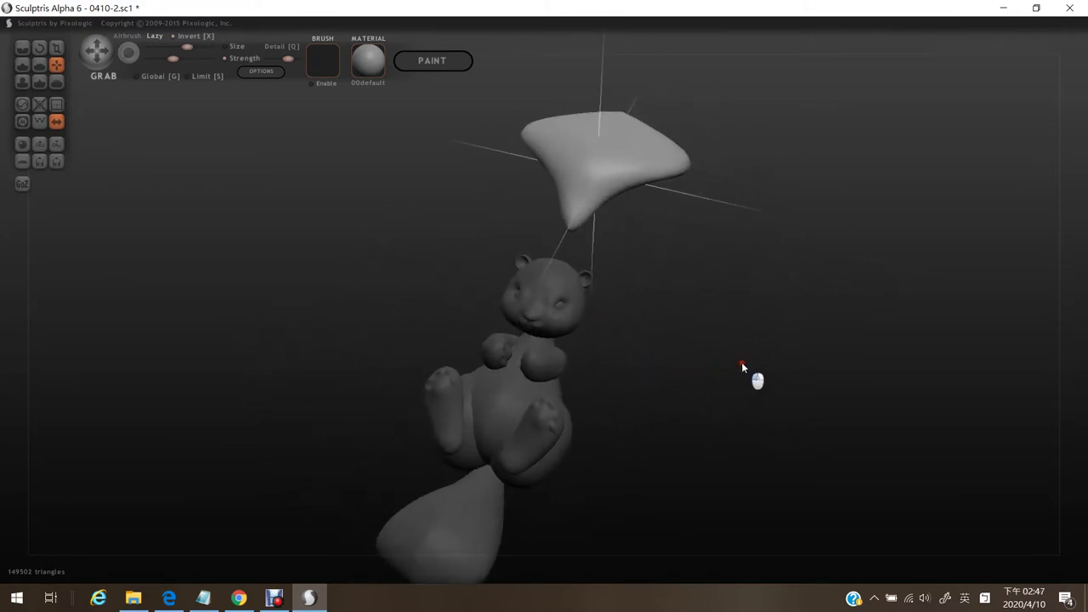
drag(559, 211, 577, 227)
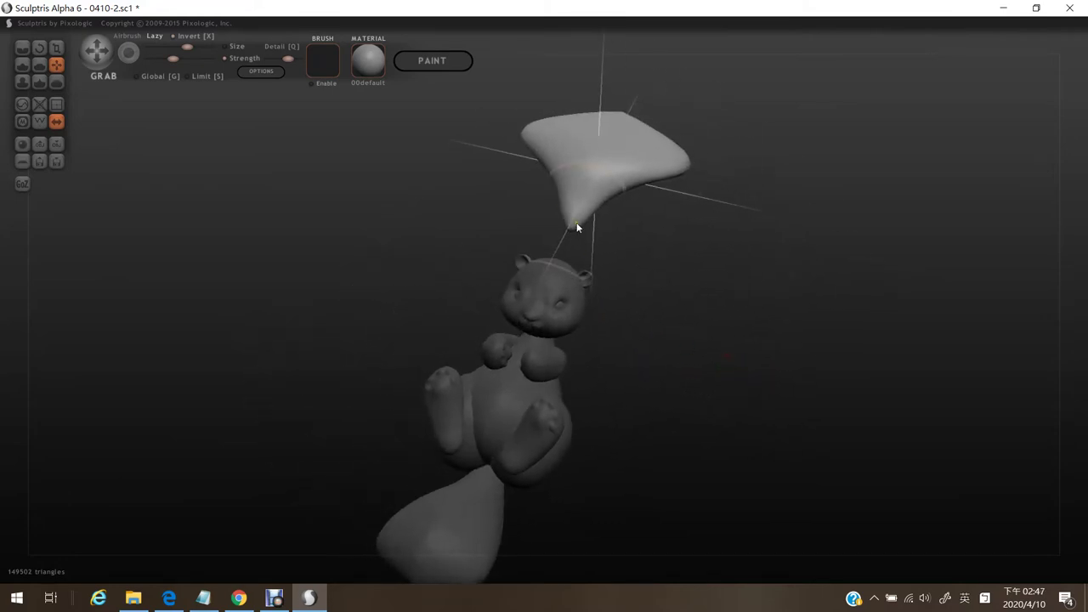
click(56, 82)
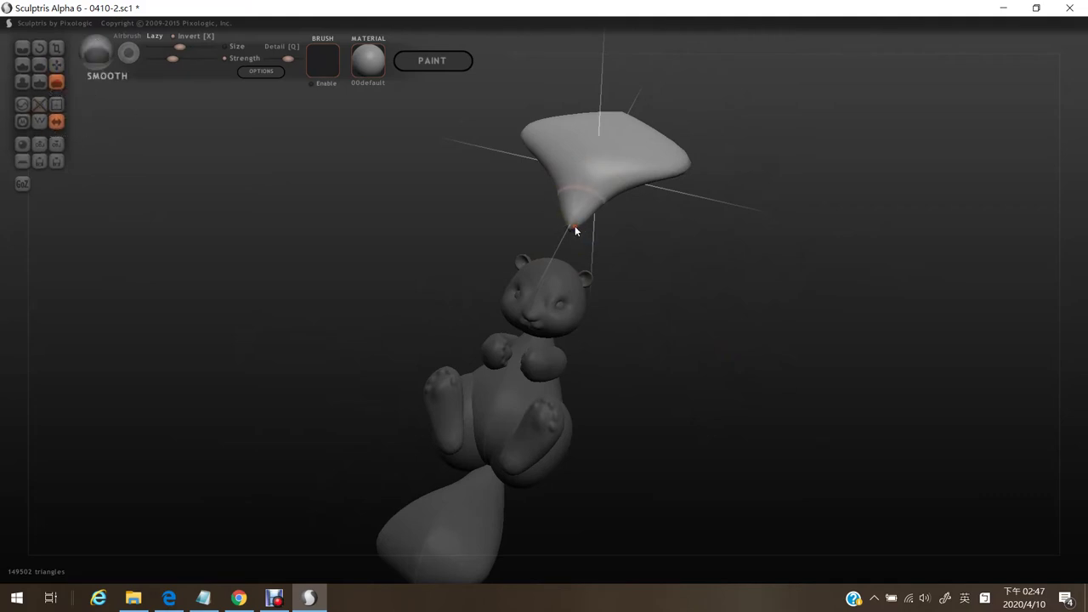
drag(575, 225, 491, 215)
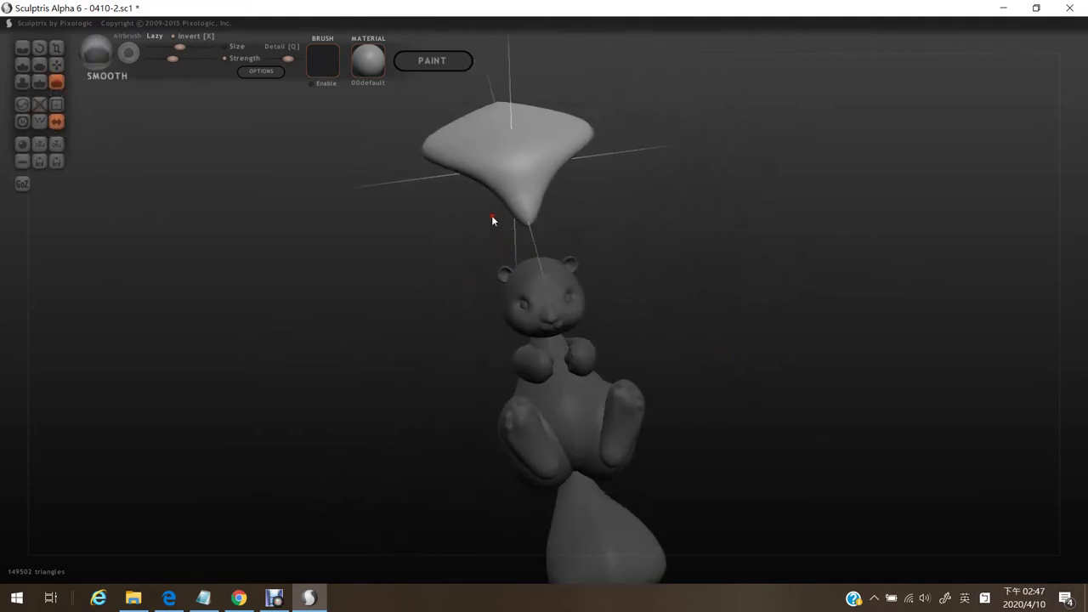
Reshape the fan's narrow tip into a short blunt neck using Grab, adjusting the brush size as needed.
click(56, 65)
key(space)
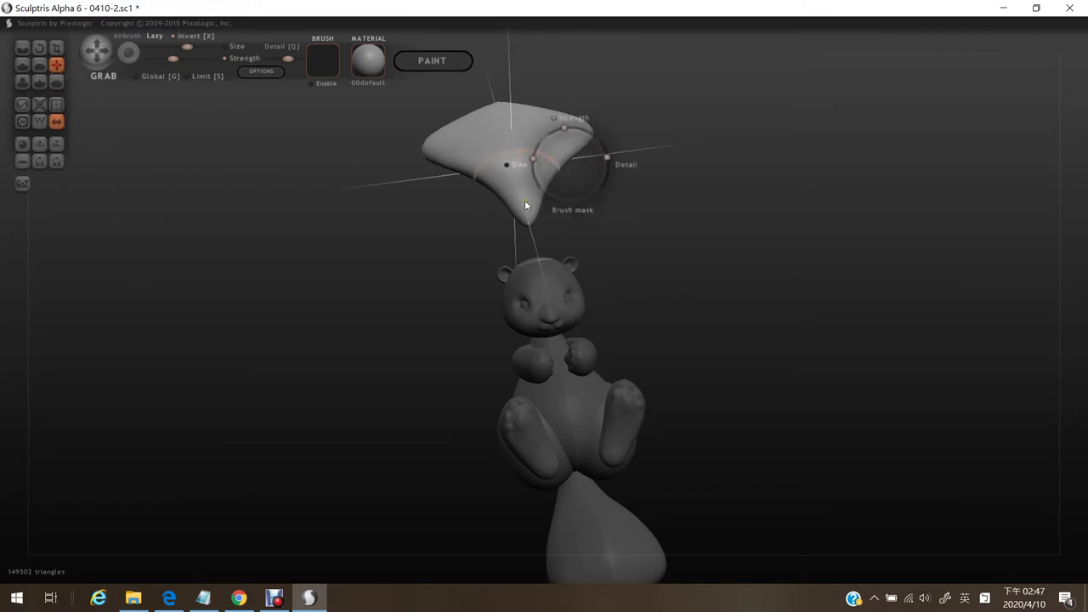
drag(532, 164, 535, 181)
mouse_move(521, 219)
mouse_down()
mouse_move(493, 223)
mouse_move(514, 226)
mouse_move(525, 203)
mouse_move(495, 259)
mouse_move(554, 204)
mouse_move(672, 141)
mouse_move(608, 138)
mouse_move(635, 159)
mouse_up()
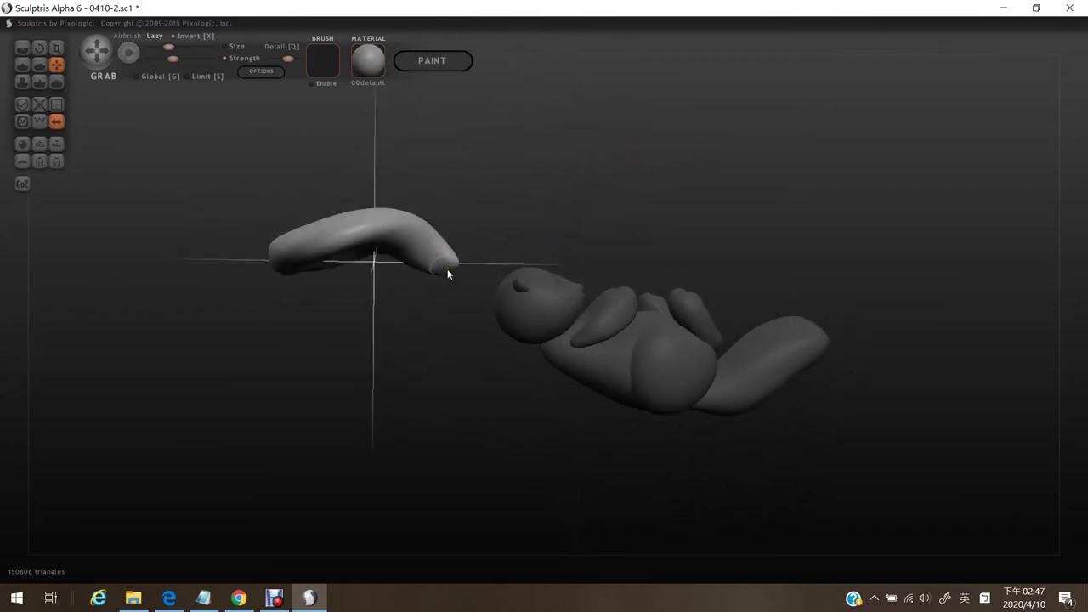
key(space)
mouse_move(461, 234)
mouse_down()
mouse_move(473, 238)
mouse_move(474, 219)
mouse_up()
mouse_move(448, 267)
mouse_down()
mouse_move(470, 241)
mouse_move(498, 294)
mouse_move(467, 330)
mouse_move(565, 297)
mouse_move(661, 291)
mouse_up()
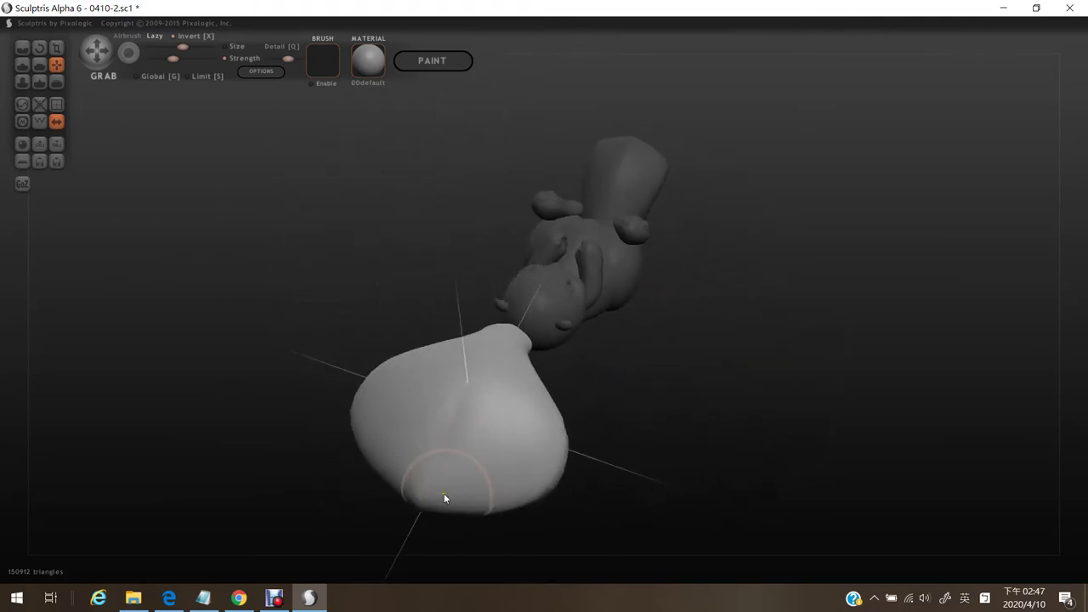
Smooth the rim of the fan's wide end and push its underside further inward with Grab.
click(56, 81)
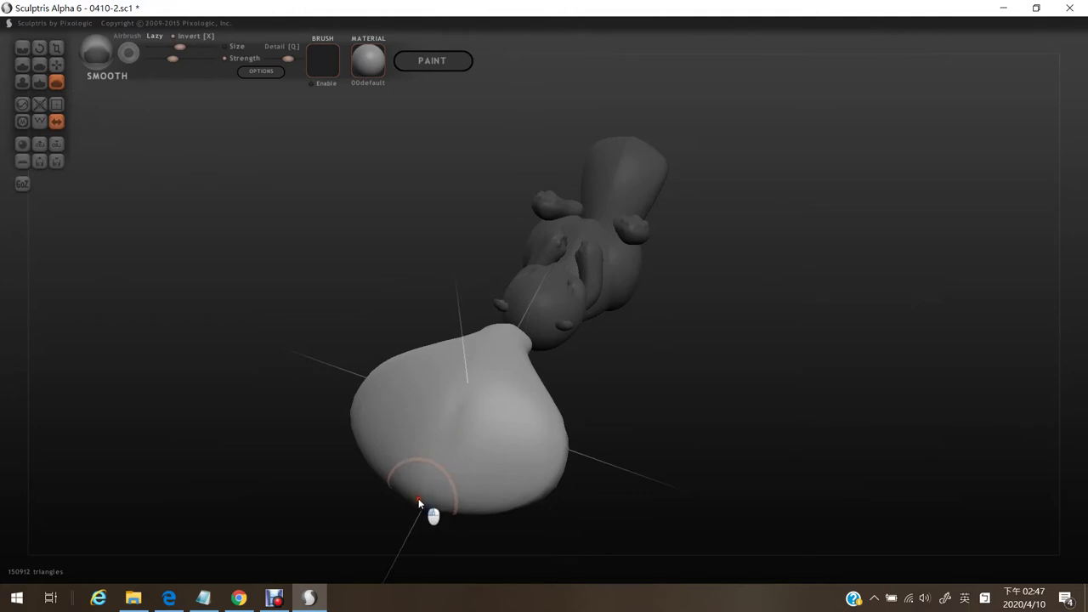
drag(644, 491, 527, 372)
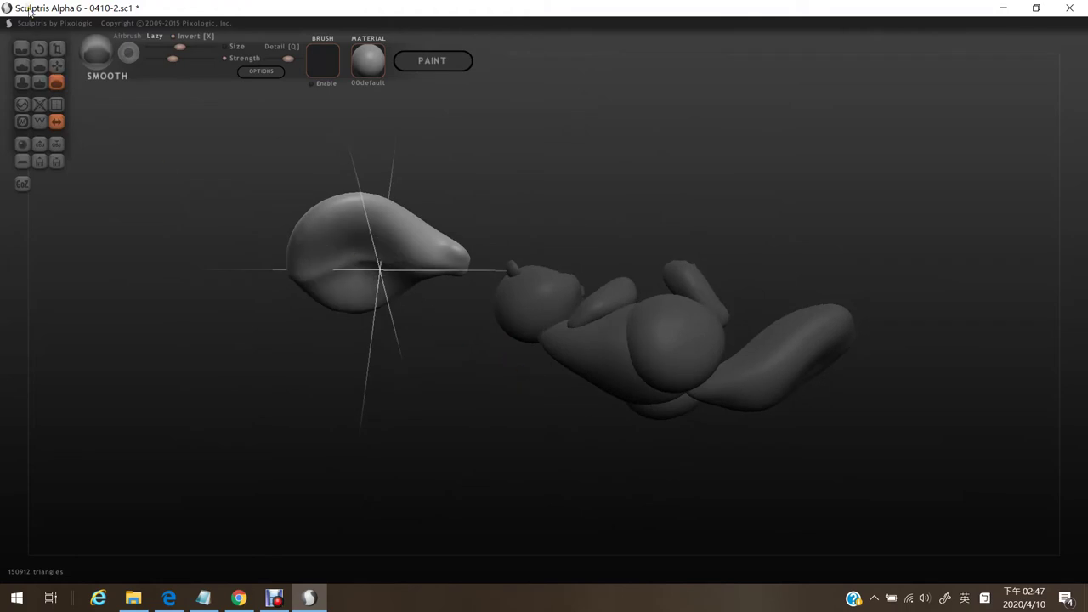
key(g)
mouse_move(346, 251)
mouse_down()
mouse_move(343, 219)
mouse_move(363, 276)
mouse_move(342, 213)
mouse_up()
mouse_move(495, 184)
mouse_down()
mouse_move(491, 233)
mouse_move(534, 253)
mouse_up()
mouse_move(534, 253)
right_down()
mouse_move(649, 231)
mouse_move(570, 290)
mouse_move(576, 268)
right_up()
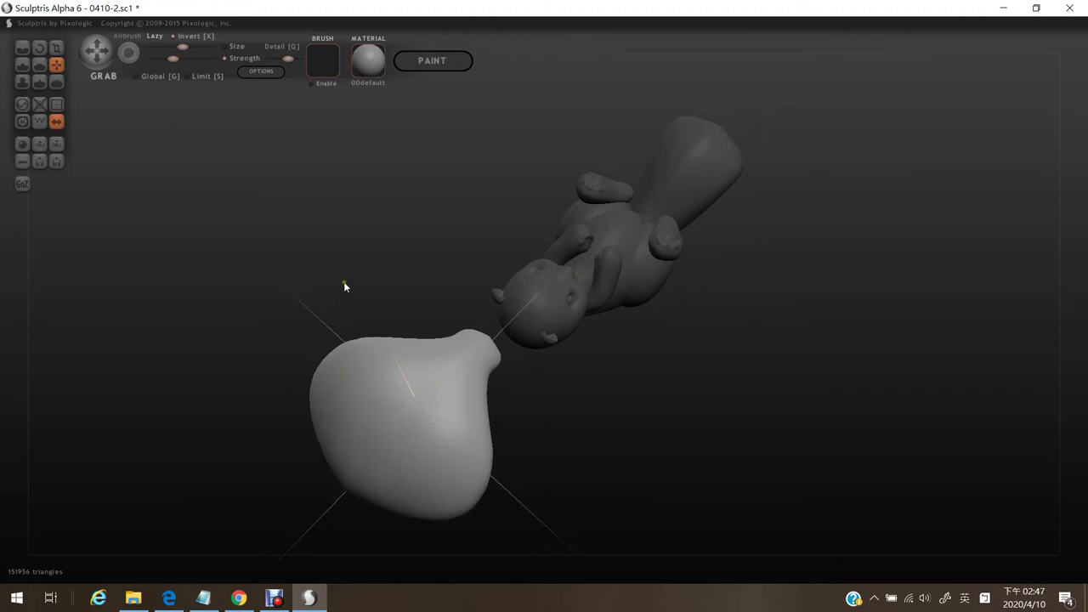
Draw symmetrical ridges radiating from the neck to the wide rim across the upper surface to form a seashell.
alt+drag(343, 283, 398, 222)
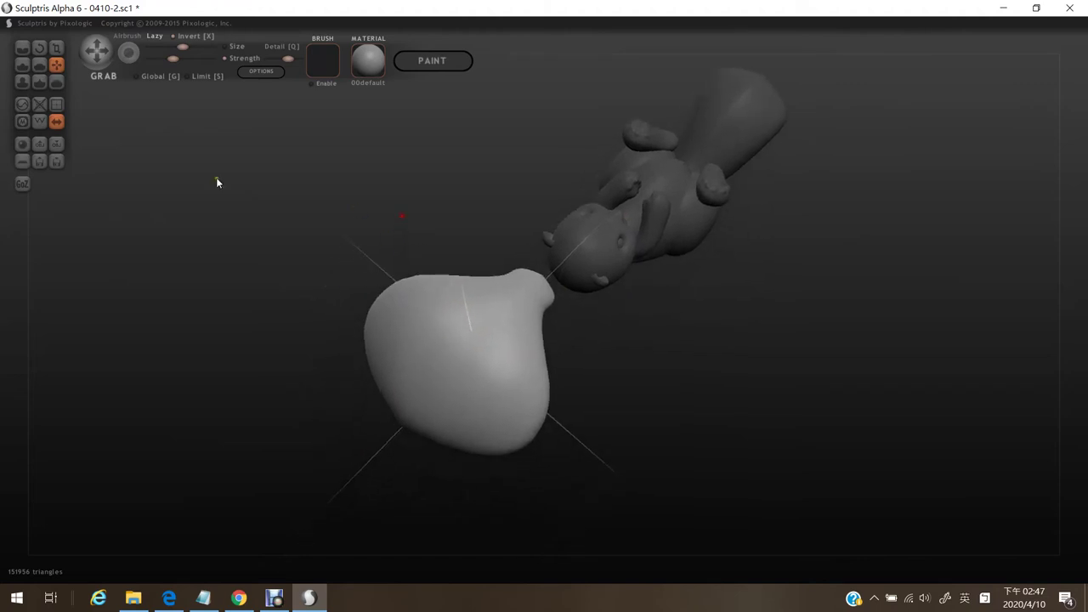
click(22, 65)
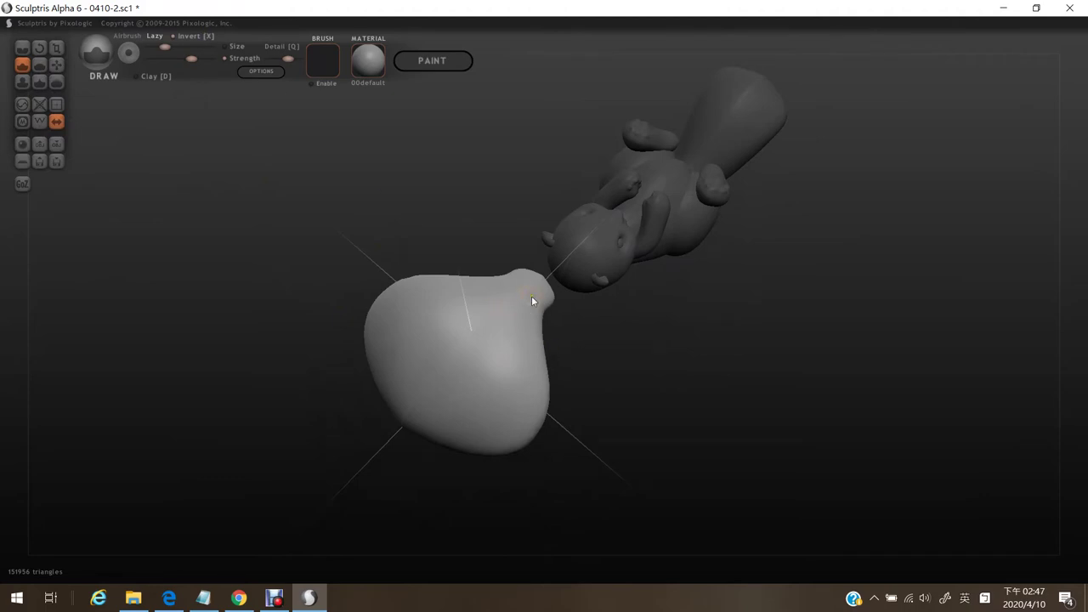
mouse_move(539, 284)
mouse_down()
mouse_move(456, 365)
mouse_move(403, 475)
mouse_up()
mouse_move(544, 287)
mouse_down()
mouse_move(469, 413)
mouse_move(447, 476)
mouse_up()
mouse_move(552, 293)
mouse_down()
mouse_move(491, 425)
mouse_move(482, 509)
mouse_up()
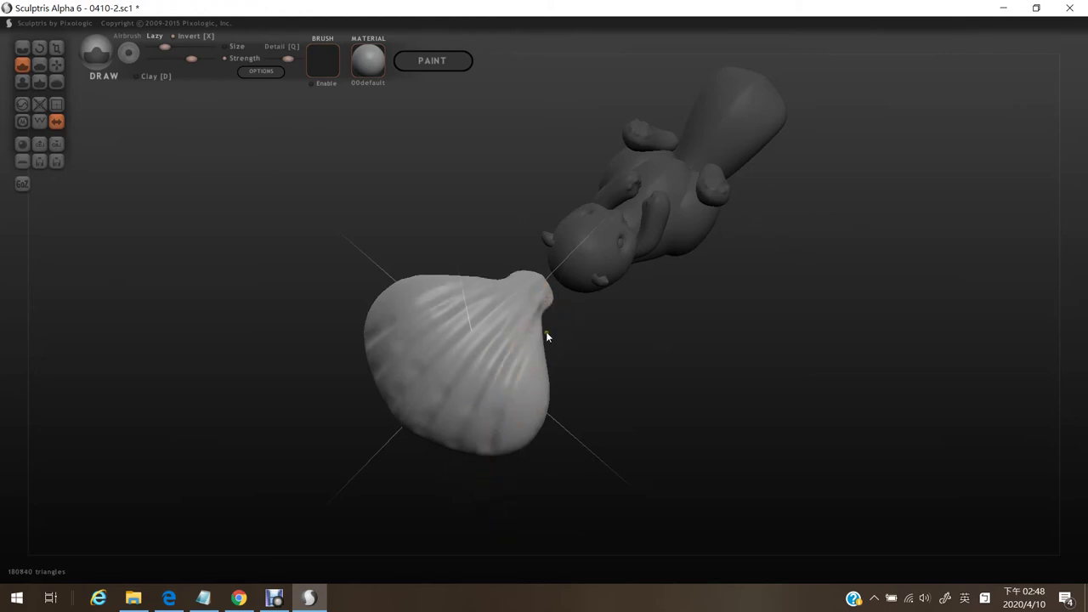
Draw the outermost ridge along the shell's side edge, undoing the first stroke and redrawing it from a tilted view.
drag(541, 332, 531, 485)
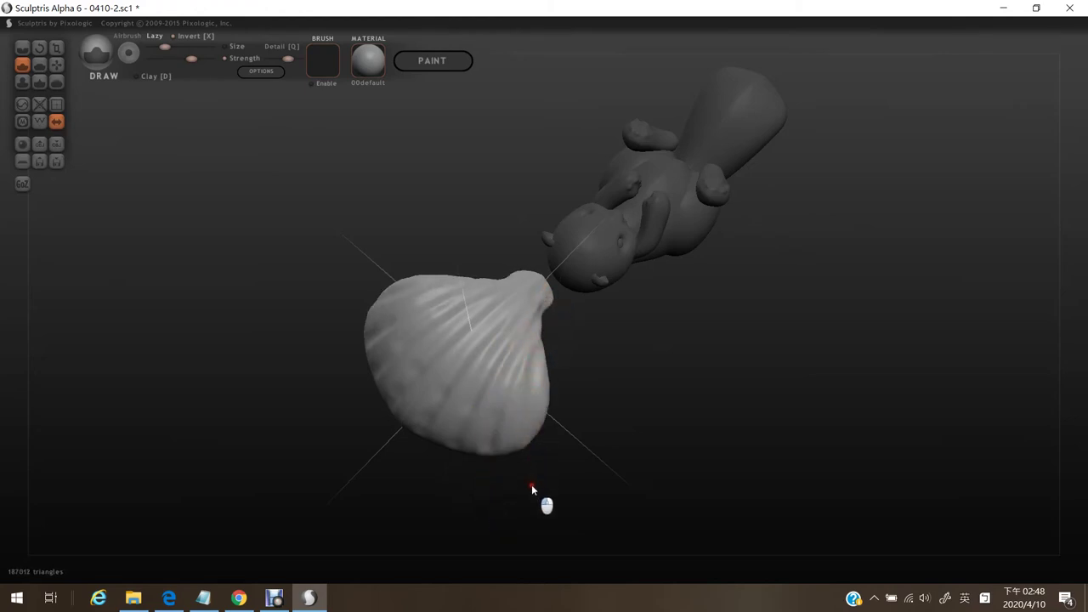
key(ctrl+z)
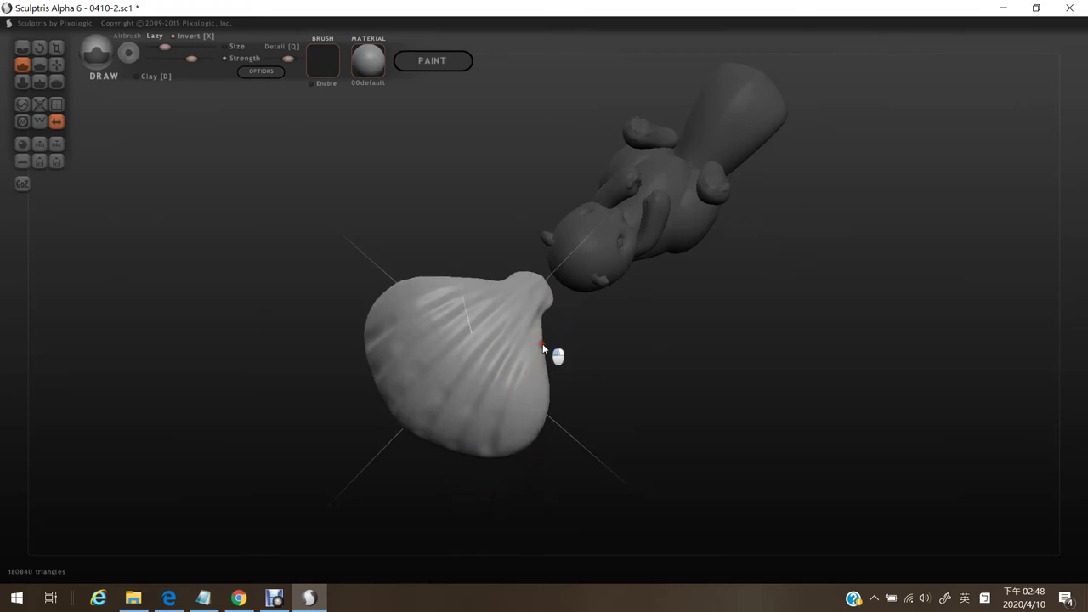
mouse_move(543, 344)
right_down()
mouse_move(537, 374)
mouse_move(544, 316)
right_up()
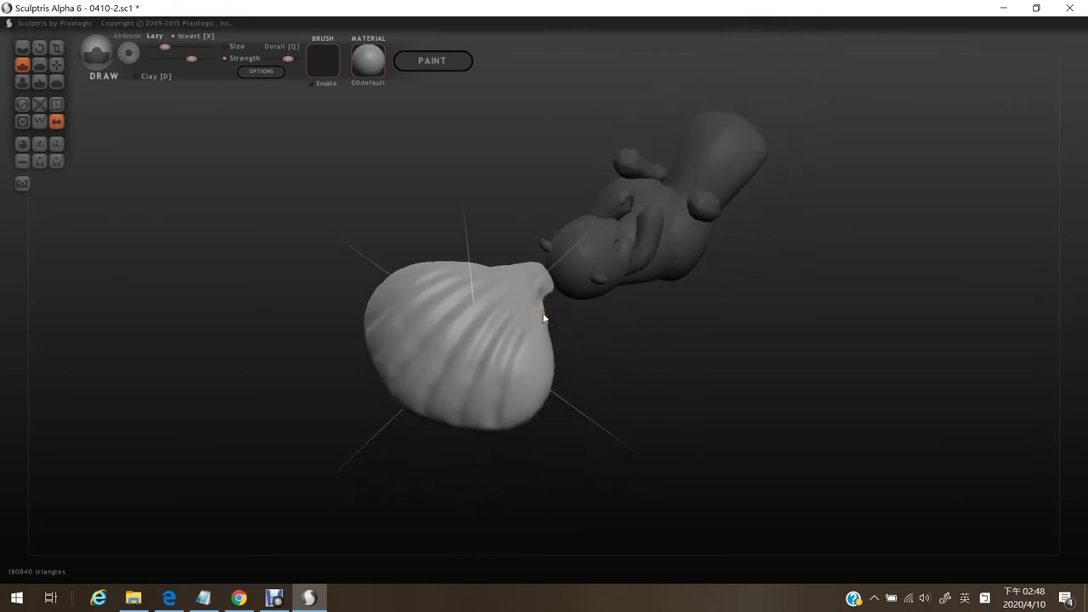
drag(544, 318, 532, 486)
Thin the underside of the shell's neck with a smaller Grab brush and check the form from several angles.
mouse_move(532, 485)
right_down()
mouse_move(337, 433)
mouse_move(471, 406)
mouse_move(338, 382)
mouse_move(224, 291)
mouse_move(227, 226)
mouse_move(192, 396)
mouse_move(311, 408)
mouse_move(480, 381)
mouse_move(481, 362)
mouse_move(519, 381)
mouse_move(524, 348)
right_up()
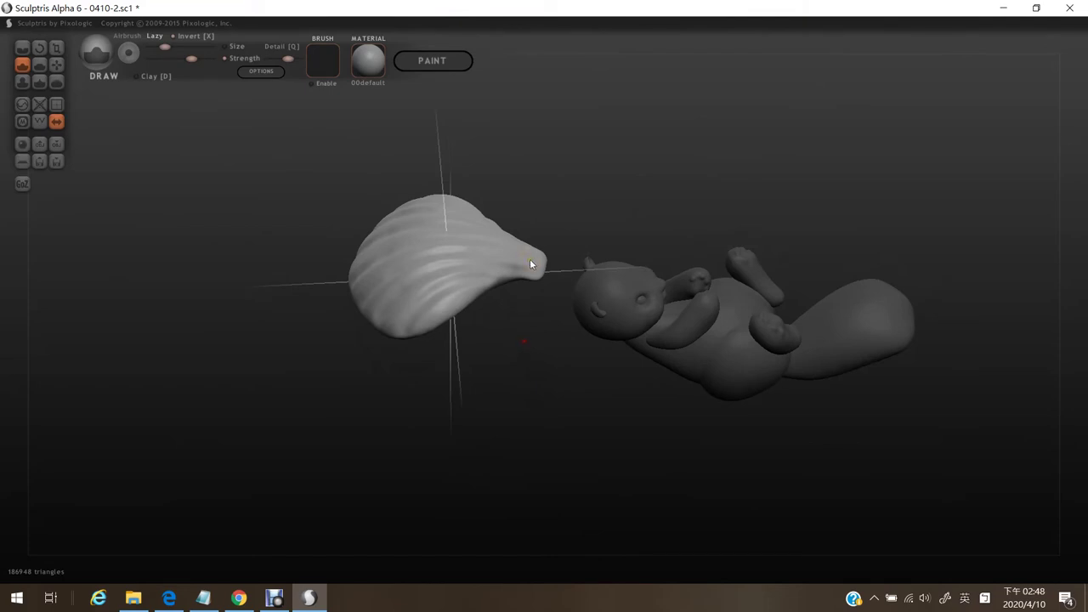
click(57, 65)
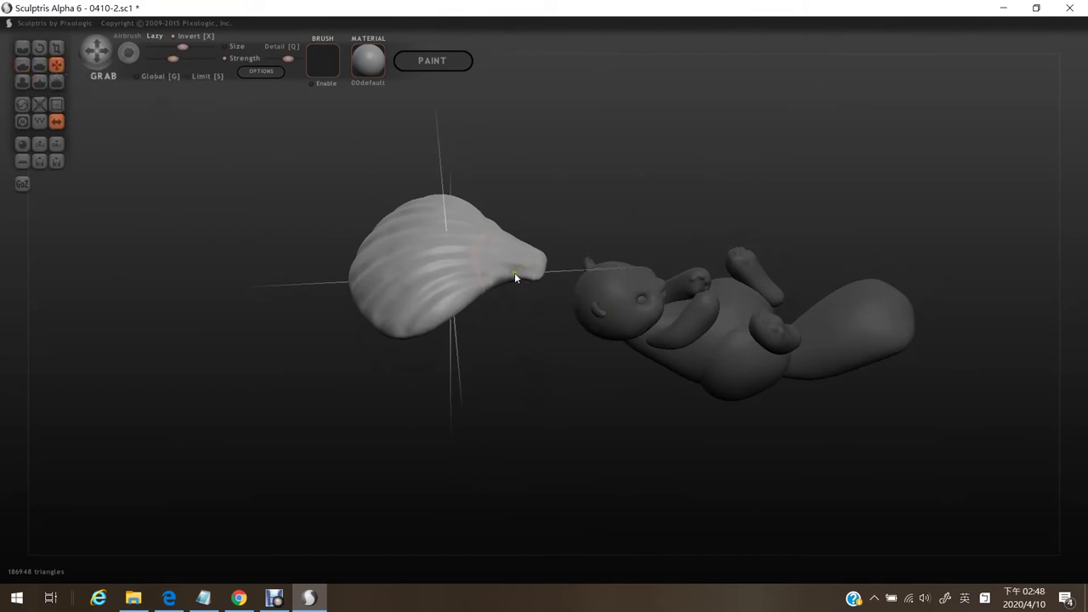
key(space)
drag(518, 232, 525, 236)
drag(513, 277, 513, 269)
drag(586, 217, 617, 202)
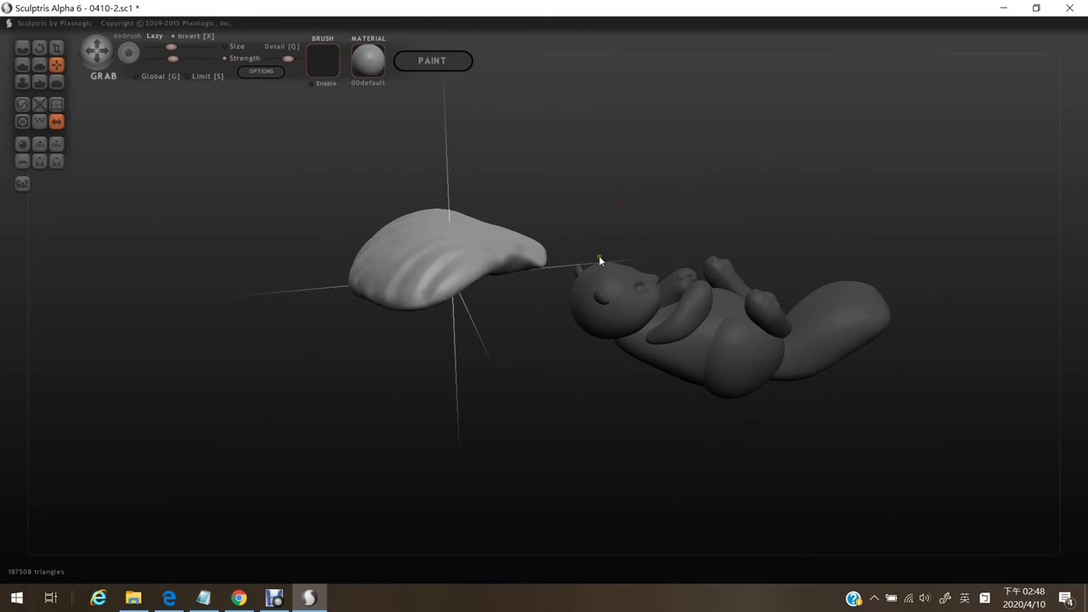
drag(464, 213, 529, 203)
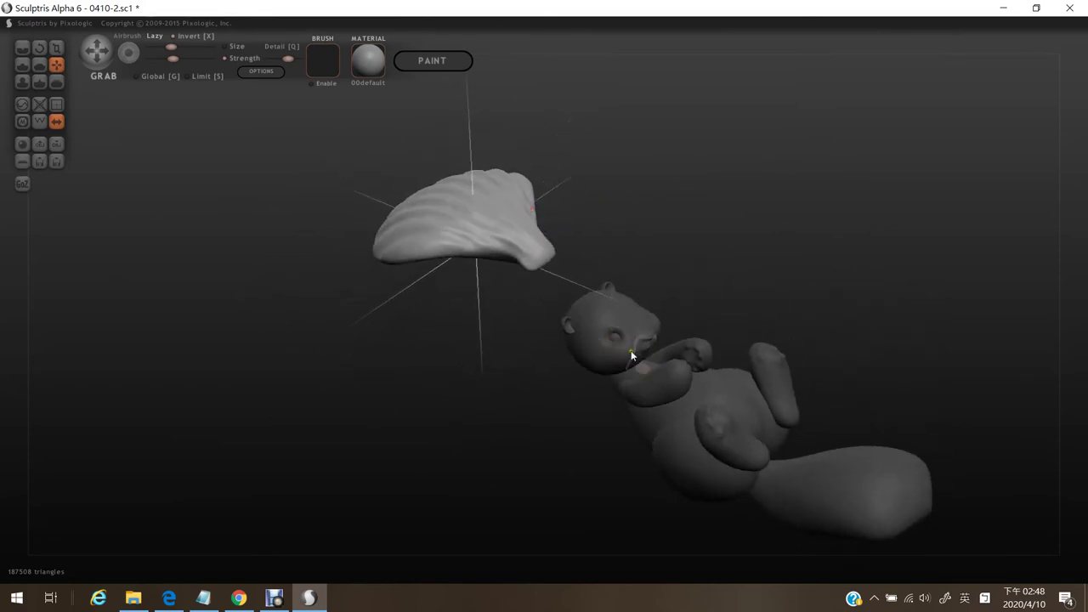
drag(492, 318, 589, 313)
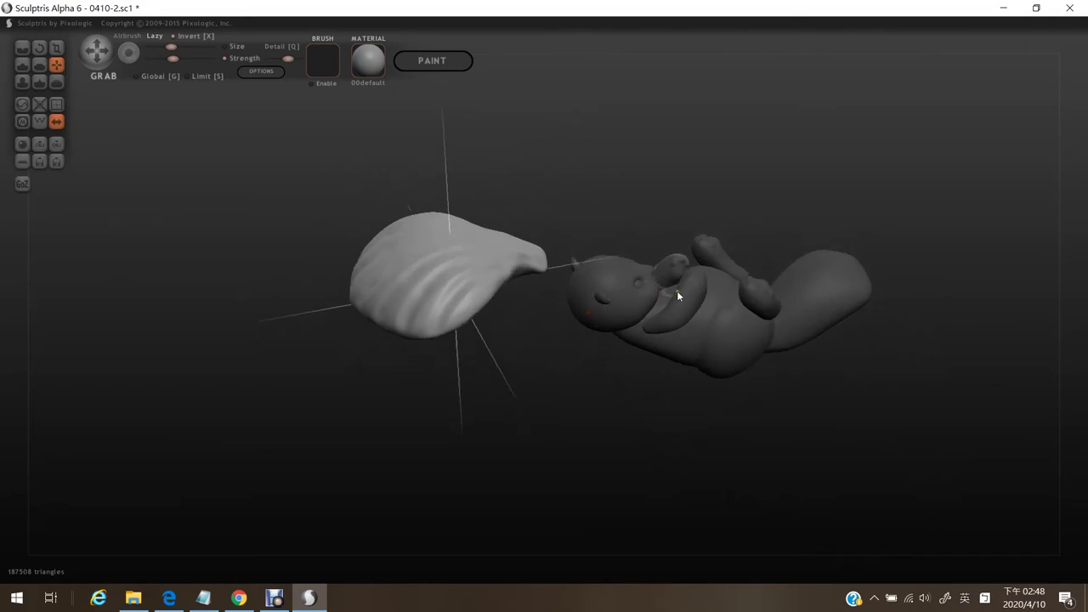
Scale the whole shell down uniformly until it is slightly smaller than the animal's head.
click(56, 47)
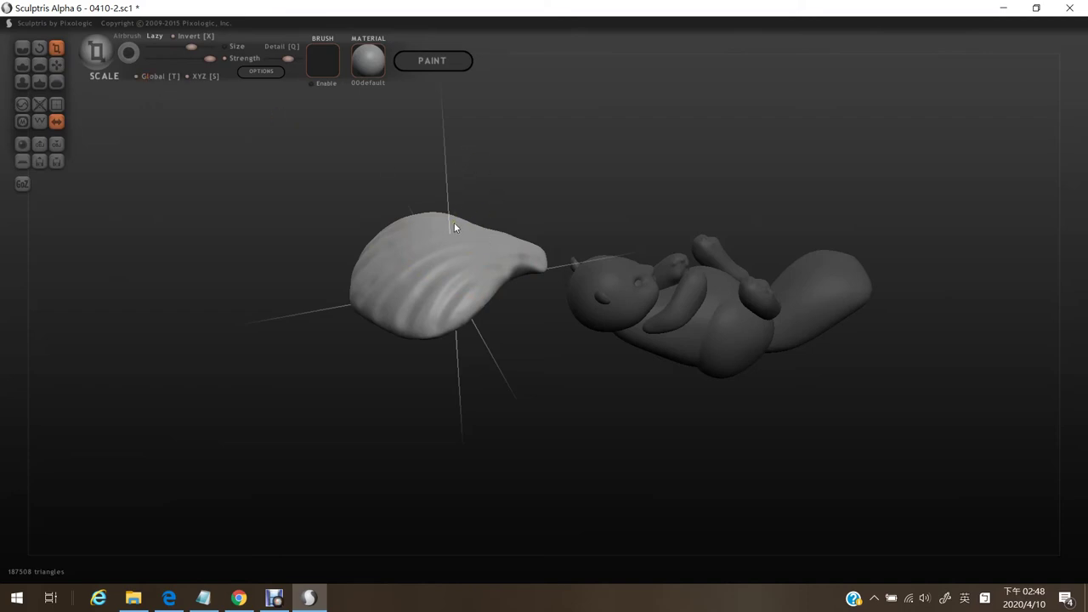
drag(449, 353, 450, 285)
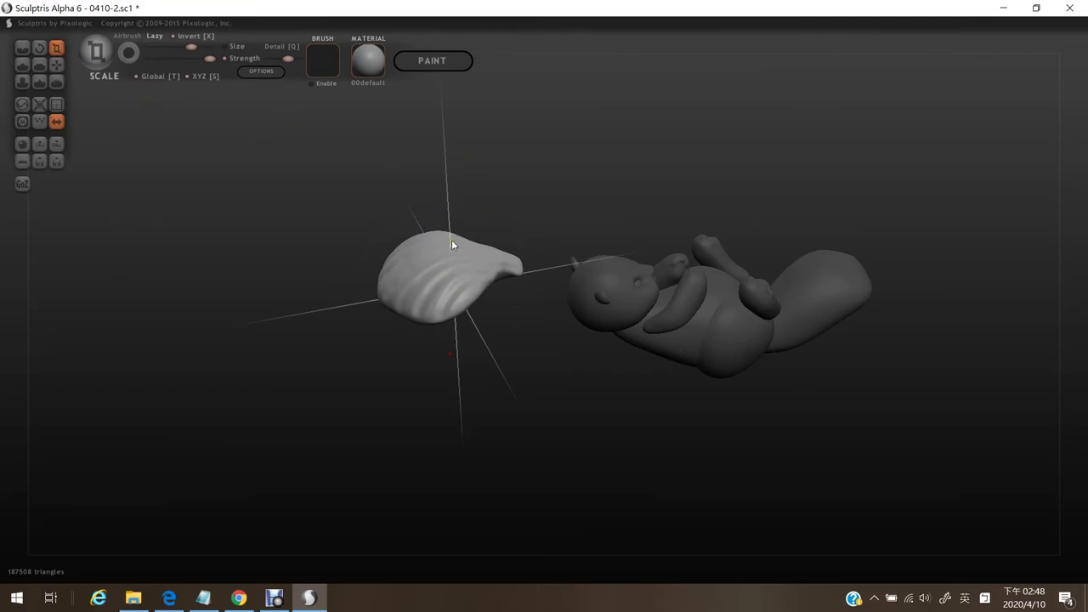
drag(452, 244, 437, 360)
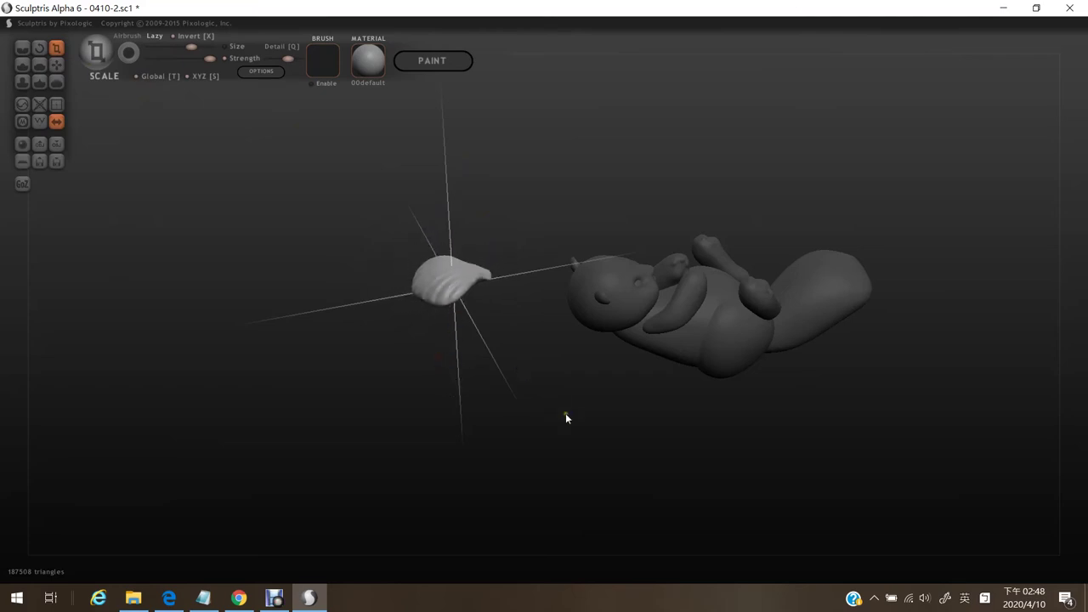
Move the shell onto the animal's chest, just above the front paws and in front of the chin.
alt+drag(566, 413, 340, 413)
click(57, 66)
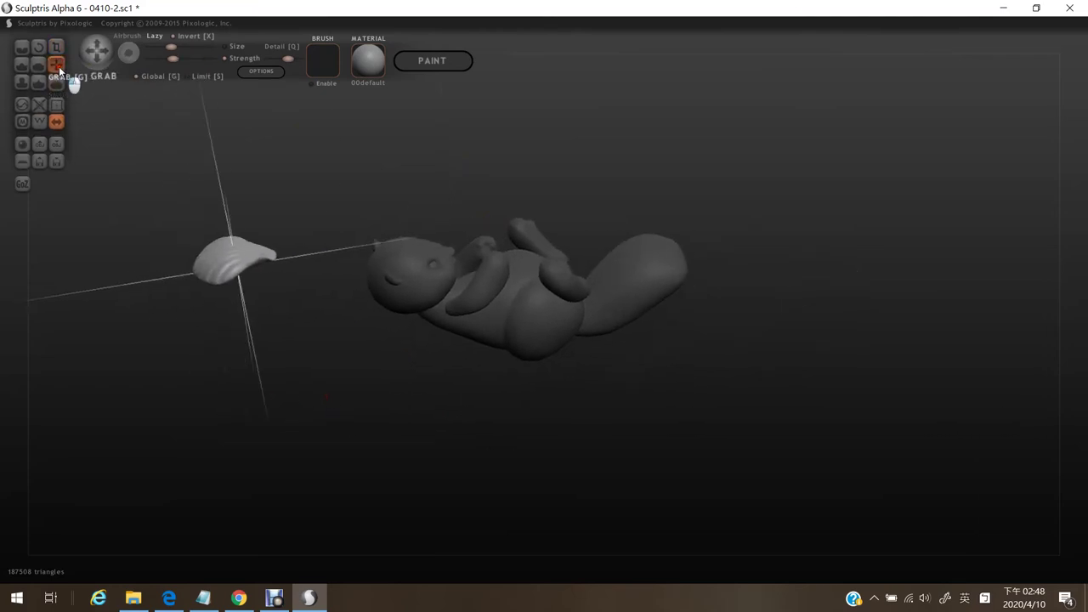
drag(416, 245, 516, 313)
drag(466, 358, 656, 377)
scroll(618, 369, up, 3)
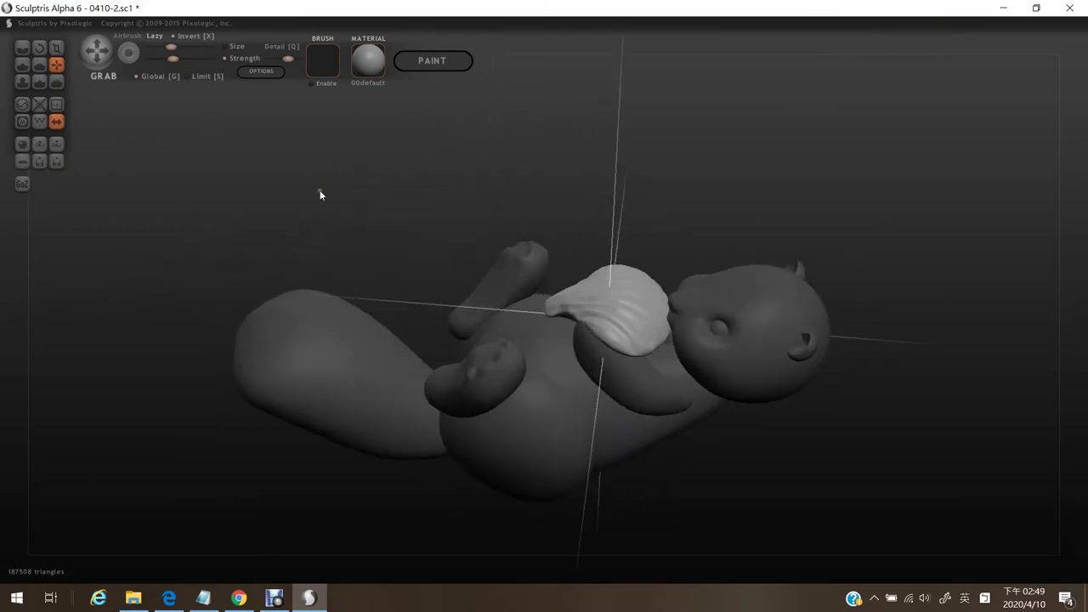
Scale the whole shell down slightly and check its size against the paws from the side.
click(56, 48)
drag(634, 311, 635, 352)
drag(674, 234, 674, 194)
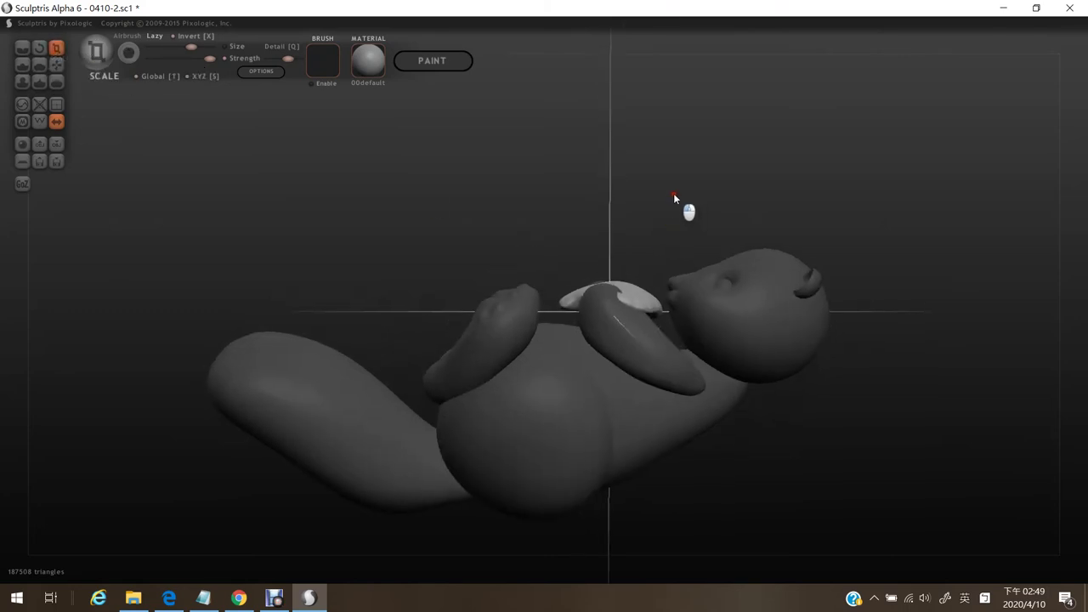
mouse_move(674, 193)
right_down()
mouse_move(665, 227)
mouse_move(581, 277)
mouse_move(694, 255)
mouse_move(649, 214)
mouse_move(659, 194)
right_up()
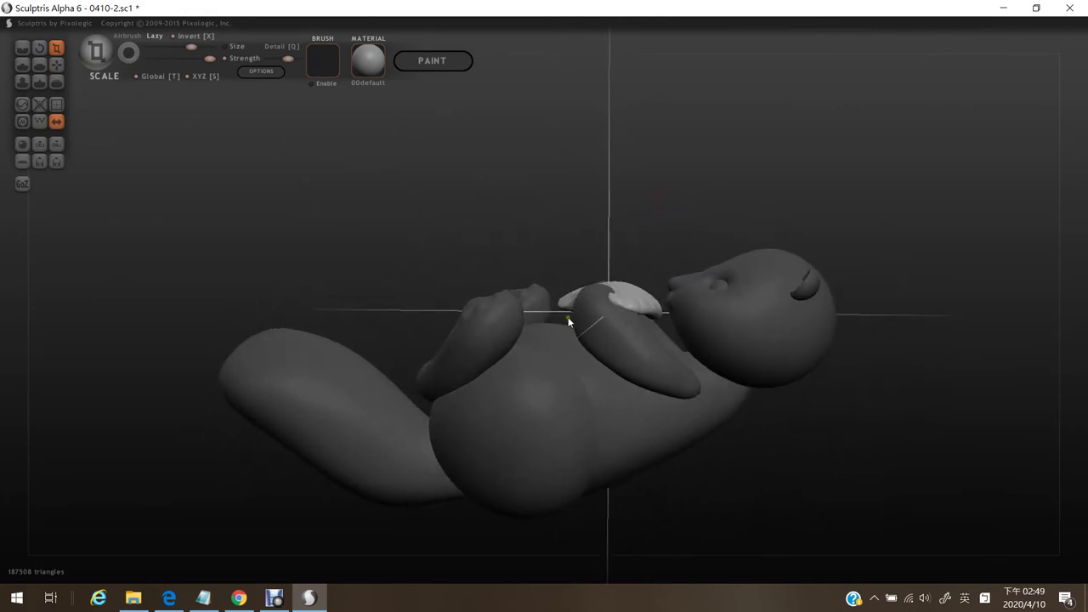
Rotate the shell so its narrow neck tilts down toward the animal's belly.
click(42, 51)
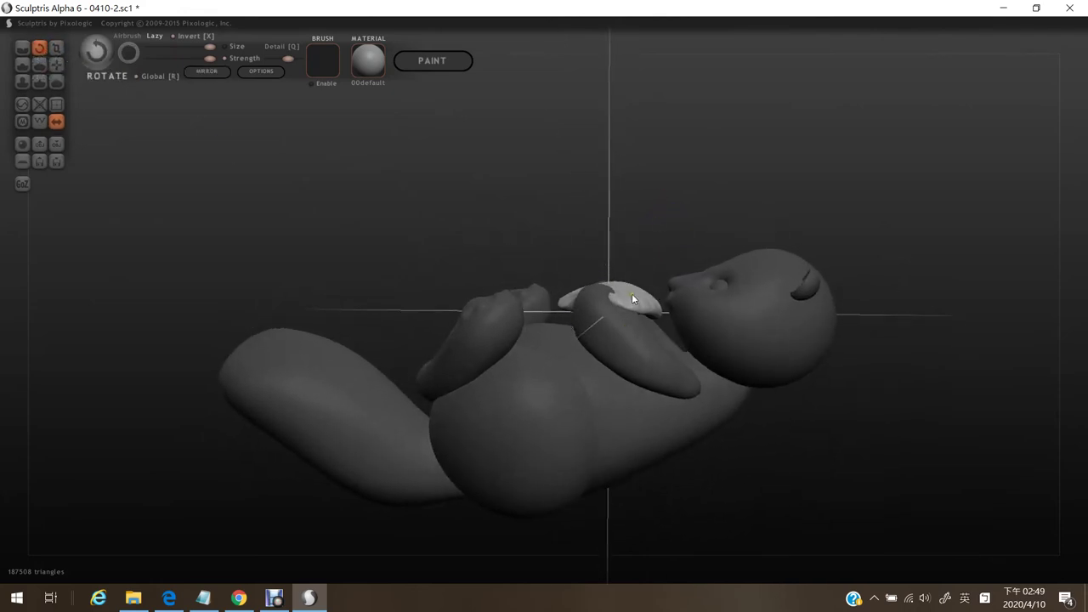
drag(633, 295, 566, 331)
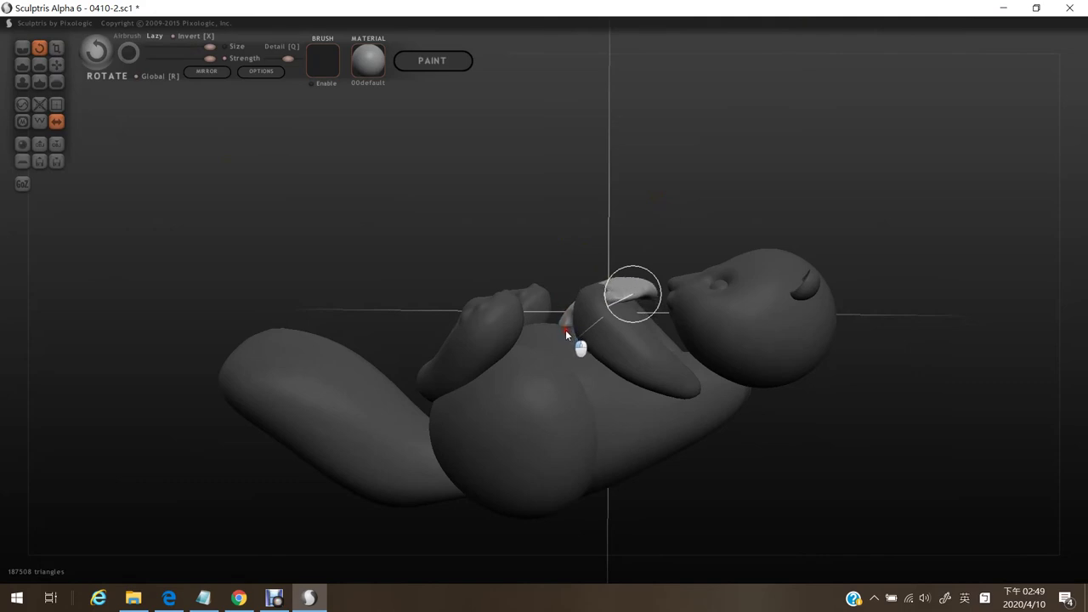
mouse_move(686, 204)
mouse_down()
mouse_move(705, 268)
mouse_move(711, 223)
mouse_move(838, 226)
mouse_move(699, 198)
mouse_up()
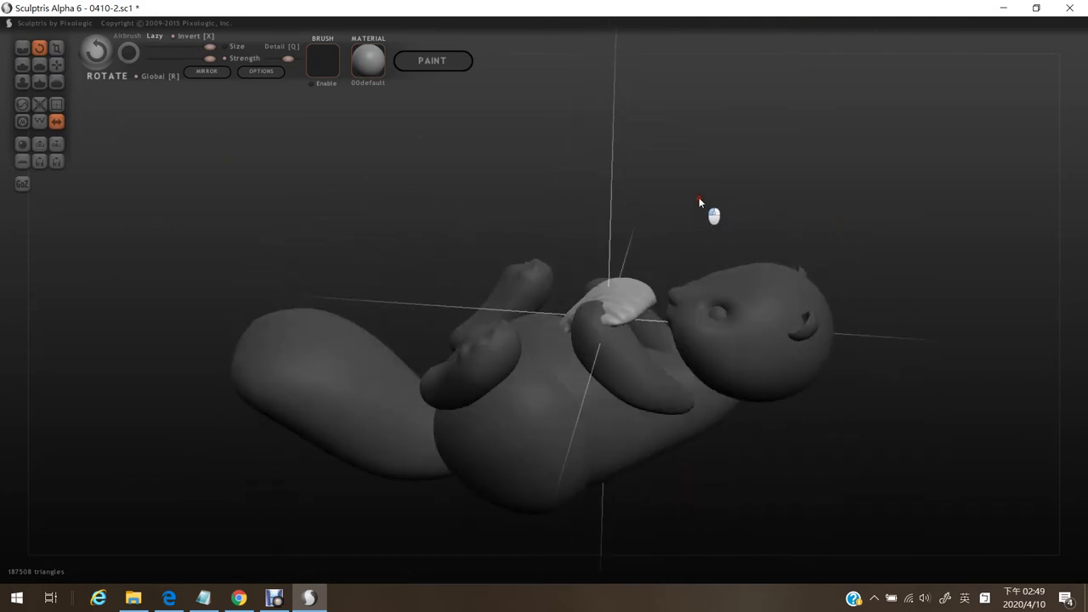
drag(632, 301, 670, 203)
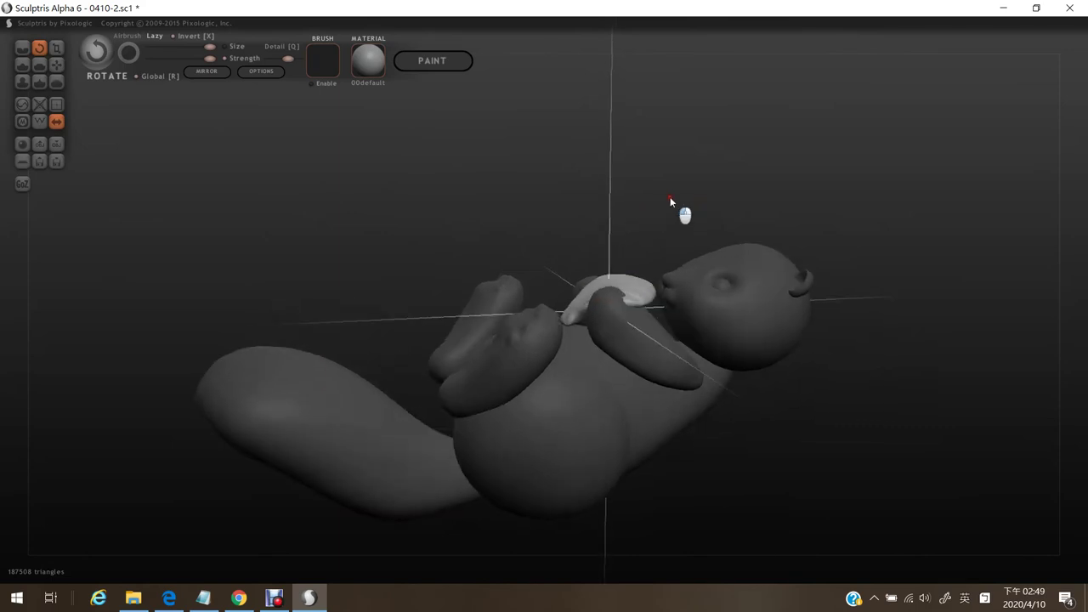
Shift the shell toward the chin between the forearms and adjust its tilt and height from the side view.
click(57, 65)
mouse_move(659, 289)
mouse_down()
mouse_move(672, 300)
mouse_move(586, 313)
mouse_move(568, 295)
mouse_up()
click(40, 48)
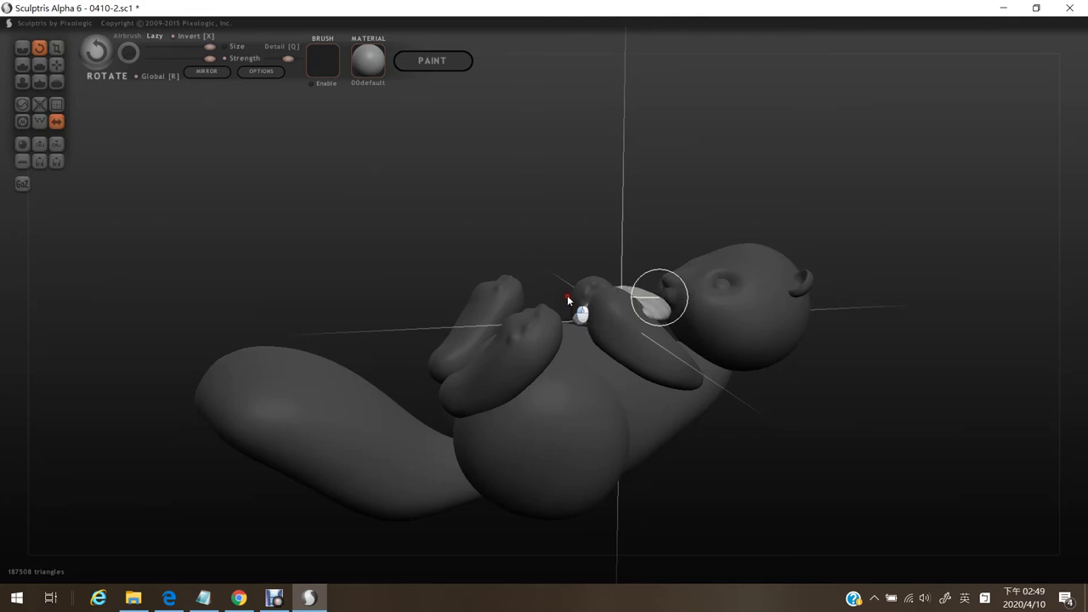
shift+drag(502, 234, 449, 213)
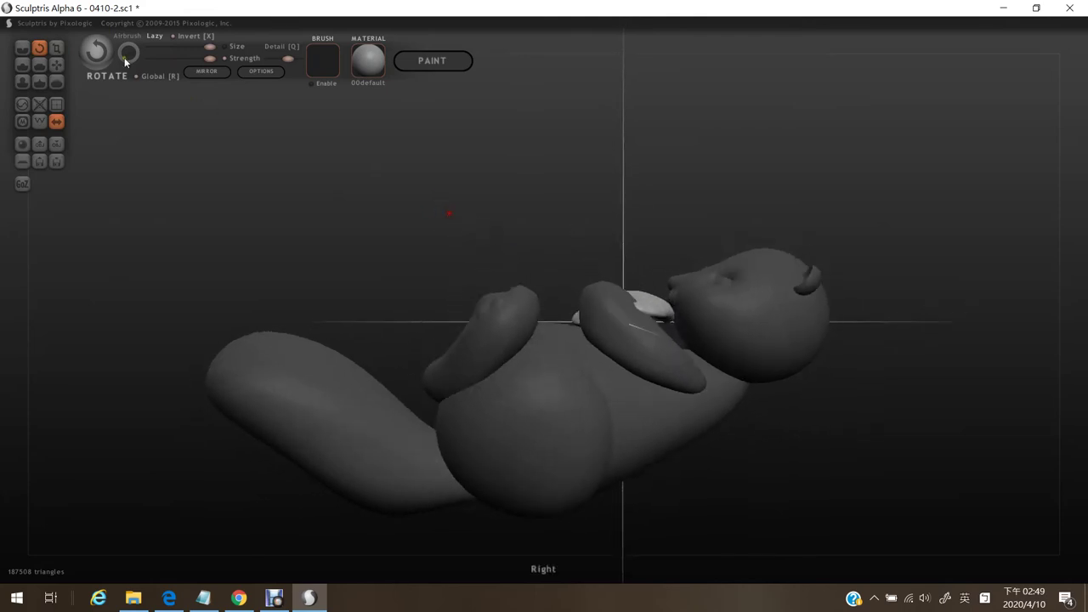
click(57, 64)
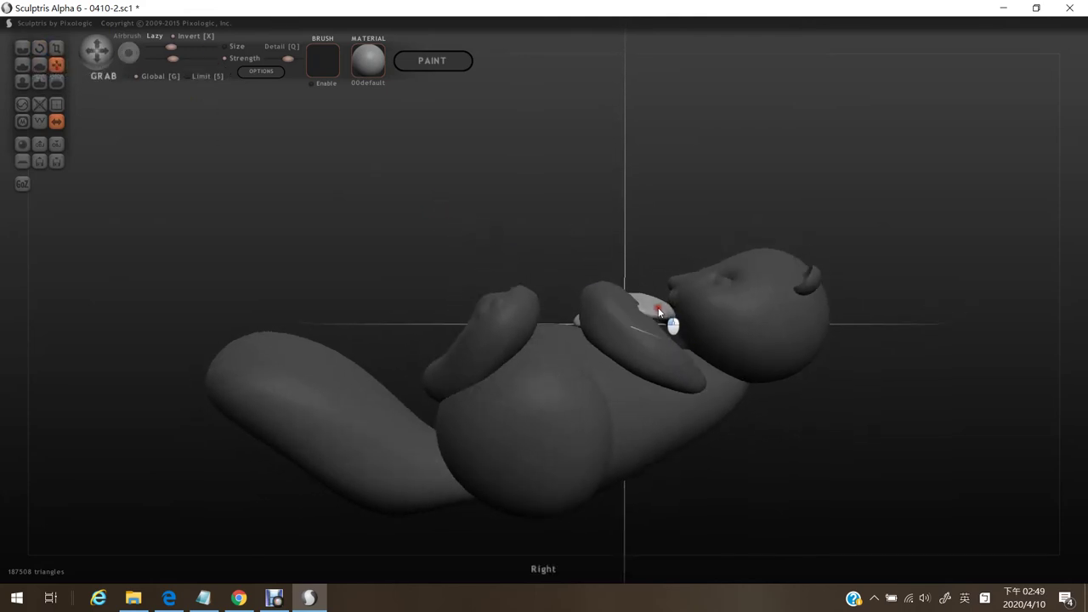
drag(658, 308, 652, 299)
drag(553, 229, 704, 260)
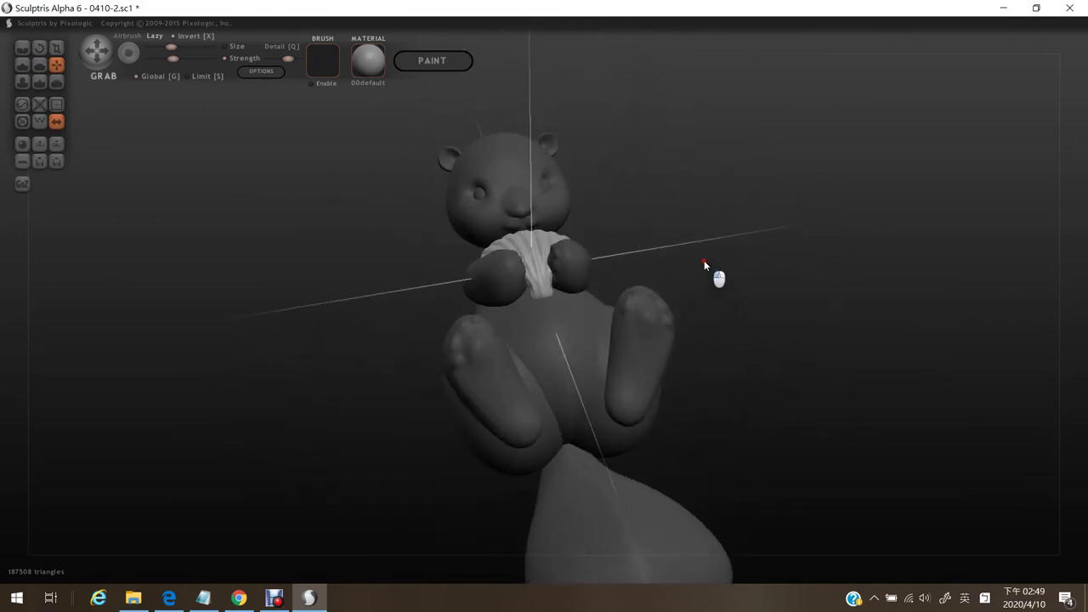
Scale the shell down uniformly until it fits between the two front paws.
click(55, 48)
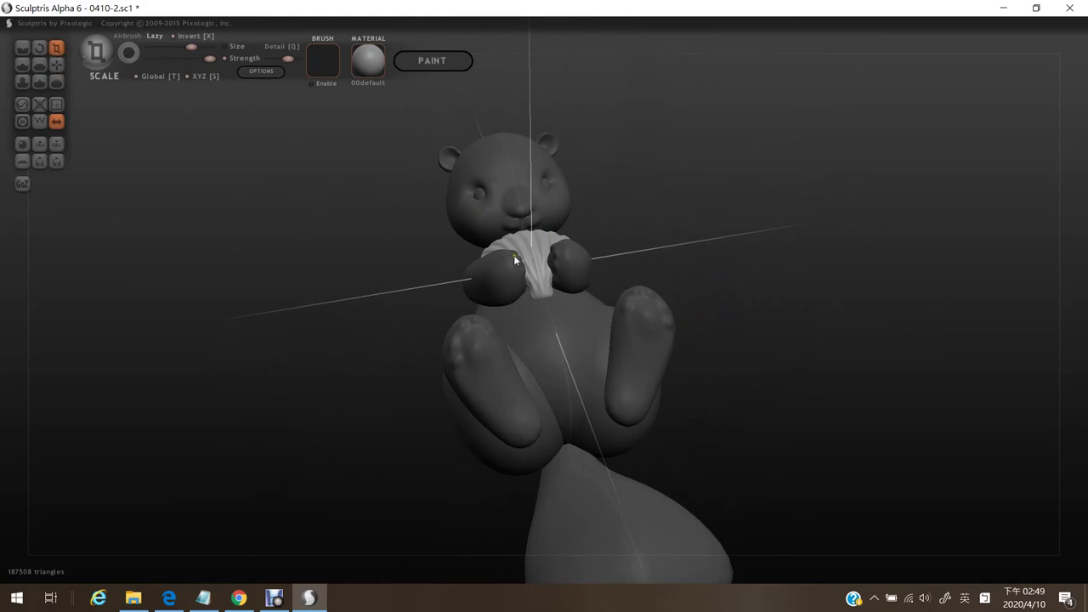
drag(514, 255, 539, 276)
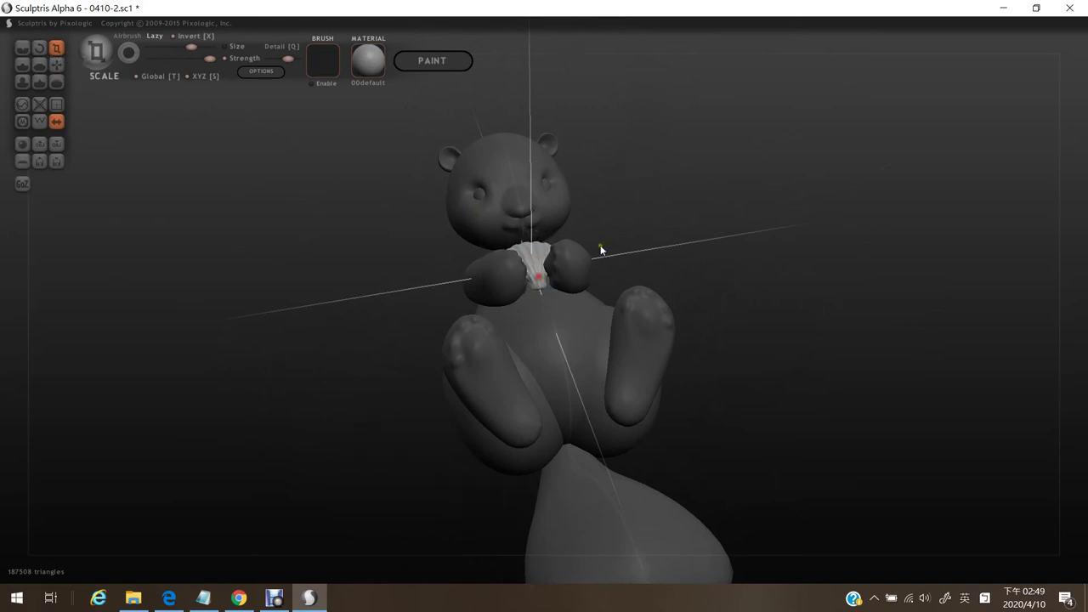
drag(600, 248, 697, 243)
scroll(697, 236, up, 5)
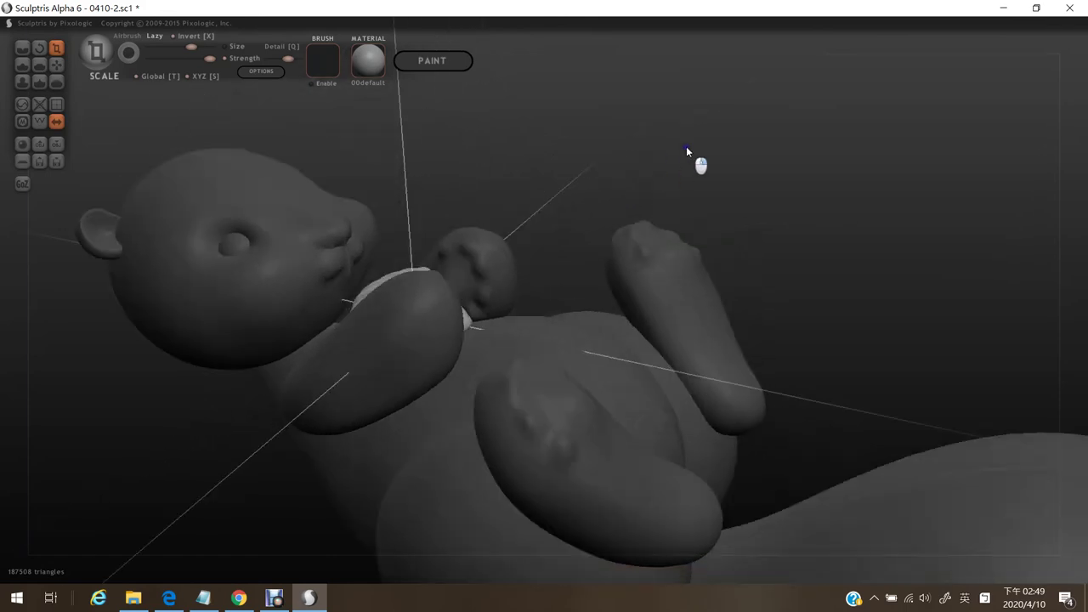
drag(687, 148, 274, 134)
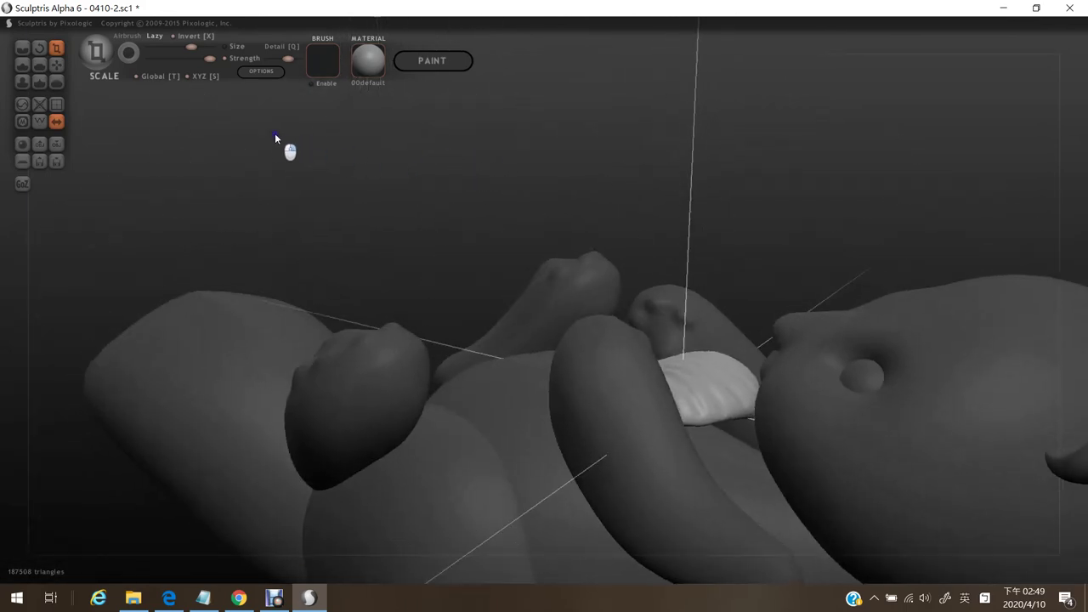
Rotate the shell so its wide rim tips down toward the chest, and raise it between the front paws.
click(40, 52)
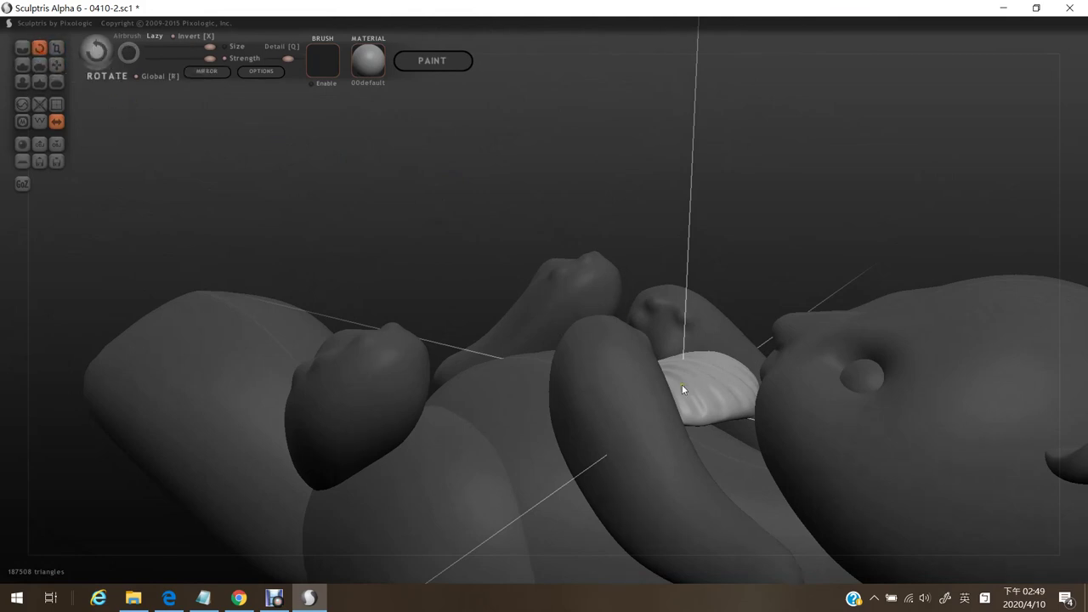
drag(682, 389, 738, 415)
drag(763, 280, 976, 327)
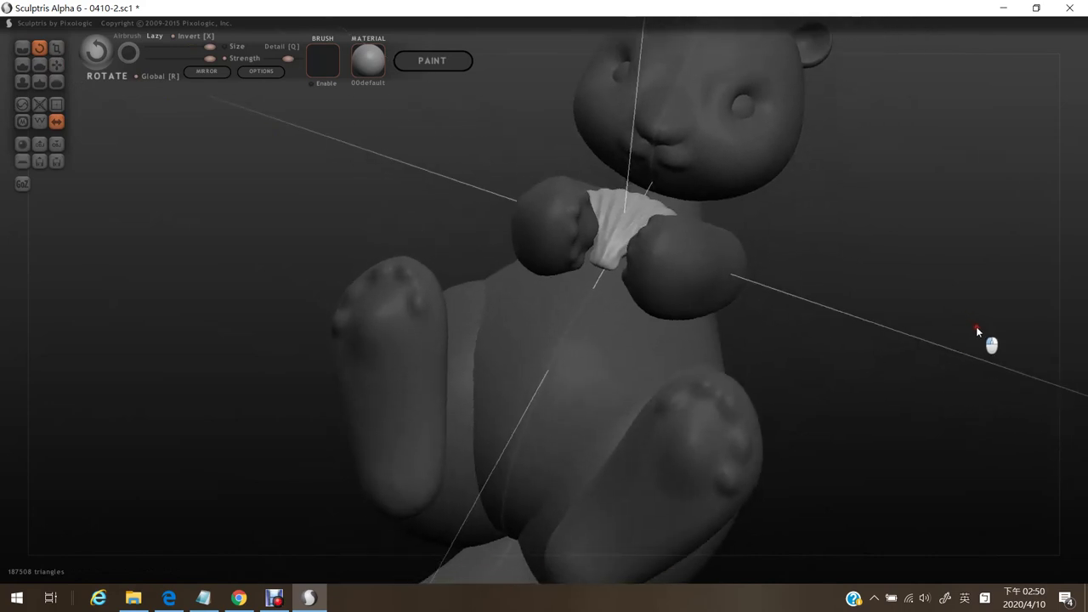
click(56, 65)
drag(976, 365, 920, 354)
drag(961, 391, 848, 350)
drag(735, 367, 699, 328)
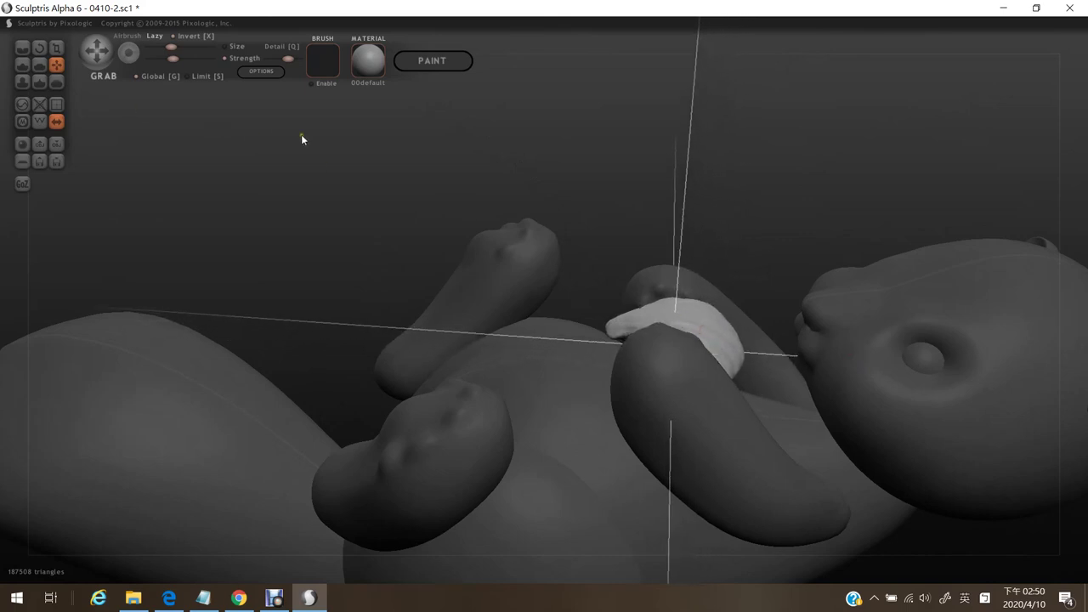
drag(648, 199, 588, 116)
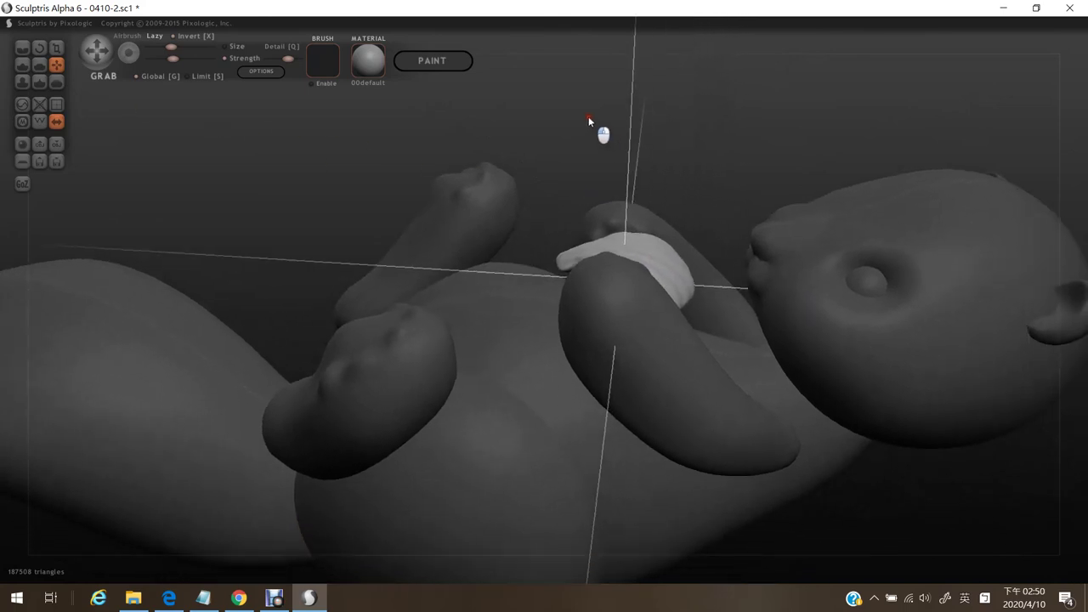
Rotate the shell the opposite way so its neck points down toward the belly and the wide rim faces the chin.
click(42, 47)
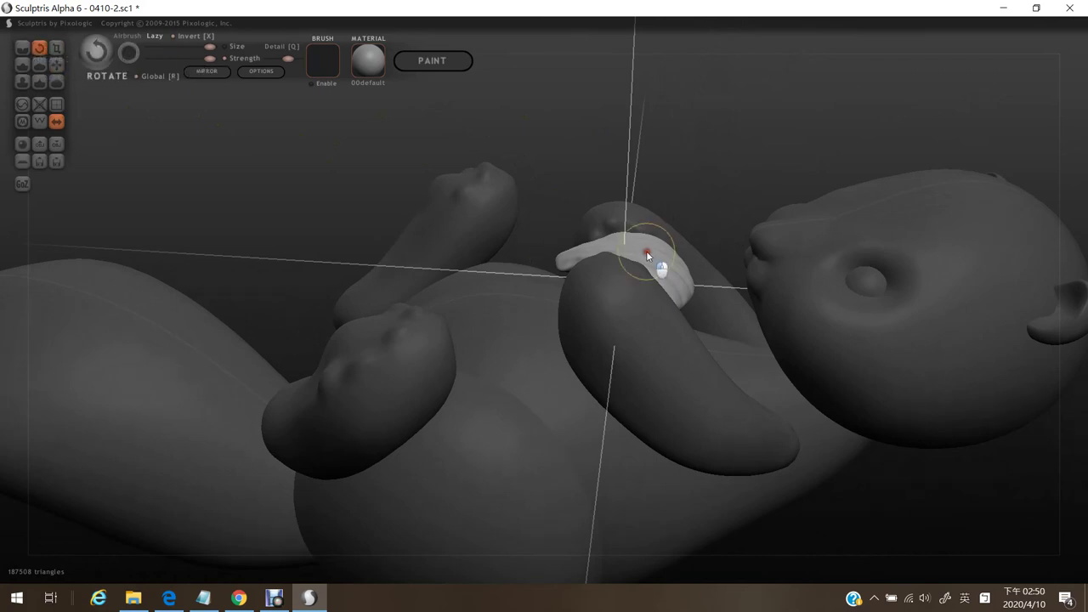
drag(646, 251, 548, 330)
drag(620, 185, 722, 253)
mouse_move(250, 127)
mouse_down()
mouse_move(321, 211)
mouse_move(388, 227)
mouse_up()
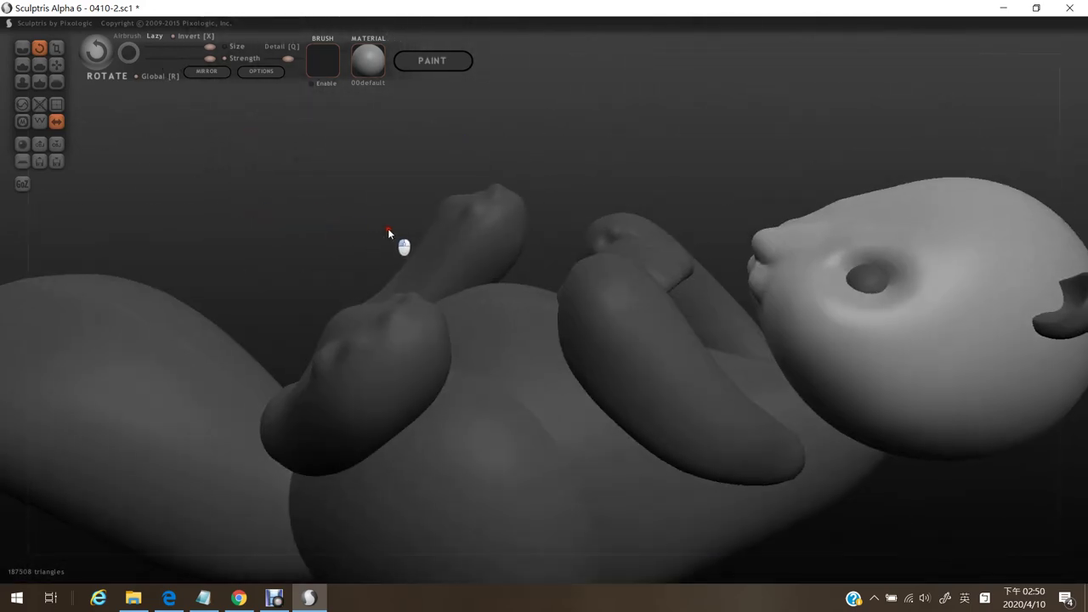
drag(701, 187, 734, 185)
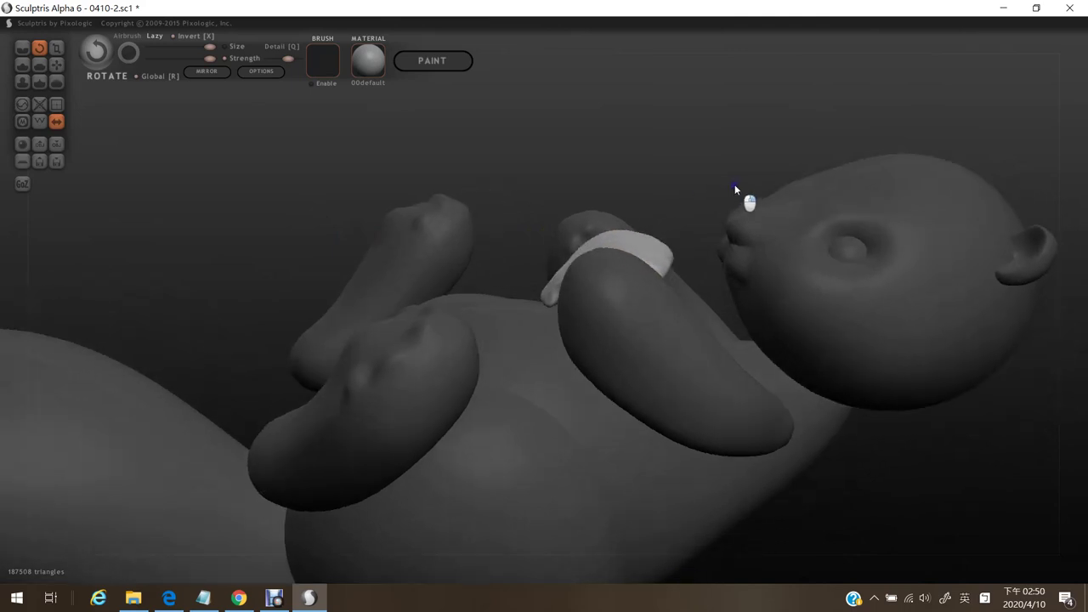
Enlarge the shell slightly and nudge it into place between the front paws, checking it from the front.
click(56, 47)
mouse_move(636, 256)
mouse_down()
mouse_move(638, 229)
mouse_move(691, 168)
mouse_move(683, 187)
mouse_move(650, 181)
mouse_up()
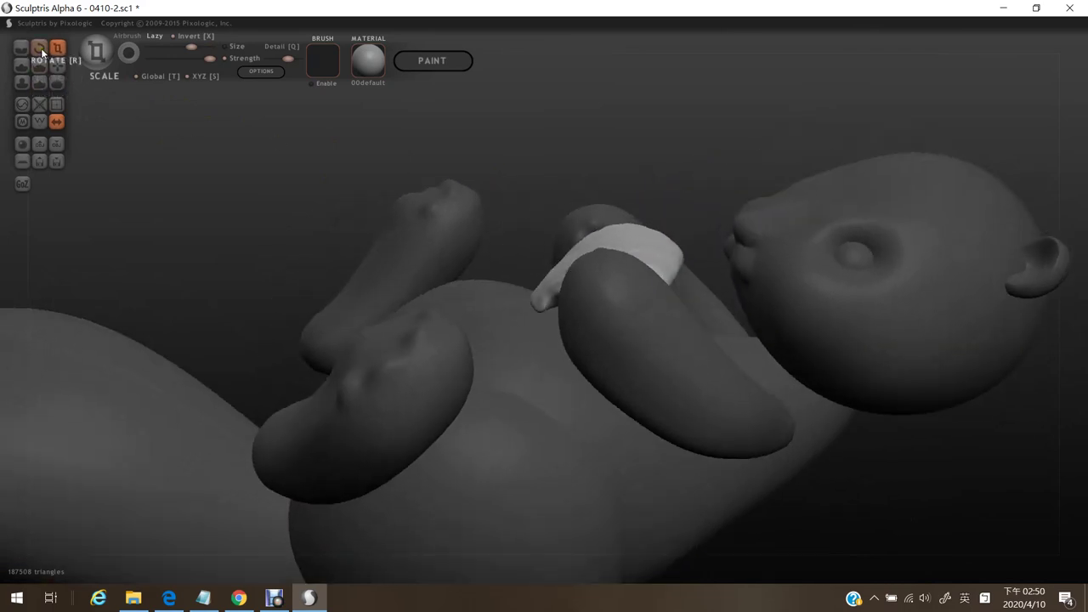
click(56, 64)
drag(651, 251, 657, 254)
drag(672, 212, 861, 195)
scroll(780, 211, down, 10)
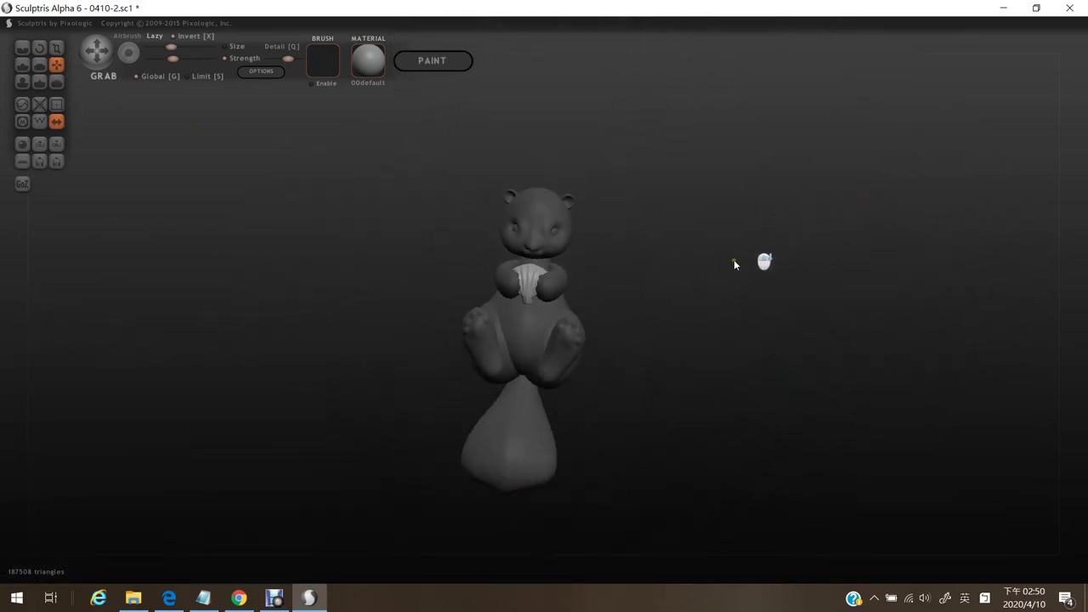
Unmask all parts of the model and inspect how the animal holds the shell from the front and the side.
mouse_move(734, 260)
mouse_down()
mouse_move(820, 244)
mouse_move(721, 235)
mouse_move(740, 261)
mouse_up()
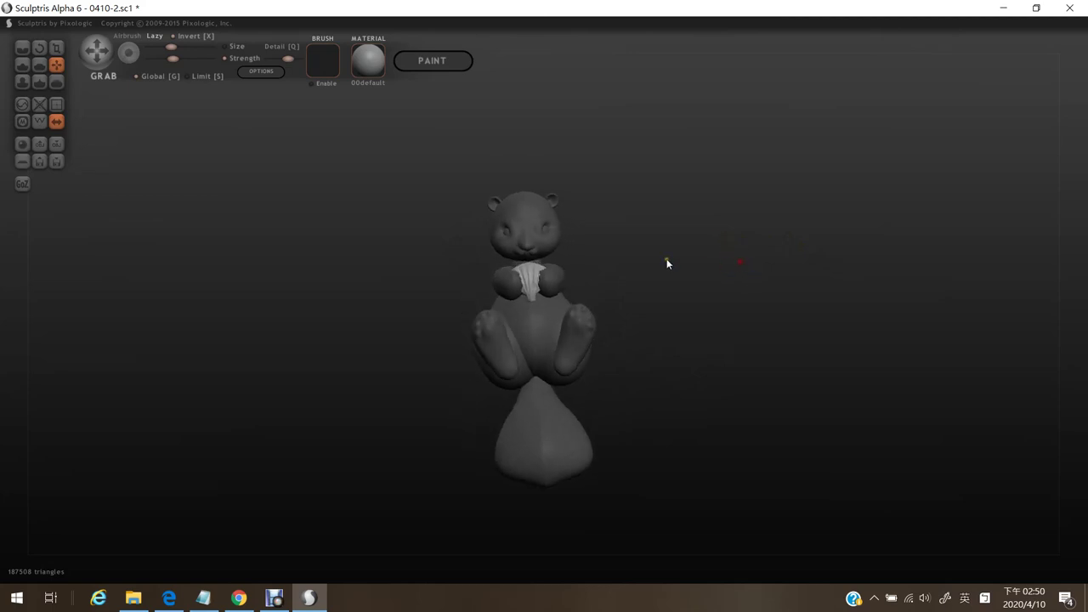
drag(666, 259, 648, 238)
scroll(647, 235, up, 5)
scroll(647, 235, down, 3)
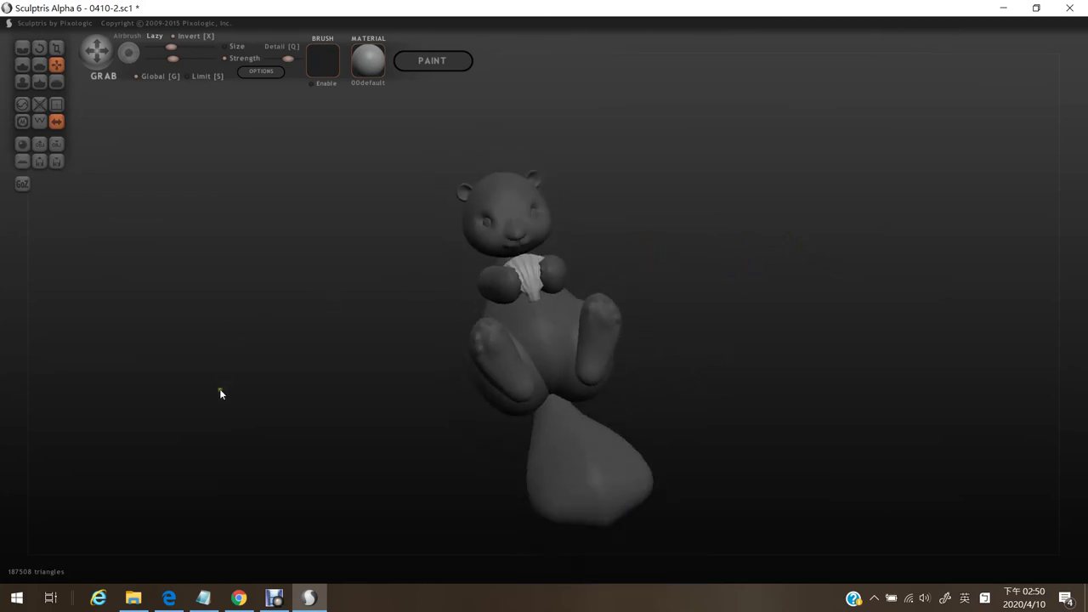
ctrl+click(323, 284)
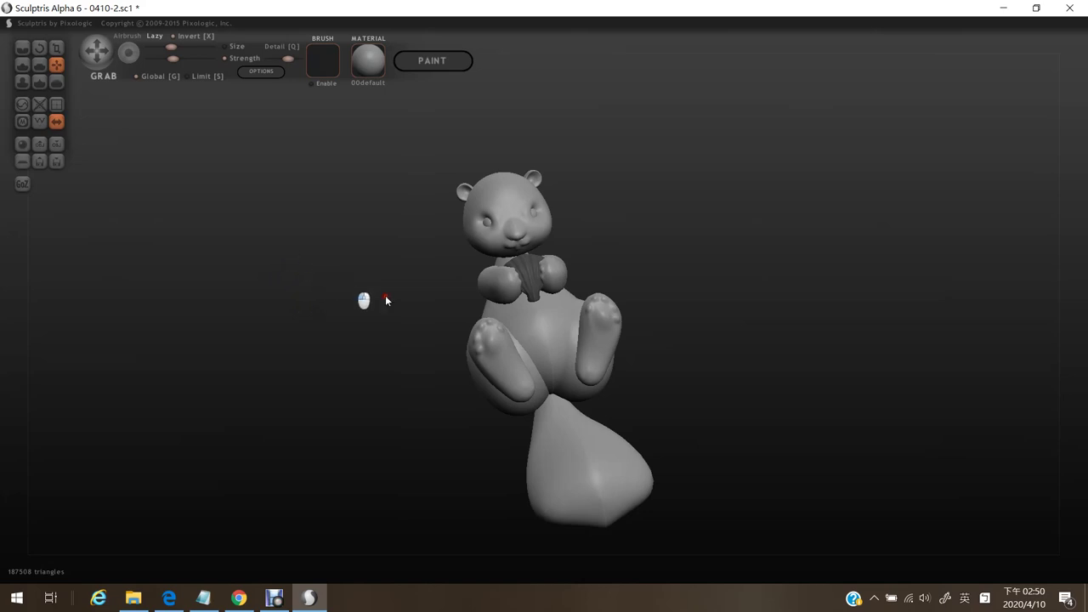
drag(337, 315, 362, 267)
right_drag(362, 263, 364, 283)
scroll(374, 291, up, 4)
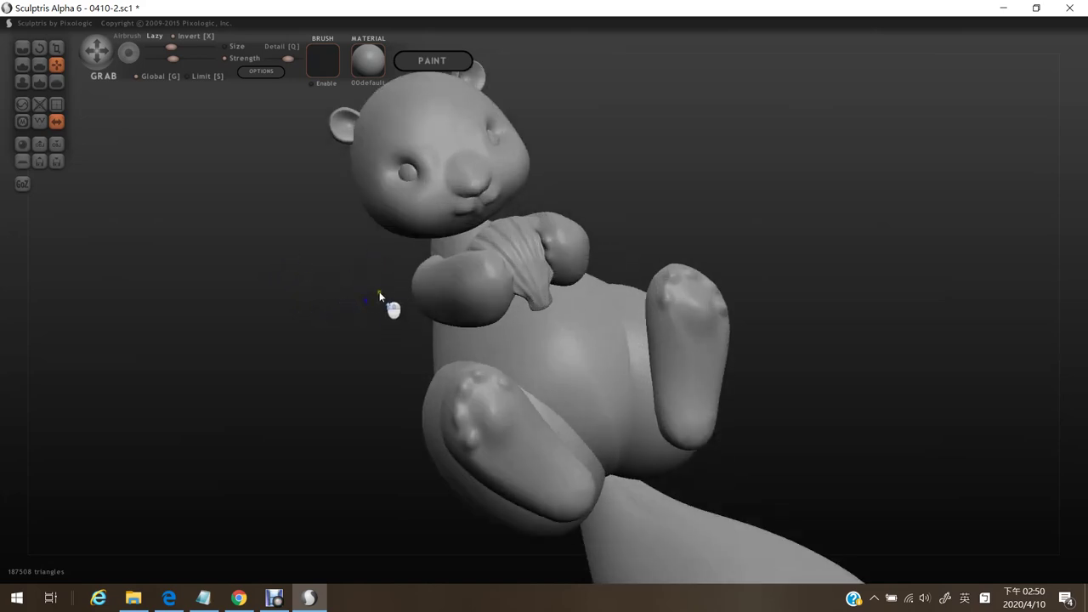
right_drag(287, 289, 218, 308)
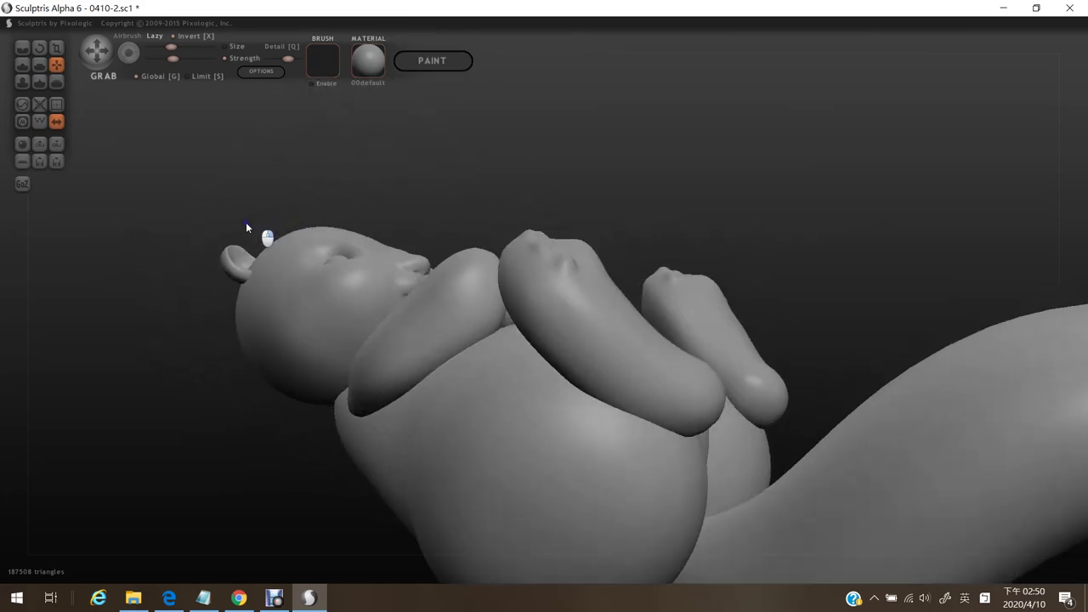